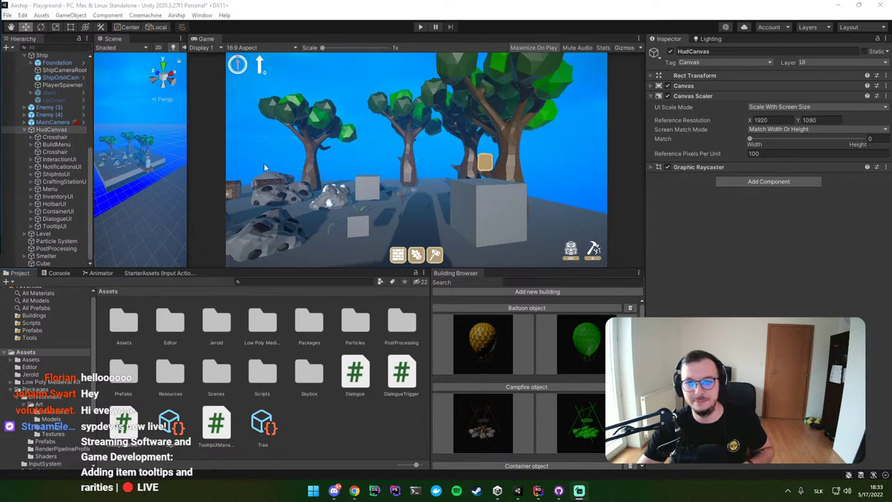
Step: Enter Play mode to run the Airship Playground game
click(420, 27)
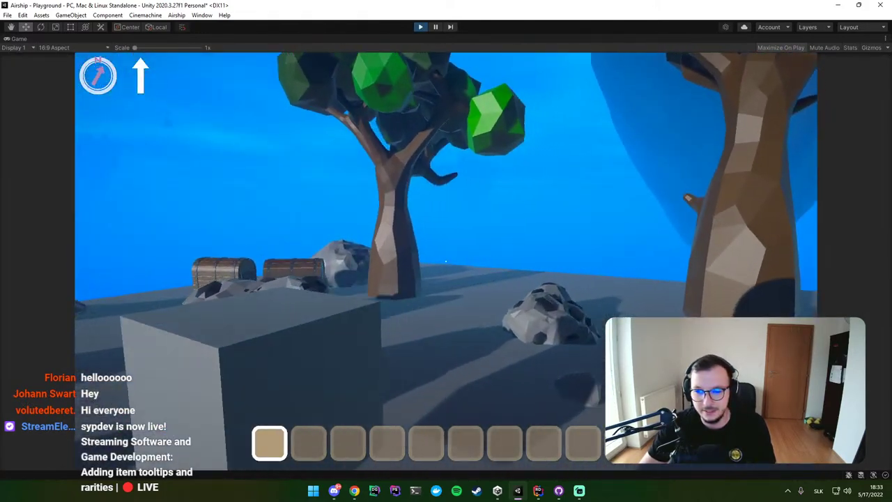
Step: Open the Bag and rearrange wood logs, splitting the 10-log stack into two stacks of 5
key(i)
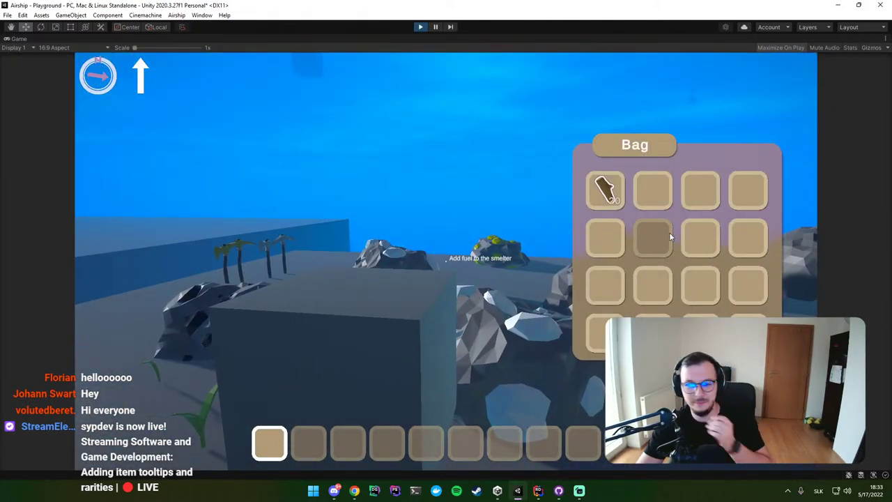
mouse_move(605, 189)
mouse_down()
mouse_move(615, 244)
mouse_move(609, 198)
mouse_up()
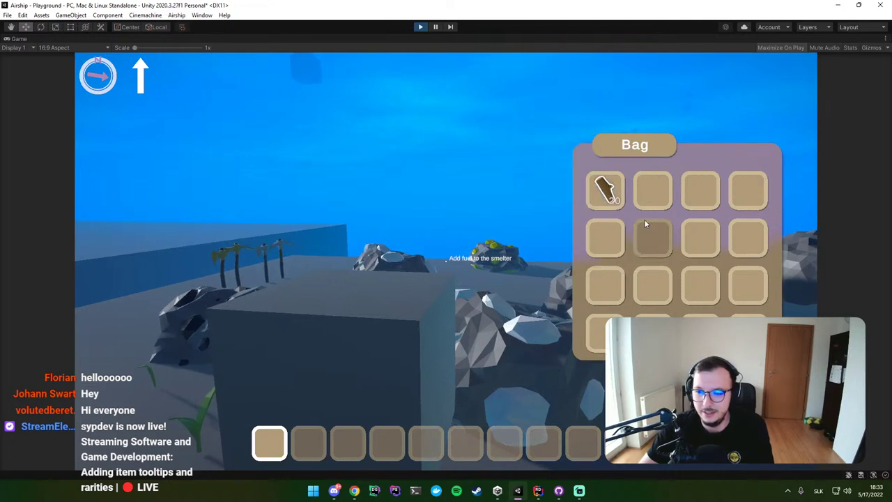
mouse_move(605, 191)
mouse_down()
mouse_move(637, 197)
mouse_move(605, 189)
mouse_move(608, 241)
mouse_move(610, 202)
mouse_up()
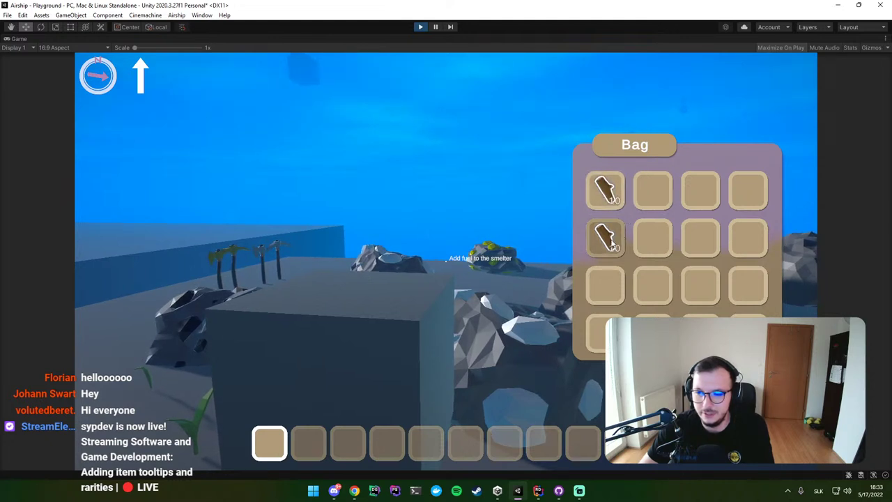
mouse_move(605, 239)
right_down()
mouse_move(655, 239)
mouse_move(655, 190)
mouse_move(700, 190)
right_up()
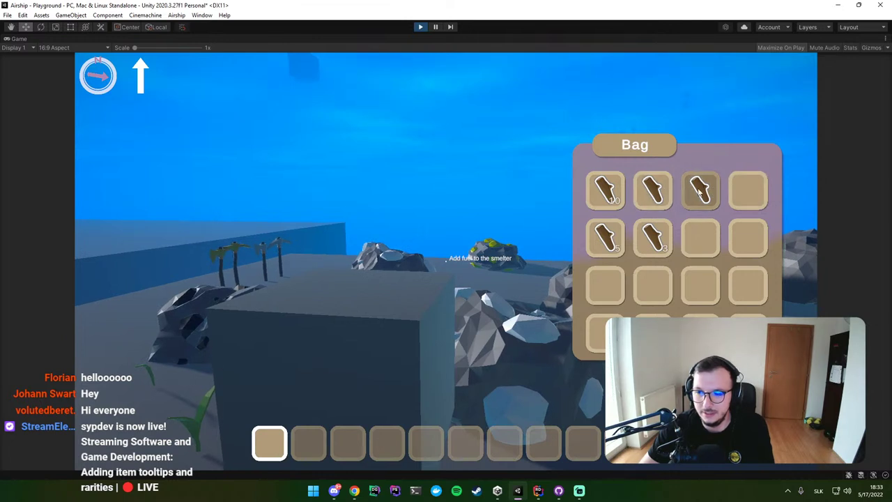
drag(701, 189, 654, 190)
mouse_move(657, 237)
mouse_move(657, 237)
mouse_down()
mouse_move(658, 301)
mouse_move(654, 237)
mouse_move(605, 237)
mouse_move(605, 189)
mouse_move(662, 201)
mouse_move(656, 237)
mouse_up()
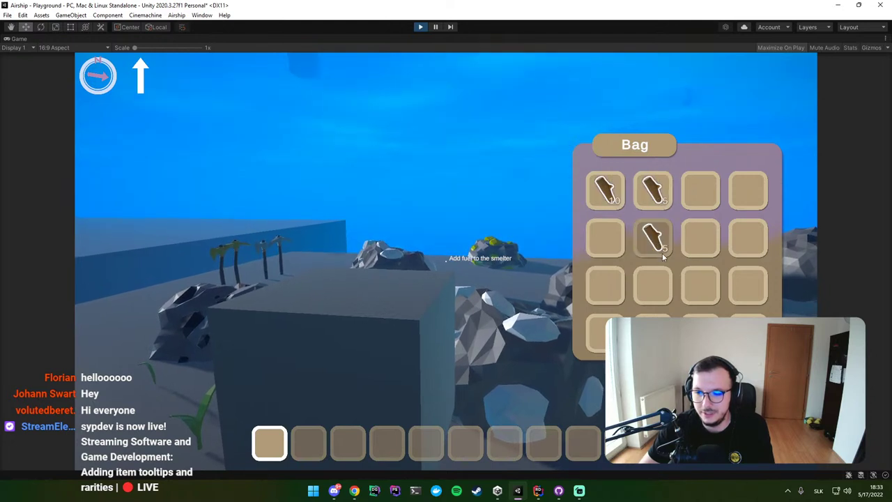
mouse_move(657, 247)
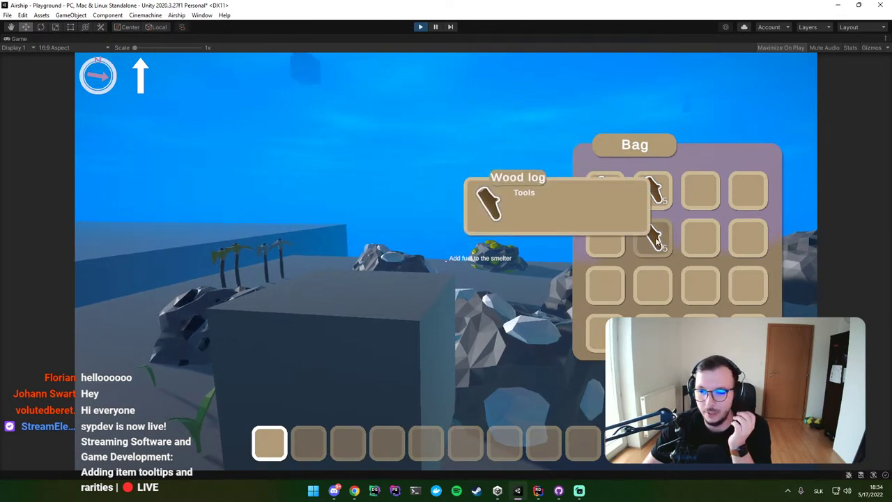
Step: Move two logs into an empty slot, split the 10-log stack again, then exit Play mode
drag(653, 235, 657, 192)
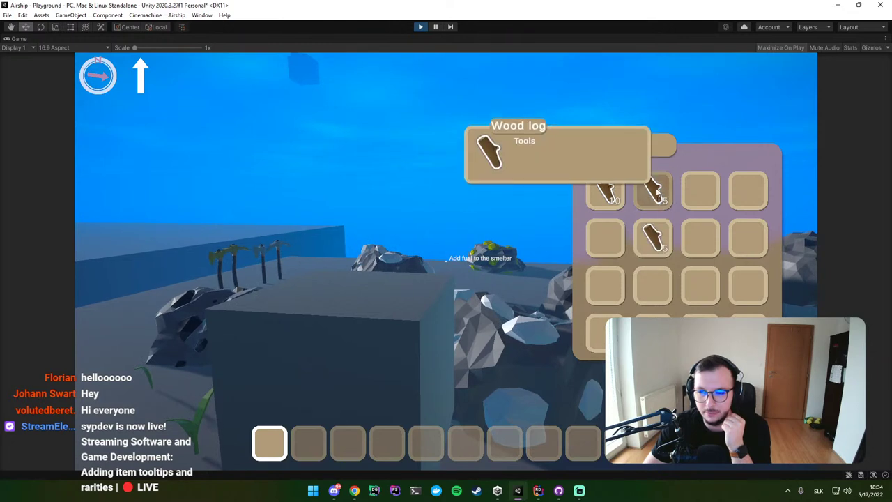
mouse_move(653, 236)
mouse_down()
mouse_move(615, 237)
mouse_move(605, 284)
mouse_up()
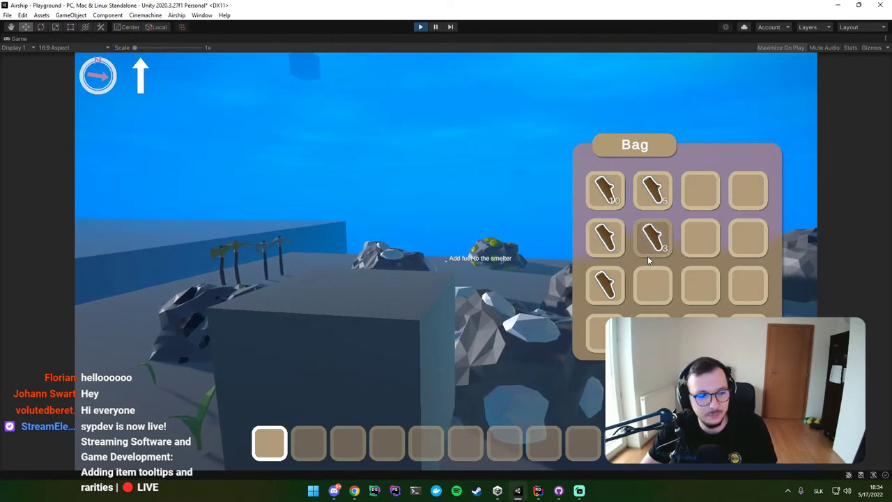
mouse_move(605, 190)
mouse_down()
mouse_move(706, 272)
mouse_move(701, 237)
mouse_up()
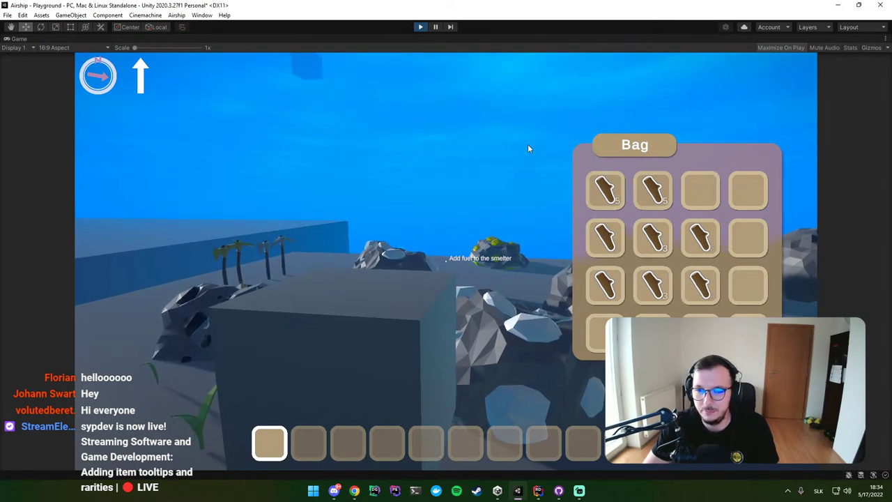
click(421, 29)
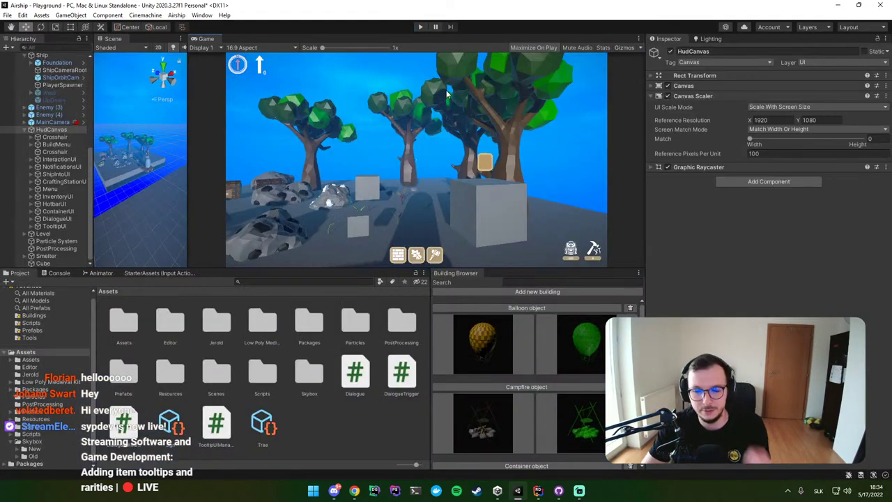
Step: Switch to GitHub Desktop to review the 9 changed files and the InventoryManager.cs diff
click(558, 491)
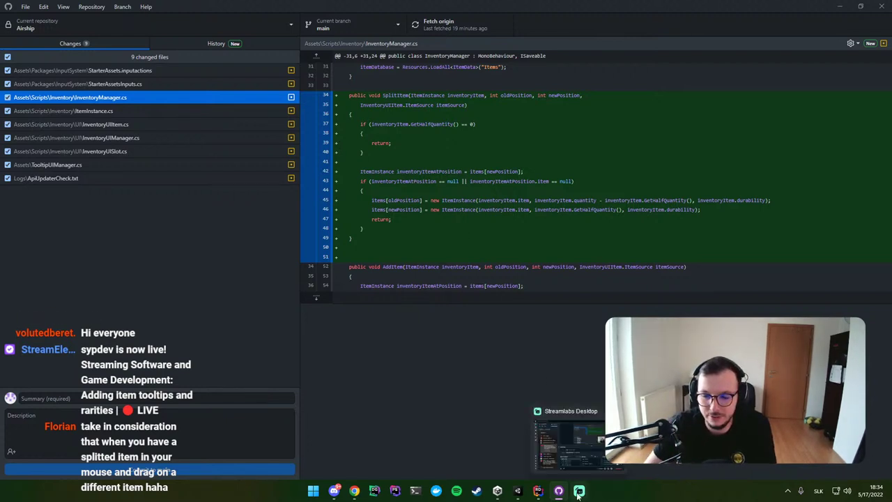
Step: Pass through the Unity editor and bring up Rider showing TooltipUIManager.cs
click(518, 491)
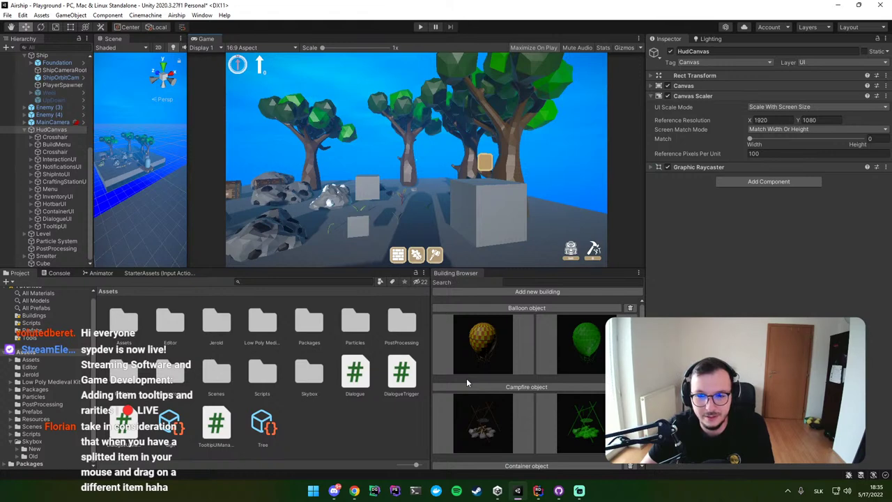
click(67, 131)
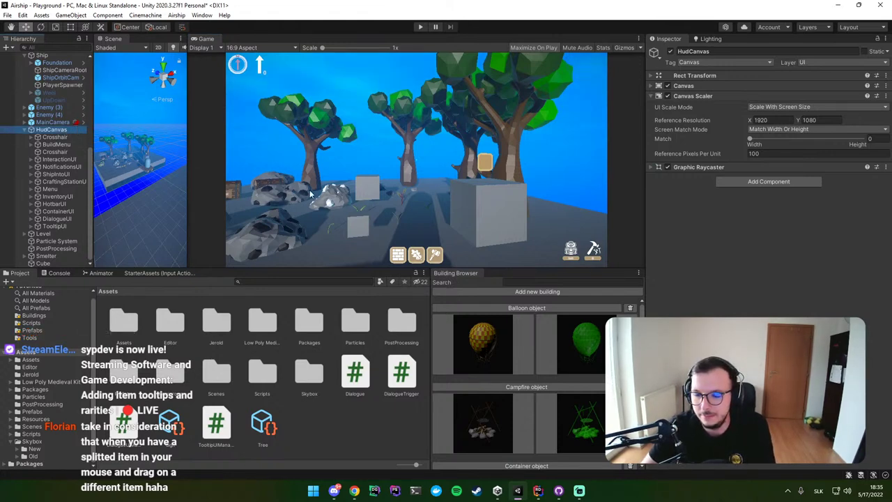
click(538, 490)
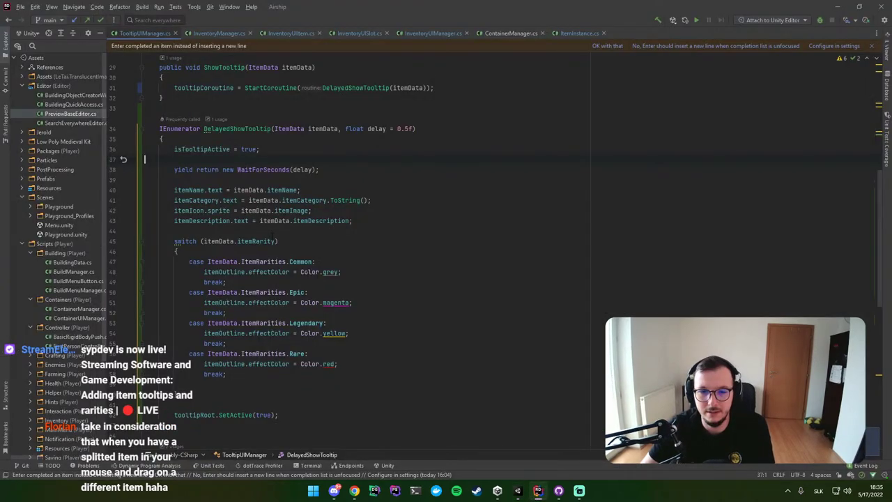
Step: Look through InventoryUIItem.cs and InventoryUIManager.cs, then open InventoryManager.cs
scroll(271, 235, up, 2)
scroll(271, 232, up, 2)
scroll(269, 228, up, 2)
scroll(268, 225, up, 2)
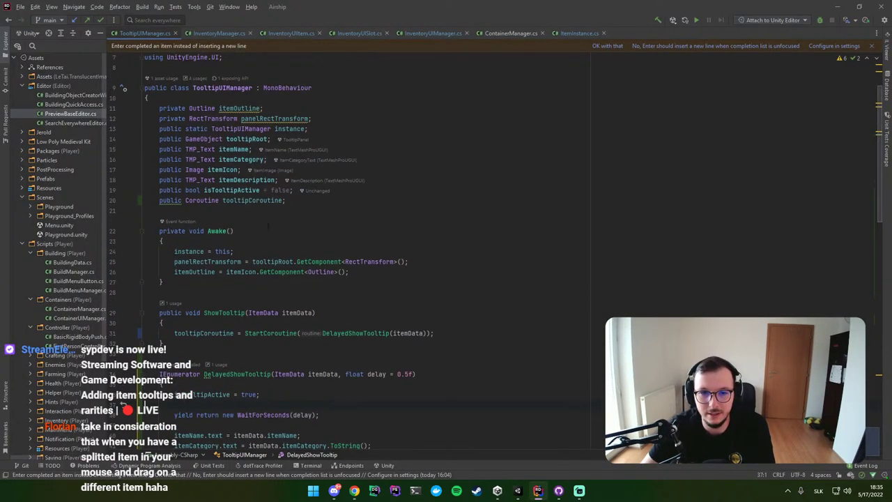
click(281, 32)
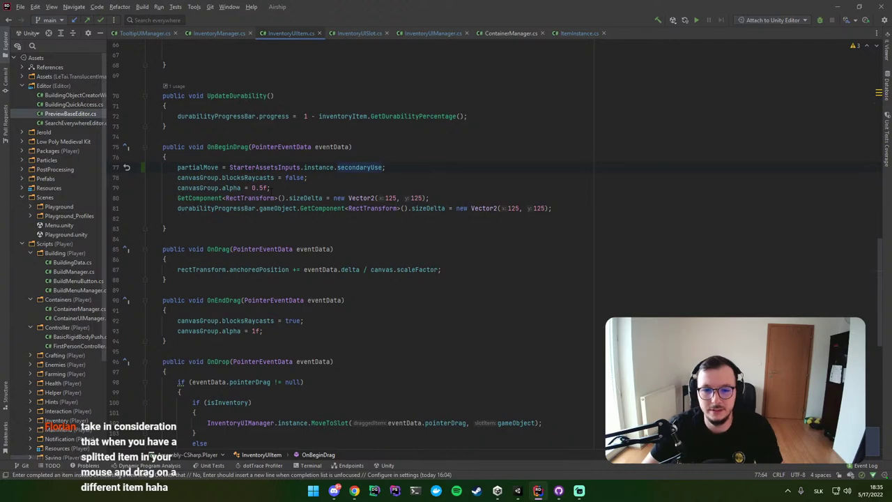
click(422, 32)
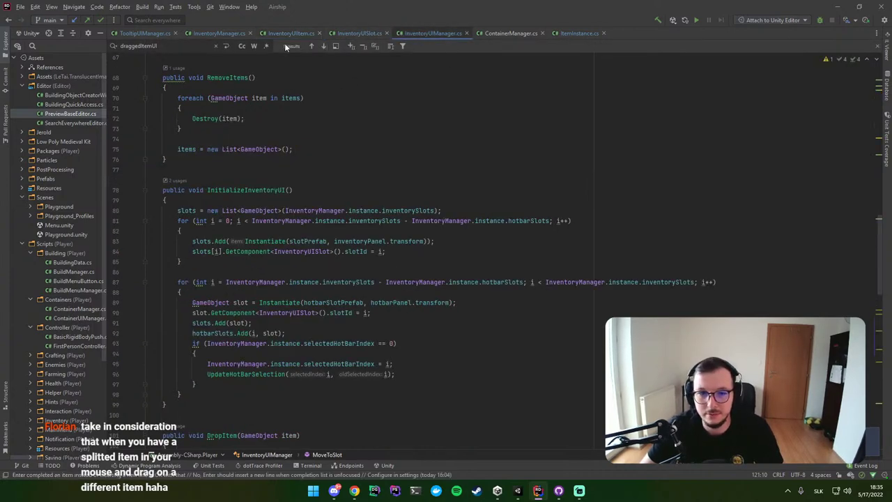
click(227, 33)
scroll(488, 251, up, 6)
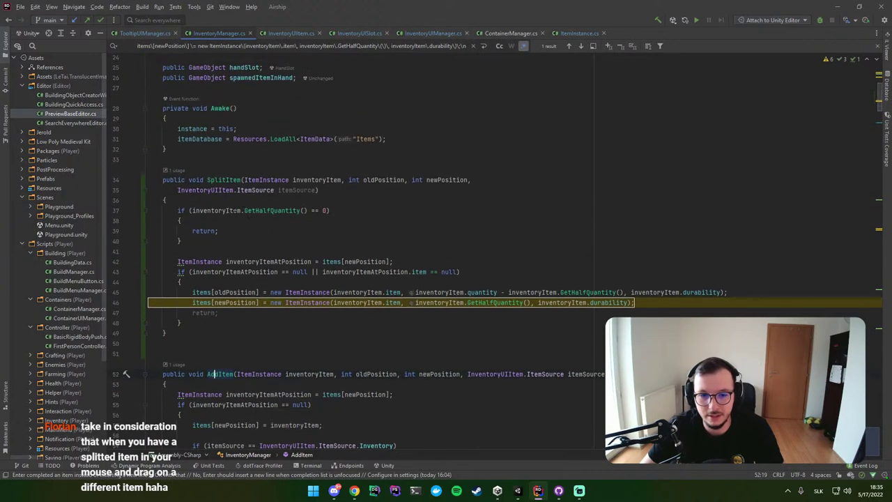
Step: Review SplitItem, discard a trial 'if' and delete the redundant return after the items[newPosition] assignment
mouse_move(174, 210)
mouse_down()
mouse_move(209, 231)
mouse_move(165, 200)
mouse_up()
click(180, 241)
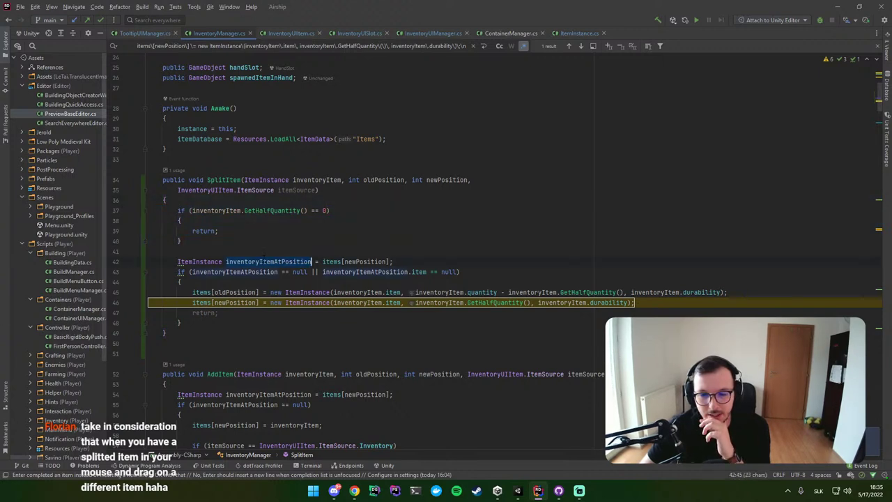
triple_click(262, 261)
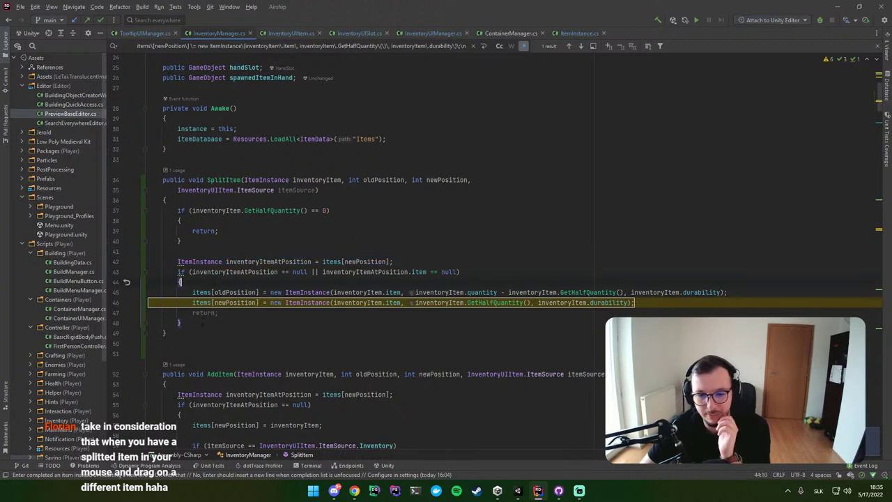
drag(180, 281, 187, 302)
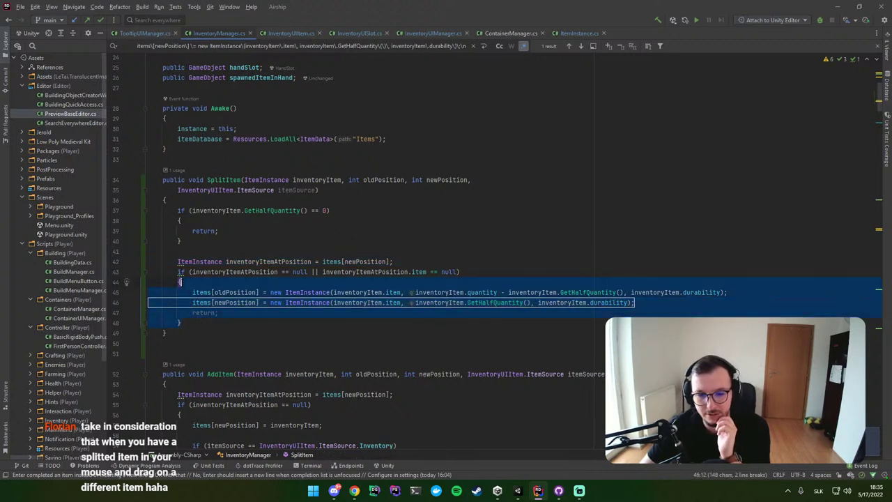
click(394, 262)
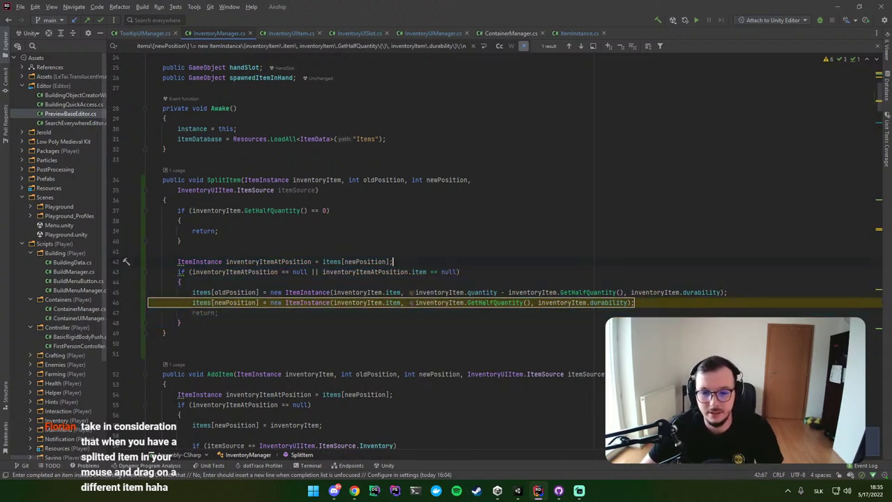
click(232, 322)
key(Return)
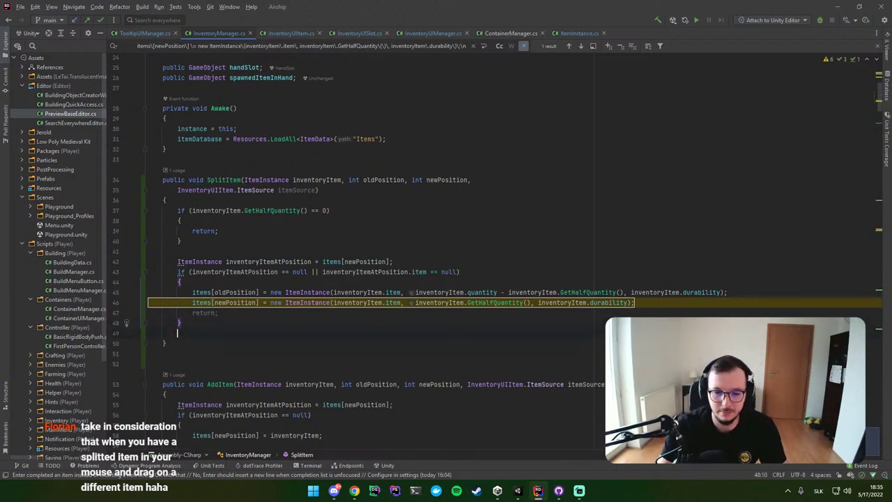
key(Return)
text(if)
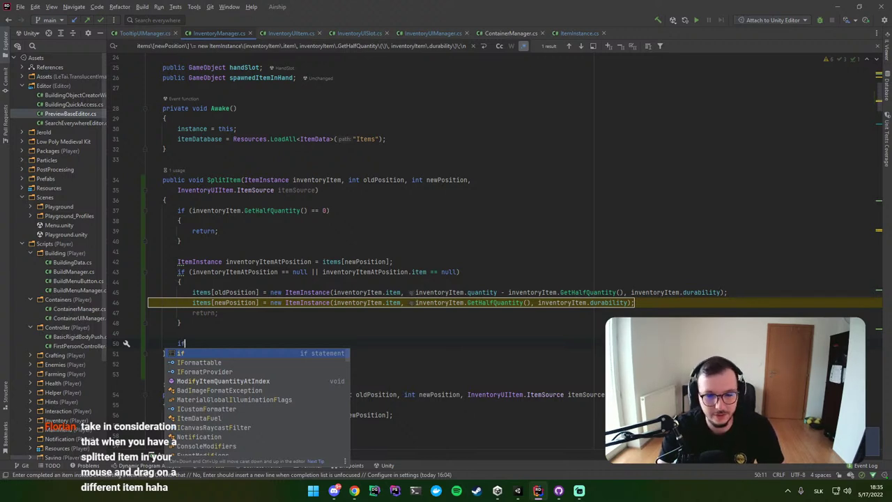
key(BackSpace)
key(BackSpace)
key(BackSpace)
key(BackSpace)
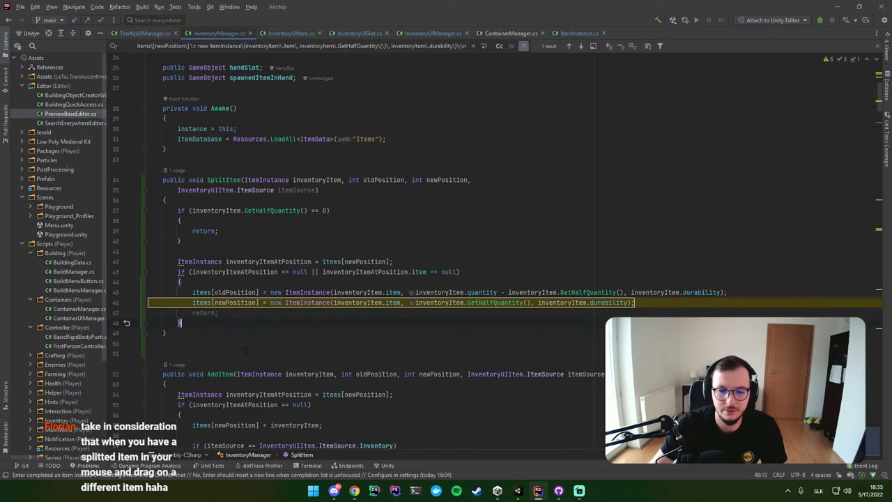
triple_click(244, 315)
key(BackSpace)
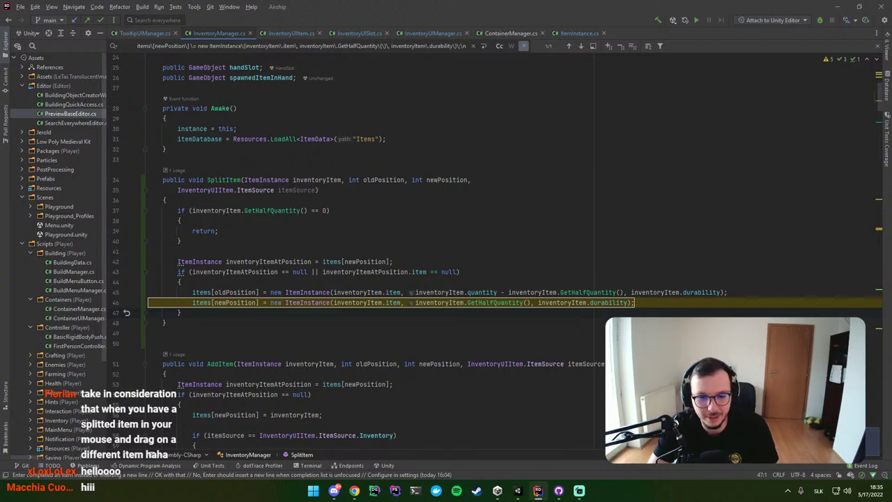
Step: From InventoryUIItem's OnBeginDrag, jump to the StarterAssetsInputs declaration, then switch to Unity
click(218, 231)
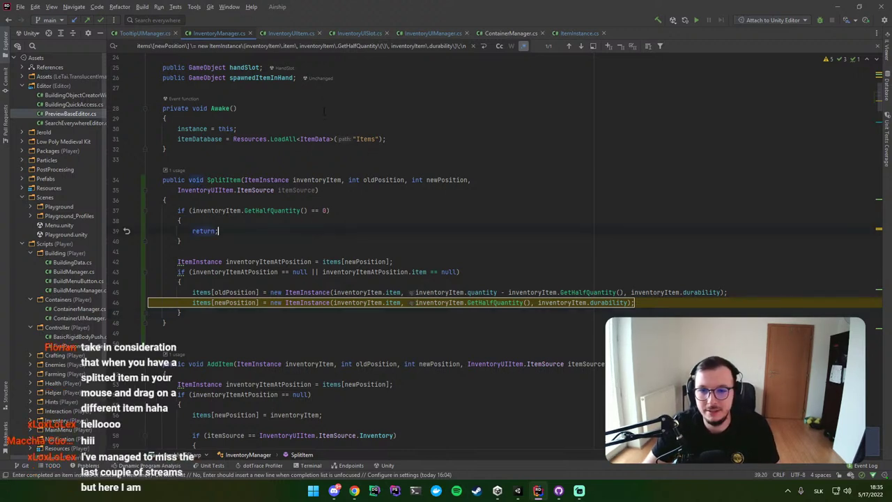
click(429, 86)
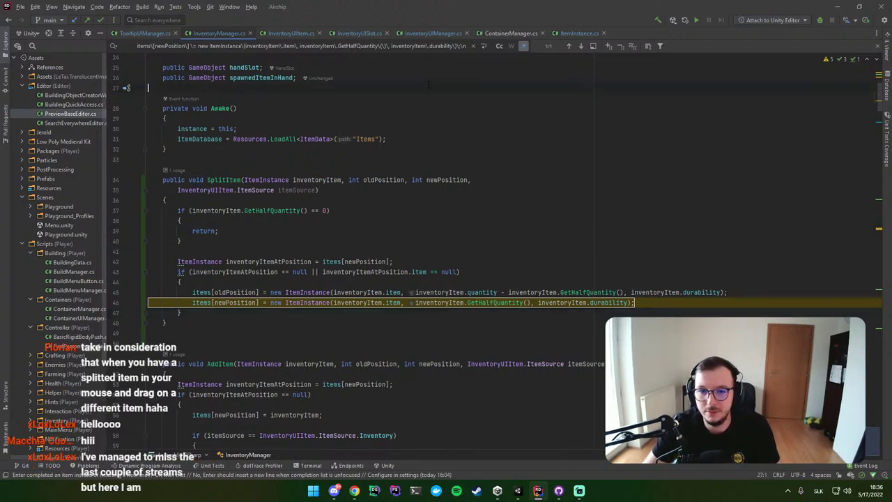
key(shift)
key(shift)
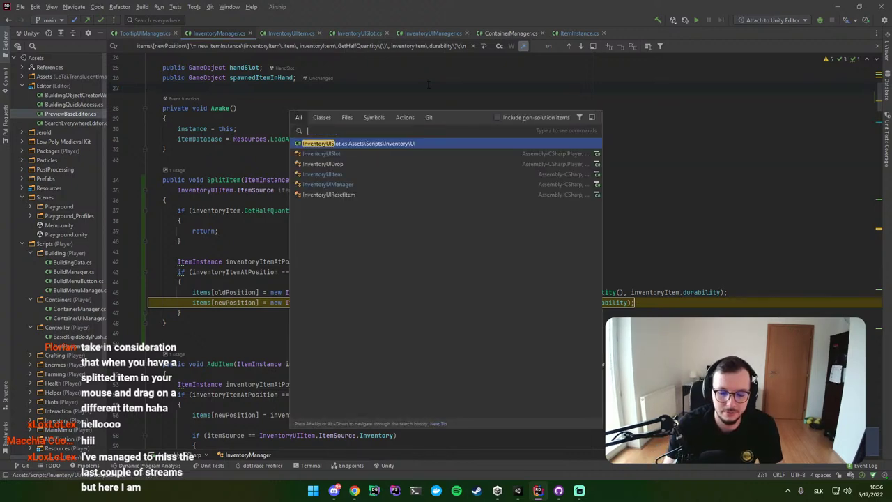
key(Escape)
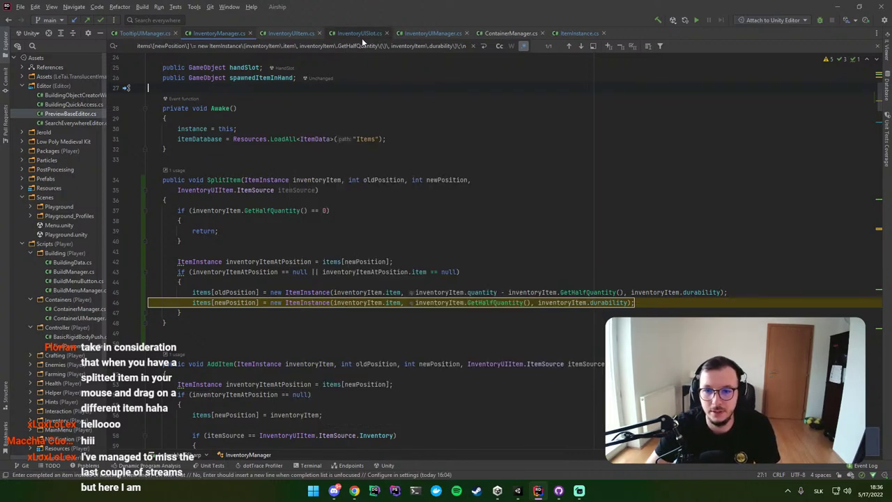
click(291, 35)
click(258, 156)
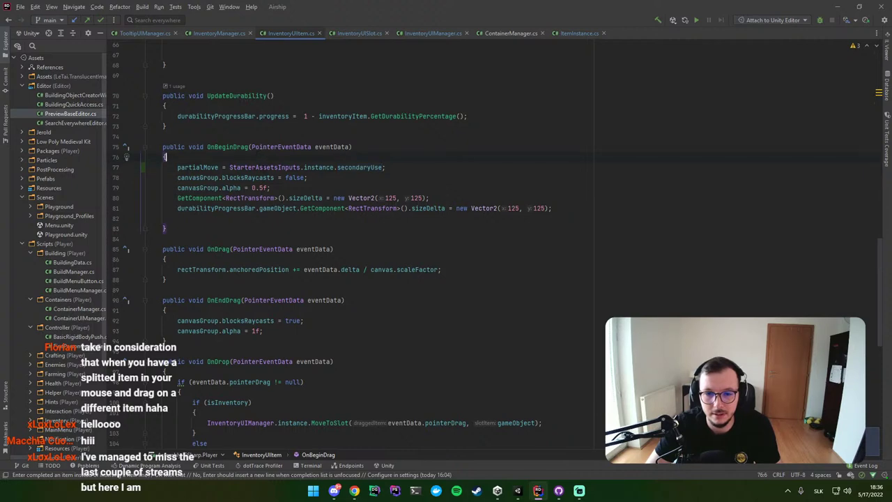
ctrl+click(267, 168)
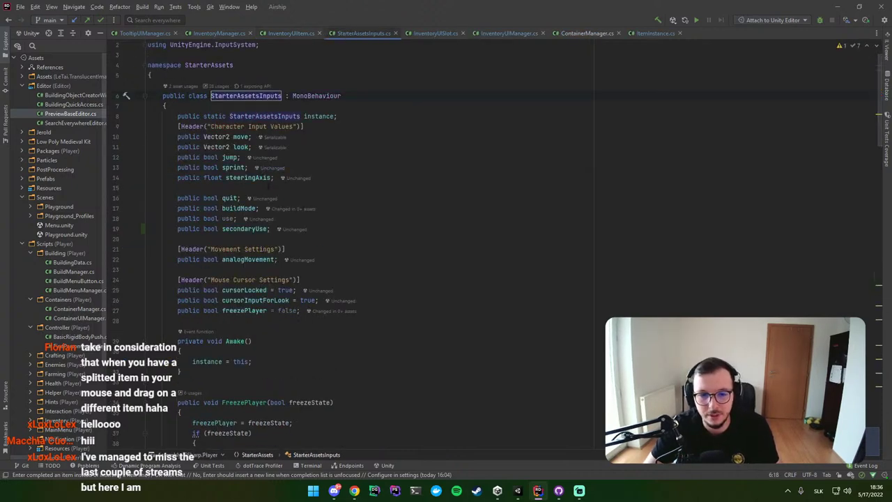
key(alt+Tab)
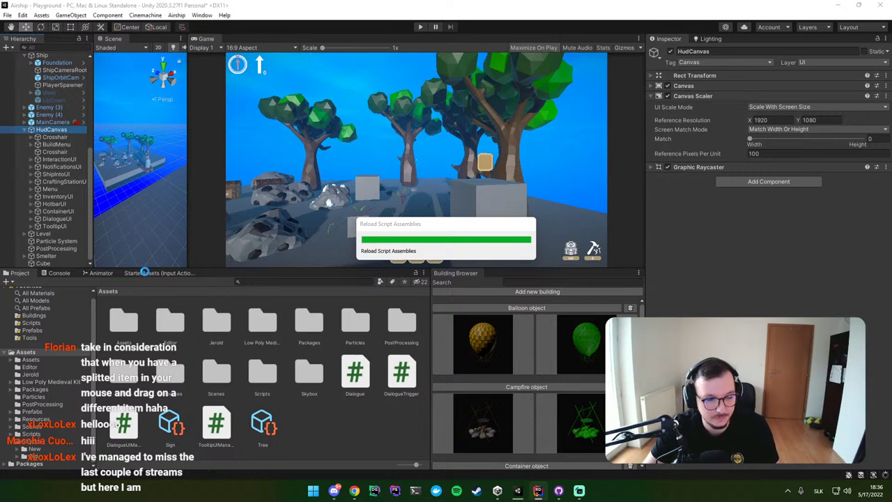
Step: Check the Player map's UseAction and SecondaryUseAction in StarterAssets, then return to Rider
click(145, 273)
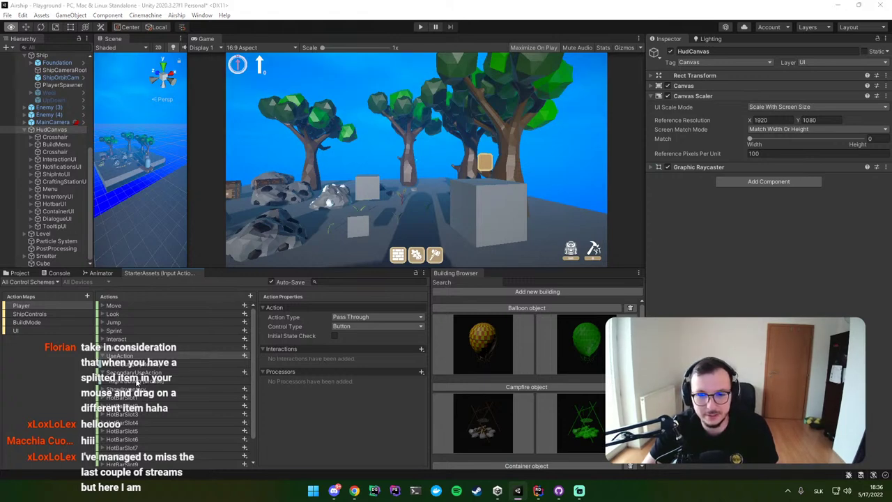
key(alt+Tab)
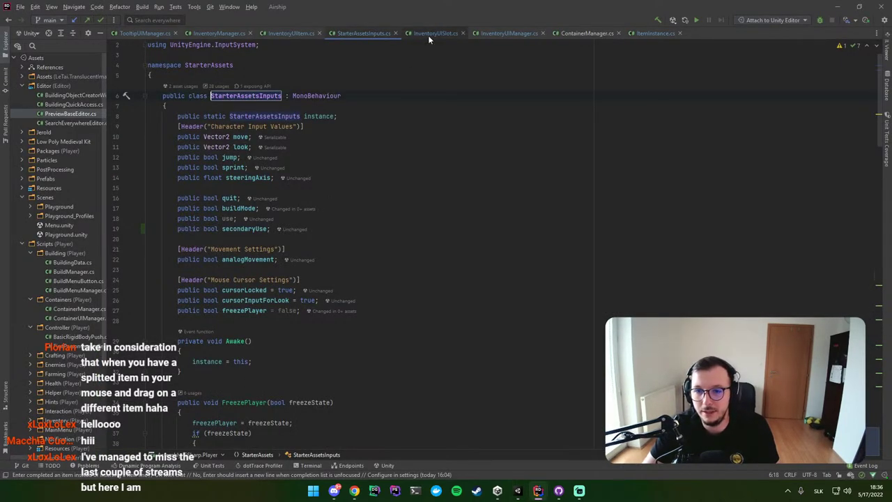
Step: Inspect OnBeginDrag in InventoryUIItem.cs, highlighting the secondaryUse expression behind partialMove
click(428, 35)
click(288, 38)
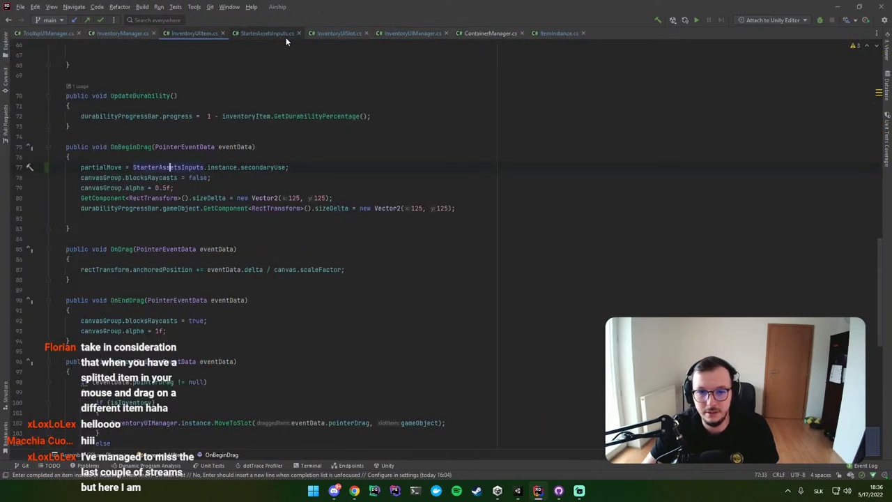
double_click(116, 146)
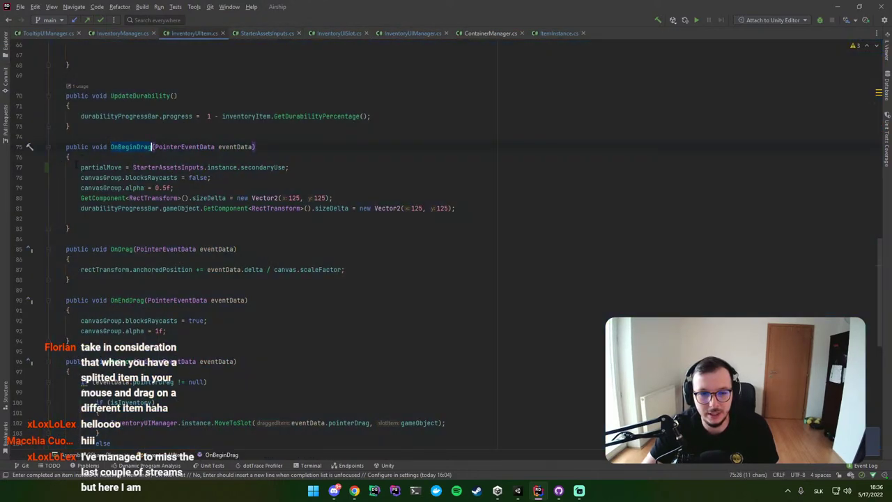
click(125, 167)
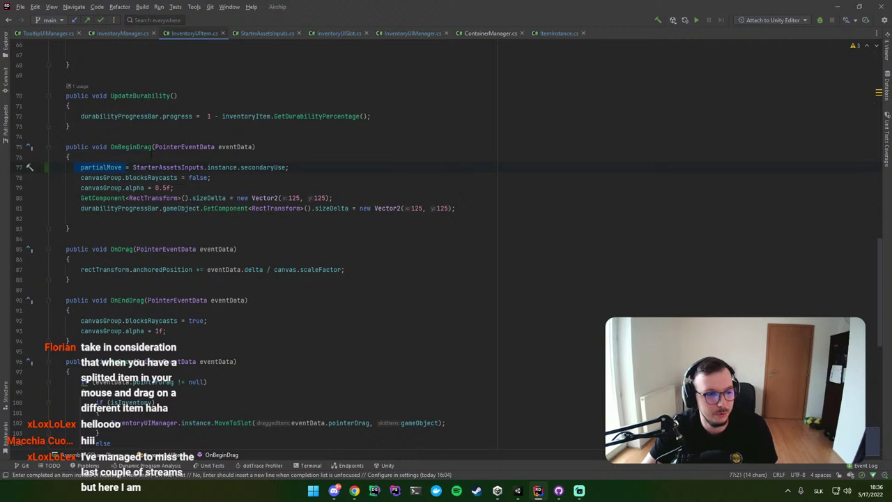
drag(132, 167, 287, 167)
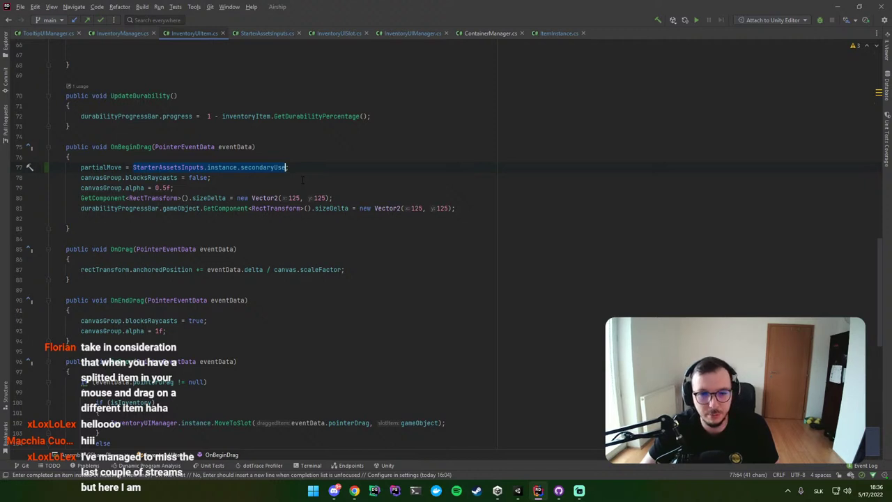
Step: Trace SplitItem's half-quantity check to GetHalfQuantity, which returns quantity / 2
click(127, 38)
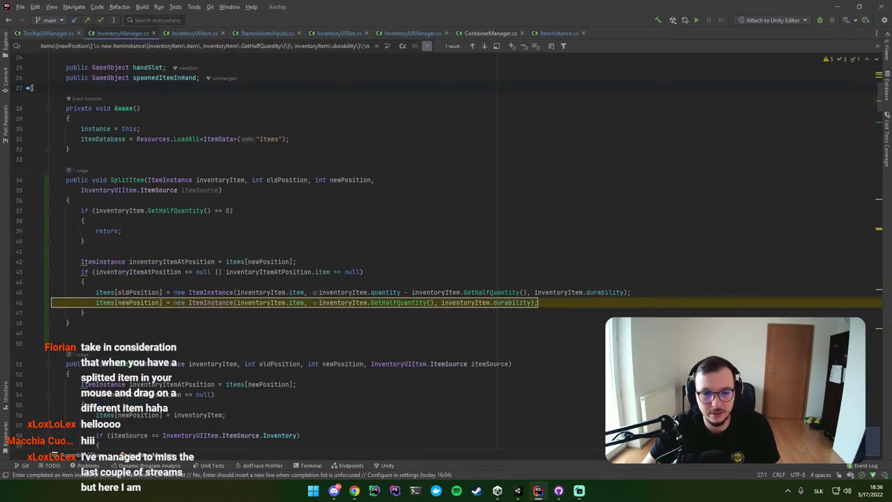
double_click(125, 179)
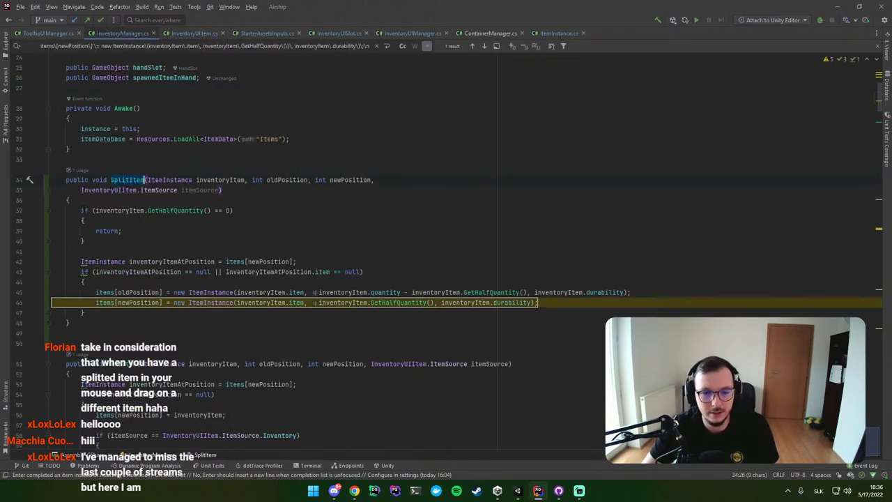
click(115, 210)
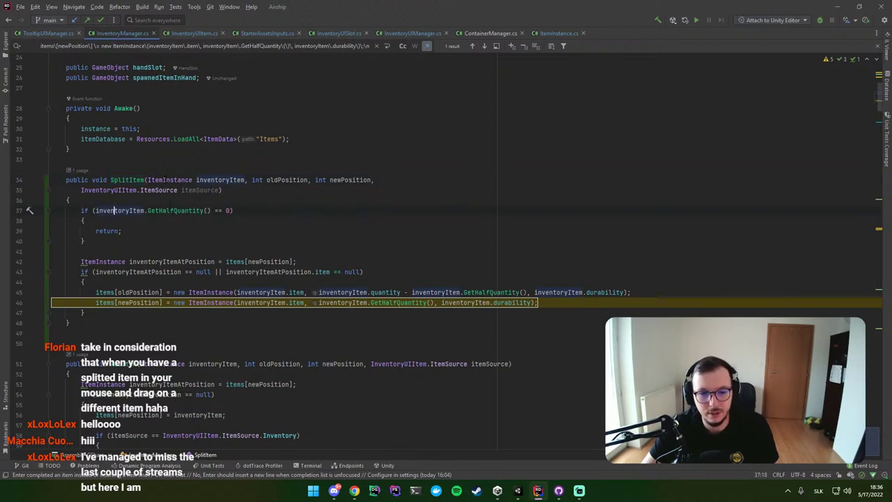
ctrl+click(178, 210)
drag(67, 372, 139, 362)
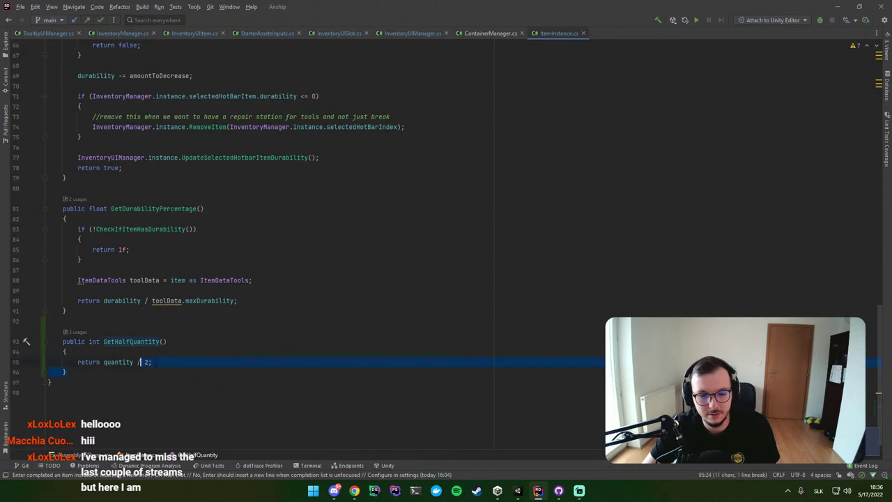
key(End)
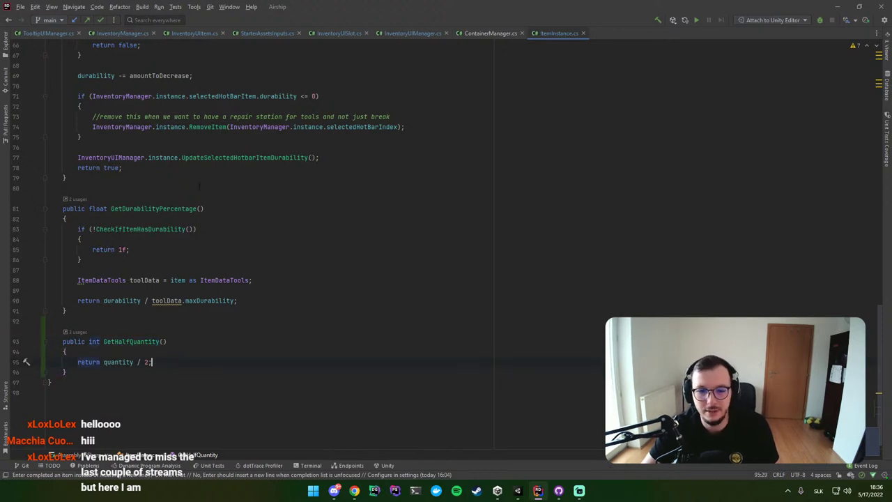
key(ctrl+shift+Left)
key(ctrl+shift+Left)
key(ctrl+shift+Left)
key(Escape)
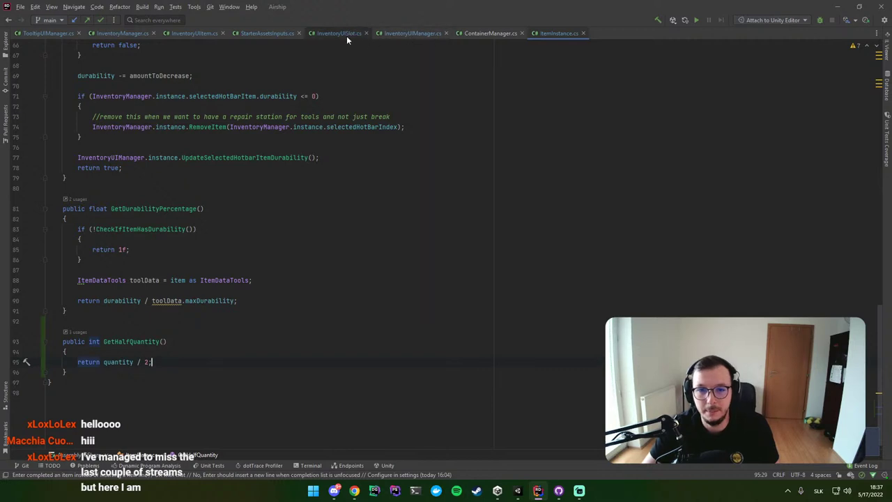
Step: Examine the inventoryItemAtPosition and item == null checks on line 43 of InventoryManager.cs
click(131, 34)
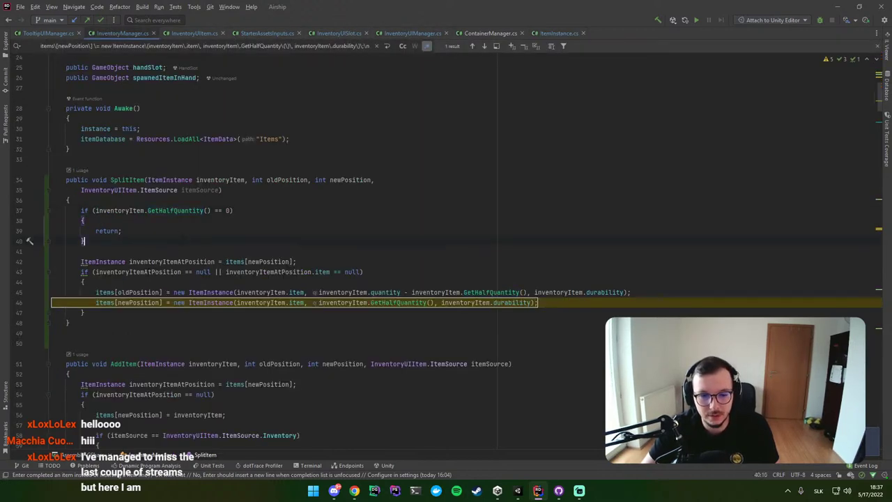
double_click(159, 272)
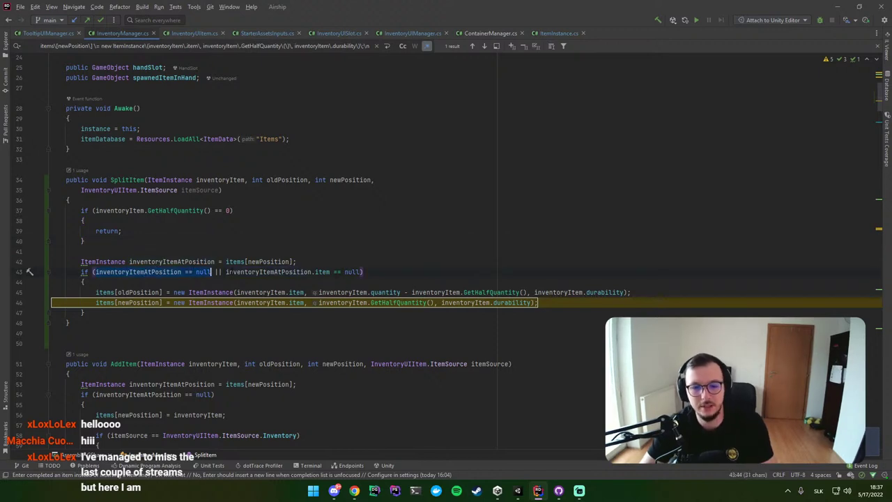
click(146, 272)
key(ctrl+w)
key(ctrl+w)
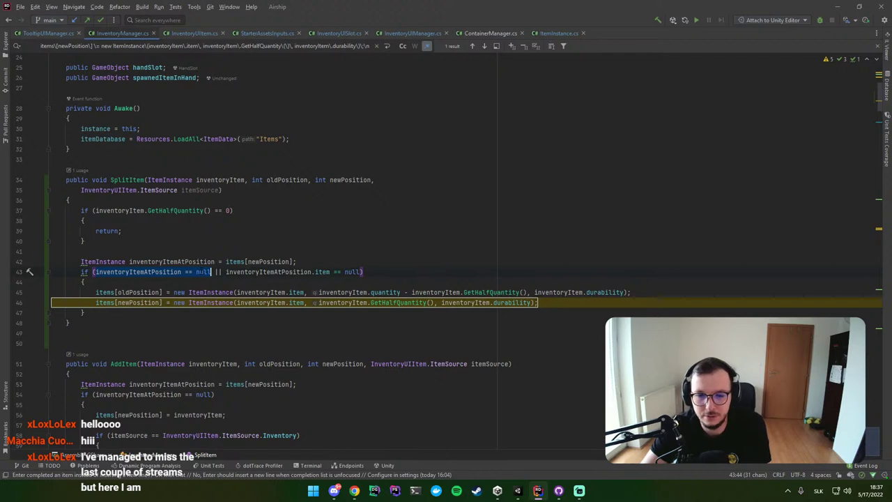
click(322, 272)
key(ctrl+w)
key(ctrl+w)
key(ctrl+w)
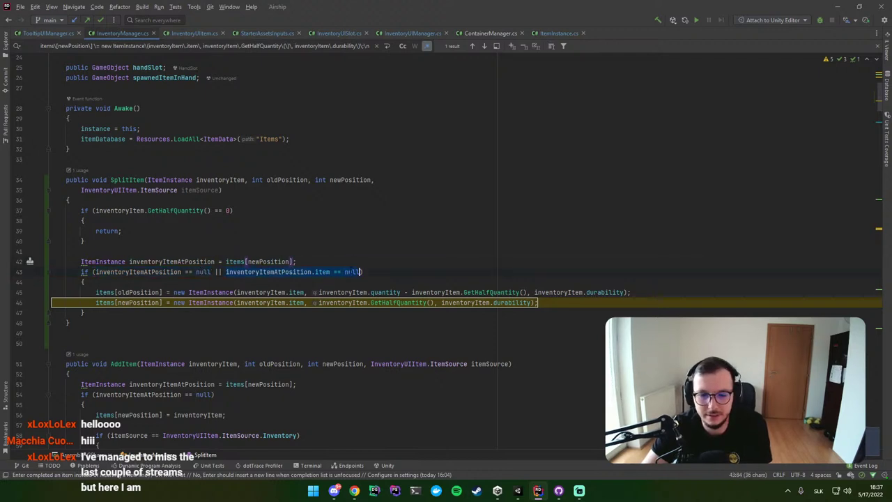
key(Down)
Step: Review the line 45-46 split assignments using GetHalfQuantity, then start Play mode in Unity
scroll(349, 255, down, 3)
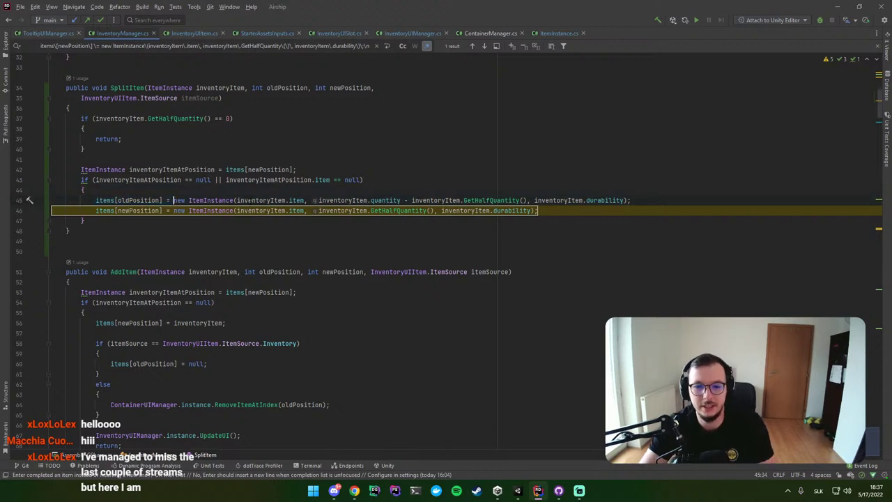
double_click(262, 200)
double_click(341, 200)
key(ctrl+w)
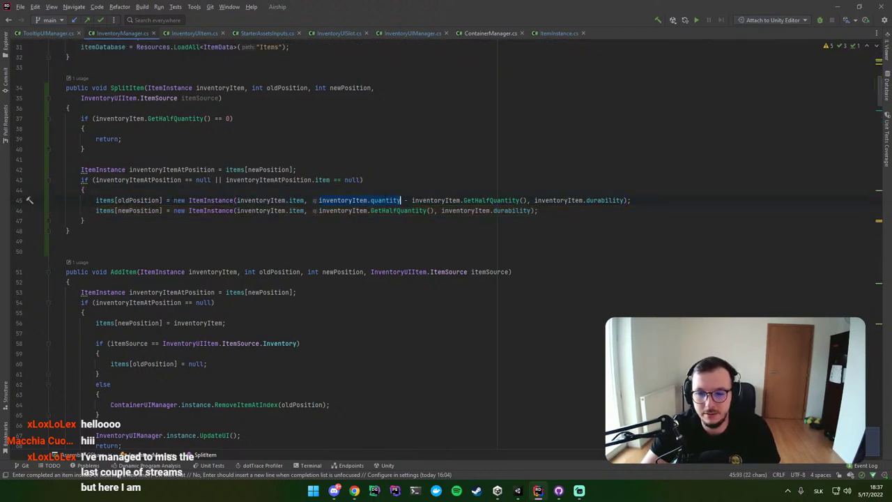
double_click(441, 201)
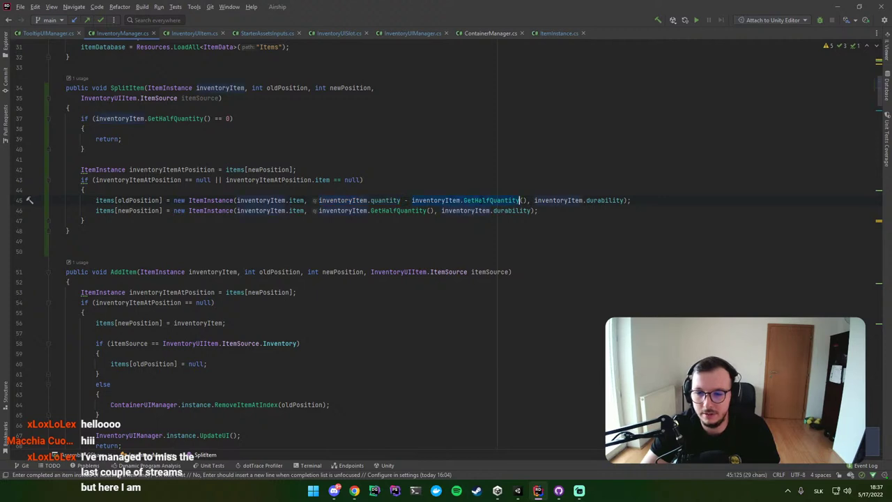
key(ctrl+w)
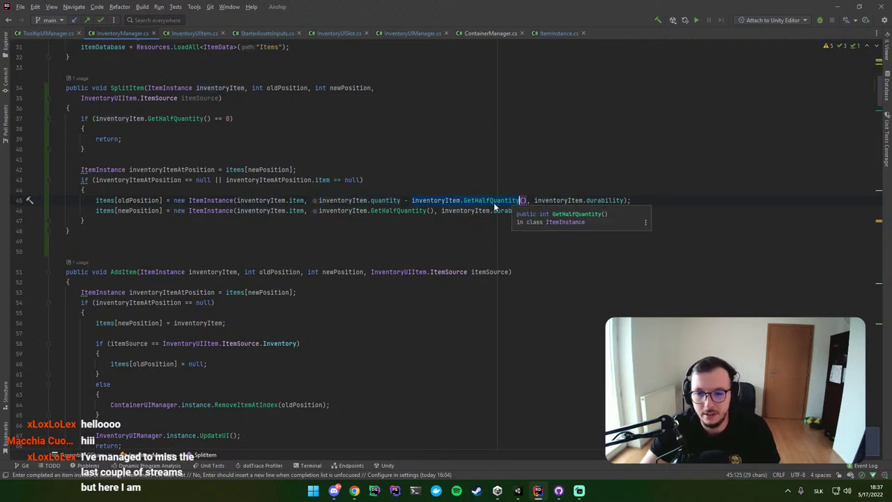
drag(91, 211, 196, 210)
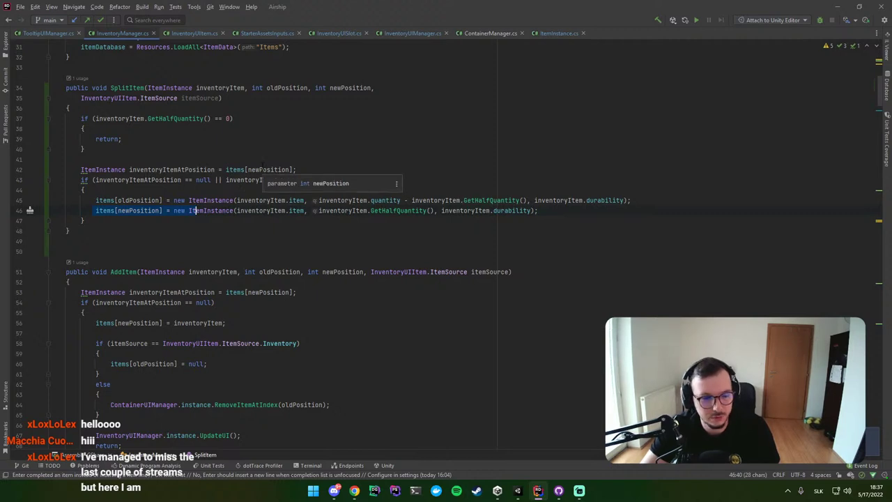
drag(318, 210, 427, 210)
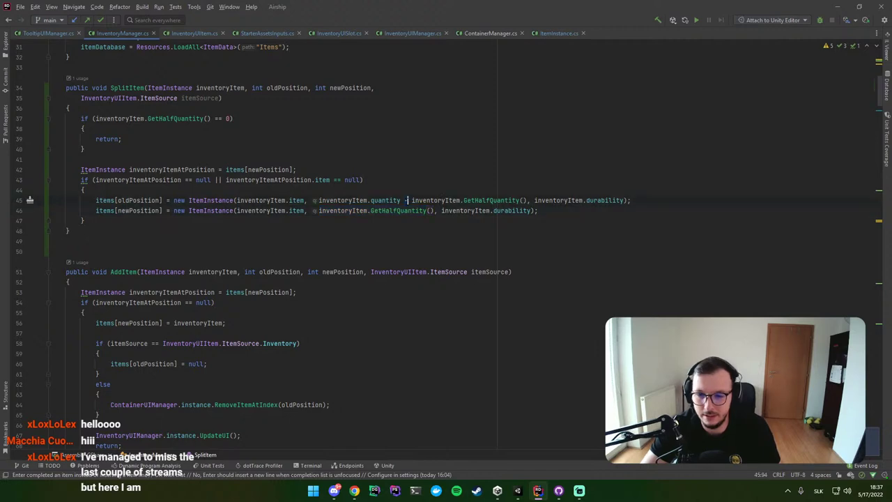
drag(412, 200, 522, 200)
key(alt+Tab)
click(420, 27)
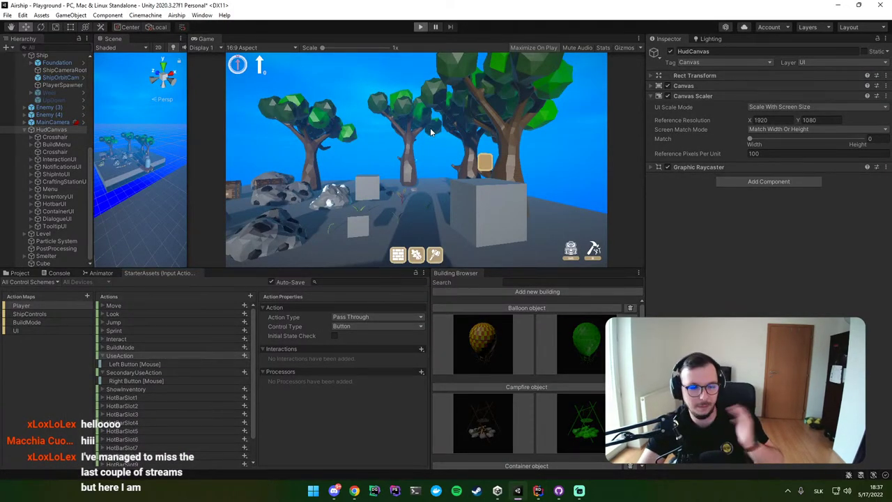
key(i)
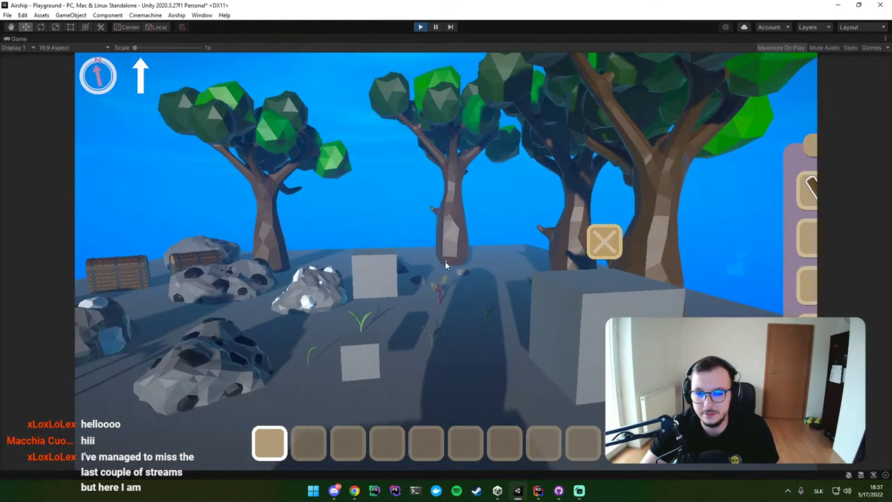
mouse_move(605, 190)
right_down()
mouse_move(605, 237)
mouse_move(652, 237)
mouse_move(653, 190)
right_up()
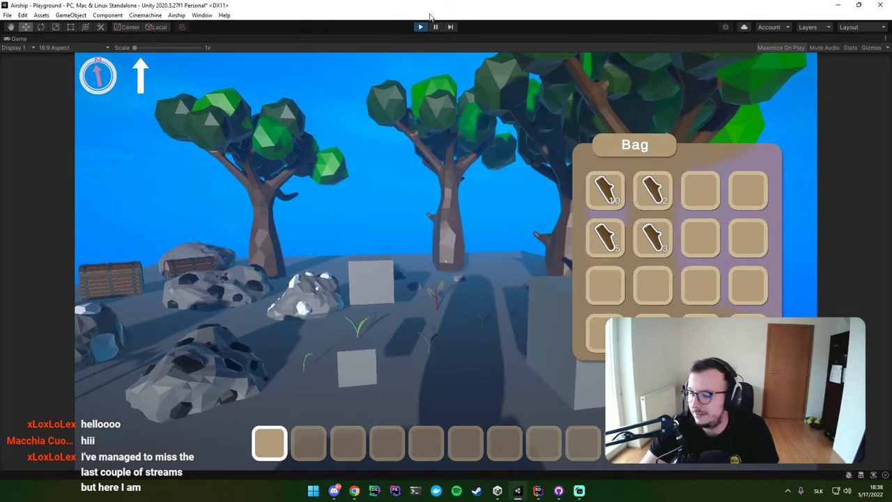
key(shift+space)
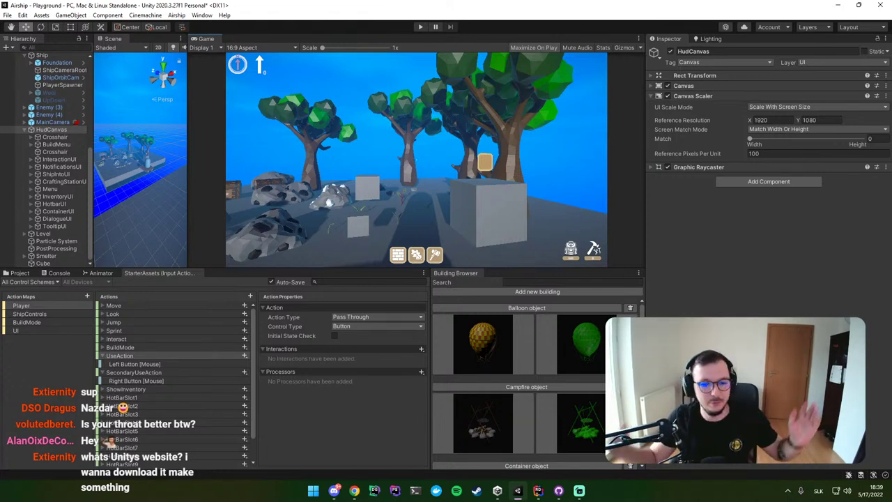
Step: Read the sypdev #welcome channel in Discord, then maximize Chrome showing unity.com
click(334, 491)
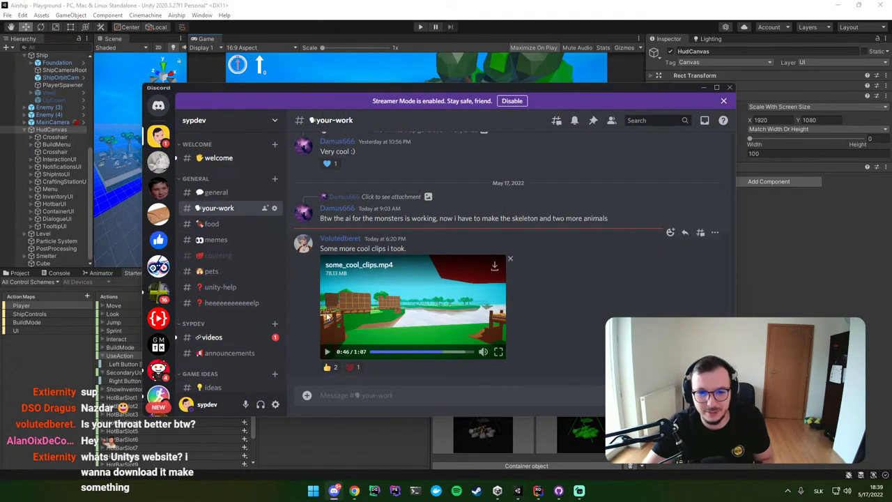
click(222, 158)
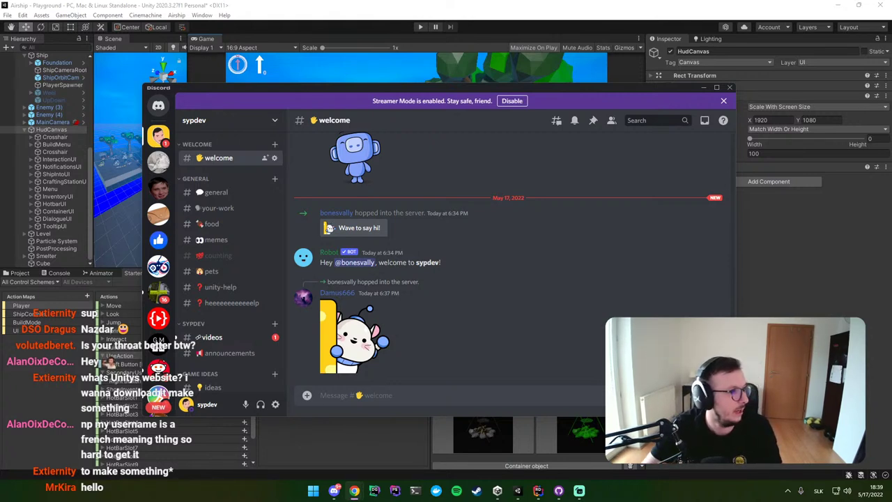
drag(77, 21, 392, 70)
double_click(391, 73)
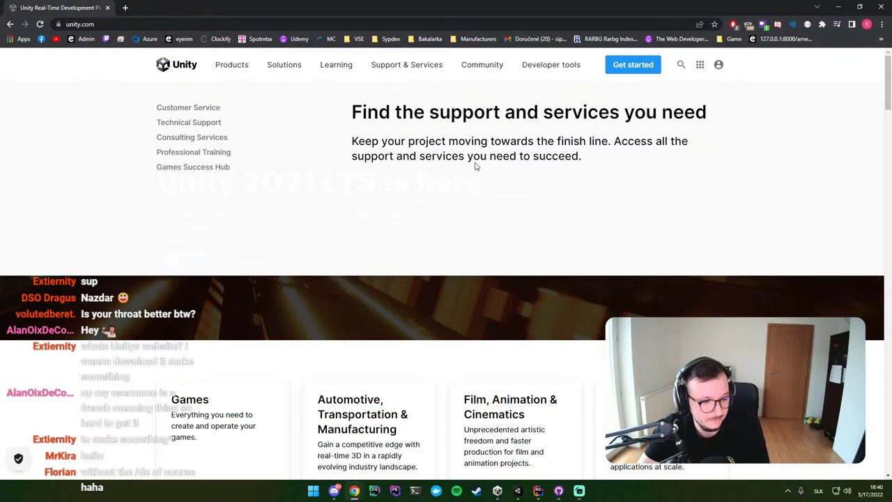
Step: Scroll through unity.com and open Unity's plans and pricing page
scroll(460, 156, down, 2)
scroll(460, 160, down, 2)
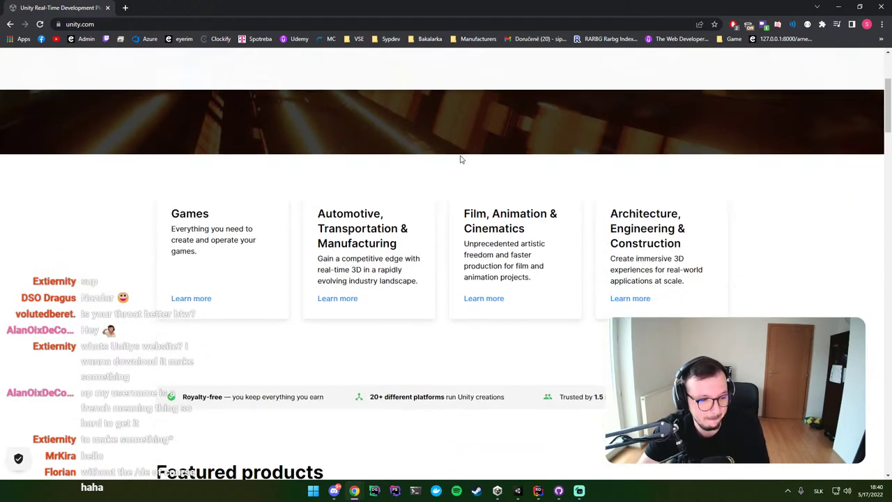
scroll(460, 160, down, 3)
scroll(460, 160, up, 7)
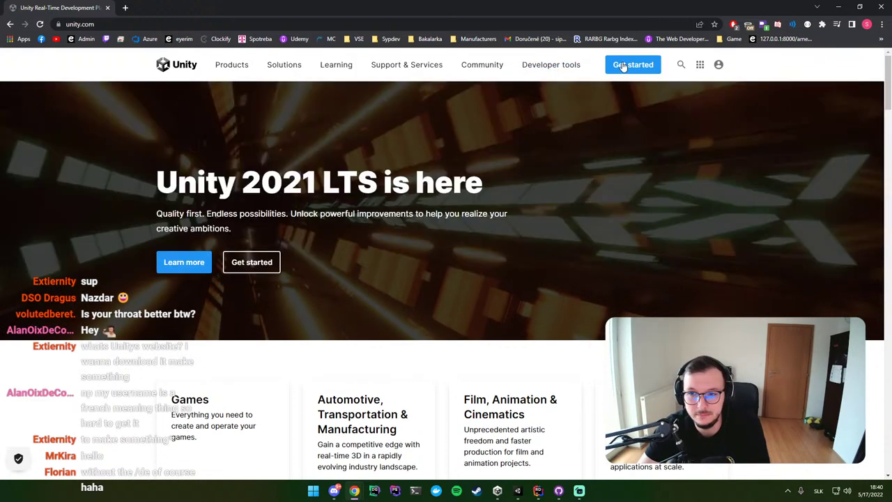
click(627, 65)
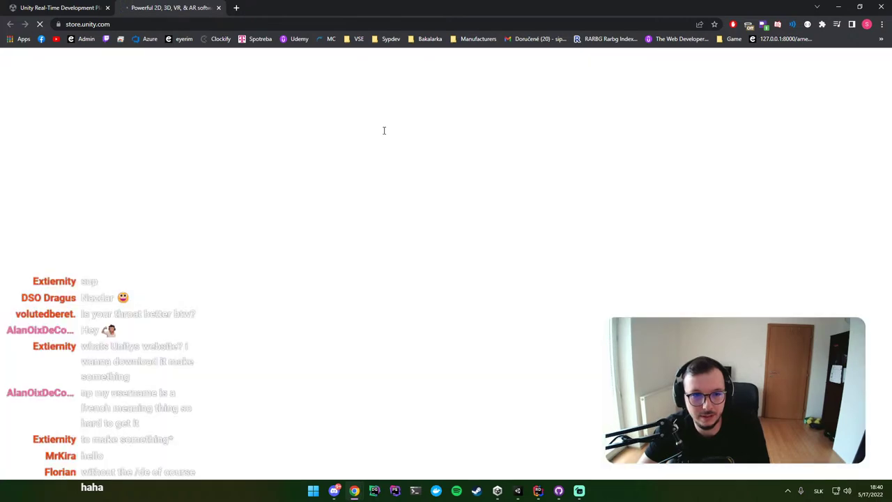
Step: View the Individual plans, then close the store tab and return to Discord
scroll(291, 142, down, 2)
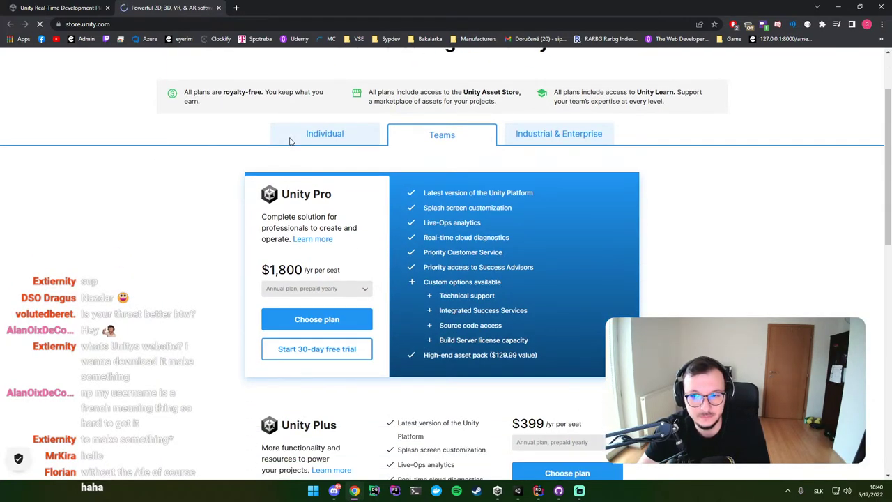
click(356, 144)
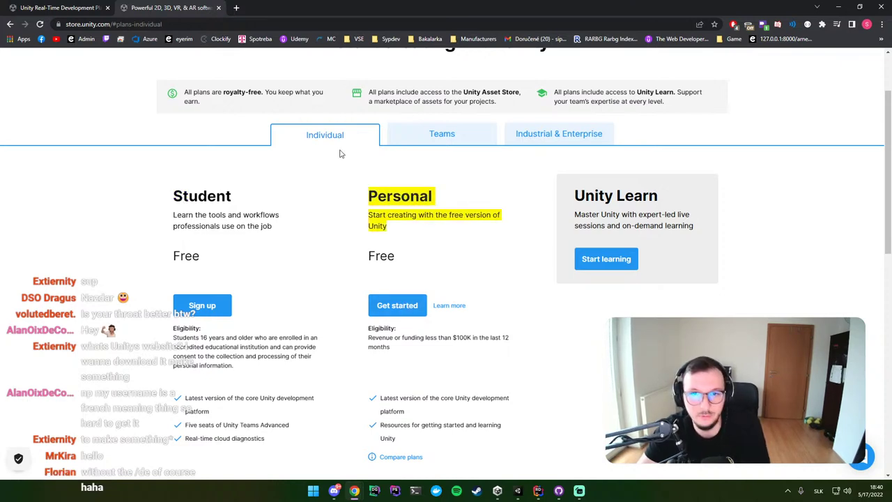
middle_click(192, 6)
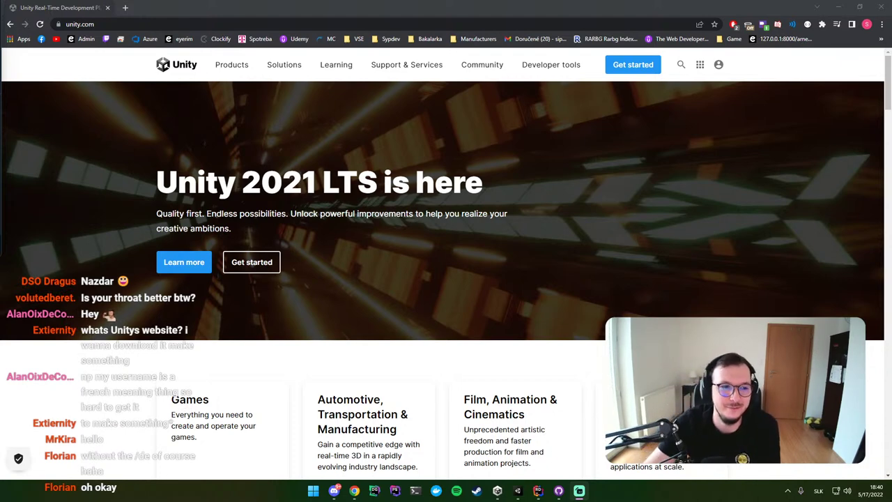
key(alt+Tab)
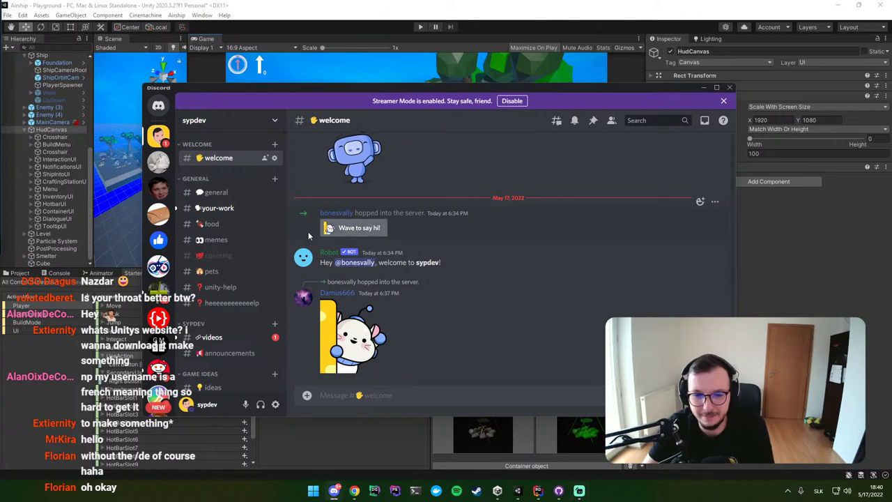
Step: In the your-work channel, watch the first shared game clip full screen, then exit it
click(240, 214)
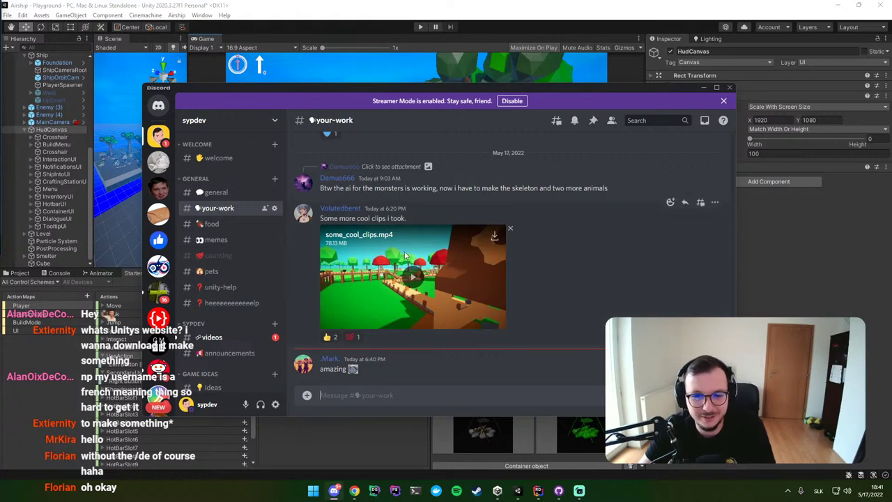
click(414, 282)
click(502, 322)
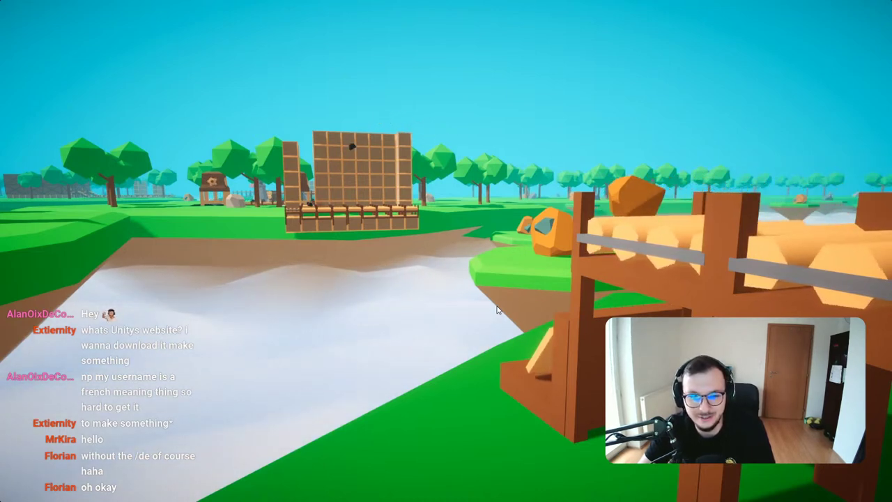
mouse_move(447, 286)
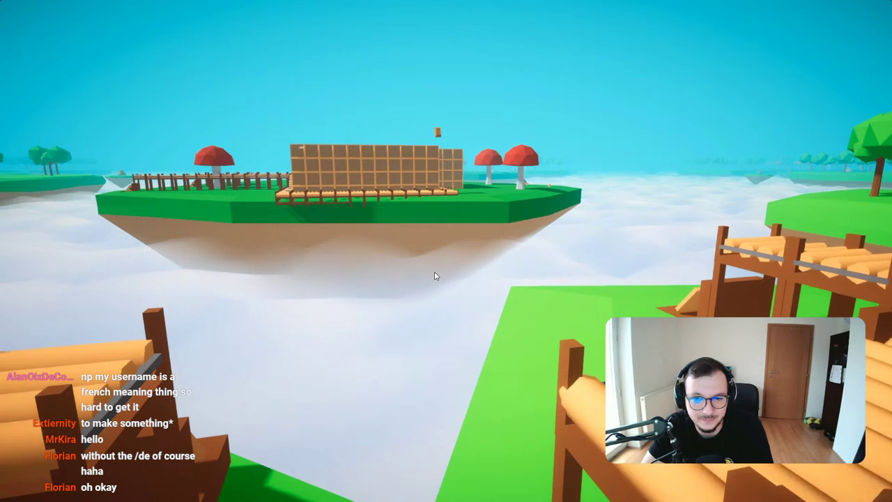
mouse_move(438, 275)
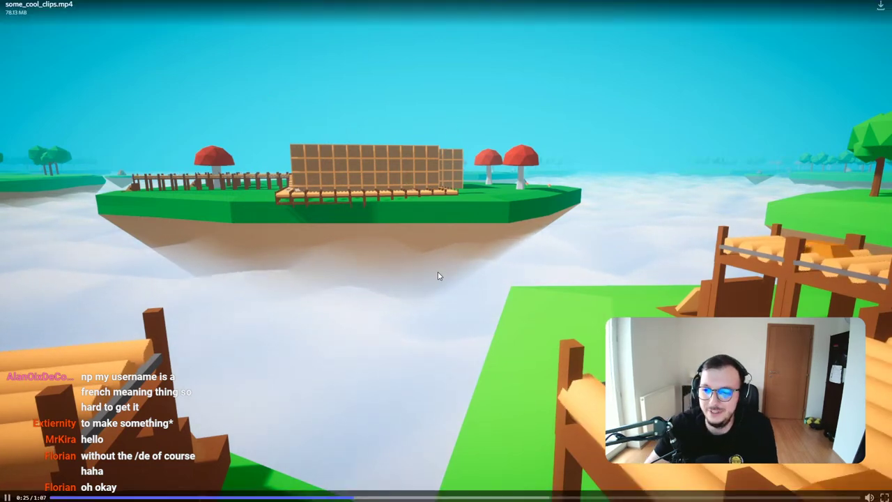
click(884, 493)
Step: Watch the infinite map flythrough video full screen, then go to #welcome and back to Unity
scroll(576, 319, up, 3)
scroll(575, 318, up, 3)
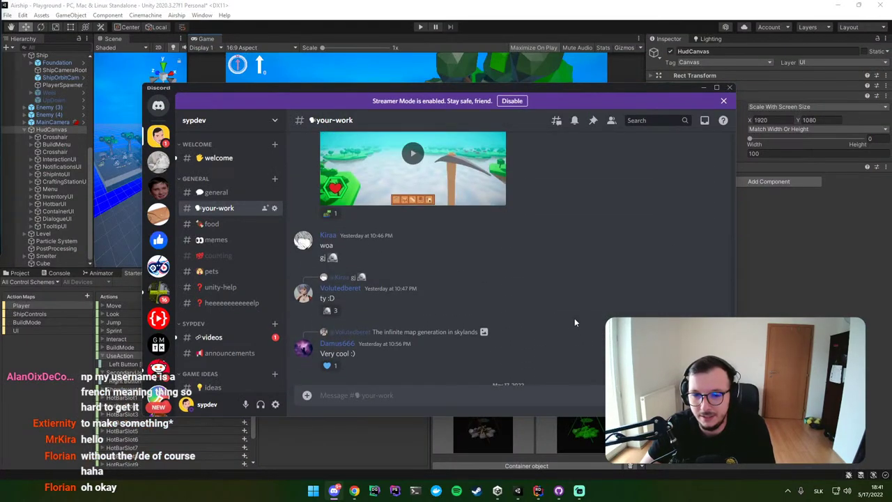
scroll(575, 318, up, 3)
click(413, 292)
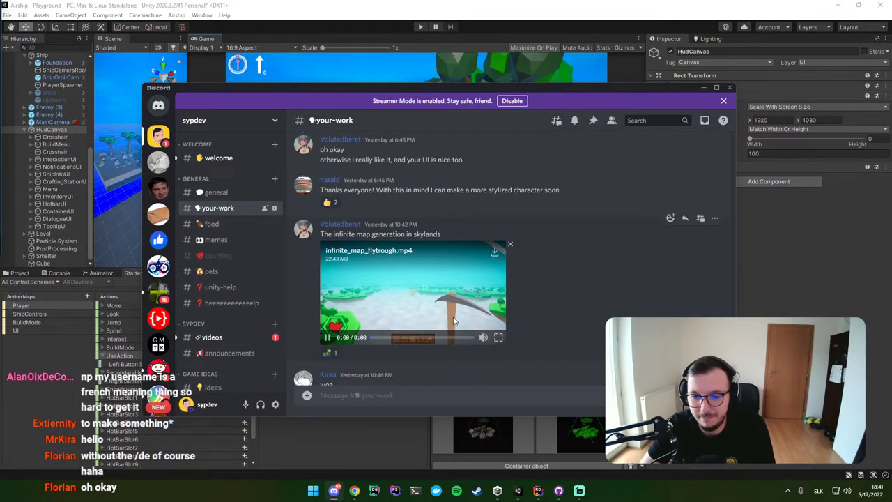
click(498, 338)
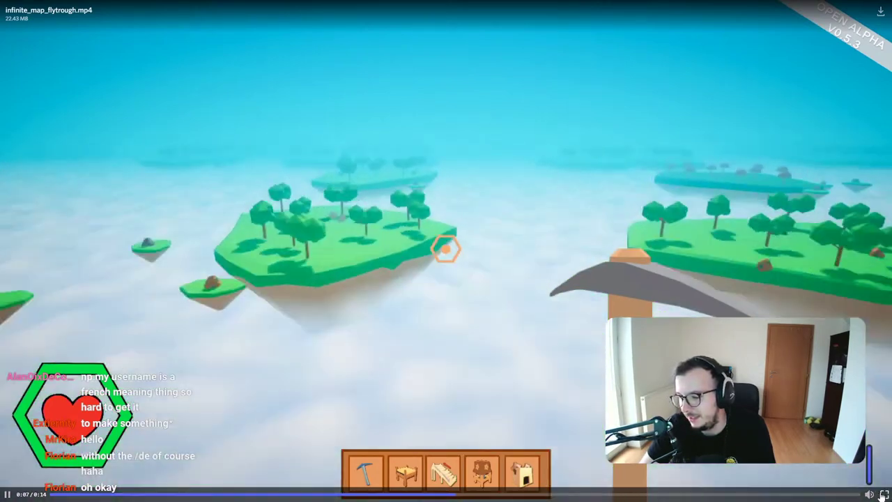
key(Escape)
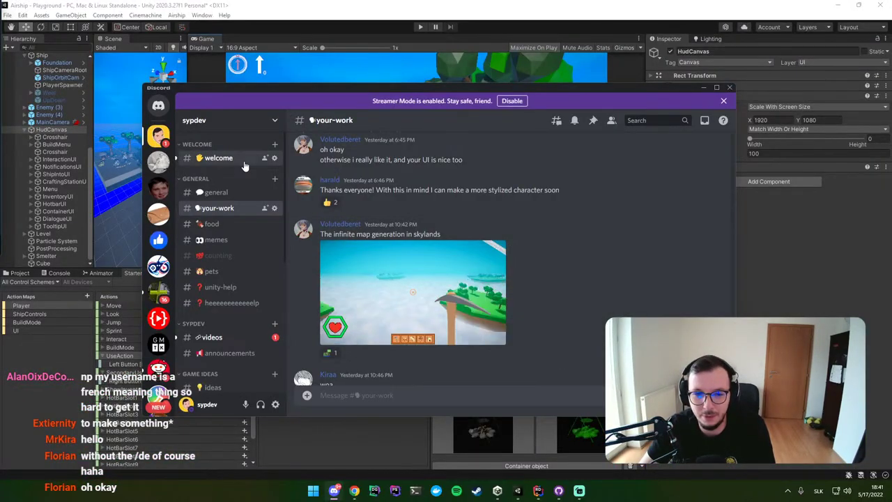
click(243, 161)
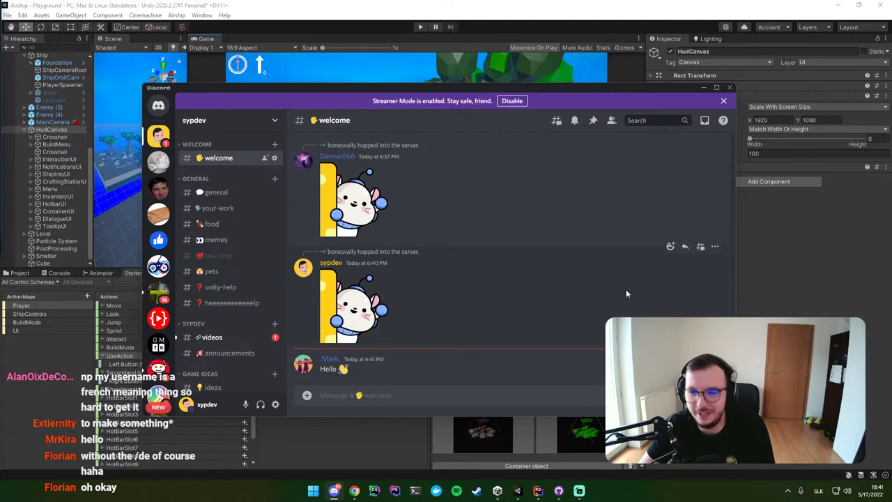
click(774, 257)
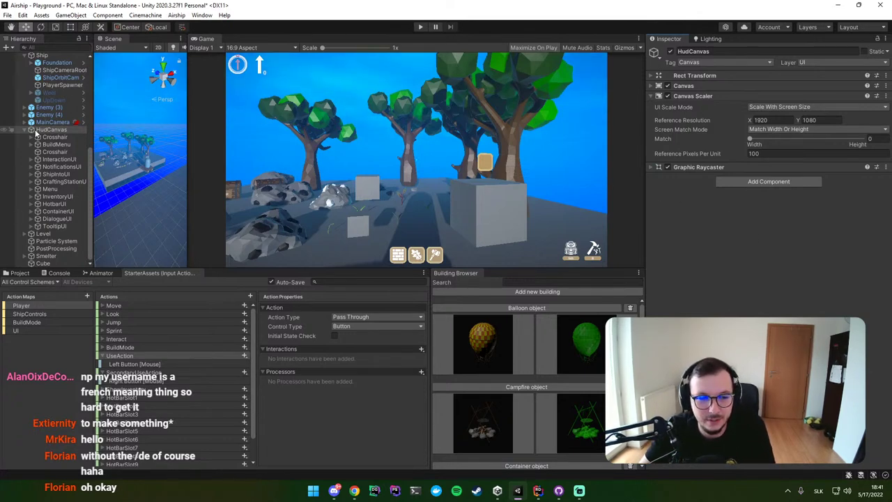
Step: Create an empty child object under HudCanvas and name it PauseUI
right_click(51, 133)
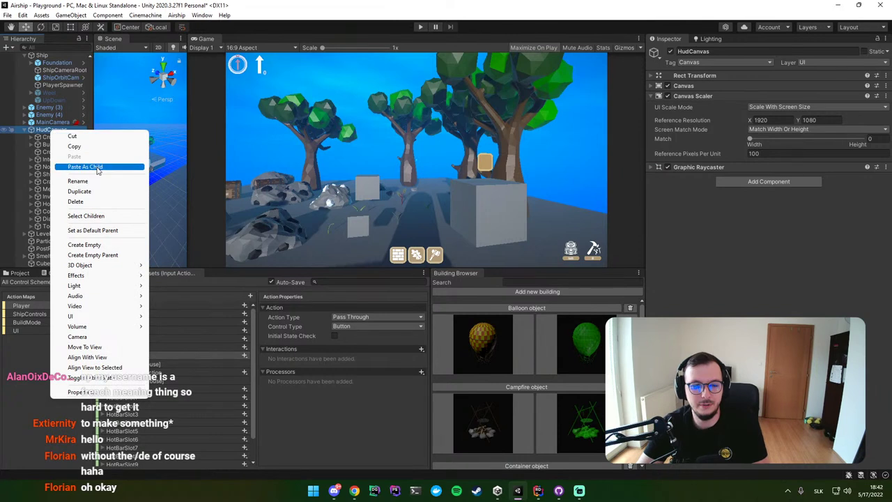
click(98, 241)
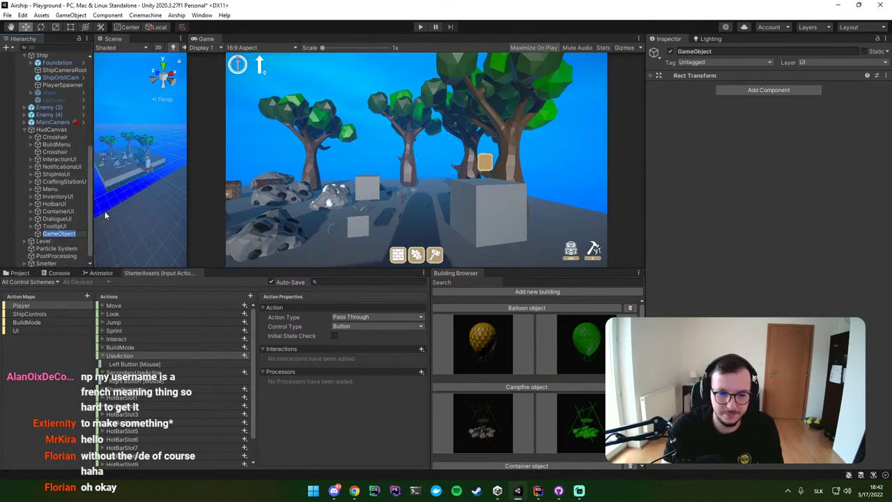
text(Pause)
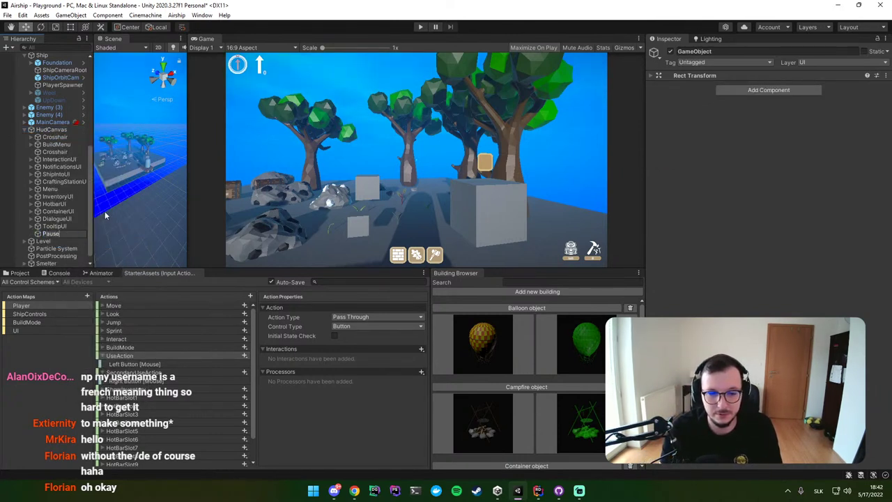
text(UI)
key(Return)
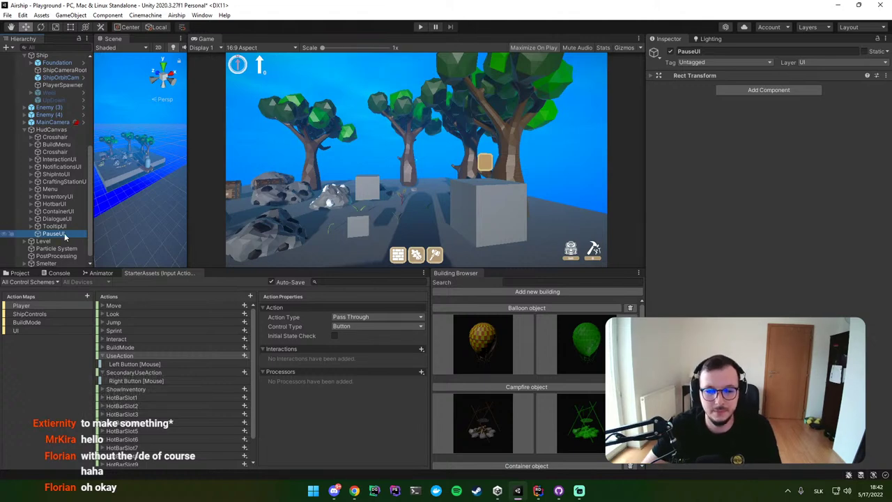
Step: Add a UI Panel inside PauseUI
right_click(66, 234)
mouse_move(114, 377)
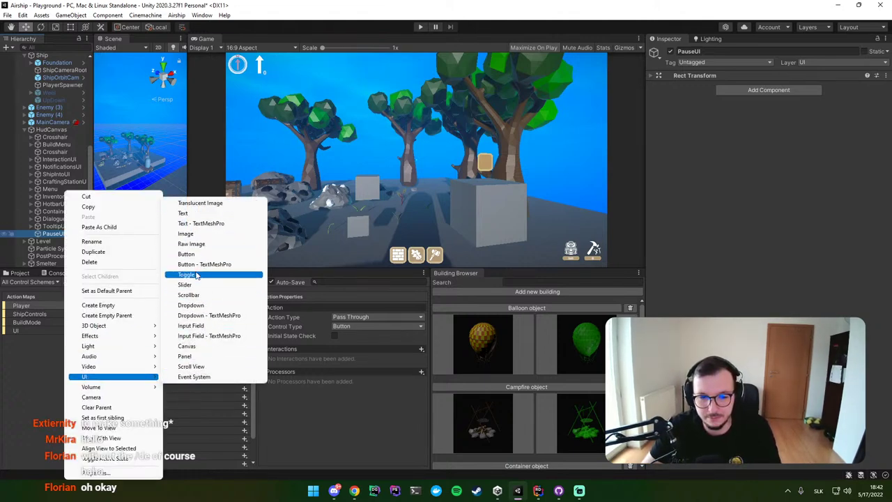
click(185, 356)
Step: Frame PauseUI in the 2D Scene view and stretch it into a large rectangle
click(53, 233)
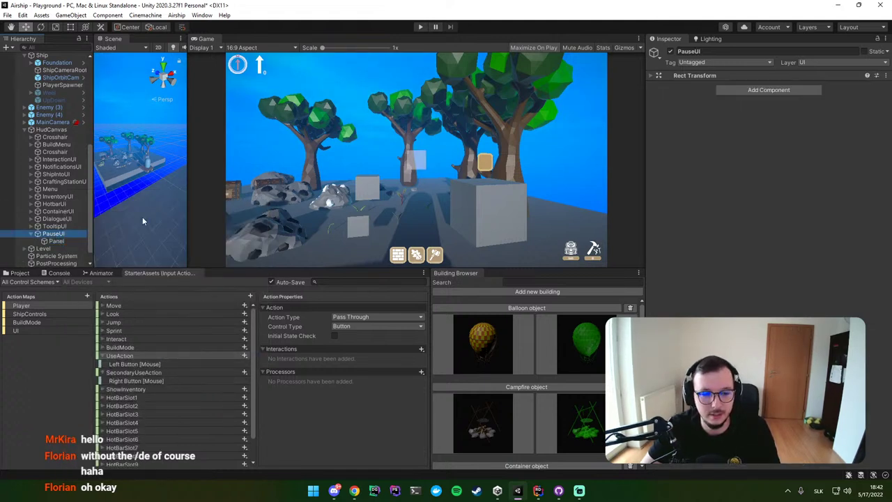
drag(194, 155, 488, 140)
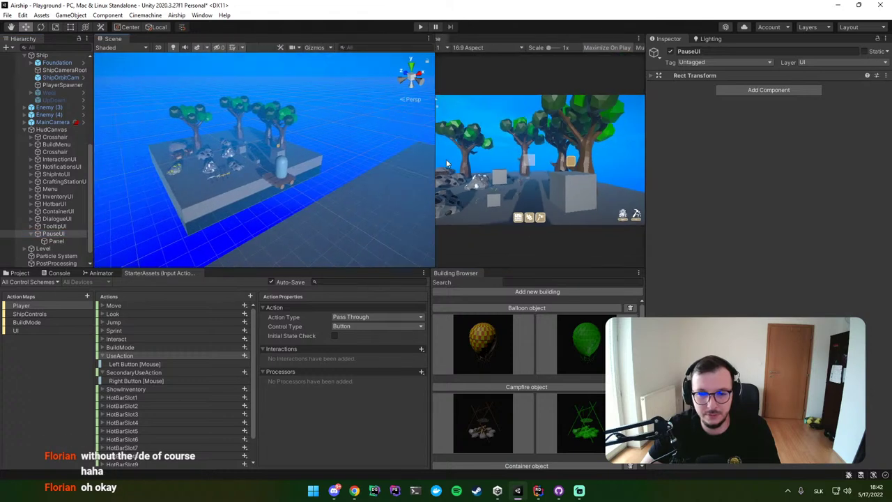
key(f)
click(159, 48)
scroll(223, 144, down, 5)
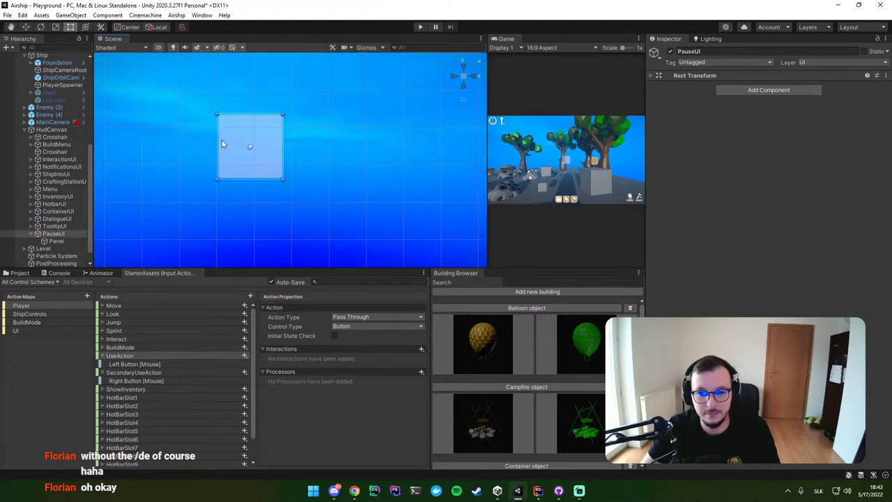
scroll(226, 148, down, 3)
key(t)
middle_drag(226, 148, 264, 175)
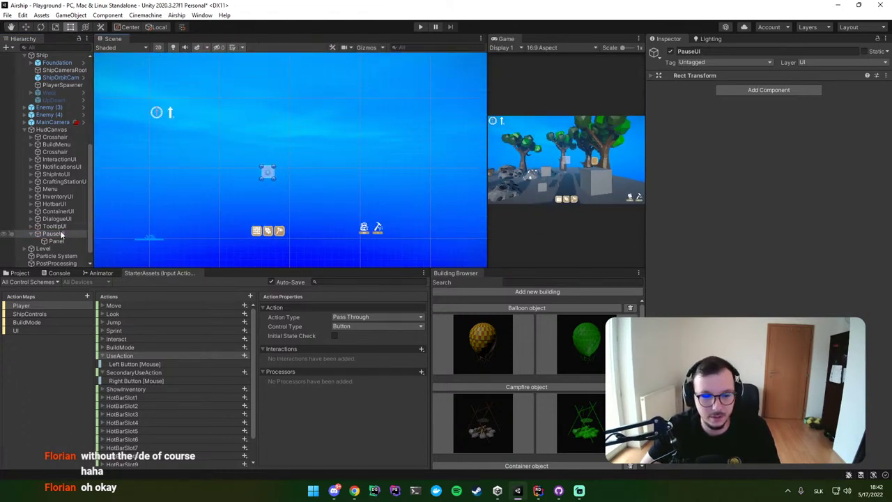
mouse_move(274, 177)
mouse_down()
mouse_move(330, 251)
mouse_move(255, 266)
mouse_up()
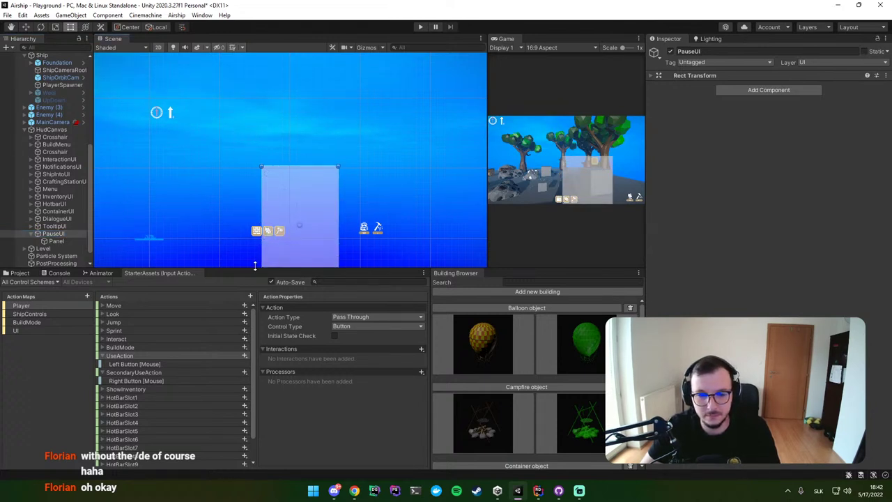
Step: Move PauseUI up and to the left and make it taller at the top
key(w)
mouse_move(305, 221)
mouse_down()
mouse_move(184, 170)
mouse_move(191, 178)
mouse_up()
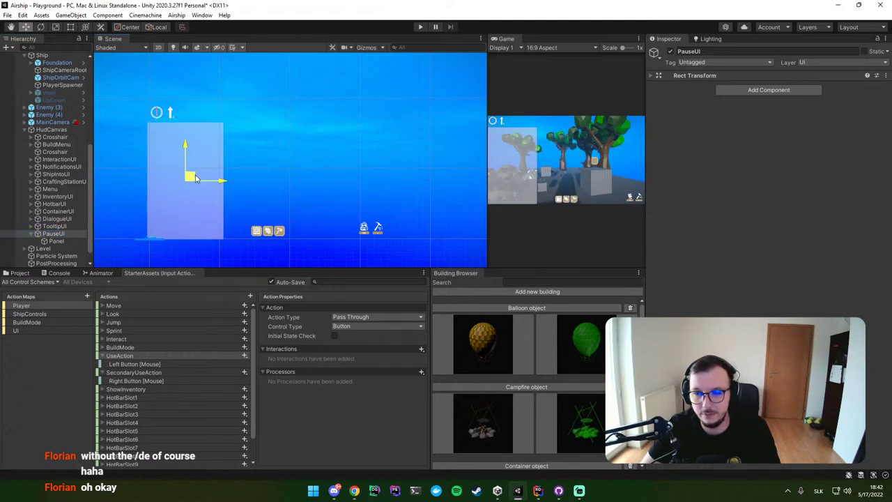
click(155, 197)
click(139, 201)
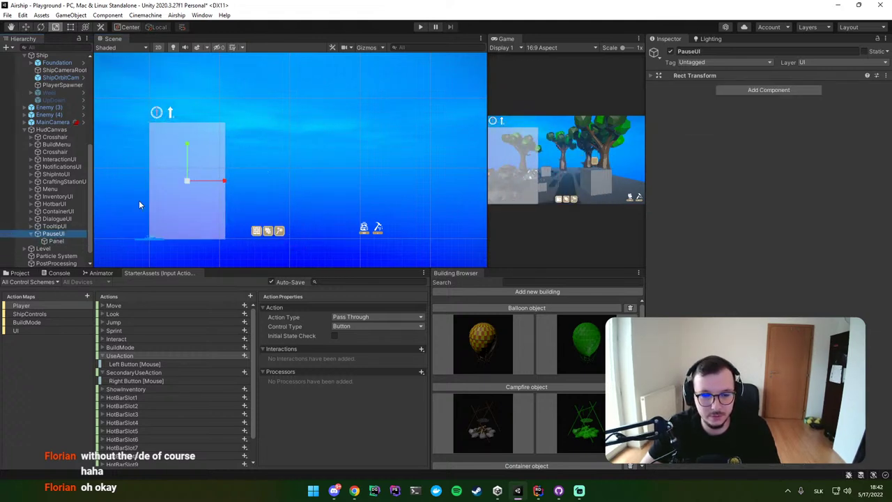
key(t)
drag(196, 125, 196, 102)
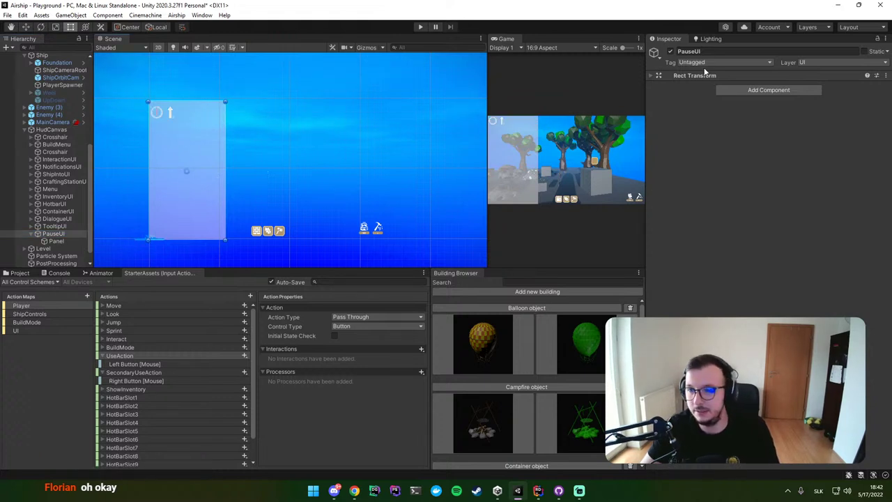
Step: Anchor PauseUI to the left-middle preset and widen it to about 654 units
click(651, 76)
click(666, 101)
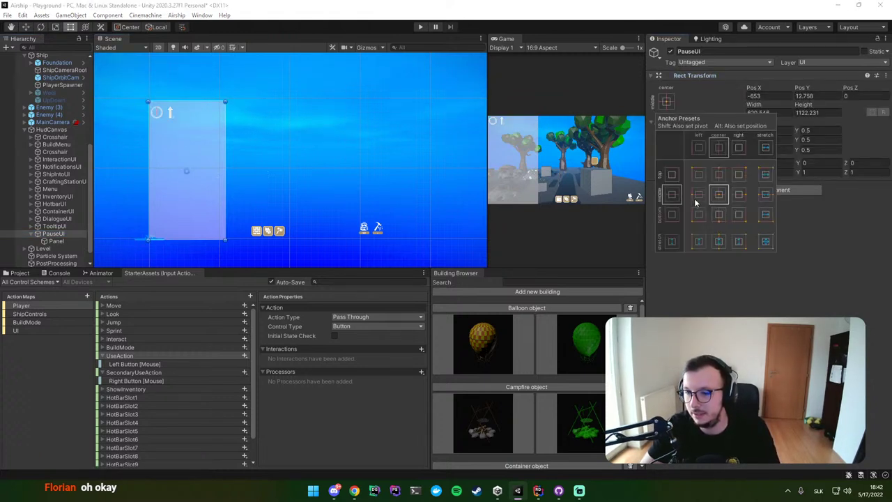
click(696, 198)
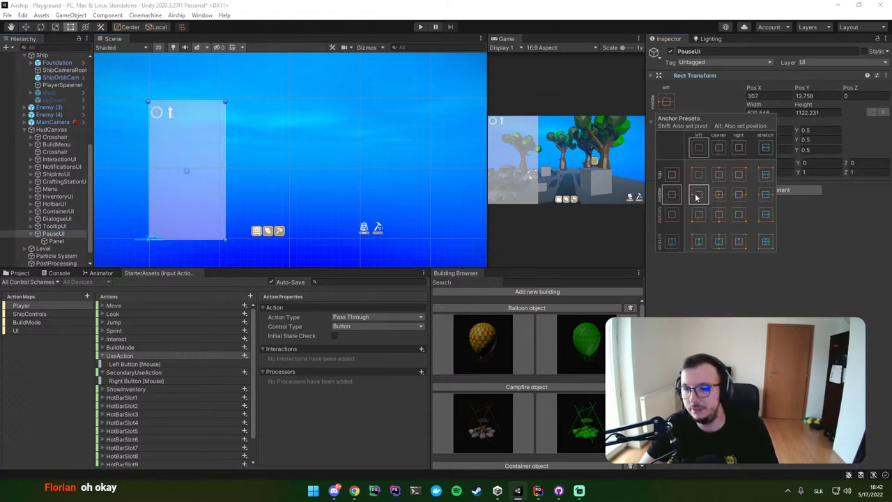
click(714, 295)
drag(225, 170, 240, 166)
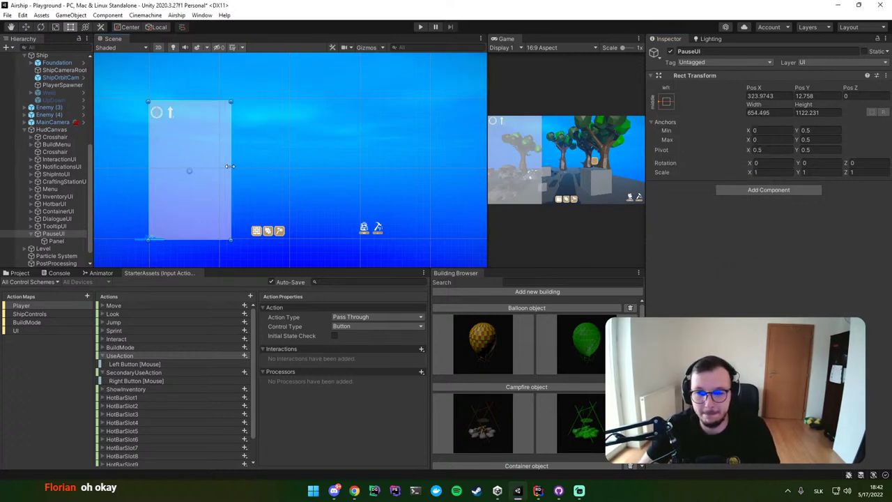
click(53, 240)
Step: Add a TextMeshPro text under Panel reading 'Paused'
right_click(53, 241)
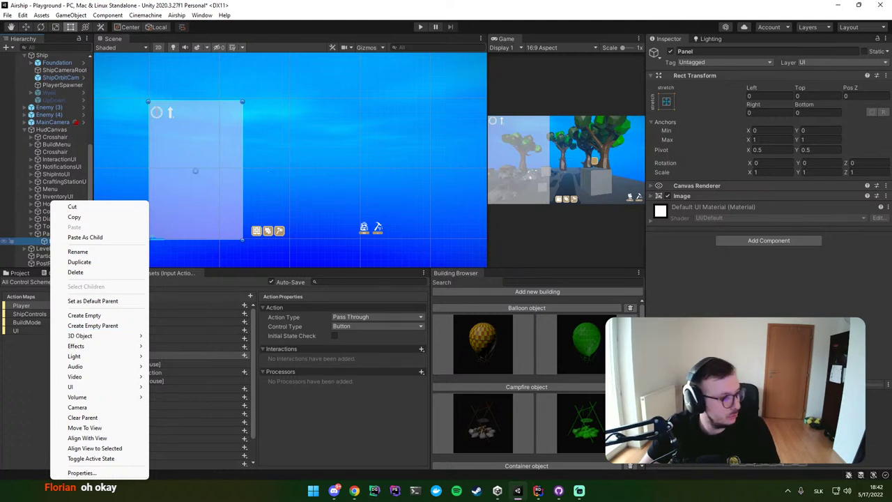
key(Escape)
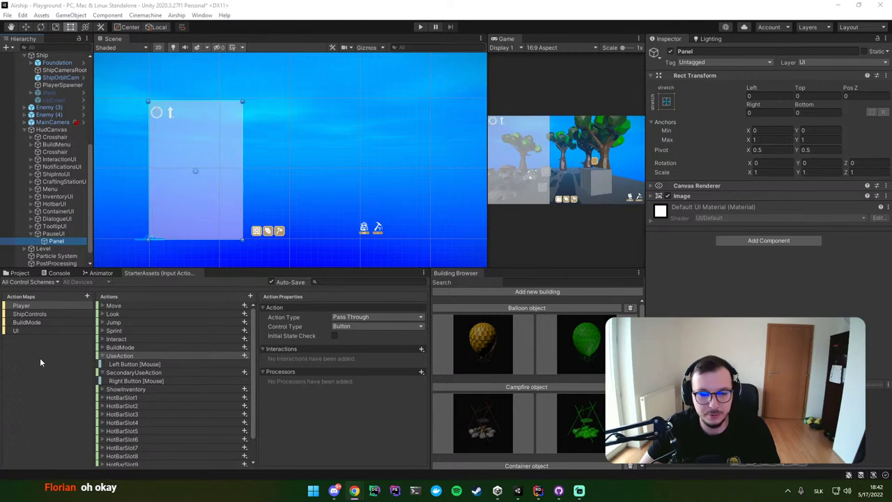
right_click(56, 241)
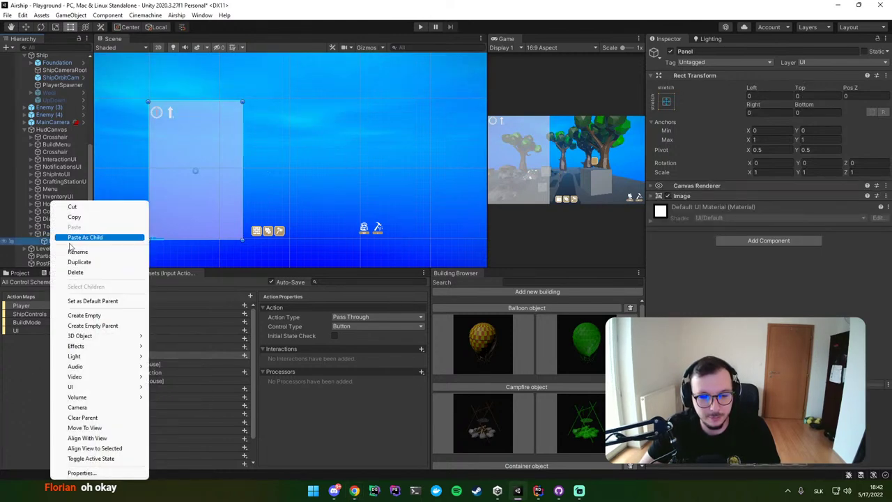
mouse_move(150, 378)
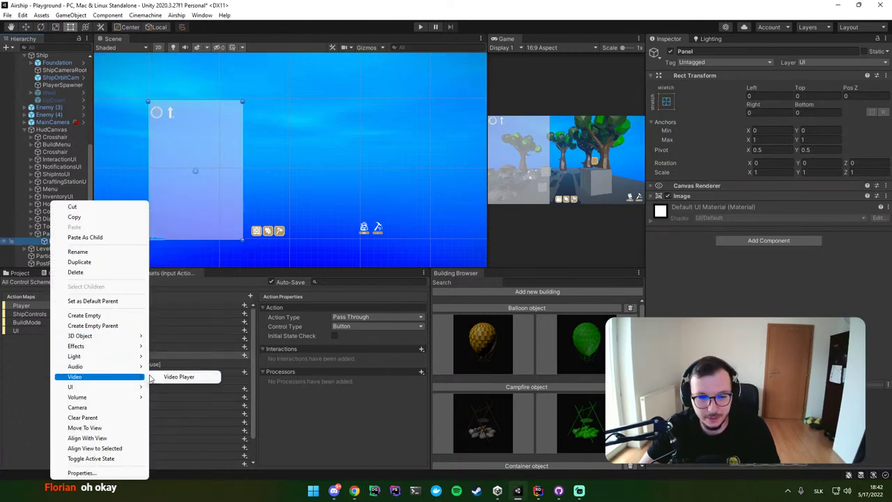
mouse_move(122, 388)
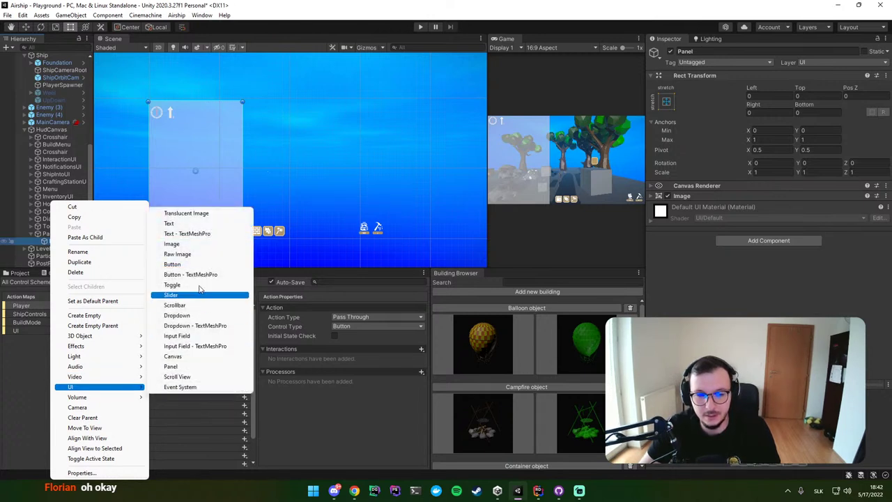
click(187, 233)
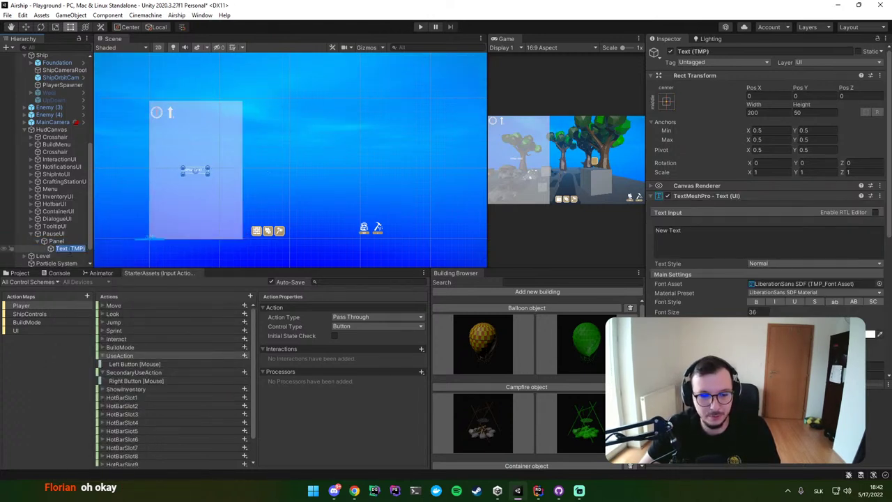
click(723, 230)
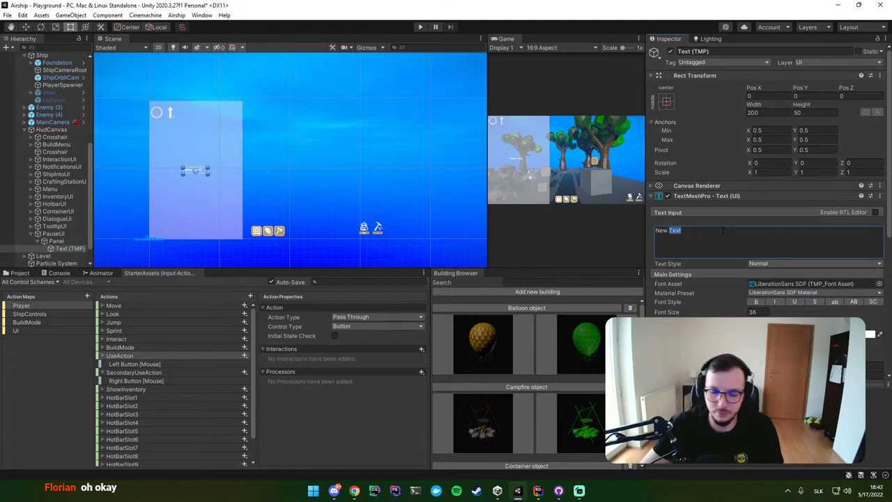
text(Paused)
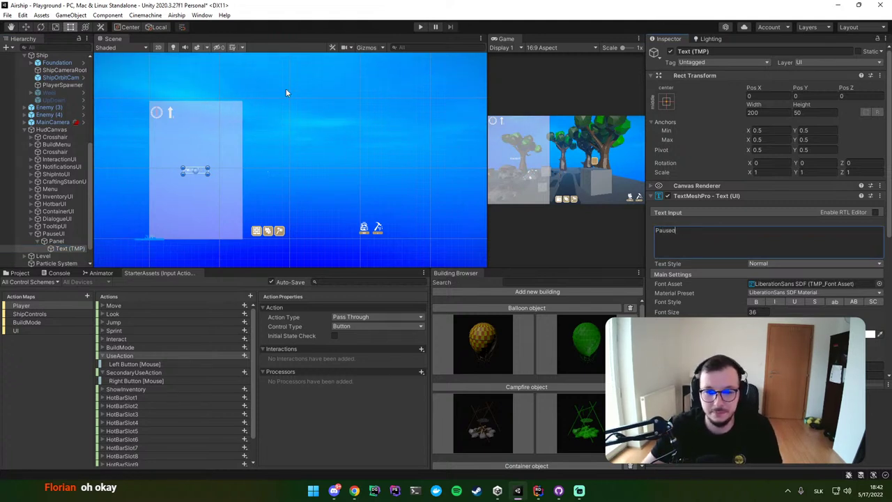
click(744, 313)
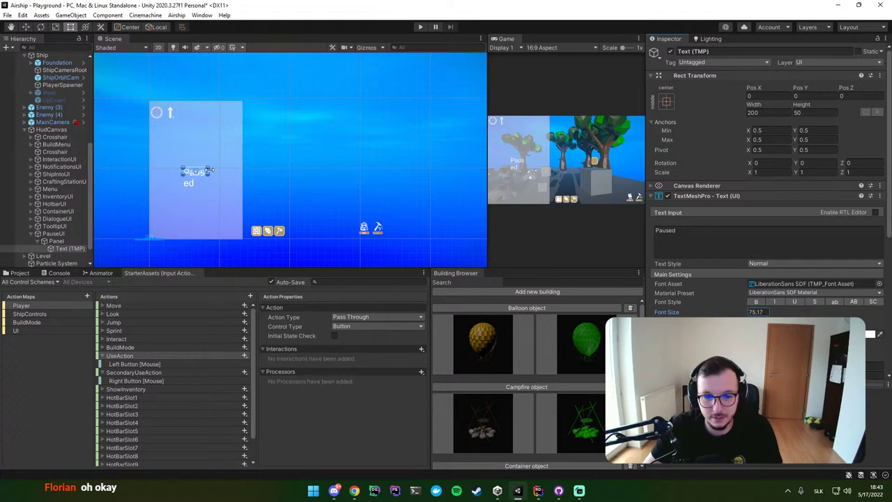
Step: Set the Paused text to font size 117.7, move it to the panel top, anchor top-center
mouse_move(207, 176)
mouse_down()
mouse_move(217, 194)
mouse_move(236, 182)
mouse_up()
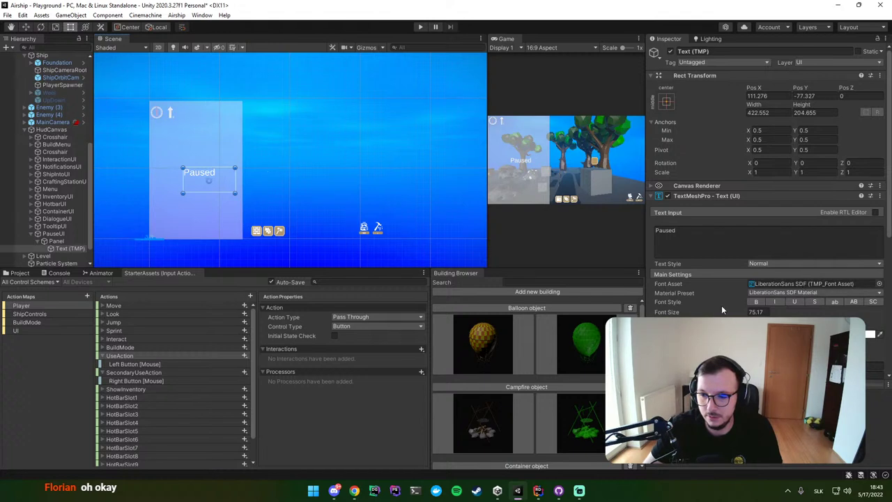
drag(723, 309, 752, 310)
key(w)
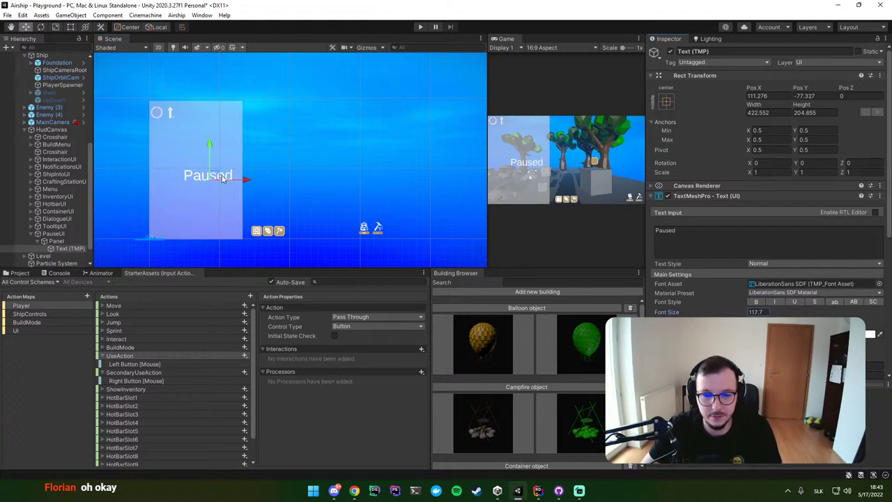
drag(223, 179, 191, 120)
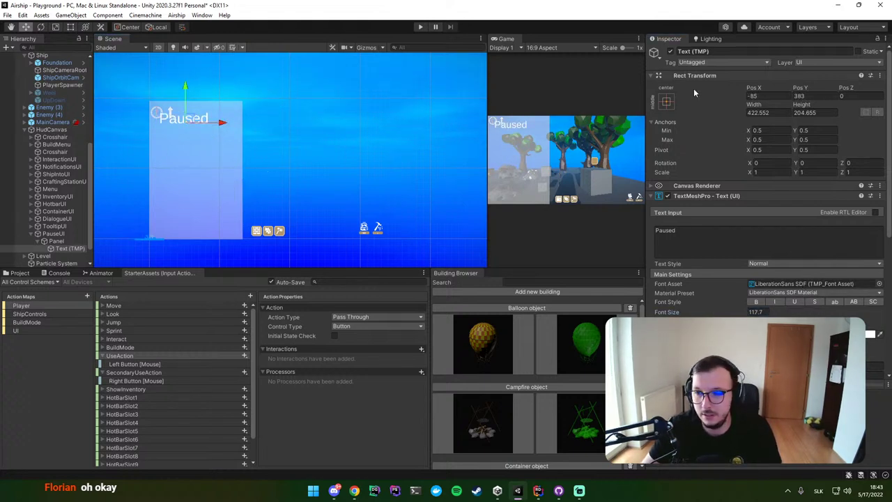
click(666, 102)
click(715, 177)
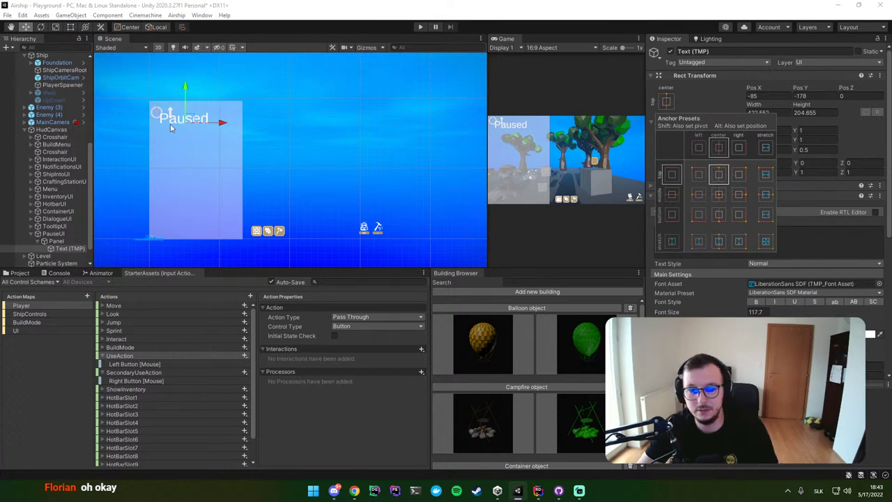
middle_drag(366, 140, 452, 144)
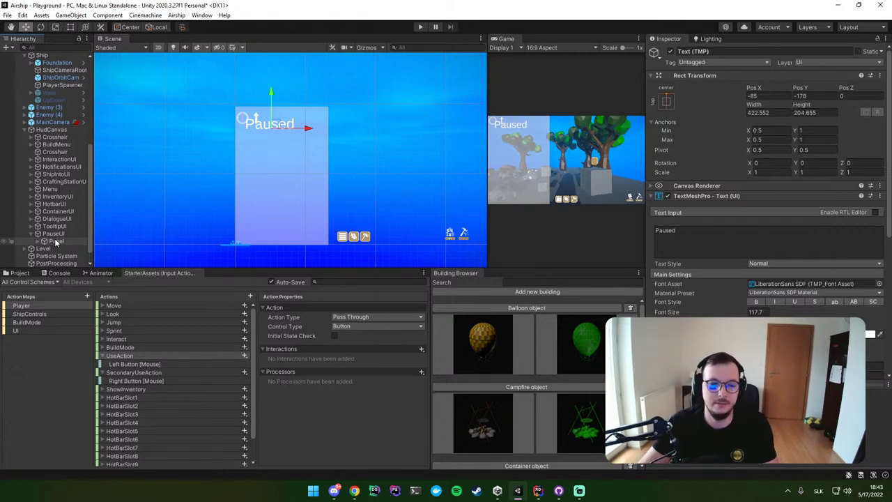
Step: Add a Vertical Layout Group component to the Panel
right_click(59, 236)
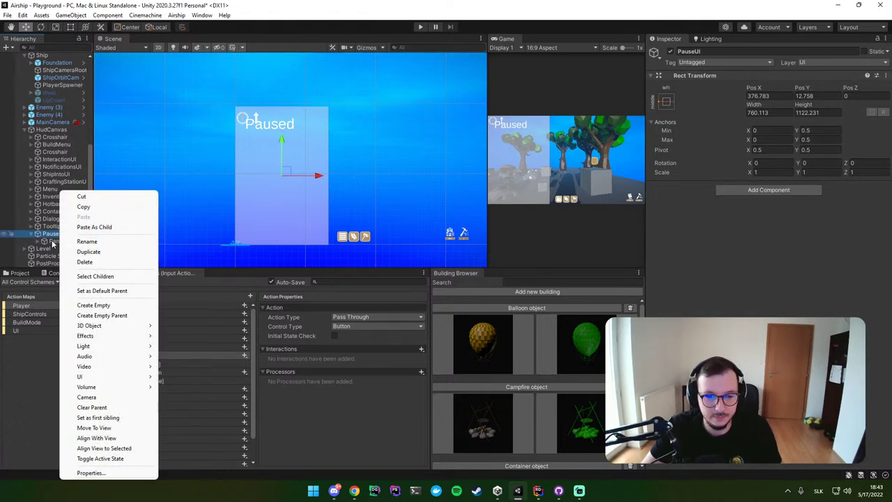
click(52, 242)
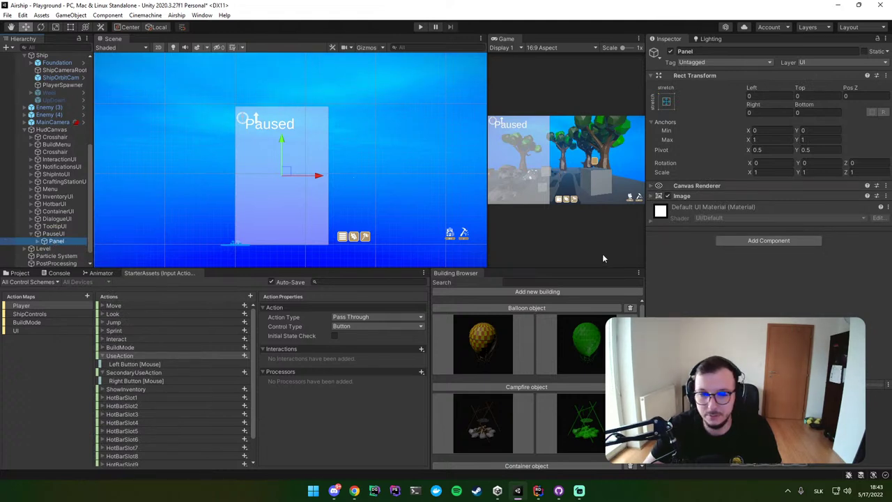
click(729, 241)
text(v)
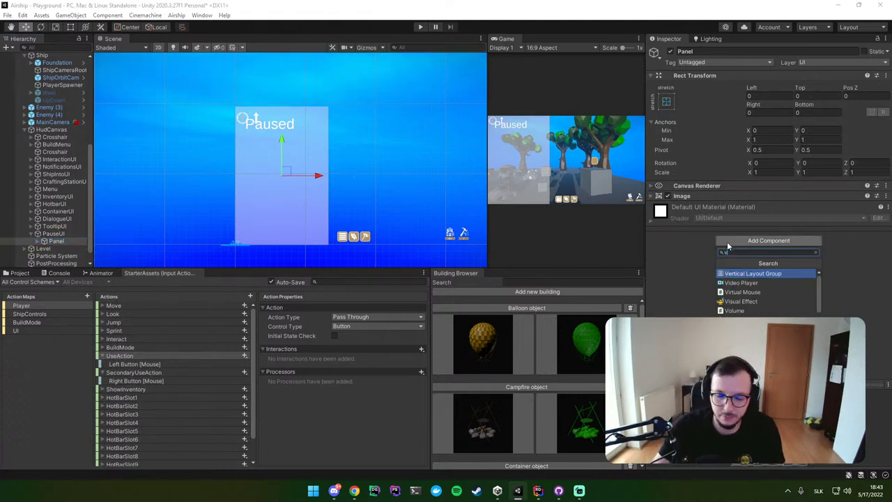
key(Return)
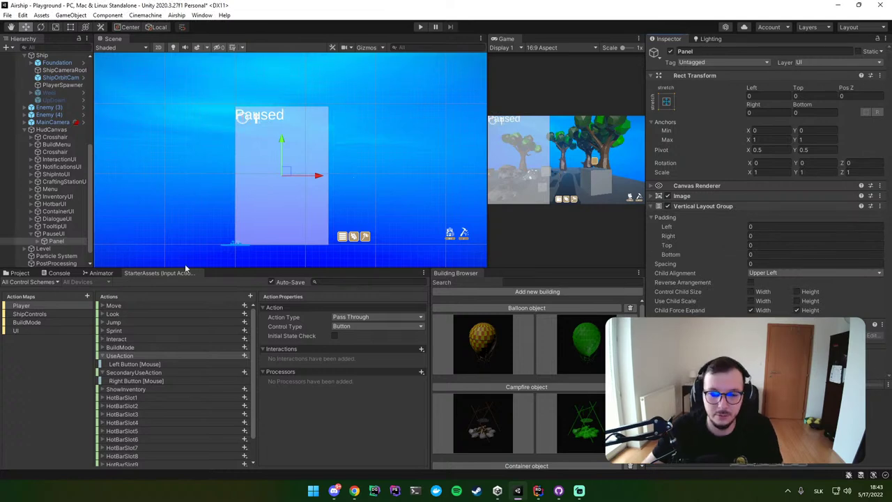
Step: Add a Button under Panel and duplicate it
right_click(57, 242)
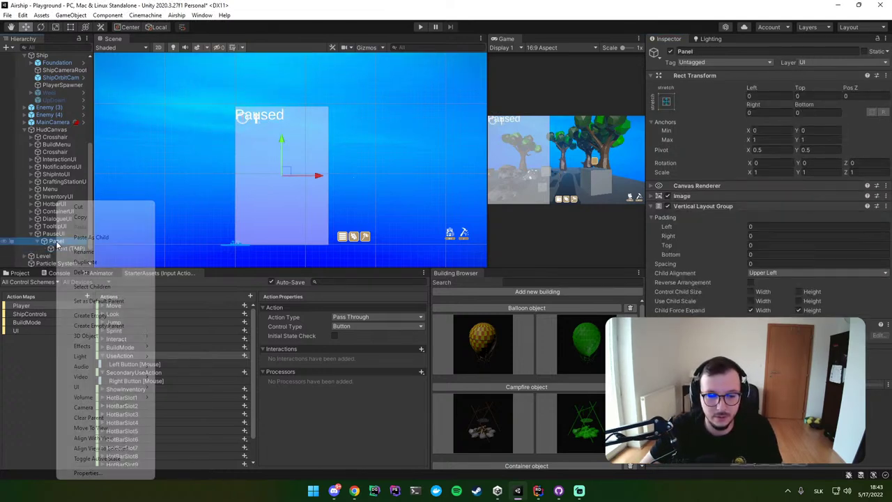
mouse_move(106, 387)
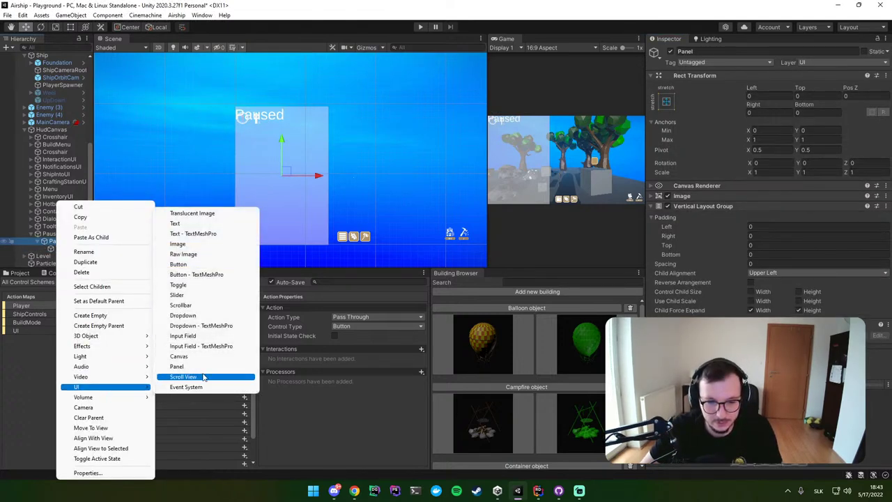
click(198, 276)
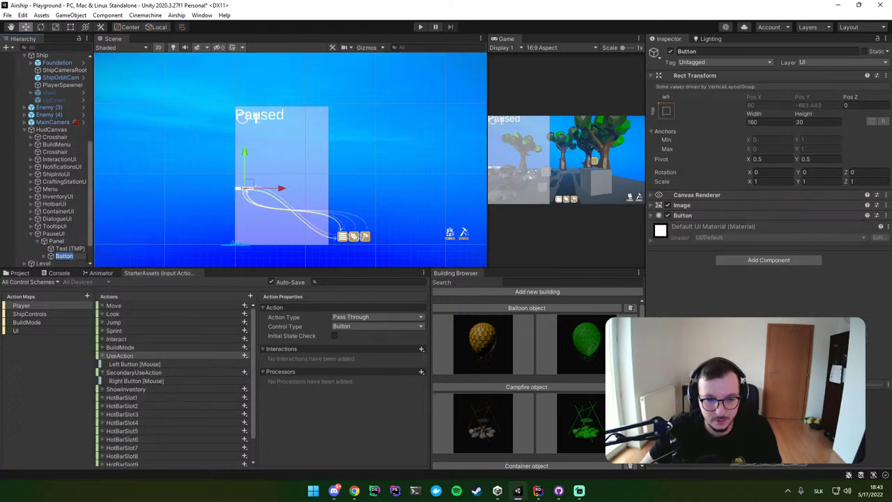
click(61, 256)
key(ctrl+d)
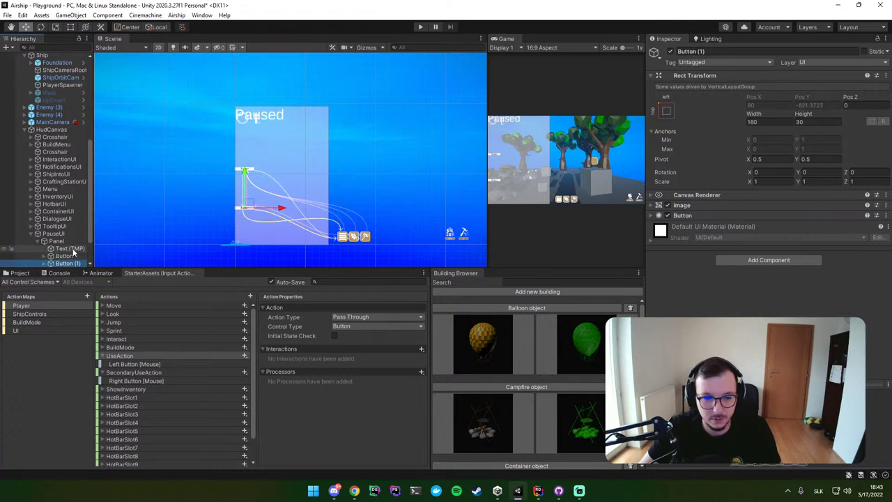
Step: Turn off Child Force Expand, set Child Alignment to Upper Center and Spacing to 27
click(70, 243)
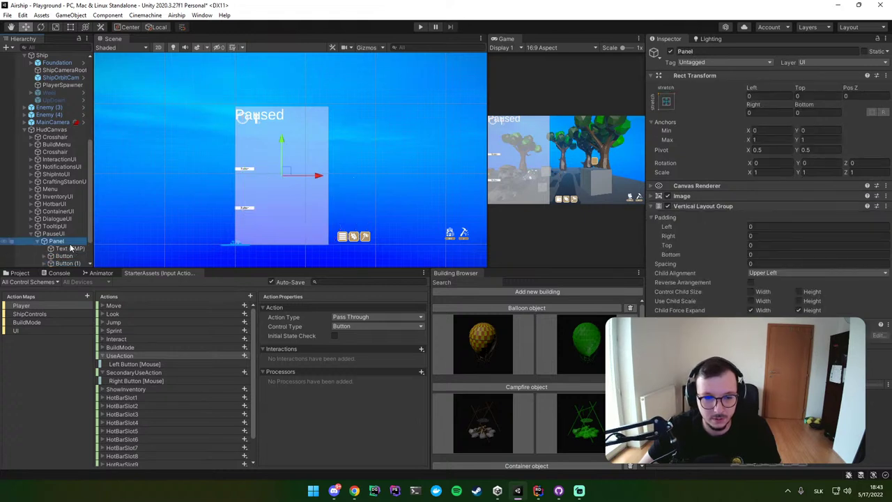
click(751, 310)
click(799, 310)
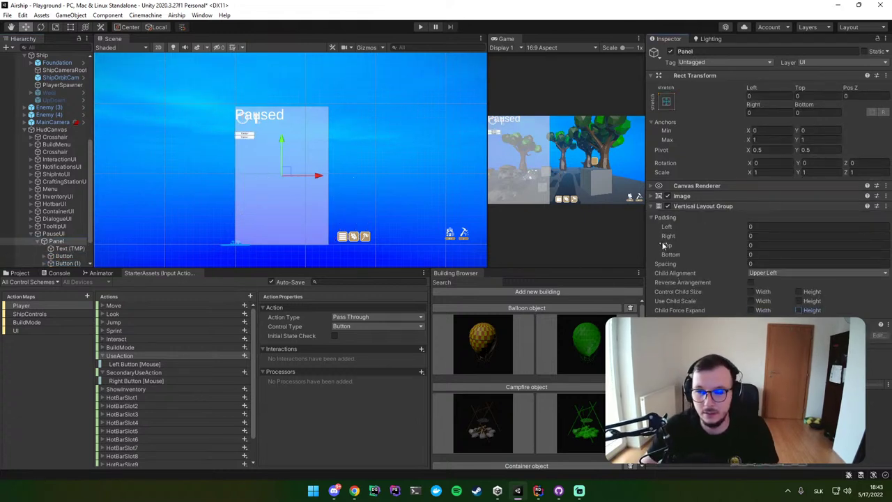
click(761, 273)
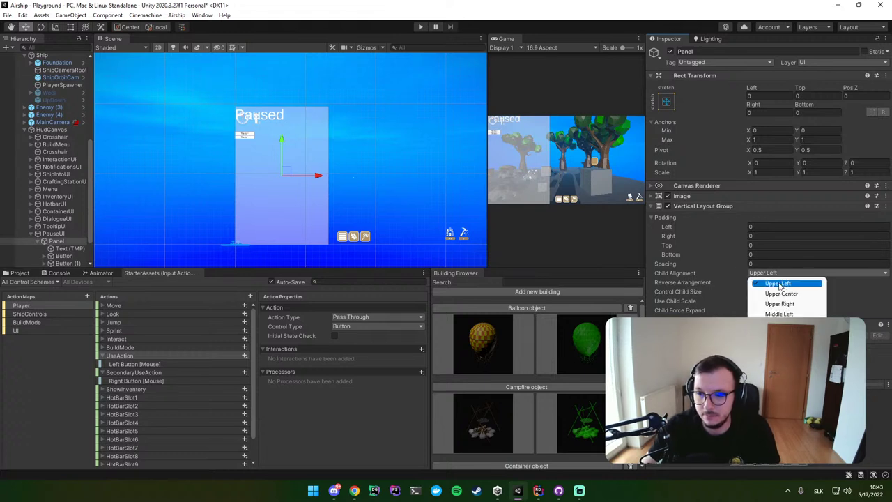
click(781, 324)
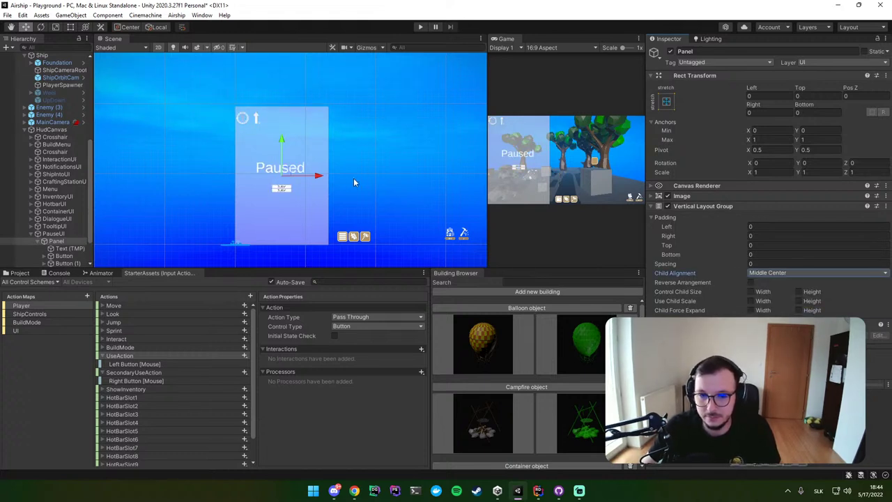
scroll(328, 161, up, 5)
click(792, 273)
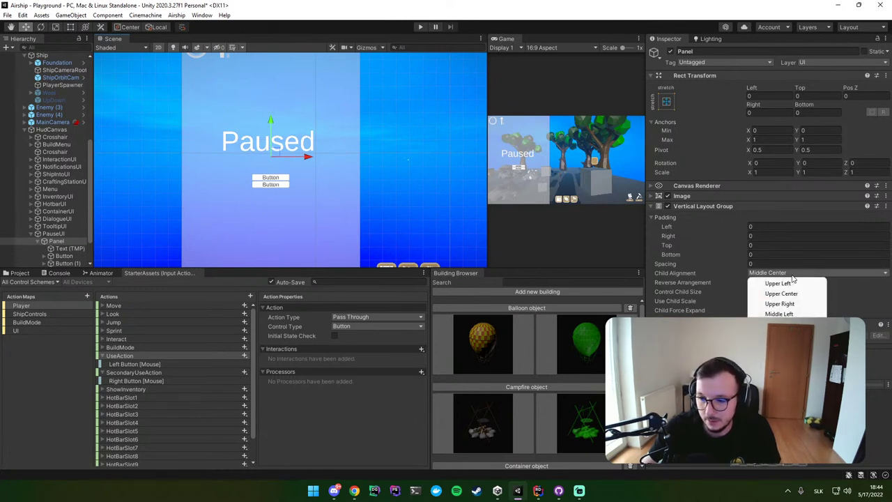
click(781, 294)
middle_drag(414, 148, 408, 223)
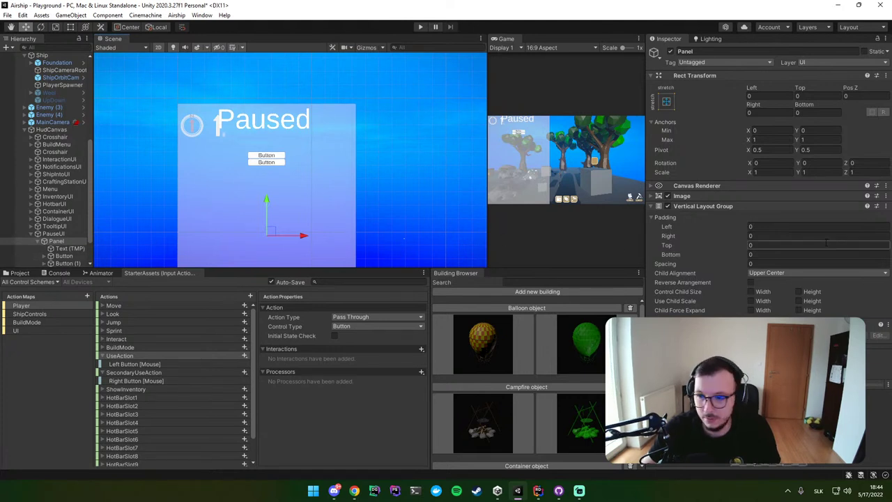
drag(689, 265, 740, 271)
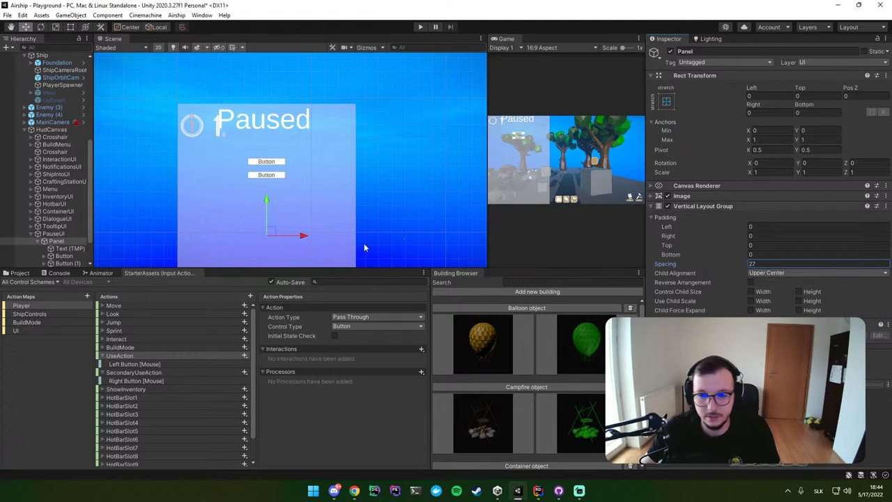
Step: Set top padding to 87, resize the first button to about 597x177, and delete the second
drag(676, 247, 716, 249)
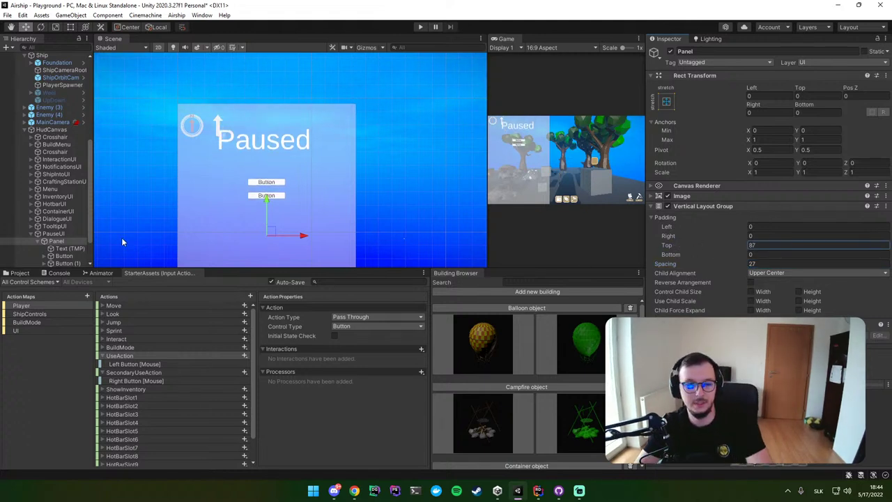
click(63, 256)
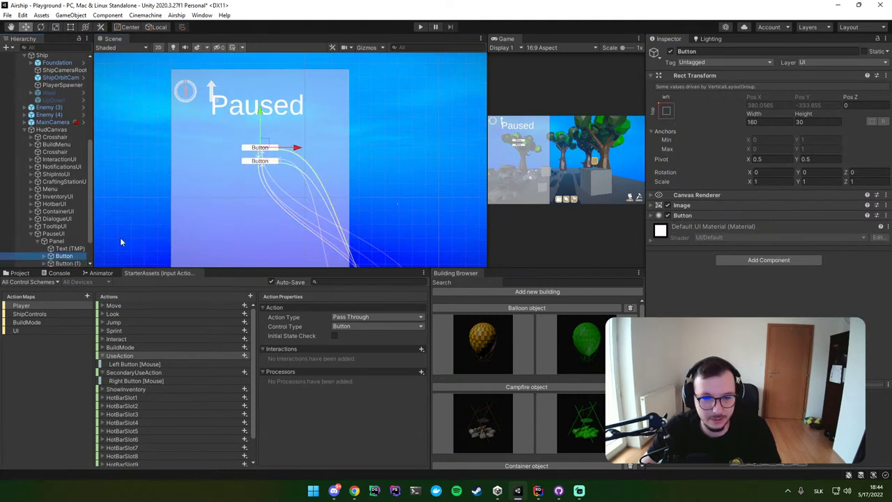
drag(281, 153, 382, 186)
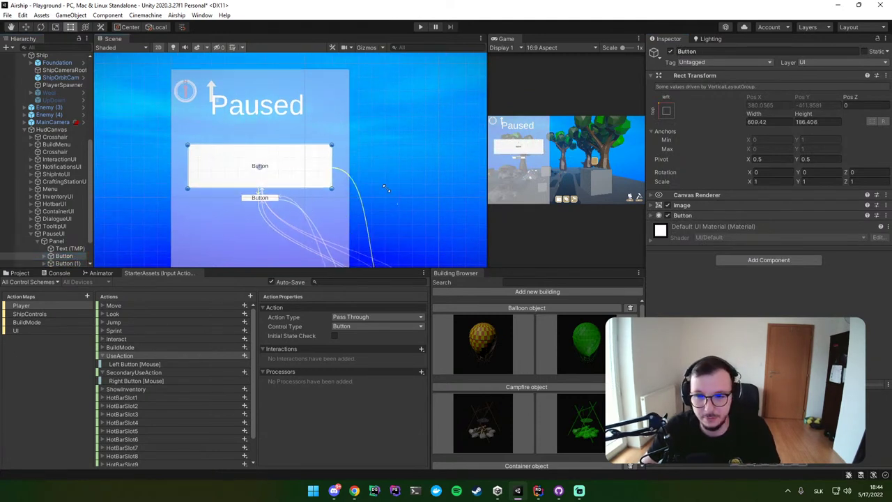
scroll(49, 228, down, 2)
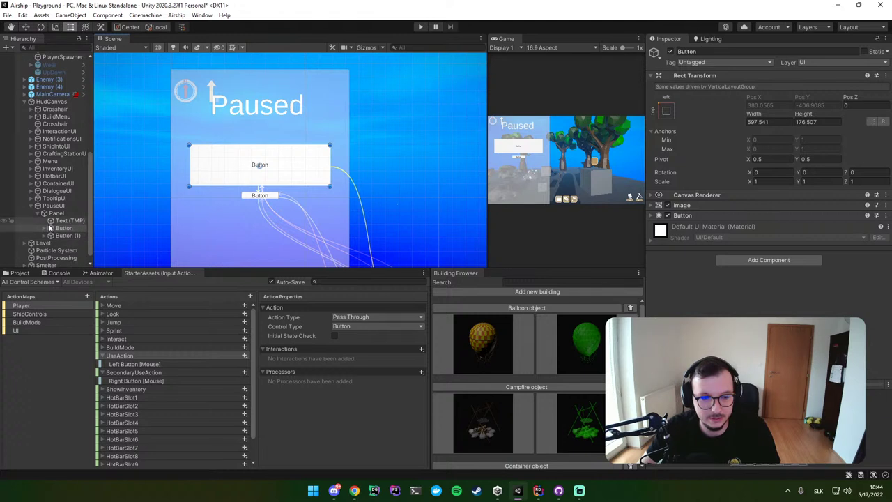
click(62, 236)
key(Delete)
Step: Label the button 'Continue' at font size 53.75 and duplicate it
click(43, 228)
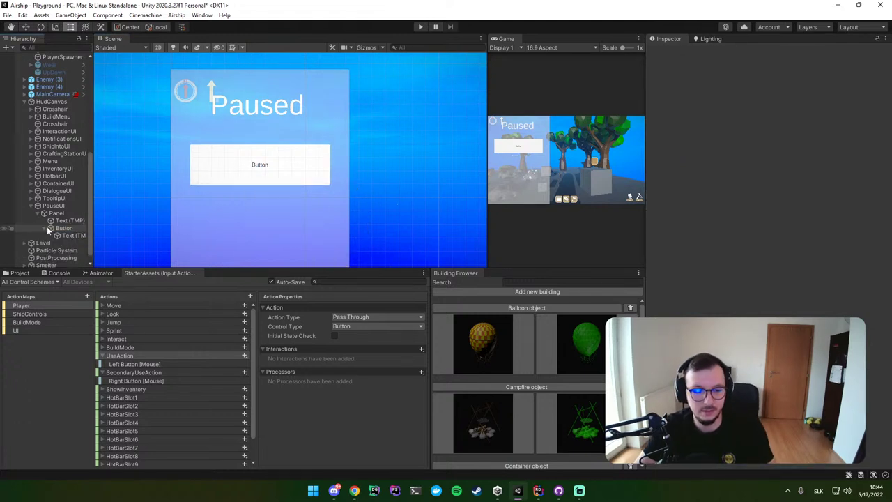
click(70, 235)
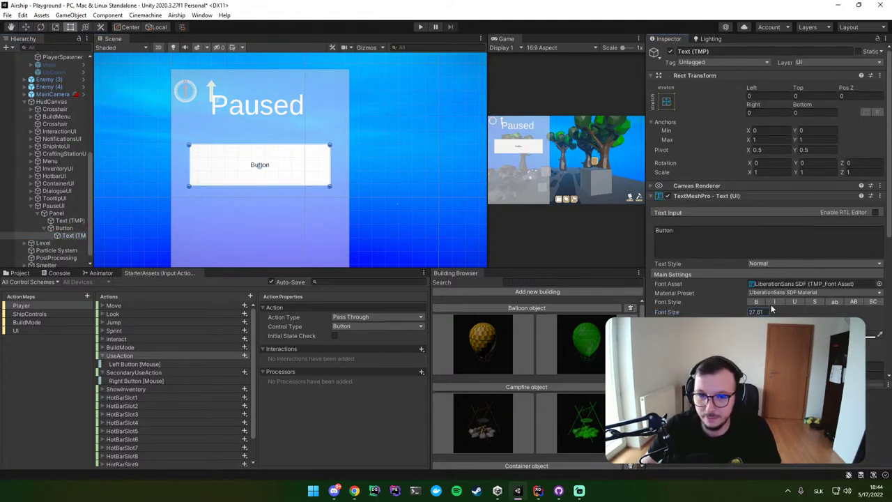
drag(772, 309, 285, 298)
click(687, 236)
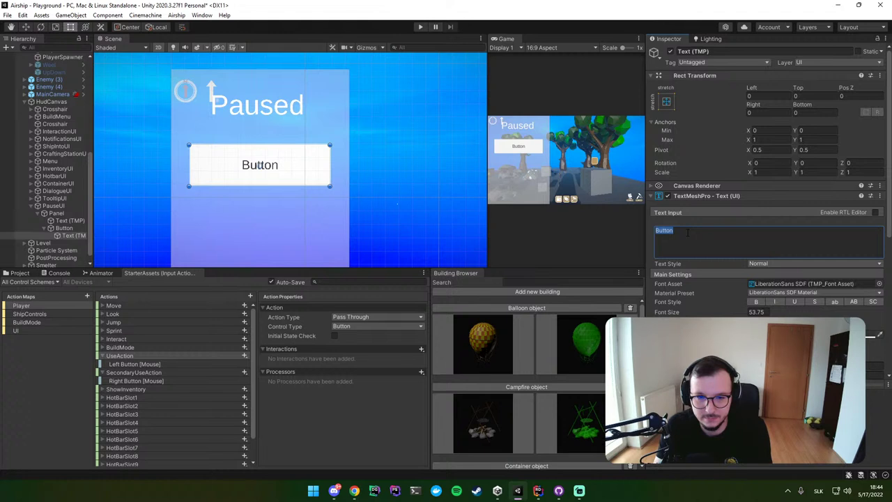
text(ct)
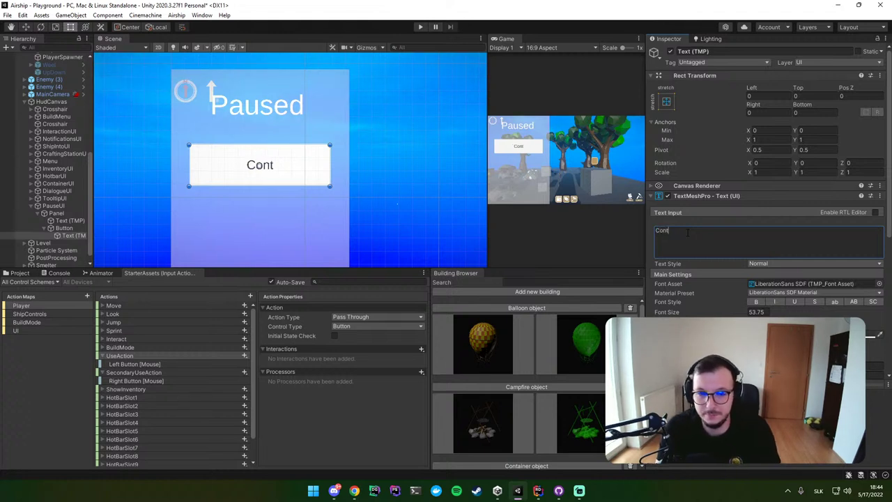
text(inue)
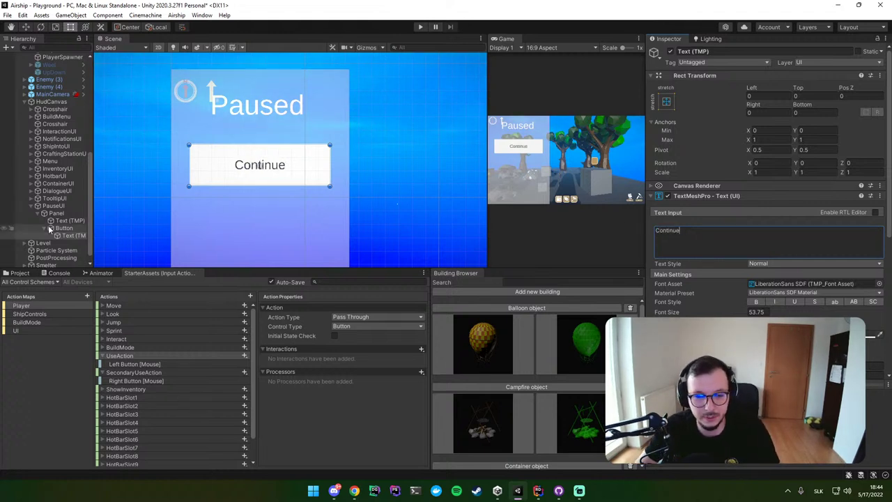
click(43, 227)
click(63, 228)
key(ctrl+d)
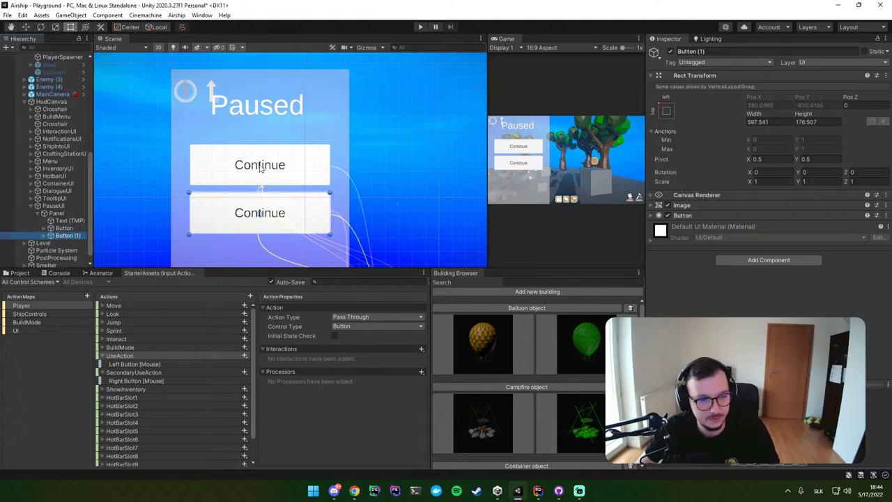
Step: Rename the two buttons ContinueButton and SaveButton
click(64, 227)
key(F2)
text(C)
text(ti)
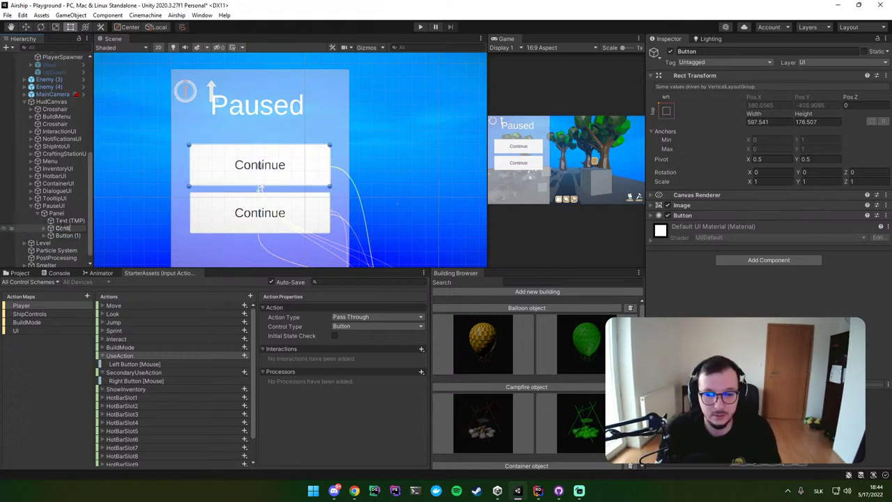
text(tton)
key(Return)
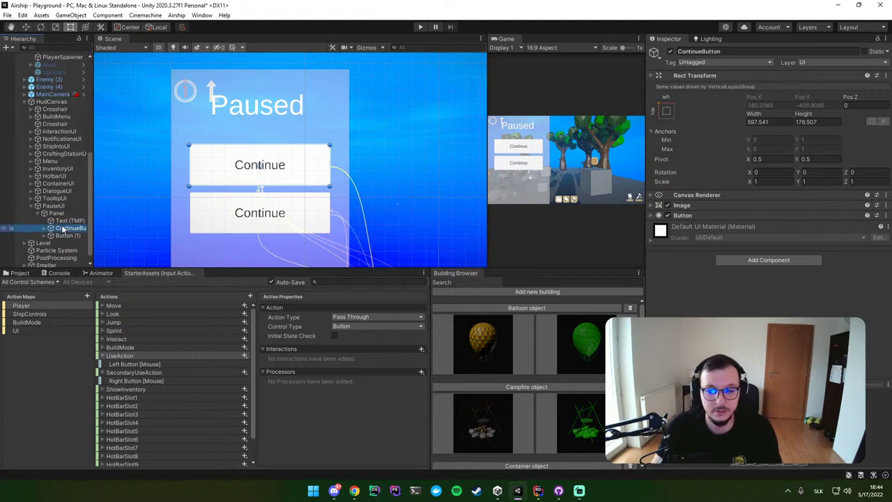
key(Down)
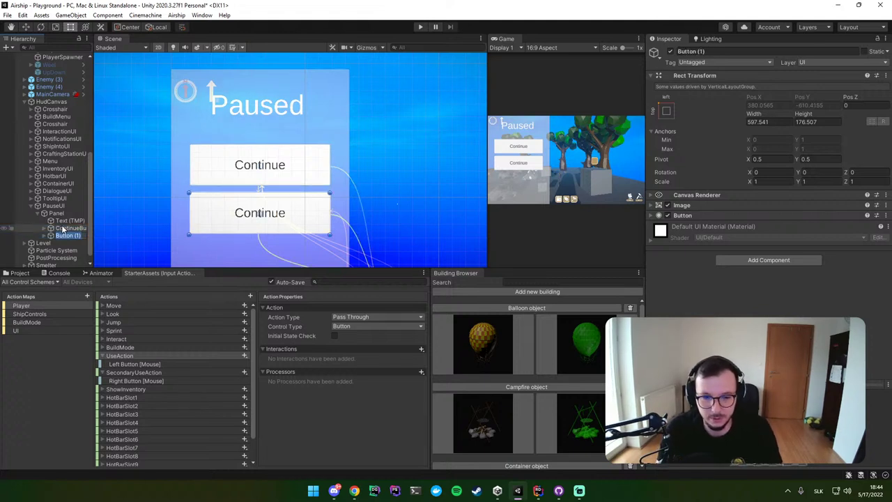
key(F2)
text(Save)
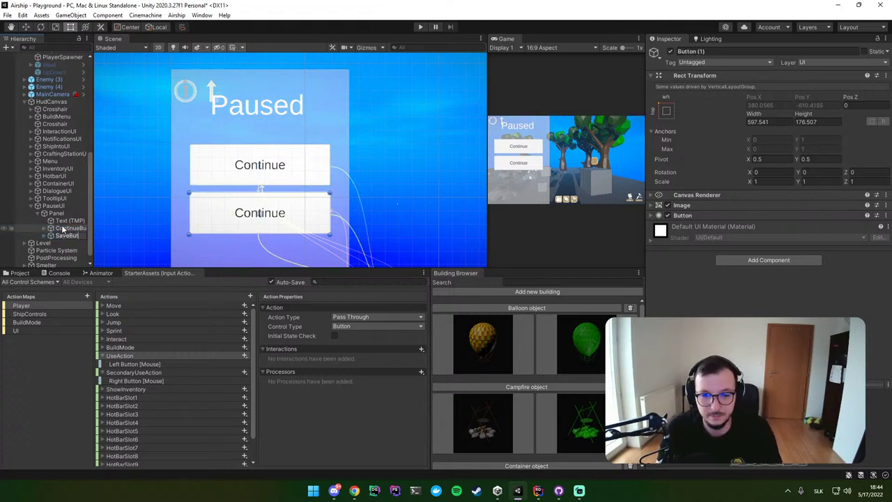
key(Return)
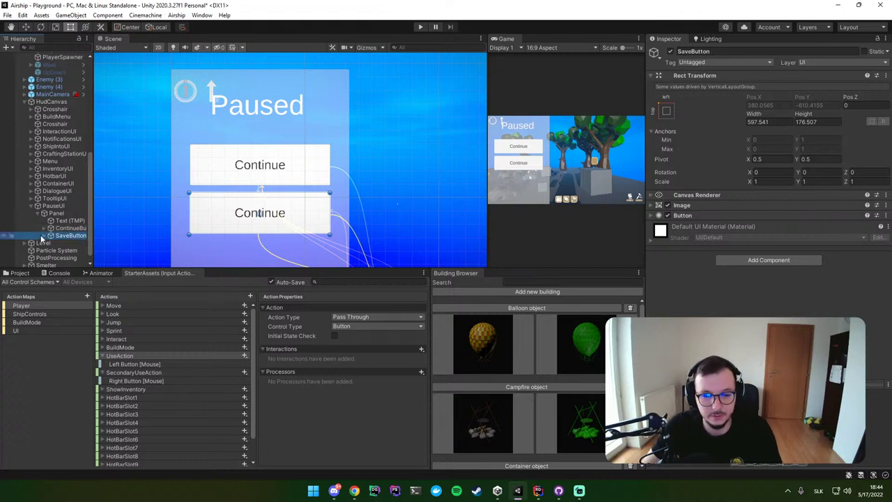
Step: Change SaveButton's label text to 'Save'
key(Right)
key(Down)
double_click(668, 231)
text(Sa)
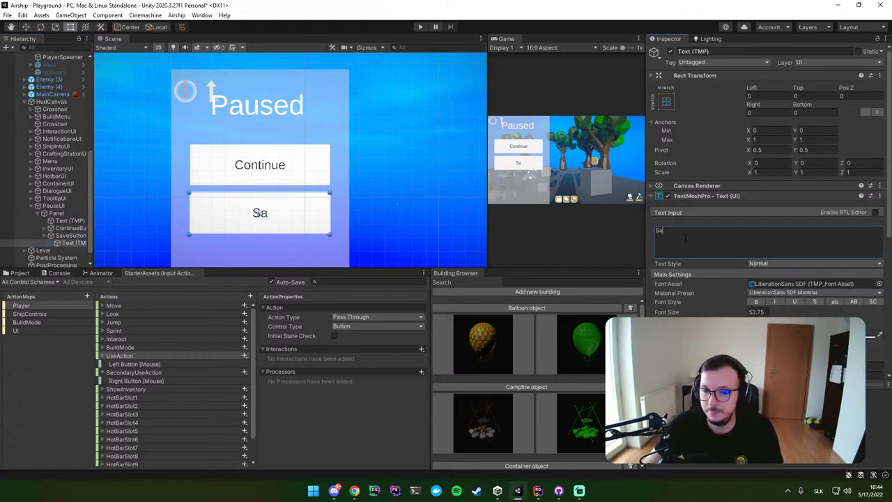
text(ve)
click(51, 236)
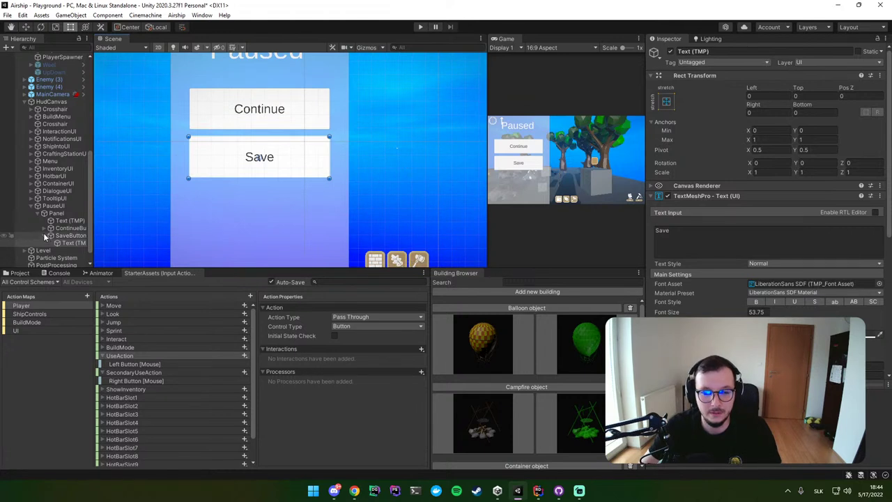
Step: Duplicate SaveButton as BackToMenuButton with the label 'Back to menu'
click(61, 239)
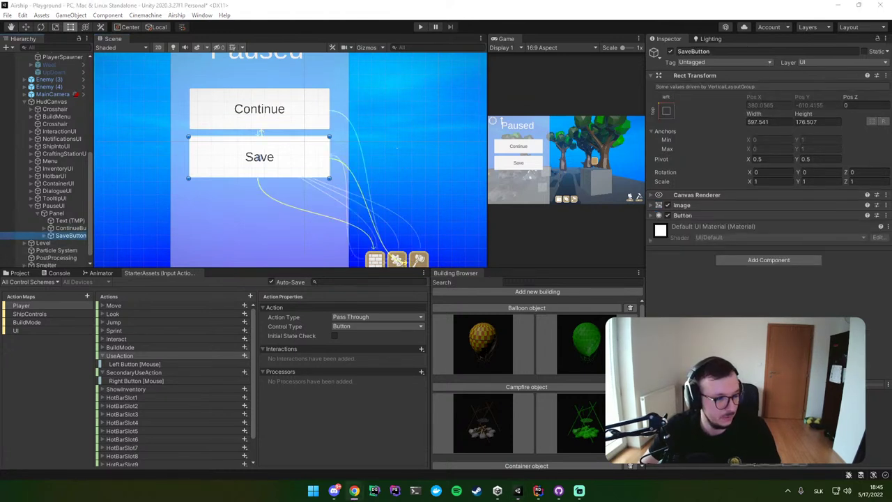
key(ctrl+d)
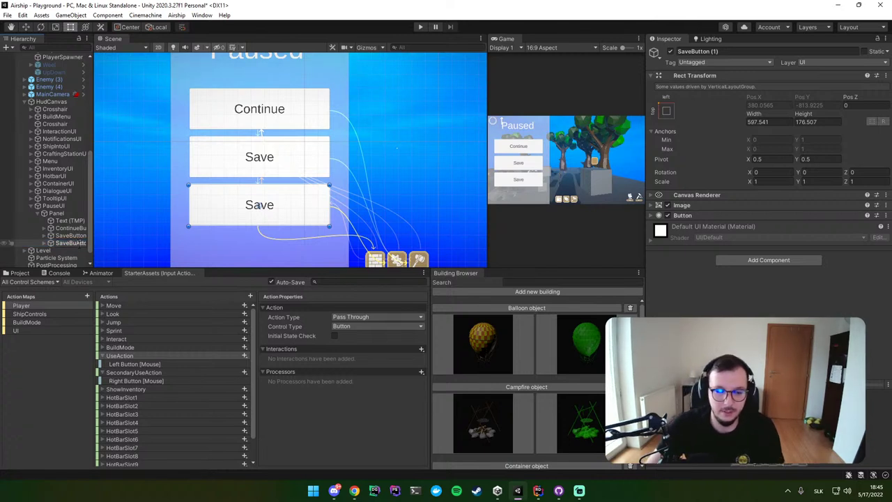
key(F2)
text(B)
text(B)
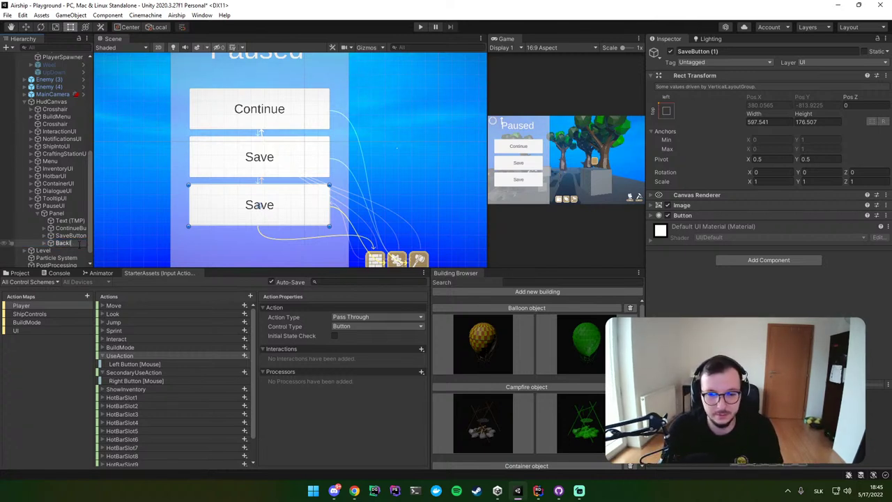
text(ToMenu)
key(Return)
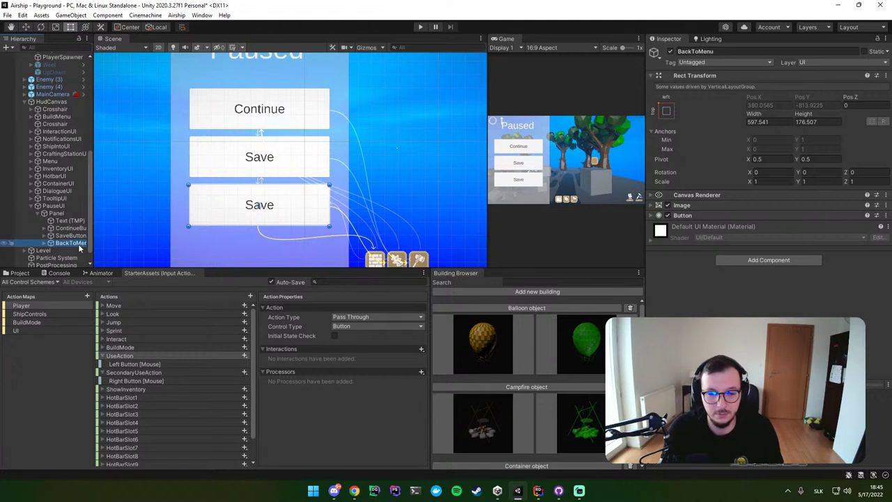
key(F2)
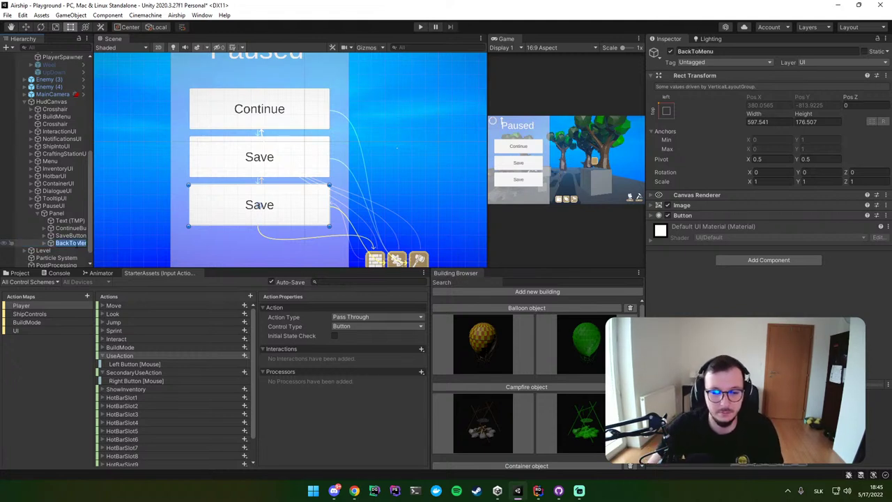
key(End)
text(But)
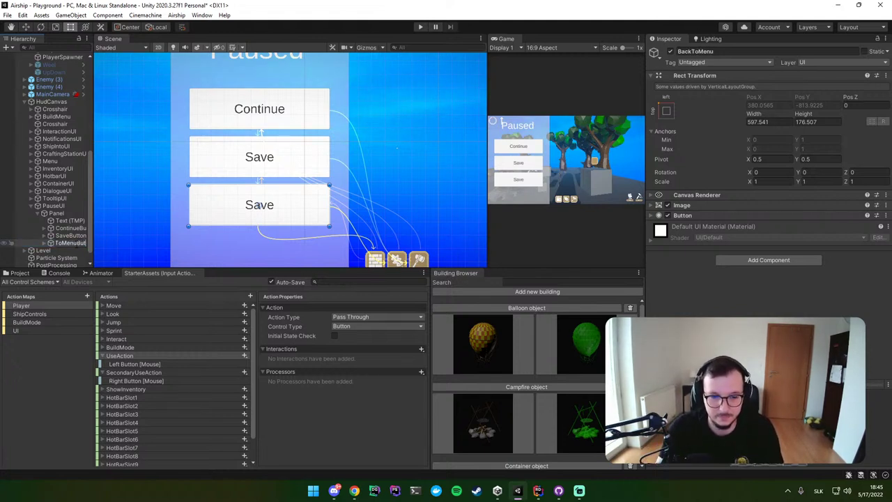
key(Return)
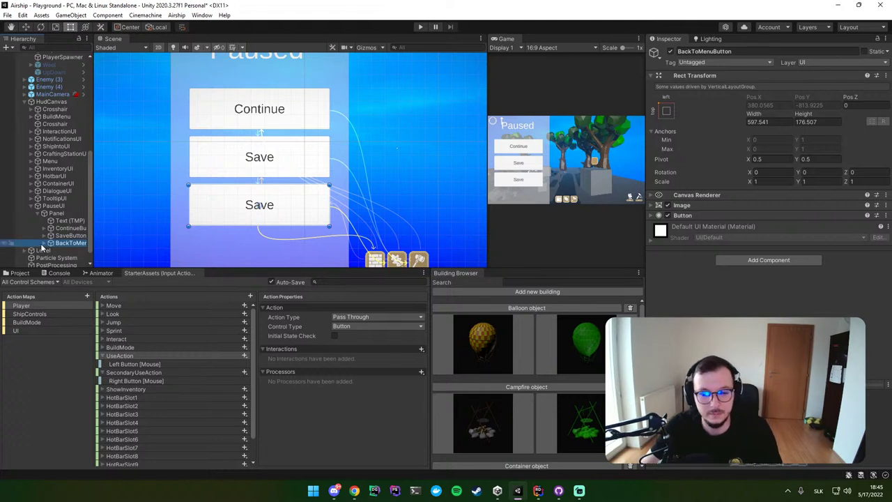
click(48, 243)
click(76, 251)
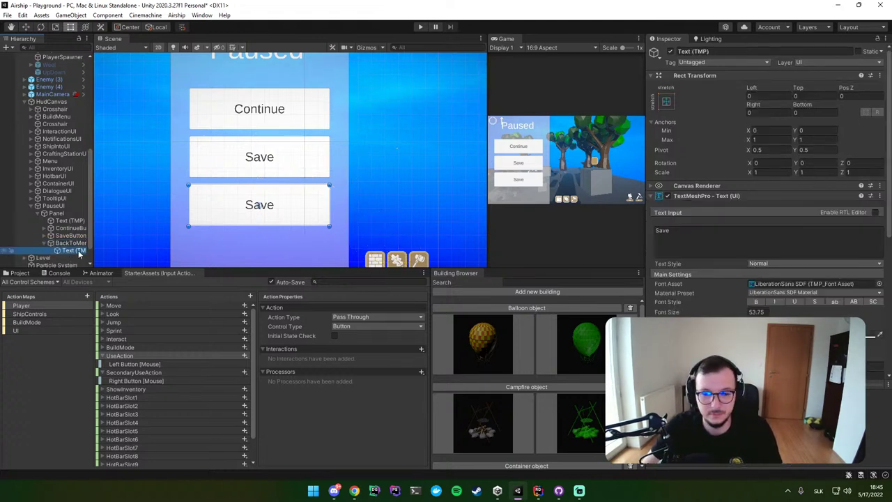
double_click(672, 241)
text(Back)
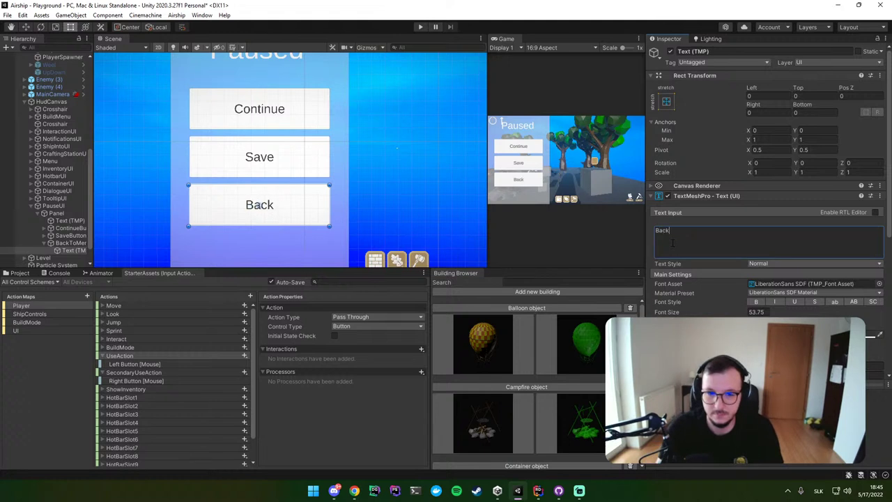
text( to menu)
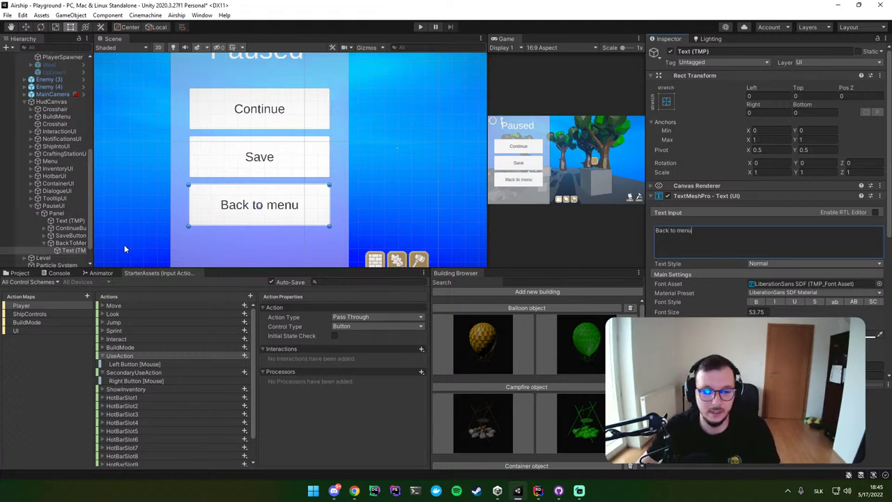
Step: Duplicate BackToMenuButton and rename the copy QuitButton
click(70, 243)
key(ctrl+d)
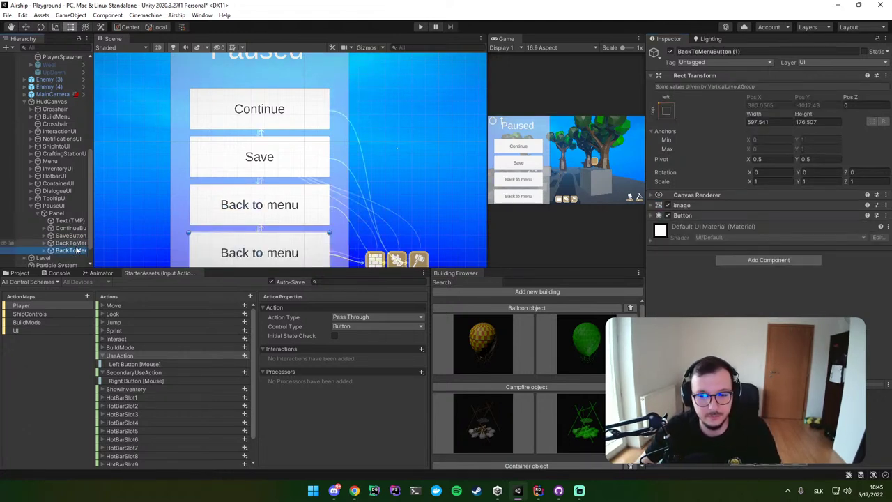
key(F2)
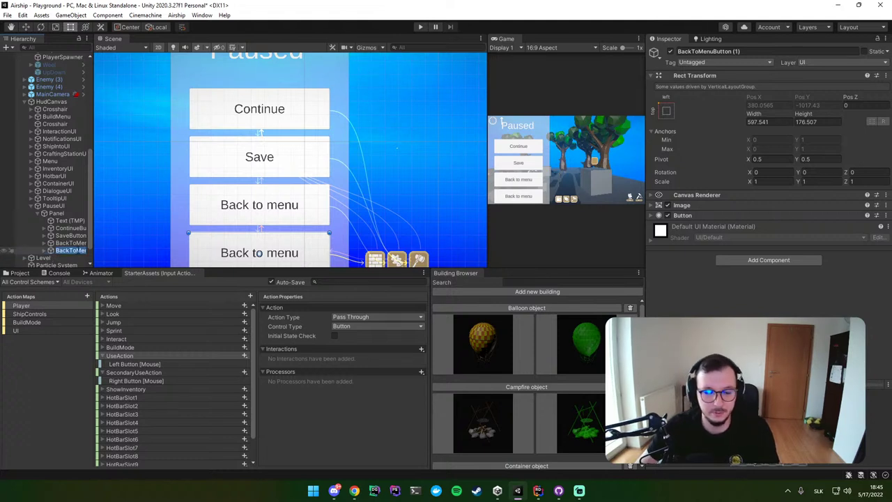
text(Q)
key(BackSpace)
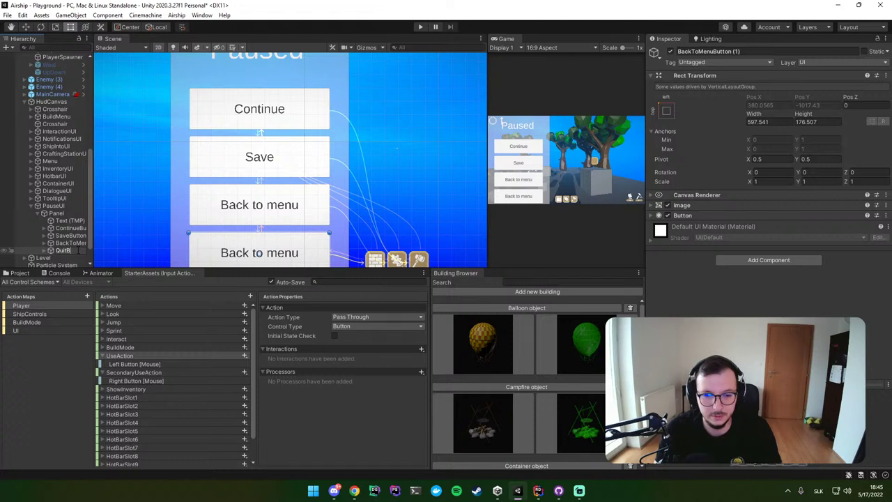
text(utton)
key(Return)
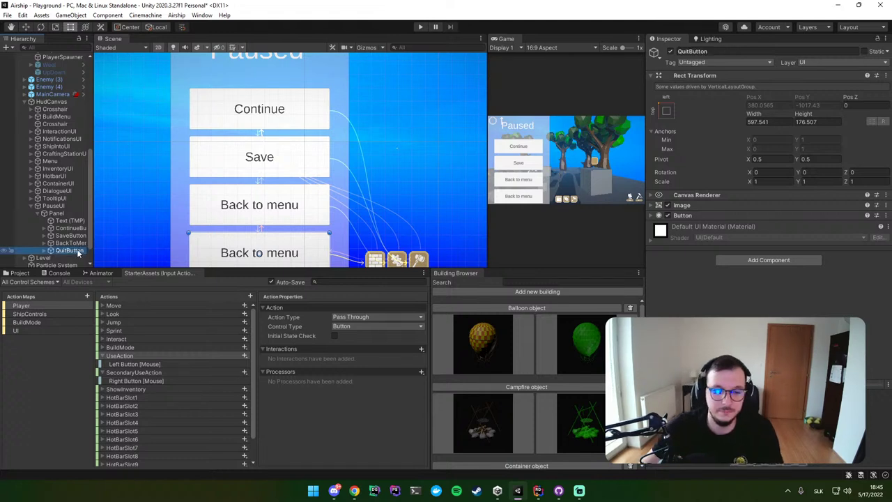
Step: Change QuitButton's label text to 'Quit button'
click(44, 250)
click(56, 256)
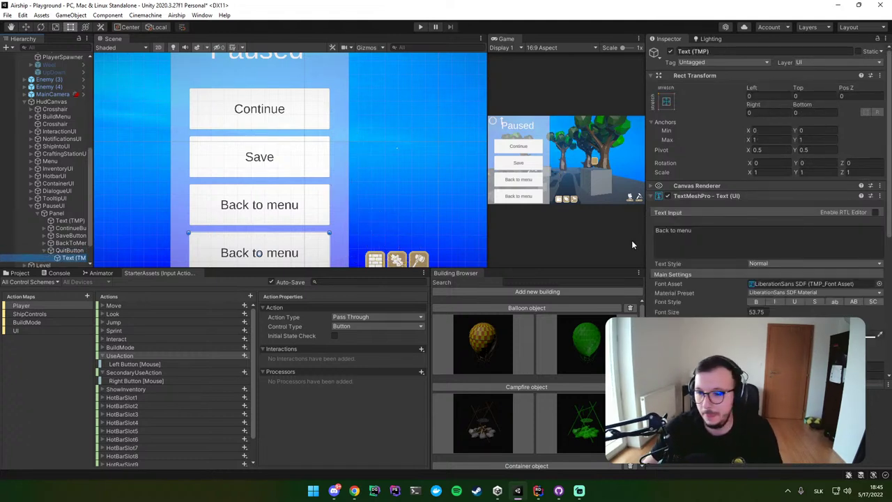
double_click(684, 230)
key(ctrl+a)
text(Qu)
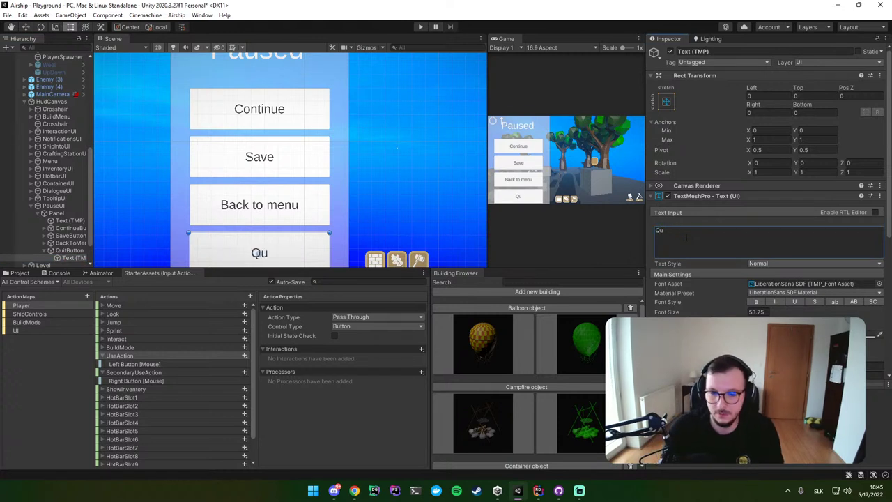
text(it button)
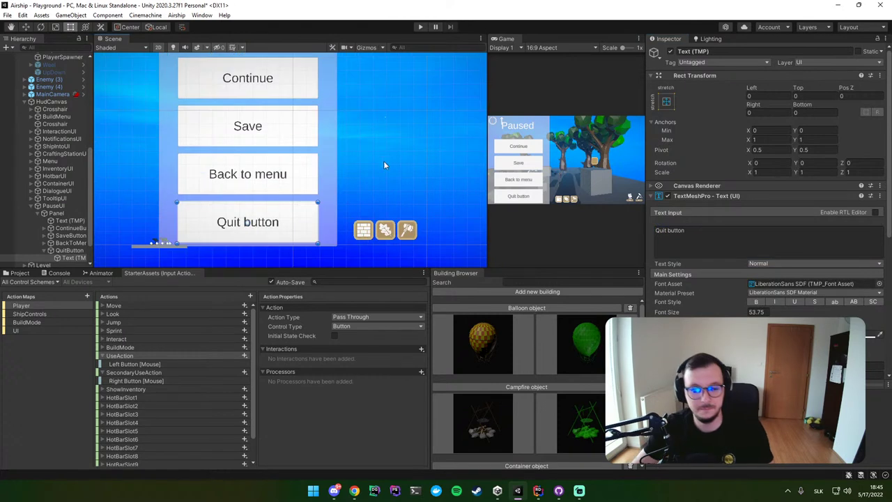
middle_drag(394, 191, 383, 160)
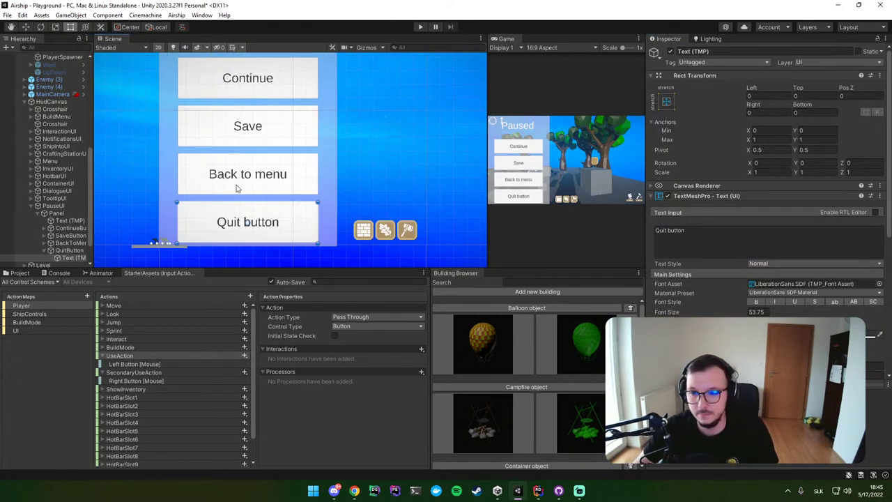
click(45, 250)
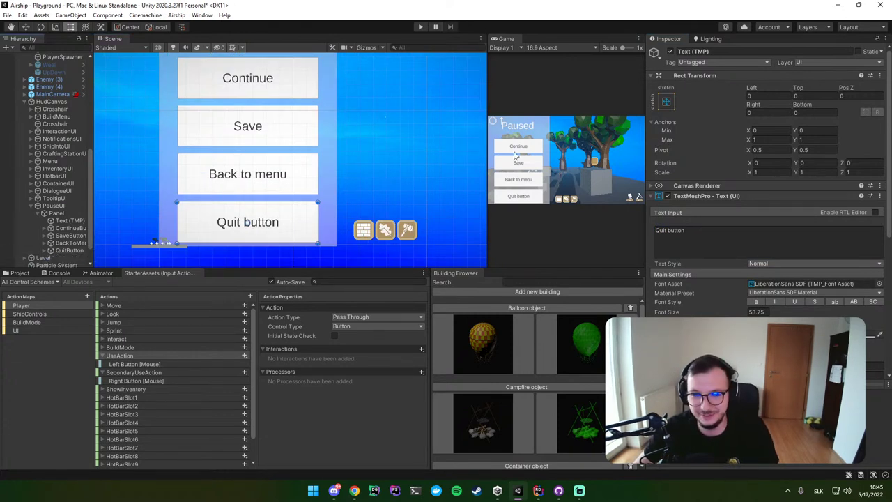
Step: Select all four pause-menu buttons and resize them together to about 639×138
click(68, 244)
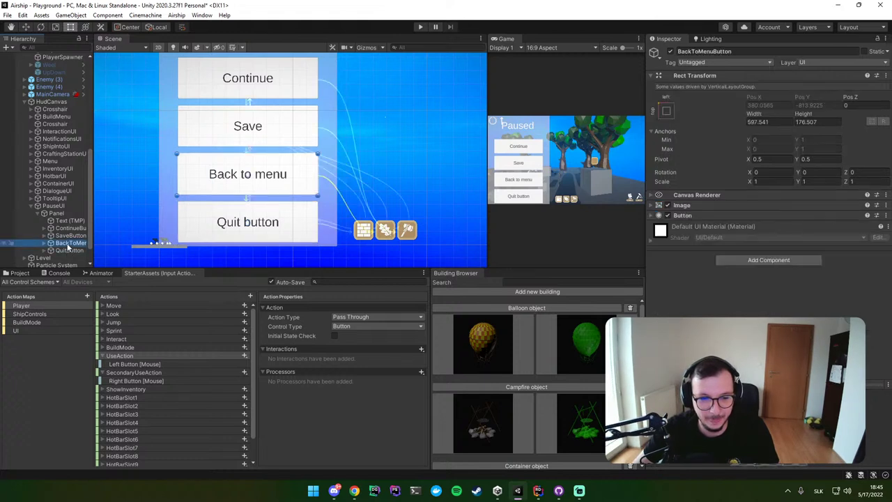
ctrl+click(69, 250)
shift+click(70, 228)
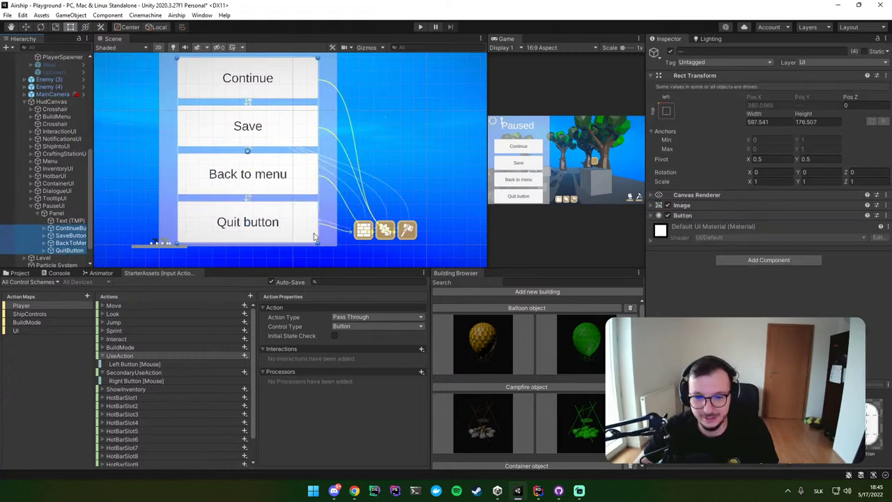
drag(318, 242, 325, 203)
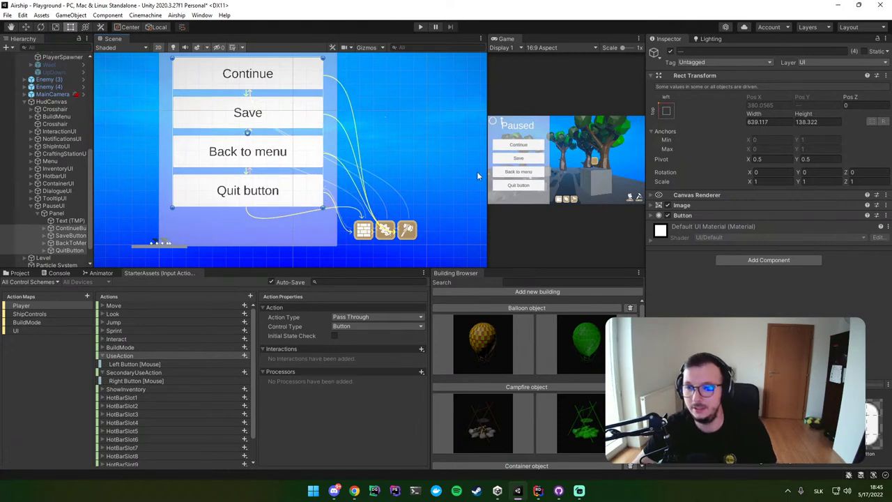
Step: Check the resized buttons in an enlarged Game view, then reselect PauseUI and recentre the Paused title
drag(487, 175, 181, 175)
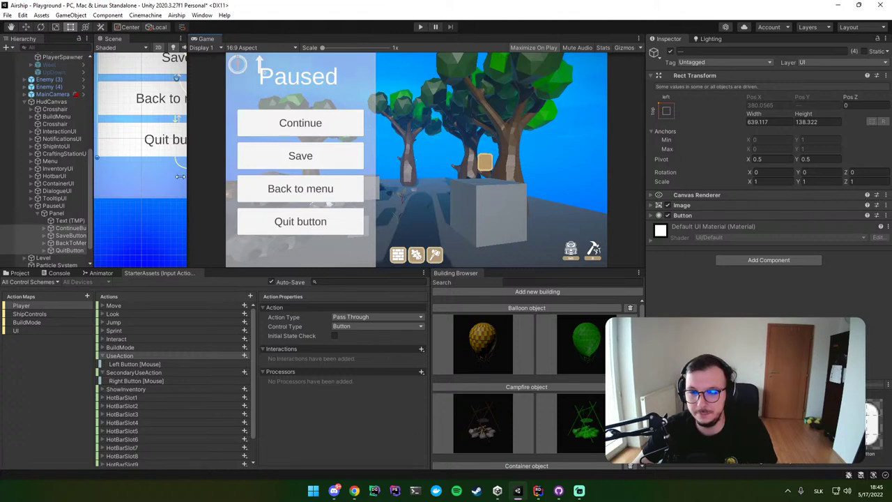
drag(180, 177, 454, 177)
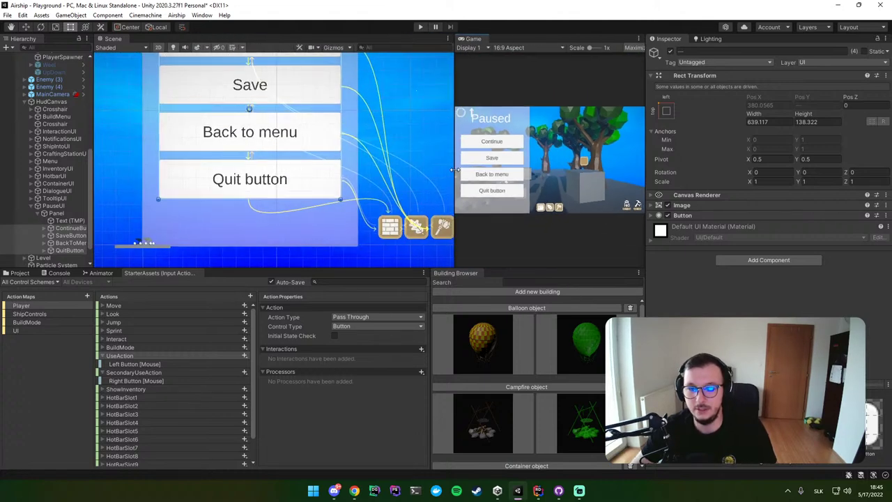
click(64, 205)
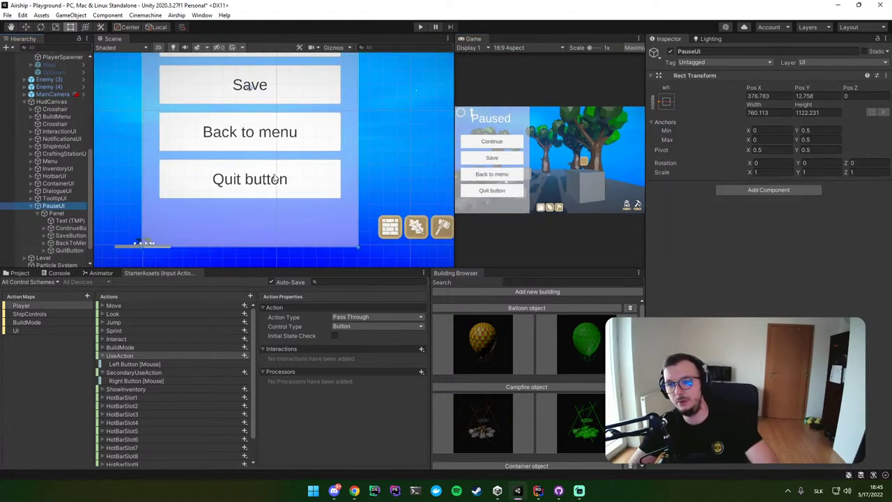
scroll(317, 186, up, 1)
scroll(317, 186, down, 1)
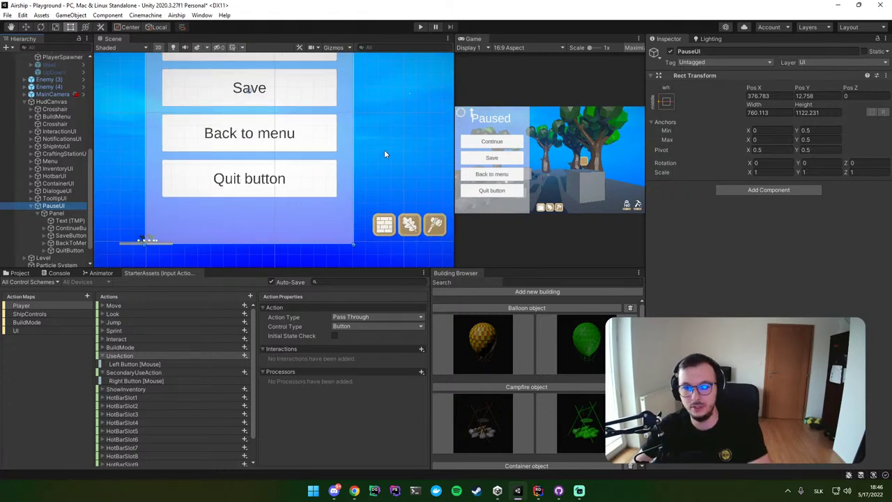
middle_drag(371, 104, 362, 190)
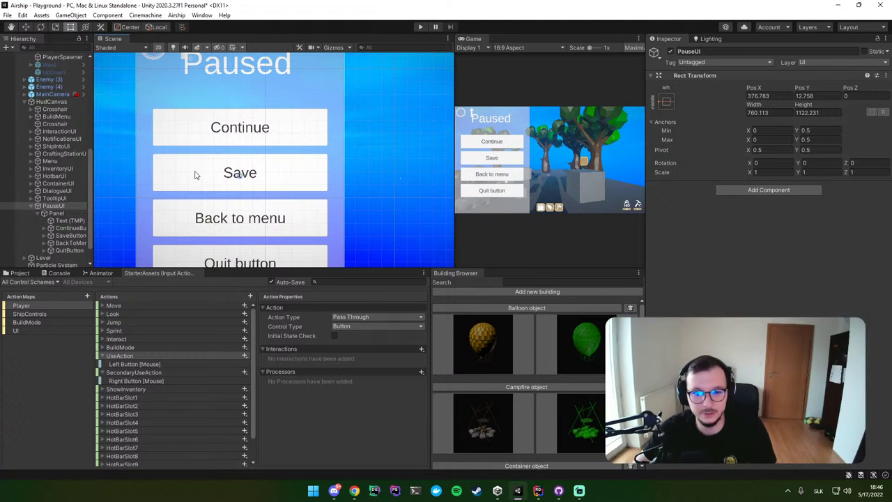
Step: Create a new script named PauseUIManager and add it as a component on PauseUI
click(779, 194)
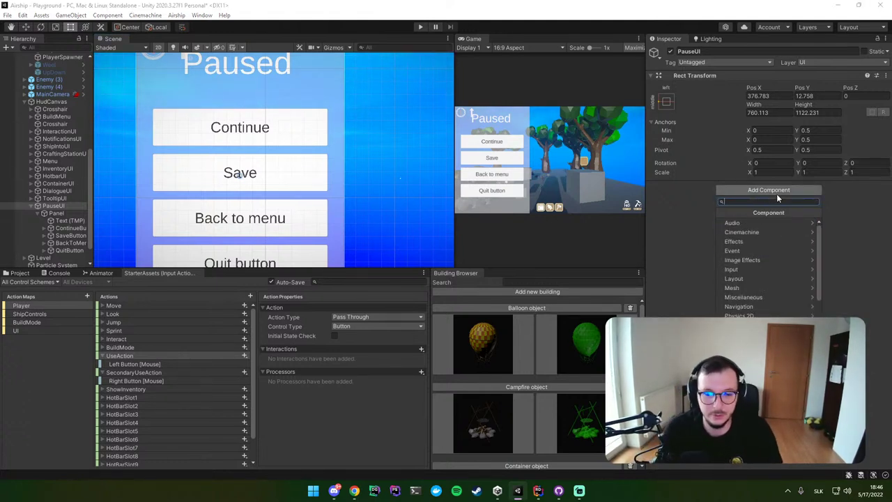
text(PauseUI)
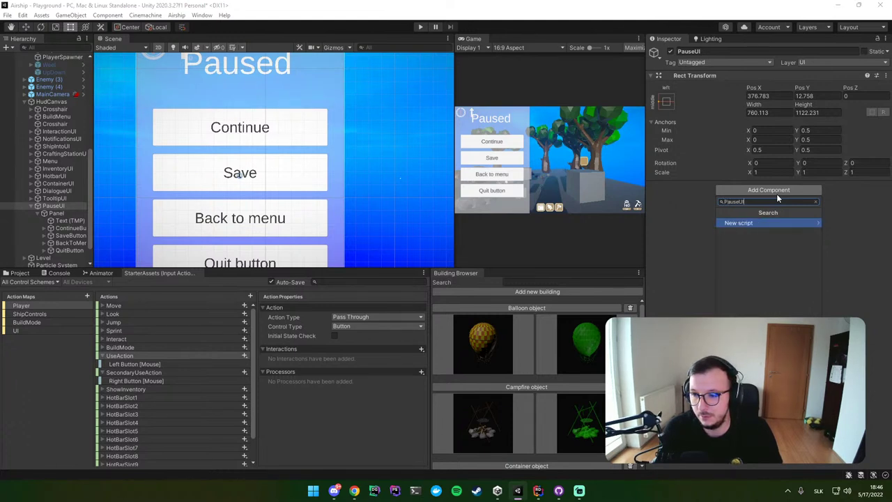
text(Manager)
key(Return)
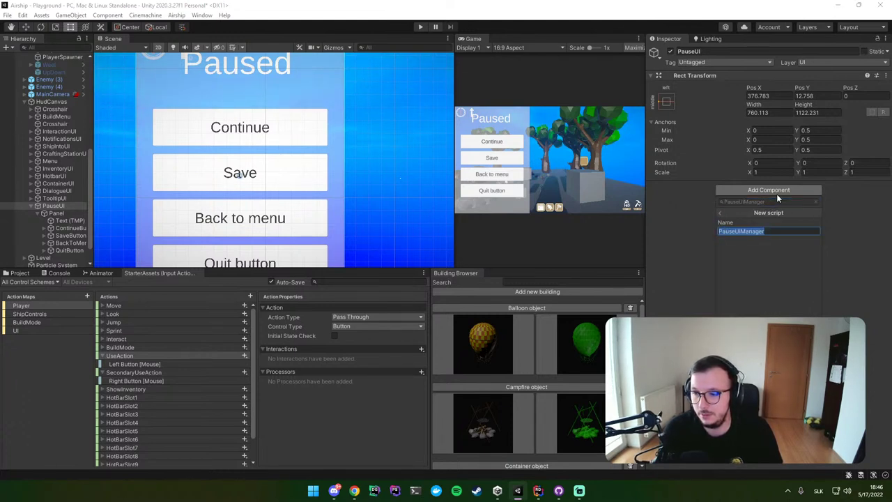
key(Return)
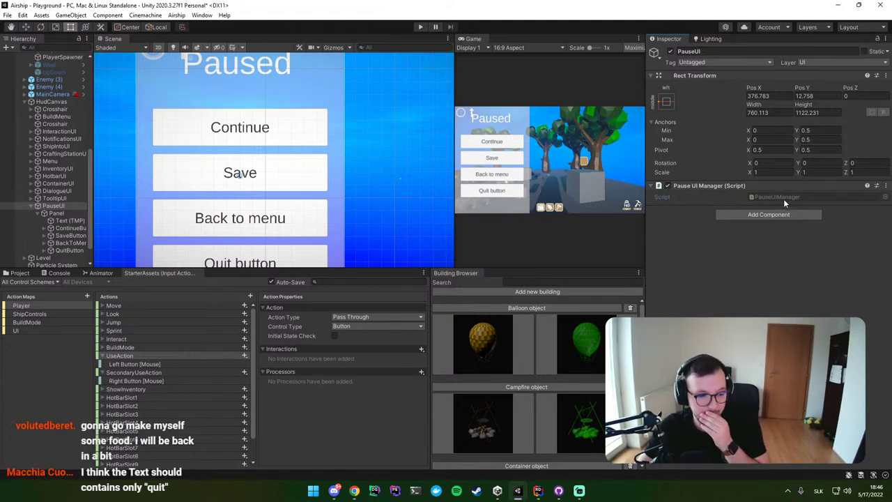
Step: Change the QuitButton label text from 'Quit button' to just 'Quit'
middle_drag(402, 187, 404, 96)
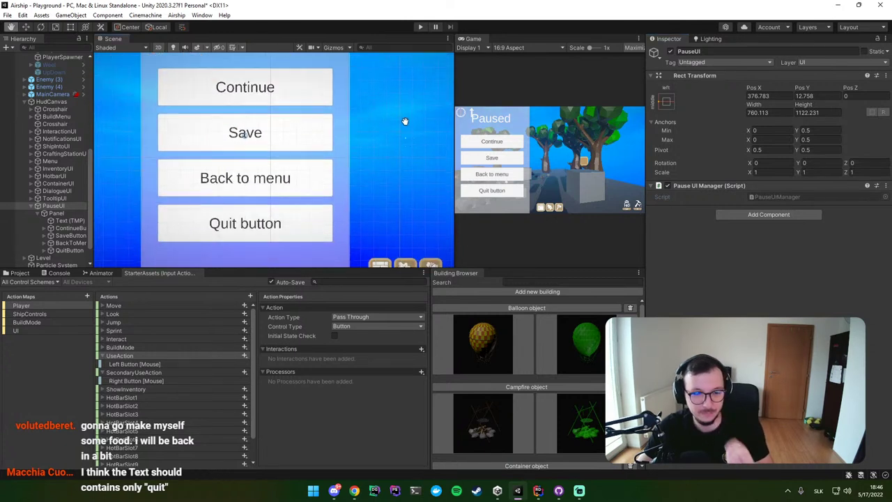
click(43, 243)
click(70, 250)
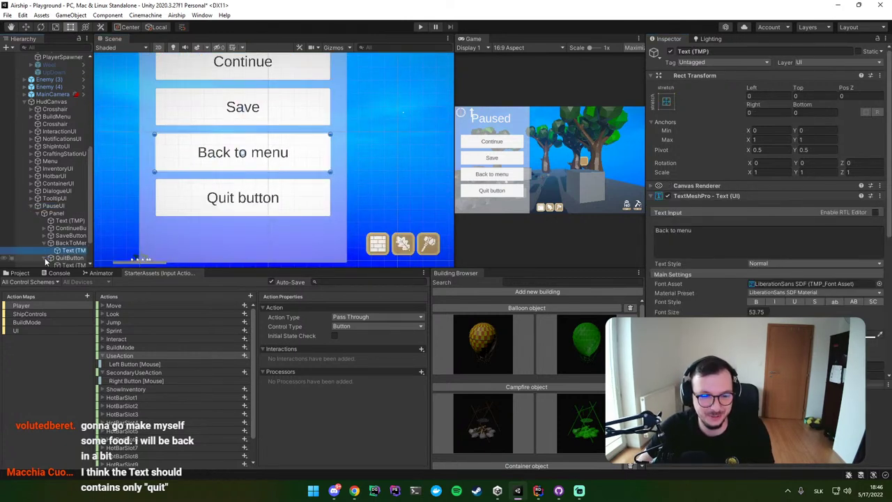
click(43, 258)
click(70, 265)
double_click(718, 231)
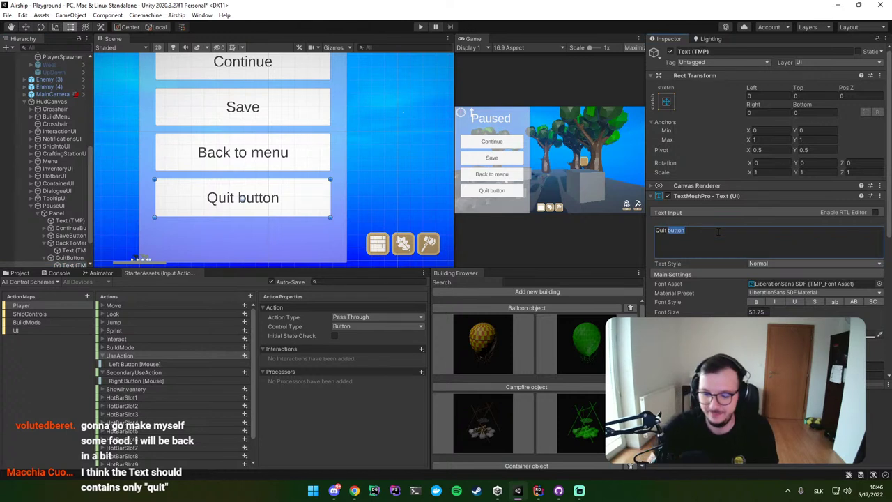
key(BackSpace)
key(BackSpace)
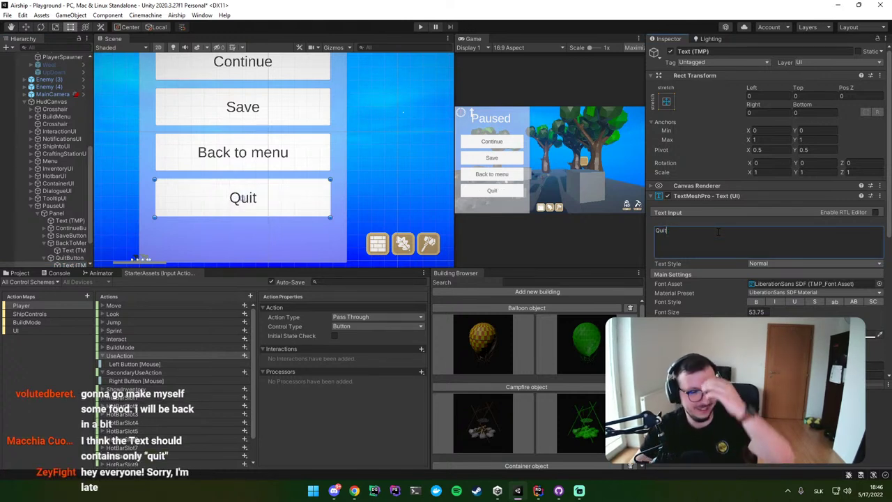
Step: Centre the pause panel, select PauseUI and highlight its Pause UI Manager script reference
middle_drag(401, 145, 410, 180)
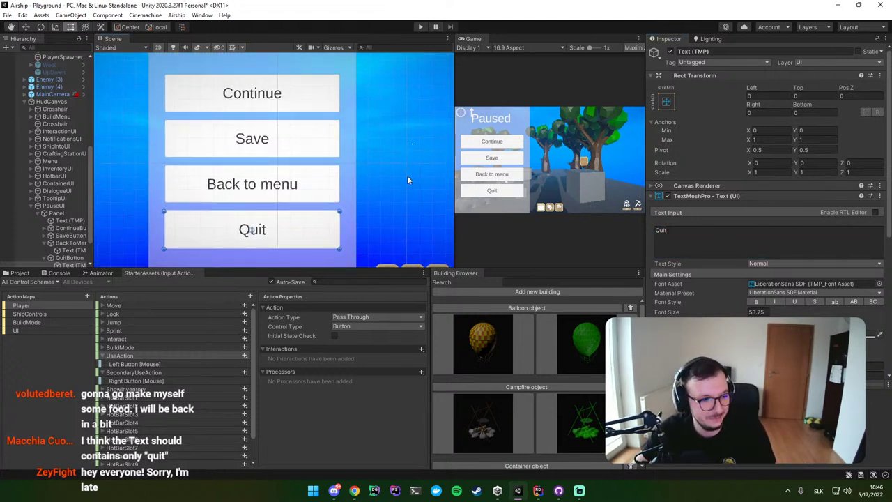
scroll(407, 176, down, 2)
middle_drag(419, 172, 359, 166)
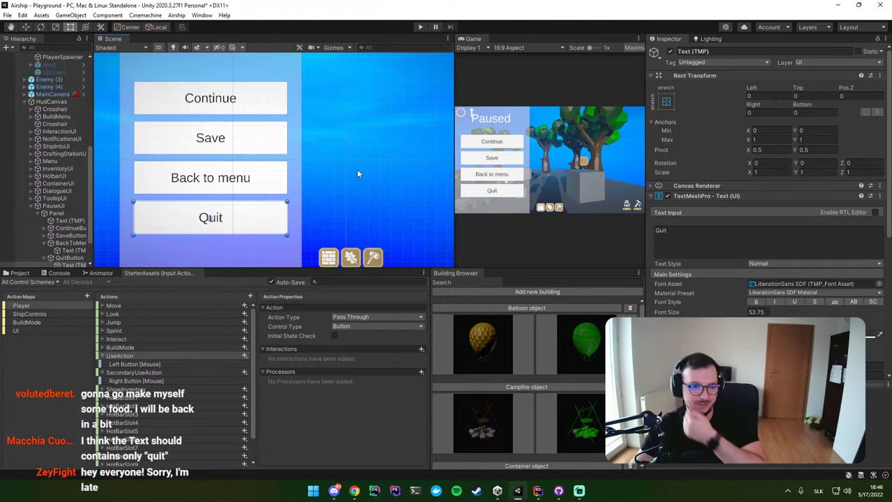
scroll(344, 174, down, 1)
scroll(349, 167, down, 1)
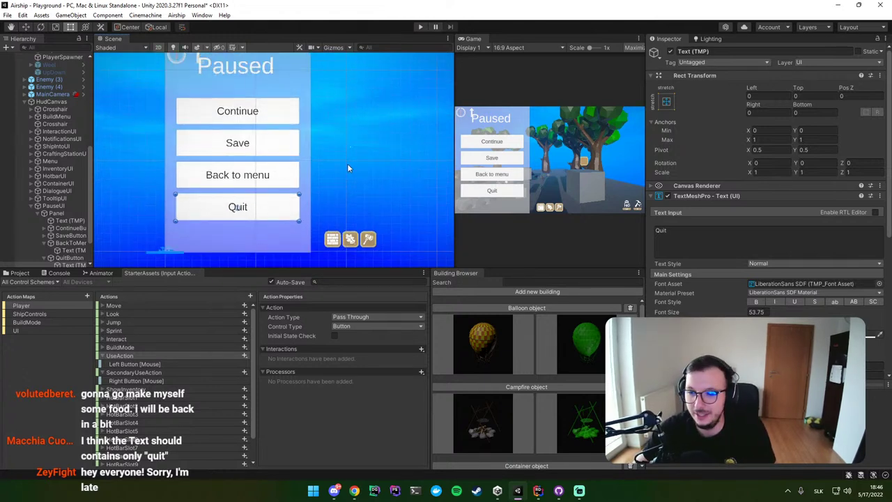
click(54, 206)
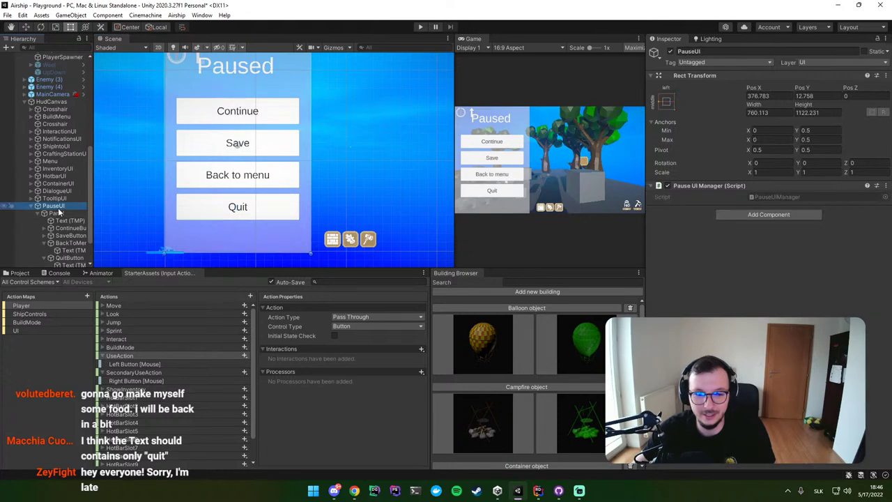
click(788, 196)
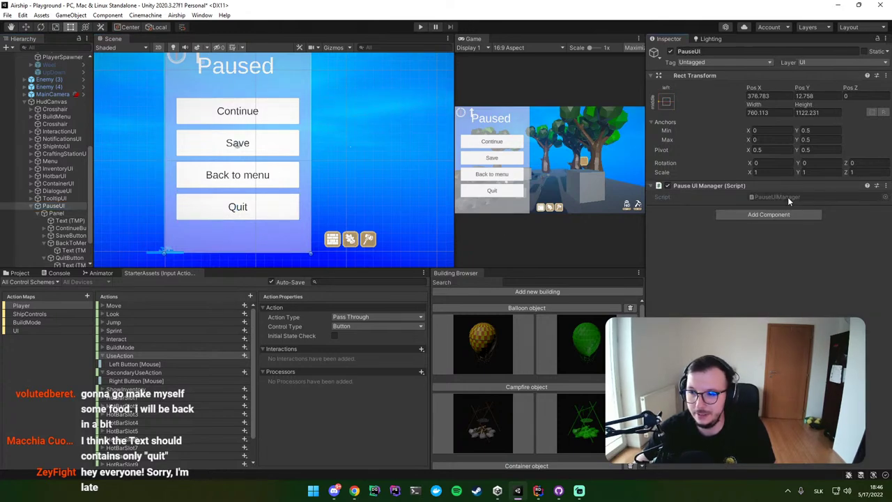
Step: Open PauseUIManager in Rider and replace Start/Update with 'public static PauseUIManager instance;'
key(alt+Tab)
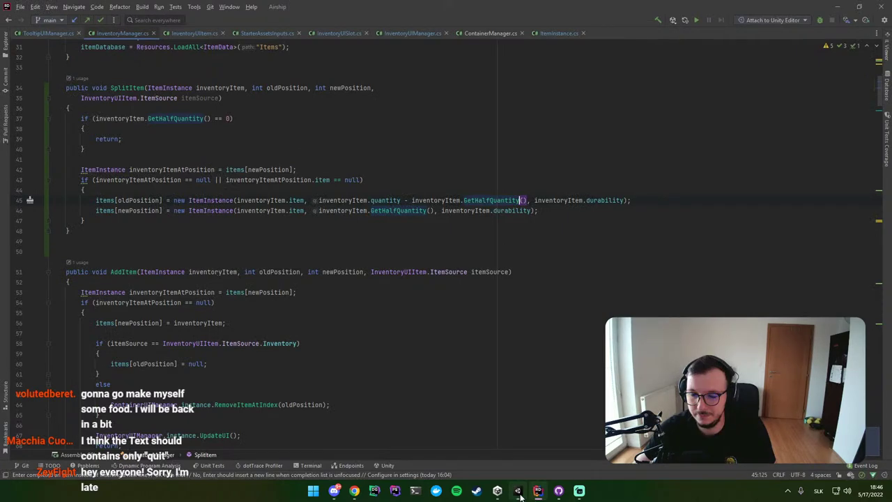
key(alt+Tab)
double_click(776, 198)
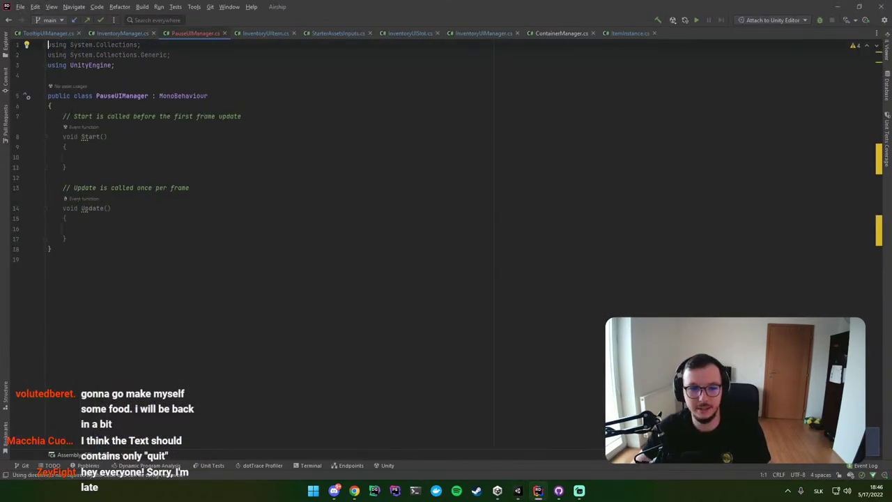
drag(49, 116, 95, 239)
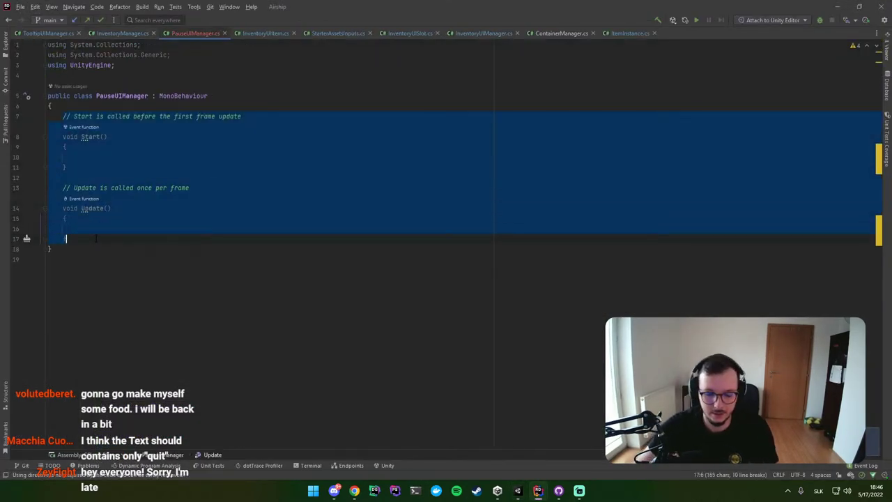
text(public i)
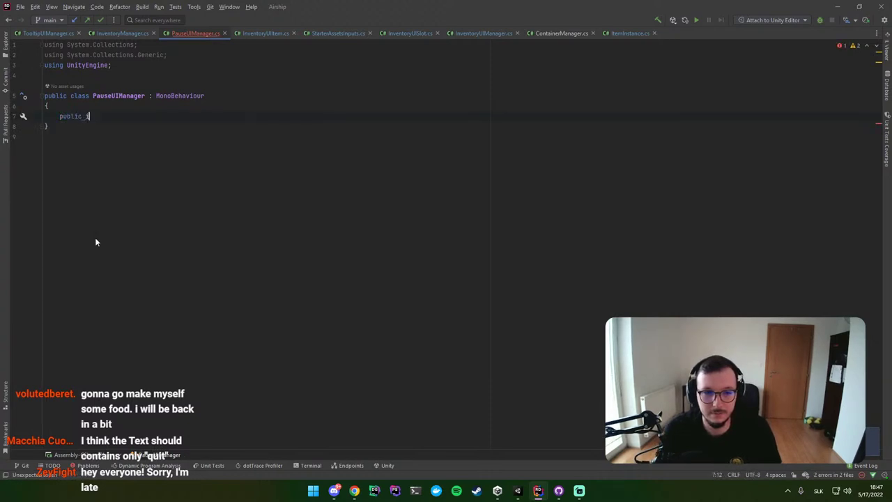
text(ns)
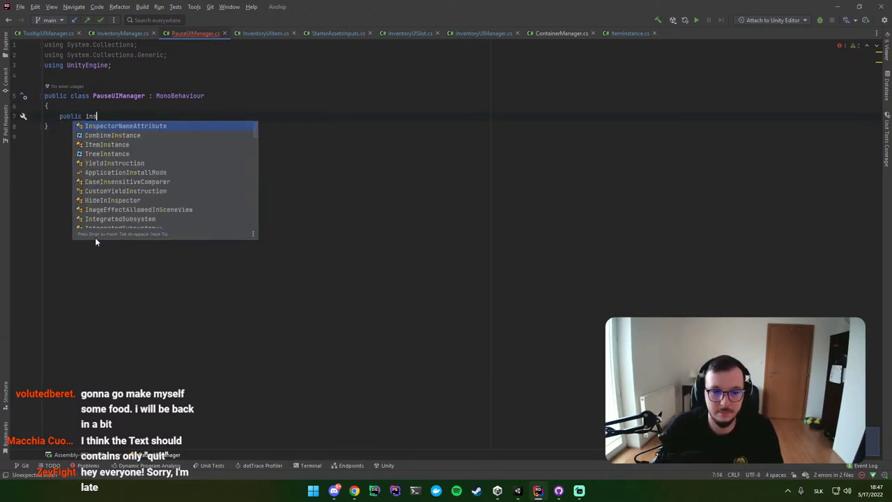
key(BackSpace)
key(BackSpace)
key(BackSpace)
text(s)
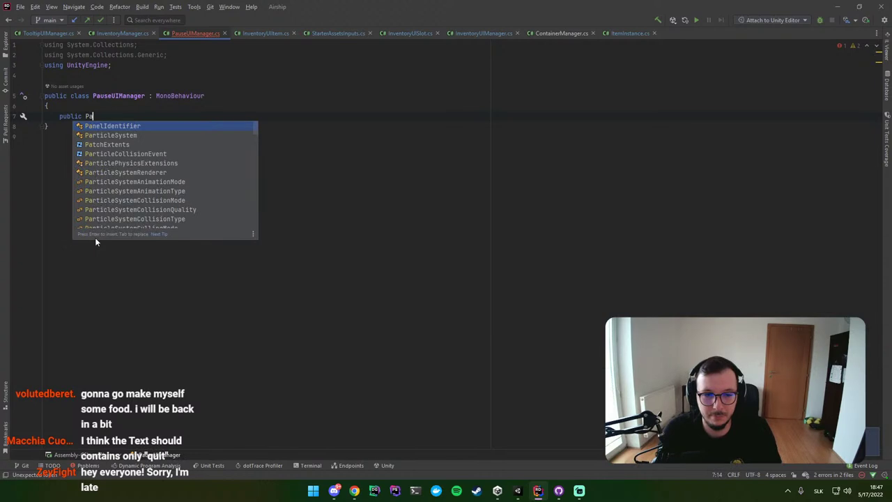
text(tatic )
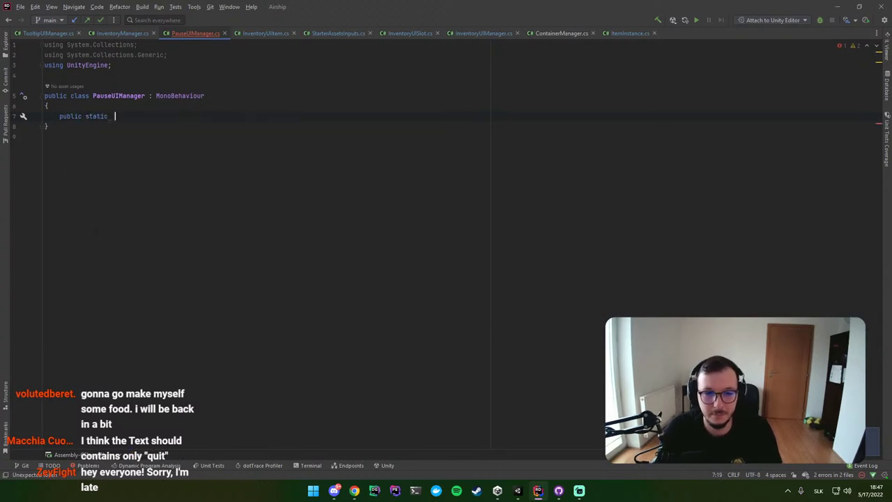
text(Pau)
key(Return)
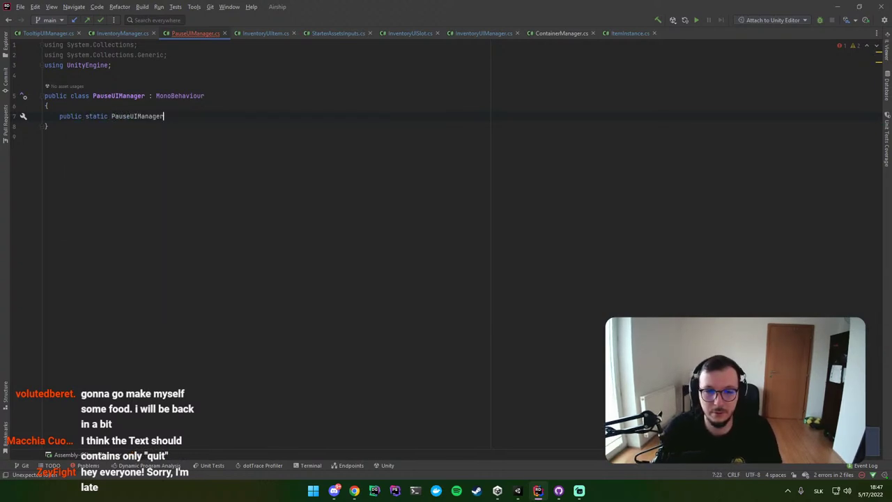
text( ins)
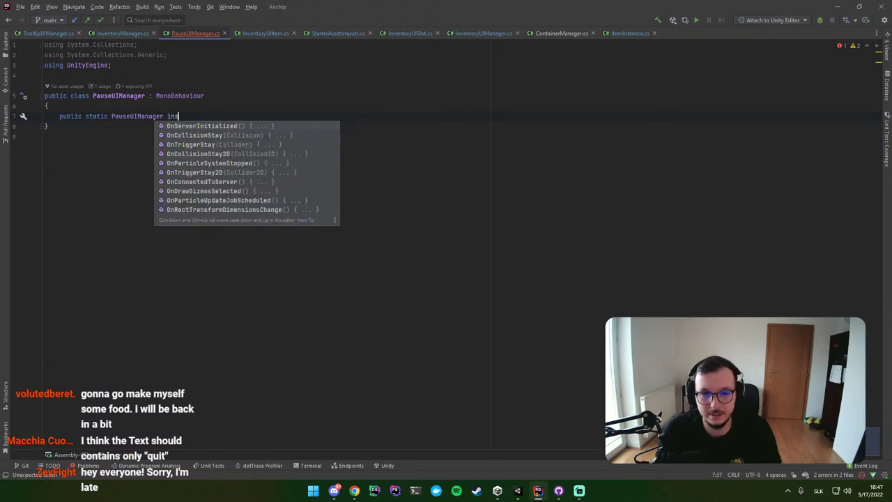
text(tance;)
key(Return)
key(Return)
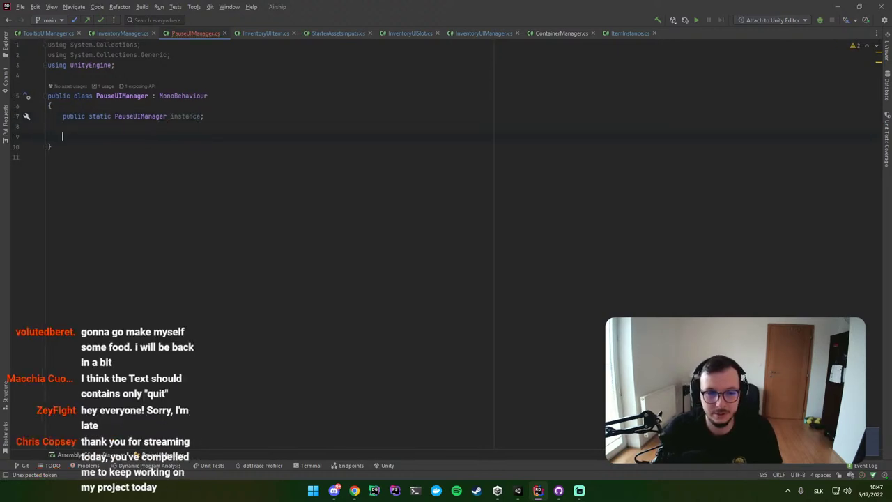
Step: Add an Awake() method that assigns instance = this
text(V)
key(BackSpace)
text(aw)
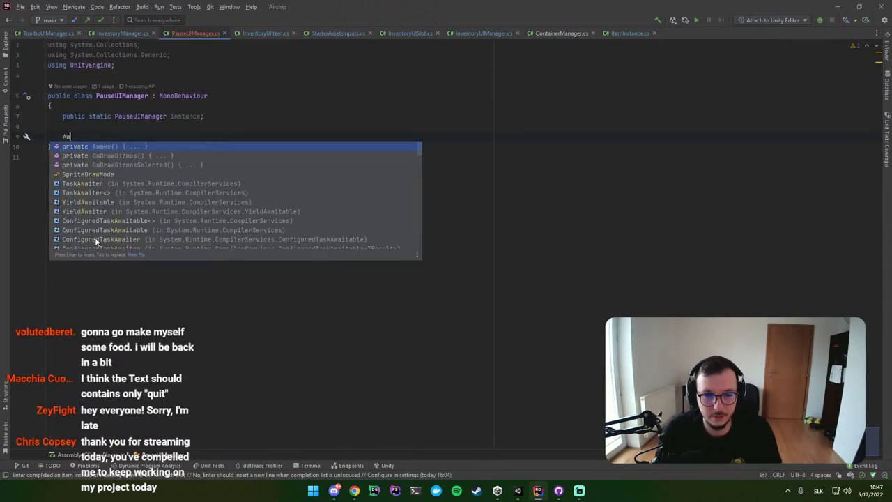
text(ake)
key(Return)
key(BackSpace)
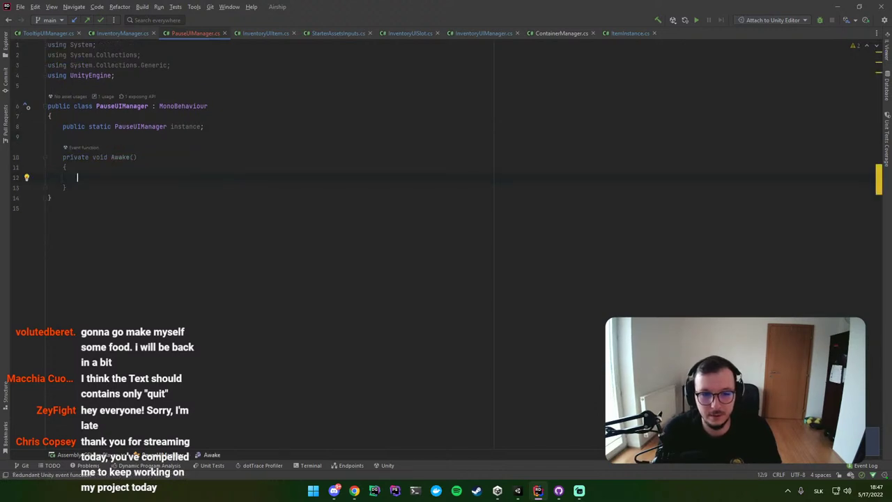
text(instance = th)
key(Return)
text(;)
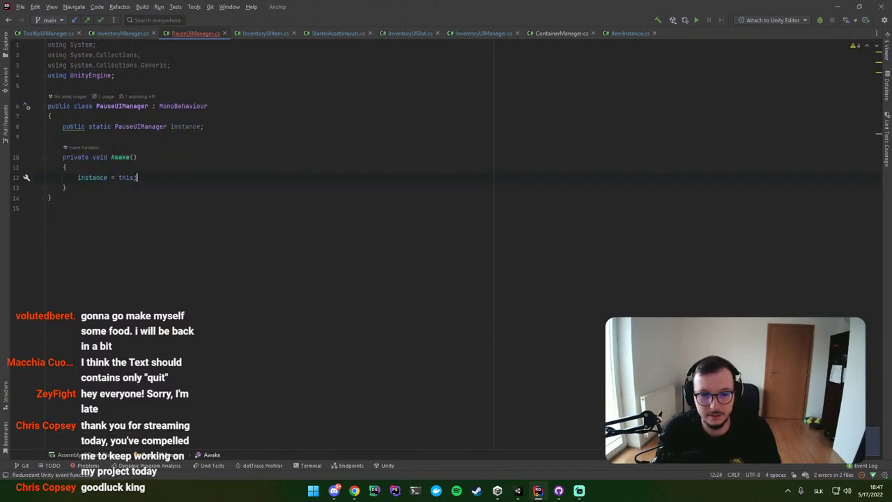
click(66, 188)
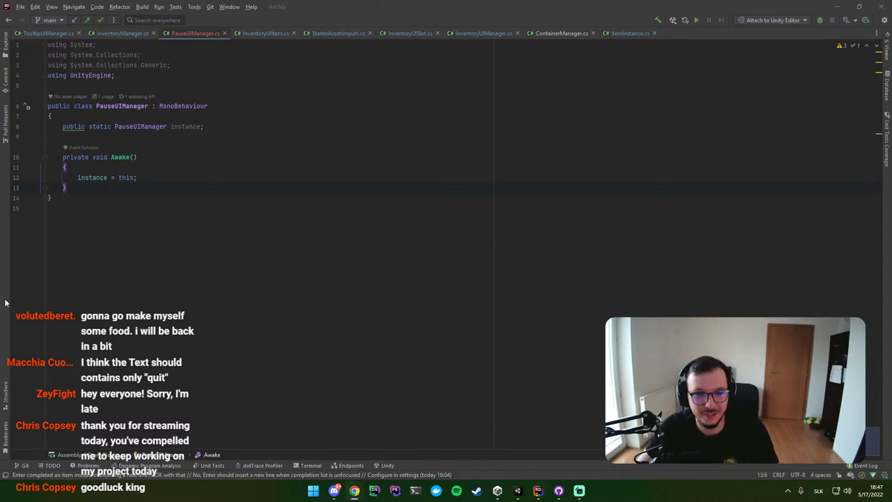
Step: Add an empty public void Continue() method below Awake
key(Return)
key(Return)
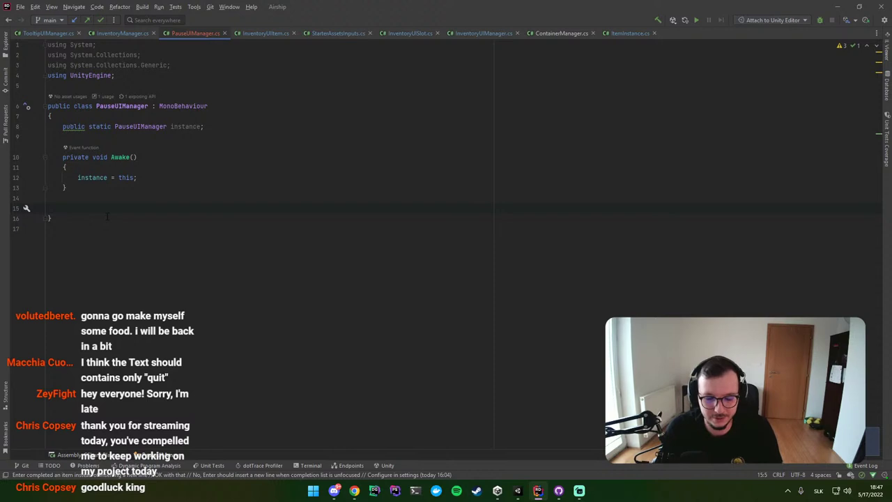
text(pub)
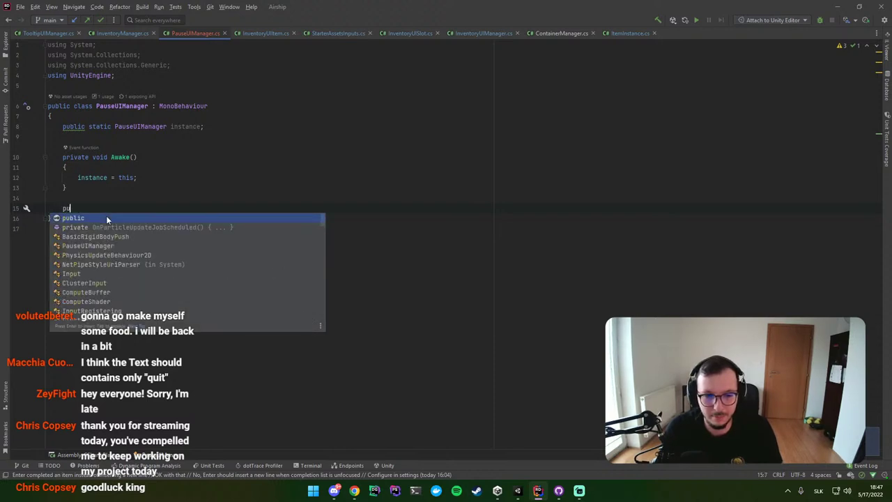
text(lic void )
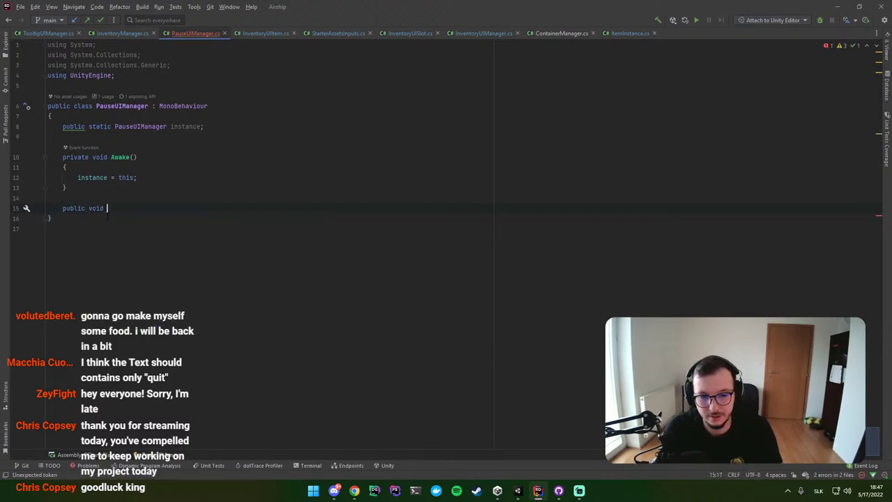
text(Cont)
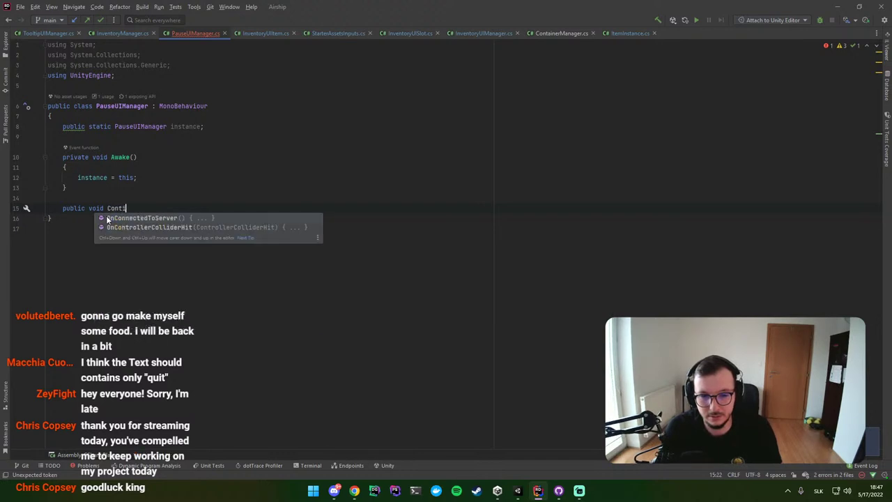
text(inue())
key(Return)
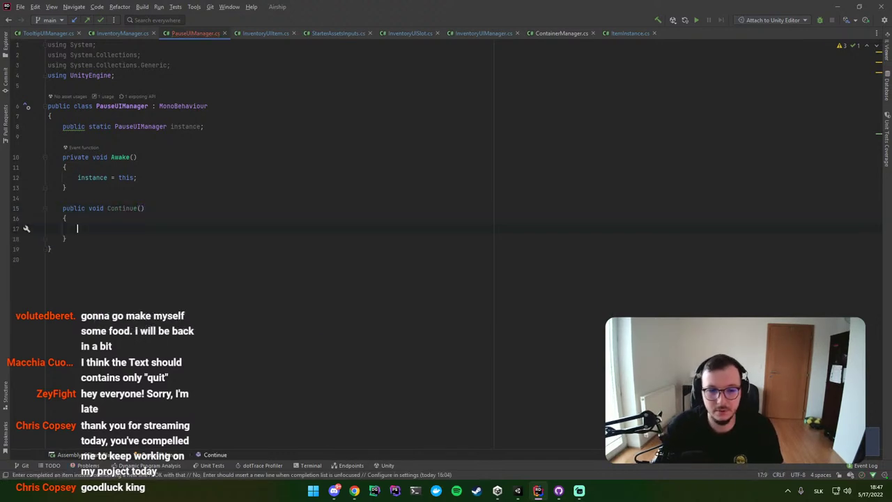
click(77, 238)
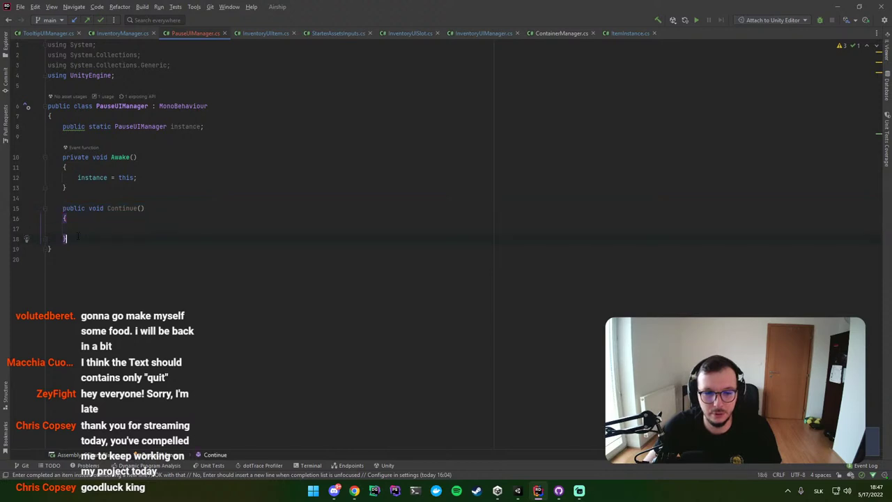
Step: Duplicate the Continue method and rename the copy to BackToMenu
key(Return)
key(Return)
text(public void Continue()     {      })
double_click(122, 259)
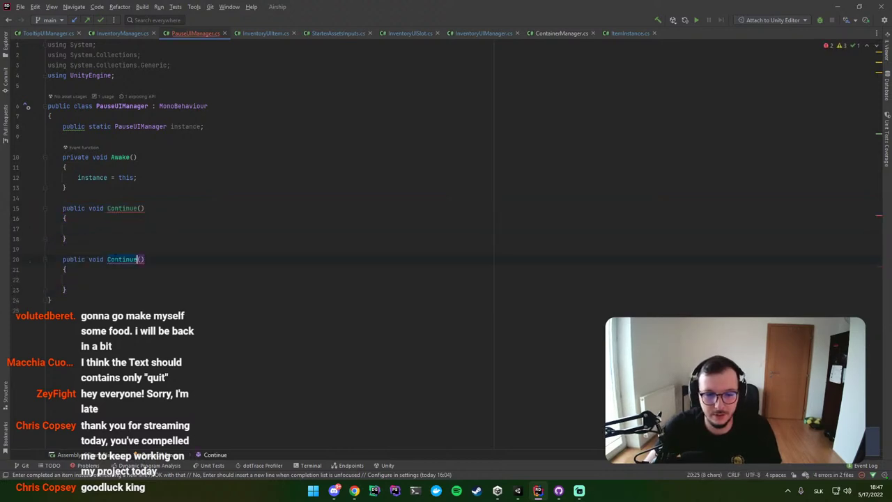
text(Back)
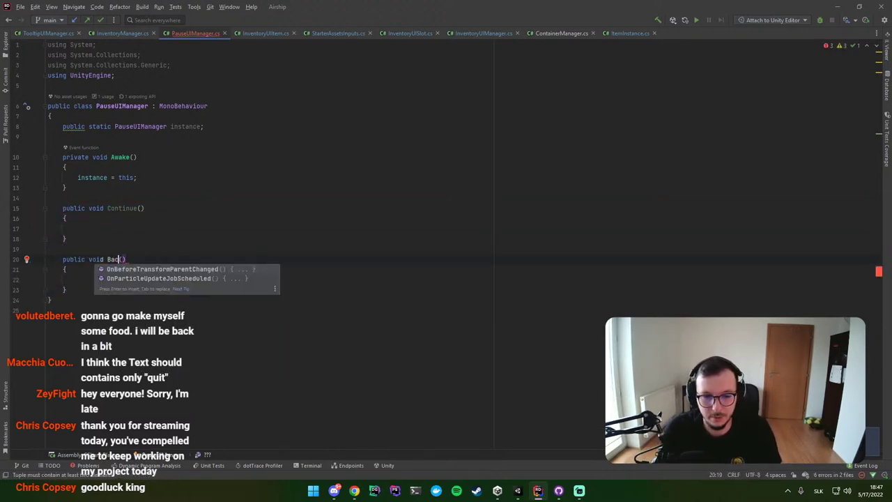
text(To)
text(Menu)
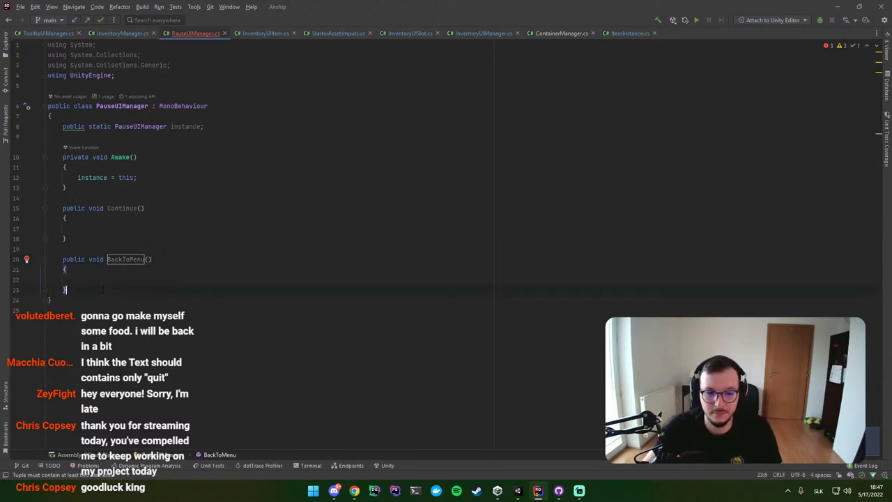
key(Return)
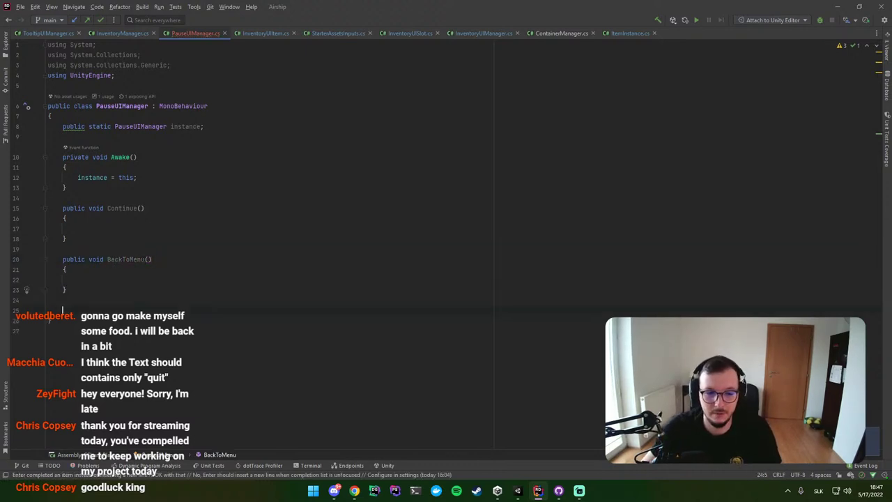
Step: Replace a third unfinished Sav method with an empty public void Quit() method
key(ctrl+v)
double_click(125, 310)
text(S)
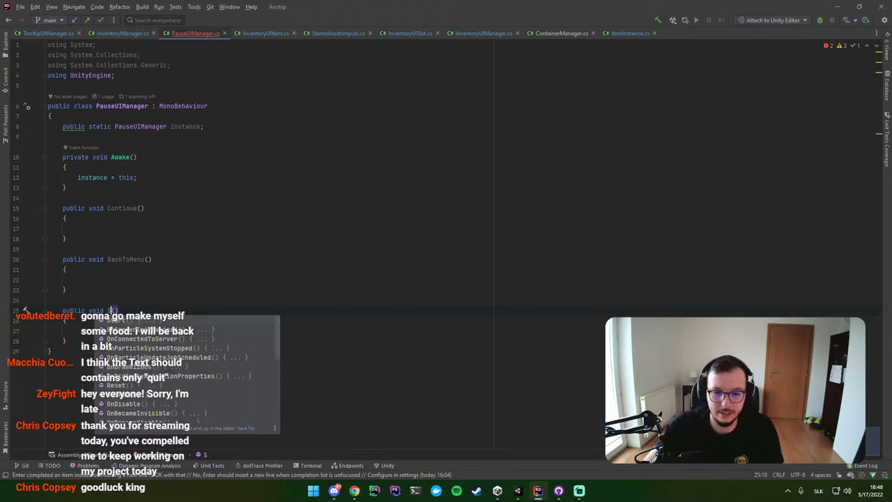
text(av)
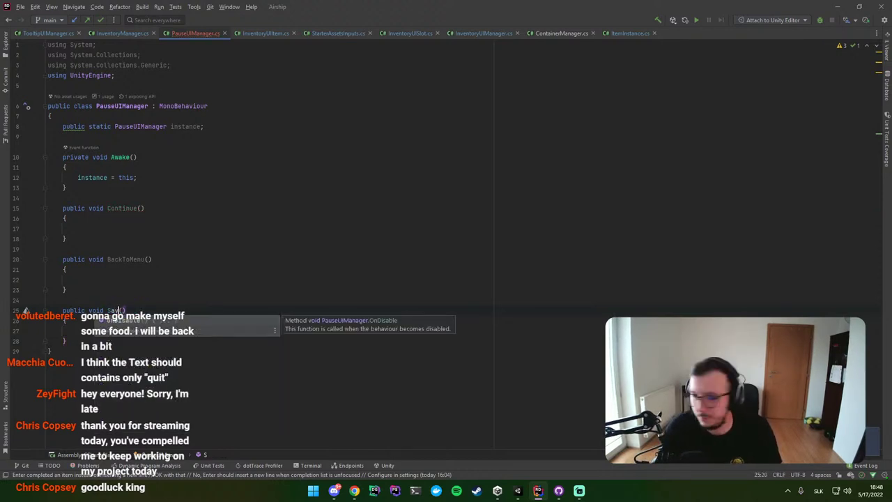
key(ctrl+w)
key(ctrl+w)
key(ctrl+w)
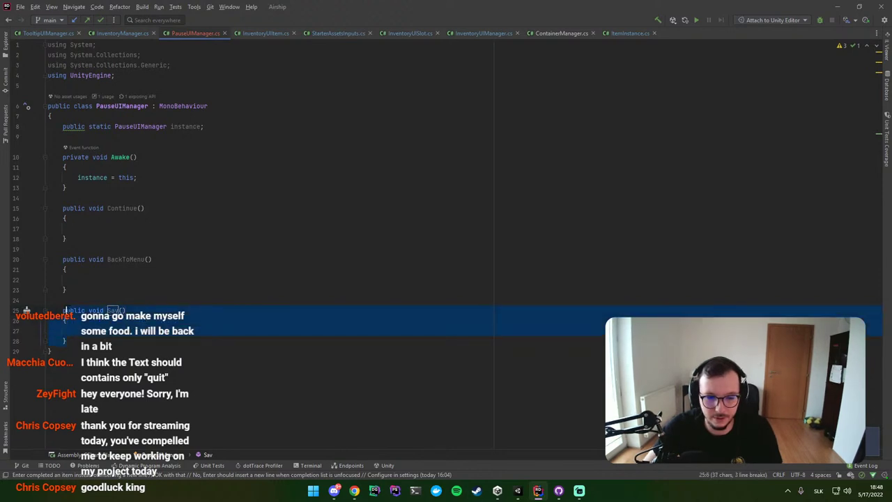
key(shift+Left)
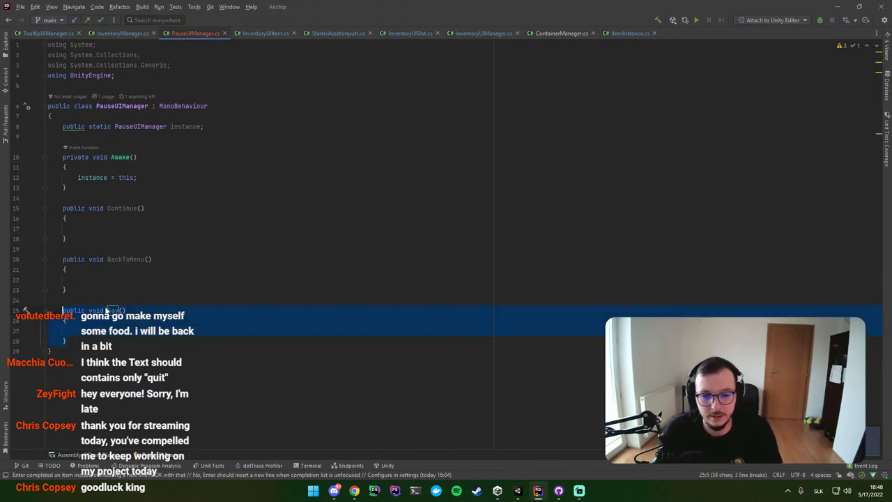
key(Delete)
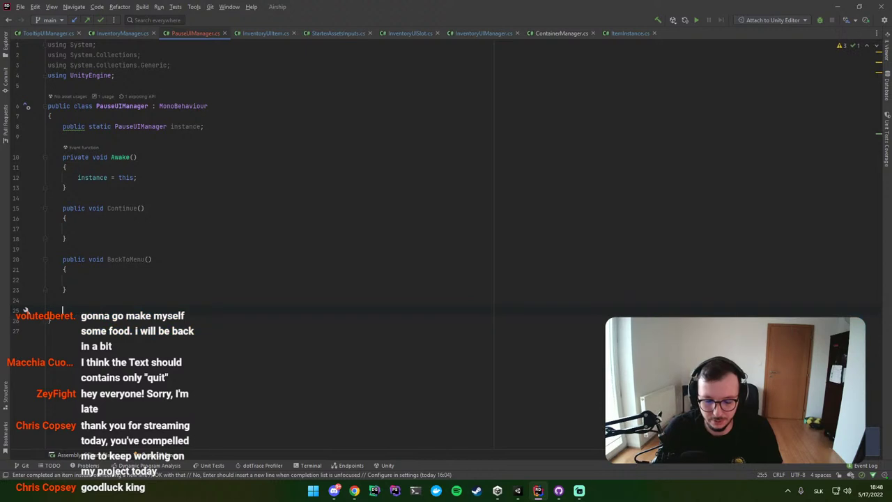
text(public void )
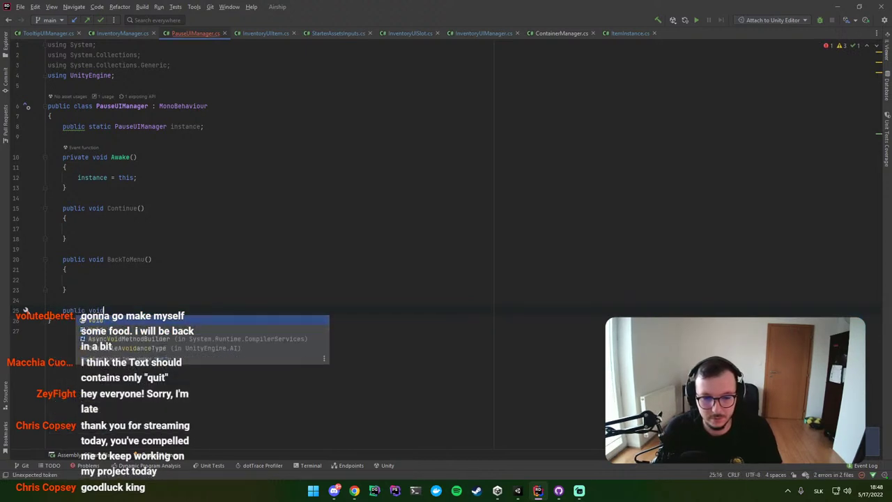
text(Quit)
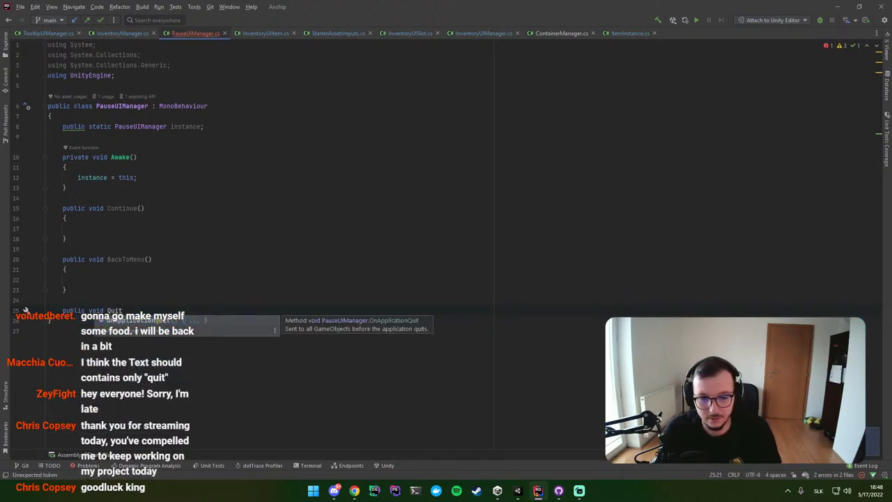
key(Return)
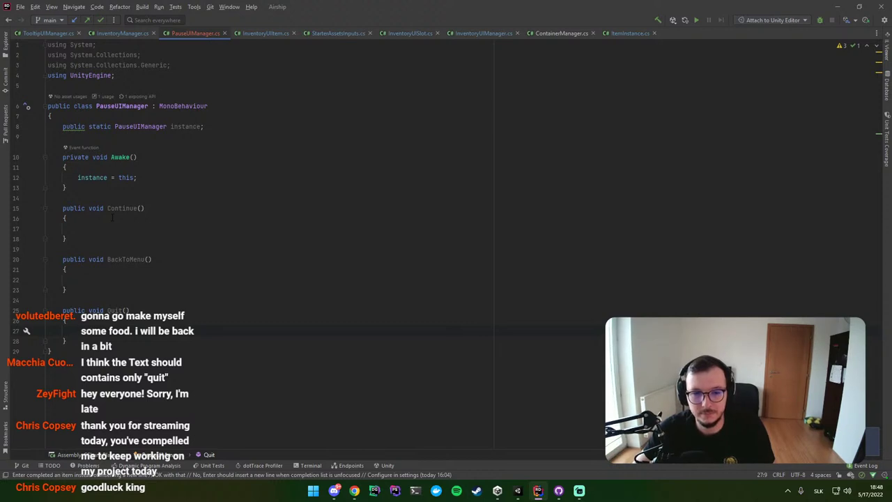
Step: Declare 'public GameObject pauseUIRoot;' below the instance field
click(221, 126)
key(Return)
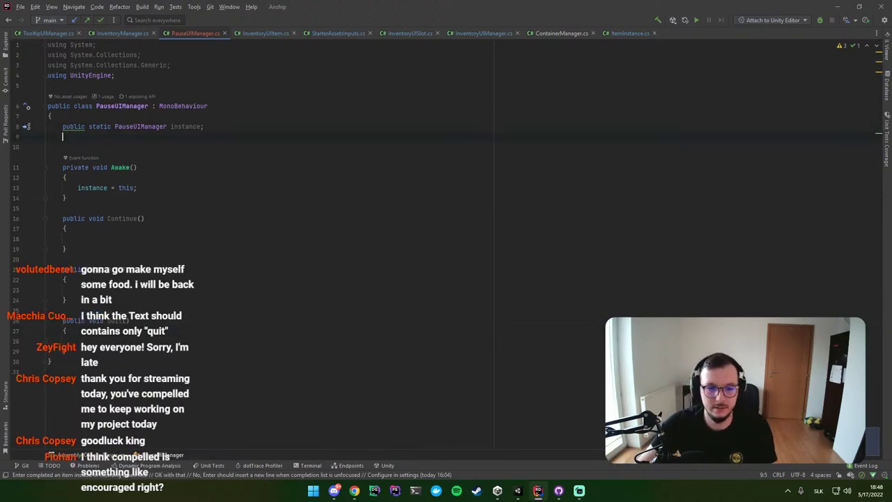
text(pu)
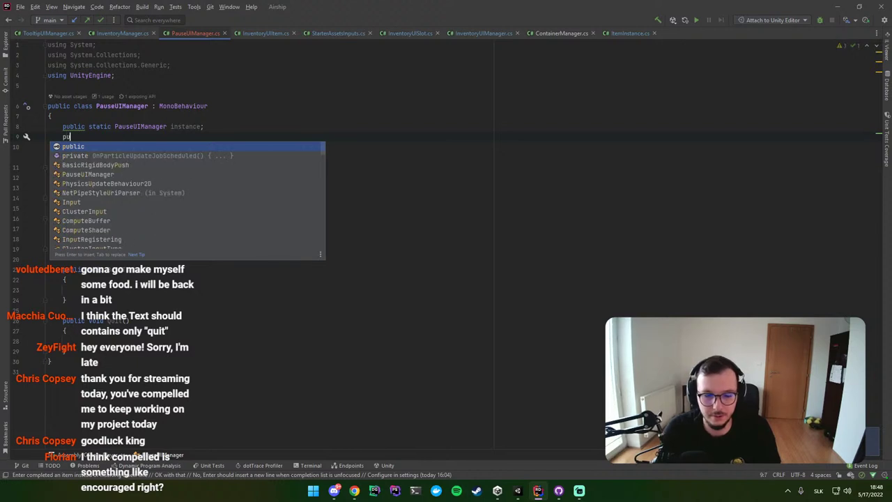
key(Return)
text(G)
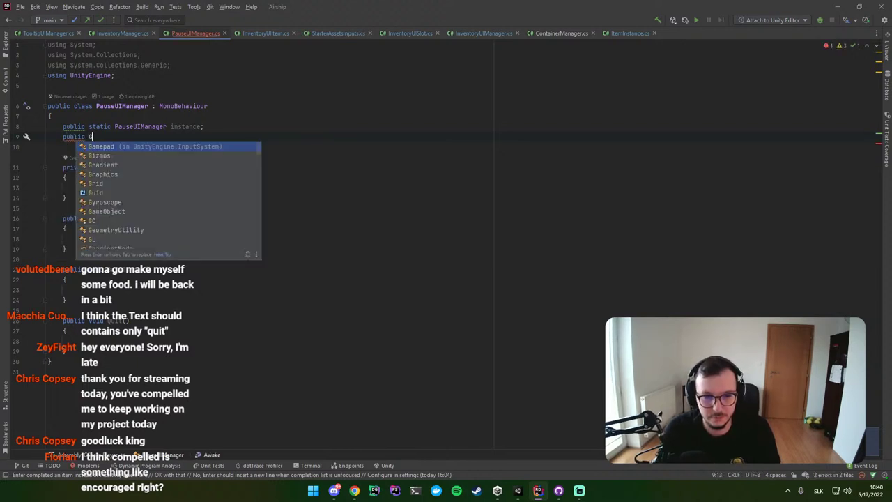
text(am)
key(Return)
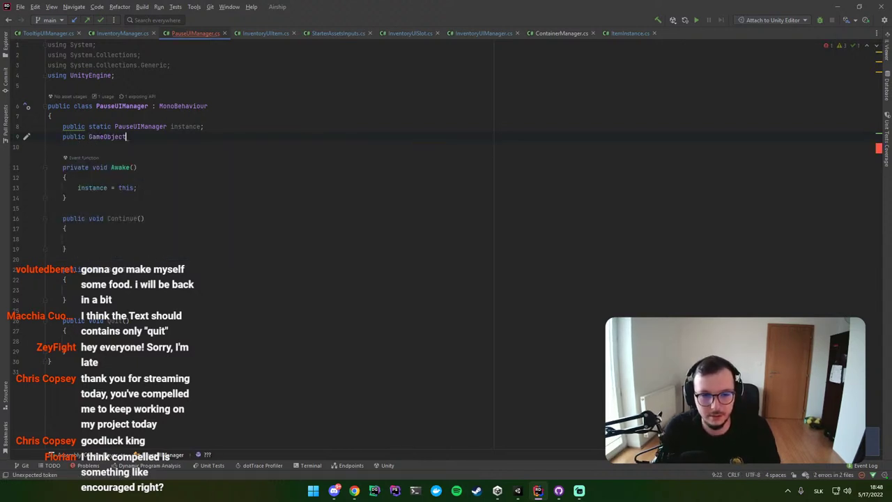
text( pa)
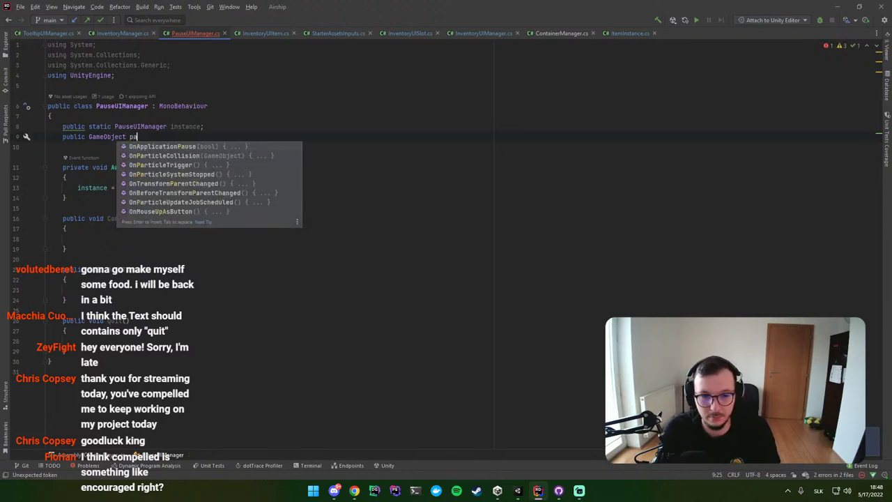
text(useM)
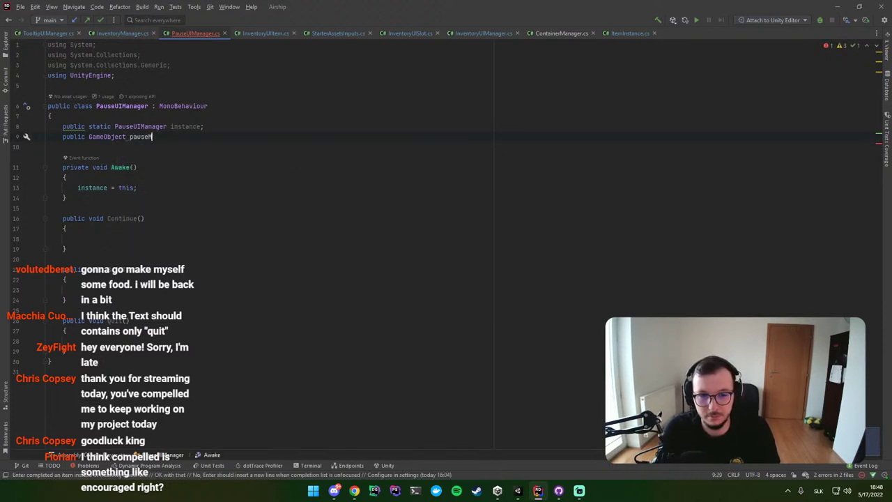
key(BackSpace)
text(UIRoot;)
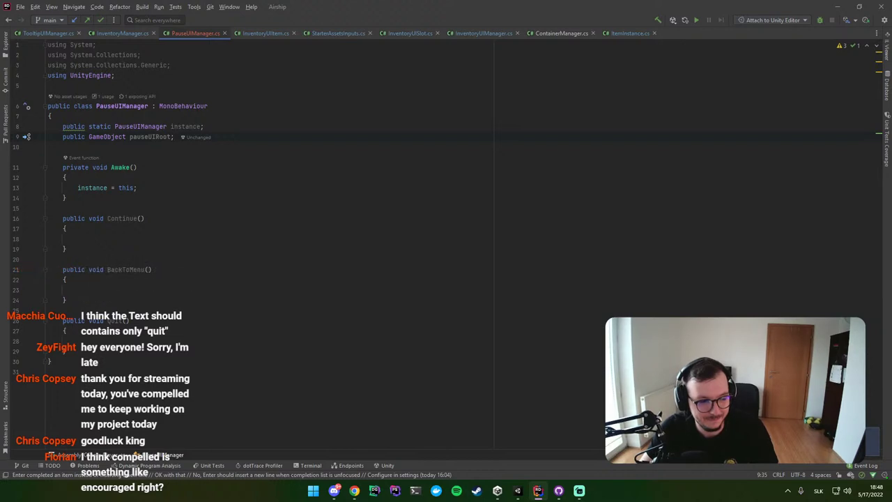
double_click(149, 137)
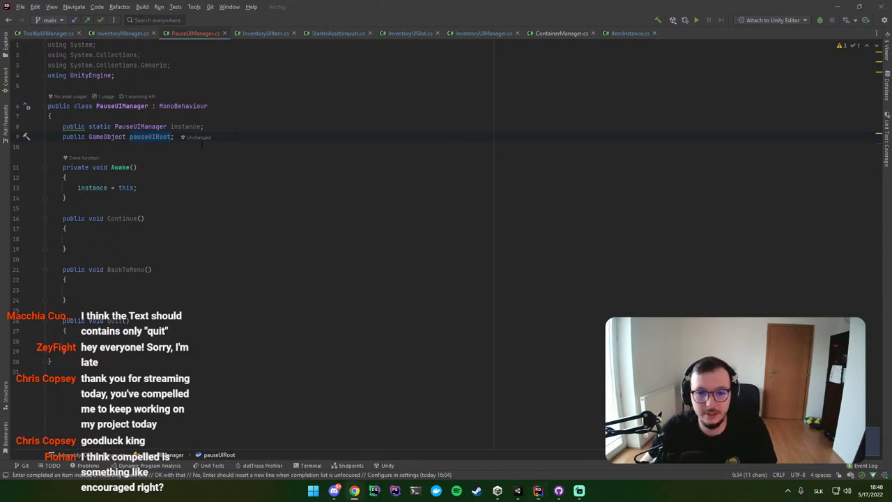
click(527, 492)
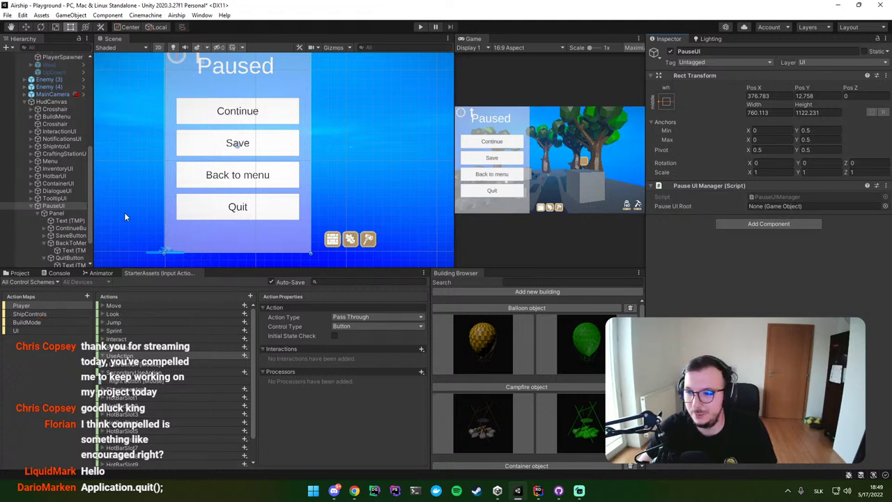
Step: Drag Panel from the Hierarchy into the Pause UI Root field of PauseUI's manager
drag(59, 208, 769, 209)
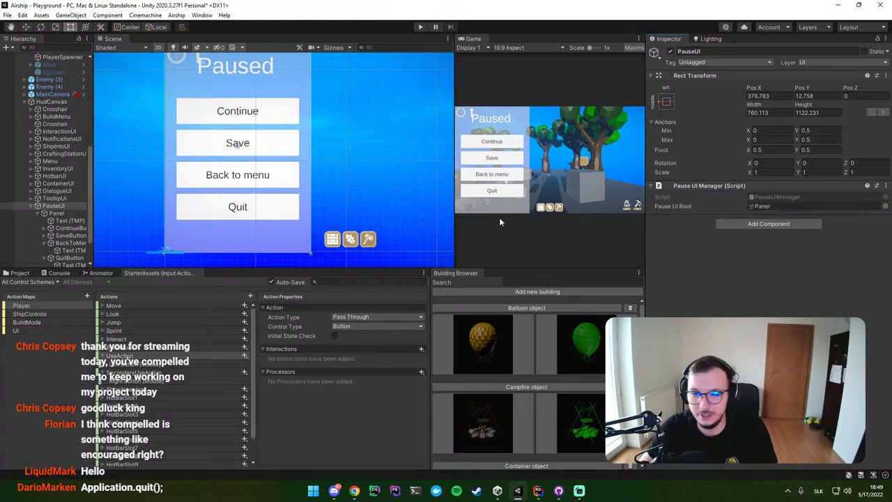
drag(93, 221, 177, 221)
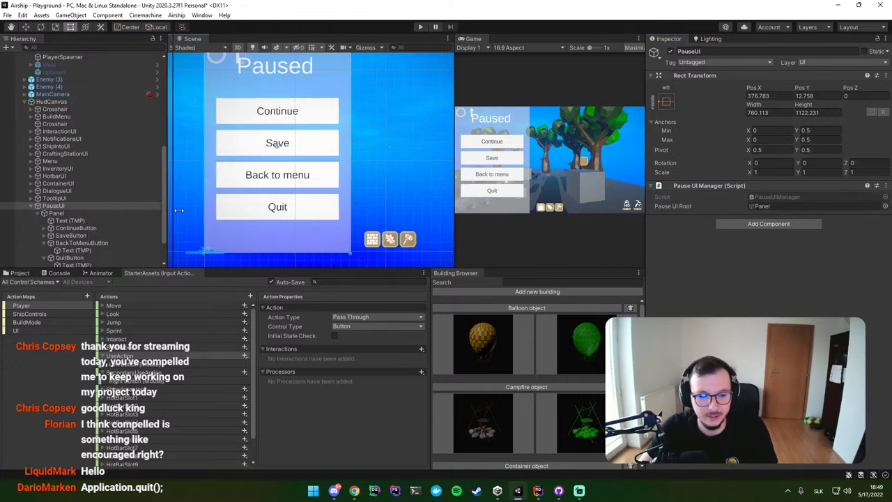
click(84, 229)
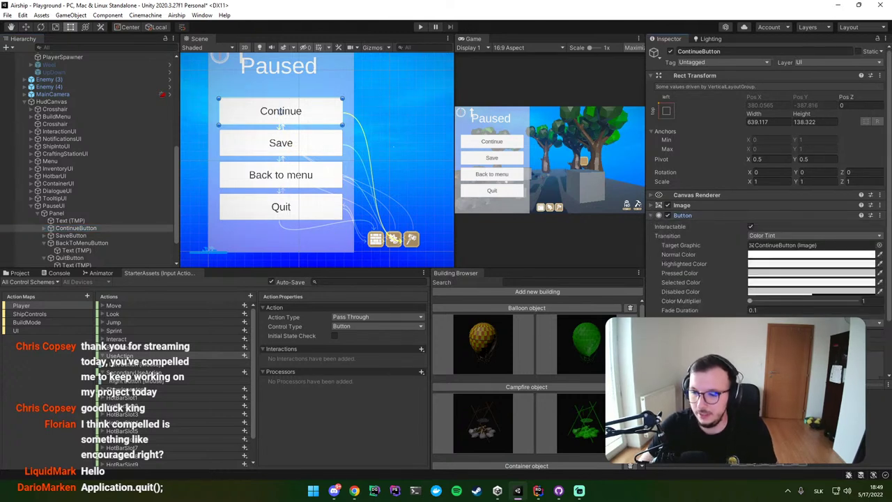
Step: Give ContinueButton an On Click entry calling PauseUIManager.Continue on PauseUI
scroll(749, 252, down, 3)
click(859, 319)
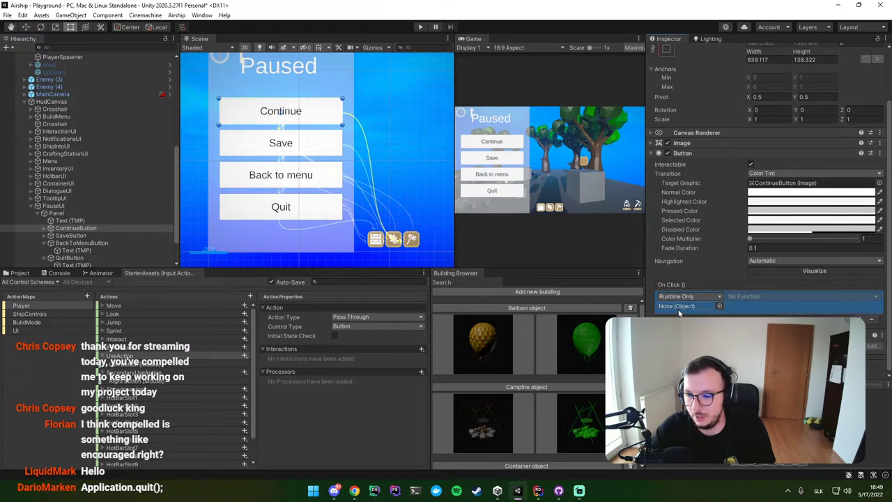
drag(64, 207, 686, 306)
click(779, 297)
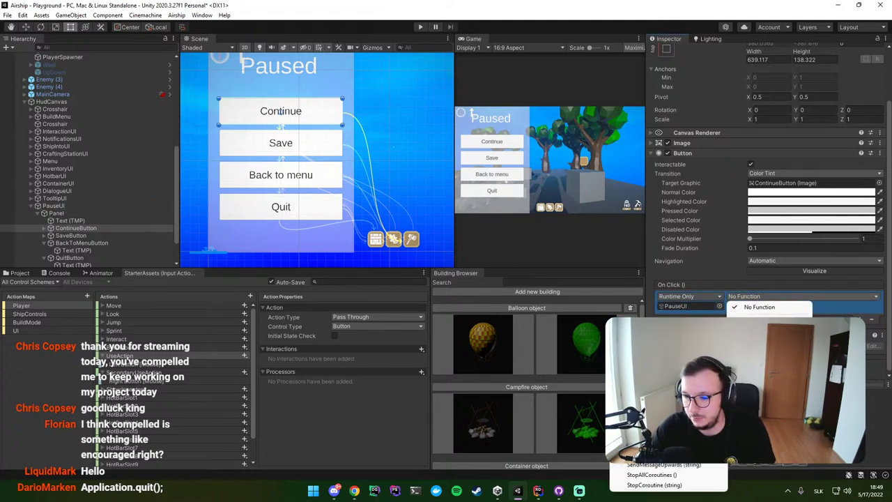
click(766, 426)
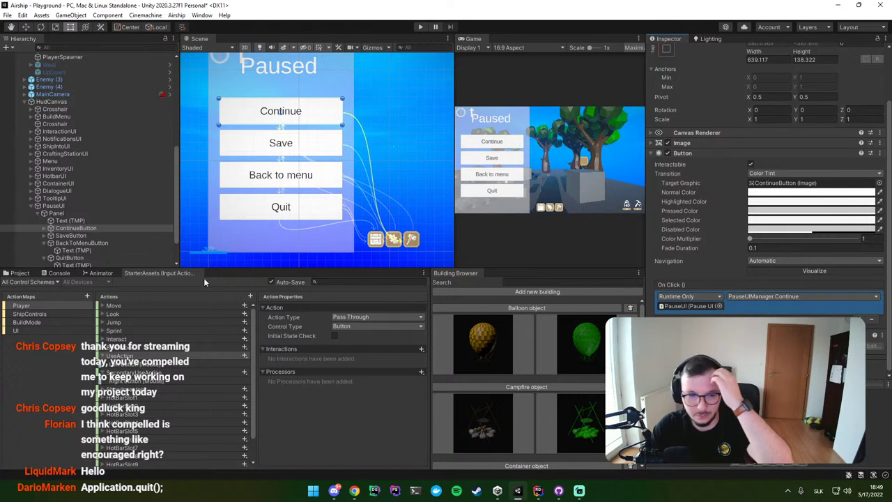
Step: Give BackToMenuButton an On Click entry calling PauseUIManager.BackToMenu on PauseUI
click(70, 236)
scroll(80, 145, down, 2)
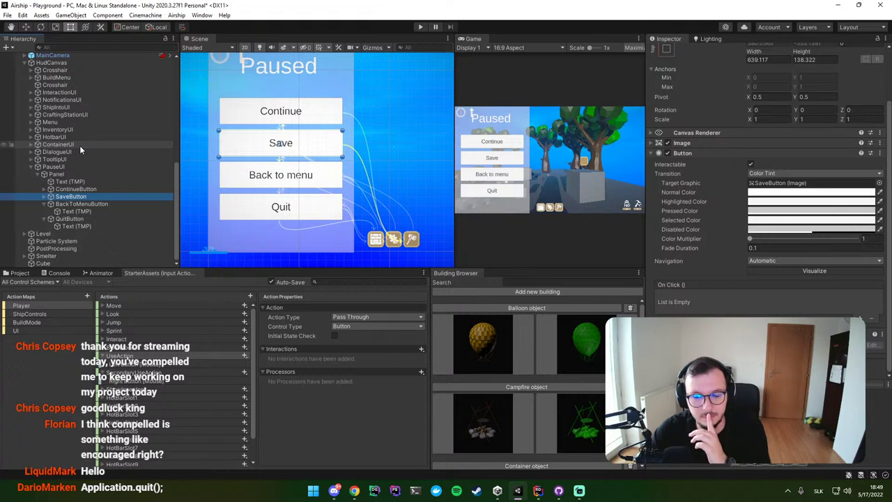
click(95, 205)
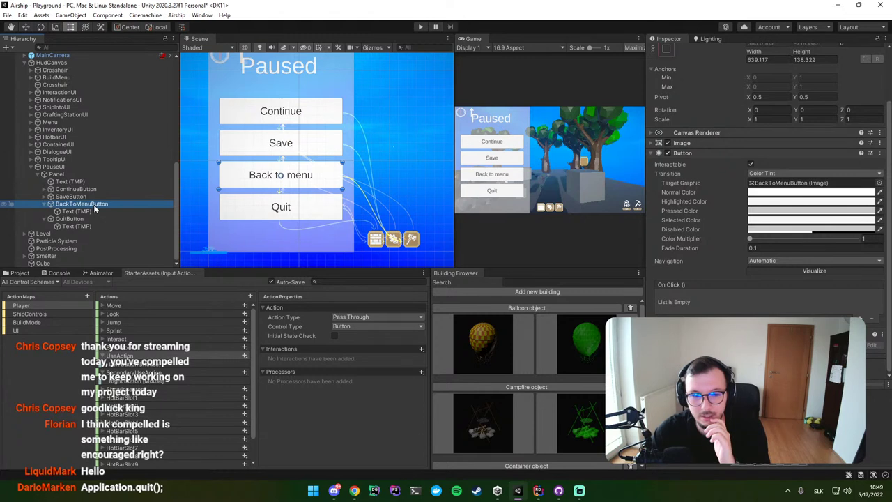
click(860, 319)
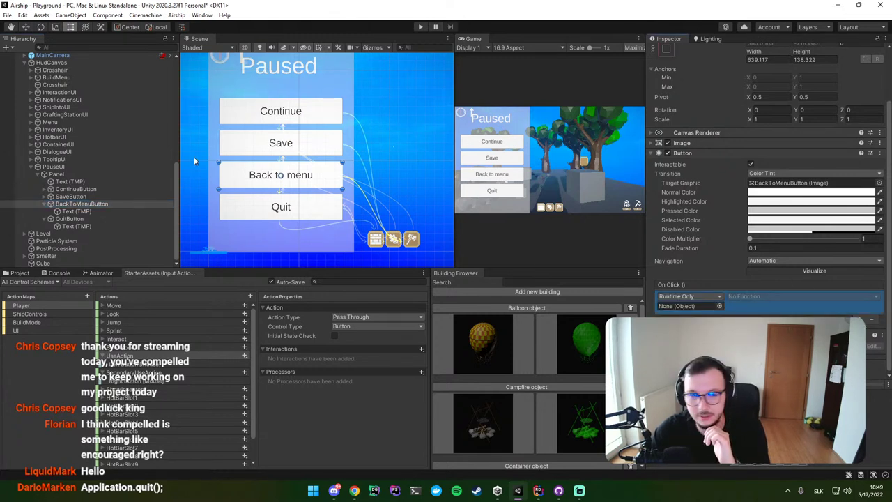
mouse_move(69, 167)
mouse_down()
mouse_move(755, 278)
mouse_move(688, 305)
mouse_up()
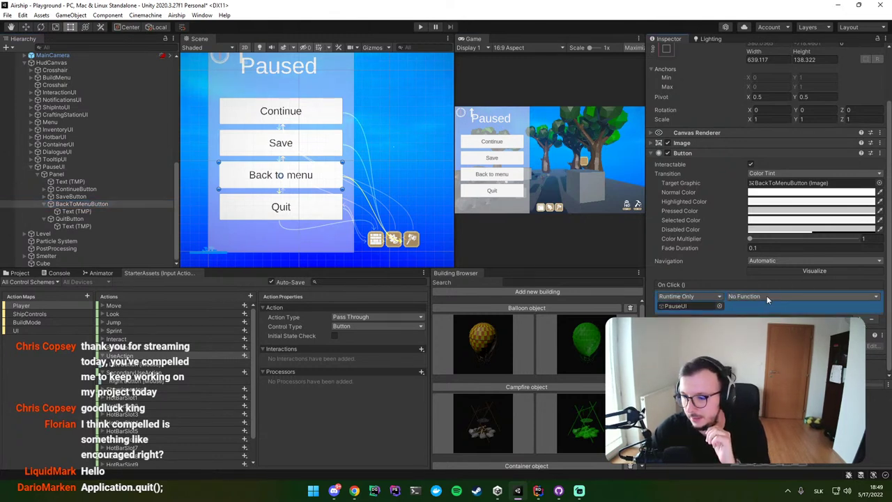
click(750, 296)
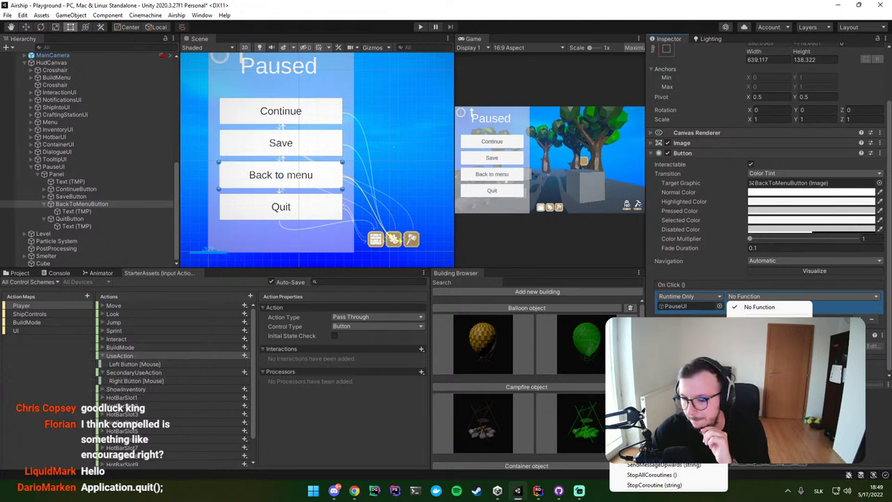
click(666, 323)
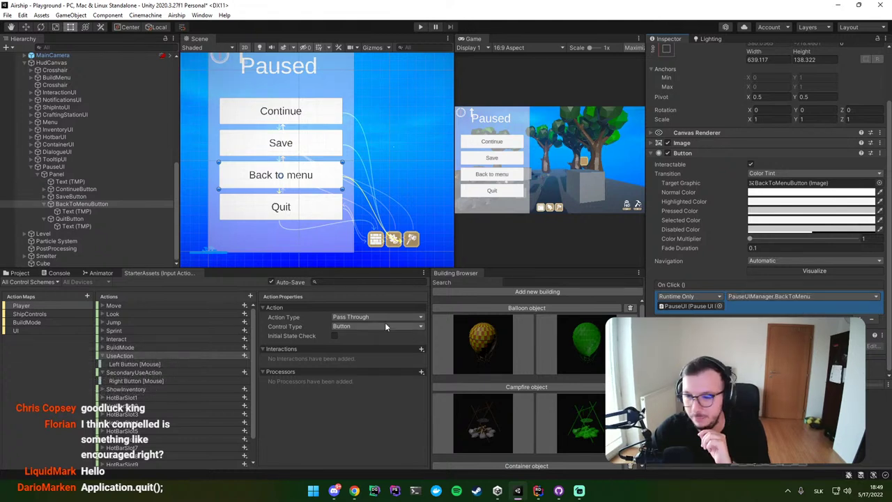
Step: Select QuitButton and start a new On Click entry for it
click(86, 219)
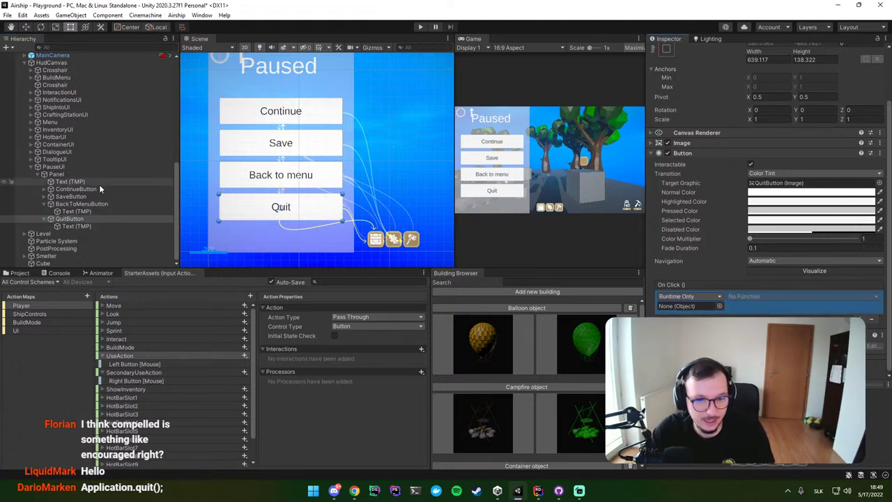
mouse_move(78, 173)
mouse_down()
mouse_move(458, 255)
mouse_move(56, 176)
mouse_up()
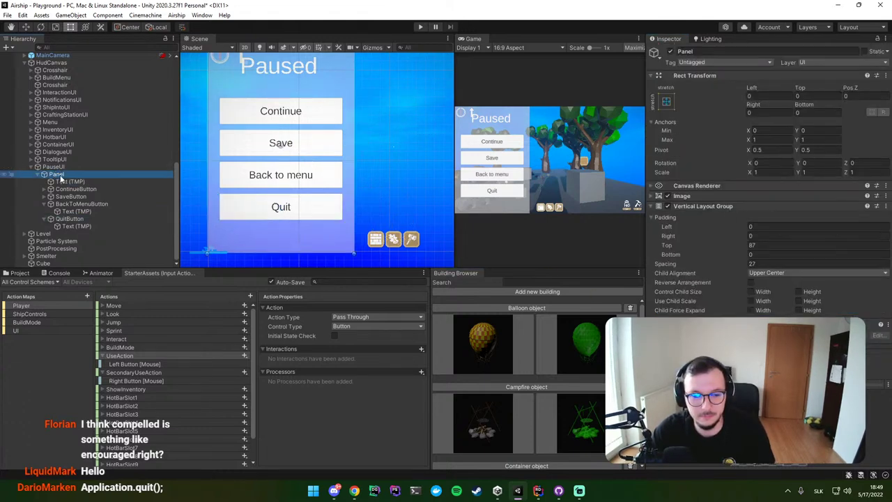
drag(70, 218, 769, 302)
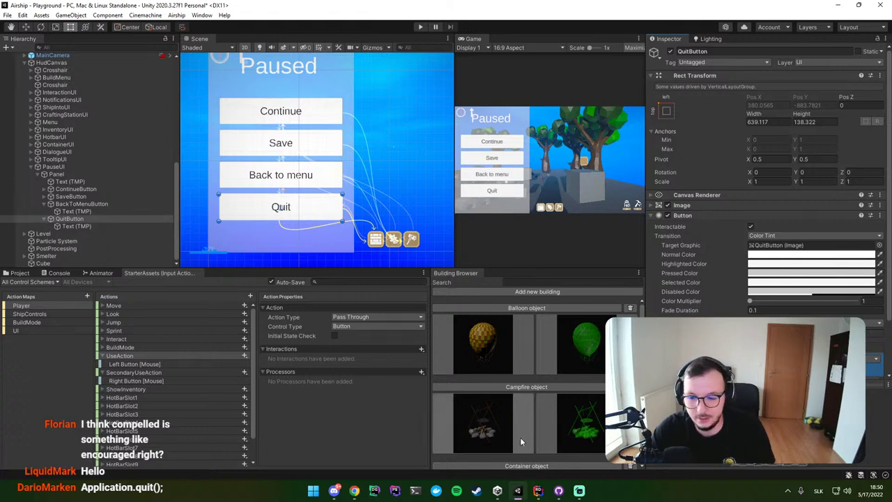
Step: Fill the empty Quit() method with an Application.Quit() call
key(alt+Tab)
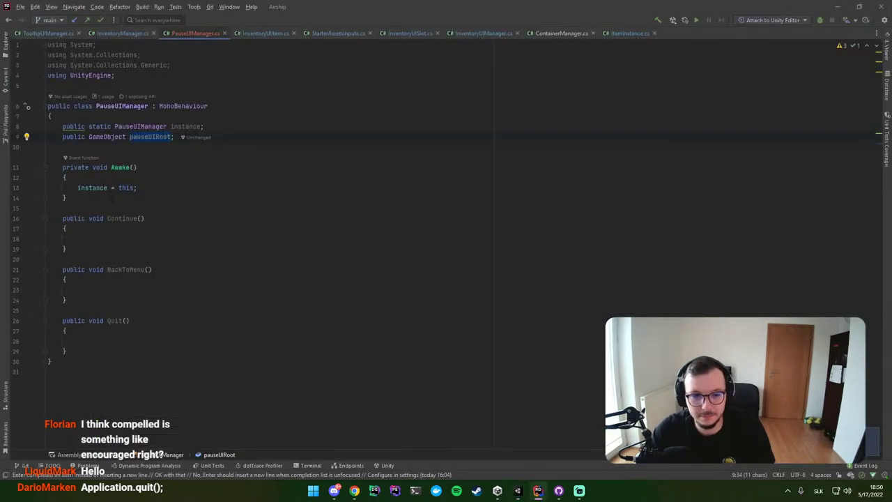
click(108, 340)
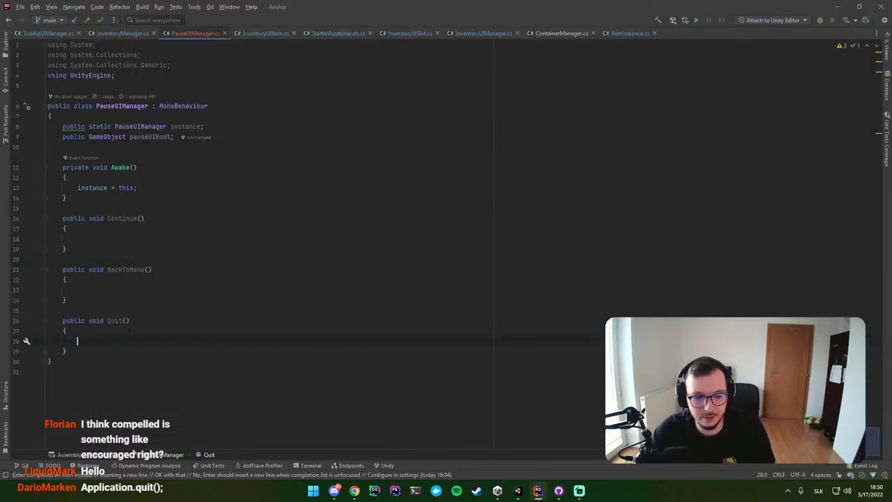
text(App)
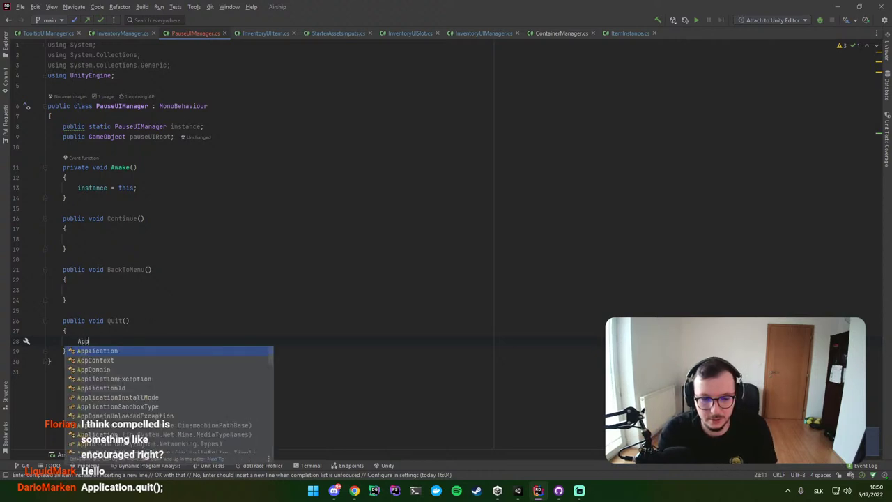
text(lication.q)
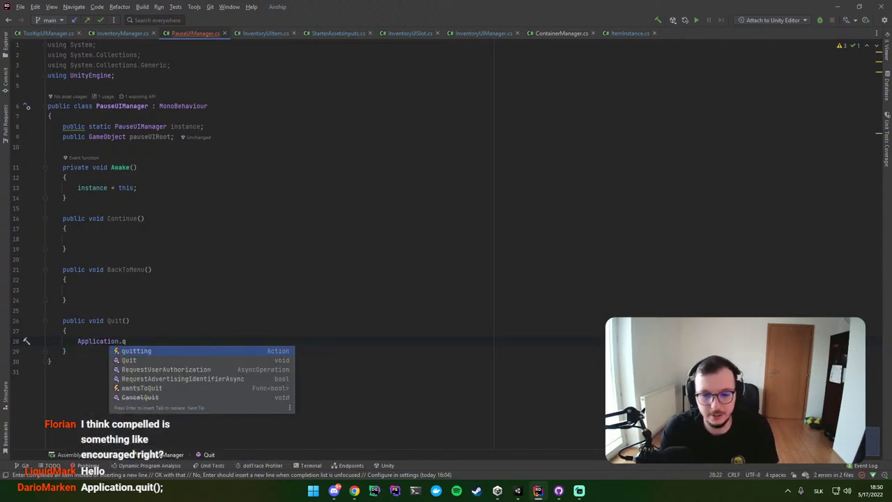
key(Down)
key(Return)
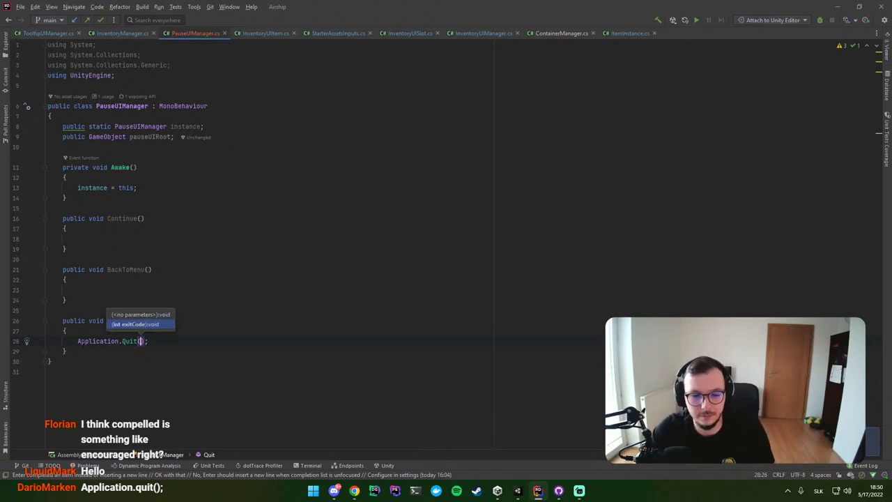
click(206, 341)
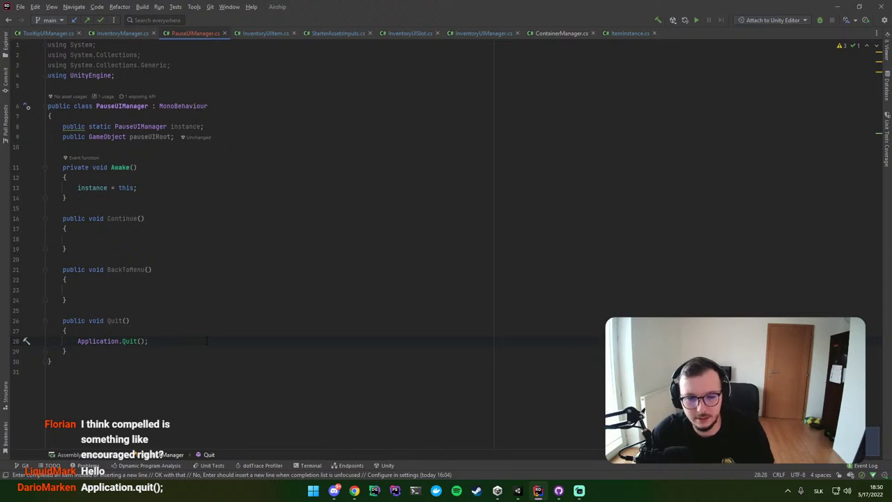
click(93, 290)
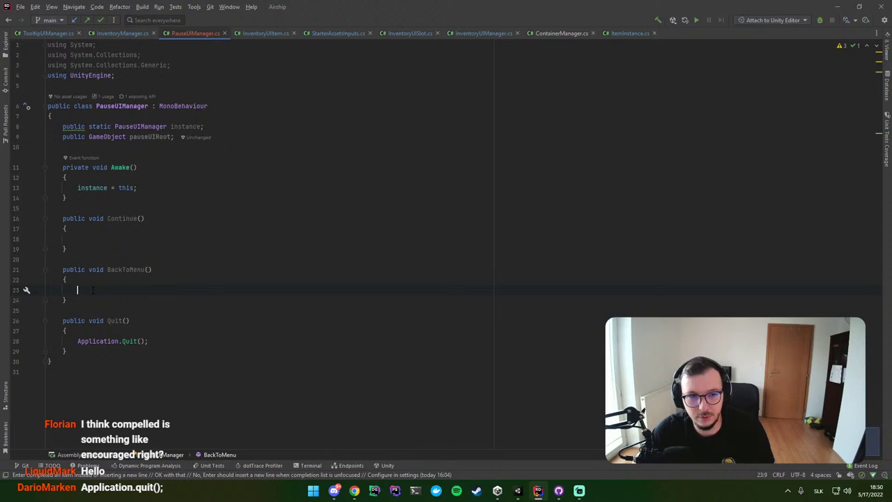
Step: Close extra script tabs, open MainMenuController.cs and copy its LoadScene line
middle_click(252, 35)
middle_click(253, 34)
middle_click(253, 35)
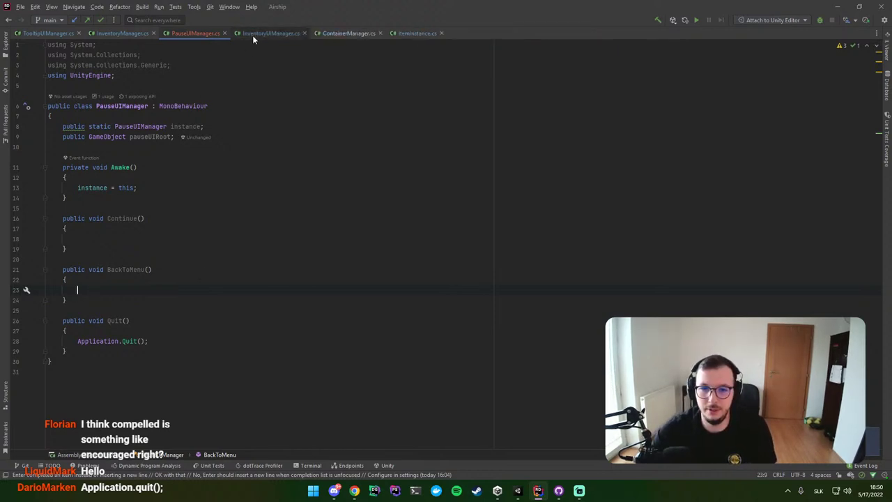
middle_click(252, 35)
middle_click(253, 34)
middle_click(253, 34)
middle_click(128, 34)
middle_click(46, 34)
key(shift)
key(shift)
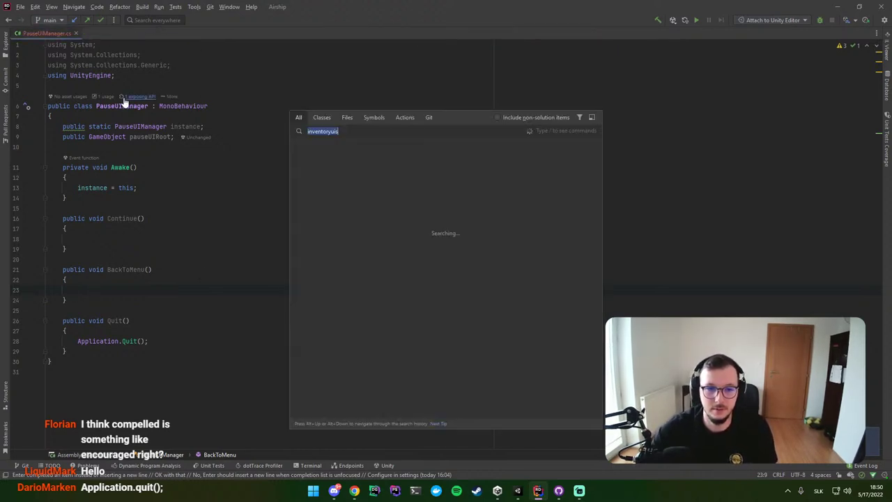
text(menu)
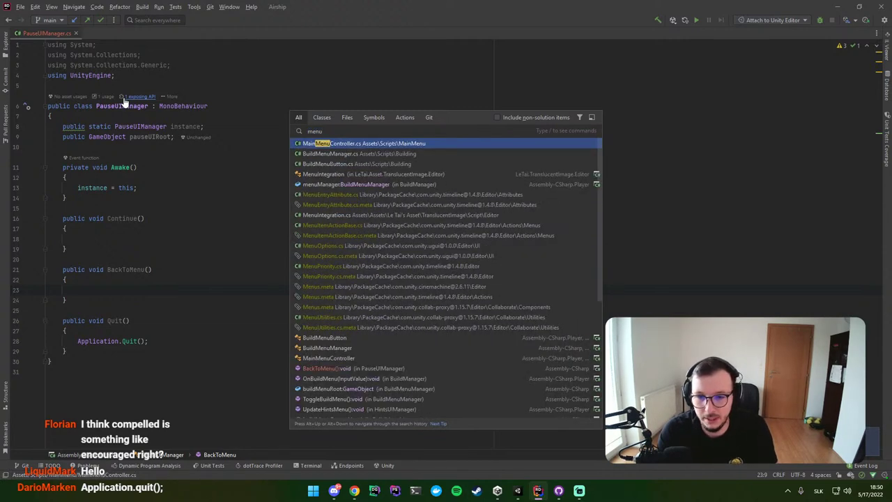
key(Return)
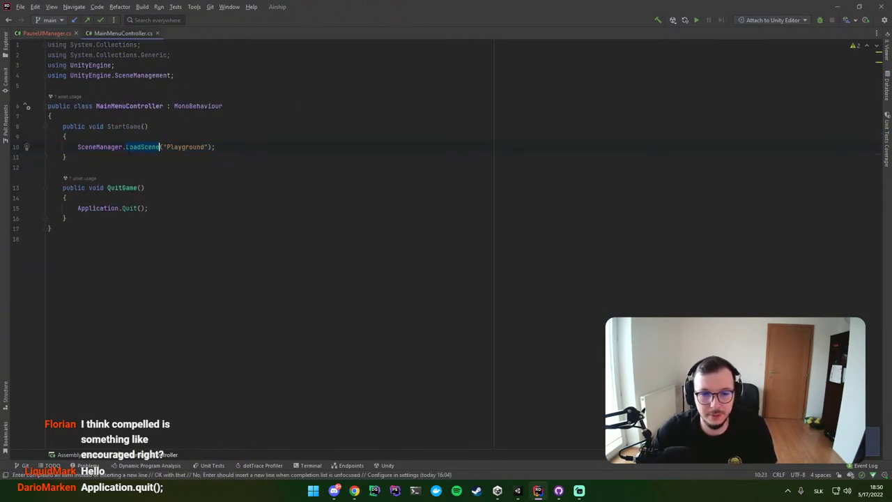
drag(77, 147, 66, 157)
key(ctrl+c)
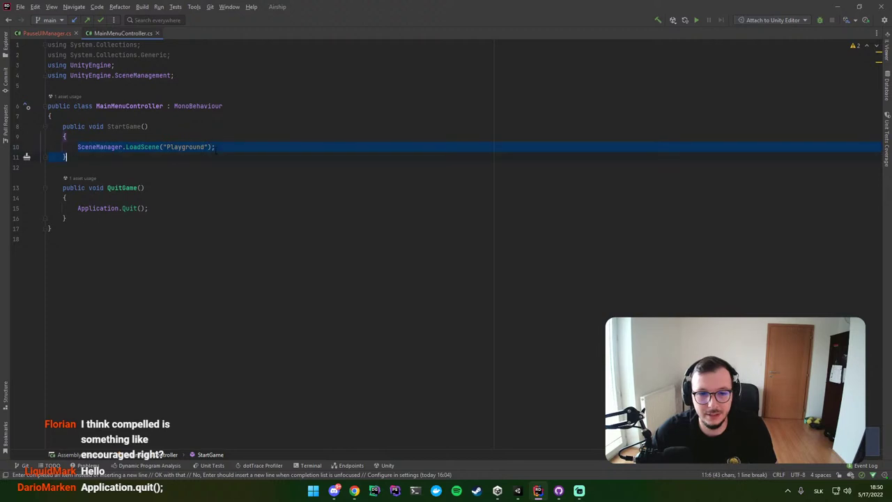
shift+click(216, 147)
Step: Paste LoadScene into BackToMenu, import UnityEngine.SceneManagement and change the scene from Playground to Menu
key(ctrl+Tab)
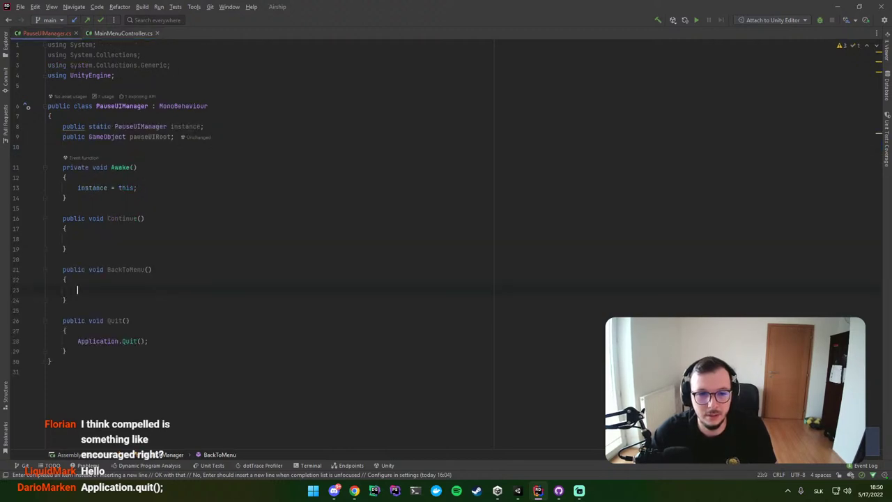
key(ctrl+v)
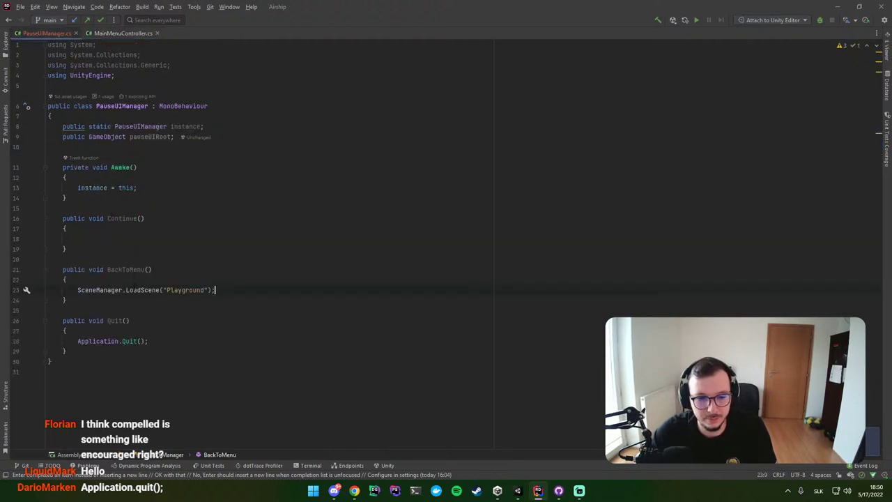
key(alt+Return)
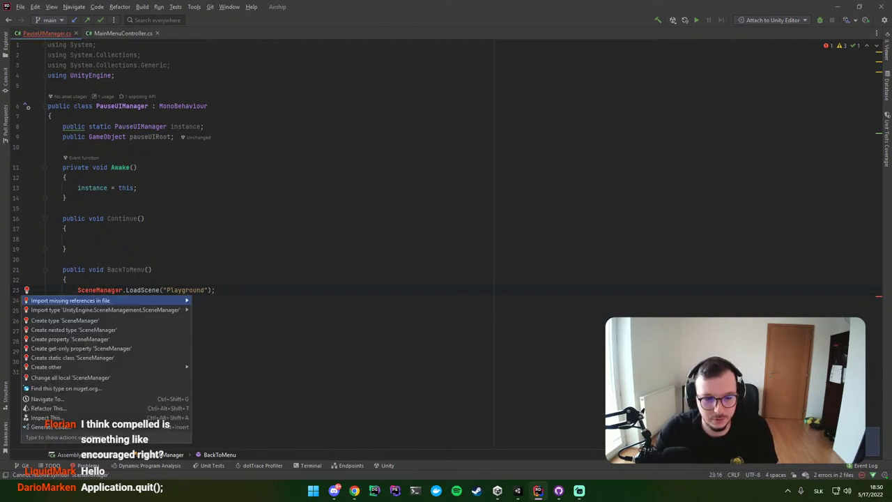
key(Return)
double_click(143, 85)
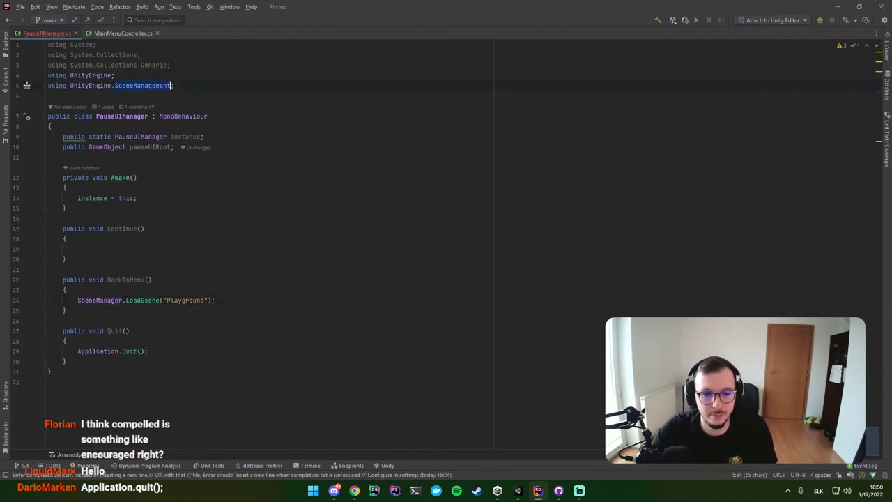
click(206, 300)
key(ctrl+BackSpace)
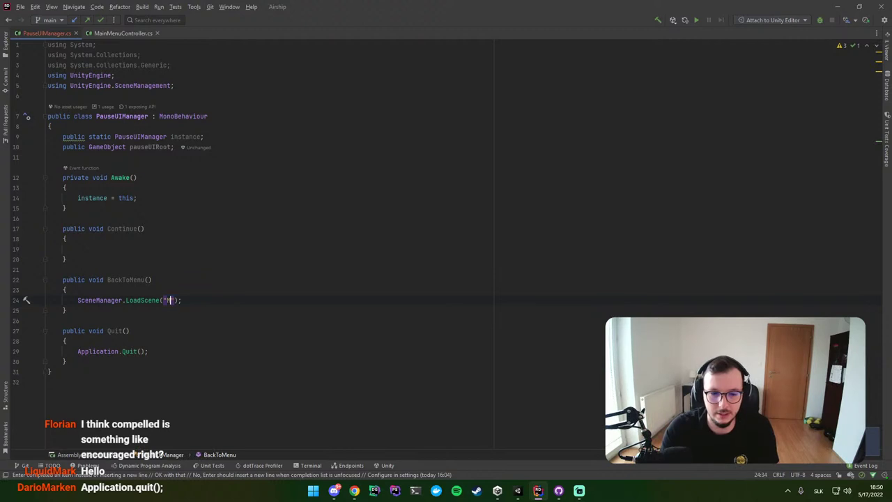
text(Men)
key(alt+Tab)
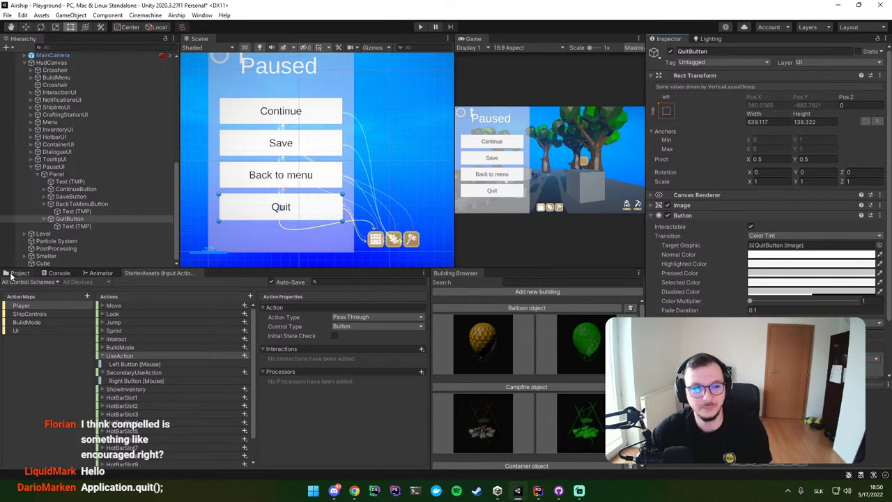
Step: Confirm the Menu scene is in Assets/Scenes, then switch back to Rider
click(18, 273)
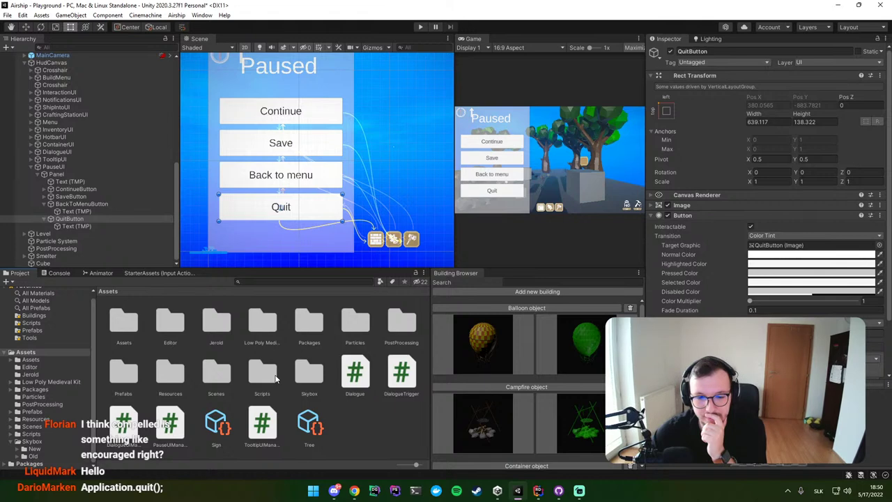
double_click(216, 373)
click(208, 321)
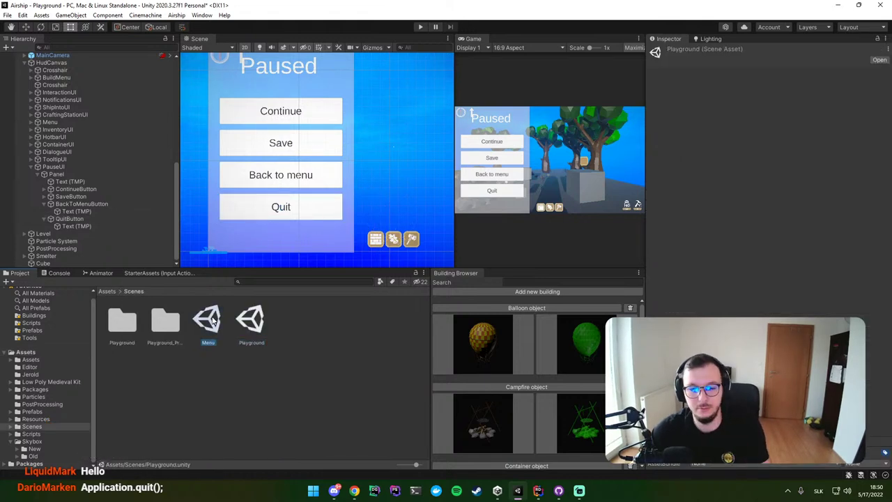
key(alt+Tab)
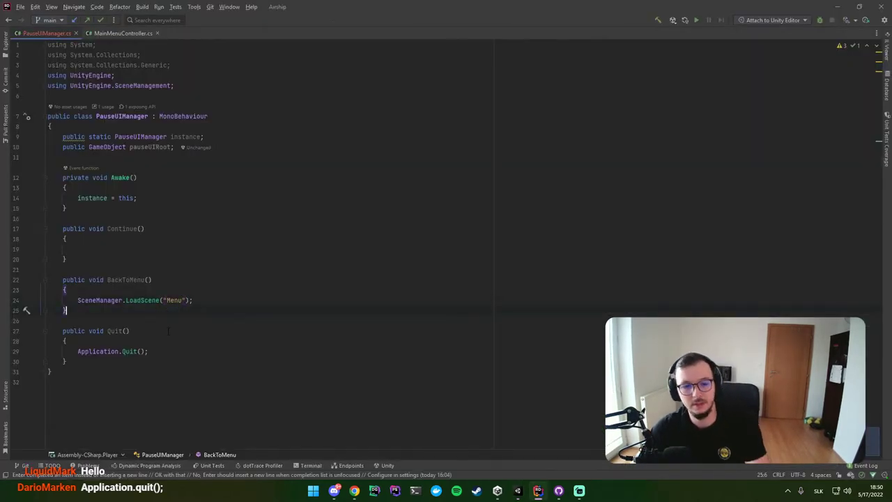
Step: Start Continue()'s body with an assignment to a Time member, first written as Time.deltaTime = 0f
click(126, 248)
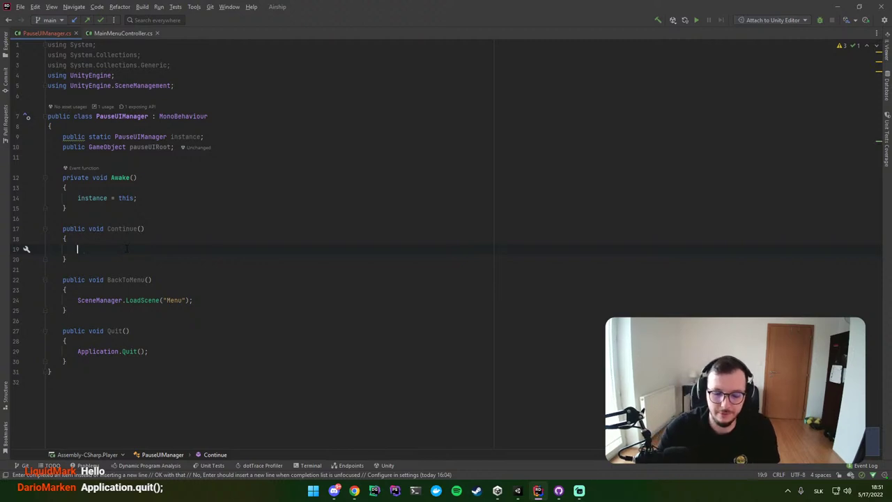
text(Time.)
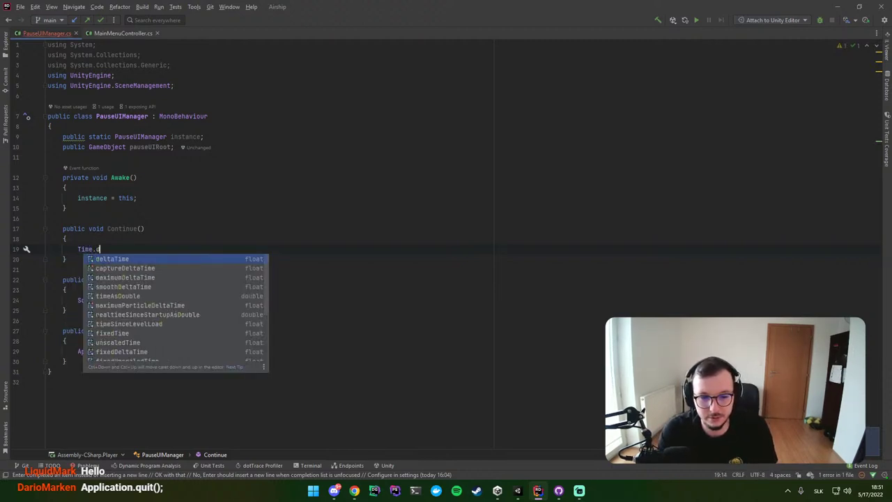
text(de)
key(Return)
text(= 0f;)
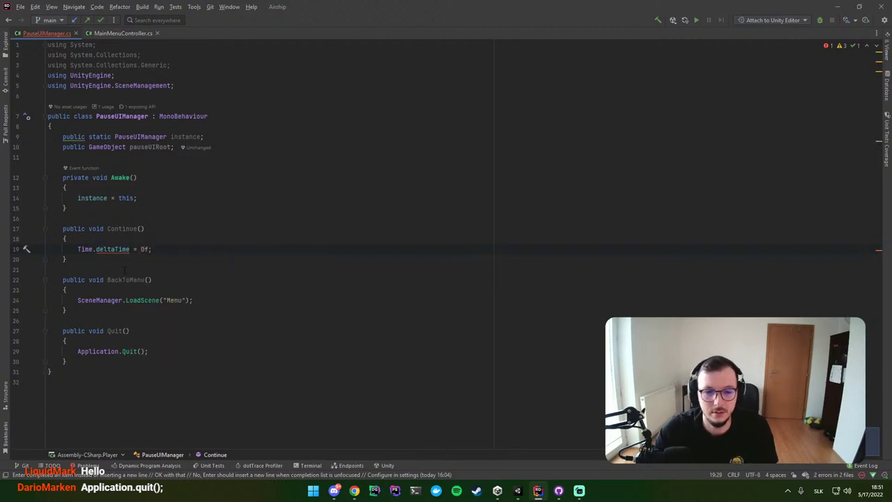
Step: Replace deltaTime with timeScale and select the 0 value for editing
double_click(113, 249)
key(BackSpace)
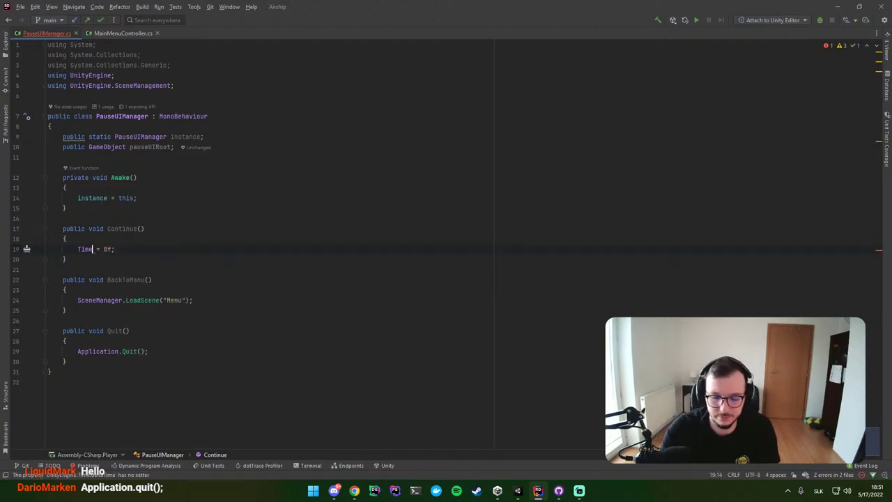
key(ctrl+space)
key(Escape)
key(BackSpace)
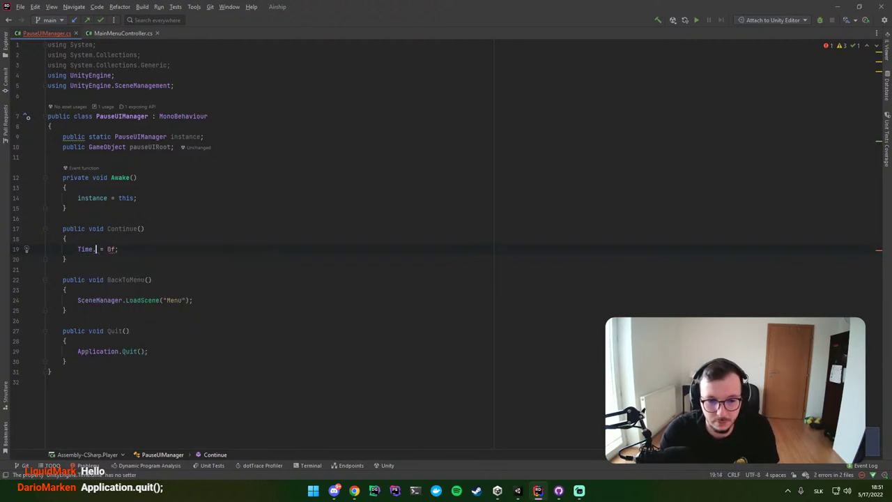
text(.)
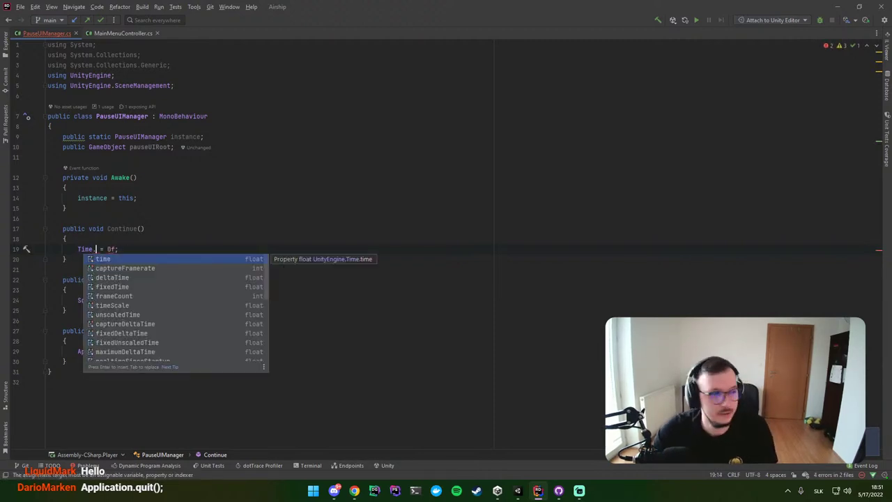
key(Escape)
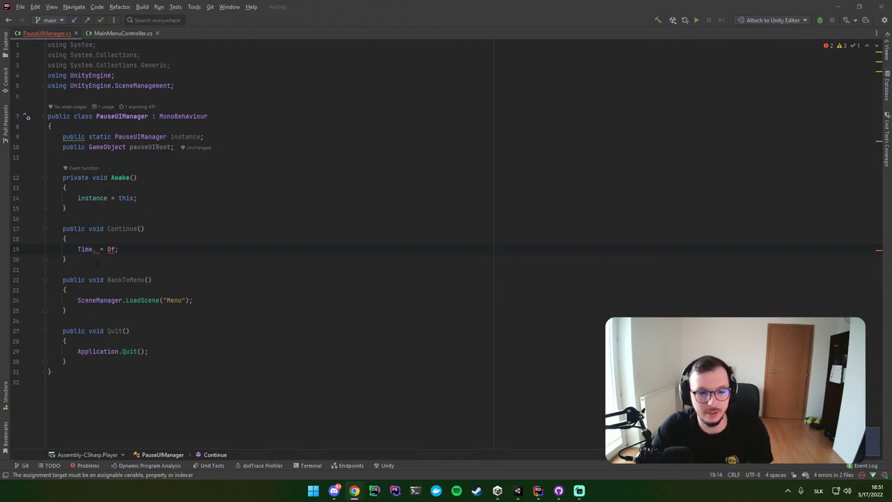
text(time)
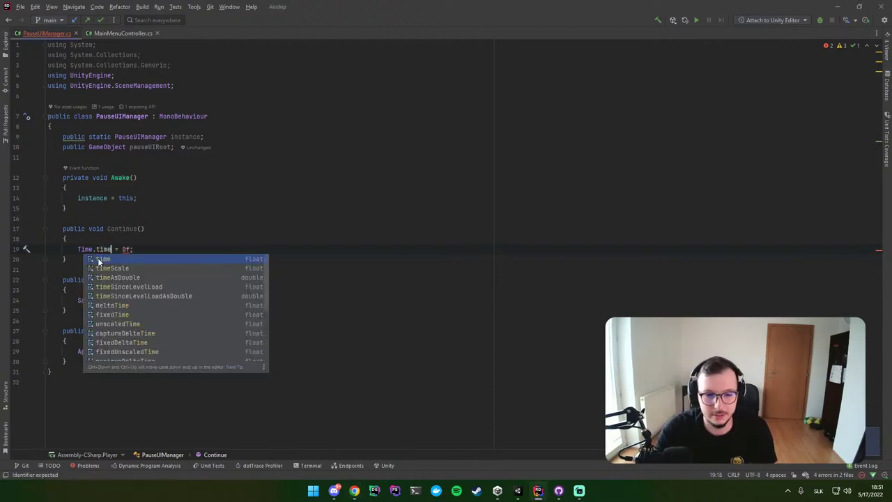
key(Down)
key(Return)
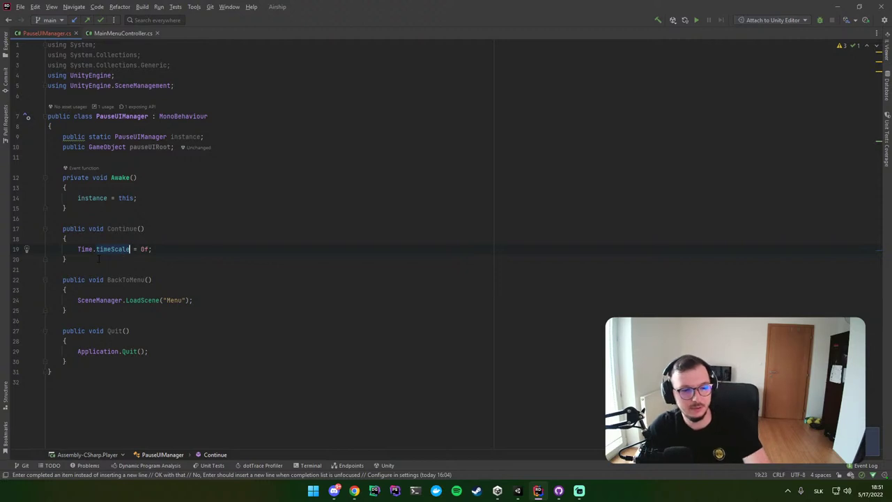
click(185, 259)
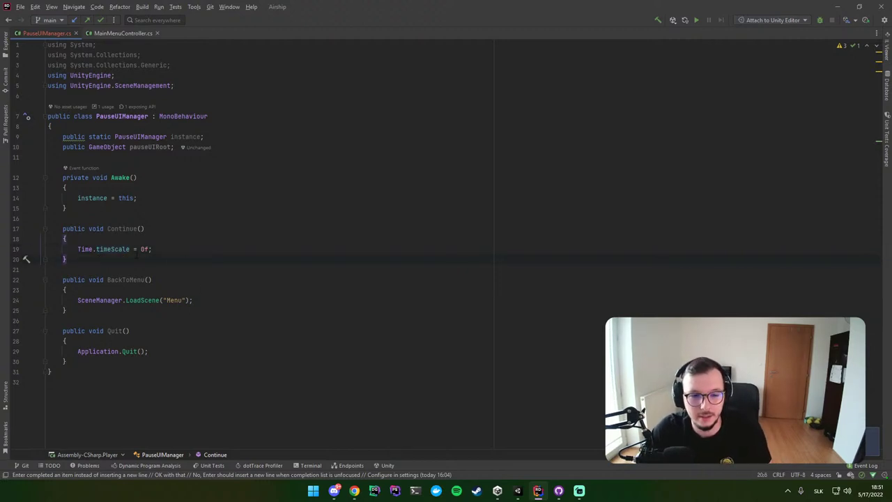
drag(147, 249, 142, 249)
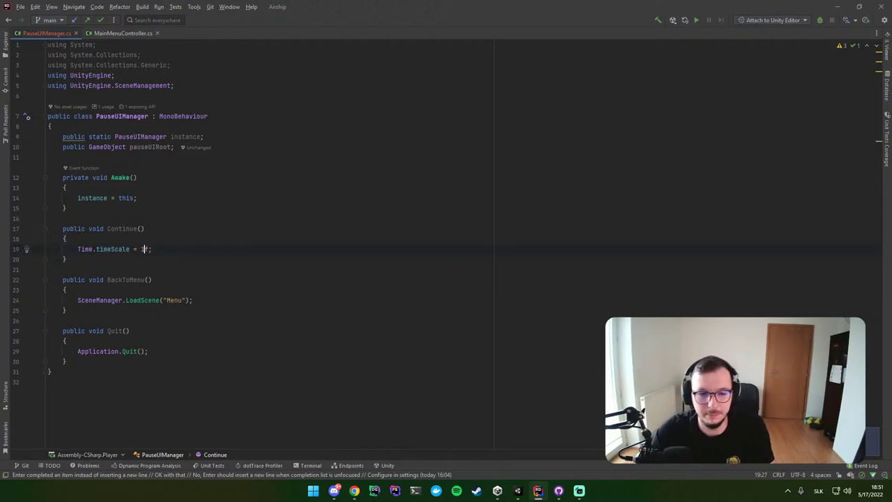
text(1)
Step: Add an empty public void PauseGame() method below Awake()
click(170, 217)
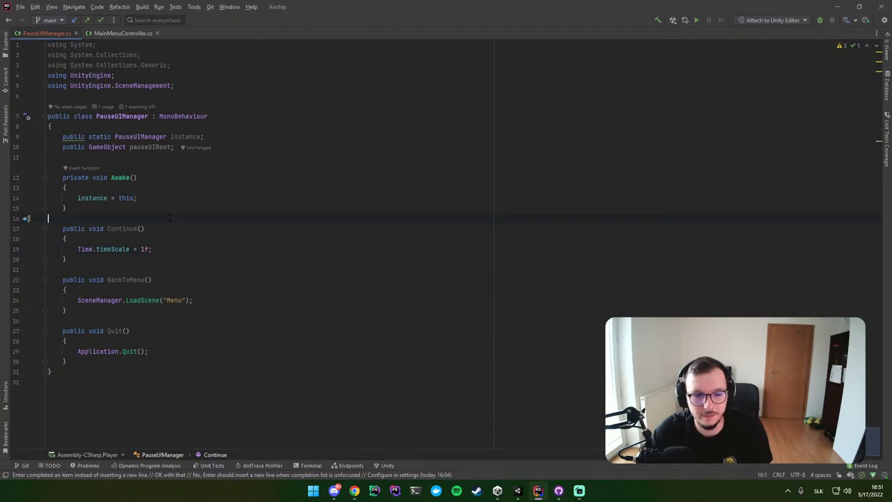
click(165, 200)
key(Down)
key(Return)
key(Return)
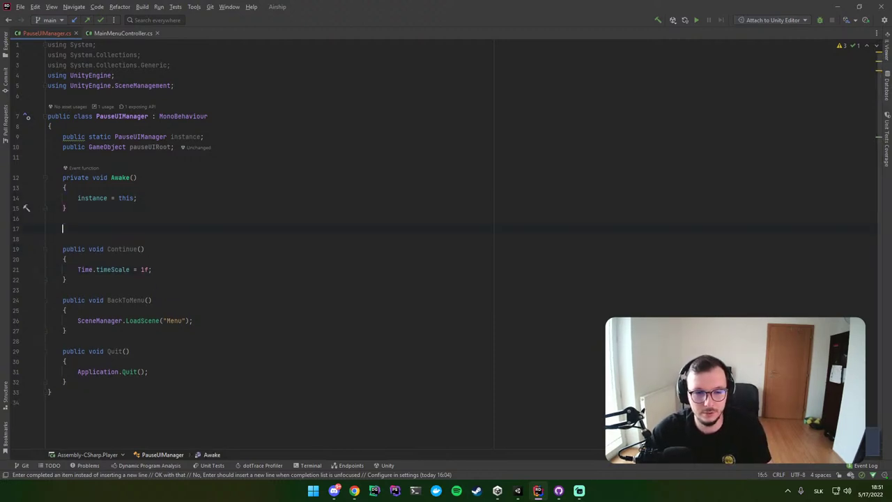
text(p)
key(Return)
text(public v)
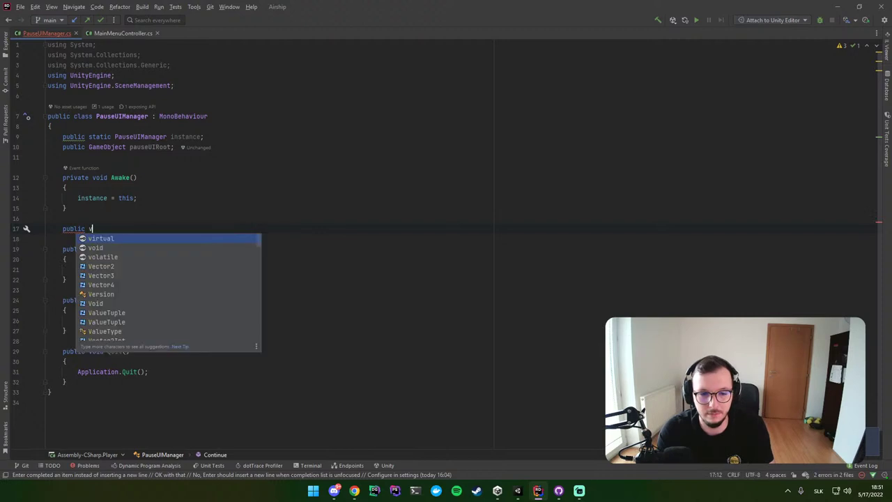
text(oid PauseG)
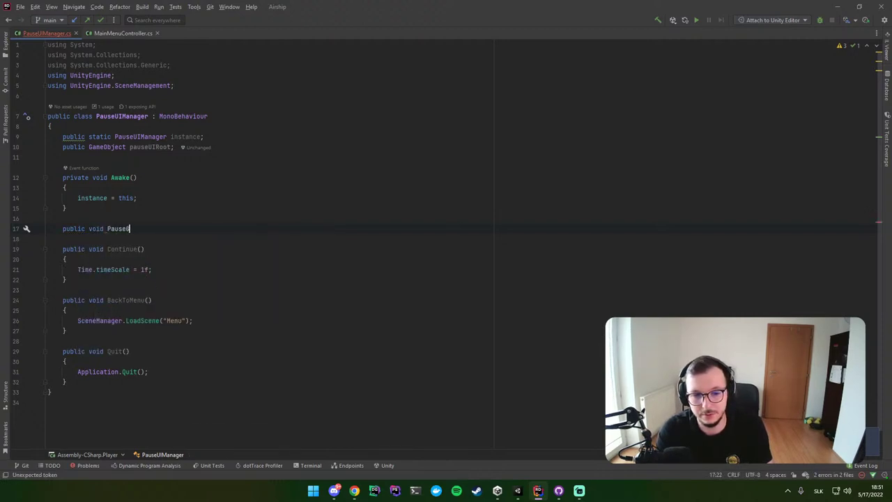
text(({)
key(Return)
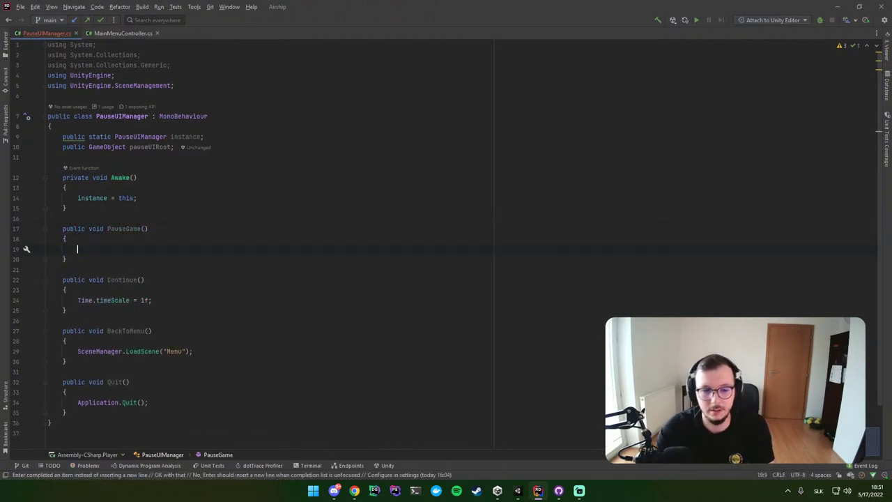
Step: Copy Continue()'s Time.timeScale line into PauseGame()
triple_click(112, 300)
key(ctrl+c)
click(108, 249)
key(ctrl+v)
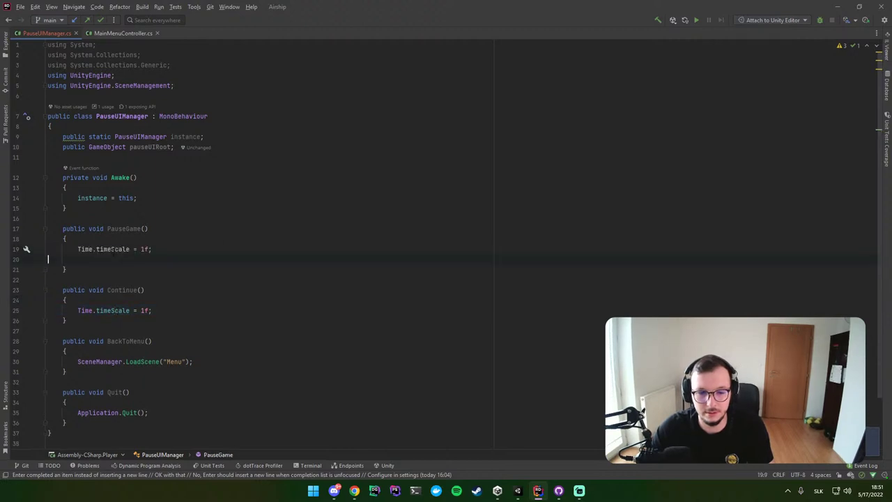
click(143, 249)
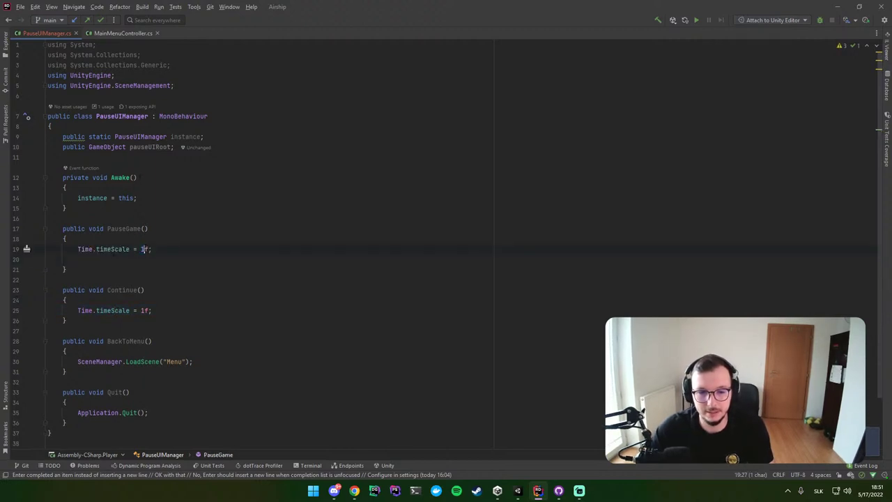
text(0)
Step: Add pauseUIRoot.SetActive(true); to PauseGame() after the timeScale line
double_click(149, 148)
key(ctrl+c)
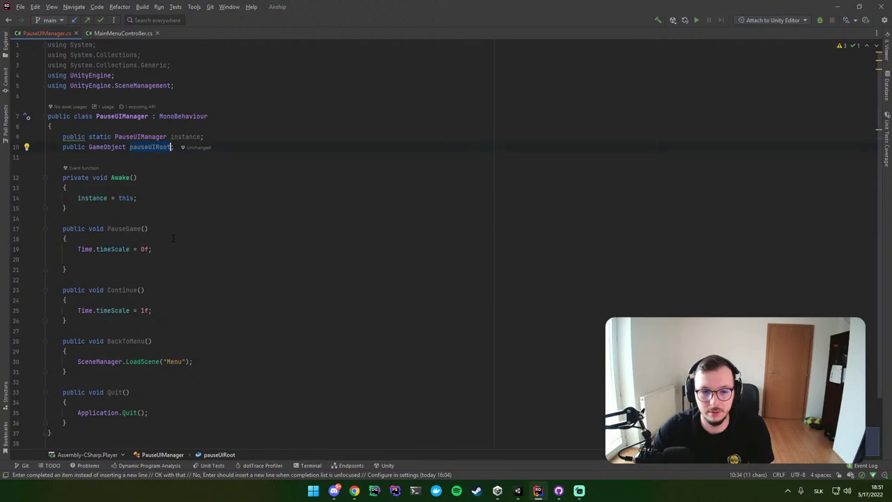
click(152, 249)
key(Return)
key(ctrl+v)
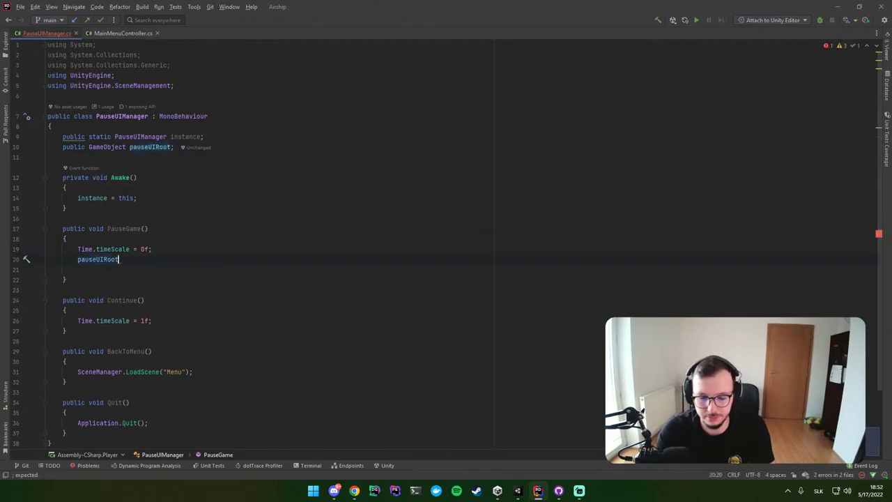
text(.S)
key(Return)
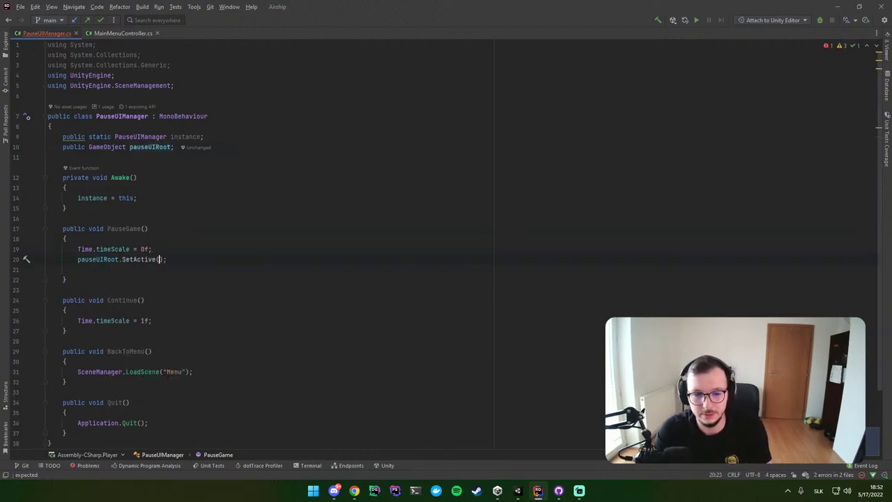
text(tru)
key(Return)
text(;)
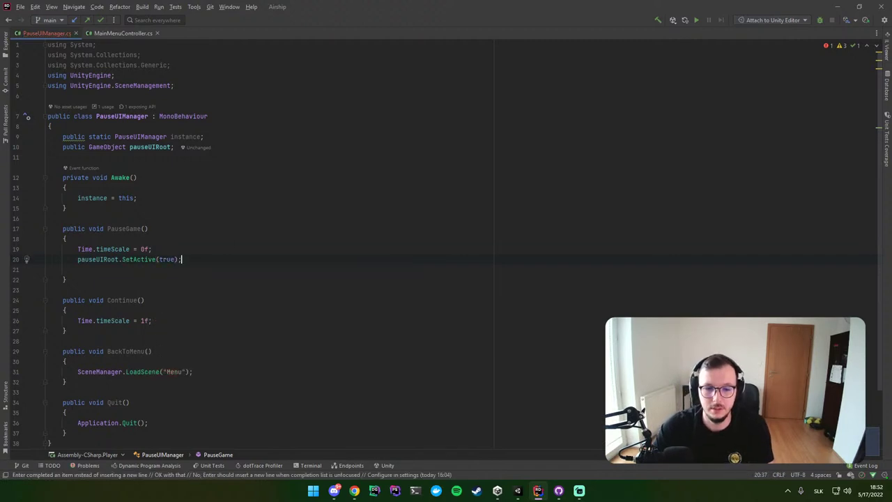
Step: Copy the pauseUIRoot.SetActive(true); line into Continue() and select its true argument
triple_click(150, 259)
key(ctrl+c)
click(152, 321)
key(Return)
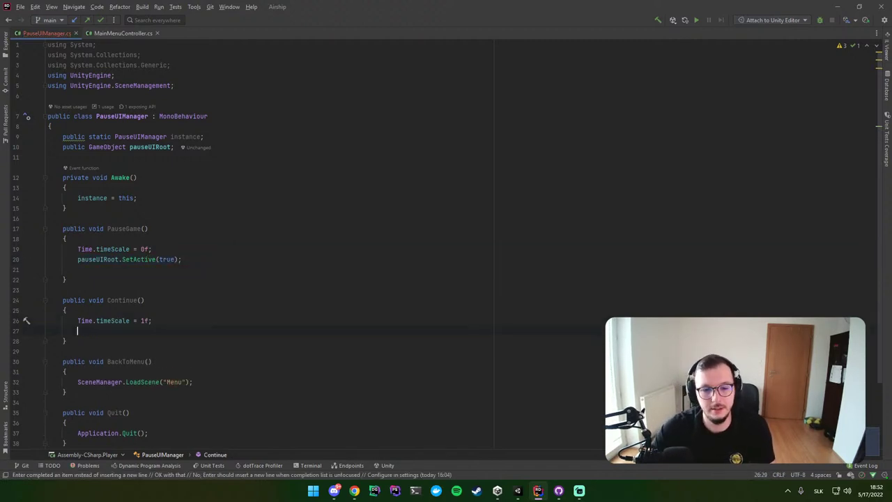
key(ctrl+v)
double_click(168, 331)
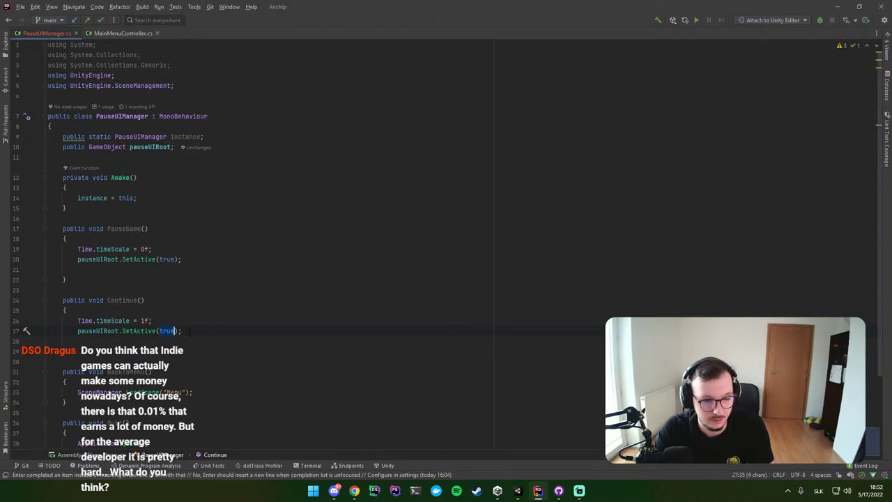
Step: Change Continue()'s SetActive argument to false and delete the blank lines in Continue() and PauseGame()
text(false)
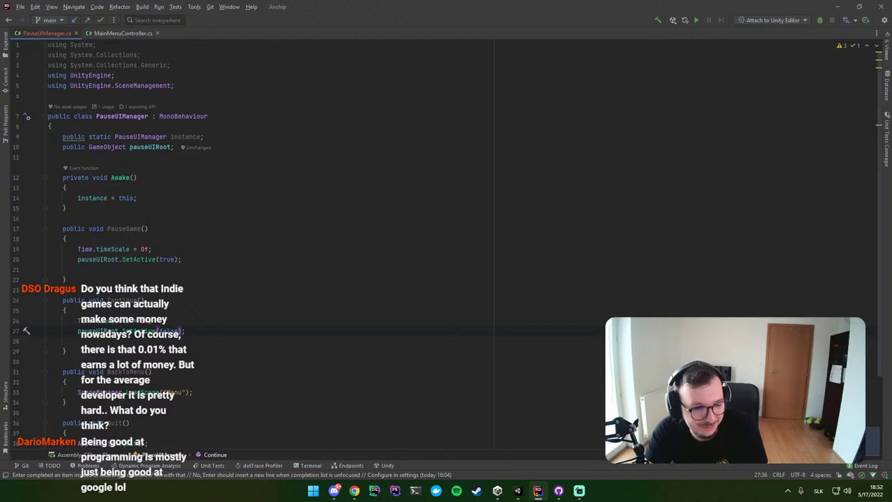
click(48, 341)
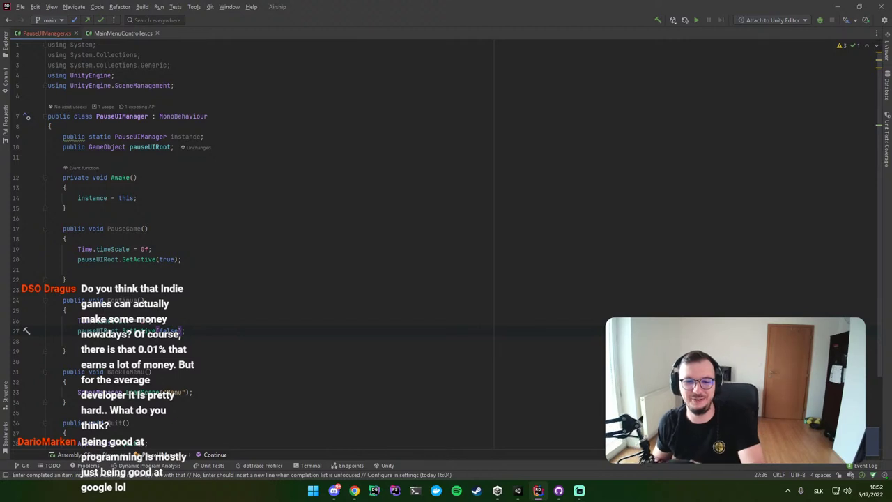
key(BackSpace)
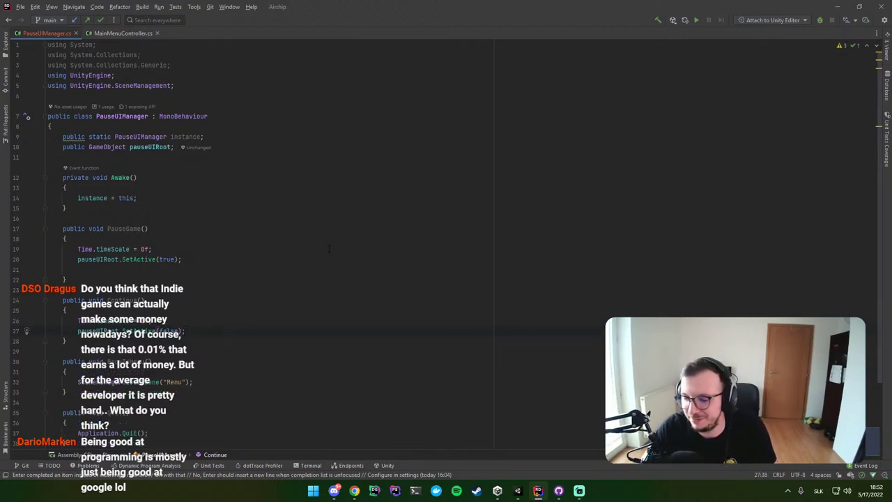
scroll(328, 249, down, 2)
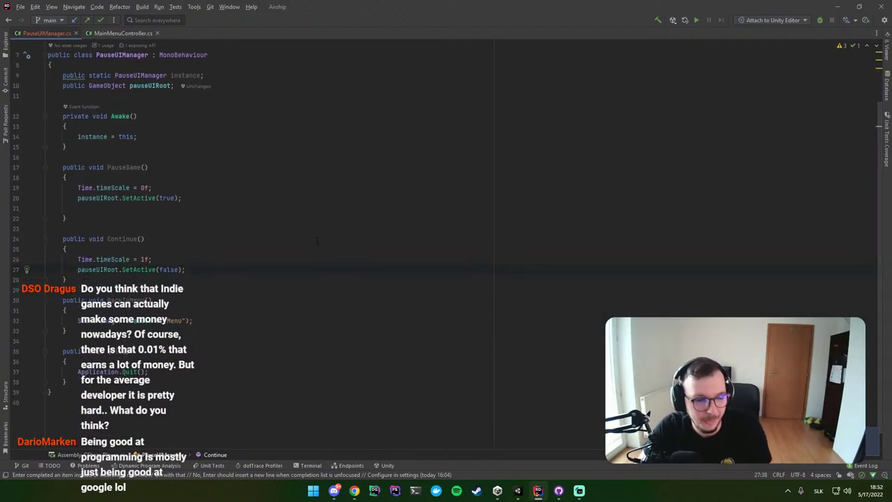
scroll(316, 236, up, 2)
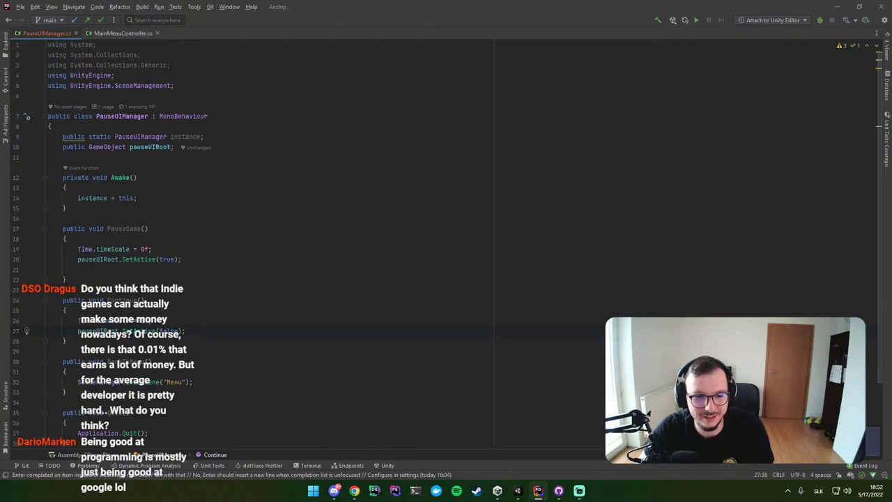
key(BackSpace)
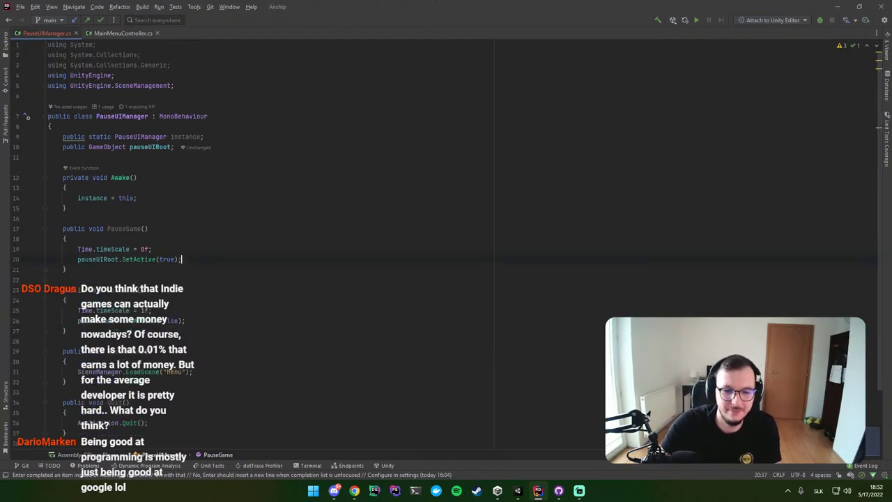
click(204, 308)
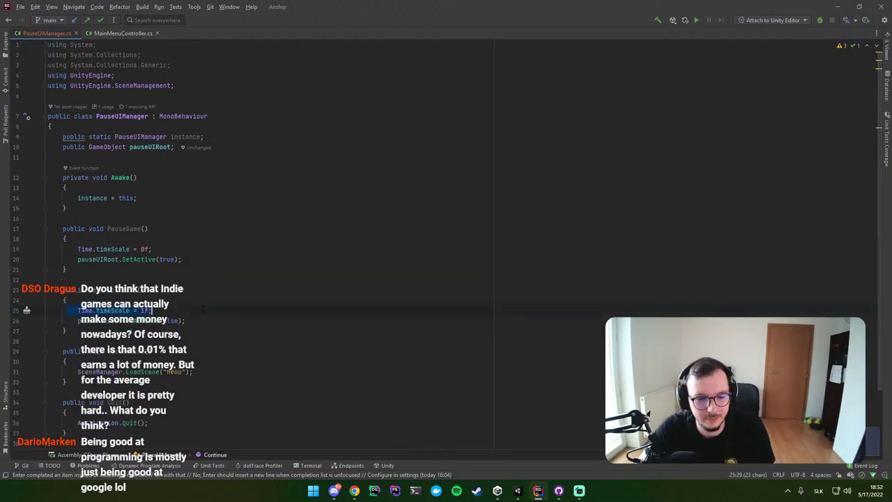
triple_click(129, 320)
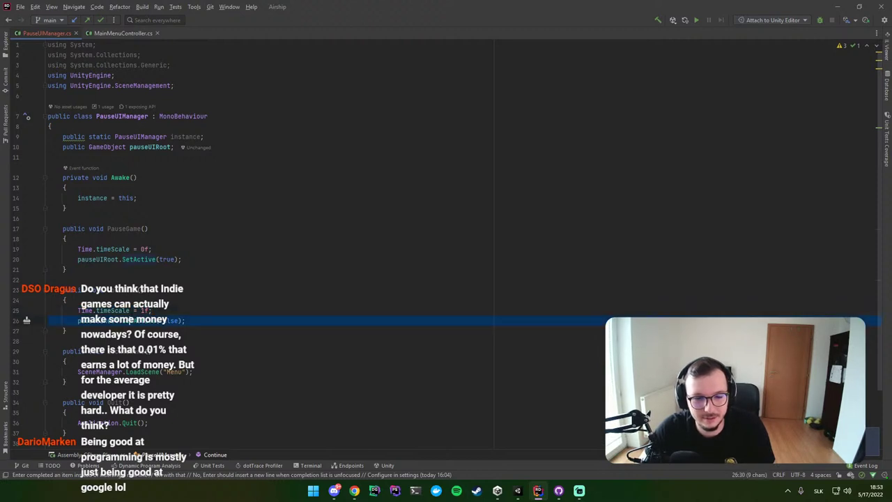
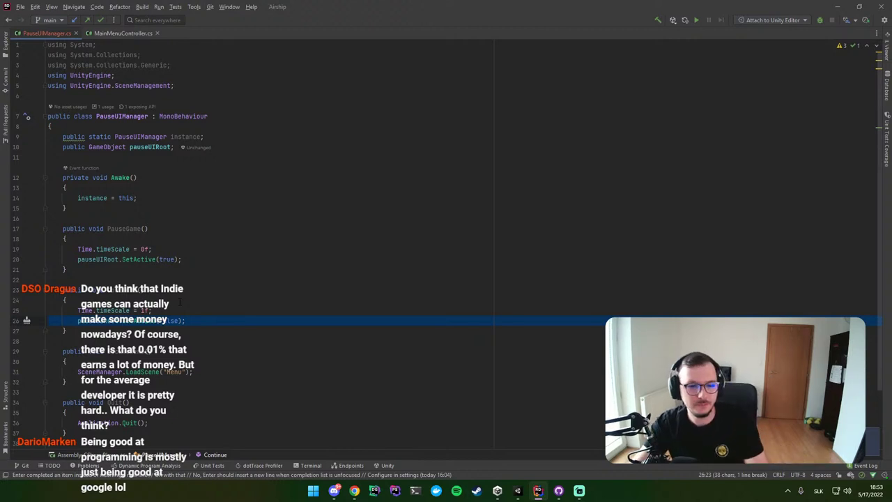
Step: Review the PauseGame and Continue methods in PauseUIManager, then switch back to the Unity Editor
click(179, 259)
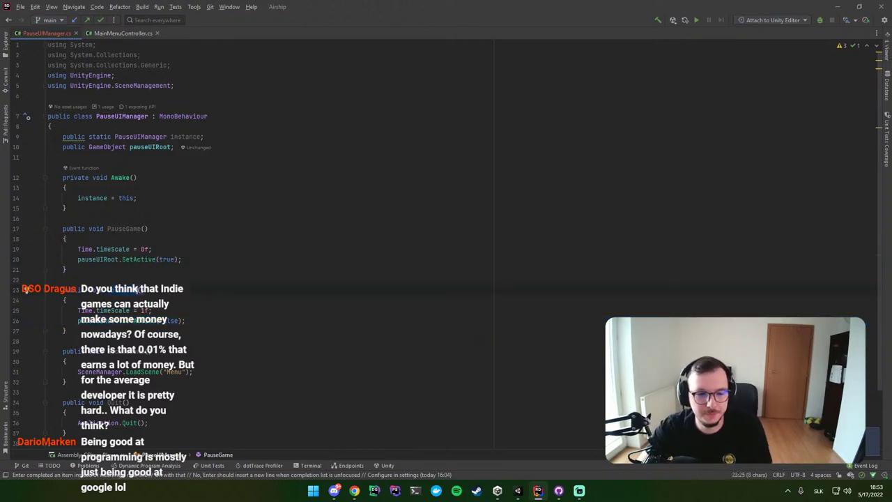
double_click(129, 290)
drag(106, 228, 145, 229)
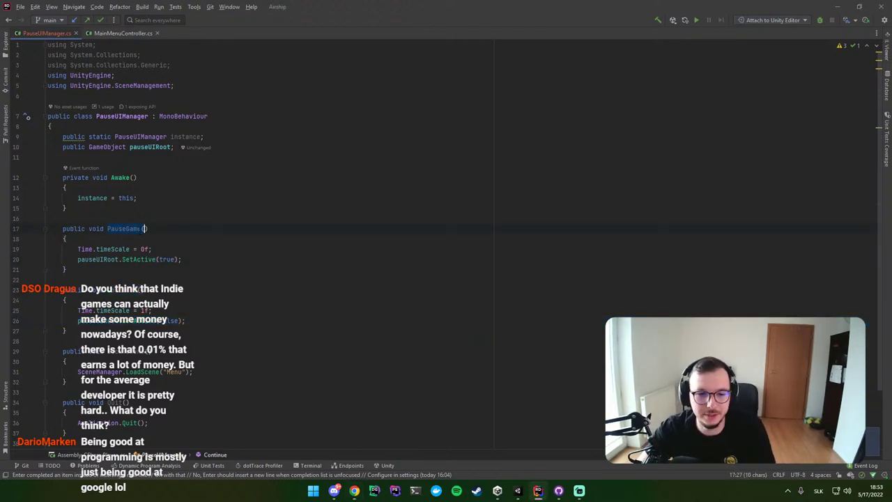
click(518, 490)
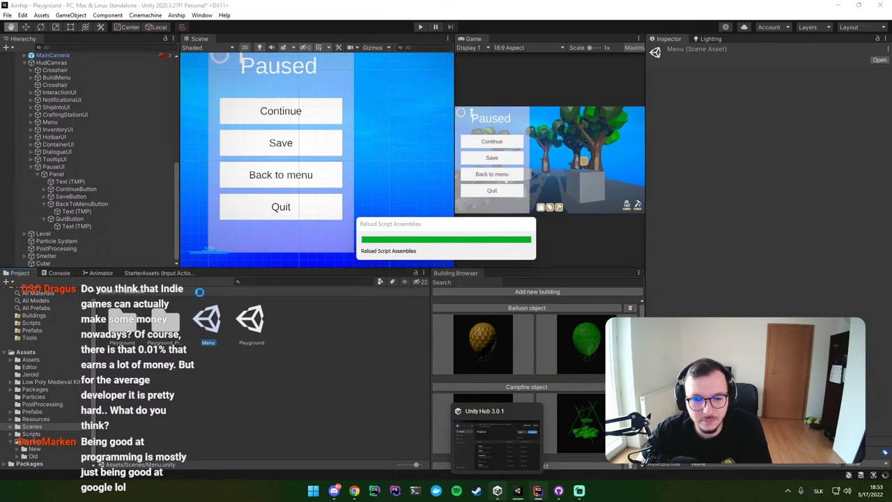
Step: Open the StarterAssets input actions editor and browse the Player map's actions
click(168, 273)
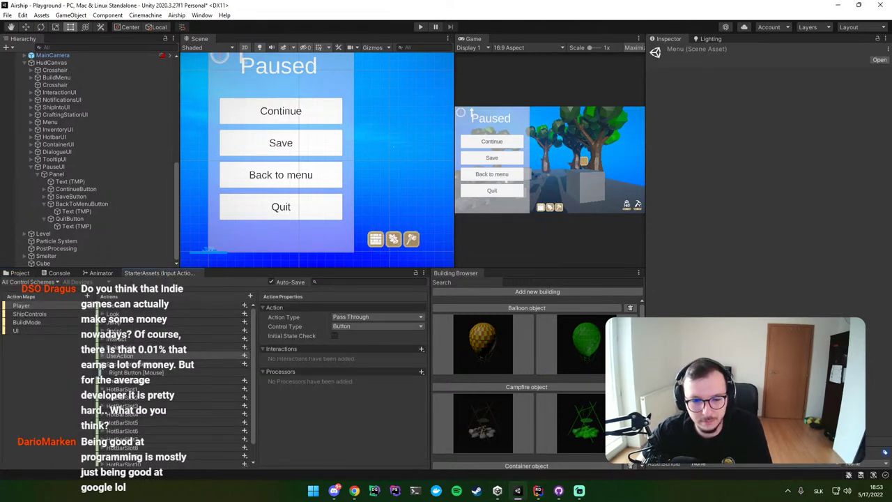
click(102, 357)
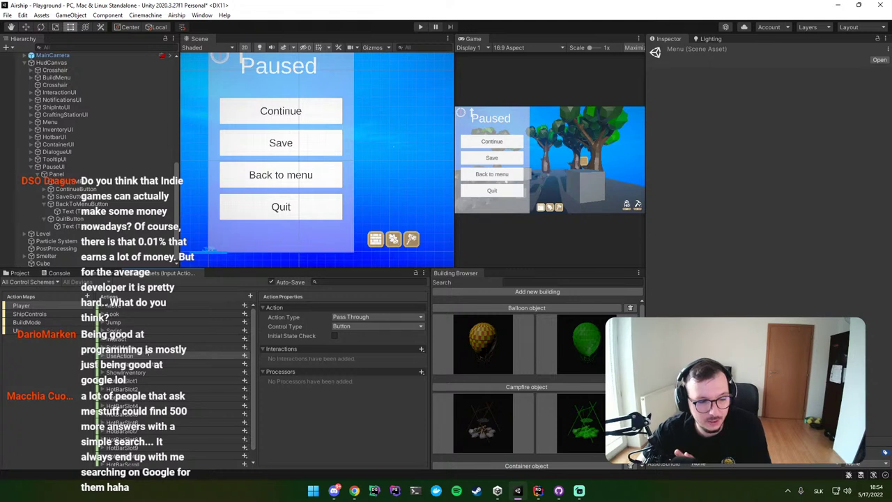
scroll(139, 383, down, 1)
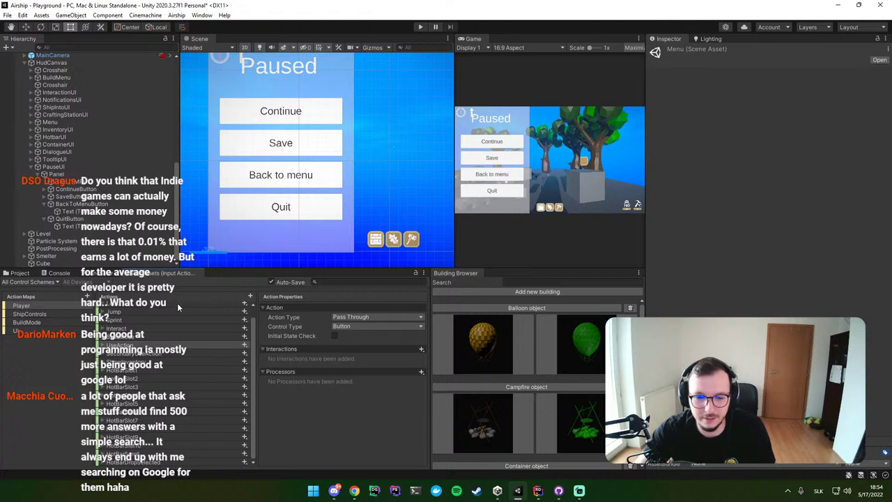
scroll(159, 315, up, 1)
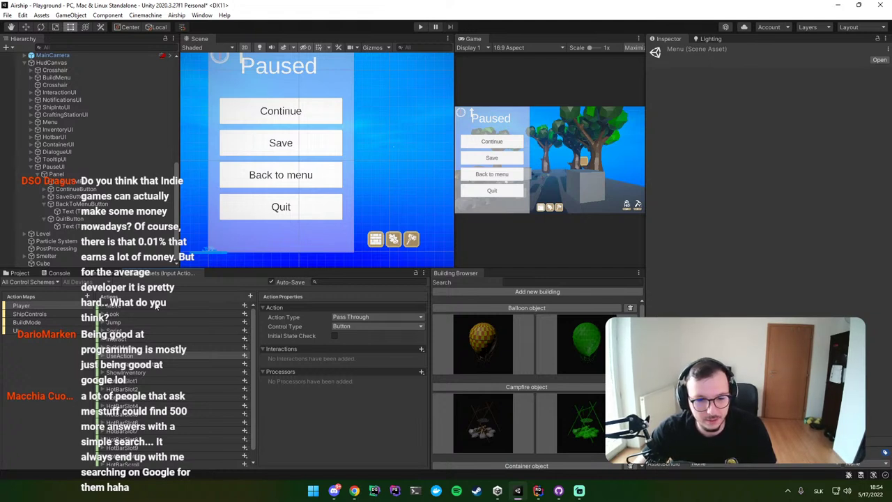
Step: Step down from Jump to the Pause action and expand it to show its binding
click(147, 322)
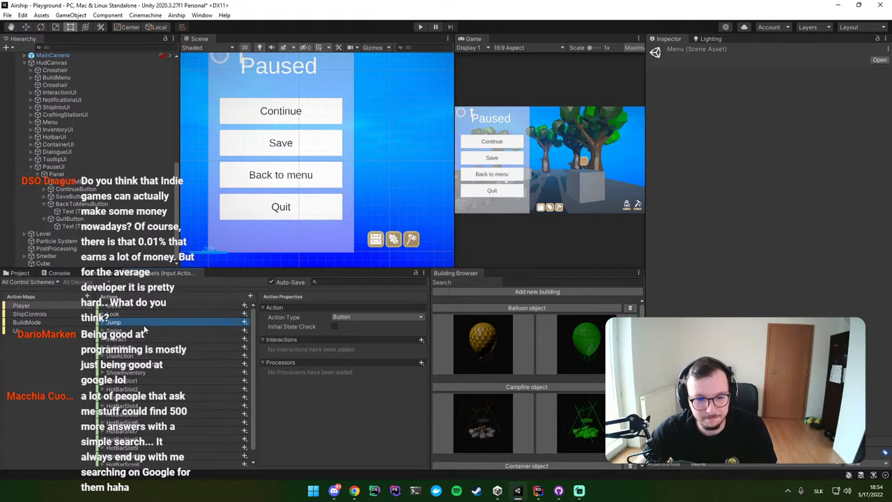
click(145, 330)
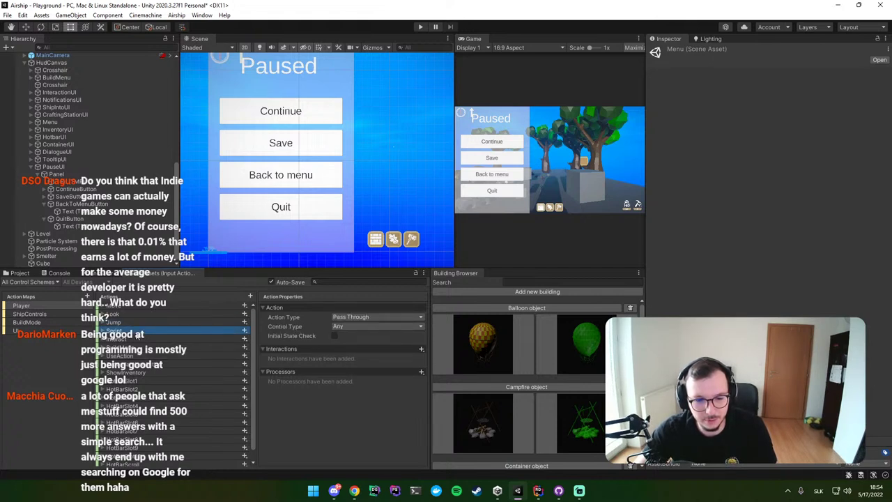
click(145, 339)
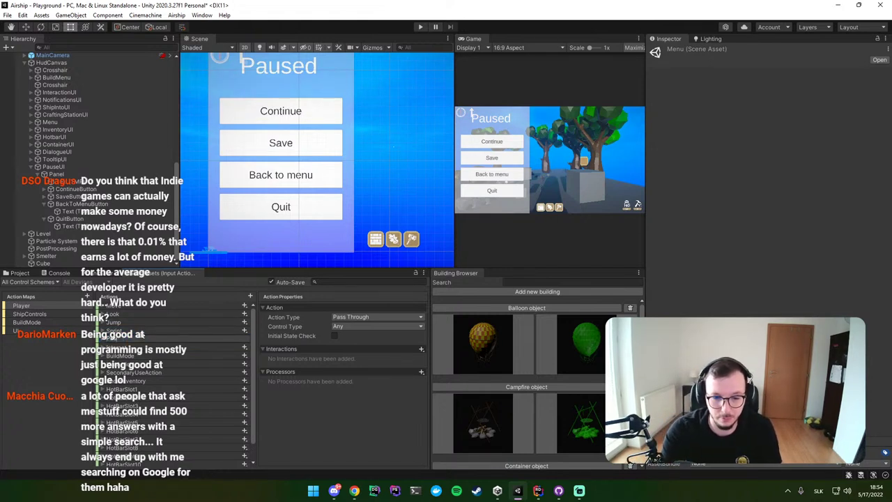
click(144, 339)
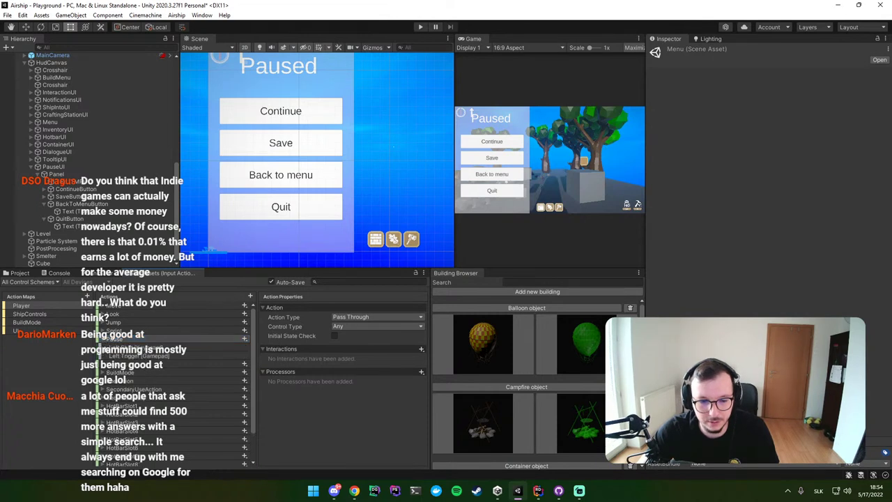
click(102, 339)
click(120, 356)
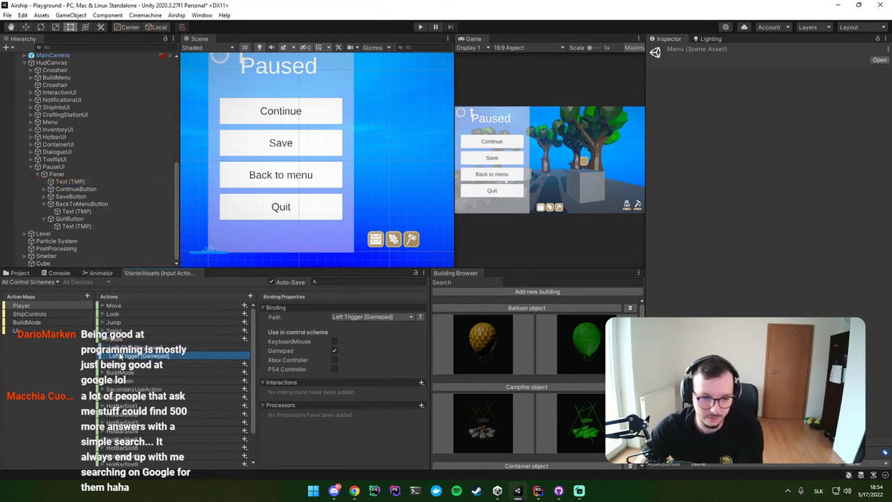
Step: Rebind the Pause action's binding path to P [Keyboard] using Listen
click(139, 348)
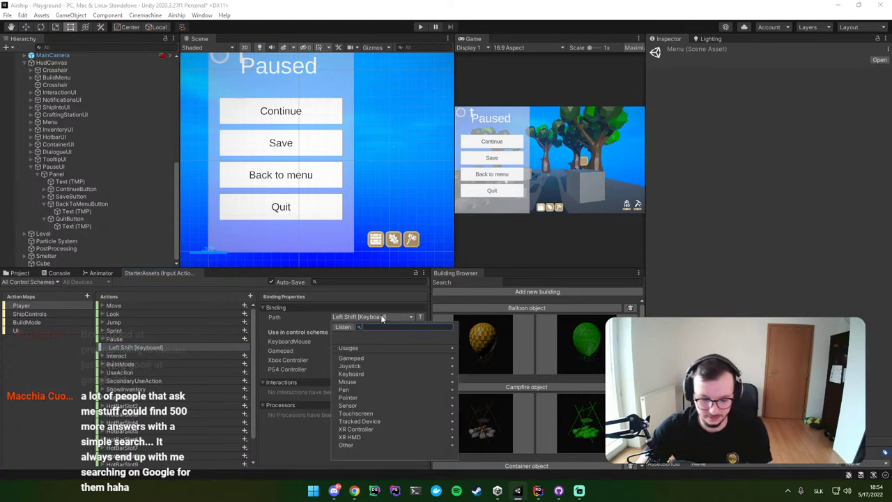
text(P)
key(BackSpace)
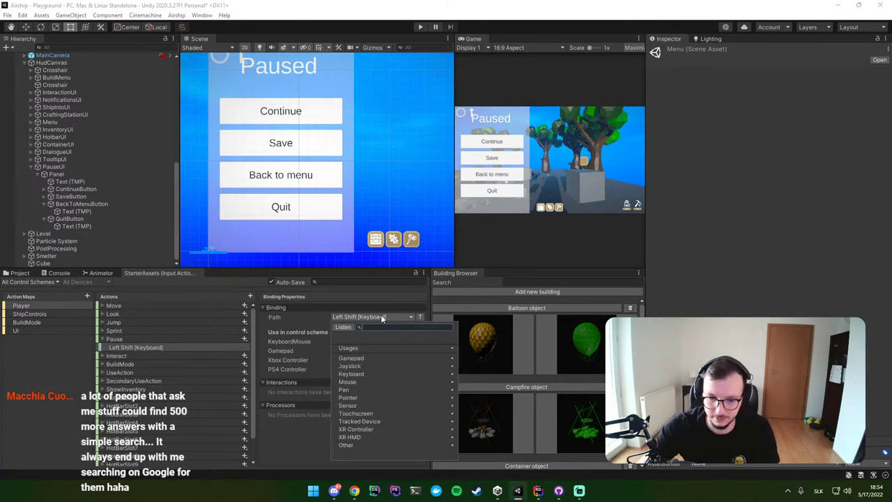
click(343, 327)
key(shift)
key(p)
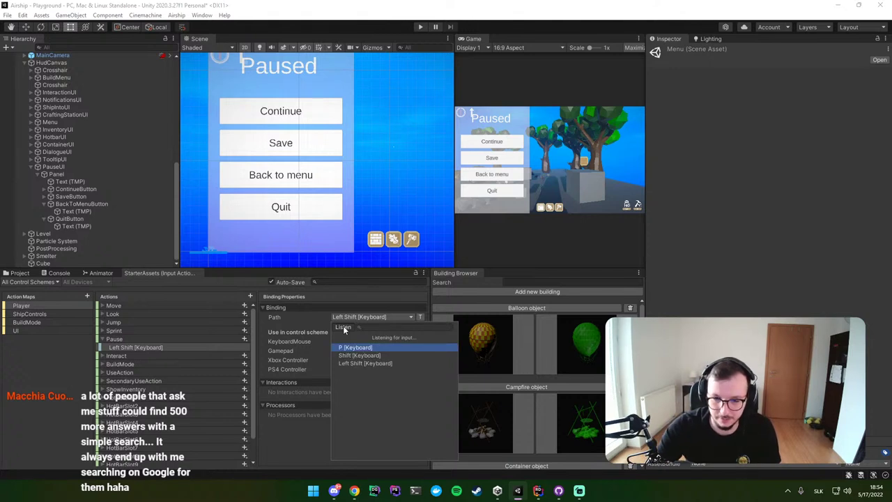
click(352, 347)
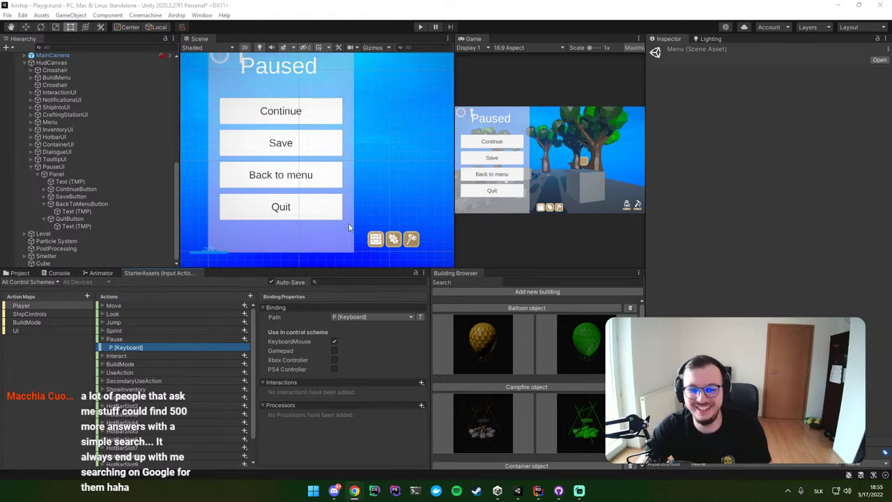
Step: Select the pause menu Panel in the Hierarchy, then open Rider's Search Everywhere
scroll(356, 179, down, 2)
scroll(345, 178, down, 2)
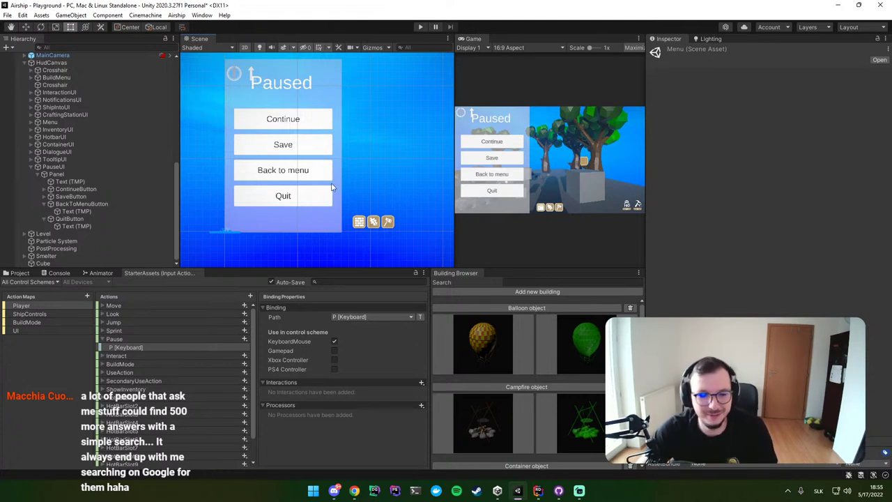
click(50, 203)
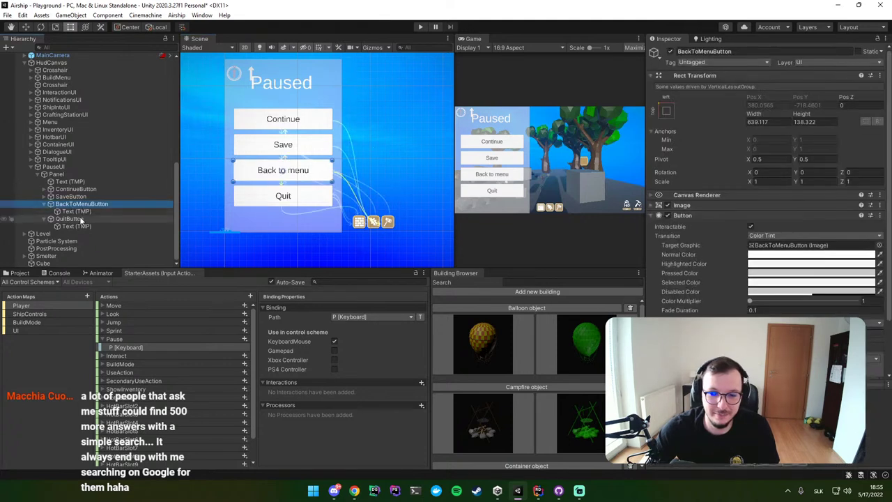
key(Up)
key(Up)
key(Up)
key(Up)
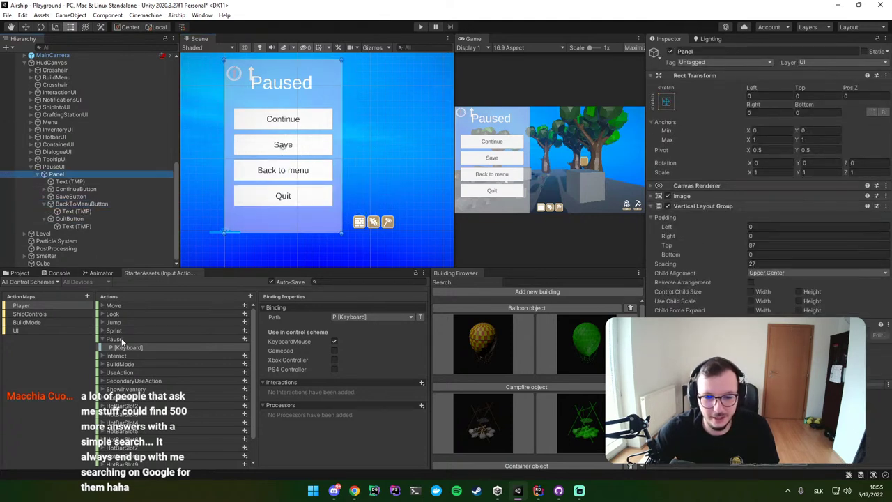
click(542, 488)
key(shift)
key(shift)
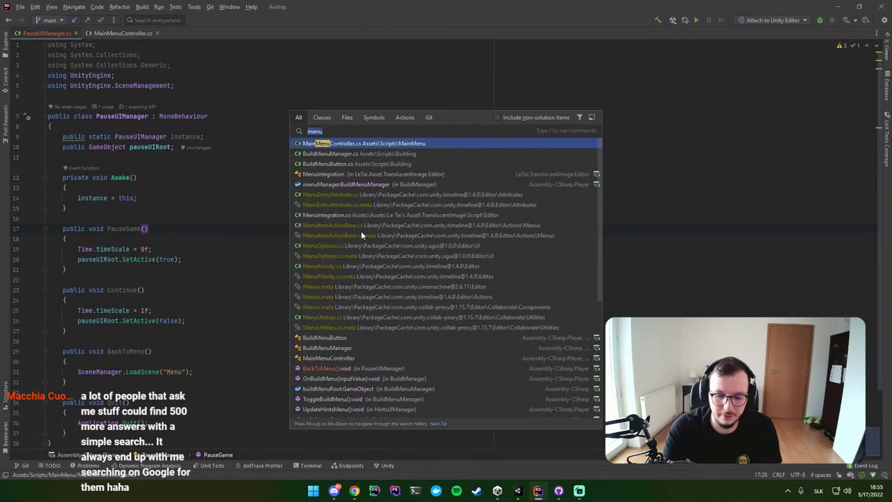
Step: Open StarterAssetsInputs.cs by searching 'starter' and scroll down to the input handlers
text(starter)
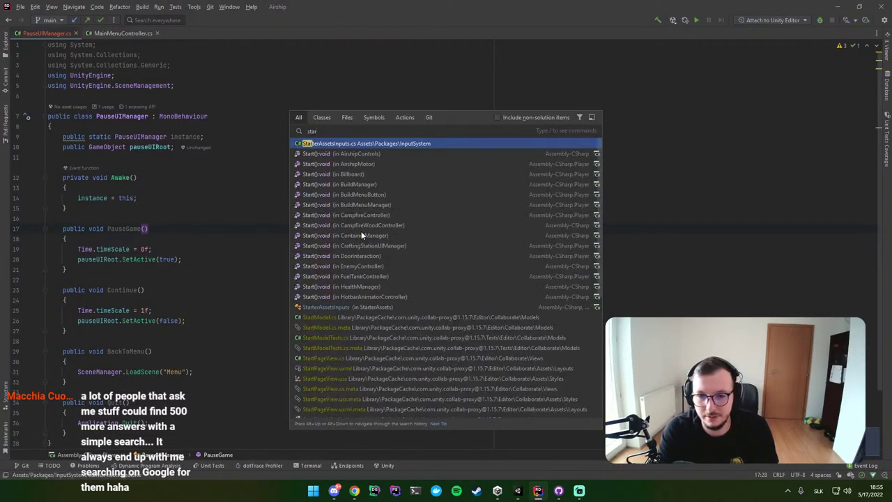
key(Return)
scroll(352, 226, down, 6)
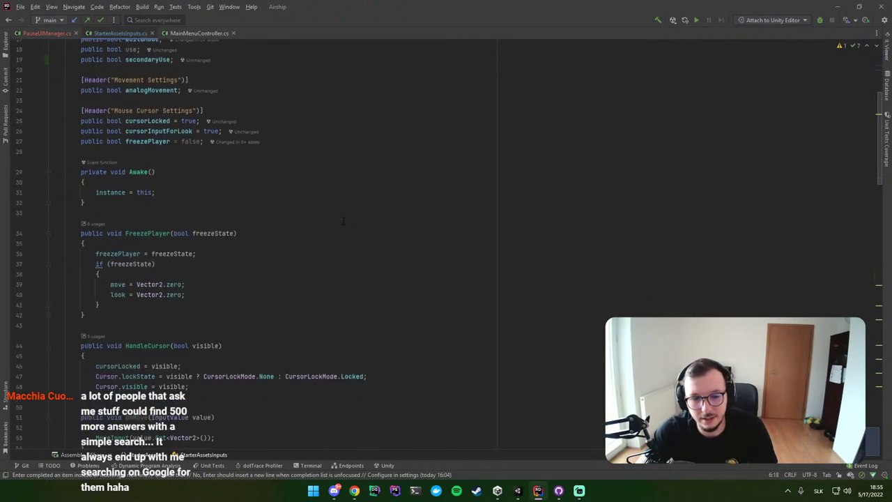
scroll(343, 221, down, 3)
scroll(343, 221, down, 3)
scroll(269, 208, down, 2)
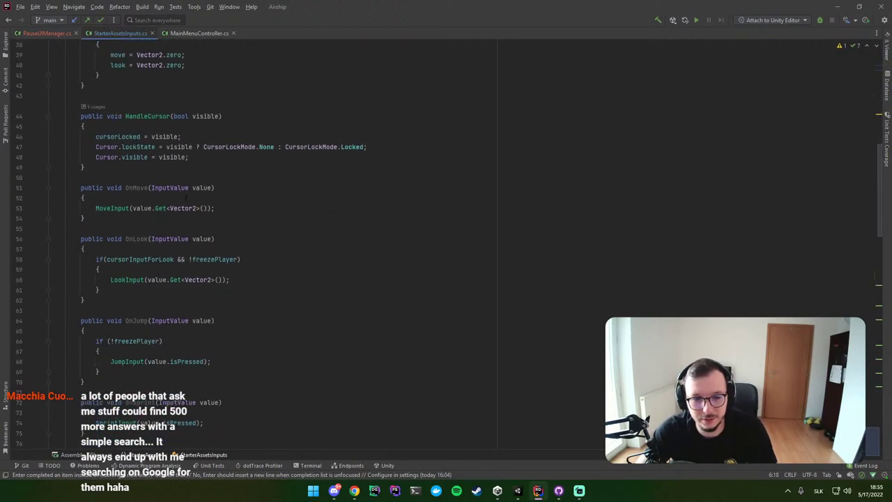
scroll(187, 199, down, 2)
scroll(187, 198, down, 3)
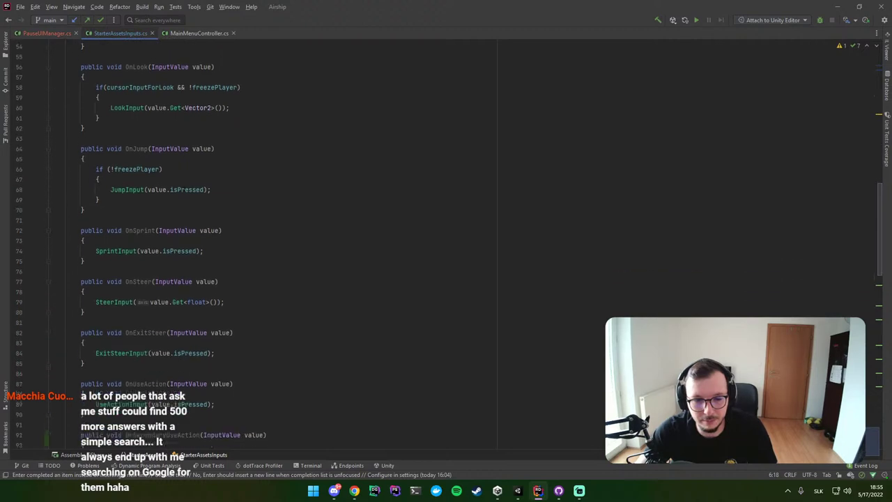
scroll(186, 198, down, 1)
Step: Duplicate the OnSprint method directly below itself
drag(85, 249, 84, 229)
key(ctrl+w)
key(ctrl+c)
key(Right)
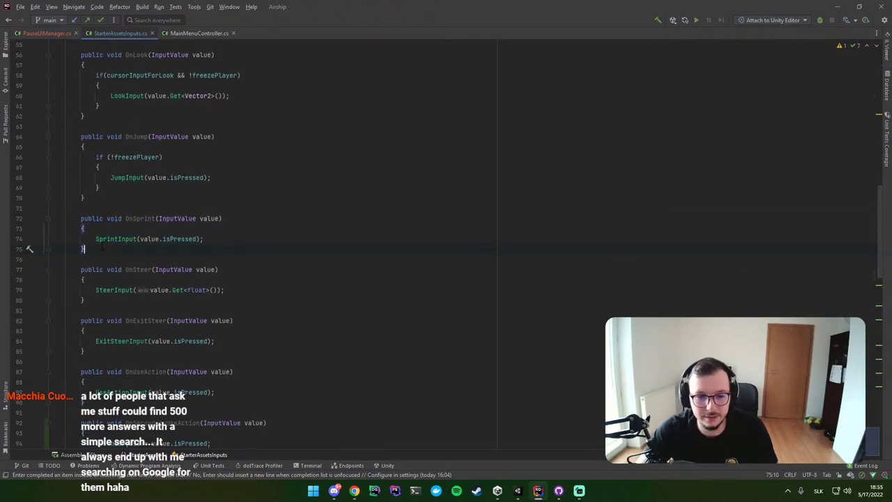
key(Return)
key(Return)
key(ctrl+v)
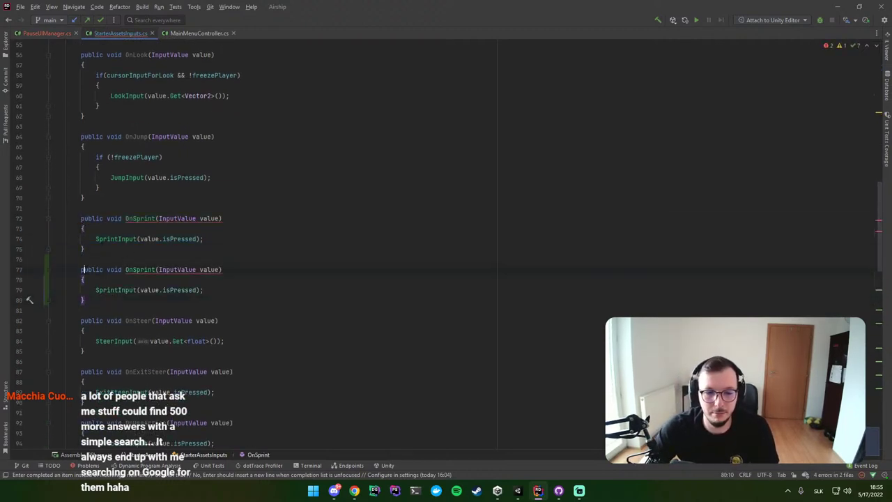
Step: Rename the duplicated method to OnPause
double_click(91, 269)
double_click(149, 269)
text(O)
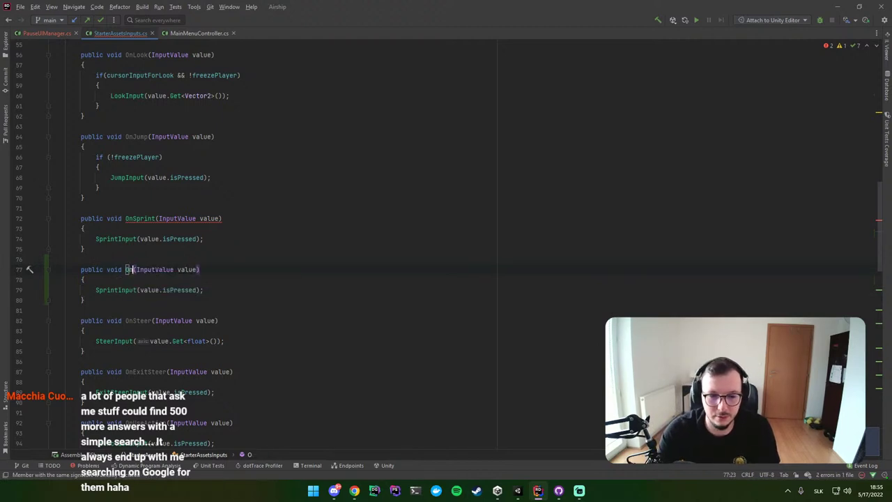
text(nPause)
key(alt+Tab)
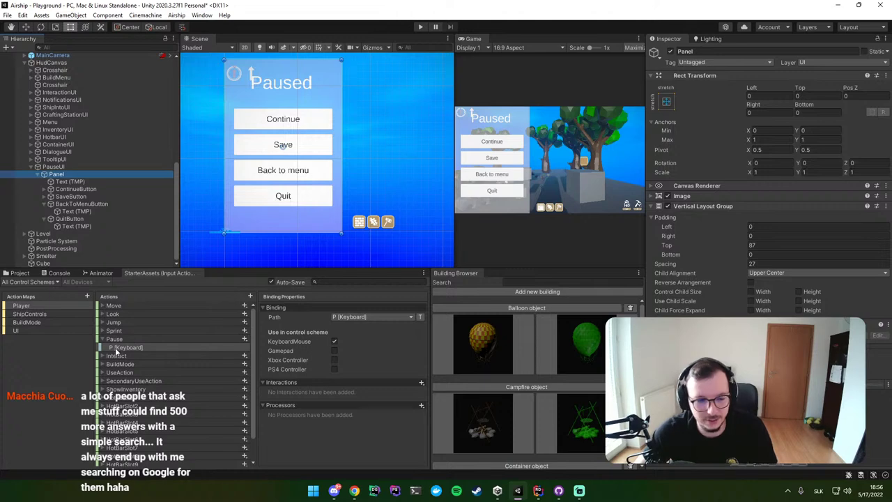
key(alt+Tab)
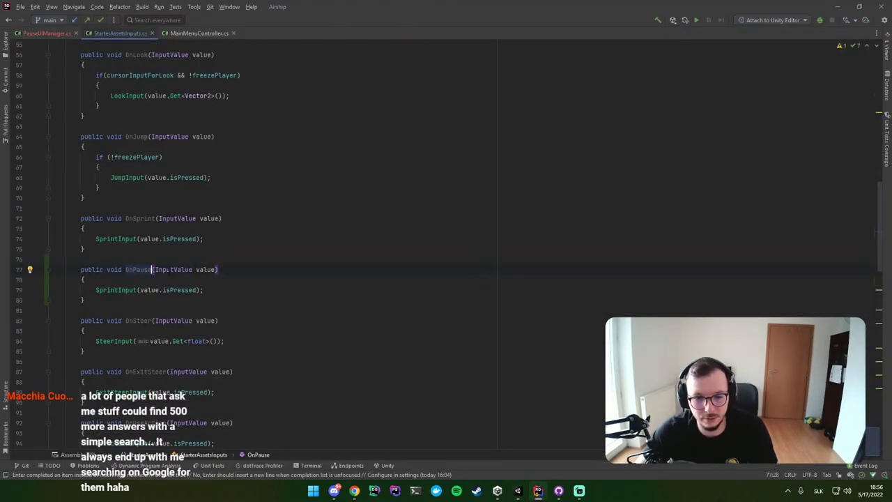
drag(154, 269, 216, 269)
Step: Select the whole OnPause method and cut it out of StarterAssetsInputs.cs
scroll(209, 269, up, 10)
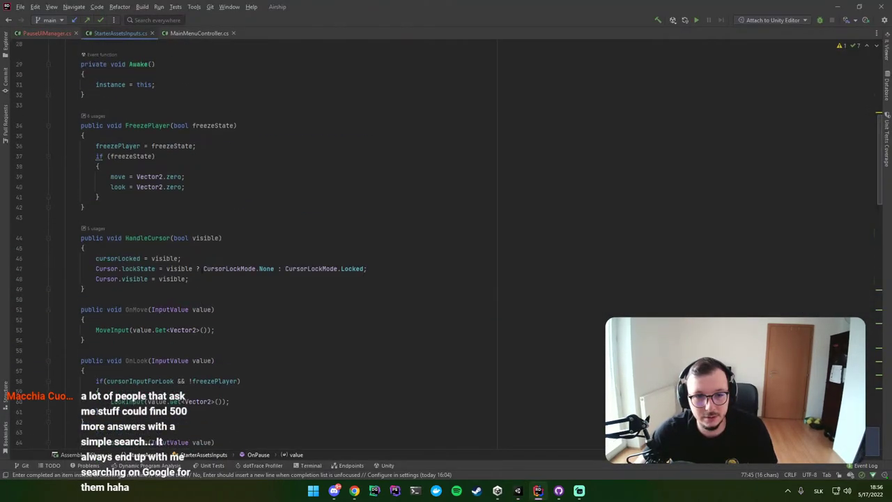
scroll(201, 269, up, 8)
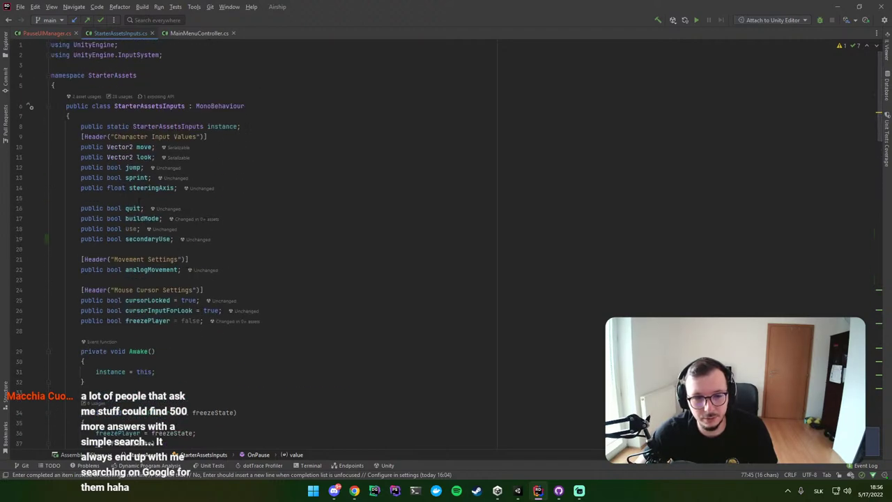
scroll(139, 199, down, 9)
scroll(137, 199, down, 3)
scroll(138, 198, down, 3)
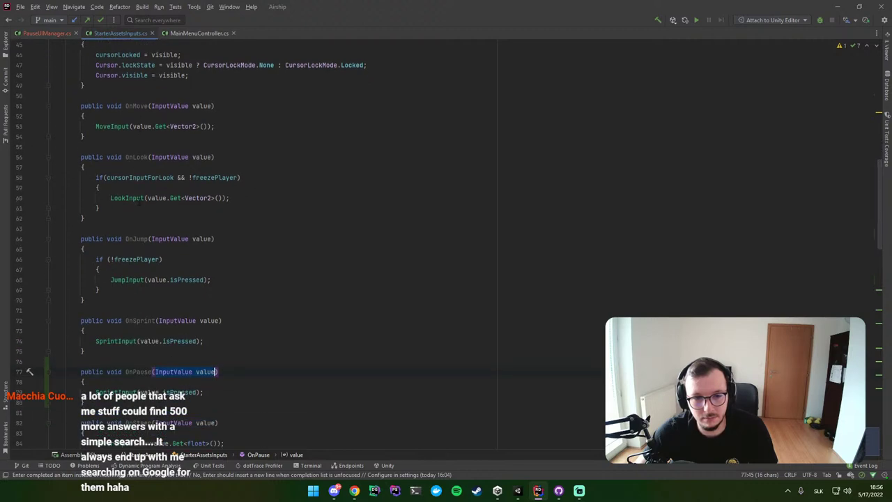
scroll(139, 199, down, 5)
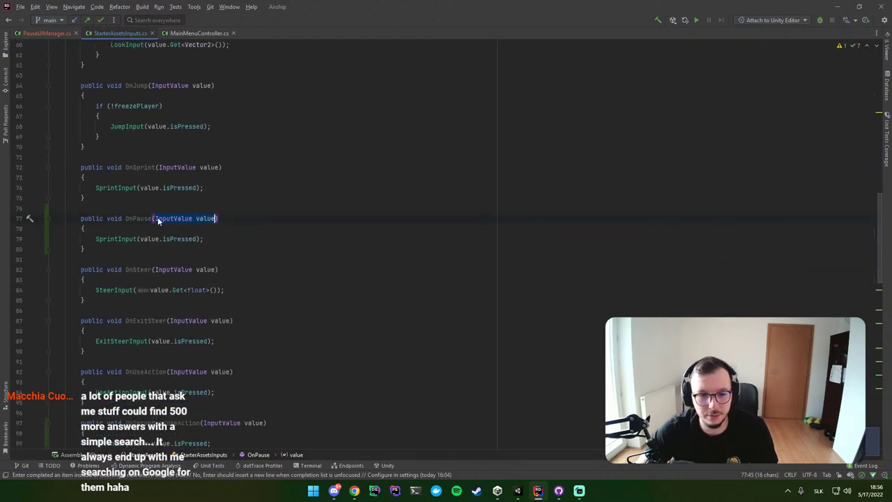
drag(96, 239, 206, 244)
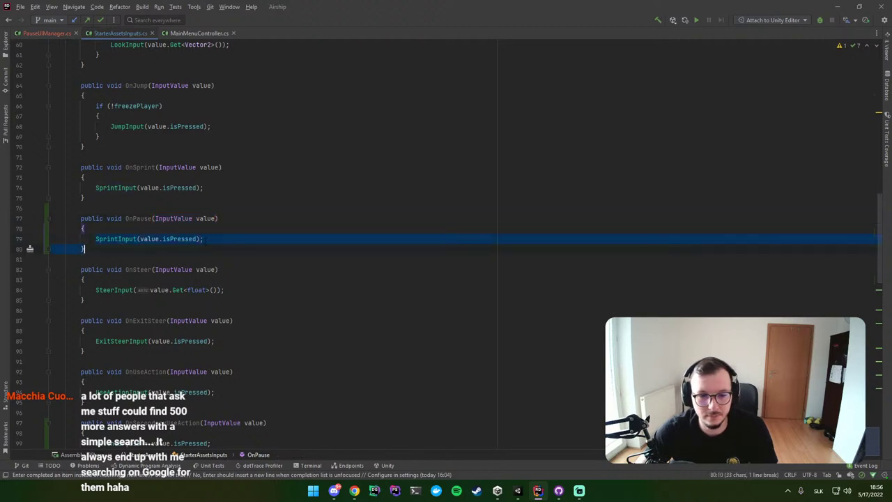
mouse_move(84, 248)
mouse_down()
mouse_move(203, 238)
mouse_move(81, 218)
mouse_up()
key(BackSpace)
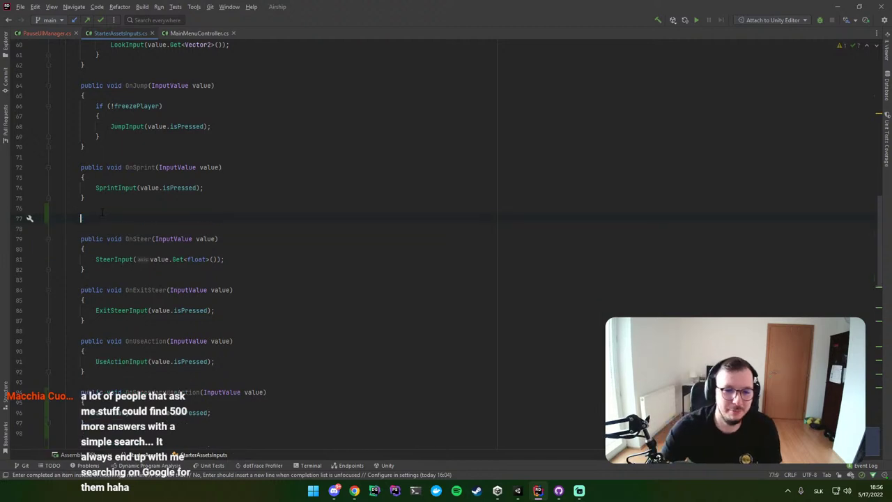
key(BackSpace)
key(BackSpace)
Step: Paste OnPause after Quit in PauseUIManager.cs and import the missing InputValue namespace
click(42, 32)
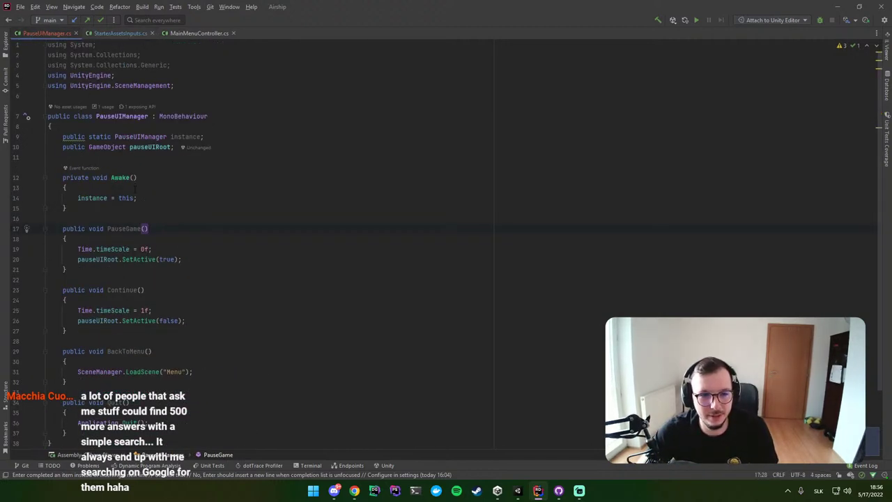
scroll(279, 244, down, 3)
click(63, 383)
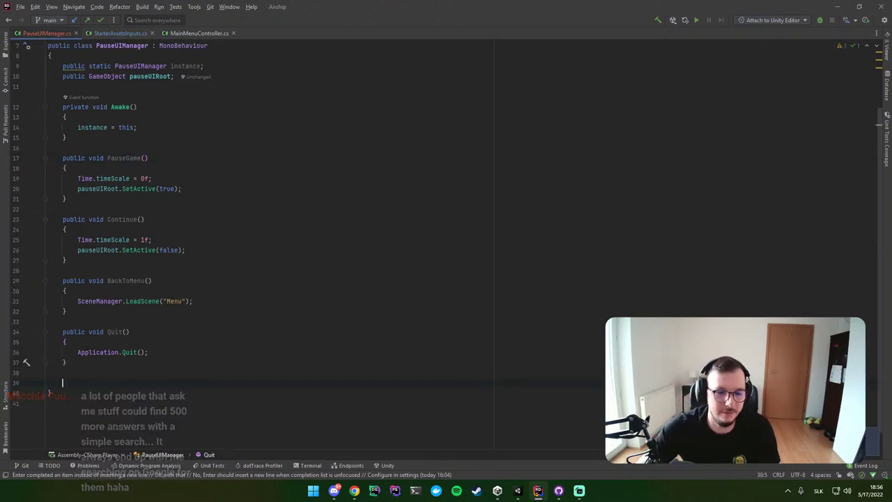
key(ctrl+v)
click(154, 383)
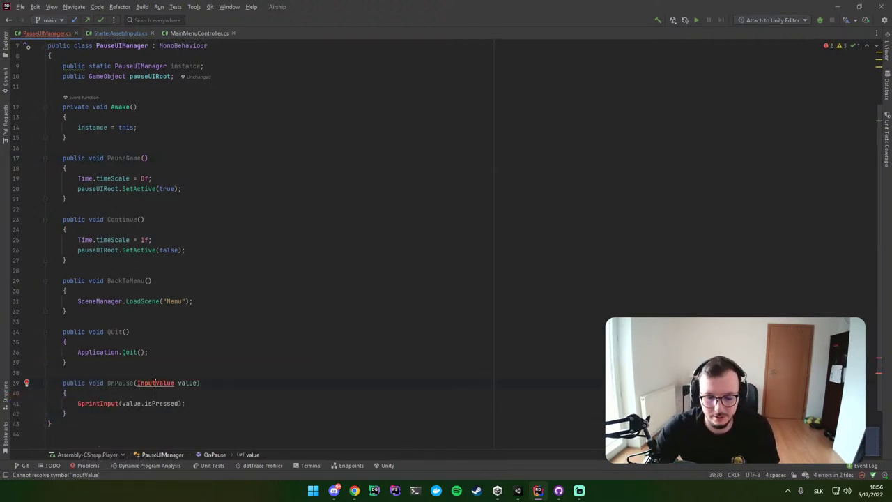
key(alt+Return)
key(Return)
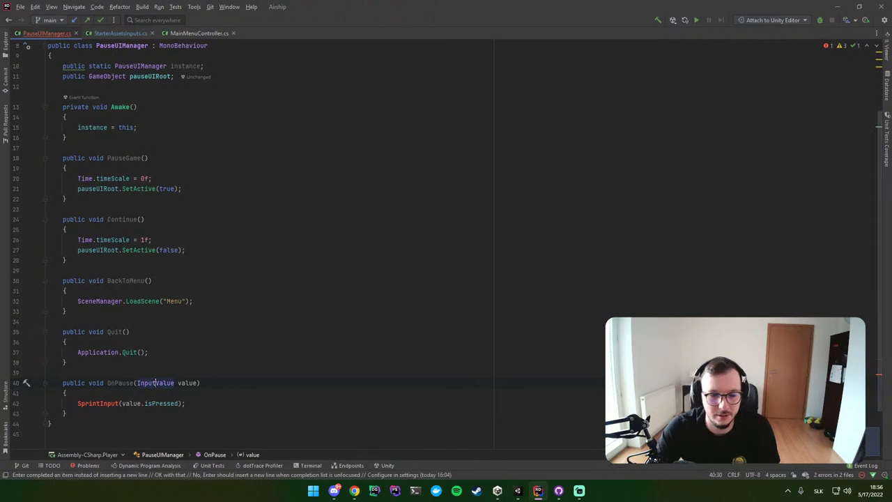
Step: Replace the SprintInput statement with an if (value.isPressed) block
double_click(187, 383)
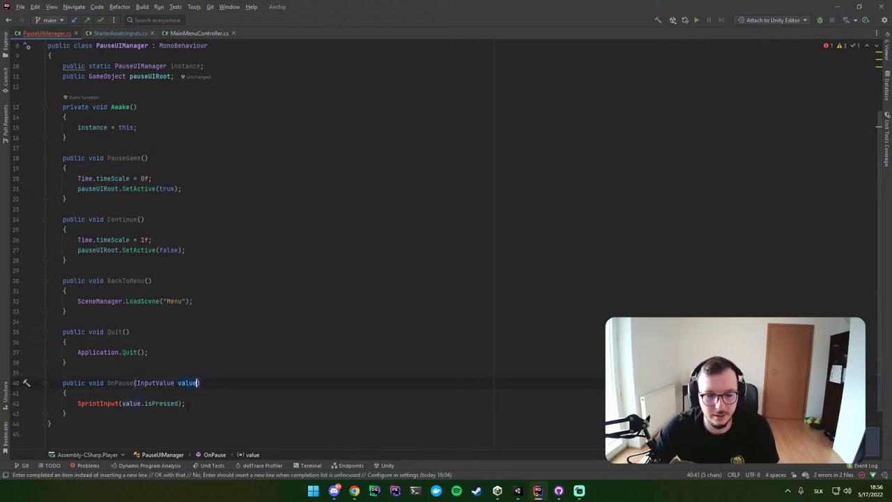
mouse_move(123, 403)
mouse_down()
mouse_move(180, 403)
mouse_move(77, 402)
mouse_up()
key(BackSpace)
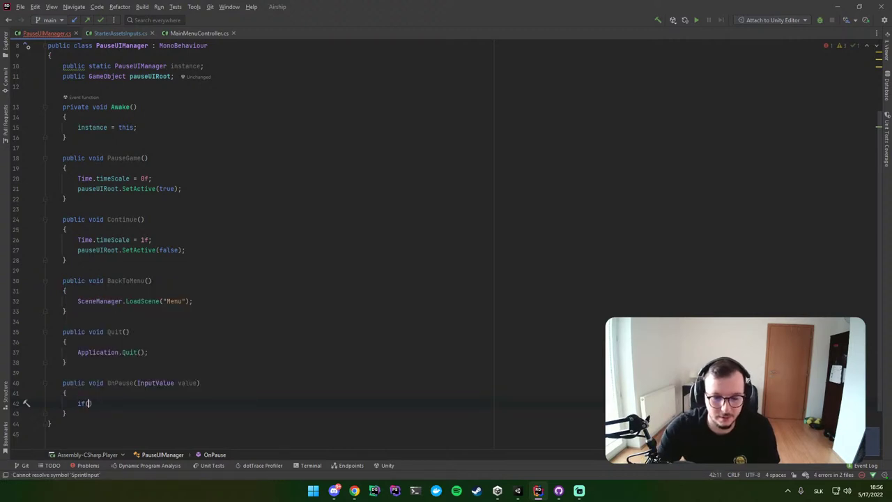
text(if(value.isPressed)
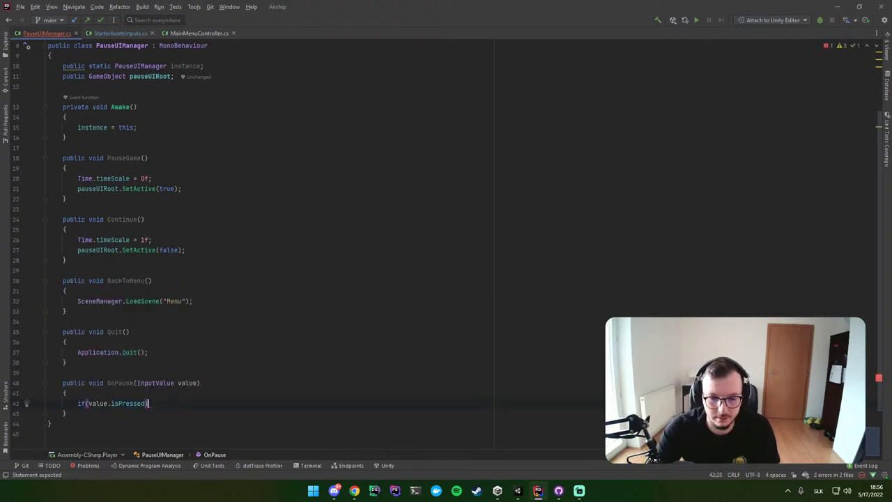
text({)
key(Return)
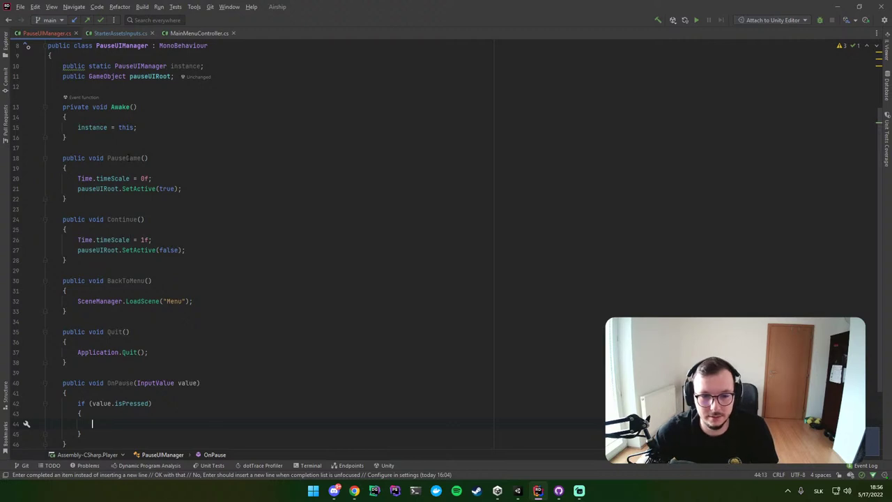
Step: Call PauseGame() in the if branch and Continue() in a new else branch
double_click(110, 157)
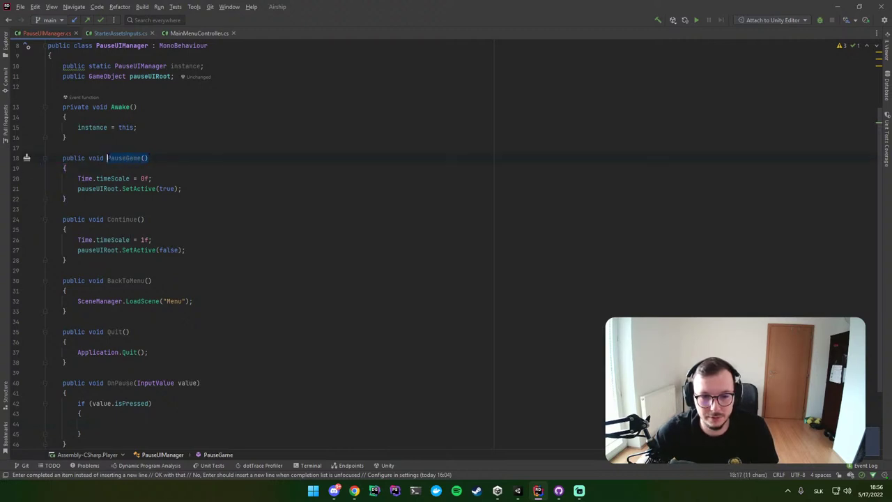
key(ctrl+c)
click(104, 423)
key(ctrl+v)
text(())
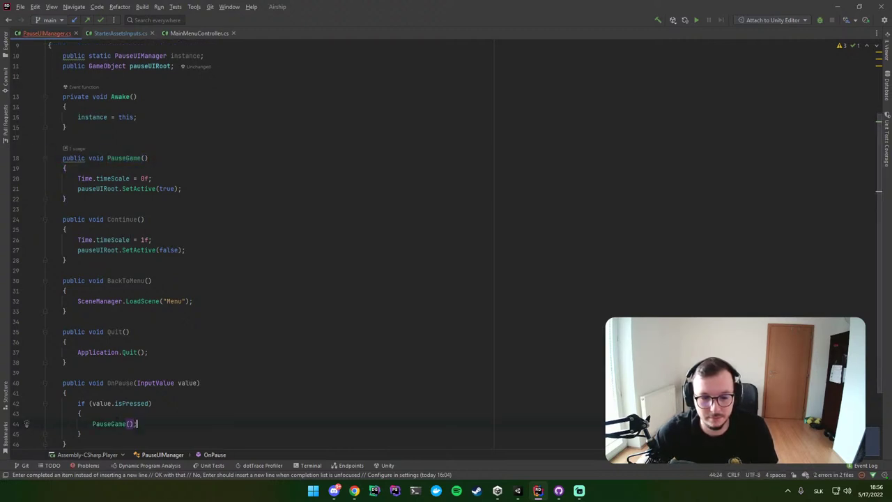
text(; })
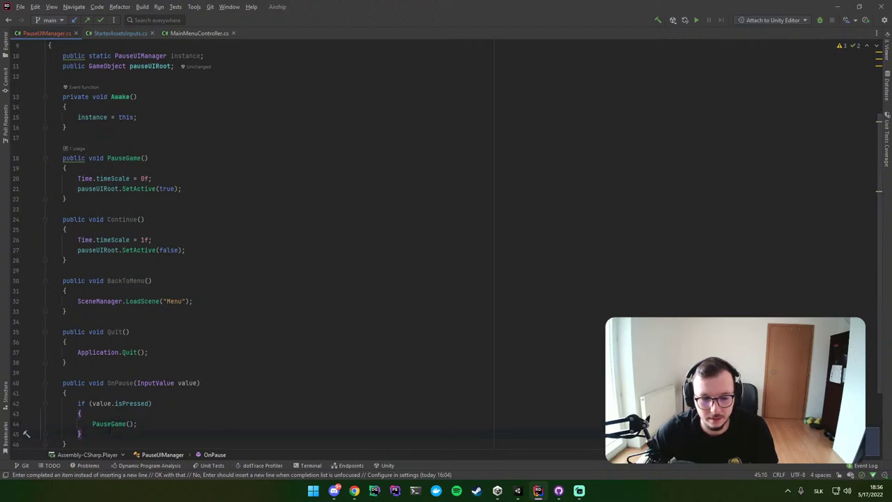
text(else)
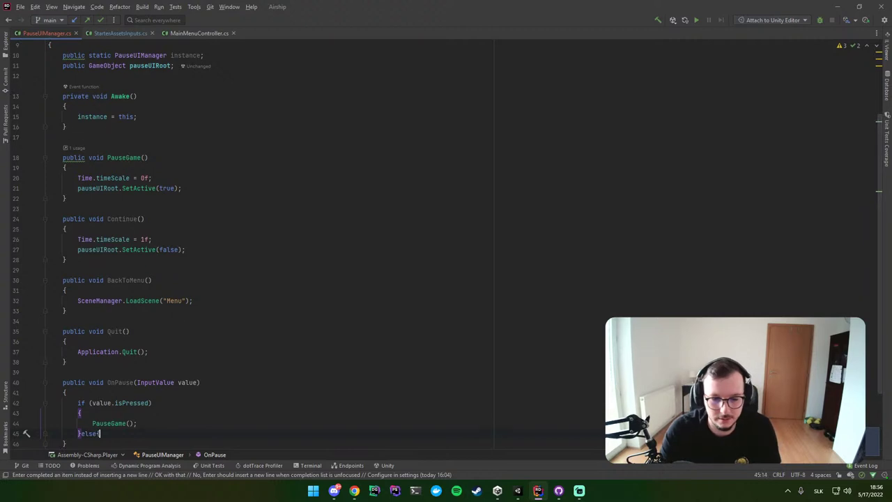
key(Return)
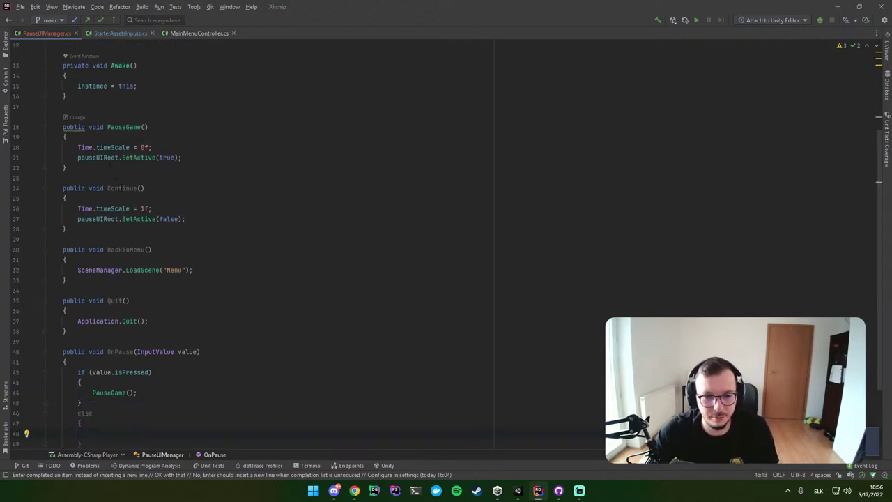
double_click(139, 188)
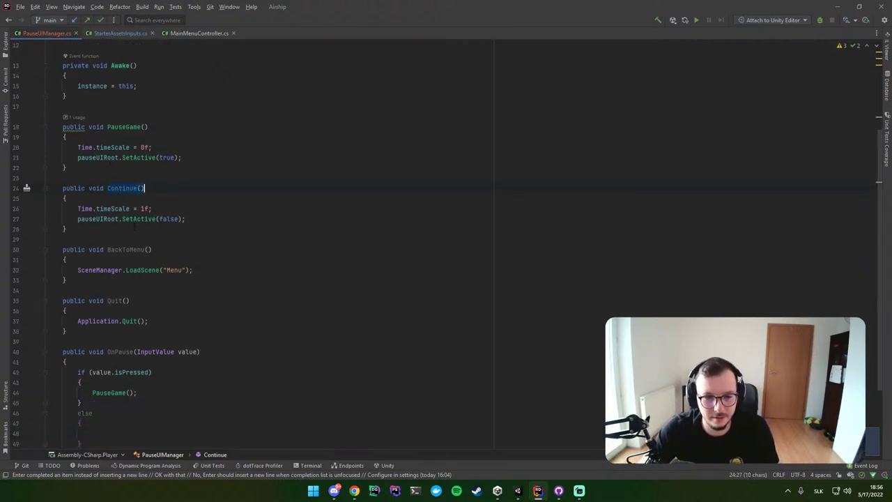
click(101, 434)
text(Continue();)
key(alt+Tab)
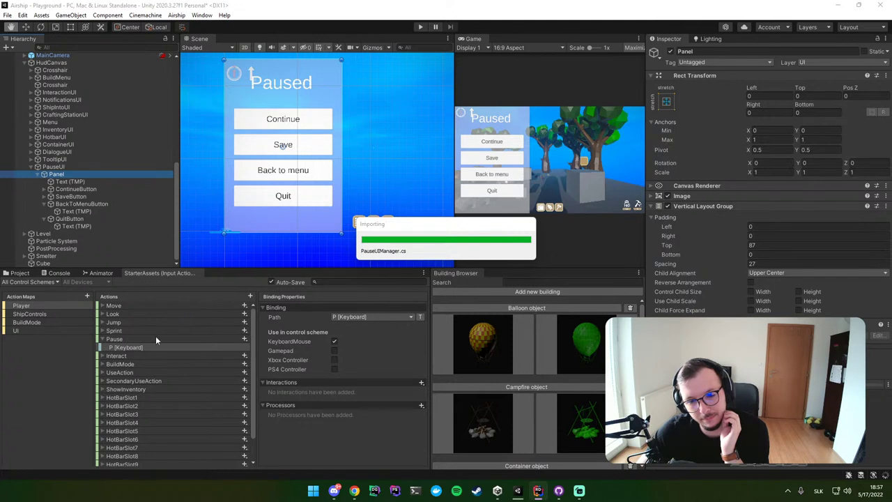
Step: Set the Pause action's Action Type to Button
click(121, 339)
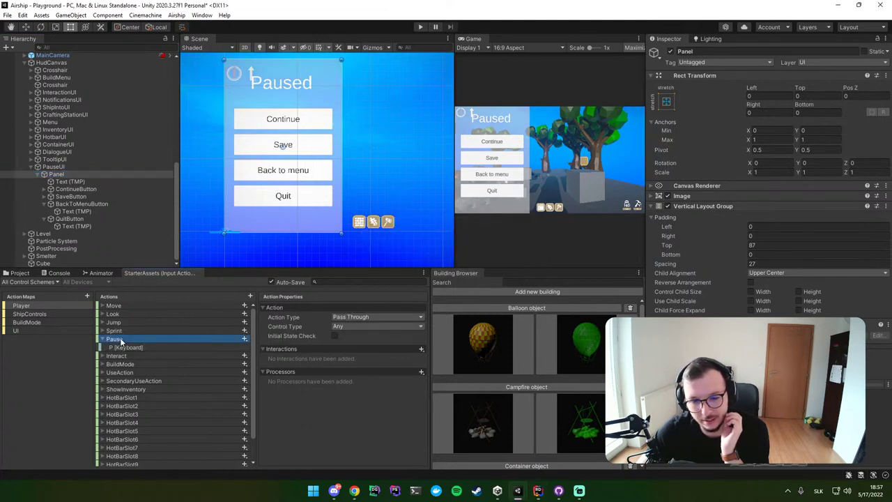
click(346, 318)
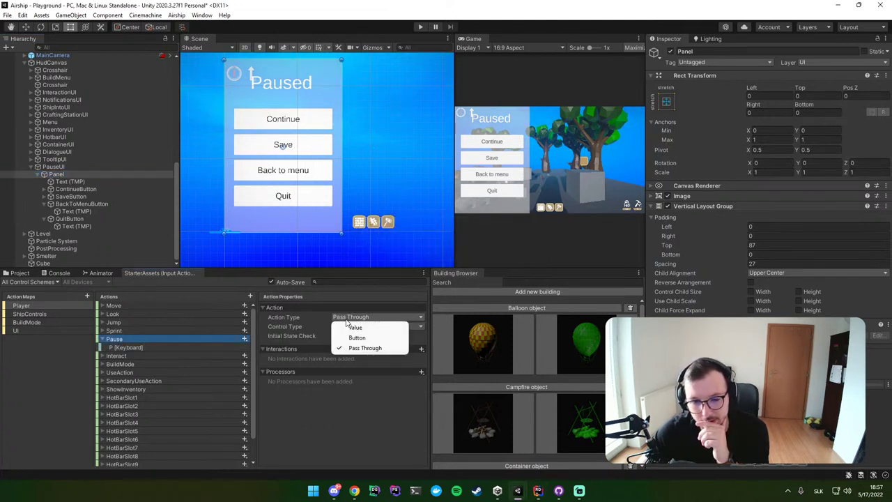
click(353, 338)
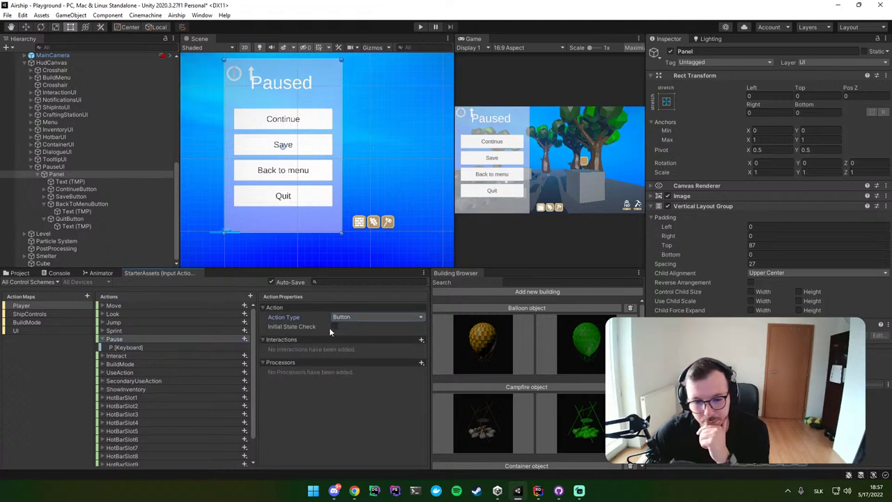
click(135, 347)
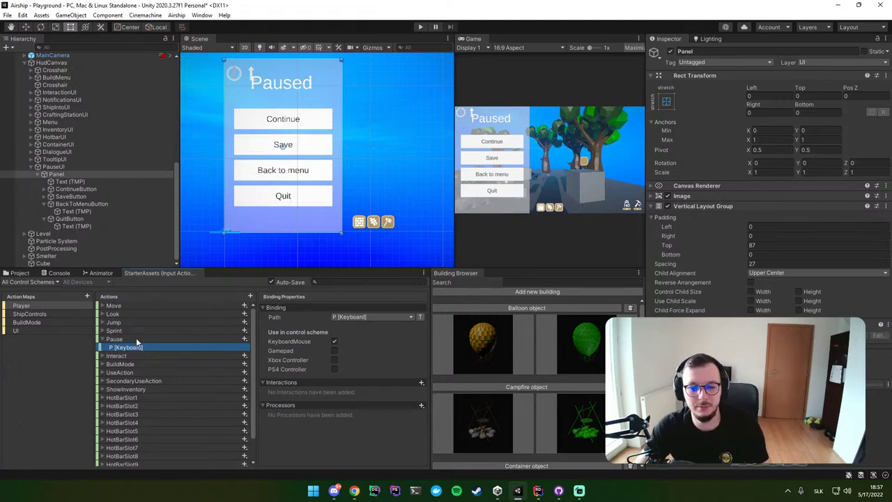
click(136, 339)
Step: Deactivate the pause menu Panel GameObject so it starts hidden
click(53, 167)
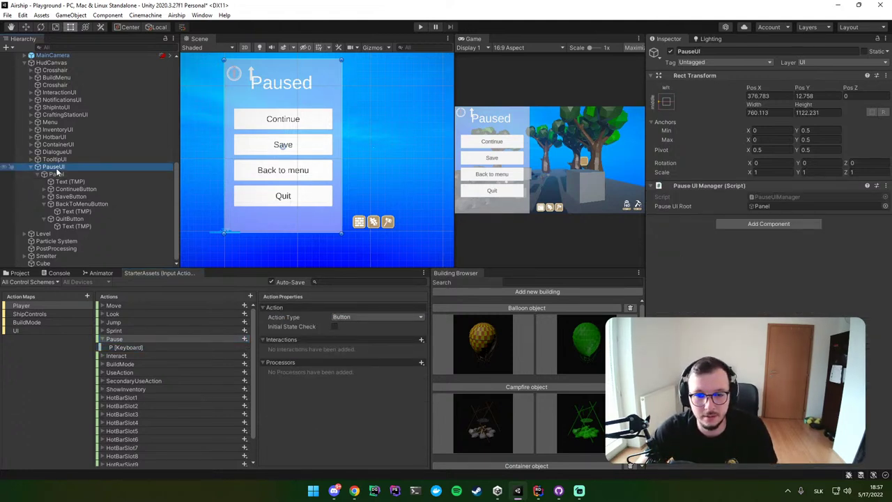
click(57, 173)
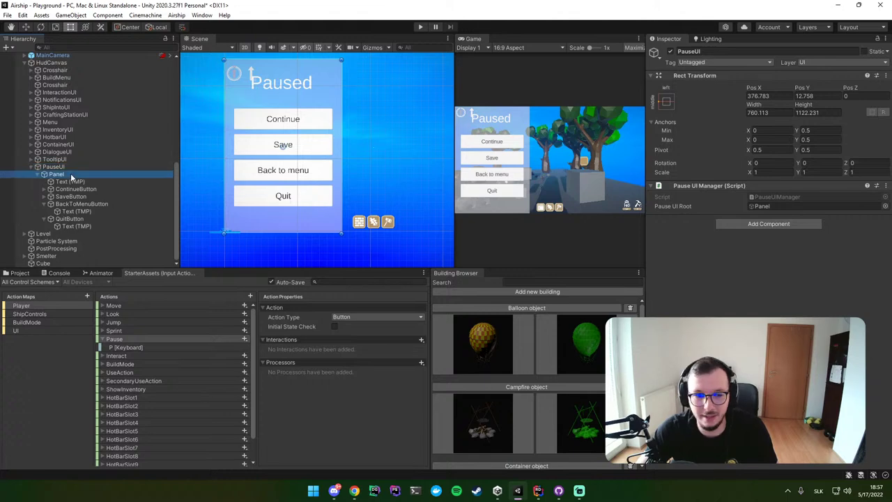
click(671, 51)
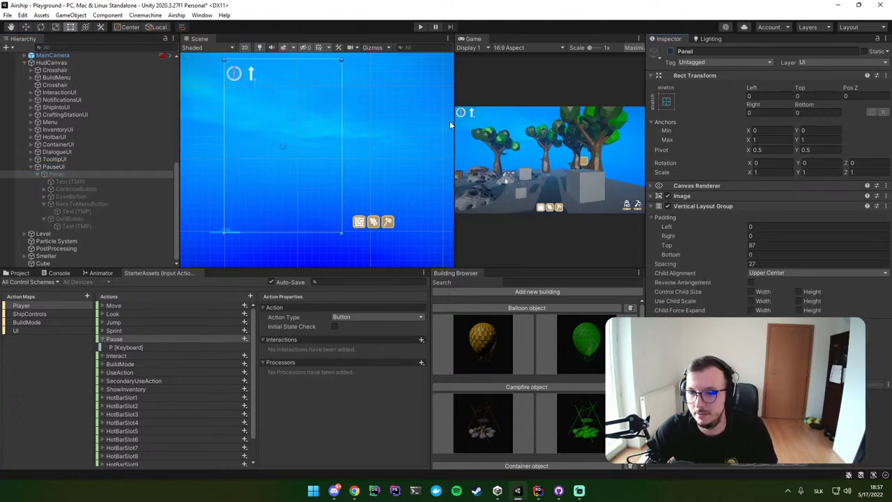
Step: Widen the Game view, play the game, press Escape to test pausing, then stop
drag(452, 124, 309, 128)
click(420, 27)
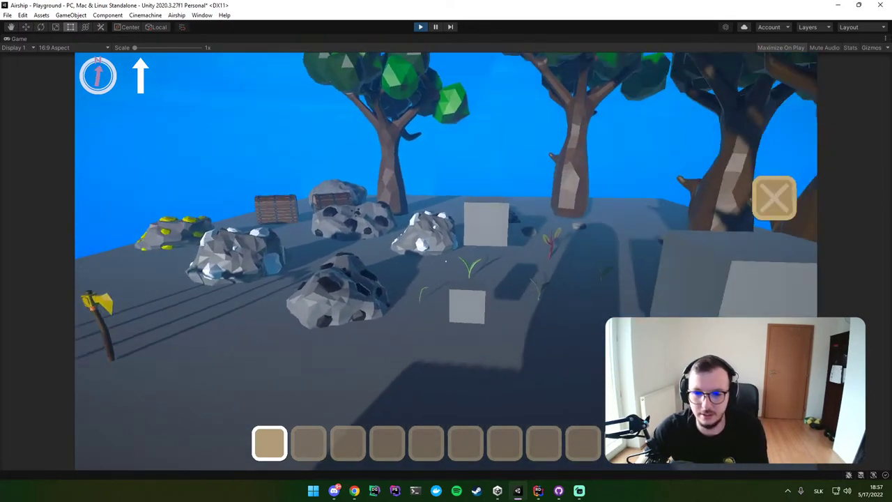
key(Escape)
click(421, 28)
Step: Add Debug.Log("paused"); as the first line of OnPause in PauseUIManager
key(alt+Tab)
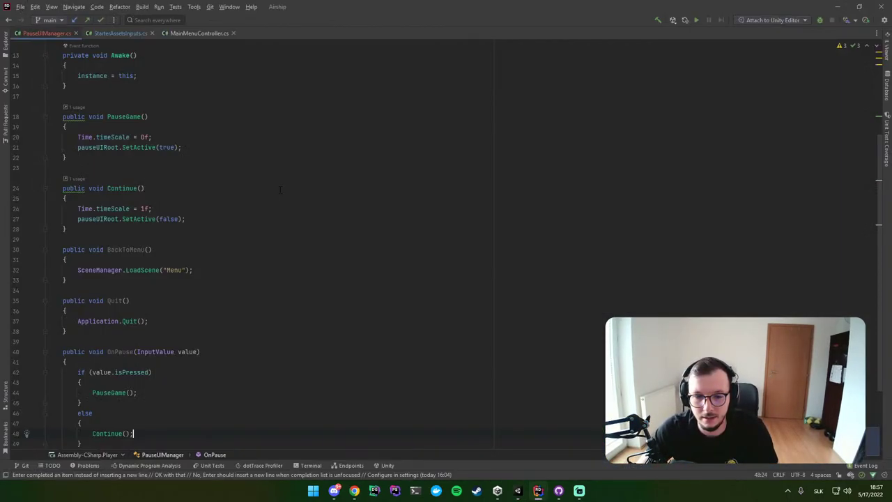
scroll(237, 270, down, 3)
click(146, 270)
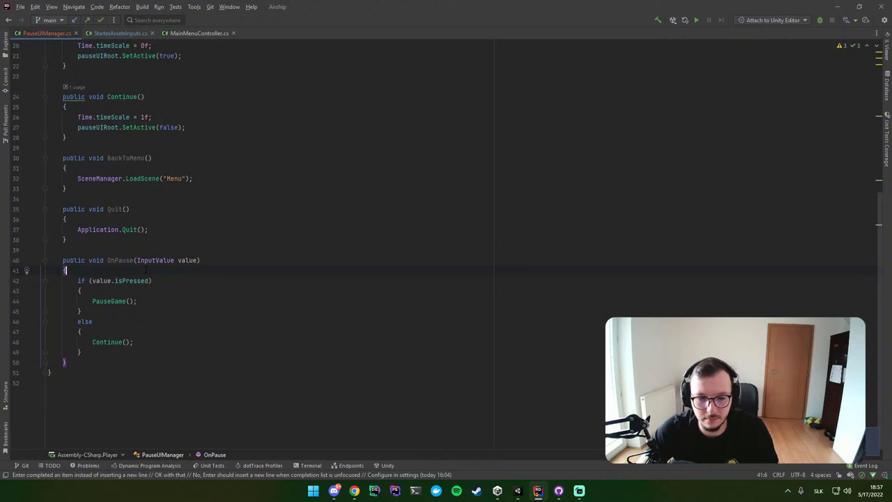
key(Return)
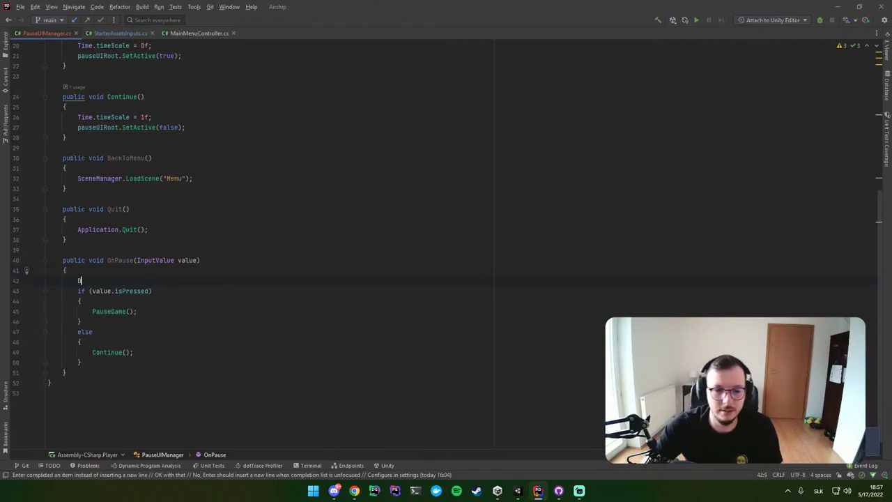
text(deb)
key(Return)
text(.)
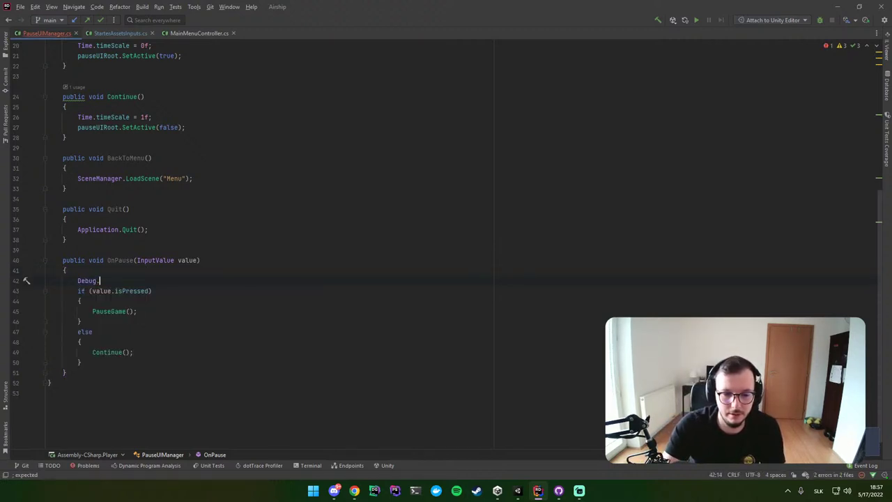
text(l)
key(Return)
text(L)
key(BackSpace)
text(")
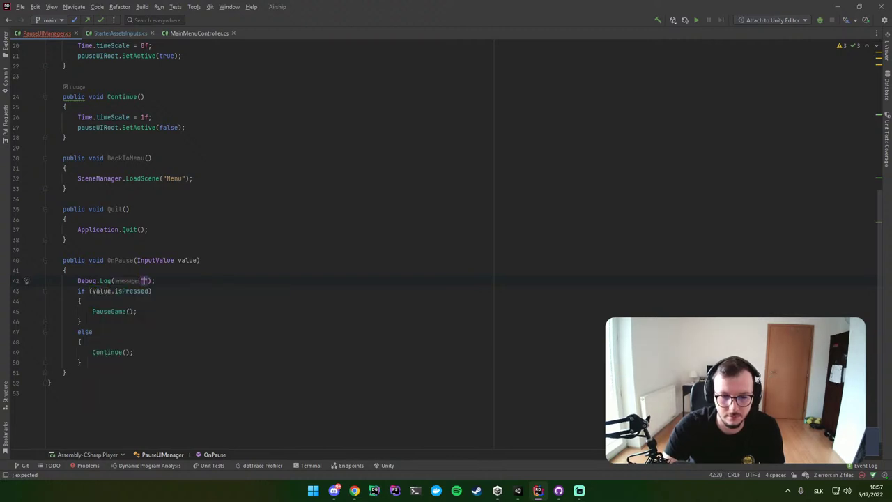
text(paused)
Step: Play-test in Unity with the Console showing, then stop and return to Rider
key(alt+Tab)
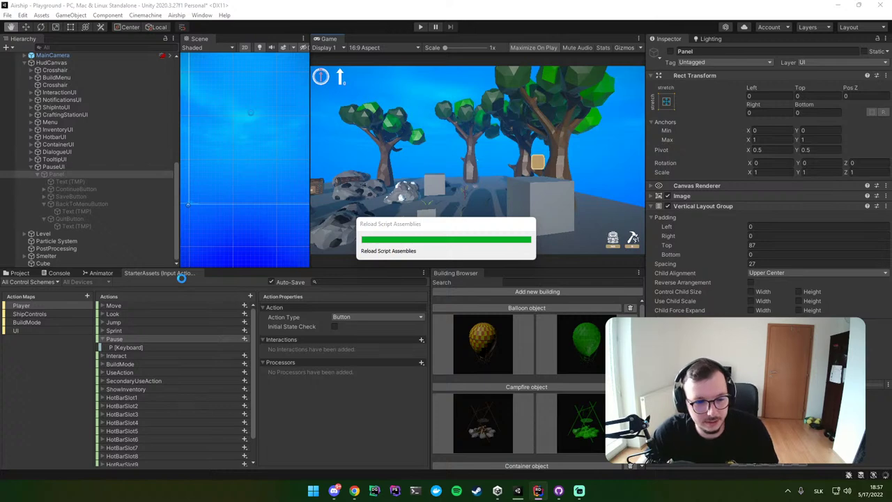
click(64, 273)
click(420, 27)
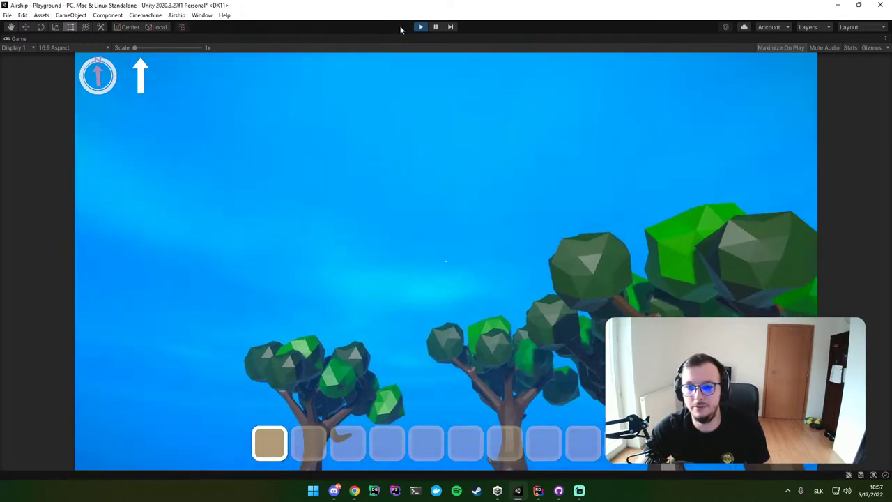
key(ctrl+p)
key(alt+Tab)
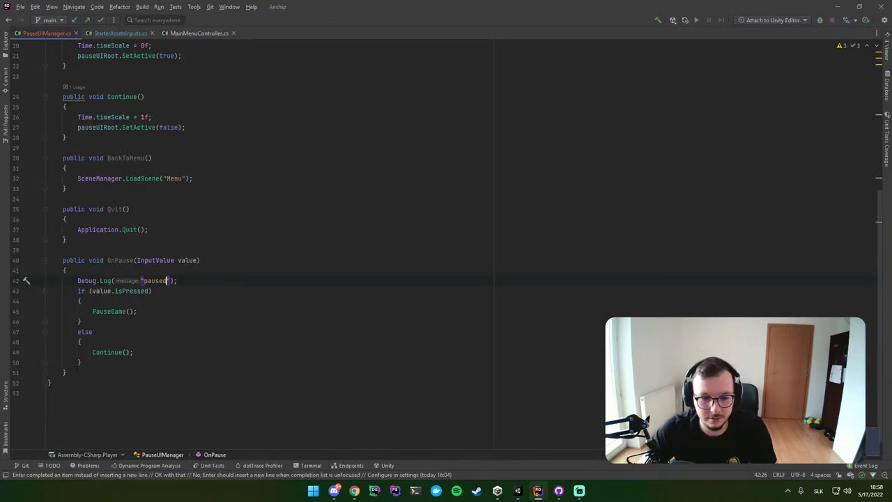
Step: Cut OnPause from PauseUIManager.cs and paste it below OnSprint in StarterAssetsInputs.cs
drag(67, 373, 64, 260)
key(BackSpace)
key(BackSpace)
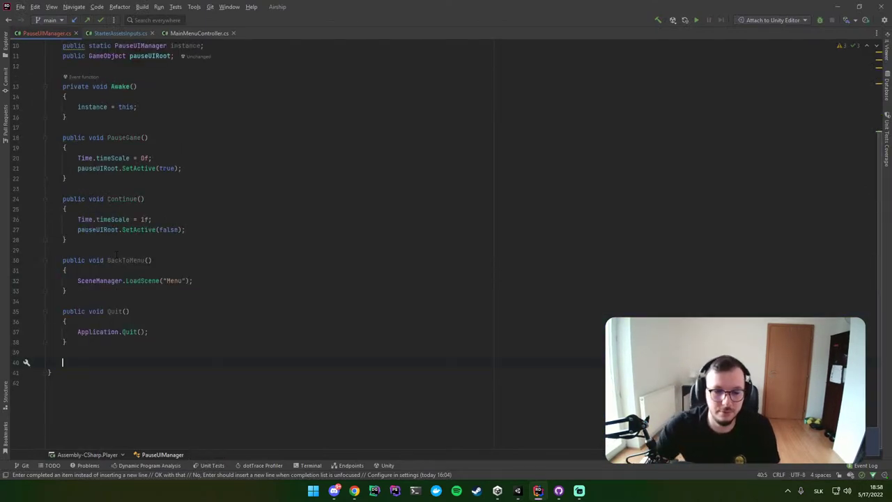
click(117, 33)
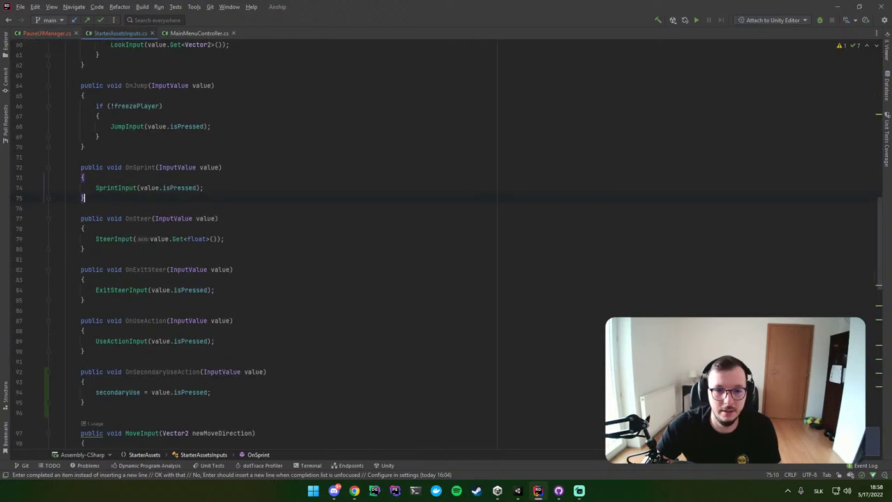
key(Return)
key(ctrl+v)
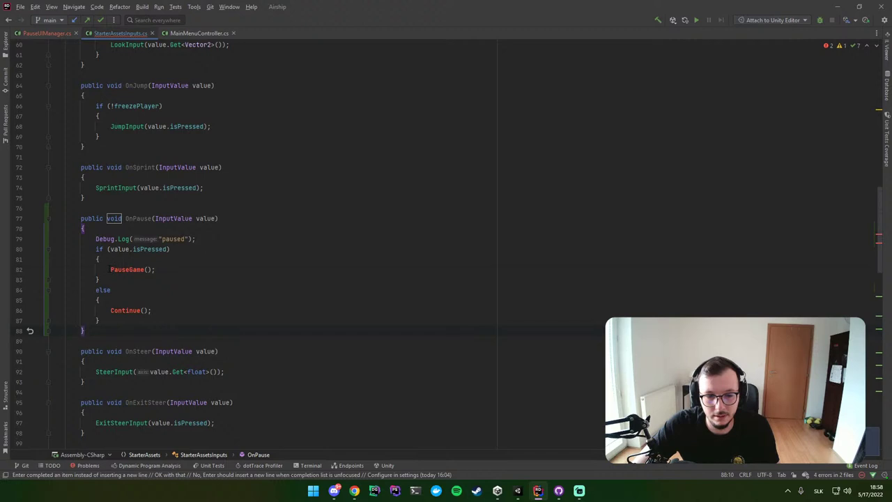
Step: Comment out the PauseGame() and Continue() calls, then play-test in Unity
click(111, 269)
key(ctrl+slash)
key(Down)
key(Down)
key(Down)
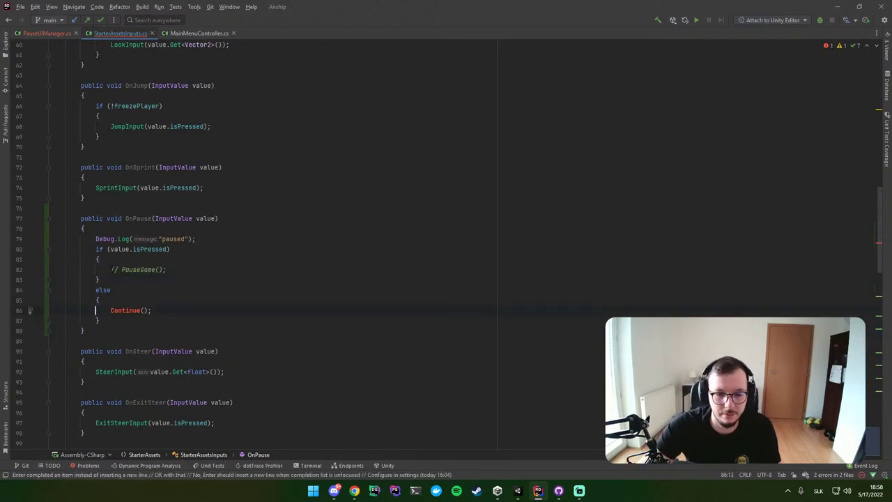
key(alt+Tab)
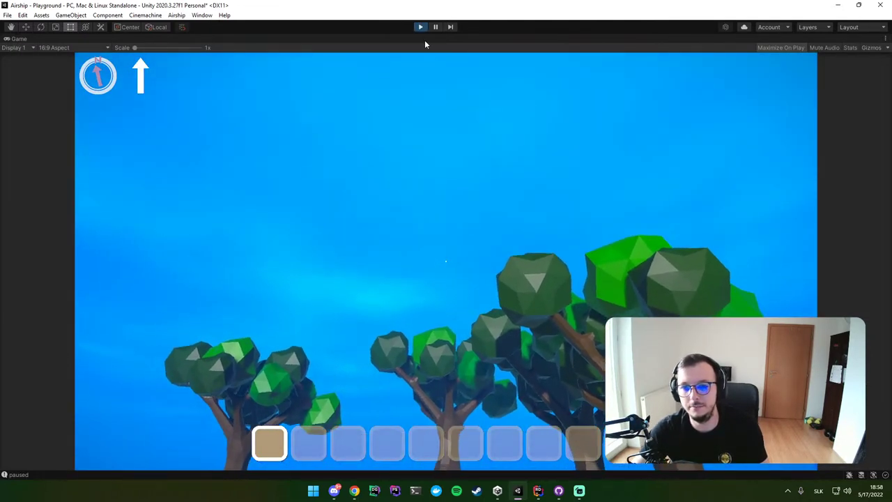
click(420, 27)
key(alt+Tab)
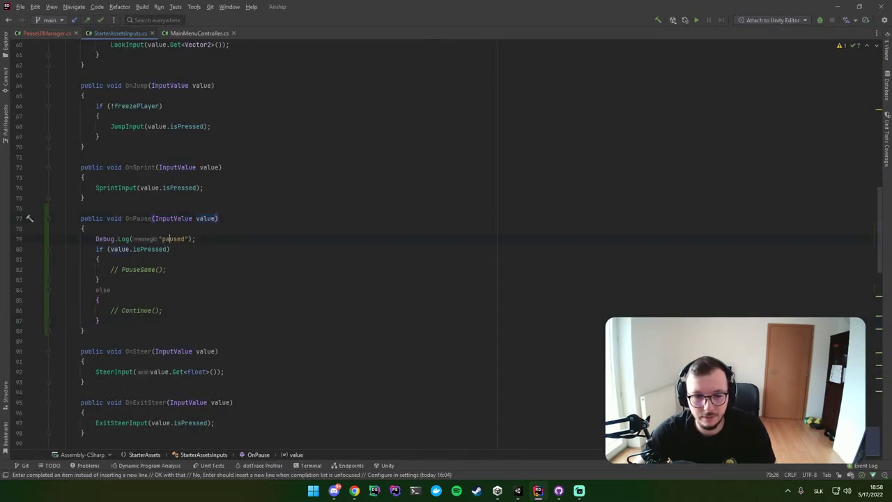
Step: Log value.isPressed instead of "paused" and delete the if/else block in OnPause
key(Delete)
key(Delete)
key(Delete)
key(BackSpace)
key(BackSpace)
key(BackSpace)
text(value)
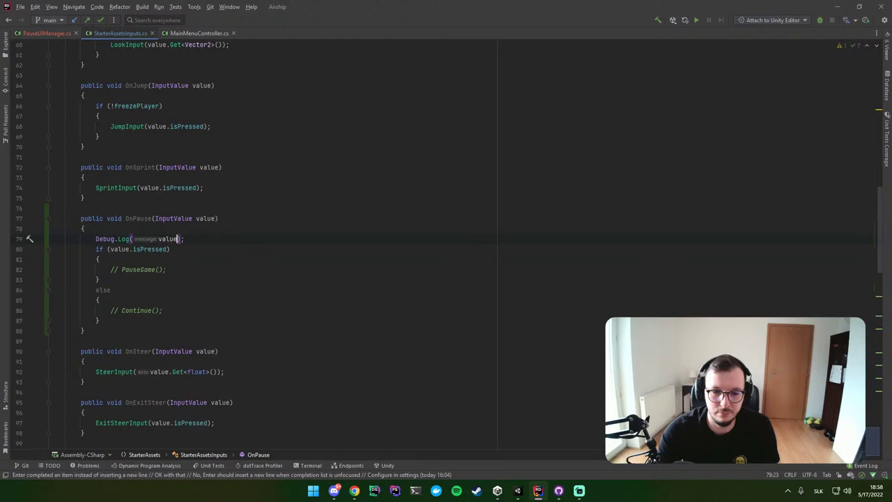
text(.)
key(Return)
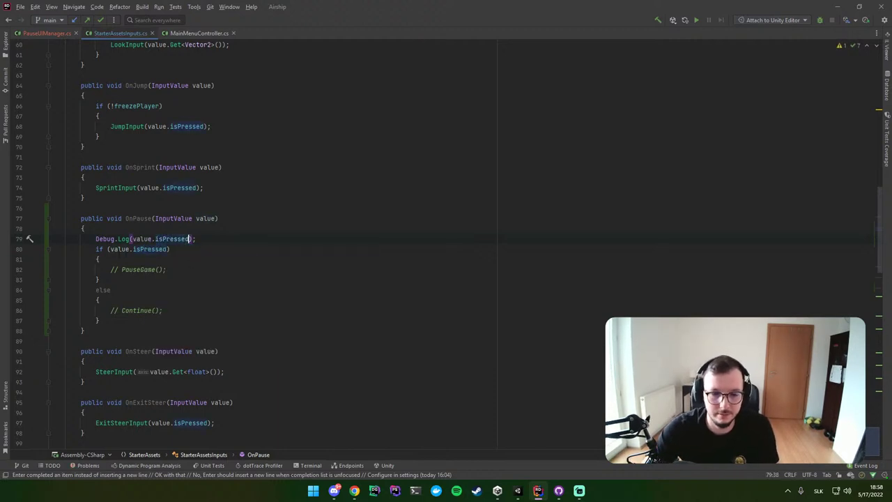
key(shift+Down)
key(shift+Down)
key(shift+Down)
key(BackSpace)
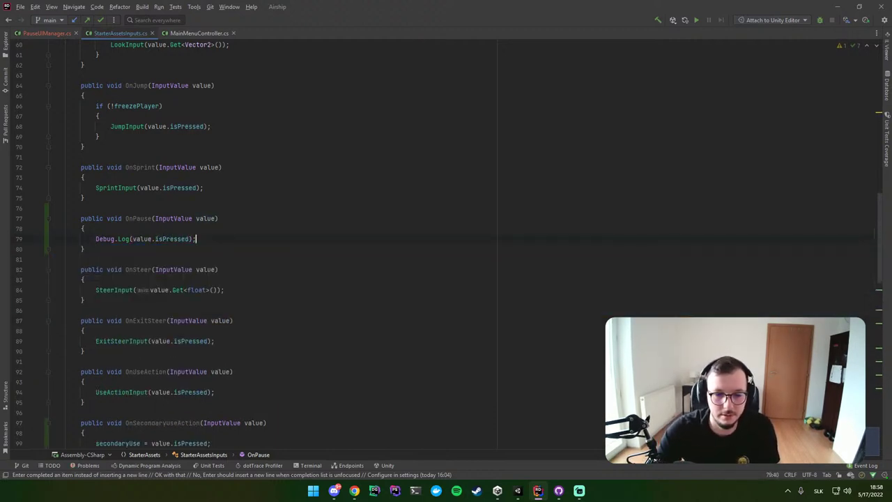
Step: Check the logged isPressed values in Unity's Console, then return to Rider
key(alt+Tab)
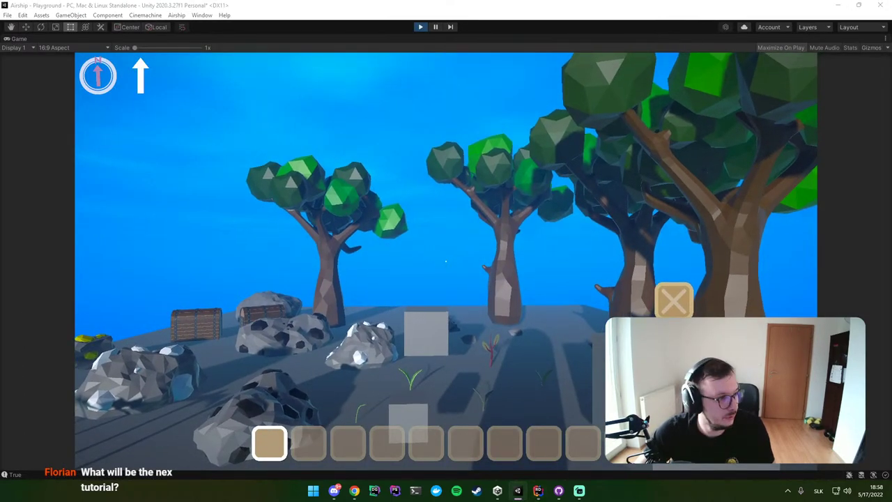
key(ctrl+shift+c)
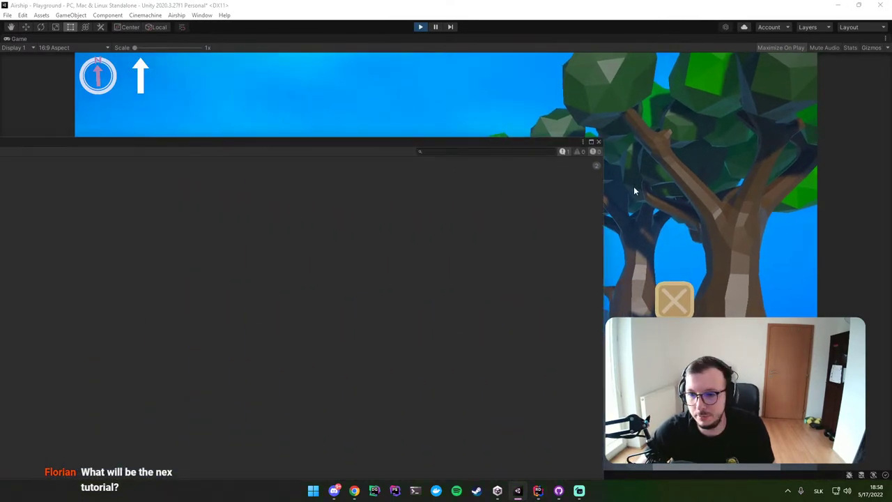
click(599, 142)
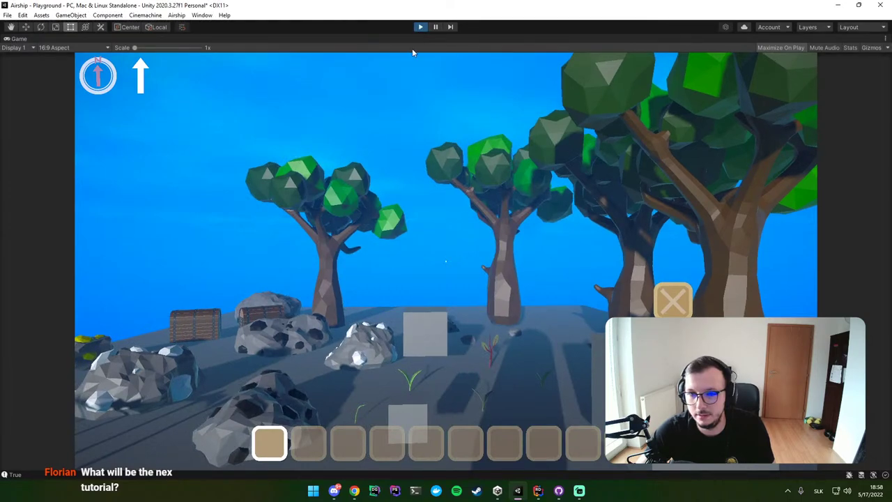
key(alt+Tab)
Step: Scroll through StarterAssetsInputs.cs, then navigate back to PauseUIManager.cs
scroll(234, 280, down, 1)
scroll(234, 280, down, 10)
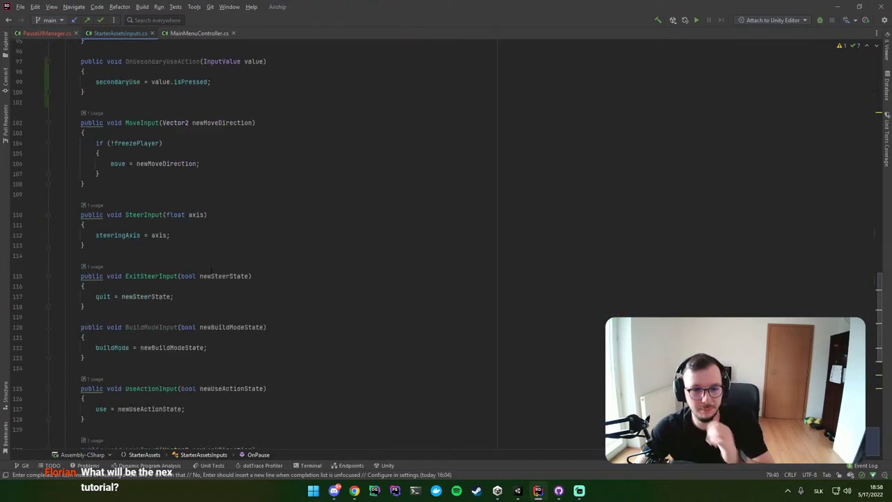
scroll(223, 271, down, 8)
scroll(206, 262, down, 4)
scroll(206, 264, up, 10)
scroll(207, 265, up, 10)
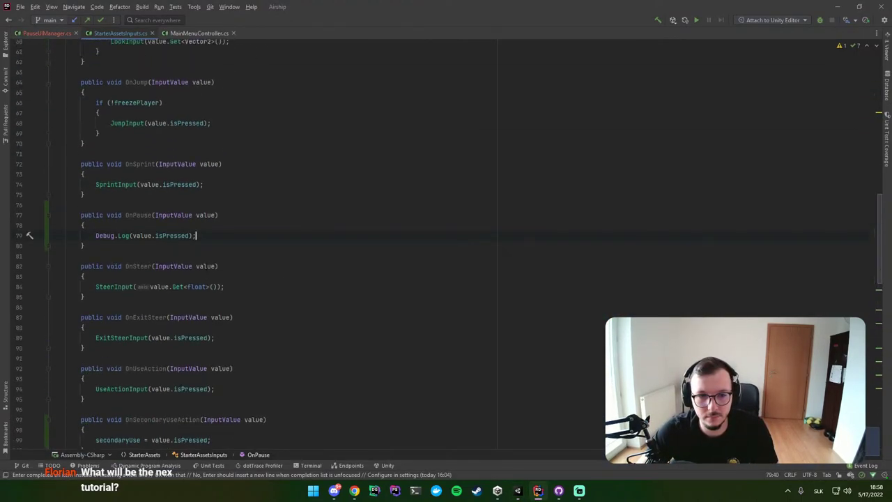
scroll(207, 267, up, 8)
scroll(208, 268, up, 1)
scroll(208, 268, down, 4)
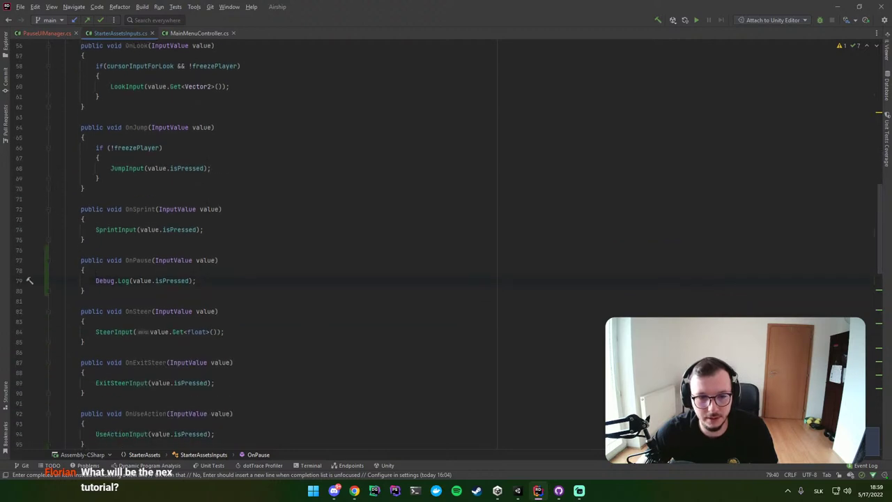
key(alt+Left)
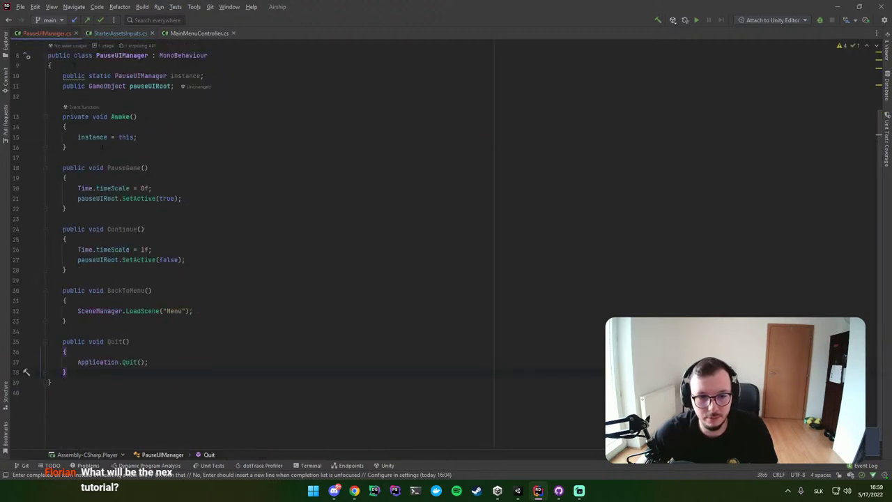
Step: Declare a new public void TogglePauseUI() method with an empty body below Awake
click(103, 147)
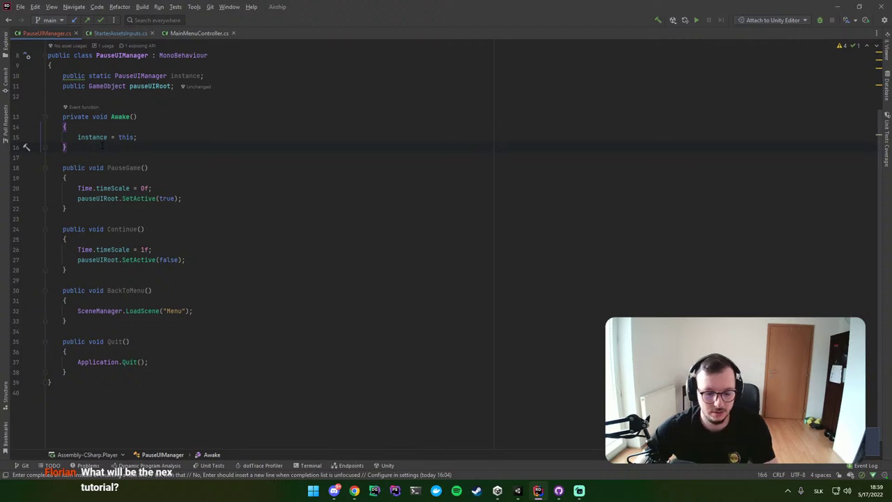
key(Return)
key(Return)
text(public )
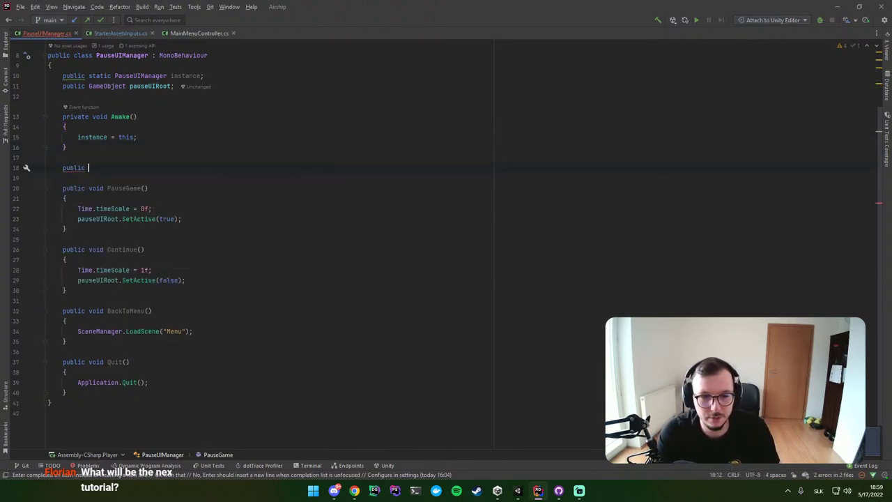
text(oid Toff)
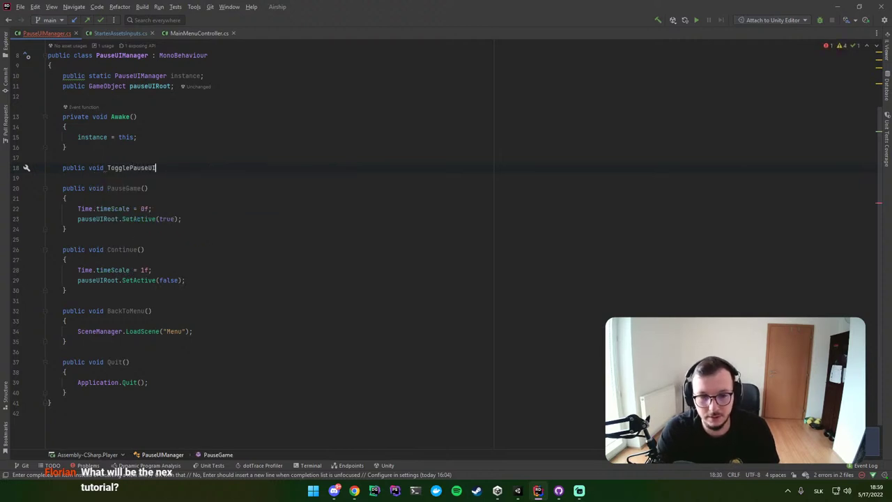
text(()
key(Return)
text({)
key(Return)
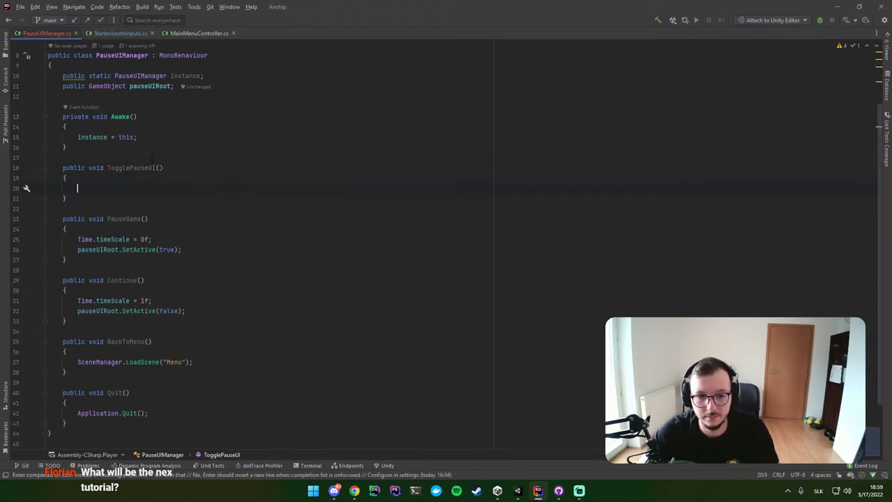
text(bool newState)
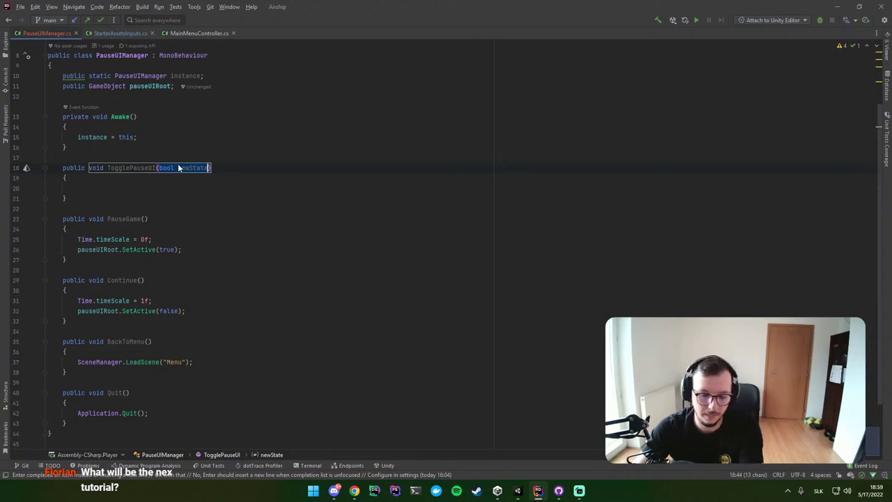
key(BackSpace)
Step: Inside TogglePauseUI, add an if (pauseUIRoot.activeSelf) block
click(173, 86)
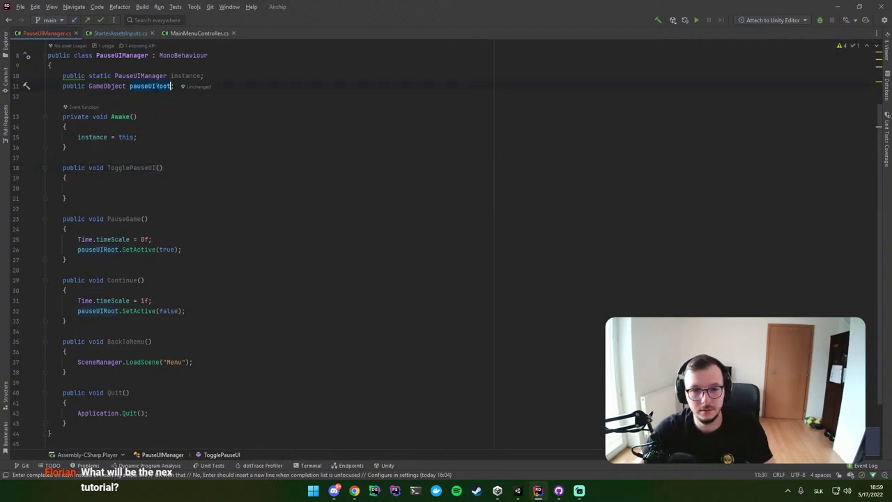
click(117, 180)
text(if()
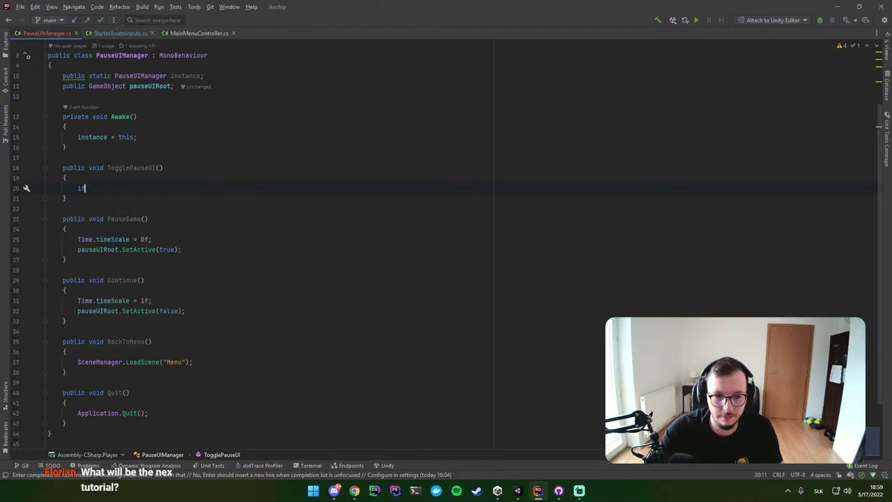
text(pauseUIRoot.a)
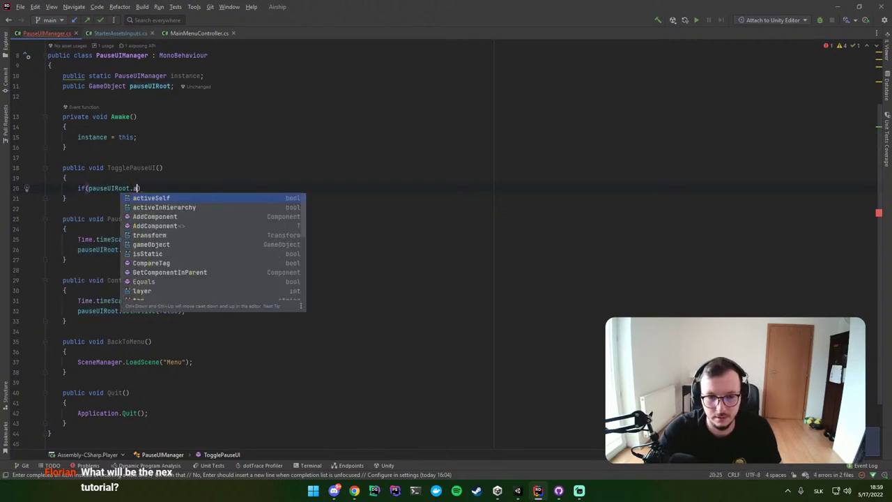
key(Return)
text(){)
key(Return)
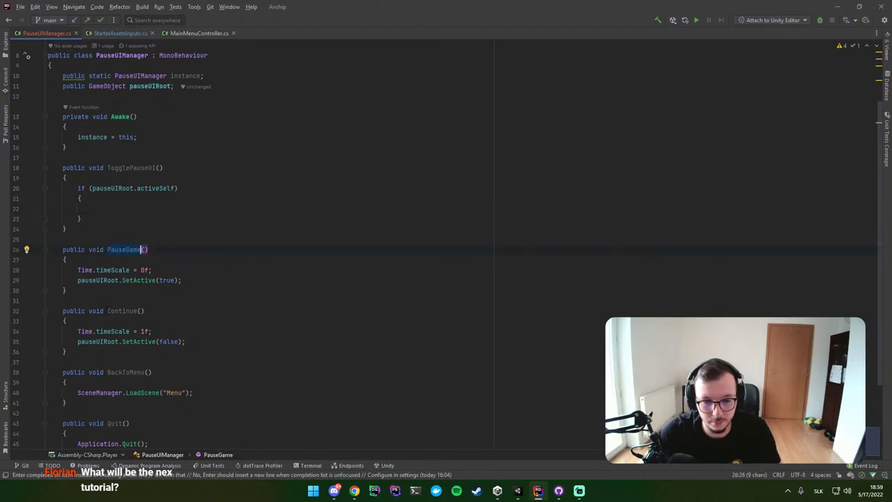
Step: Put a Continue(); call followed by return; inside the if block
mouse_move(107, 311)
mouse_down()
mouse_move(67, 321)
mouse_move(144, 311)
mouse_up()
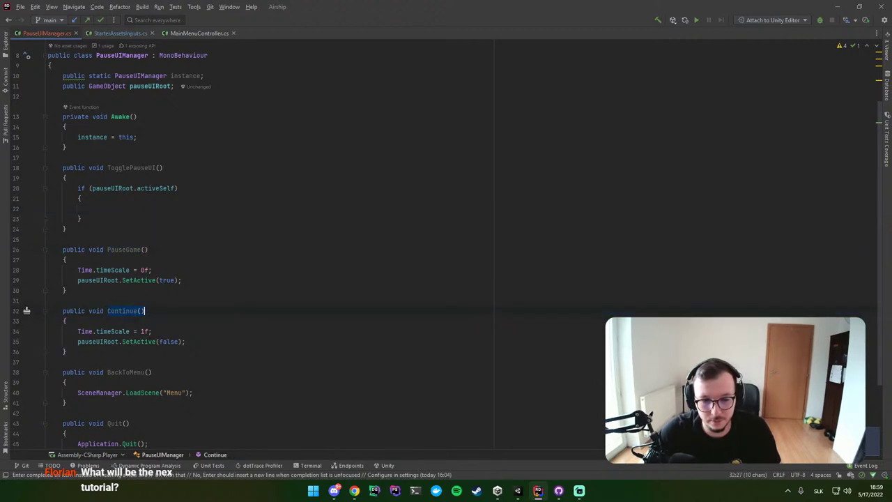
key(ctrl+c)
click(118, 209)
key(ctrl+v)
key(Up)
key(End)
key(Return)
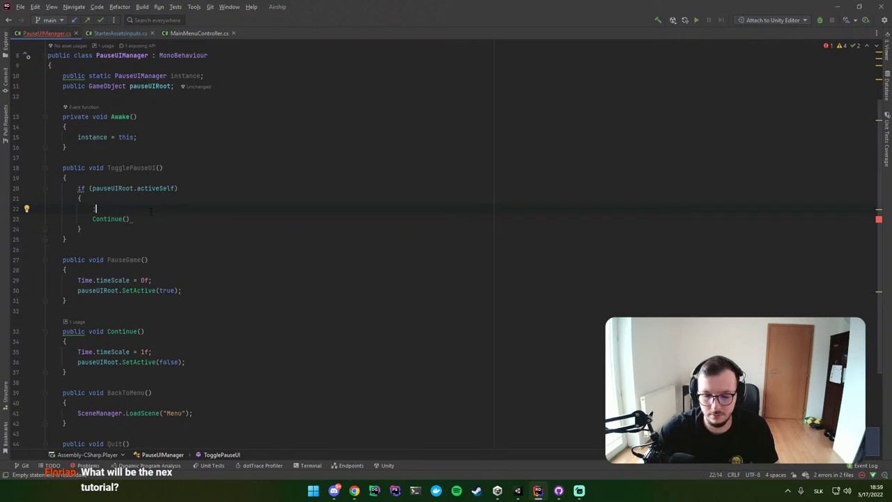
key(ctrl+z)
click(150, 212)
scroll(150, 211, down, 1)
text(;)
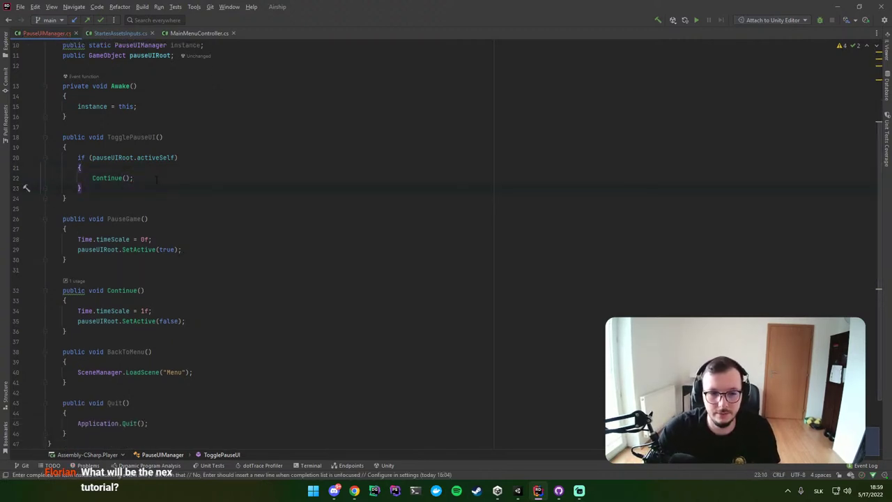
key(Return)
text(return;)
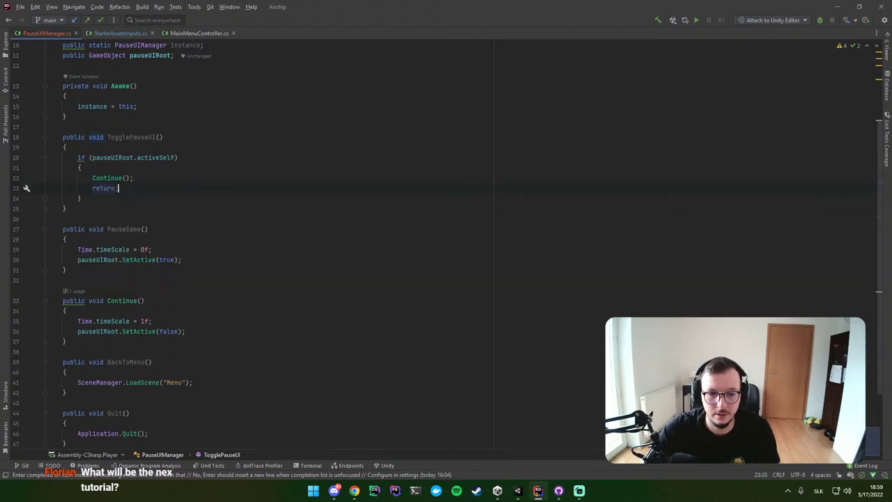
Step: Below the if block, call PauseGame(); using code completion
key(Down)
key(Return)
key(Return)
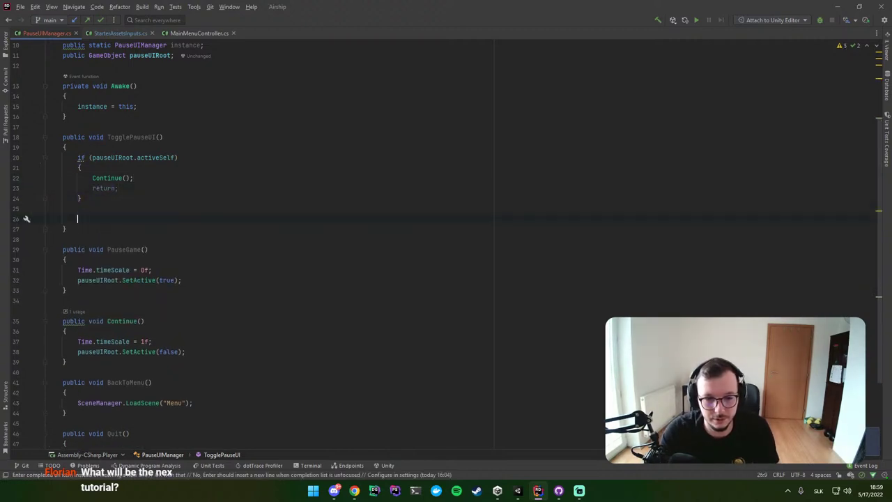
text(P)
key(Return)
text(;)
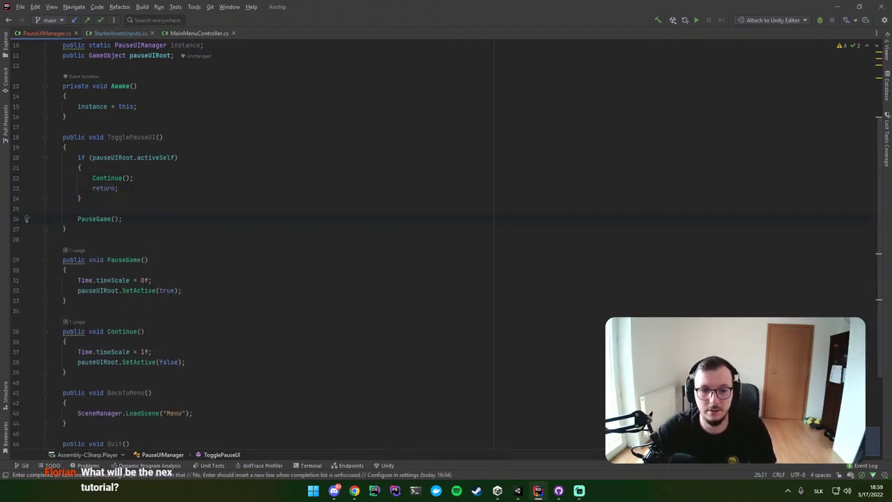
Step: In StarterAssetsInputs OnPause, replace the Debug.Log line with PauseUIManager.instance.TogglePauseUI();
key(ctrl+Tab)
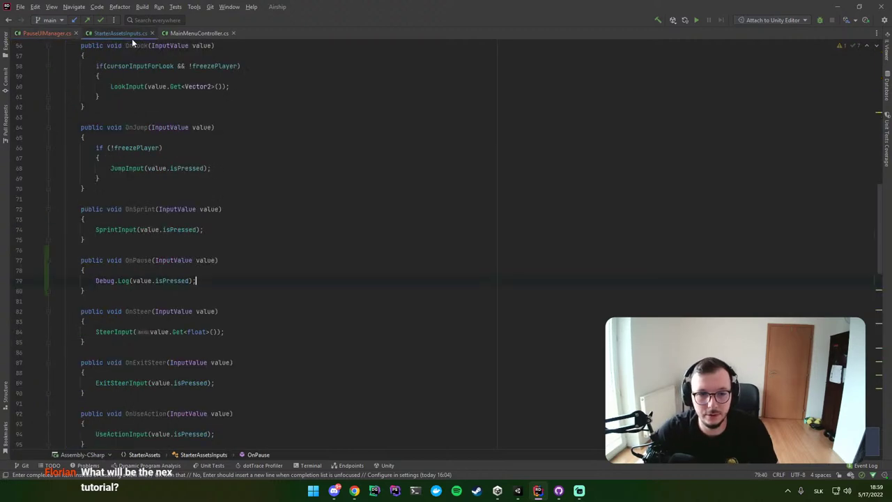
key(shift+Down)
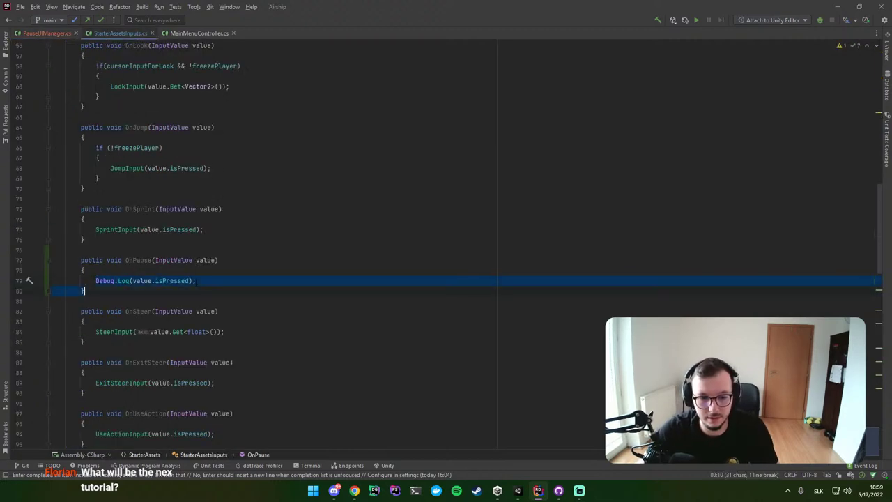
key(shift+Left)
key(shift+Left)
key(shift+Left)
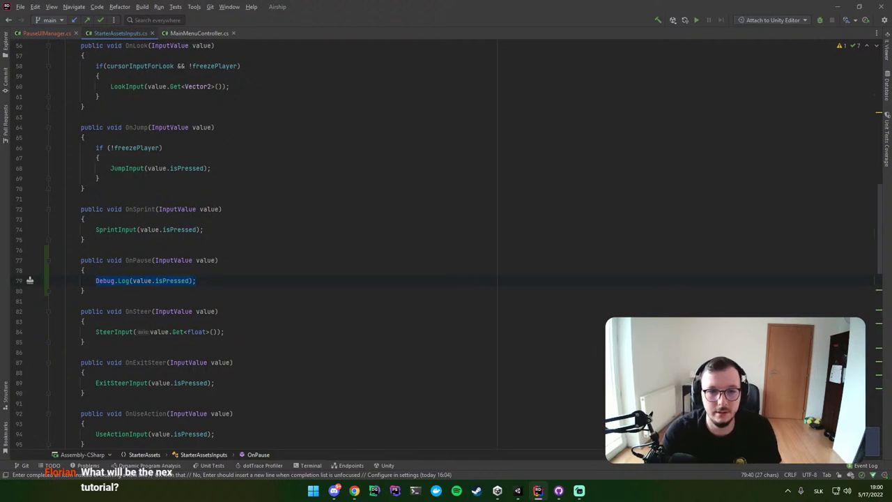
key(BackSpace)
text(Pau)
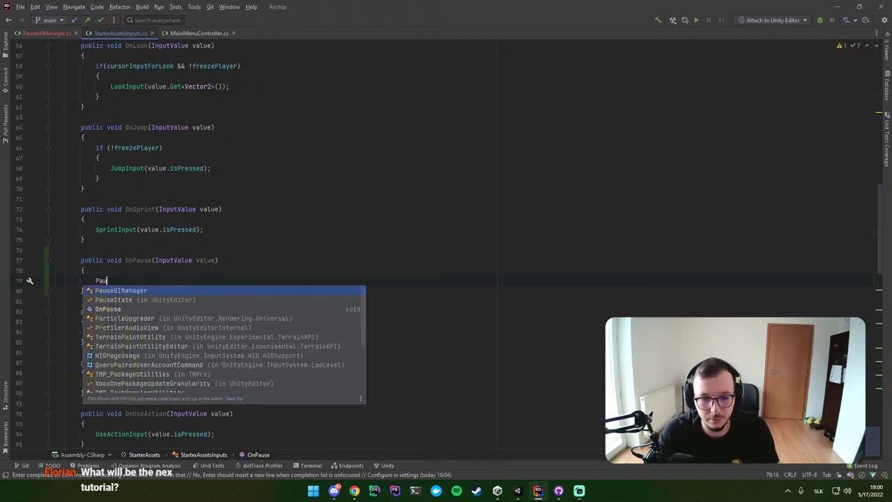
key(Return)
text(.i)
key(Return)
text(.)
key(Return)
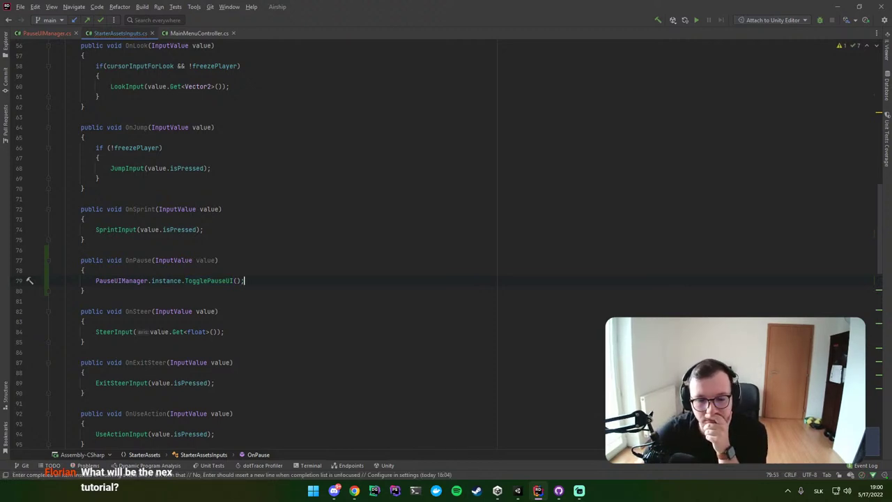
ctrl+click(200, 281)
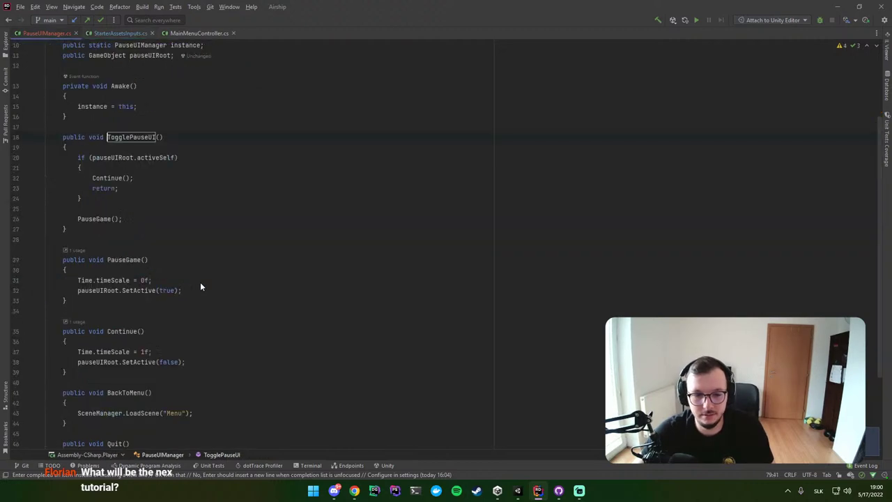
key(alt+Tab)
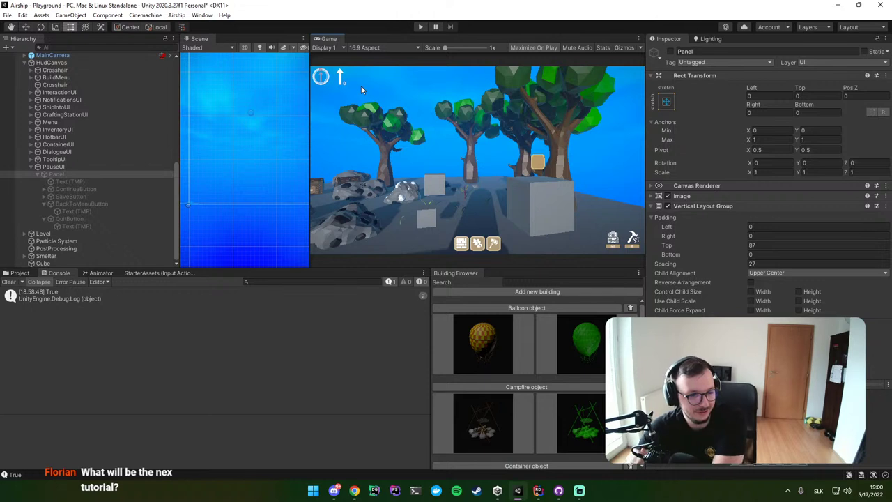
click(421, 26)
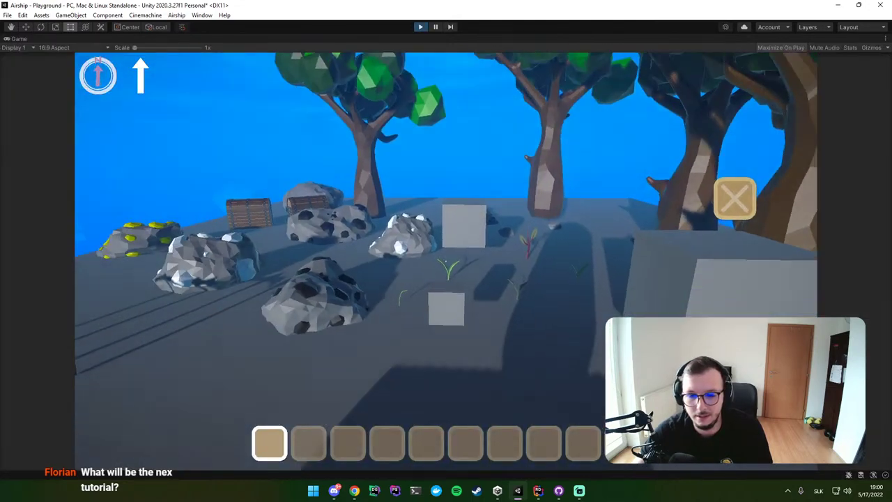
key(Escape)
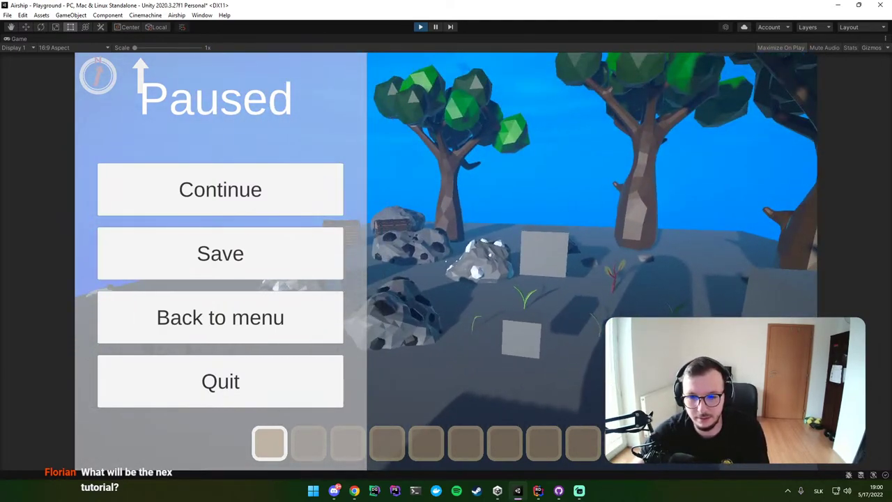
key(Escape)
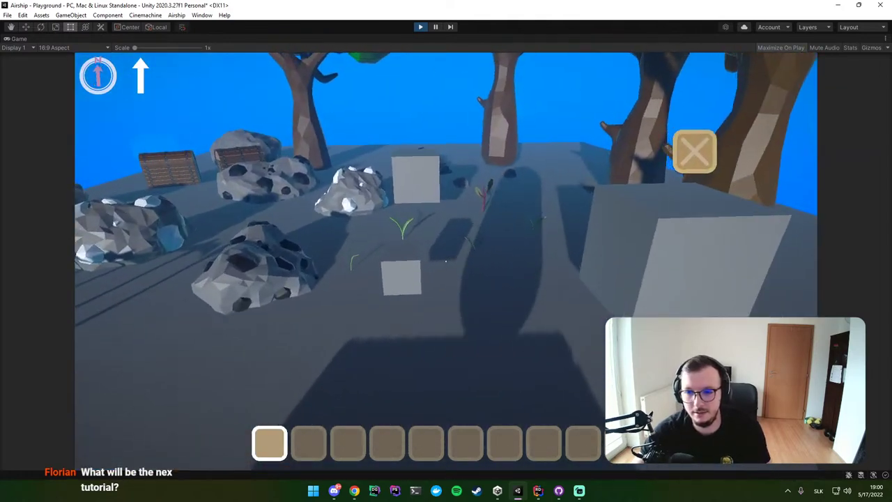
key(Escape)
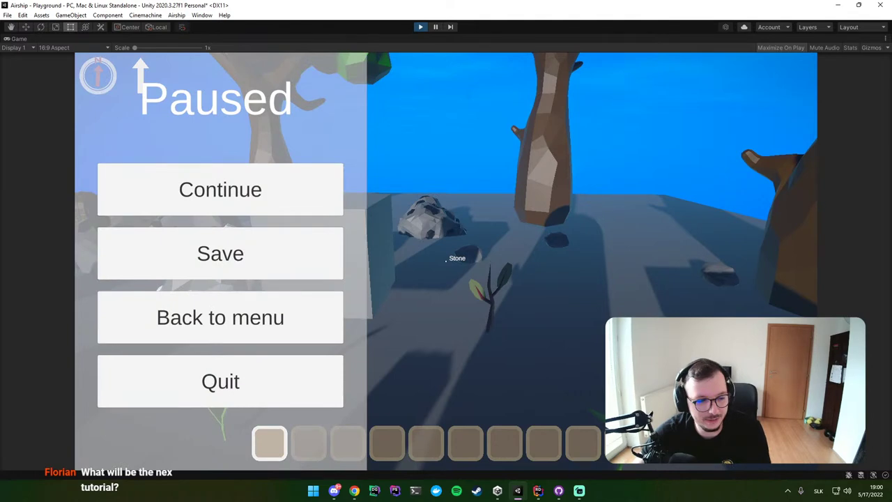
key(Escape)
key(Escape)
key(Escape)
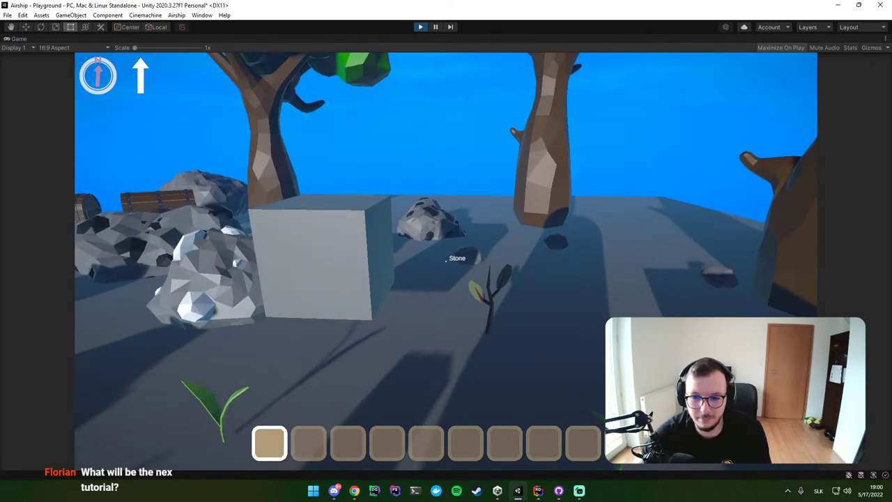
key(Escape)
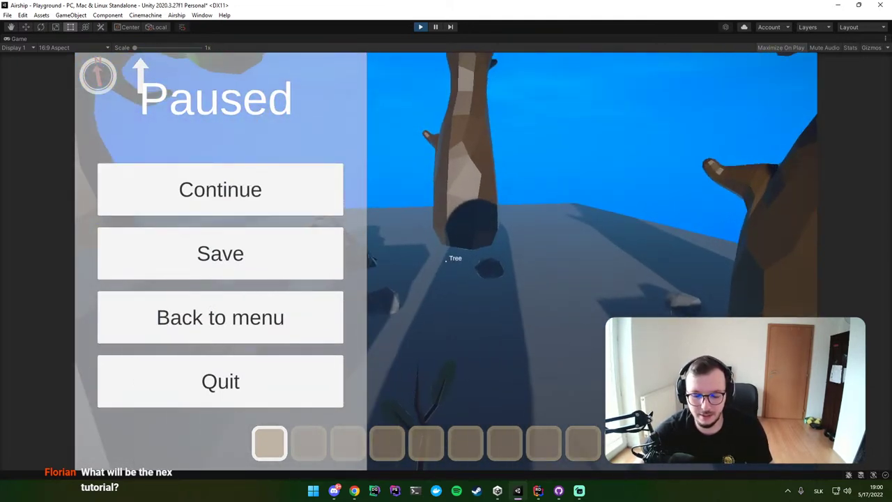
key(Escape)
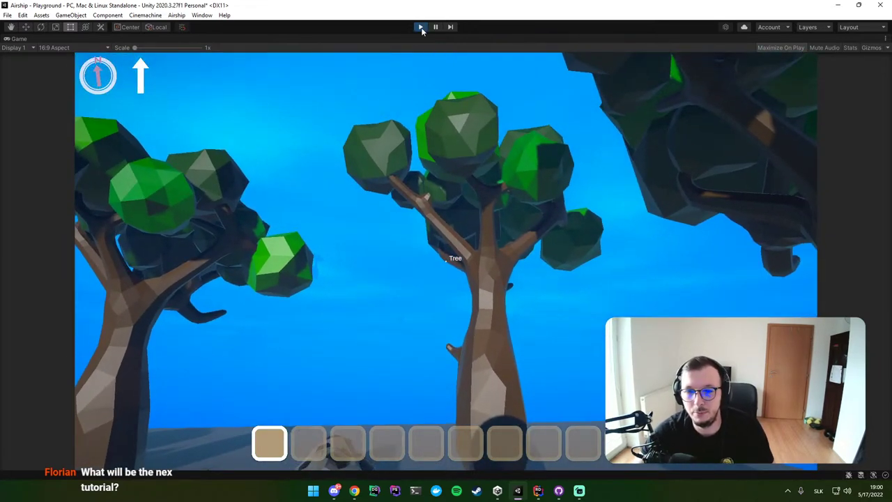
click(420, 27)
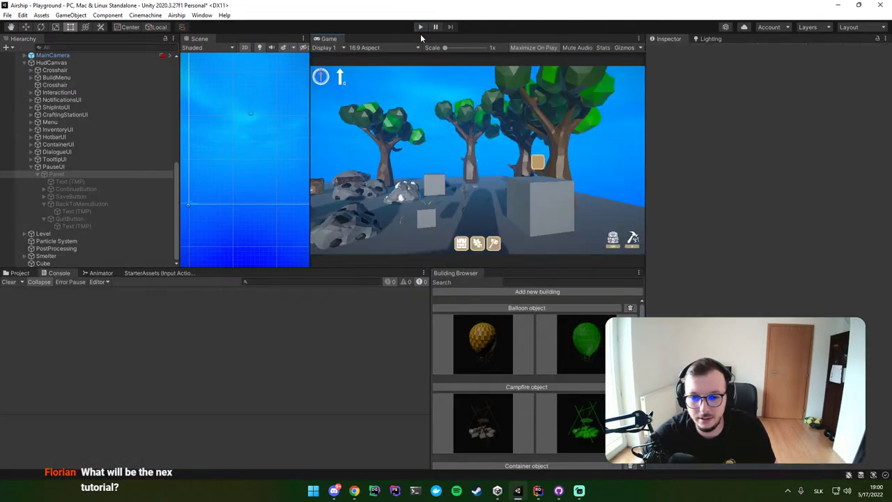
key(alt+Tab)
click(404, 155)
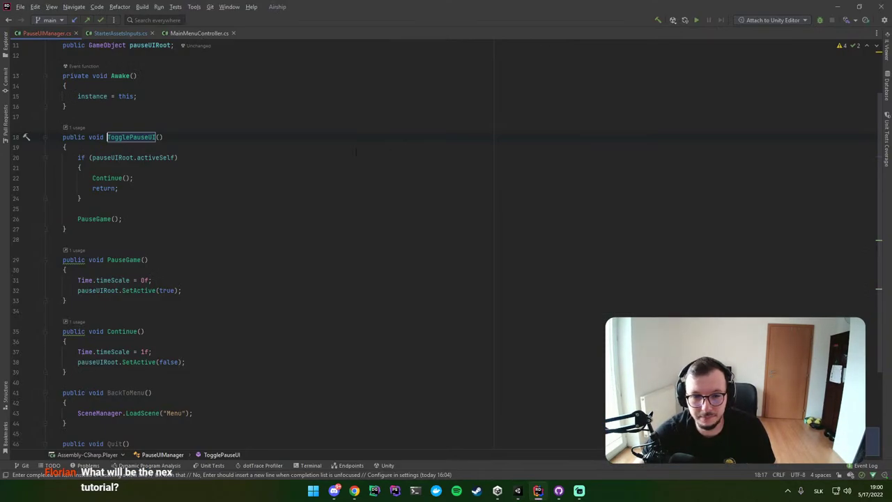
Step: Add a StarterAssetsInputs.instance.FreezePlayer(true); call after the if block and duplicate the line
click(82, 198)
key(Return)
key(Return)
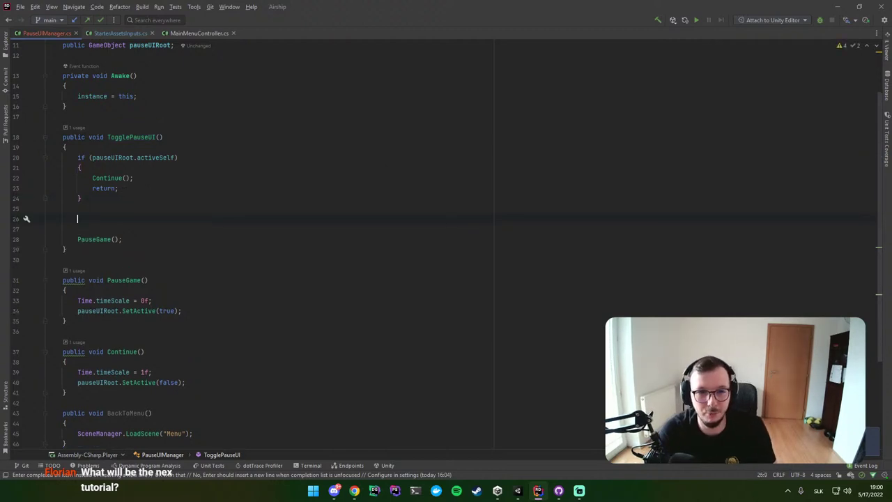
text(St)
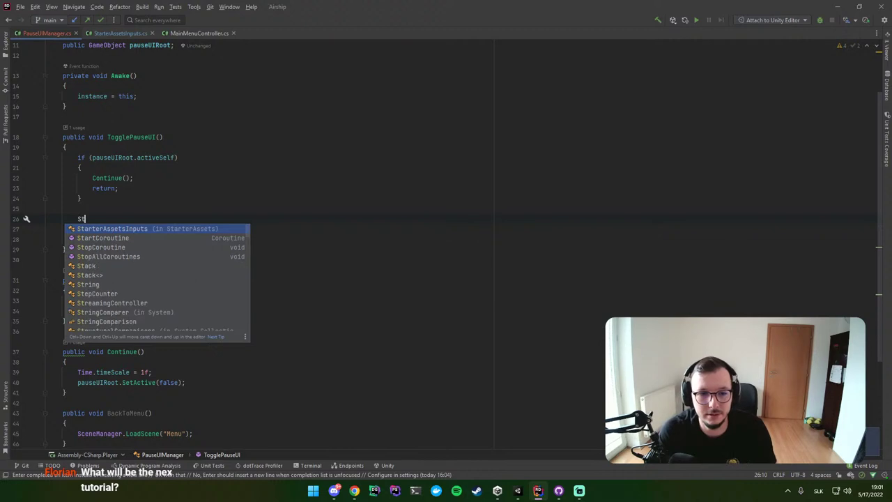
key(Return)
text(.)
key(Return)
text(.)
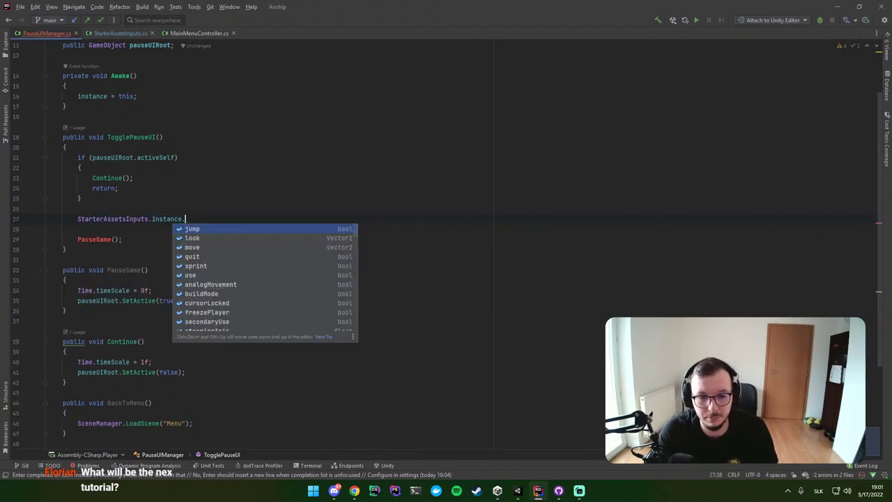
text(F)
key(Return)
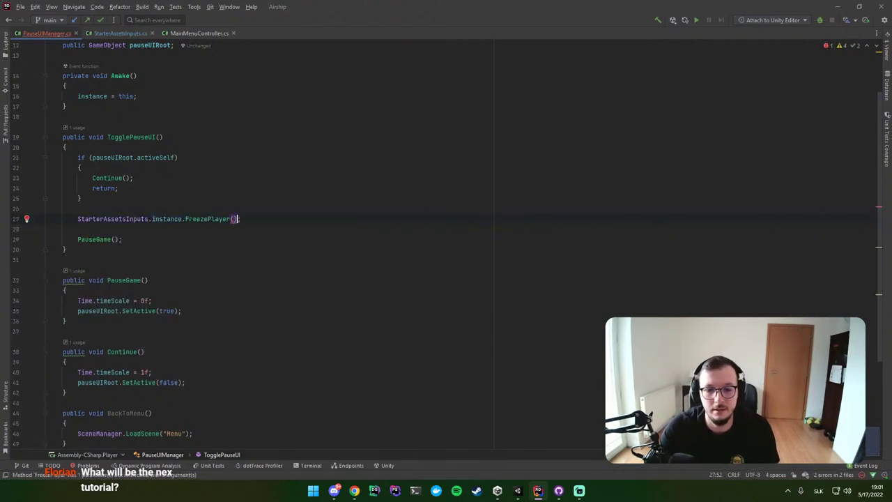
text(;true)
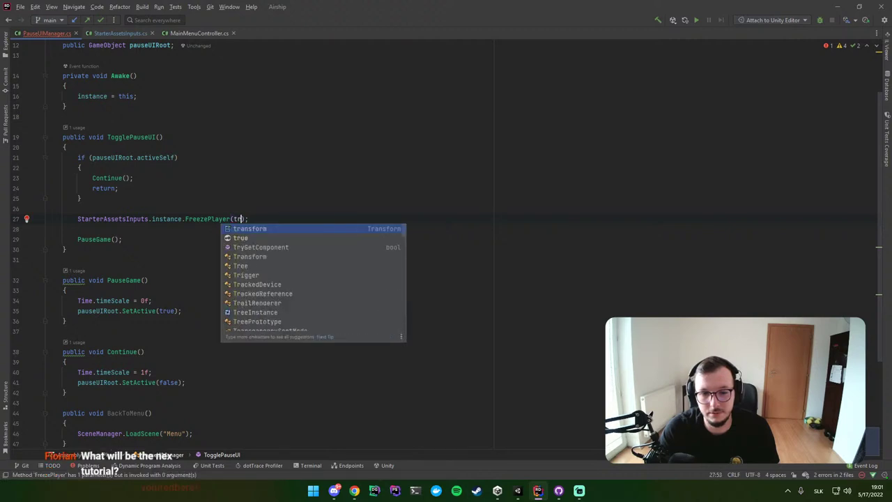
key(ctrl+d)
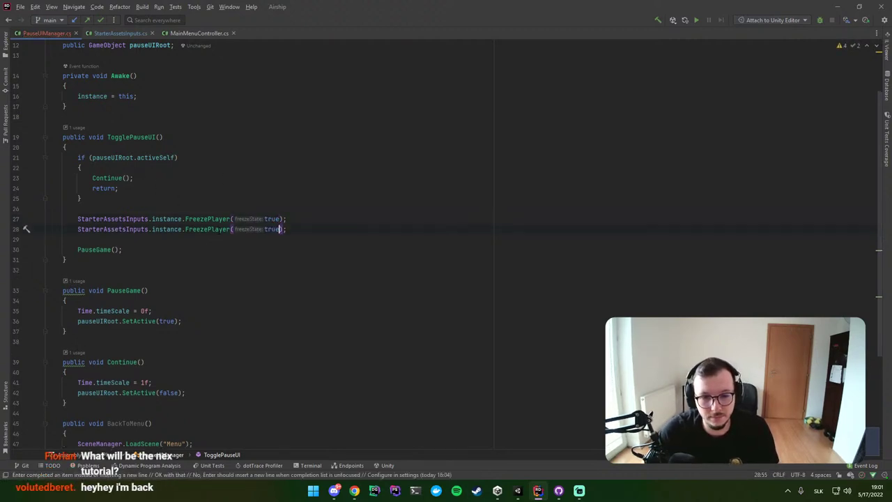
Step: Check the FreezePlayer and HandleCursor method names in StarterAssetsInputs for the duplicated line
double_click(211, 230)
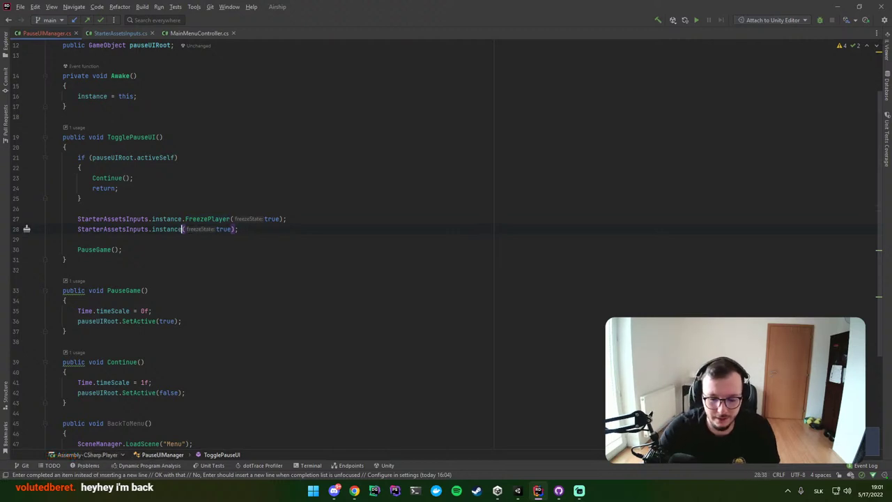
text(L)
key(Down)
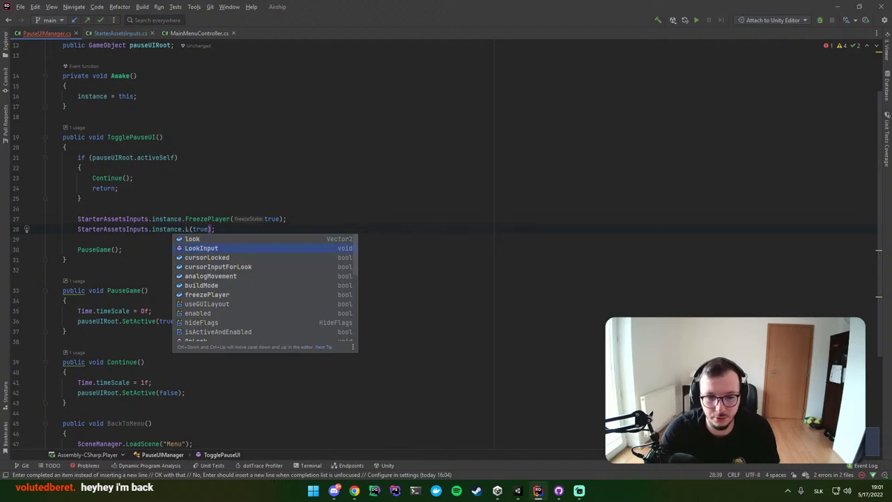
key(Return)
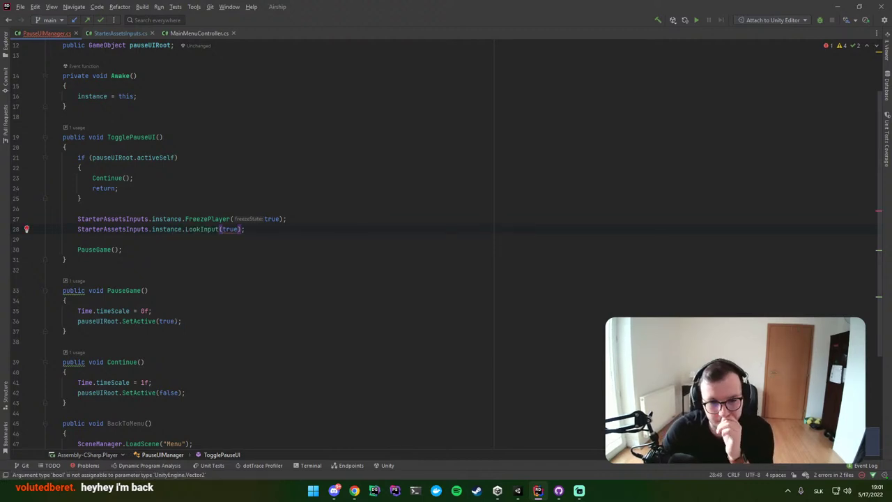
key(BackSpace)
key(BackSpace)
key(BackSpace)
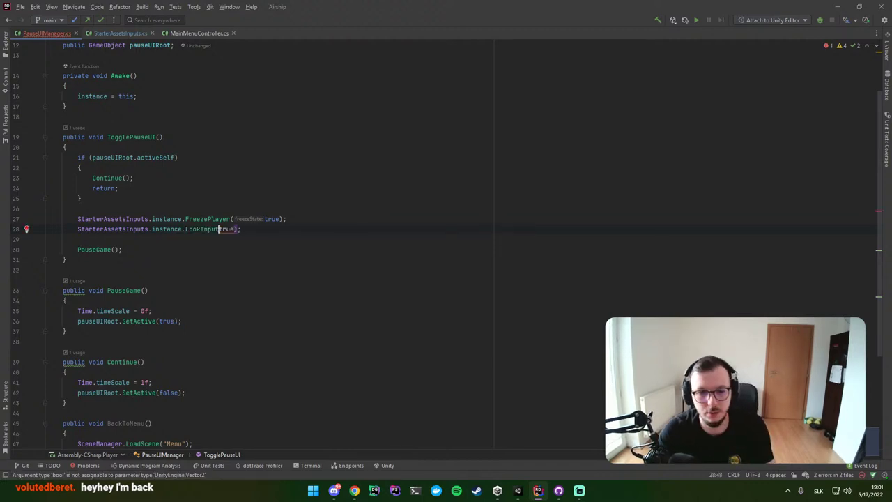
key(BackSpace)
key(BackSpace)
key(BackSpace)
text(F)
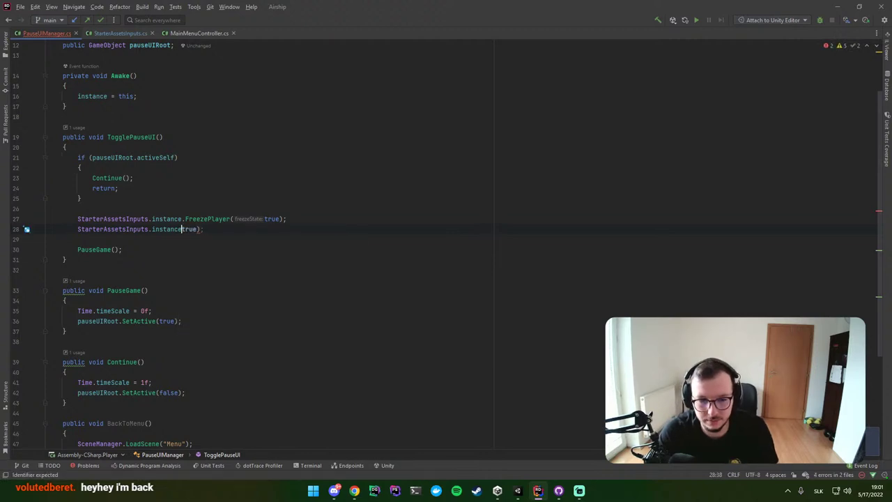
text(r)
key(BackSpace)
key(BackSpace)
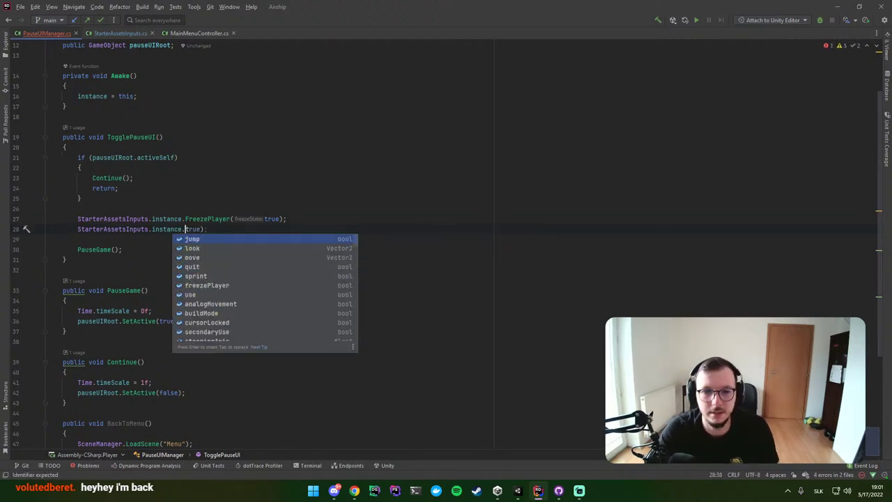
click(118, 33)
scroll(187, 169, up, 3)
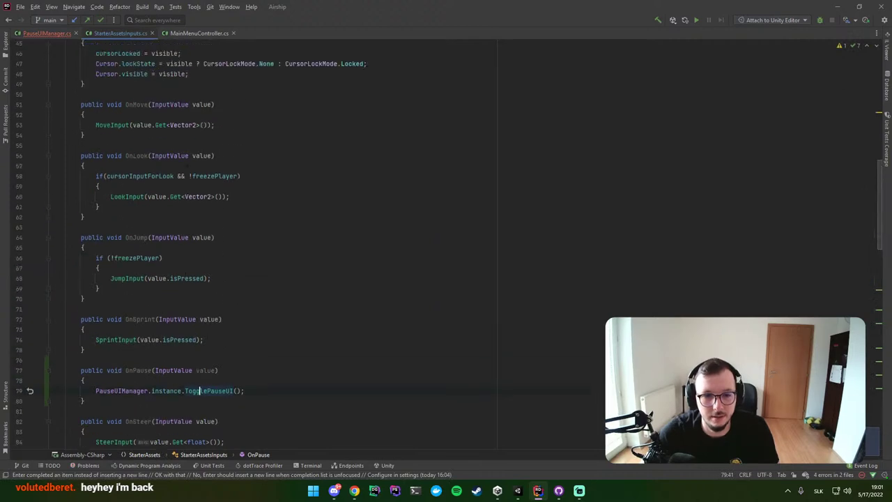
scroll(187, 170, up, 5)
scroll(187, 170, up, 6)
scroll(187, 170, up, 1)
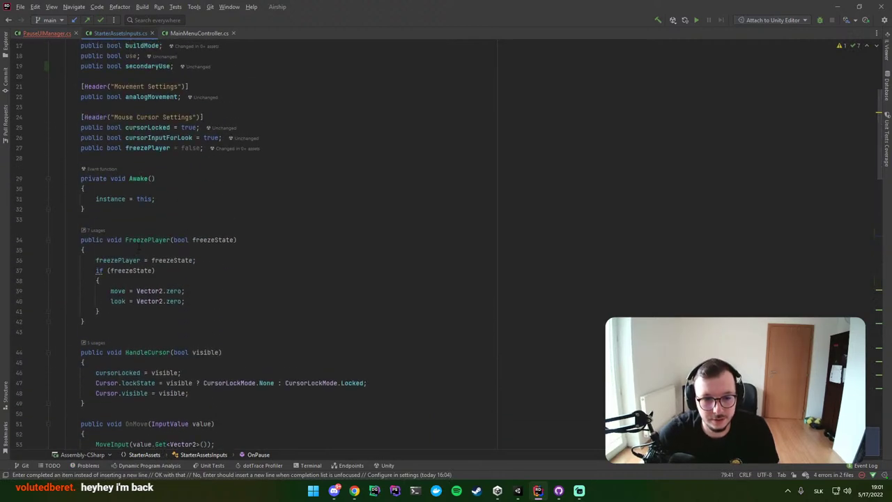
double_click(171, 239)
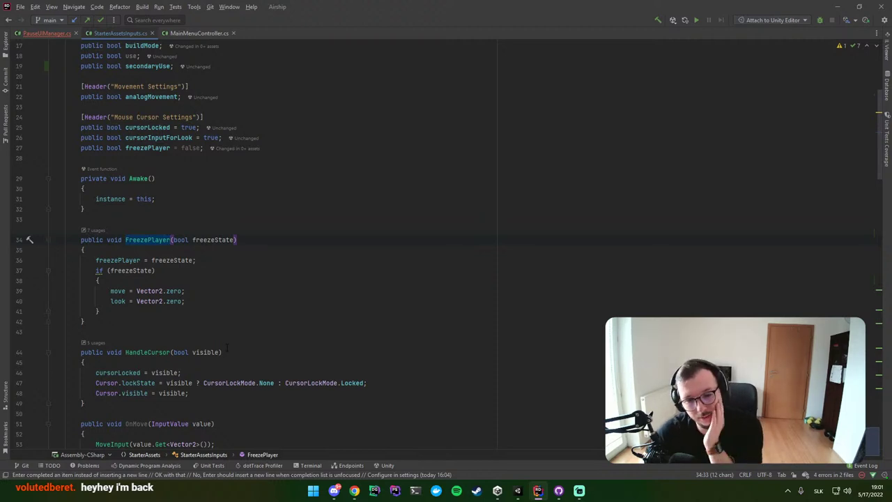
double_click(169, 352)
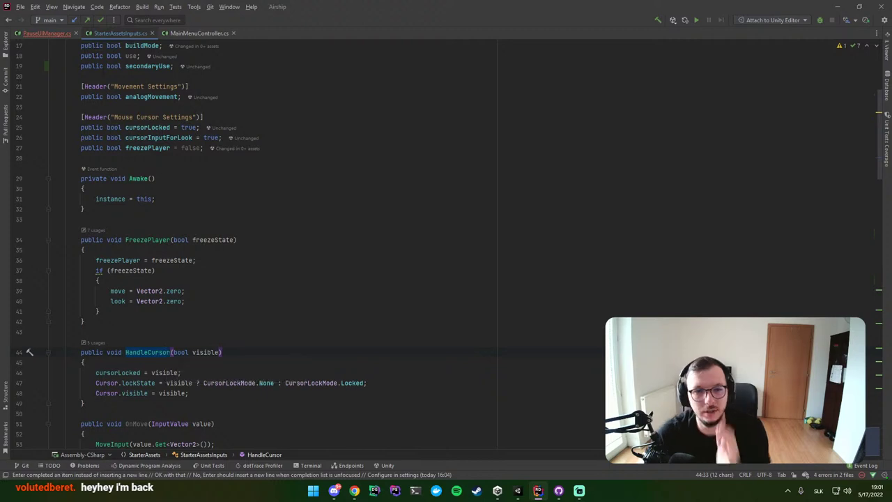
key(ctrl+Tab)
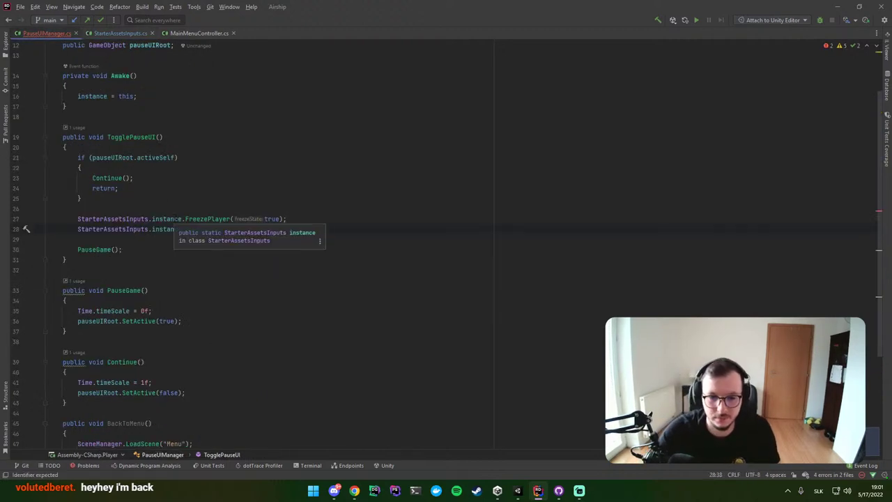
Step: Make the second line call StarterAssetsInputs.instance.HandleCursor(true);
click(184, 229)
text(.)
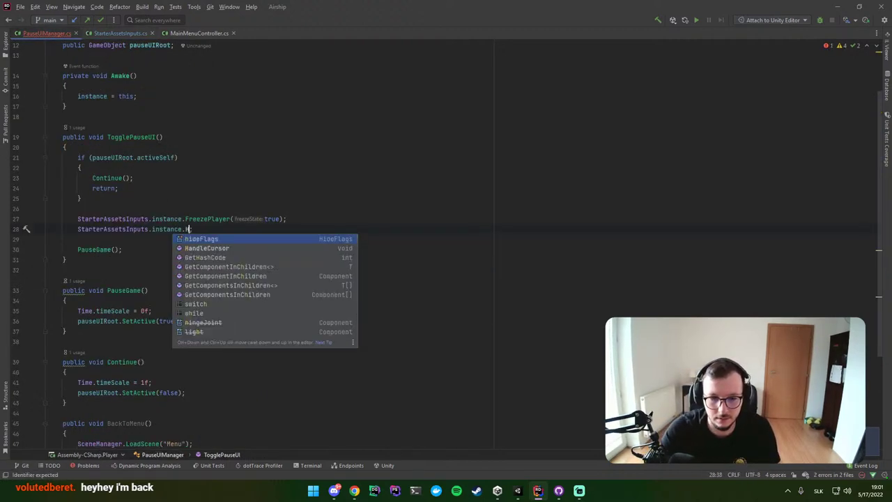
text(Ha)
key(Return)
text(t)
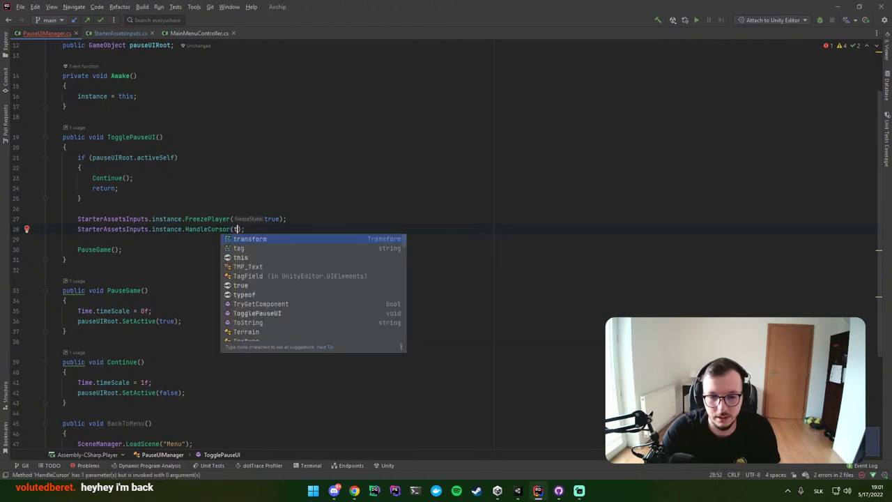
text(rue)
key(Return)
key(End)
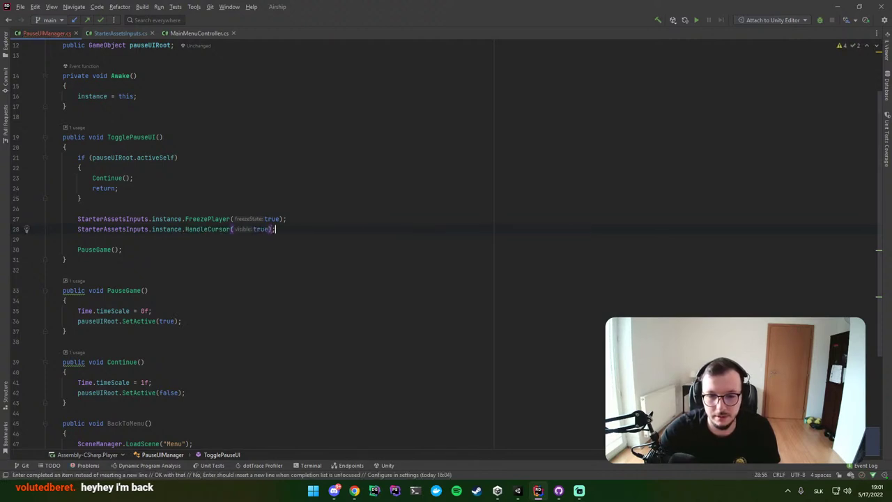
Step: Move the FreezePlayer and HandleCursor calls to the top of TogglePauseUI
double_click(133, 158)
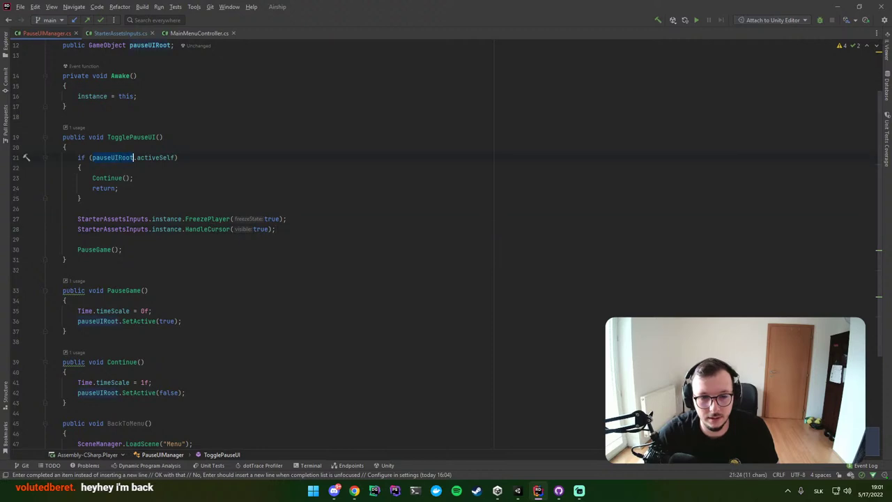
drag(293, 229, 42, 218)
key(ctrl+c)
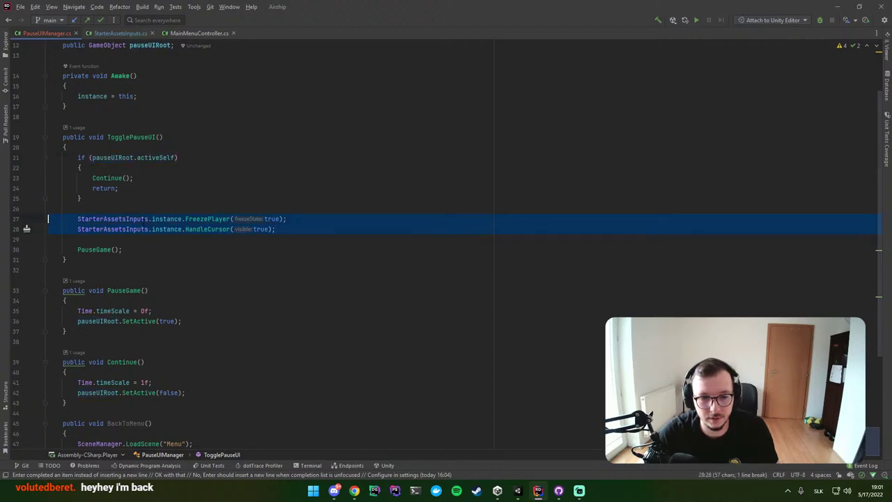
key(Delete)
click(131, 147)
key(ctrl+v)
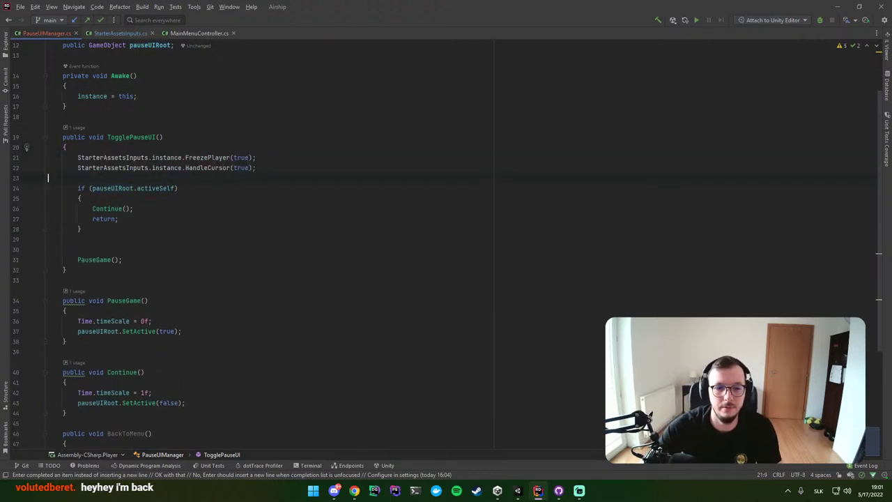
Step: Replace both calls' true arguments with !pauseUIRoot.activeSelf, then switch to Unity
key(ctrl+w)
key(ctrl+w)
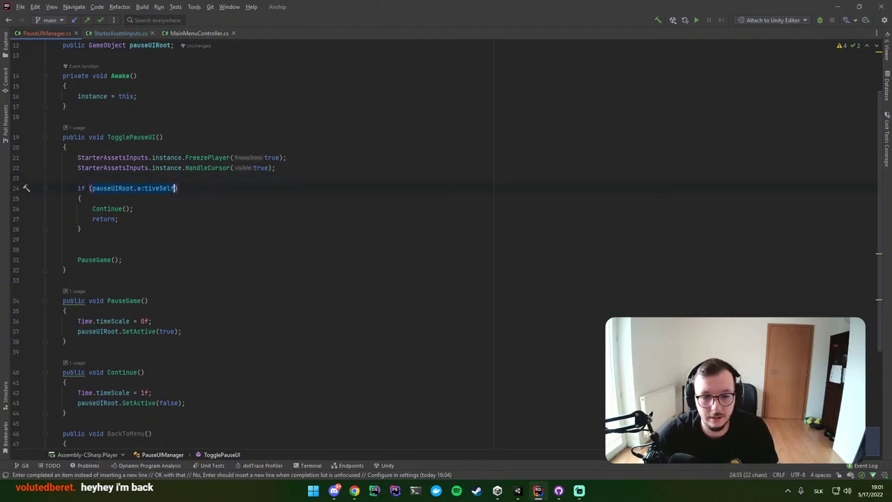
click(264, 158)
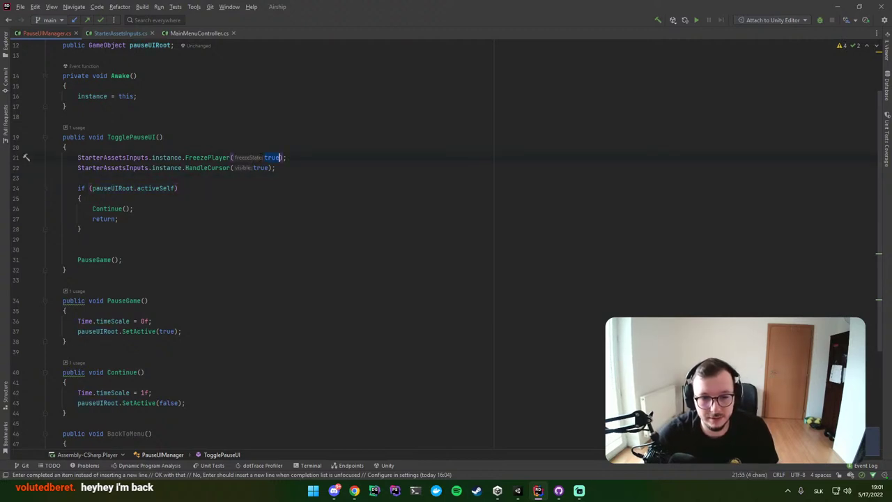
text(pauseUIRoot.activeSelf)
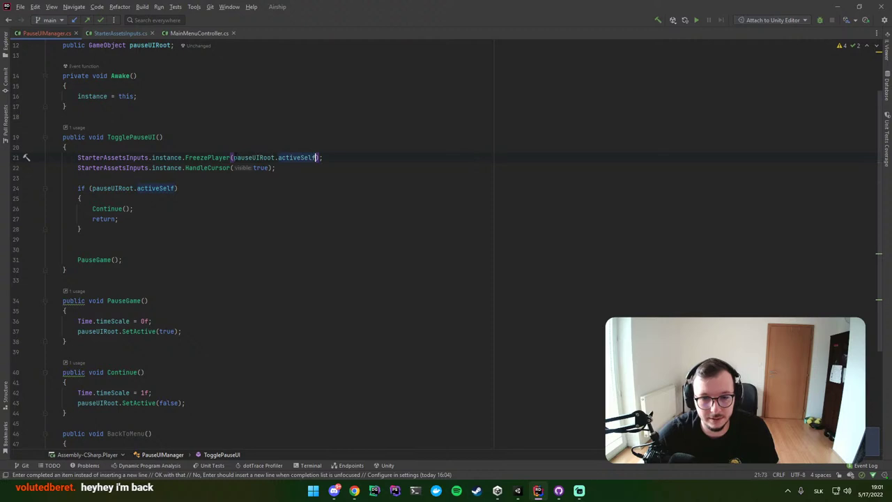
click(234, 157)
text(!)
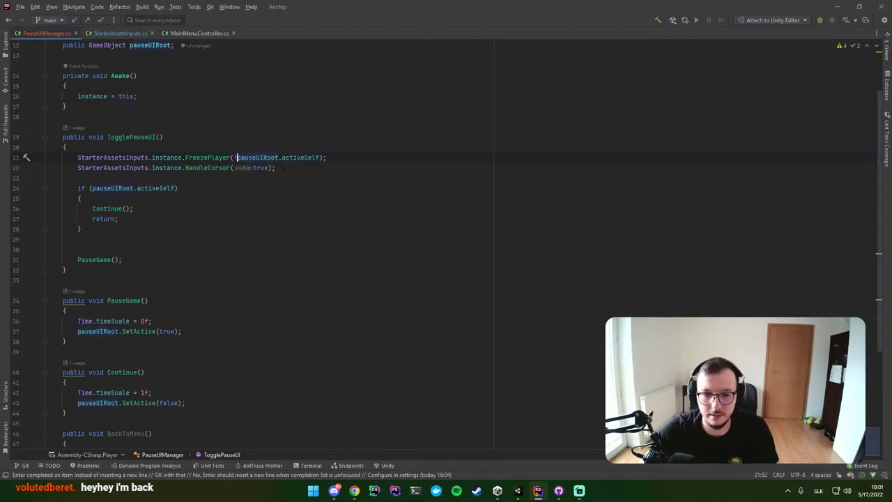
double_click(261, 168)
text(pauseUIRoot.activeSelf)
click(234, 168)
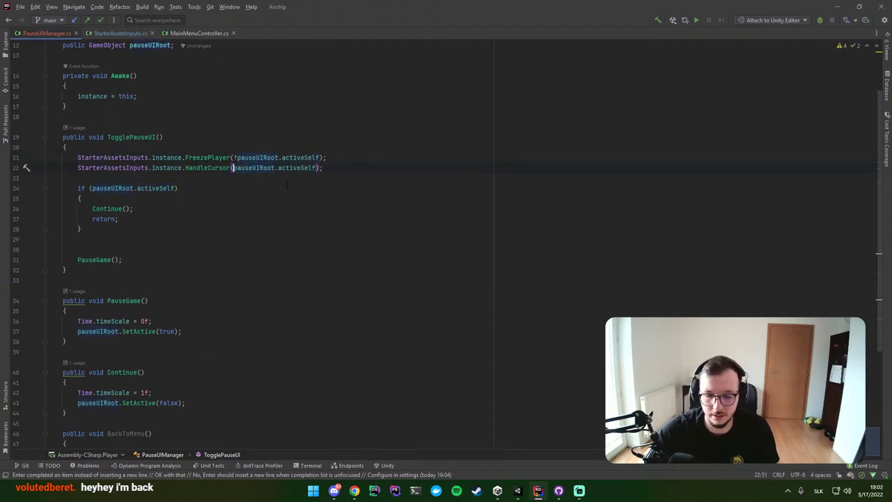
text(!)
key(alt+Tab)
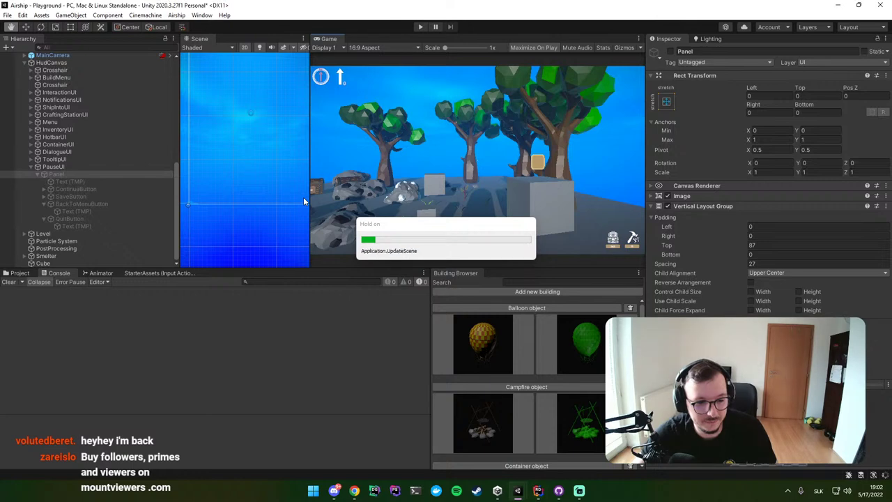
key(ctrl+p)
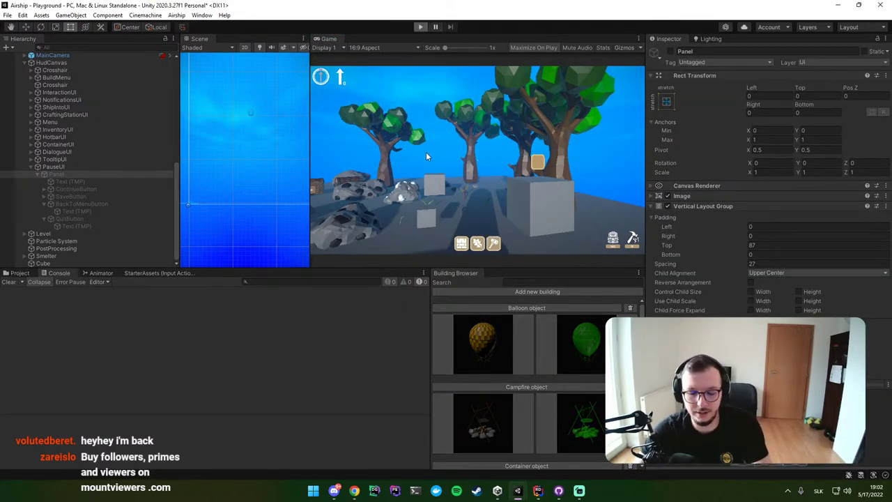
key(shift+space)
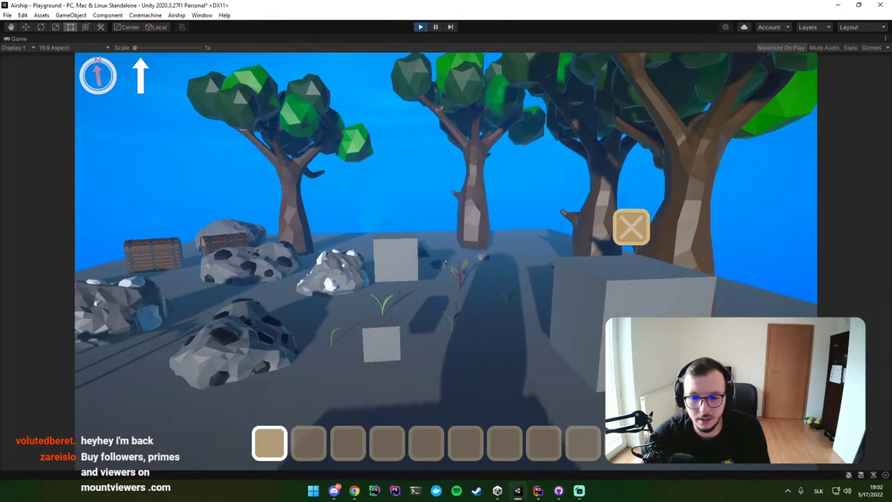
key(Escape)
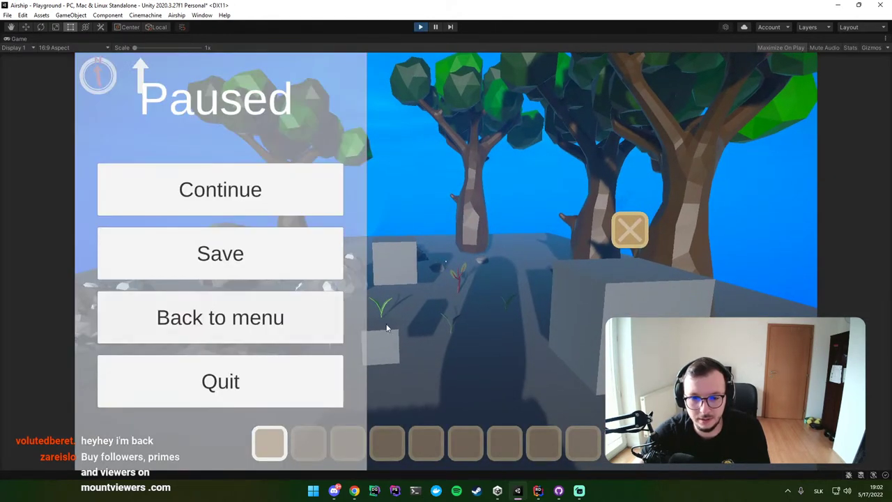
key(Escape)
key(Escape)
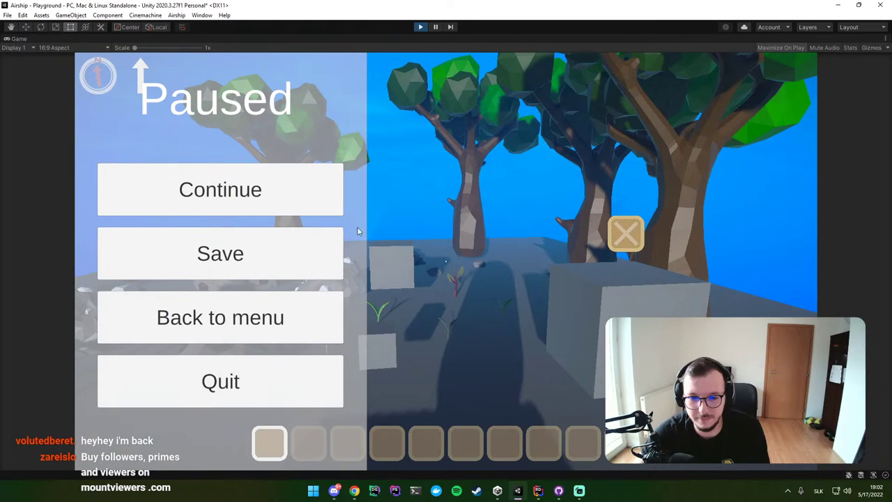
key(Escape)
key(Escape)
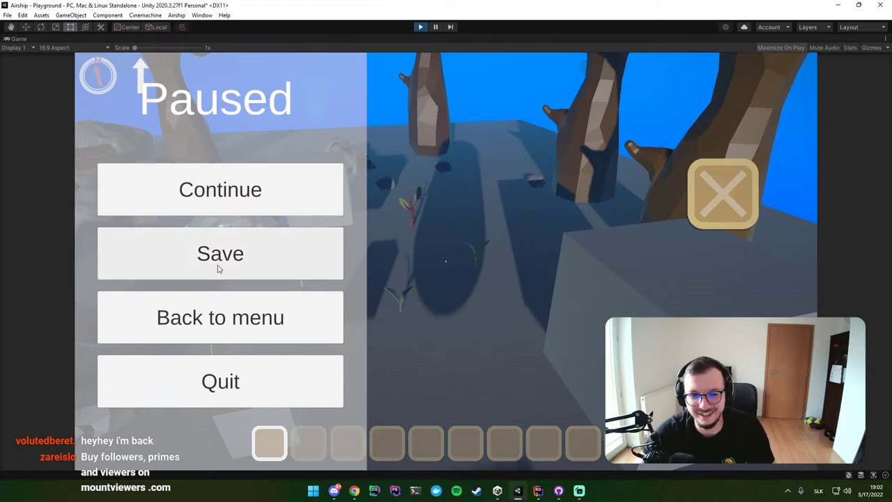
key(Escape)
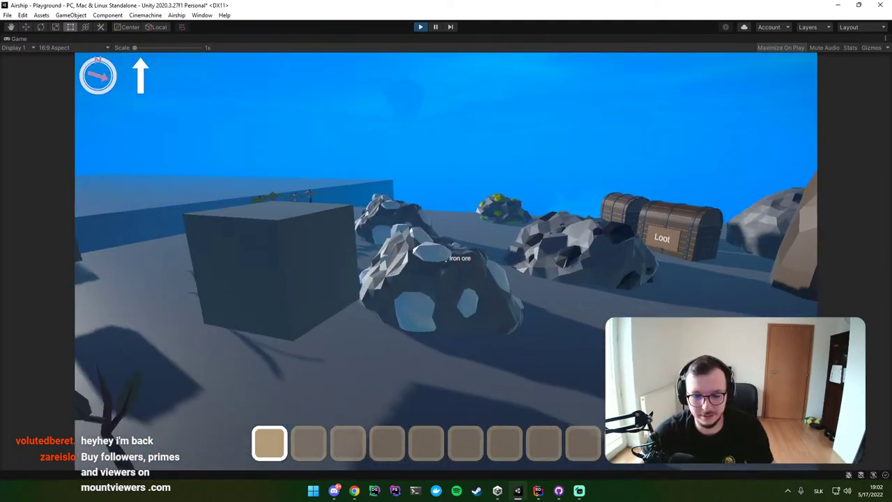
key(Escape)
click(421, 27)
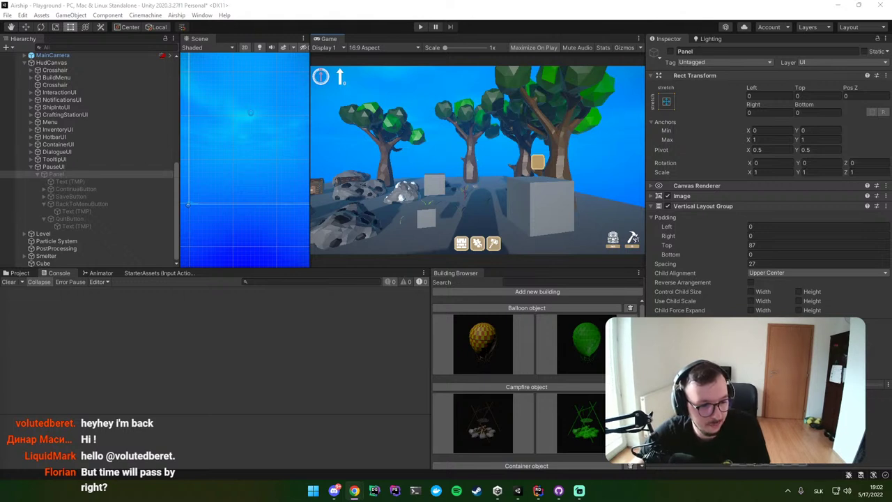
Step: In play mode, pause with Escape and choose Back to menu, then stop playing
click(419, 28)
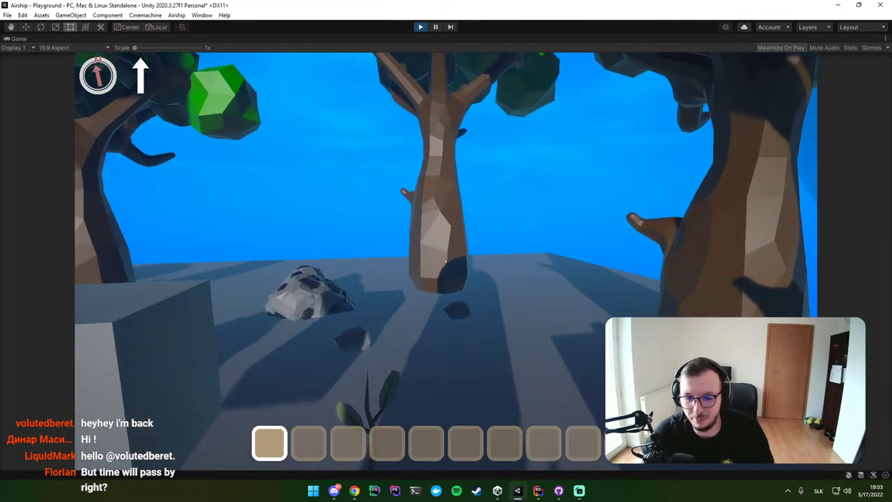
key(Escape)
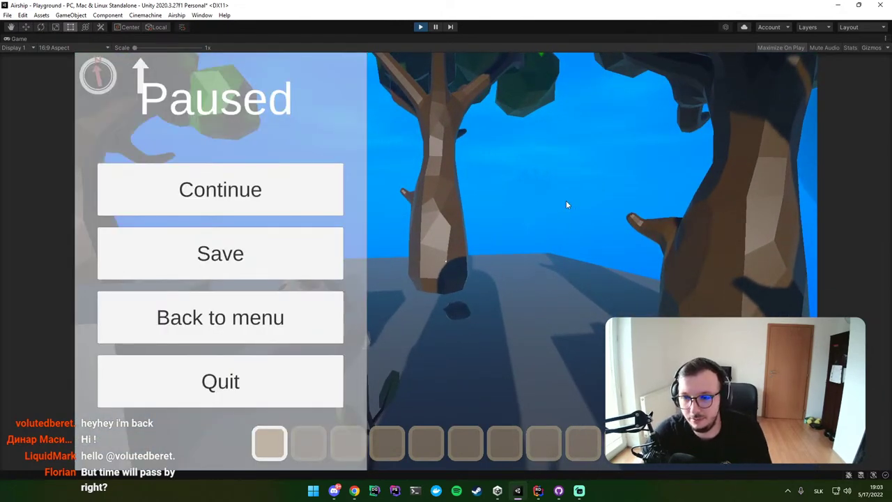
click(274, 335)
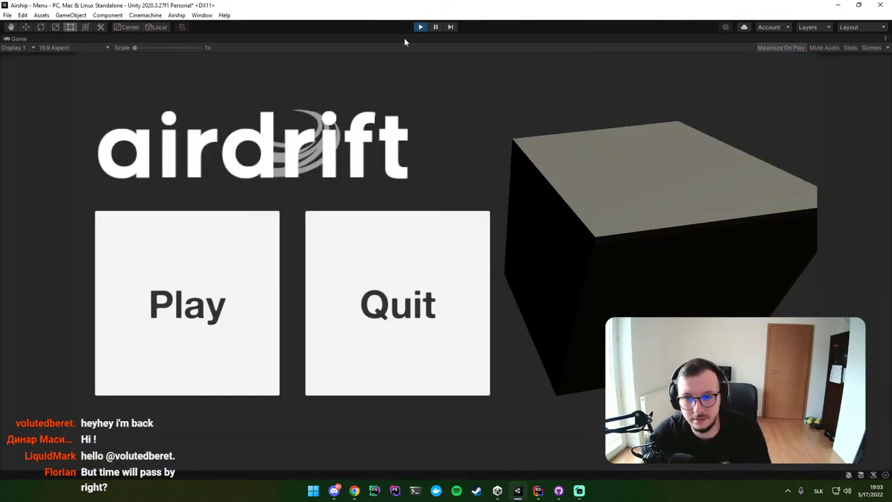
click(421, 27)
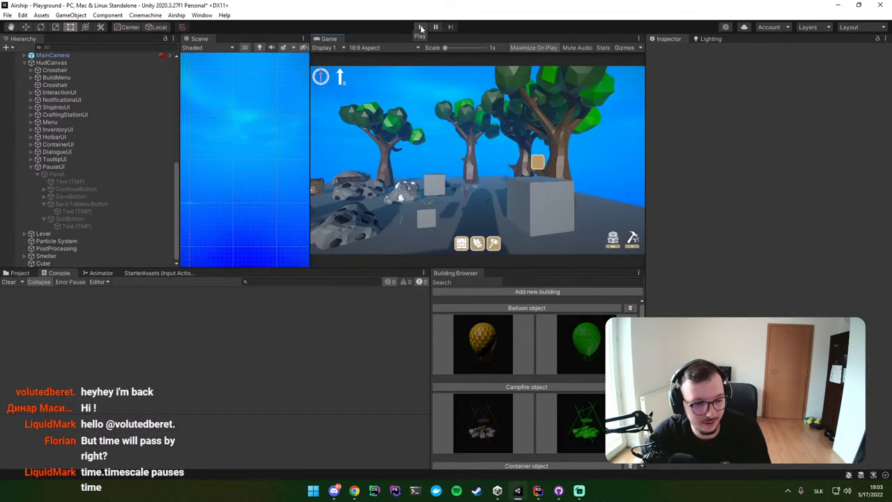
Step: Play again, resume with Continue, then pause and return to the main menu before stopping
key(ctrl+p)
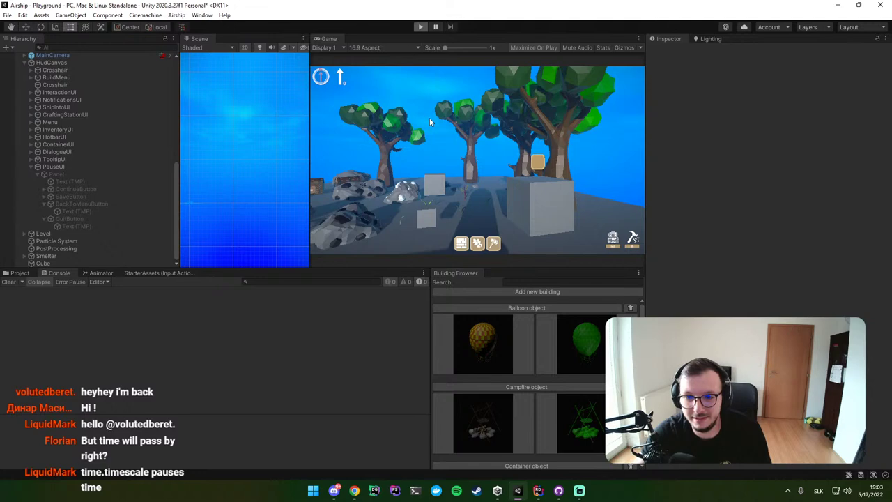
key(Escape)
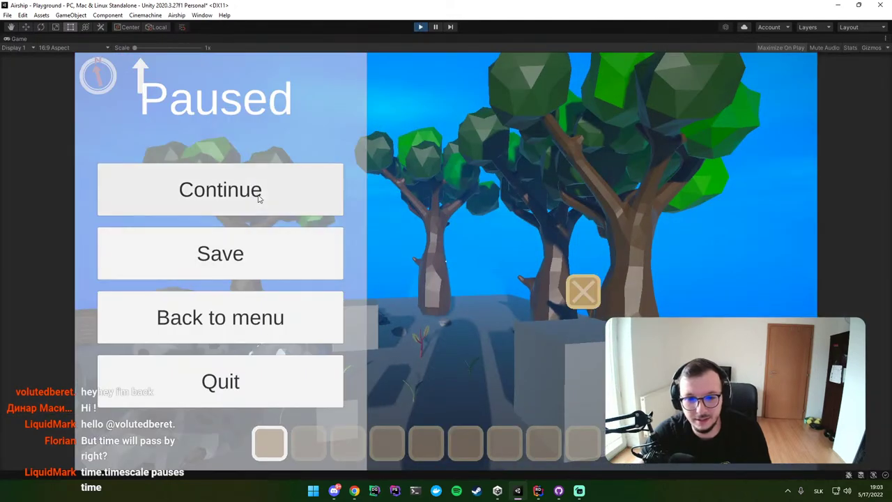
click(259, 199)
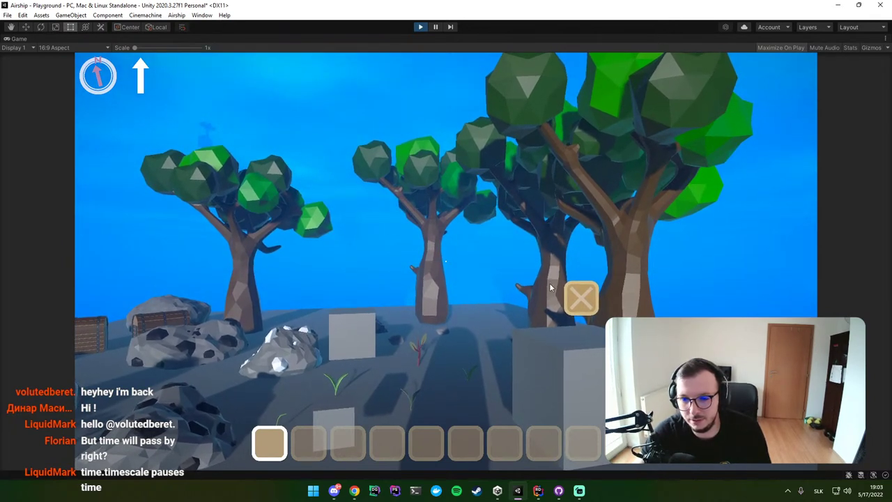
click(418, 29)
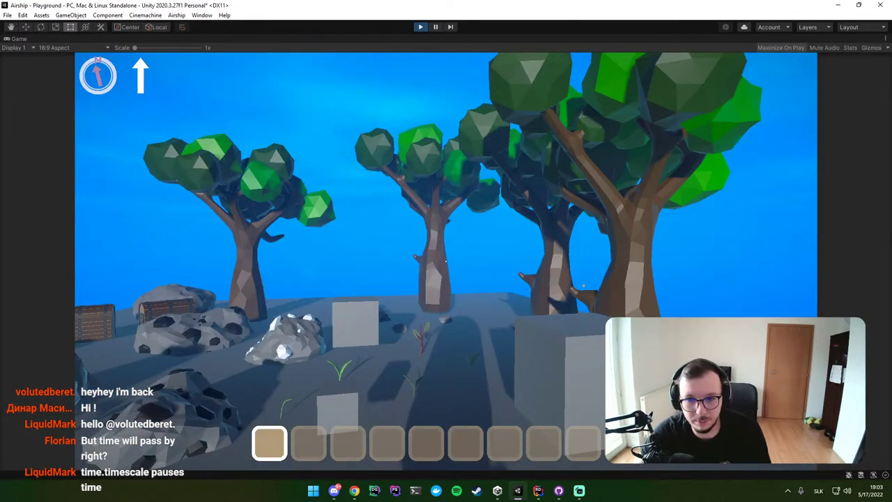
key(Escape)
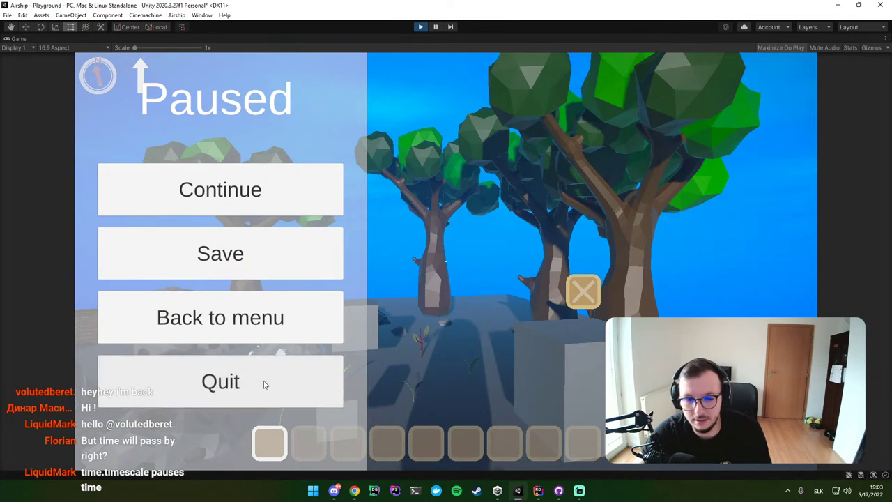
click(265, 335)
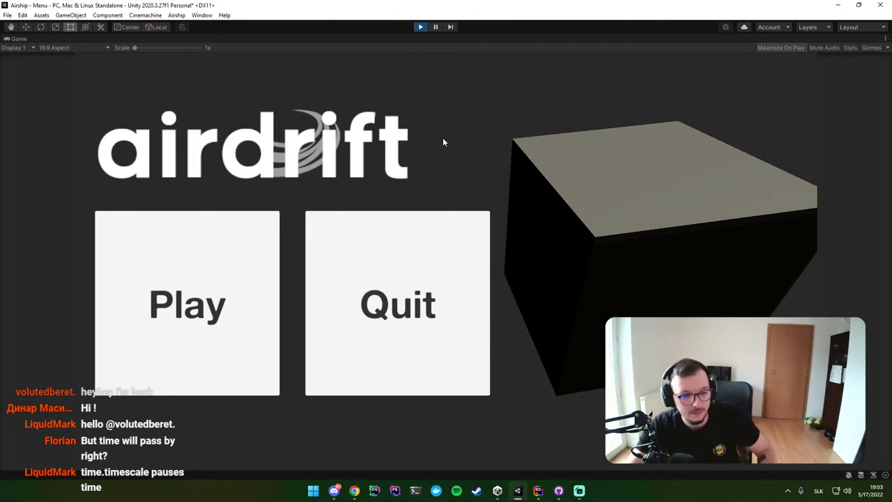
click(419, 27)
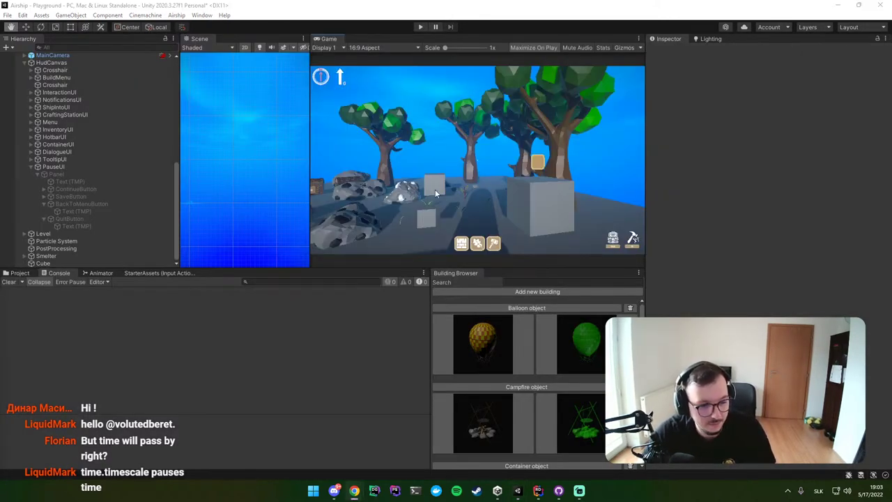
Step: Move Continue()'s timeScale and pauseUIRoot statements in place of the Continue(); call in TogglePauseUI
click(536, 490)
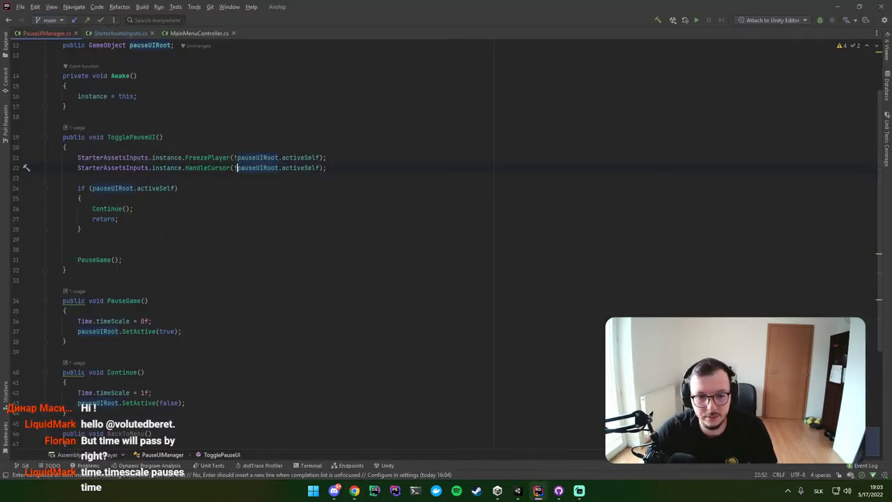
mouse_move(104, 209)
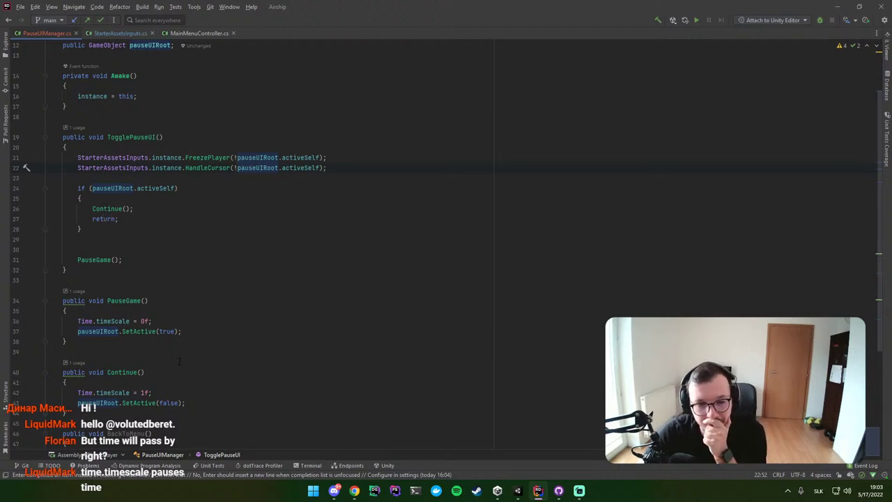
drag(78, 393, 152, 392)
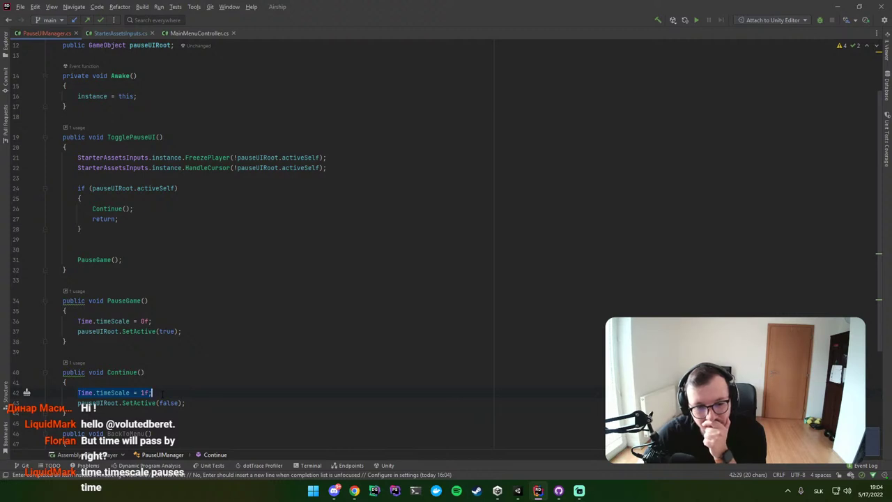
shift+click(198, 400)
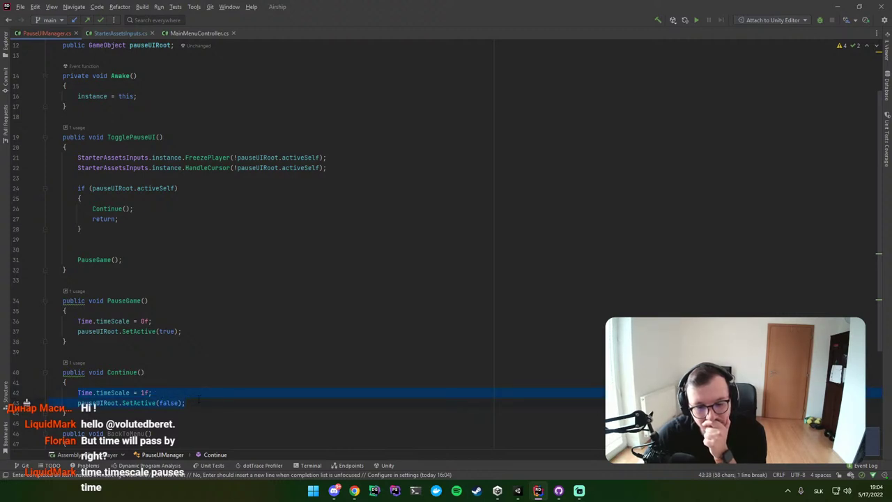
scroll(198, 402, down, 2)
scroll(199, 400, down, 2)
scroll(198, 400, up, 1)
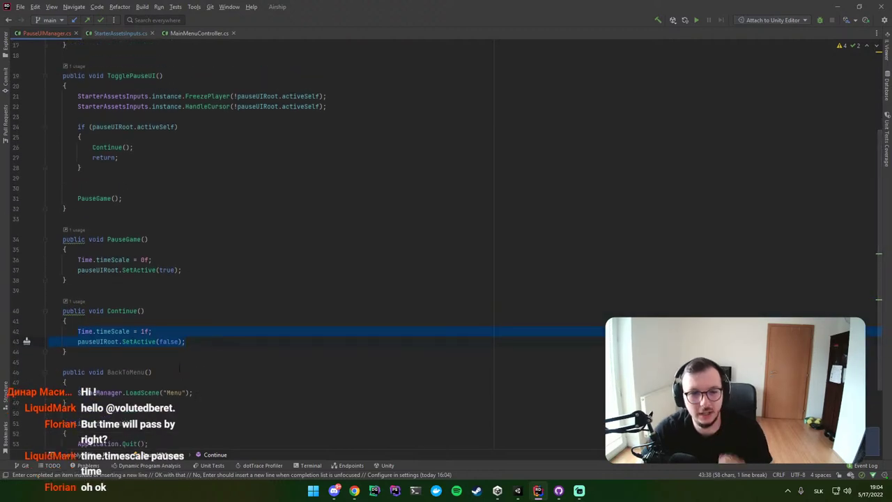
key(BackSpace)
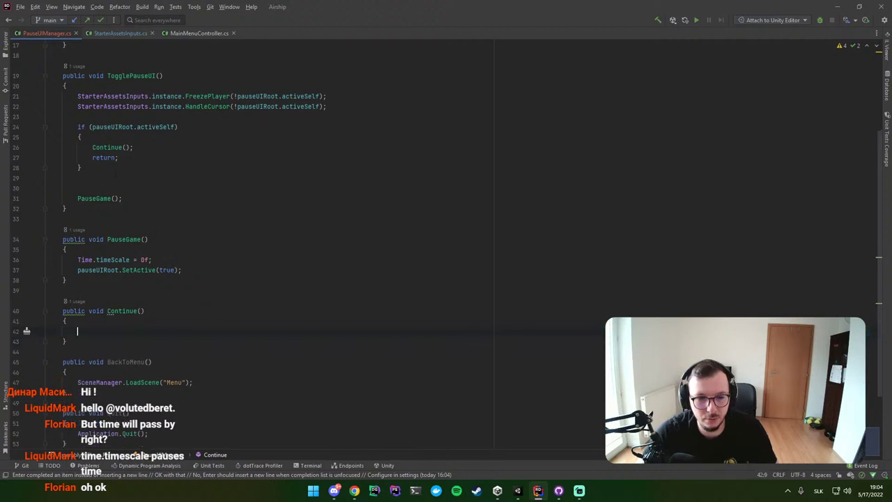
drag(93, 147, 133, 147)
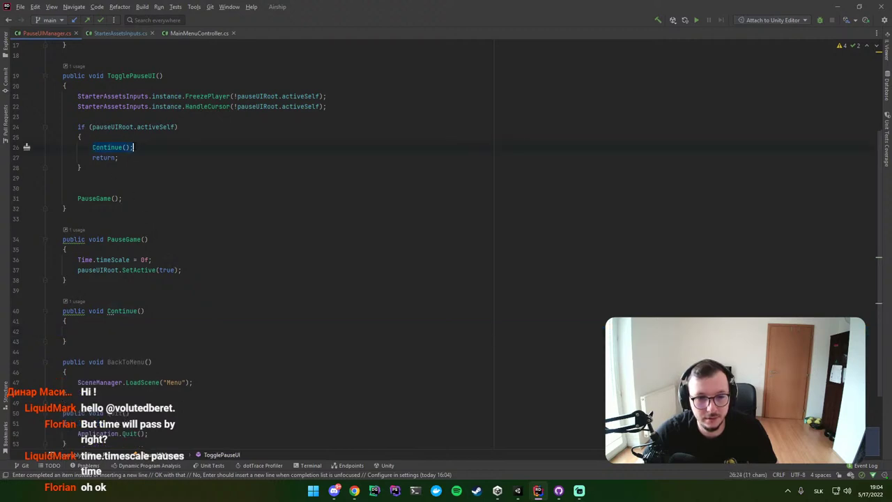
text(Time.timeScale = 1f;             pauseUIRoot.SetActive(false);)
Step: Delete the now-empty Continue() method, review TogglePauseUI, then switch back to Unity
drag(79, 321, 44, 292)
key(BackSpace)
key(BackSpace)
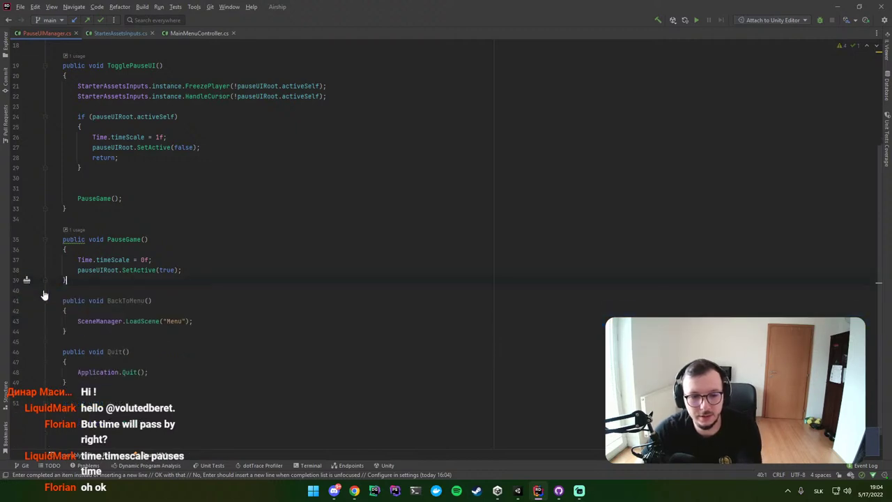
click(167, 66)
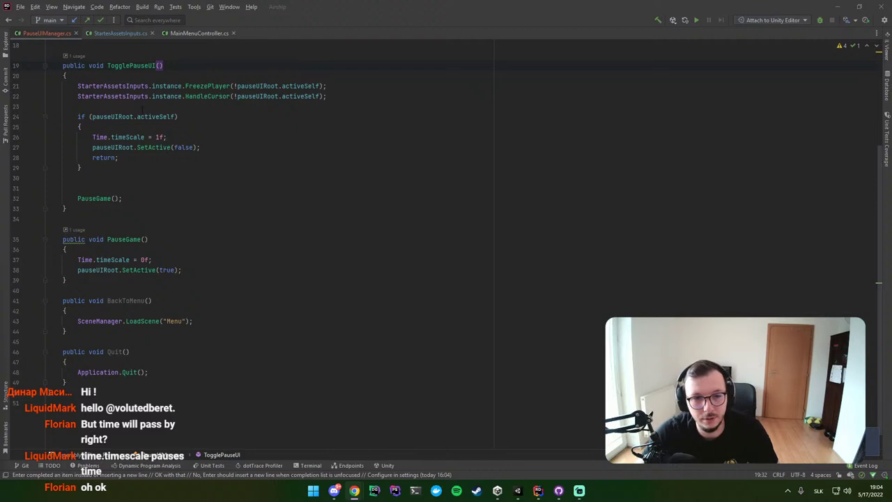
drag(91, 117, 176, 117)
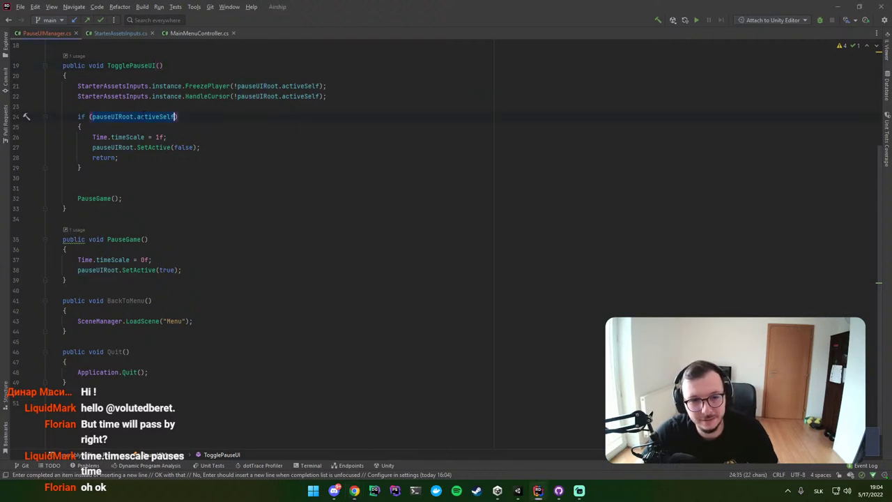
triple_click(196, 85)
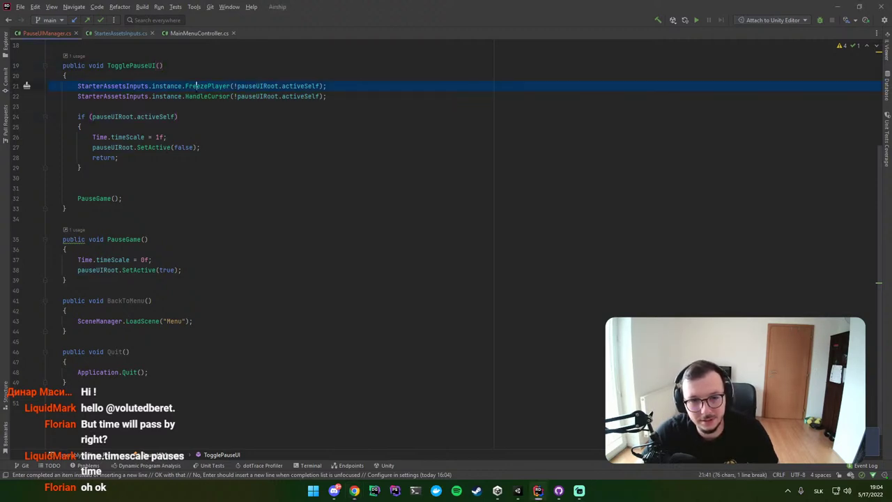
triple_click(188, 96)
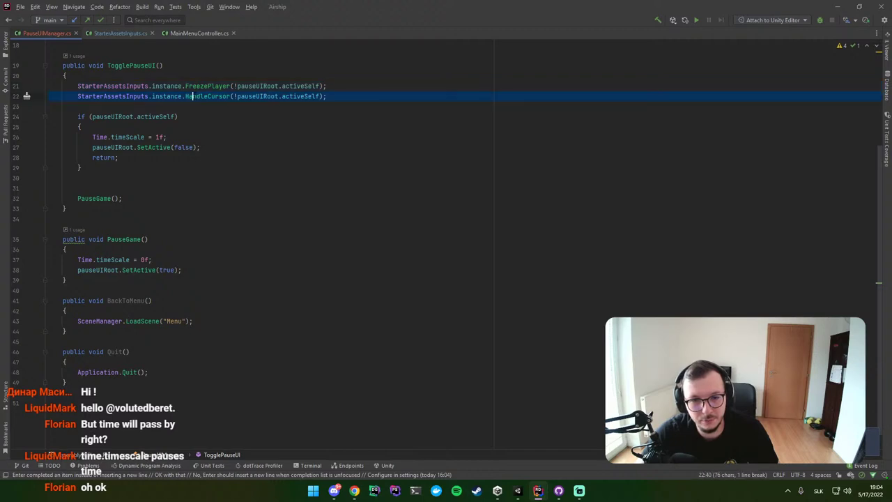
drag(91, 117, 176, 117)
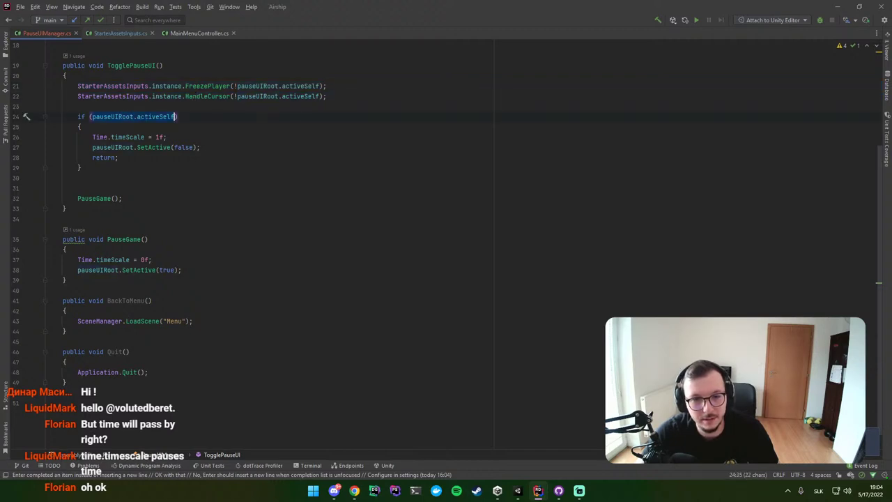
drag(92, 136, 201, 147)
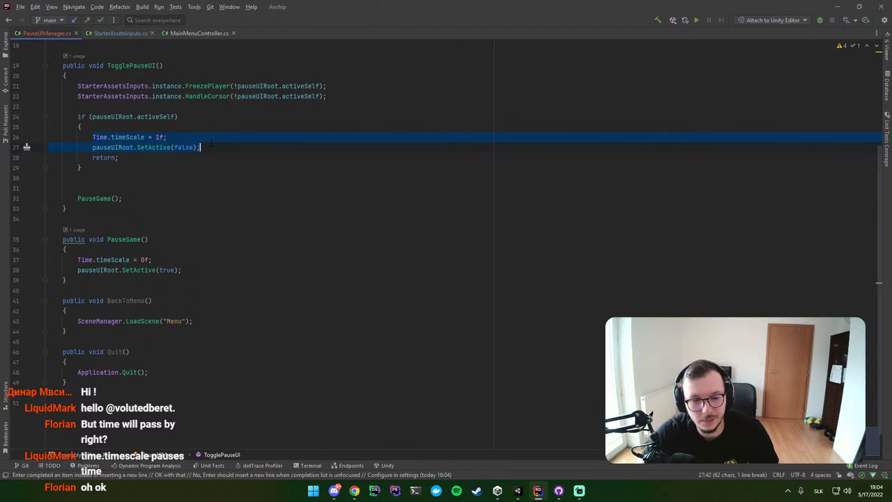
click(225, 168)
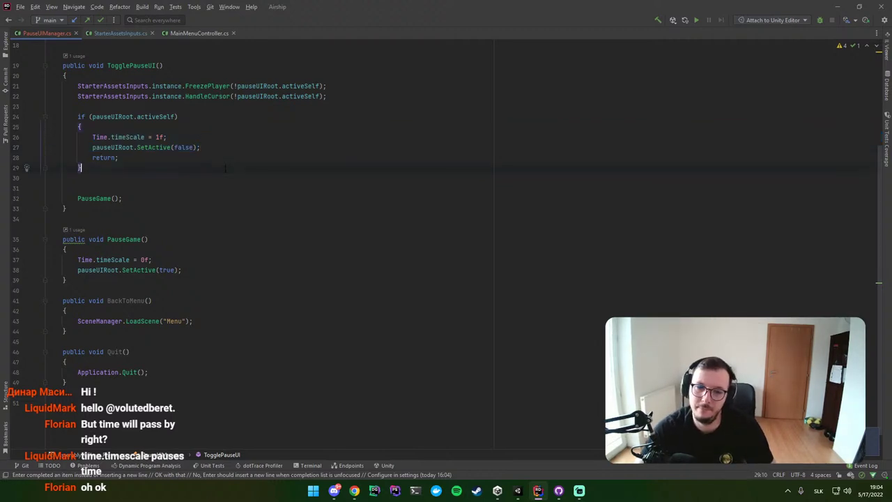
click(517, 491)
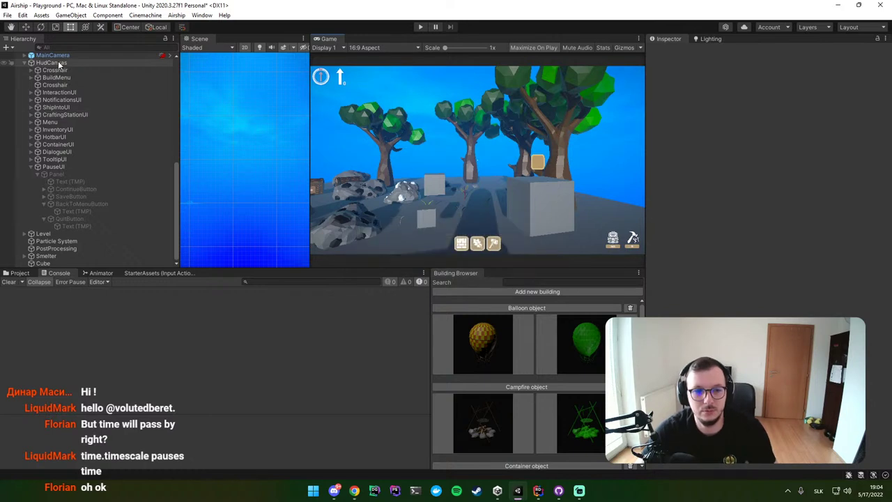
Step: Inspect the functions available in ContinueButton's On Click() dropdown, then press Play
click(91, 189)
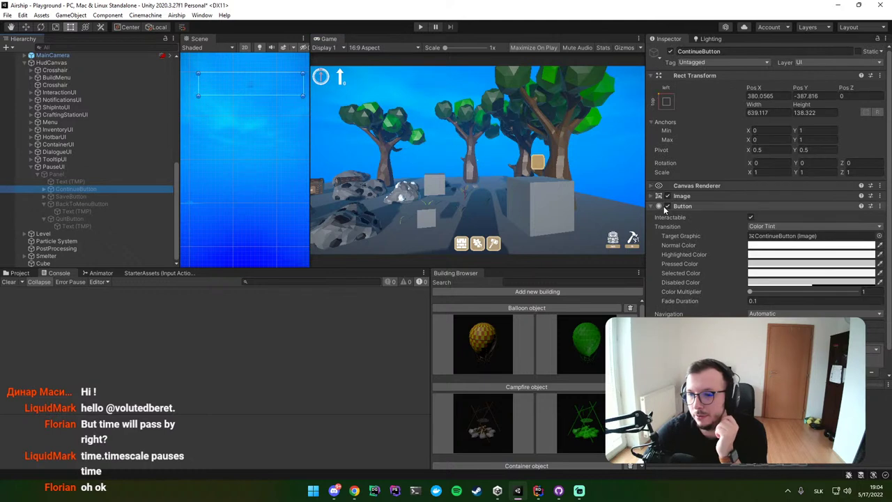
scroll(737, 312, down, 1)
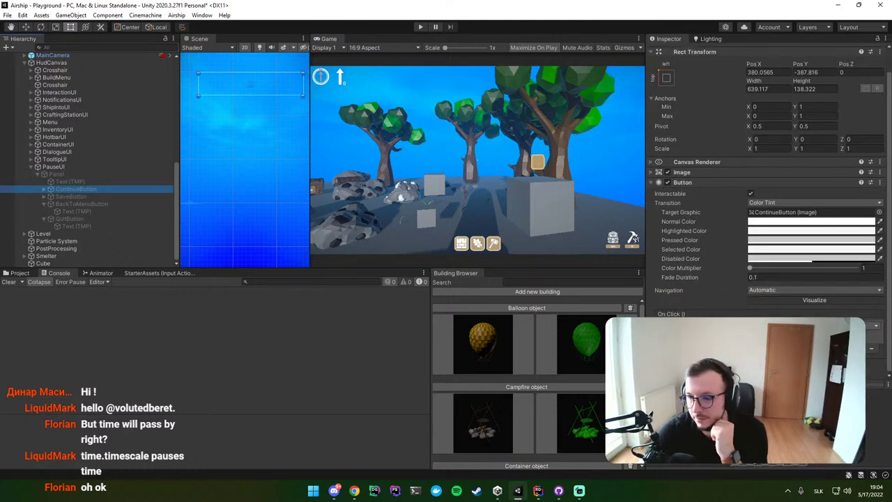
click(808, 326)
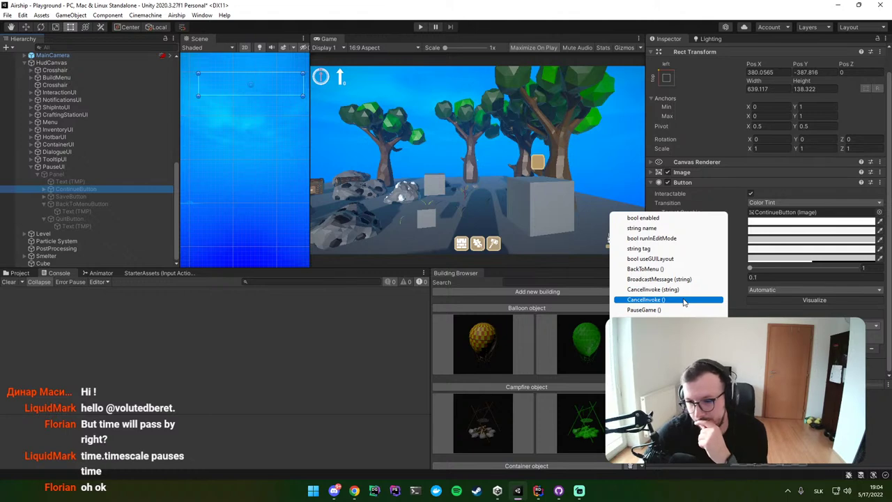
click(420, 26)
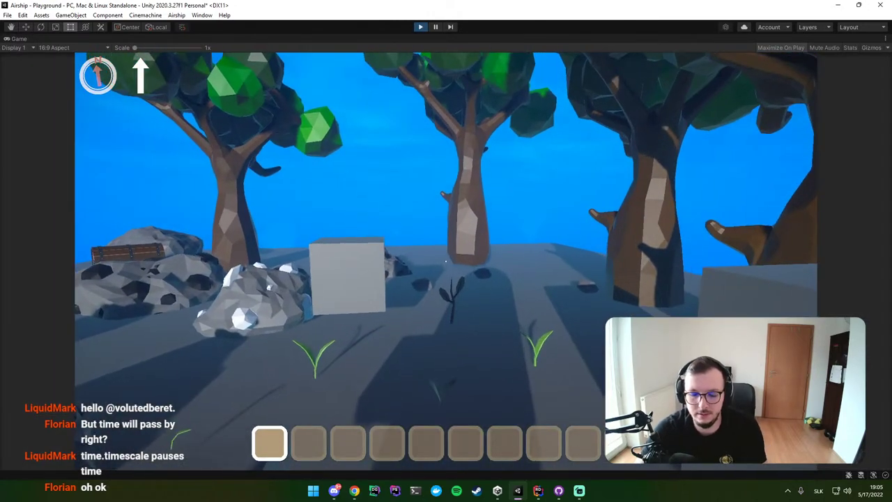
Step: Open the pause menu with Escape and resume with Continue several times
key(Escape)
click(238, 197)
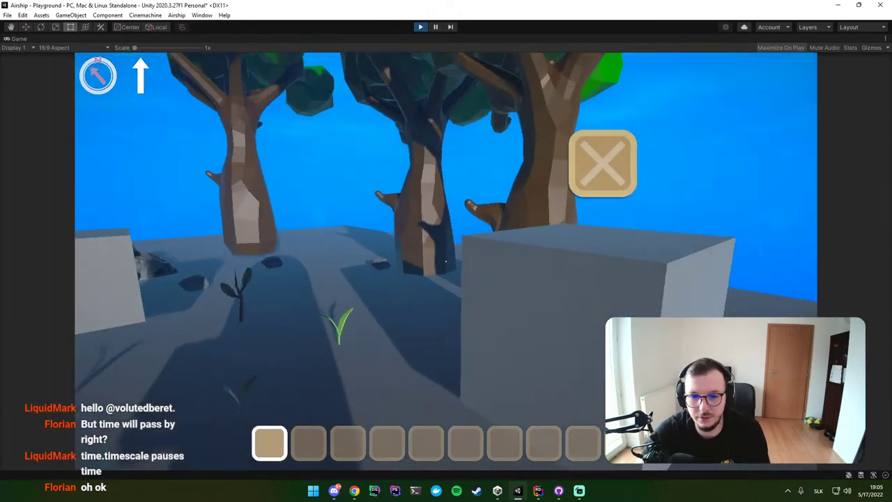
key(Escape)
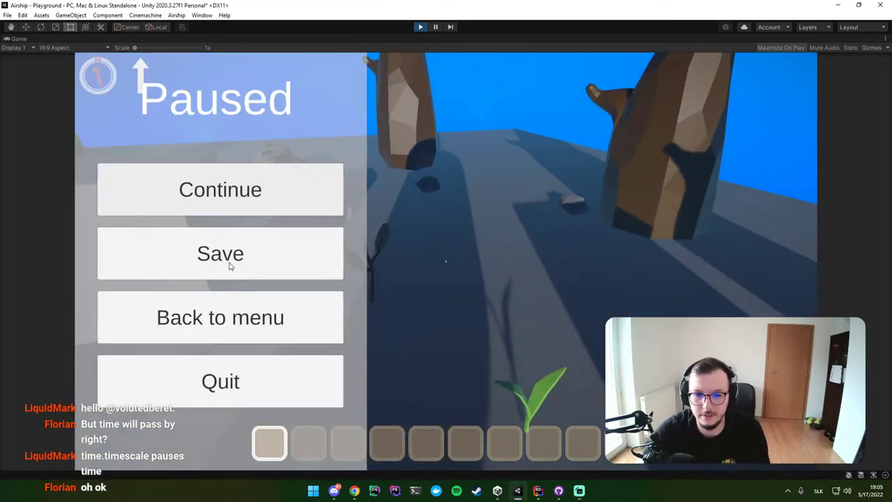
click(263, 179)
key(Escape)
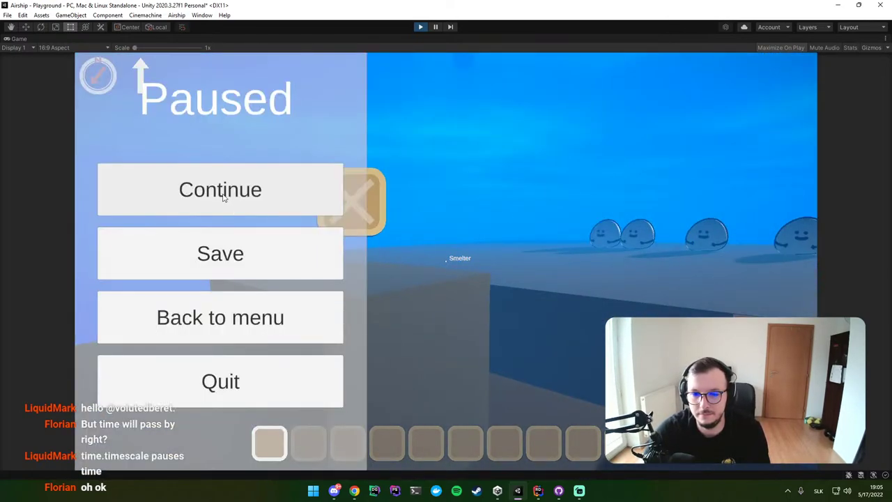
click(224, 196)
key(Escape)
key(Escape)
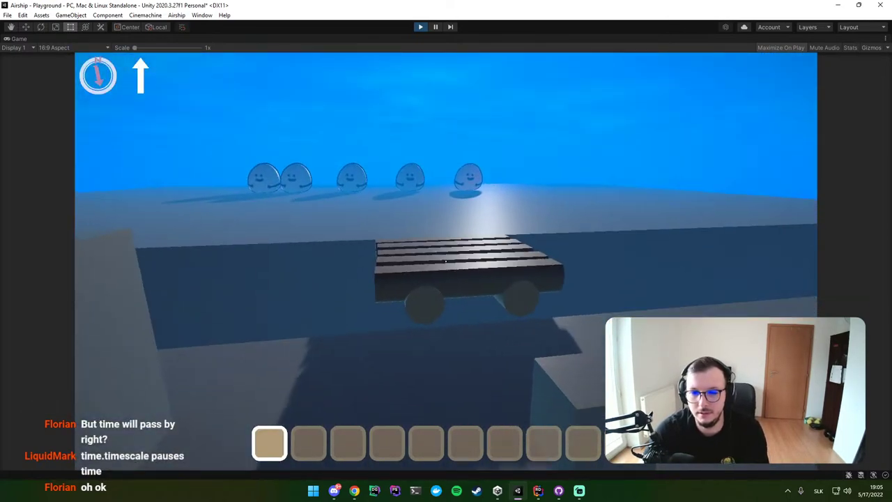
Step: Walk the player forward, pause and resume once more, then exit play mode
key(w)
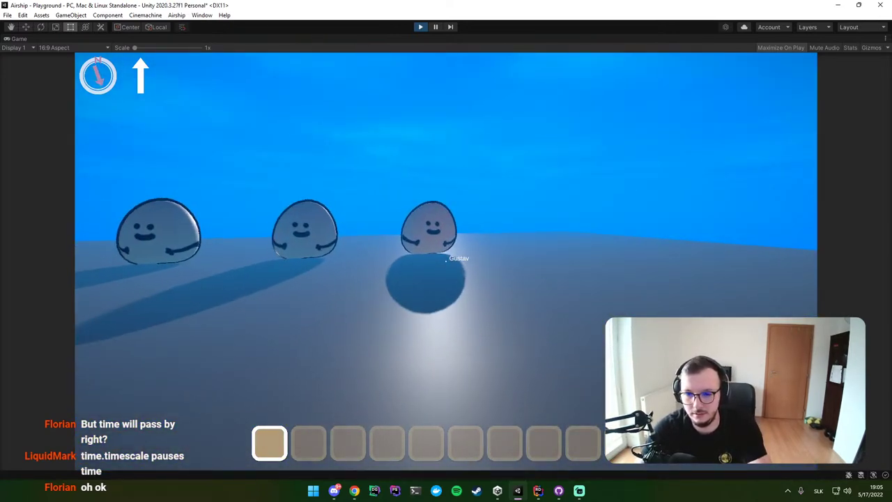
key(w)
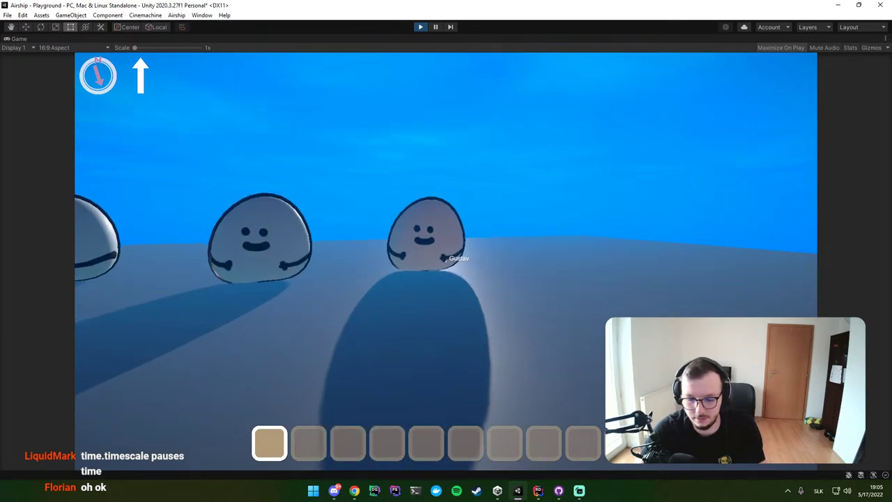
key(Escape)
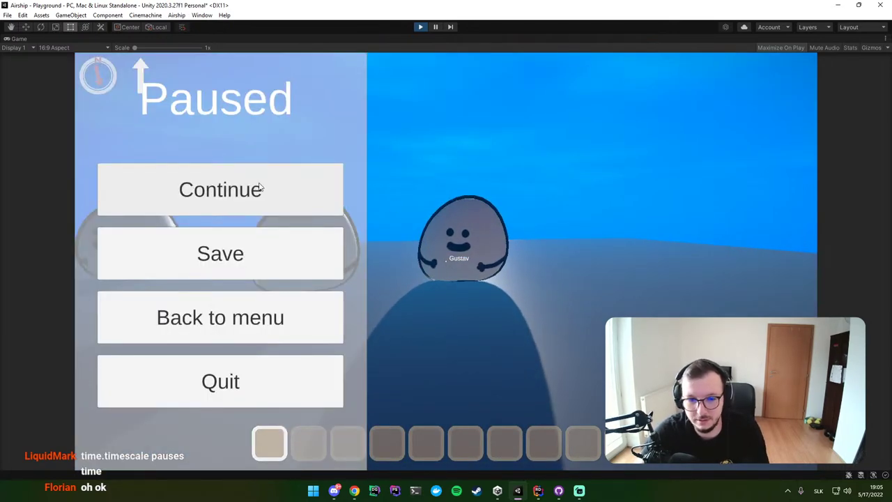
click(222, 193)
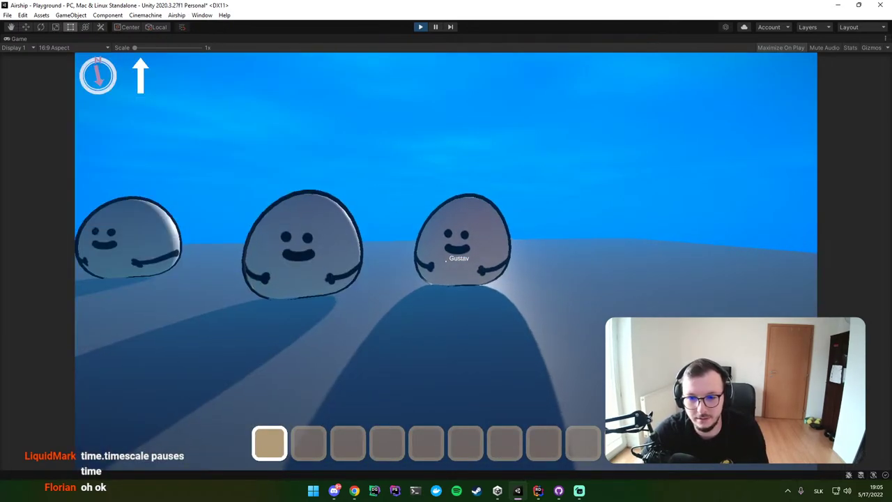
key(w)
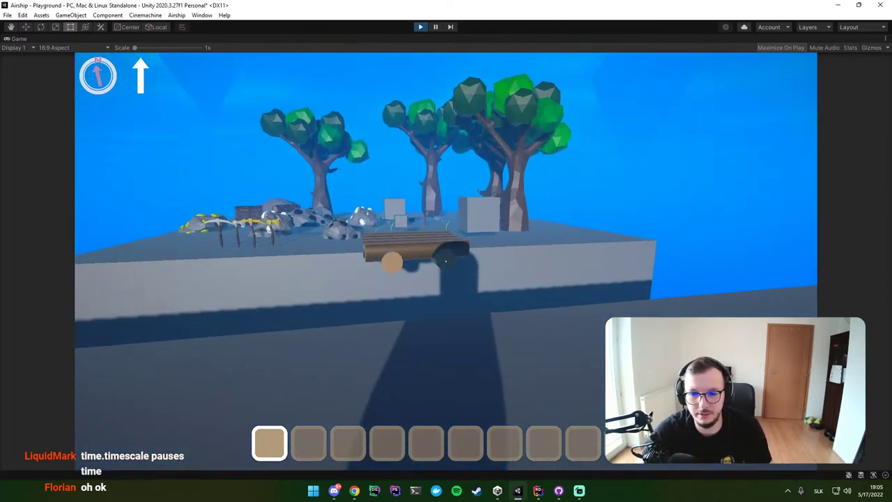
key(w)
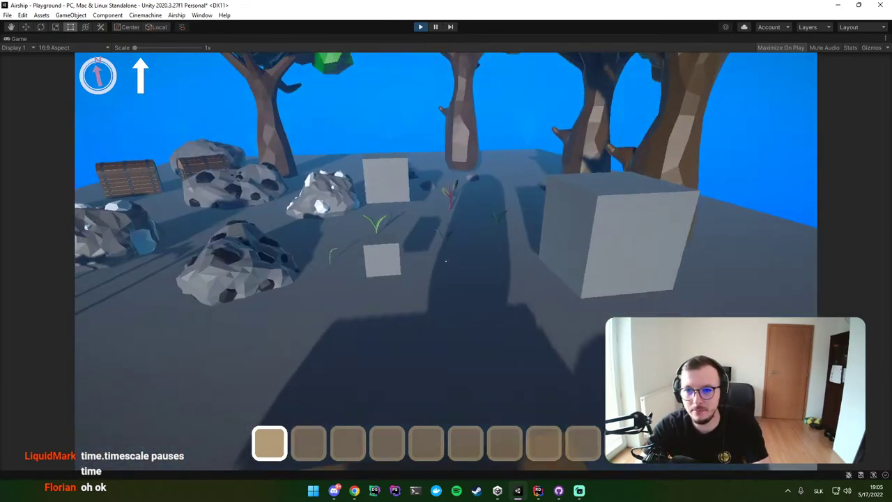
key(Escape)
key(ctrl+p)
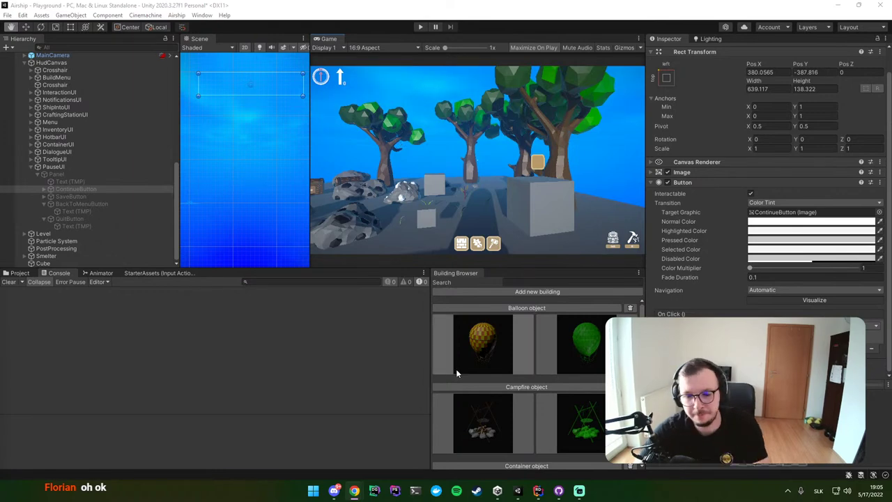
Step: Open SavingLoadingController.cs from Rider using Search Everywhere
click(537, 491)
click(338, 208)
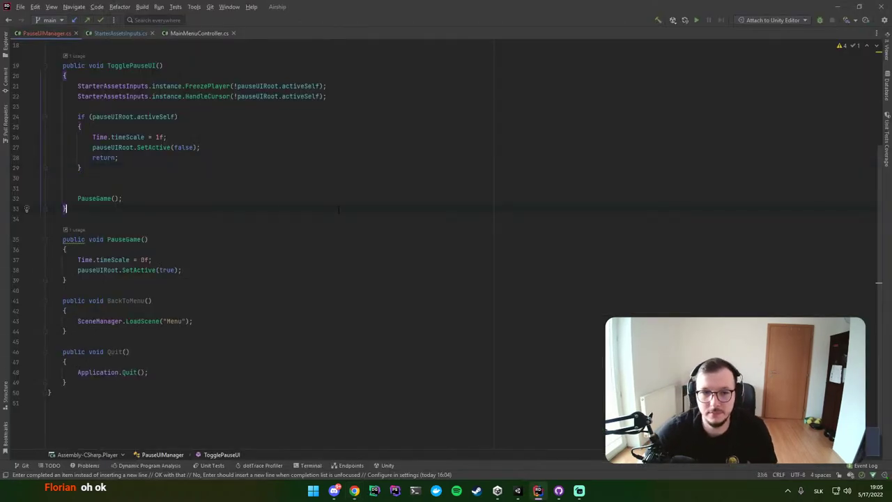
key(shift)
key(shift)
text(sa)
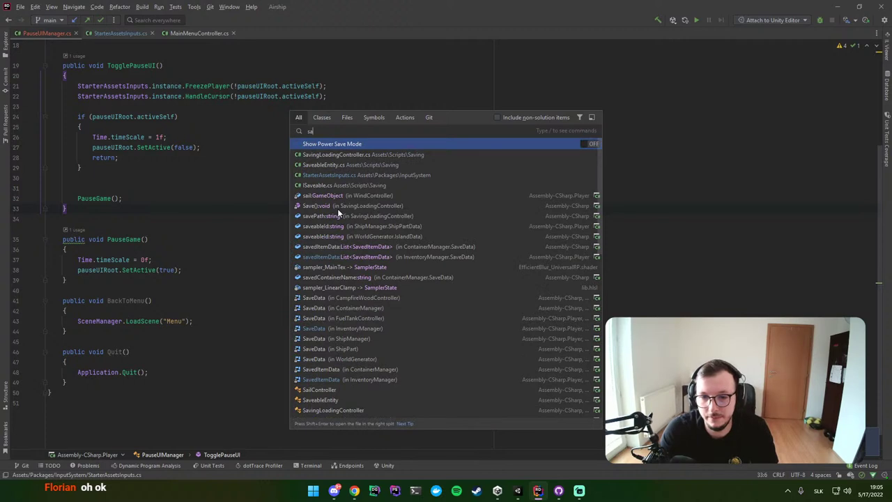
key(Down)
key(Return)
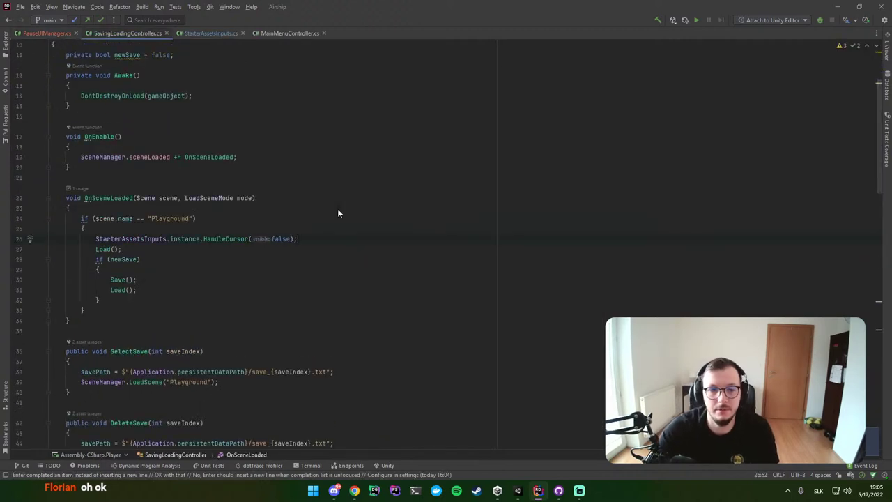
Step: Scroll down to the Save() method and select it for review
scroll(297, 167, up, 5)
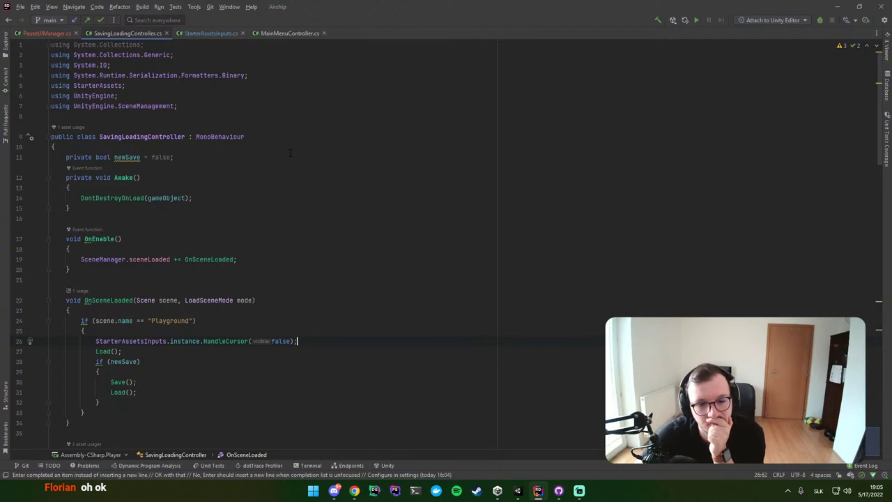
scroll(290, 153, down, 1)
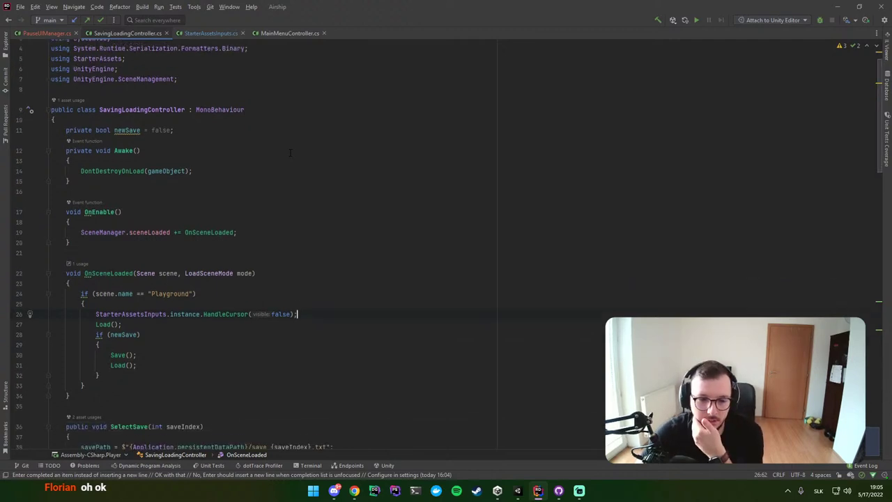
scroll(290, 153, down, 4)
scroll(290, 152, down, 1)
scroll(290, 153, down, 2)
scroll(290, 153, down, 3)
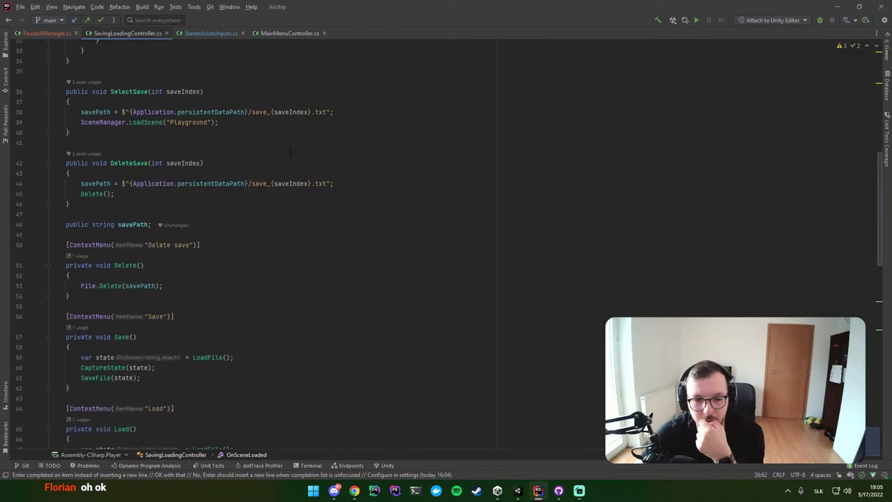
scroll(290, 152, down, 2)
scroll(157, 184, down, 2)
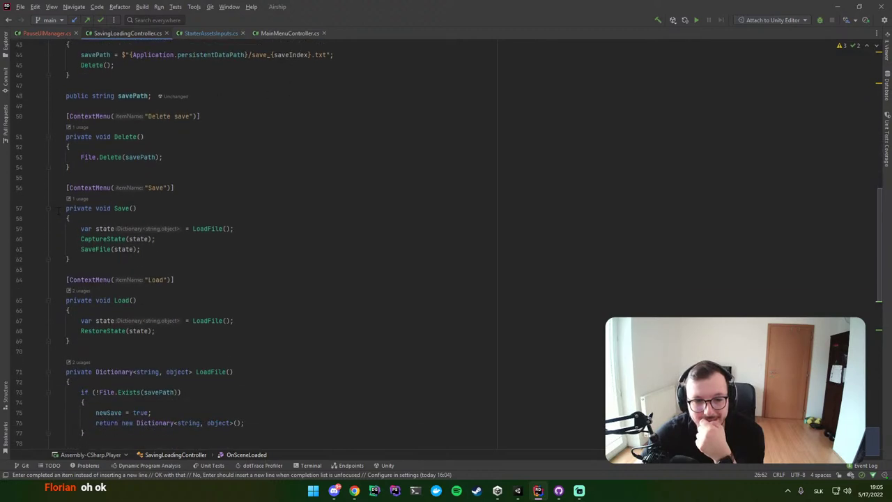
drag(64, 208, 128, 258)
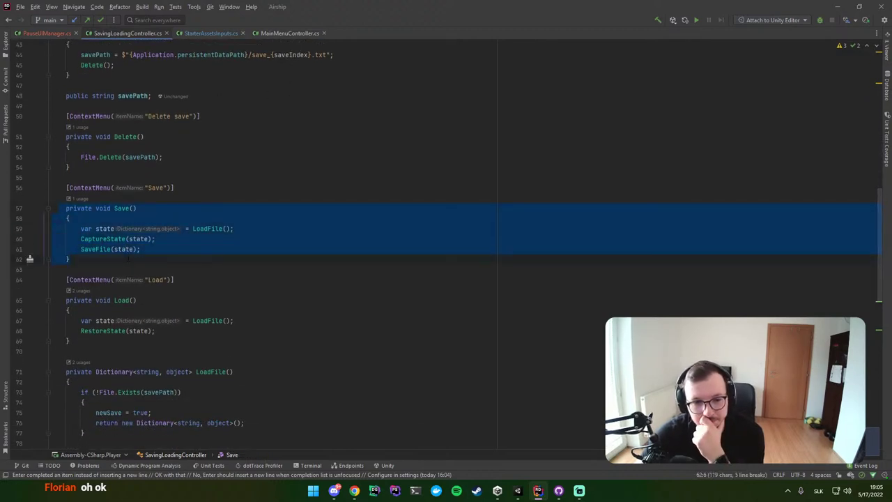
click(144, 187)
Step: Look over the ContextMenu Save attribute, then add a blank line after the Awake method
triple_click(144, 188)
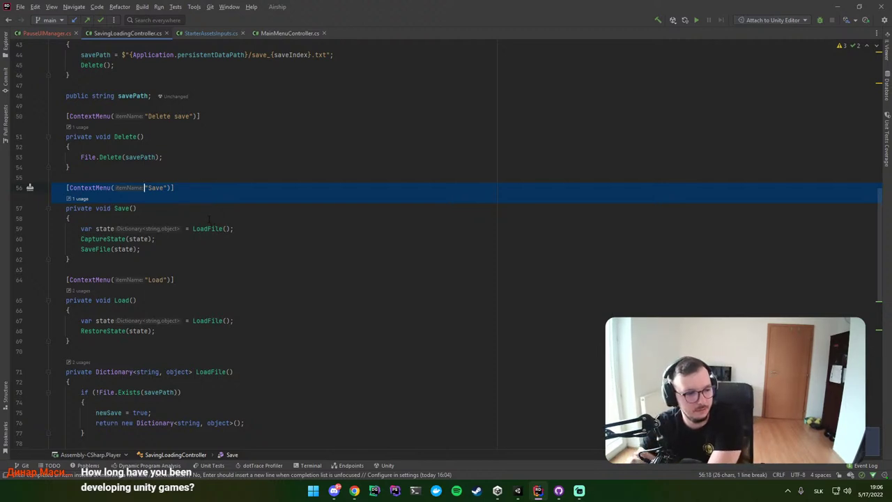
click(190, 189)
scroll(192, 195, up, 6)
scroll(193, 200, up, 6)
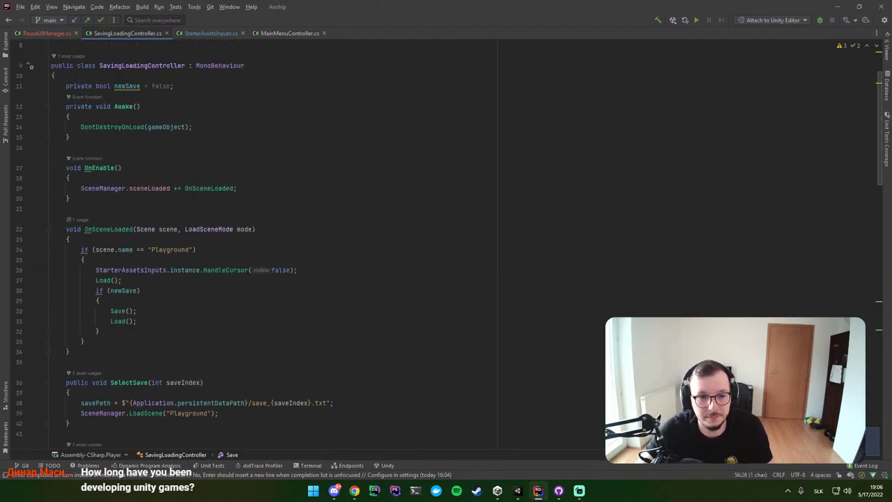
scroll(194, 201, up, 3)
click(112, 208)
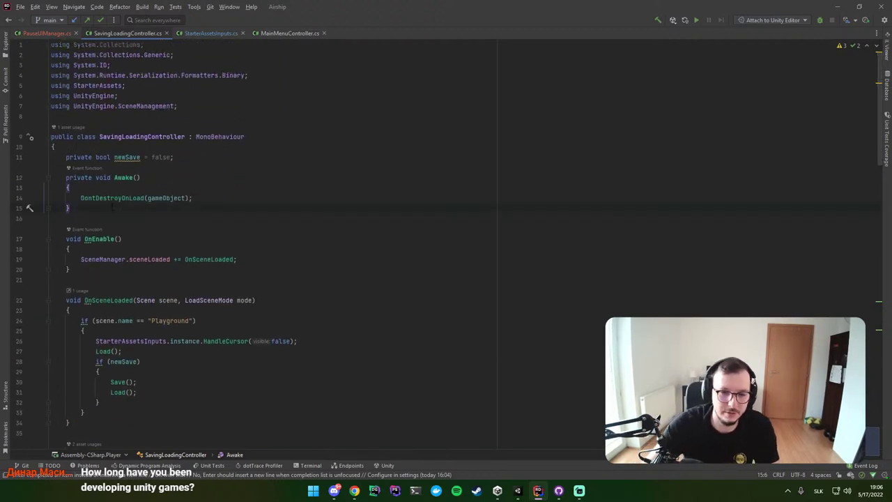
key(Return)
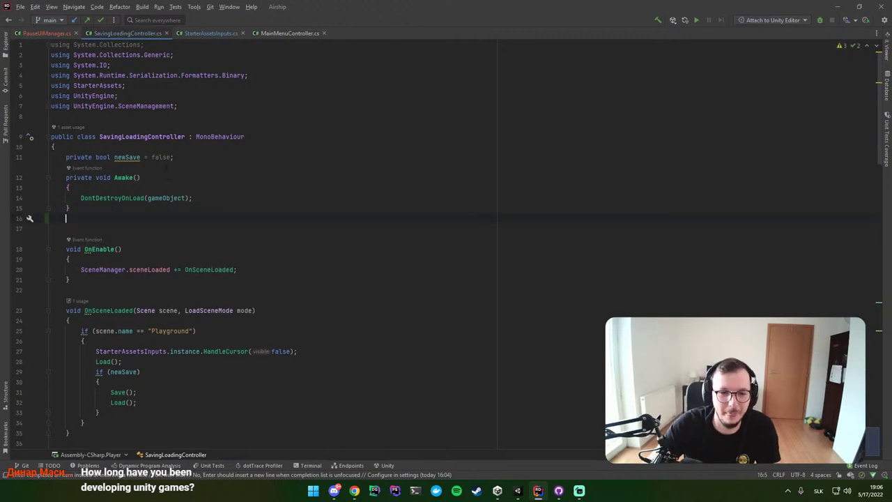
Step: Declare a 'public static SavingLoadingController instance;' field at the top of the class
click(56, 146)
key(Return)
text(p)
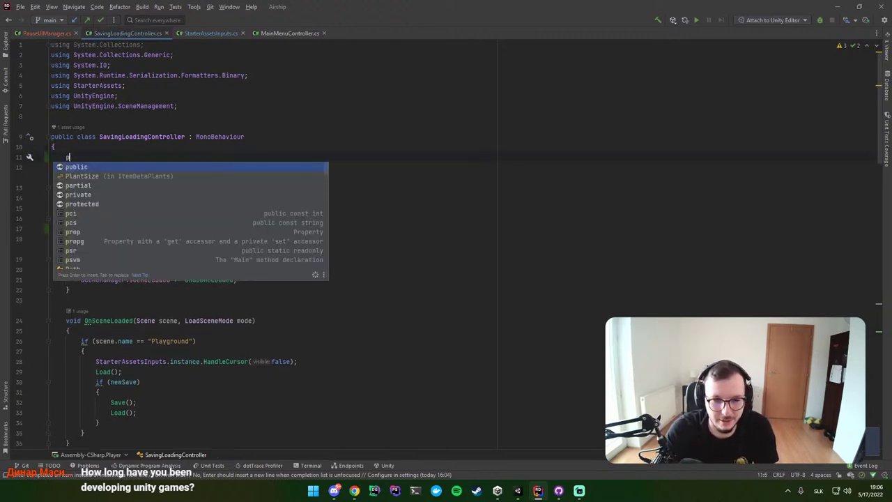
key(Return)
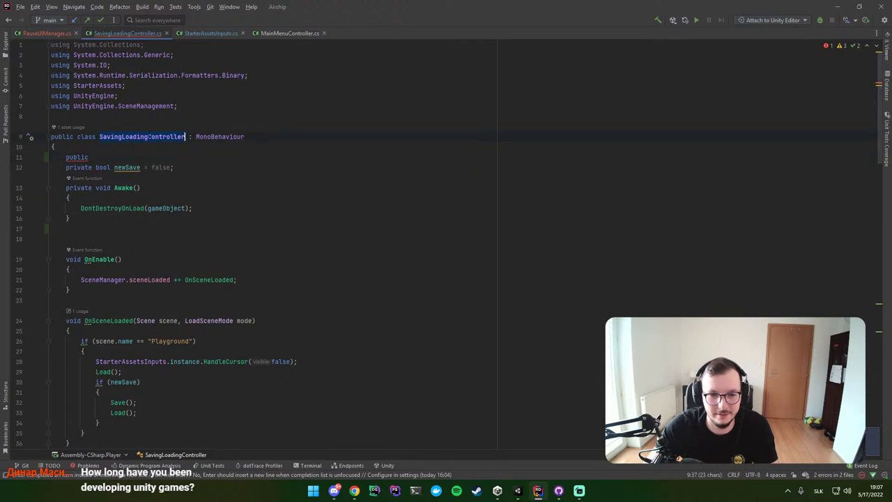
text(SavingLoadingController in)
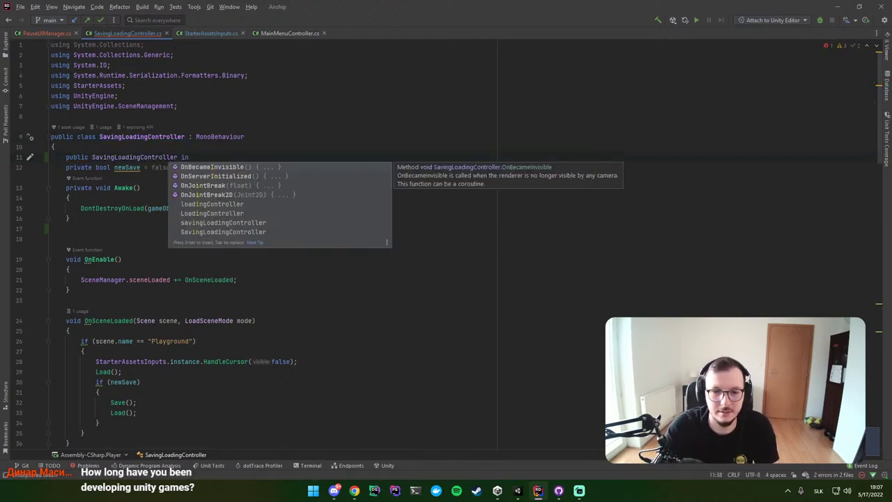
key(Home)
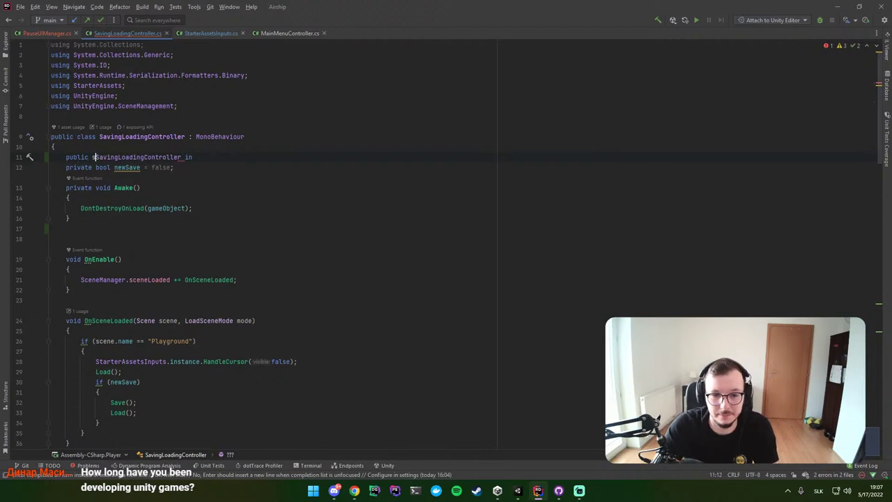
text(static)
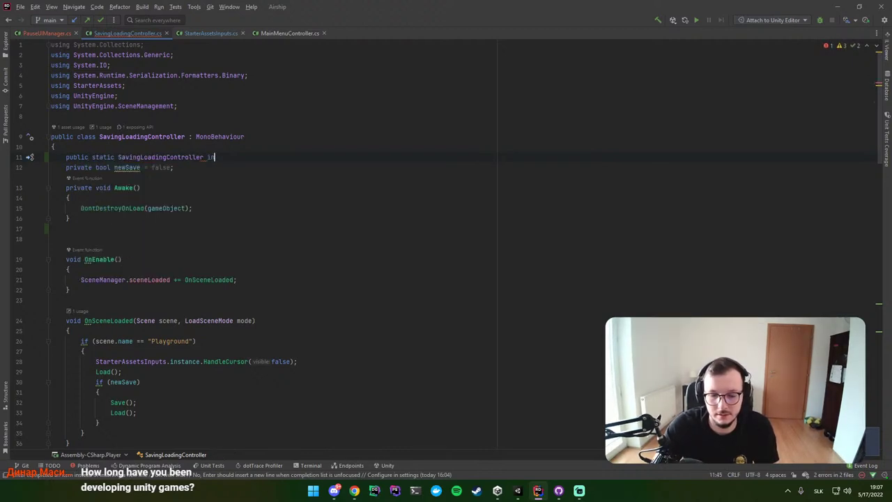
text(instance;)
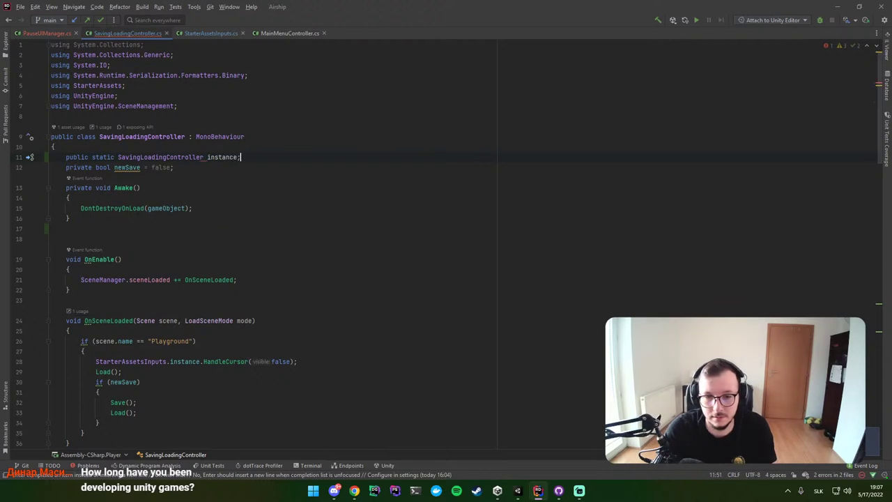
key(End)
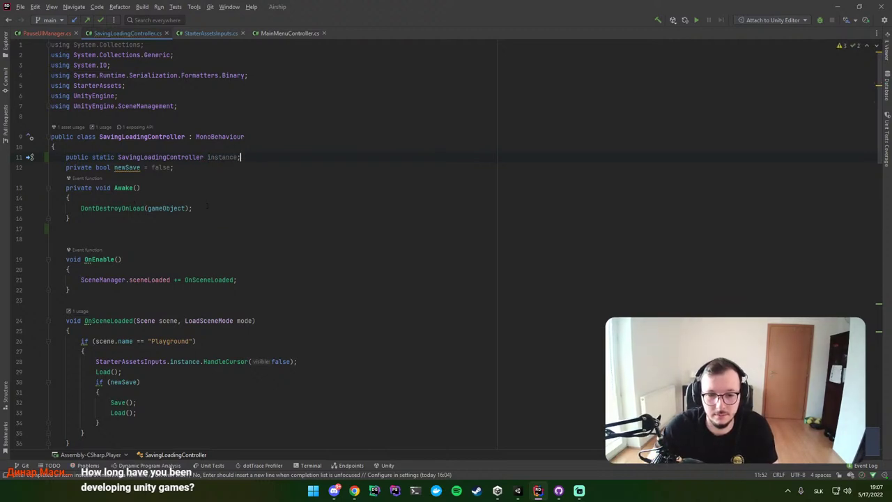
Step: Assign 'instance = this;' inside the Awake method
key(Return)
text(i)
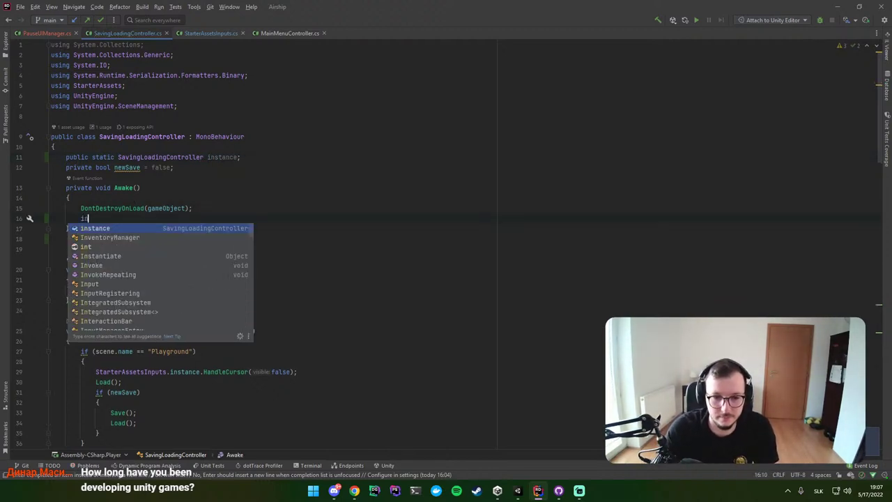
text(nstance.)
key(BackSpace)
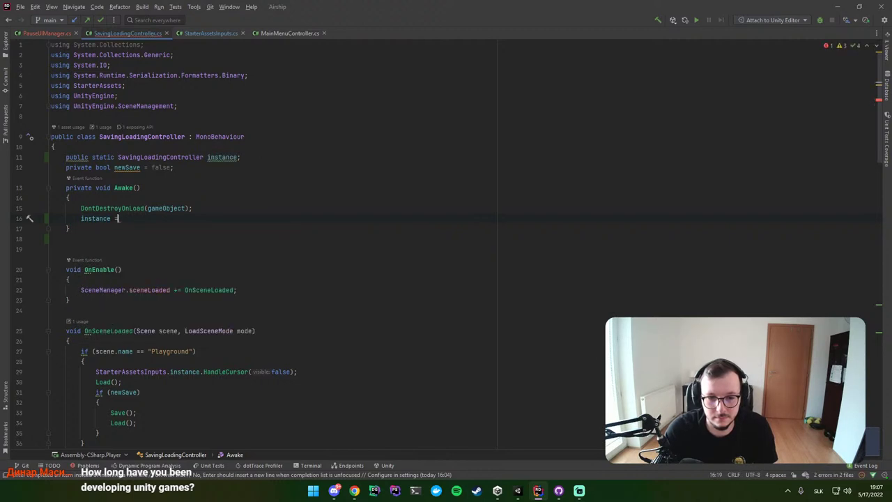
text(= this;)
Step: Change the Save method from private to public, then return to PauseUIManager.cs
scroll(98, 190, down, 15)
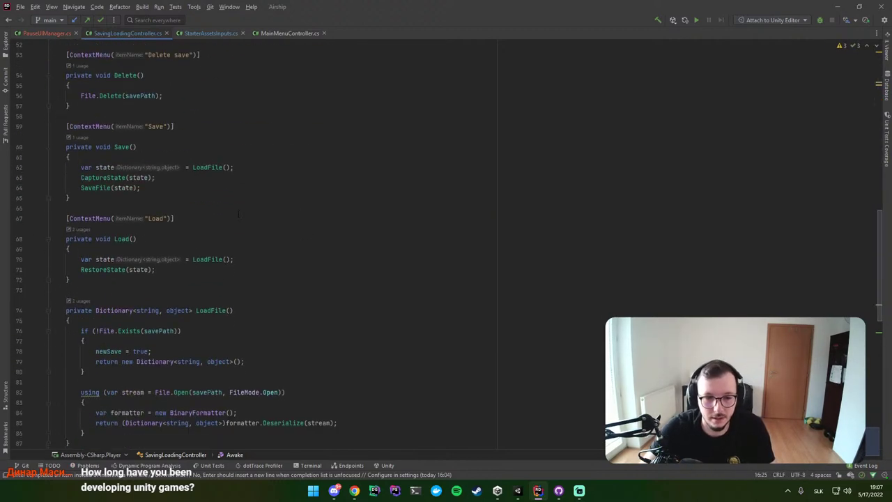
scroll(98, 190, up, 2)
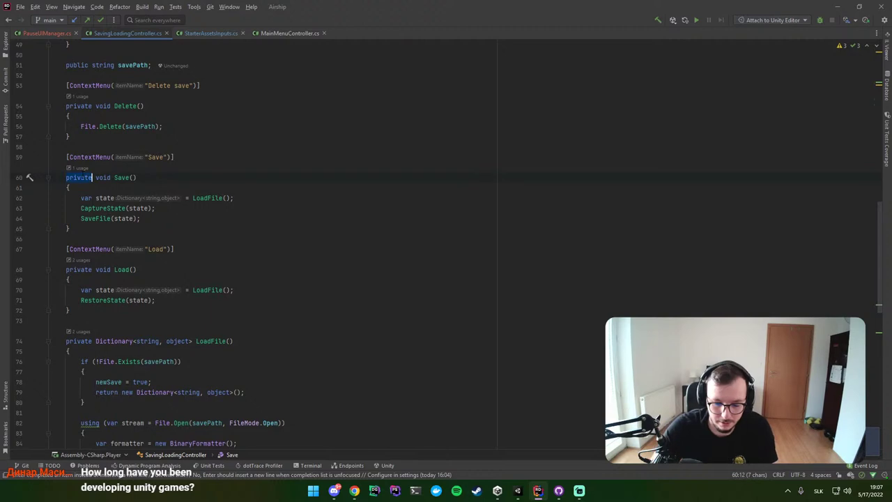
text(pu)
key(Return)
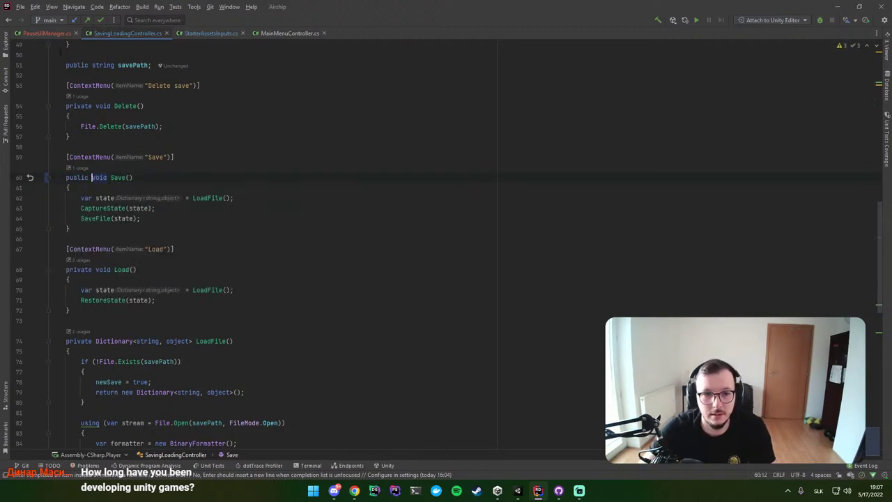
click(48, 34)
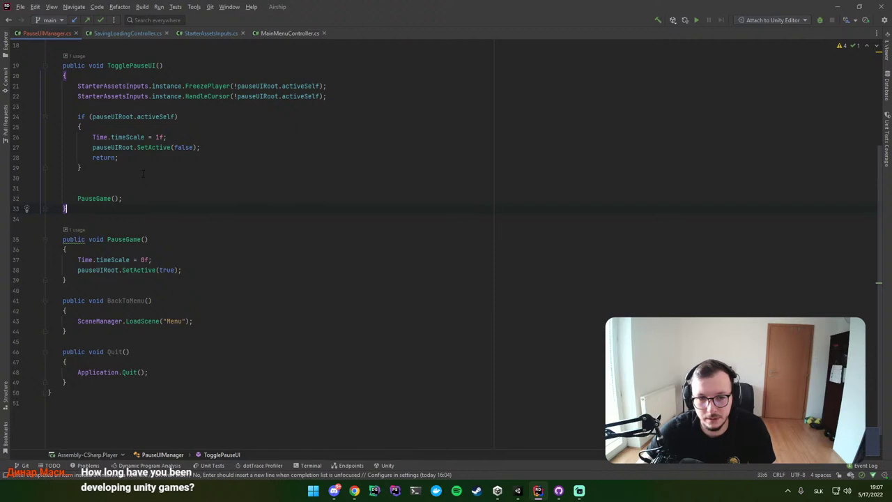
Step: Start a new 'public voi…' method declaration on a fresh line below Quit()
click(67, 382)
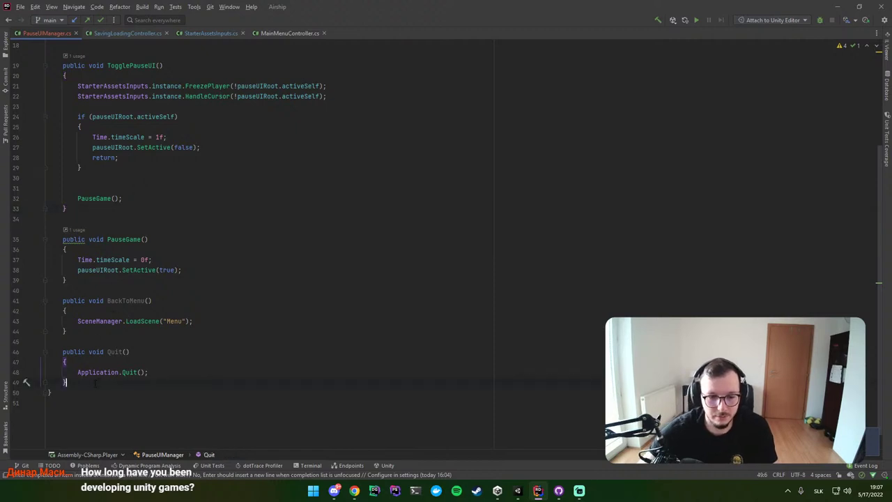
key(Return)
key(Return)
text(public )
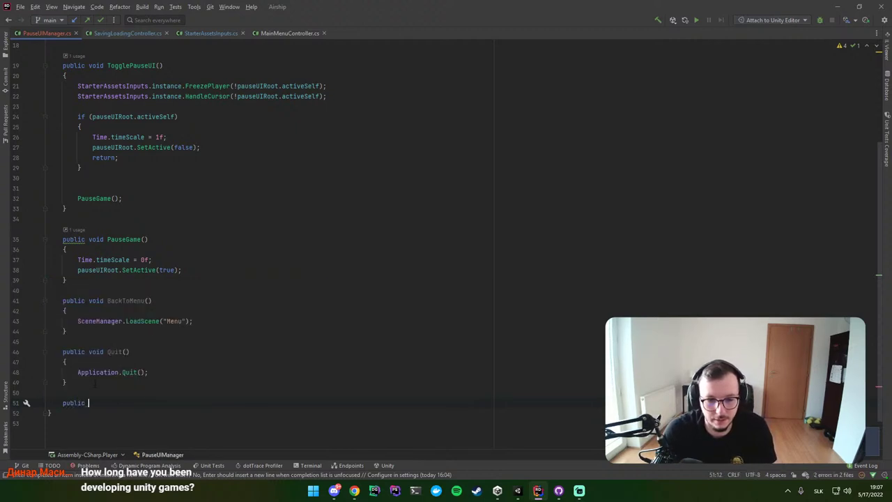
text(voi)
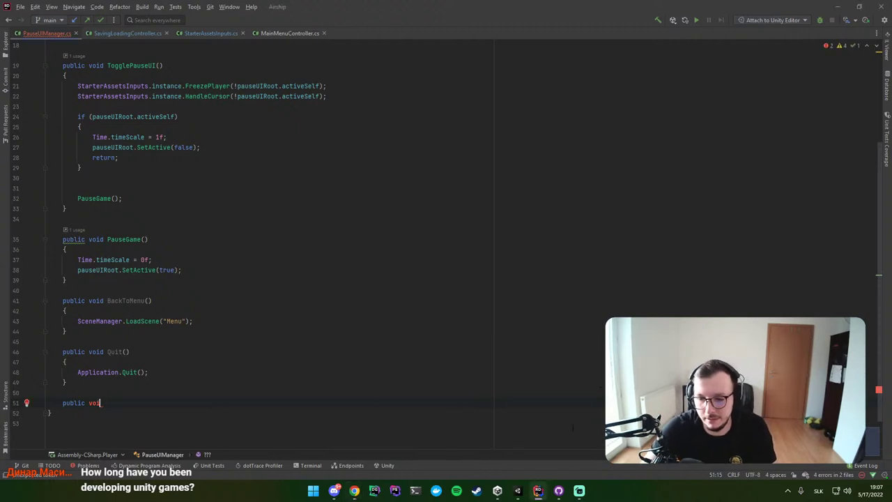
Step: In Unity, scroll the Hierarchy and collapse the Ship object's children
click(522, 495)
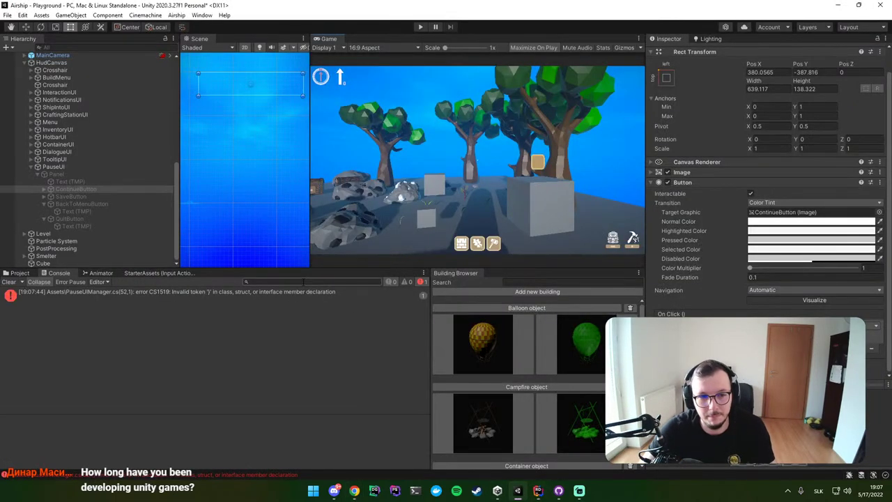
scroll(44, 111, up, 5)
scroll(38, 97, up, 5)
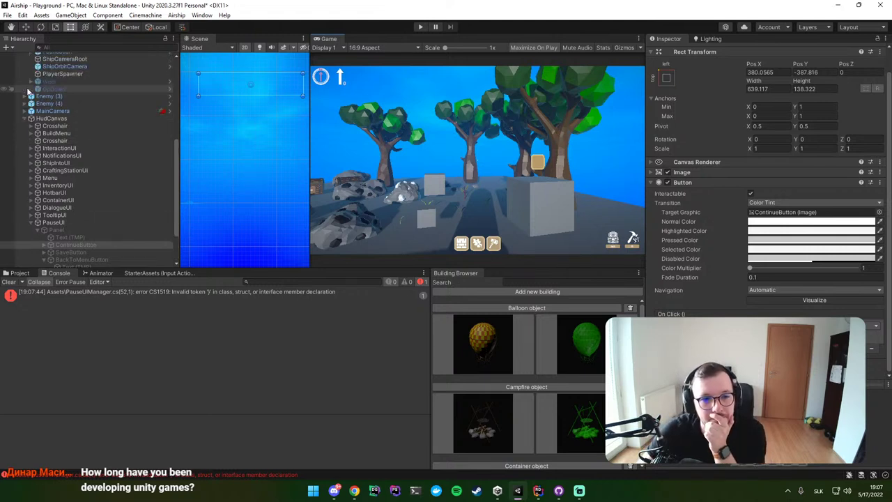
scroll(34, 84, up, 5)
scroll(28, 66, up, 3)
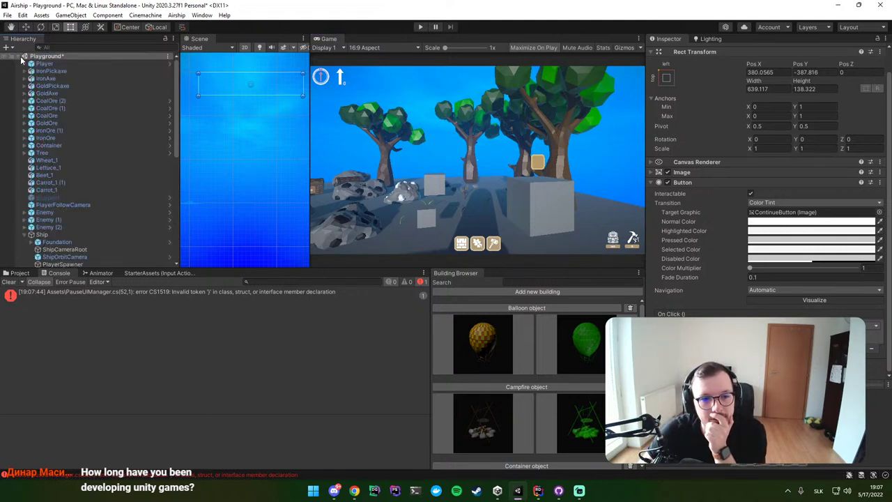
click(25, 235)
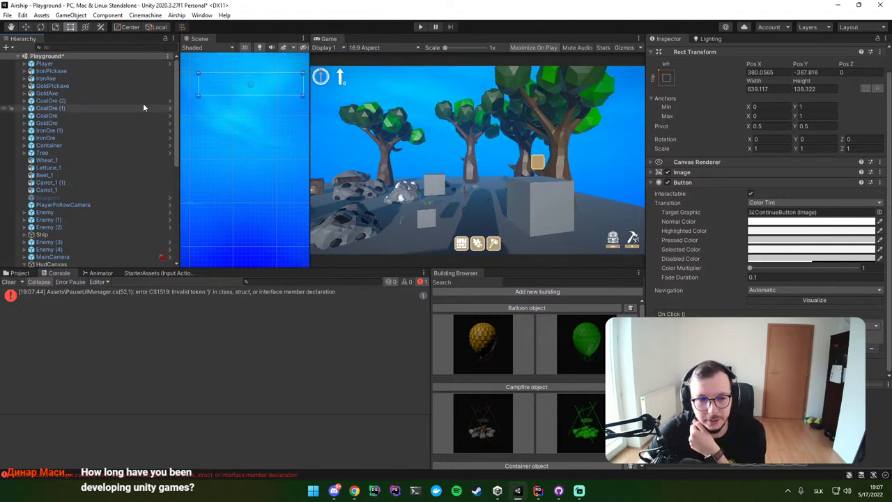
Step: Inspect and collapse HudCanvas, then finish typing 'public void' in Rider
scroll(97, 128, down, 3)
scroll(97, 128, down, 1)
scroll(75, 134, down, 1)
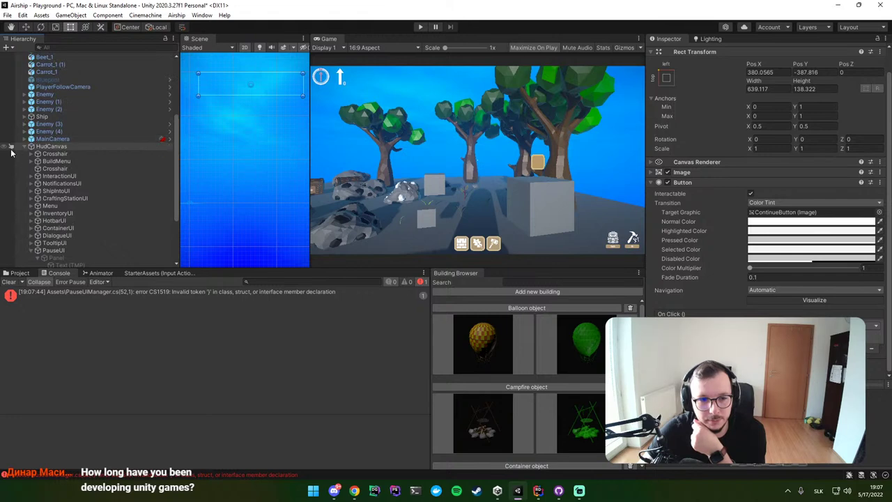
click(21, 149)
click(26, 147)
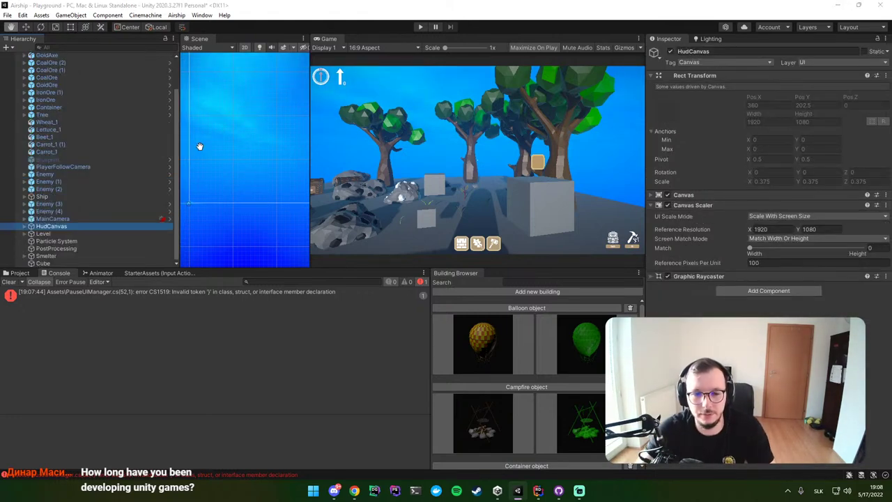
key(alt+Tab)
text(d)
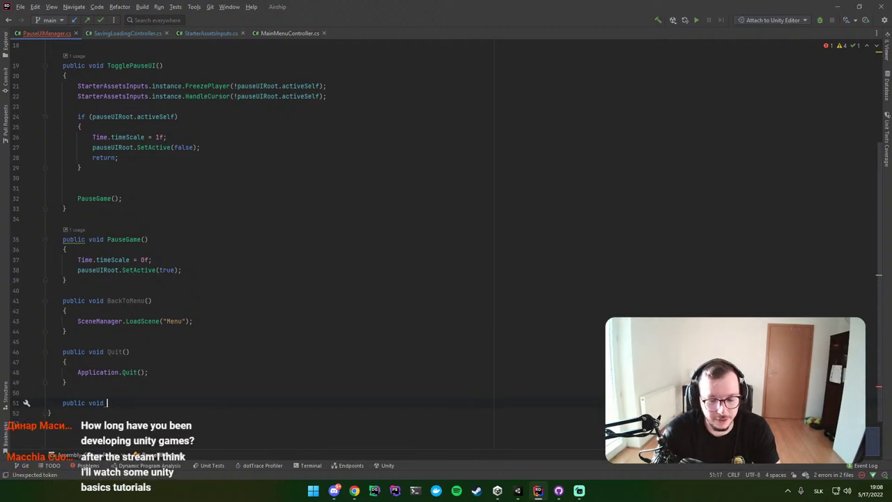
Step: Complete the SaveGame() method with the body 'SavingLoadingController.instance.Save();' and let Unity recompile
text(SaveGame)
key(Return)
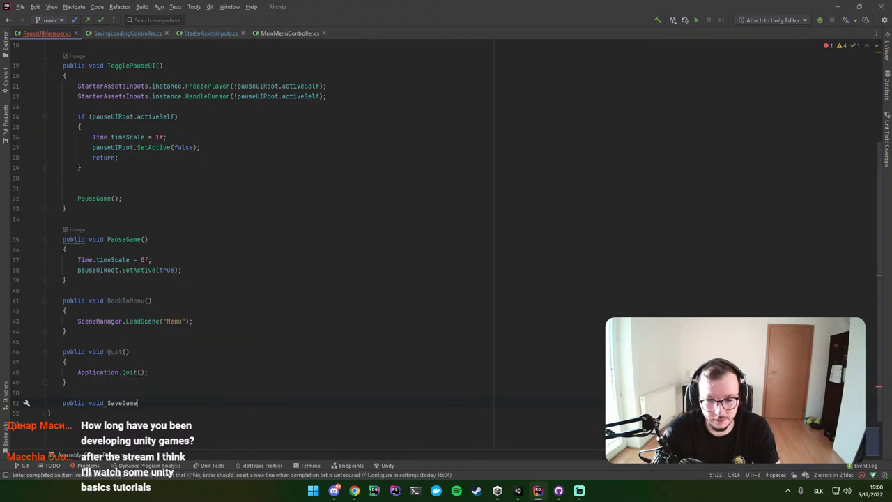
text({)
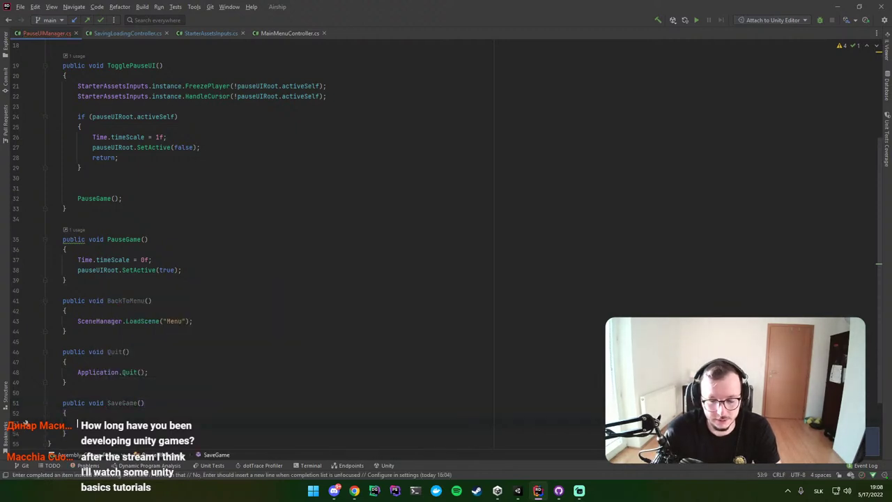
text(Savi)
key(Return)
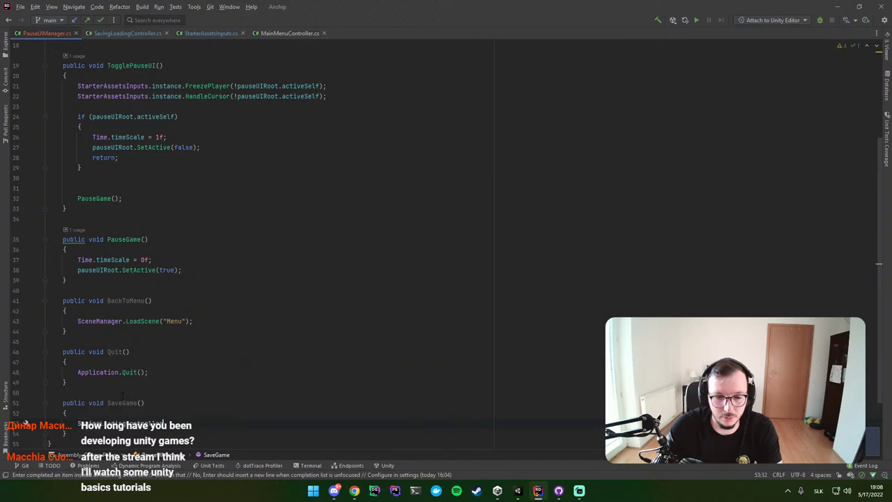
text(.)
key(Return)
text(.Sa)
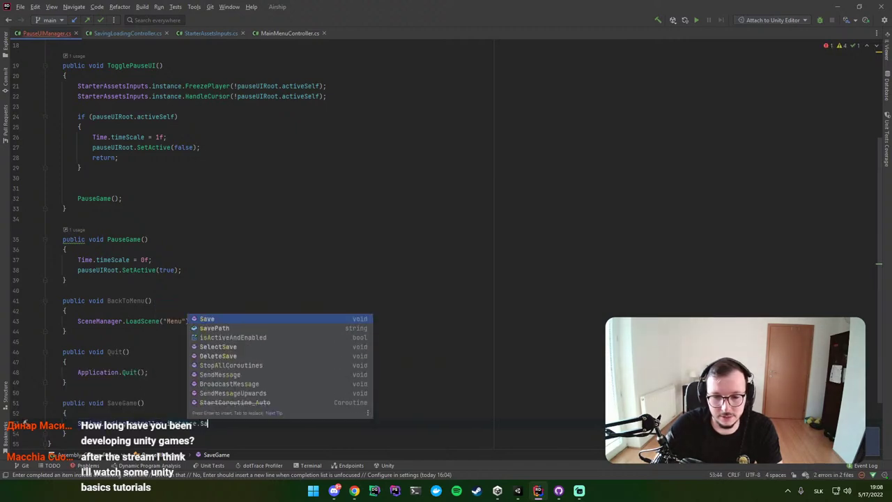
text(v)
key(Return)
text(;)
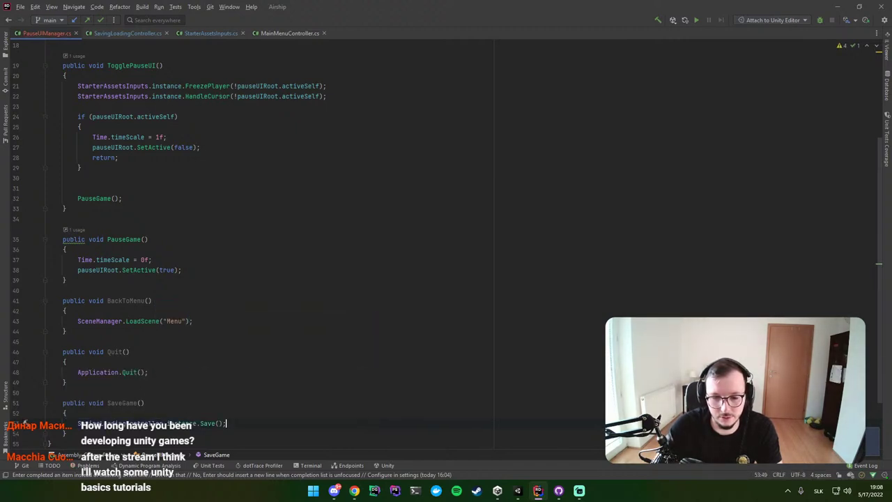
key(alt+Tab)
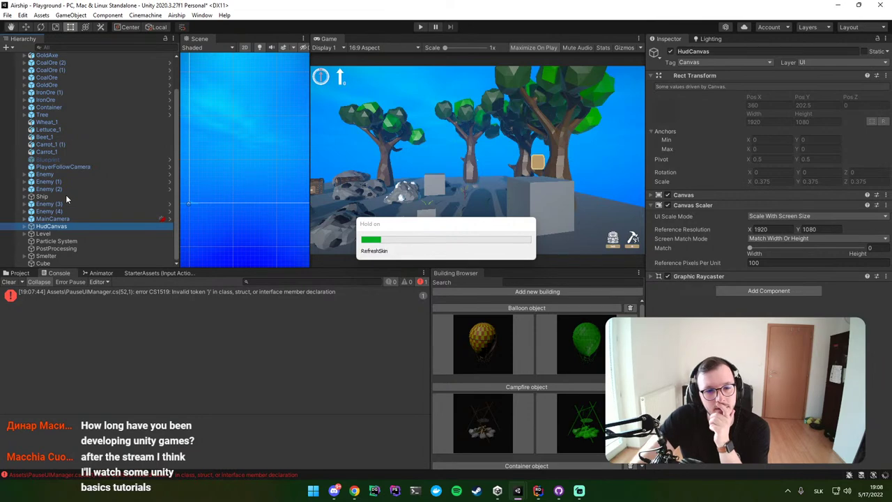
Step: Expand HudCanvas and check the SaveButton's OnClick function list without choosing one
click(25, 226)
scroll(69, 201, down, 5)
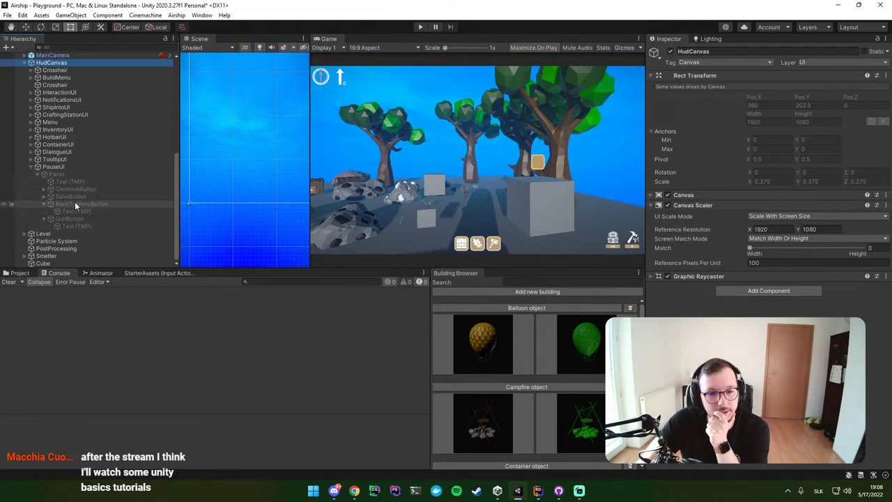
click(73, 196)
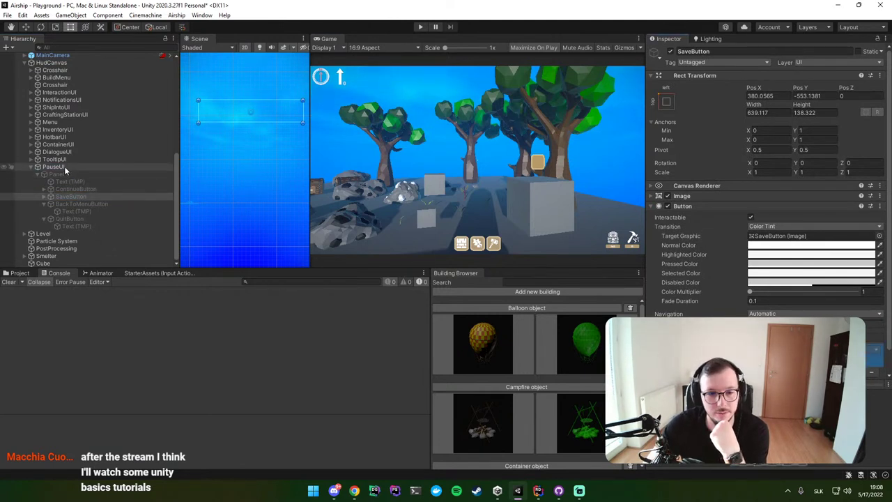
drag(64, 166, 497, 268)
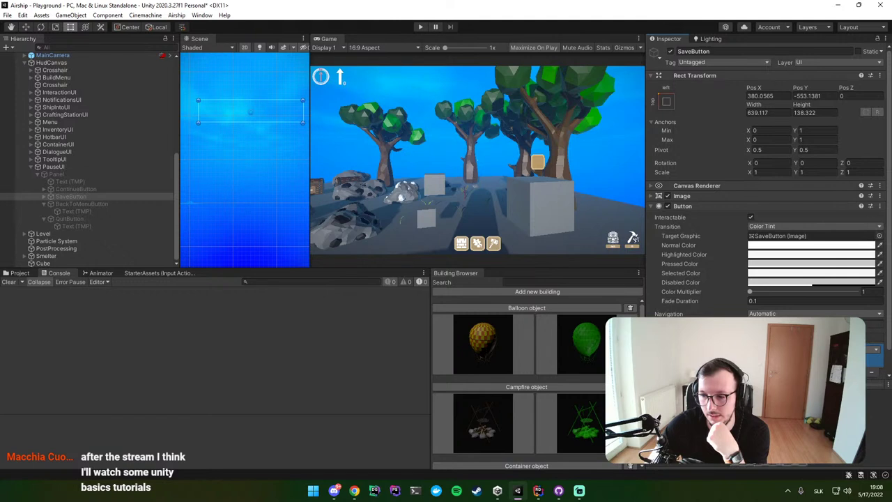
click(648, 418)
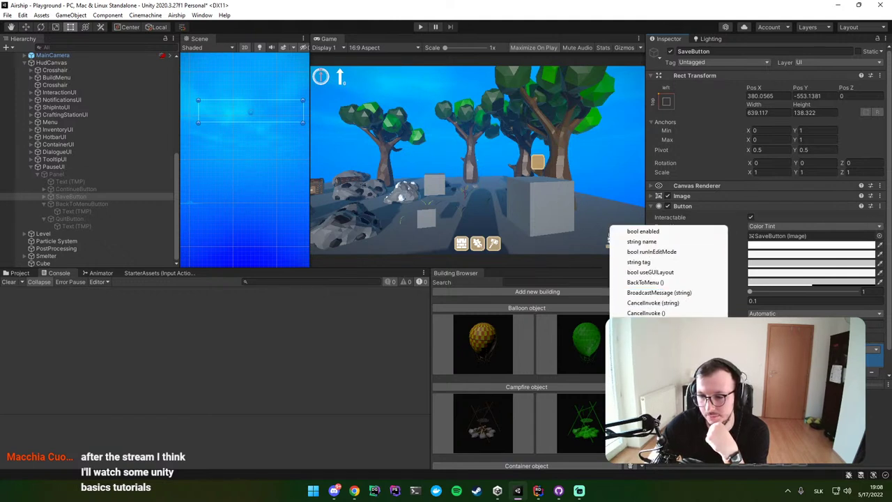
key(Escape)
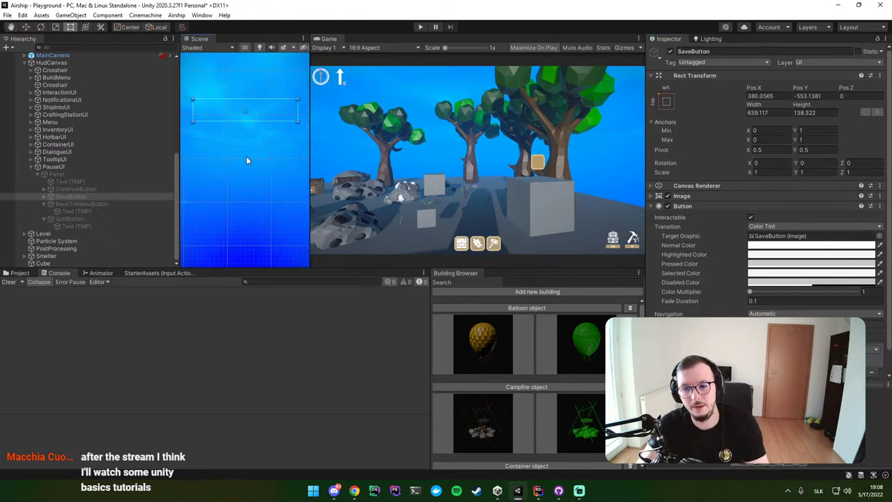
Step: Open the Menu scene from the Project assets and enter Play mode
click(32, 274)
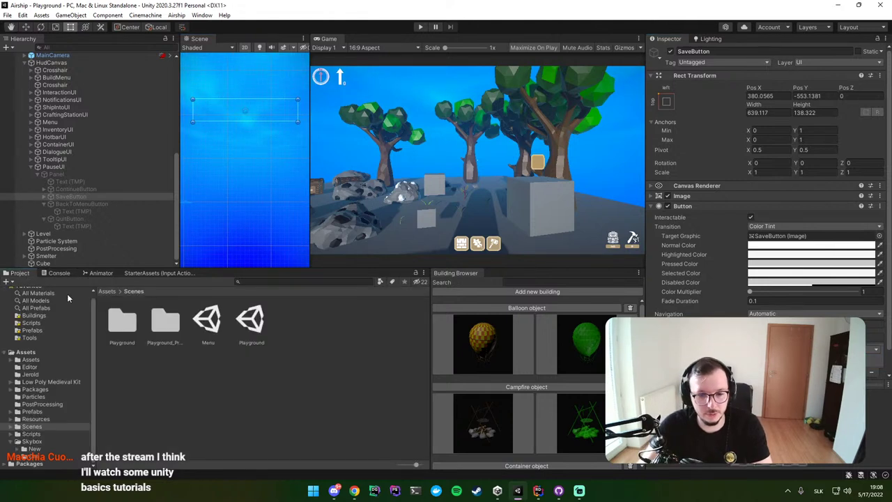
double_click(206, 322)
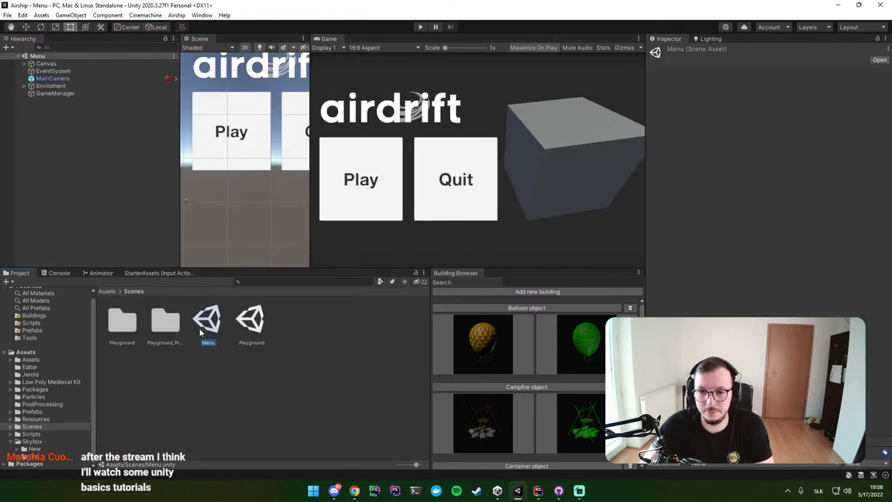
click(422, 27)
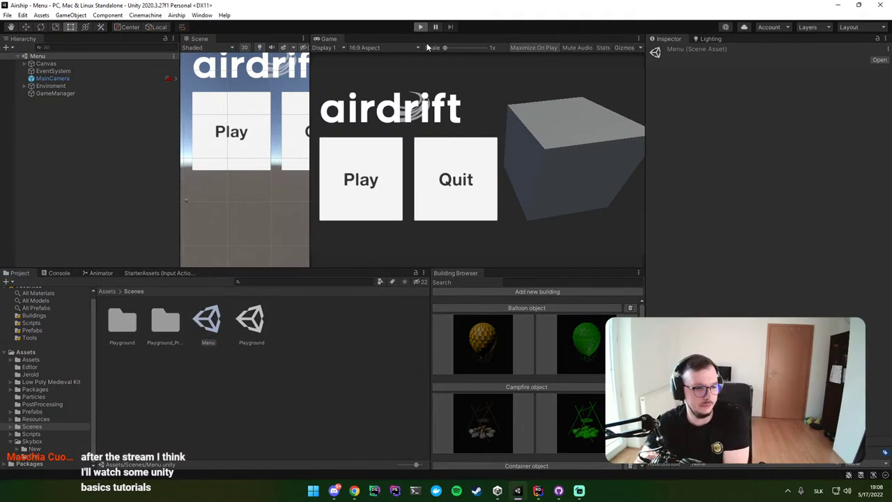
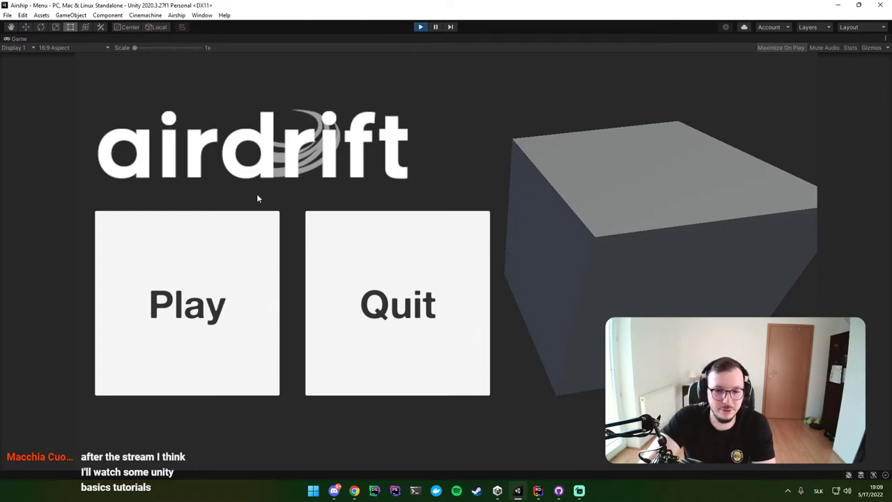
Step: Test the main menu's Save 1 slot, stop, open the Playground scene and switch to Rider
click(235, 230)
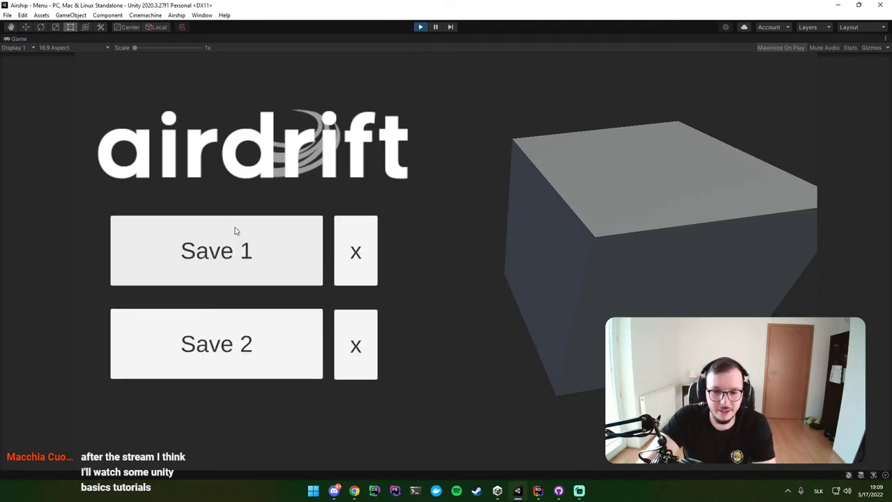
click(355, 233)
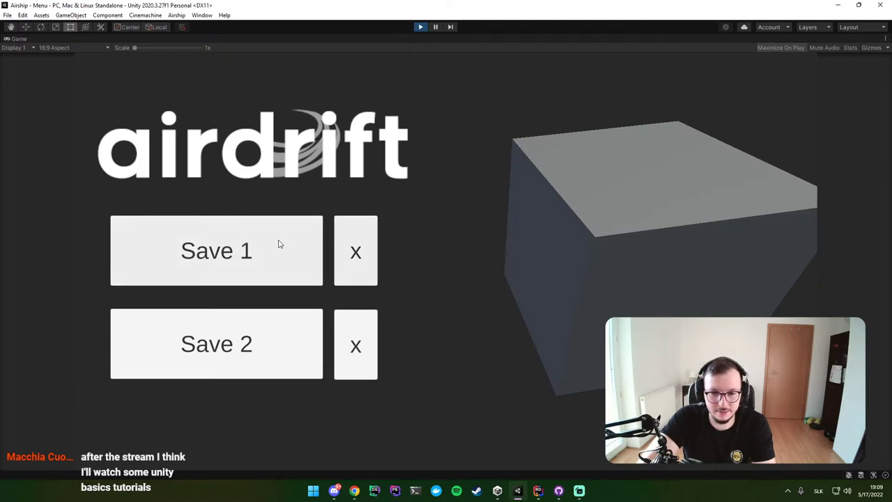
click(418, 28)
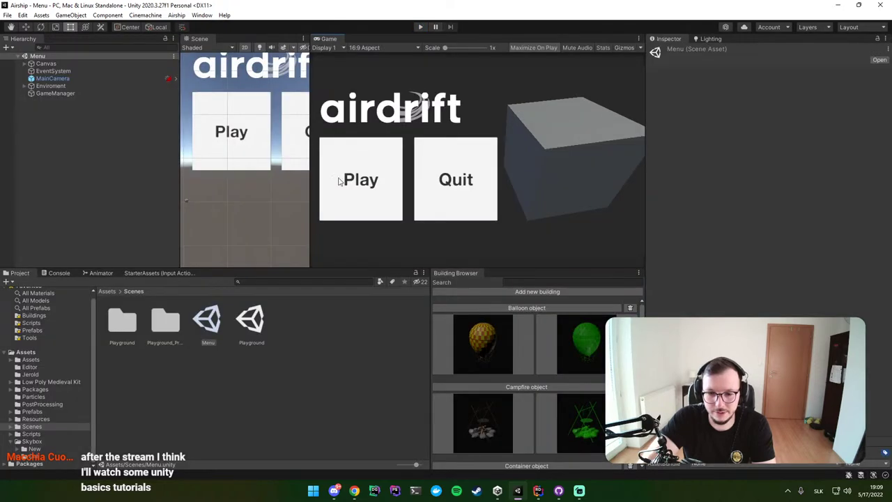
double_click(251, 322)
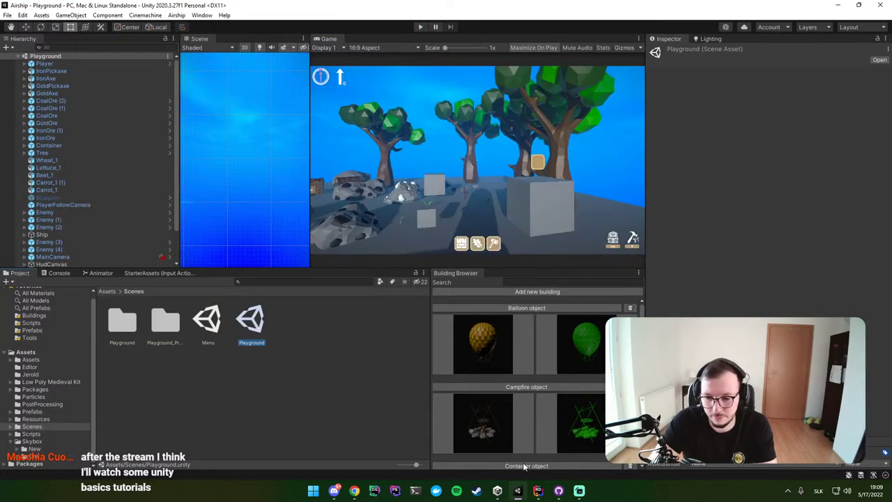
click(535, 488)
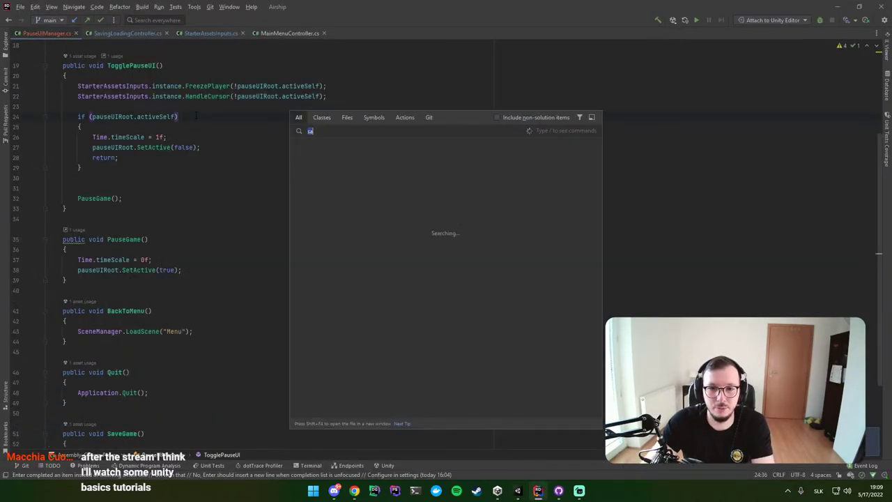
Step: Find InventoryUIManager.cs by searching 'inventor', view its start-up code at the top, then return to Unity
key(shift)
key(shift)
text(inventor)
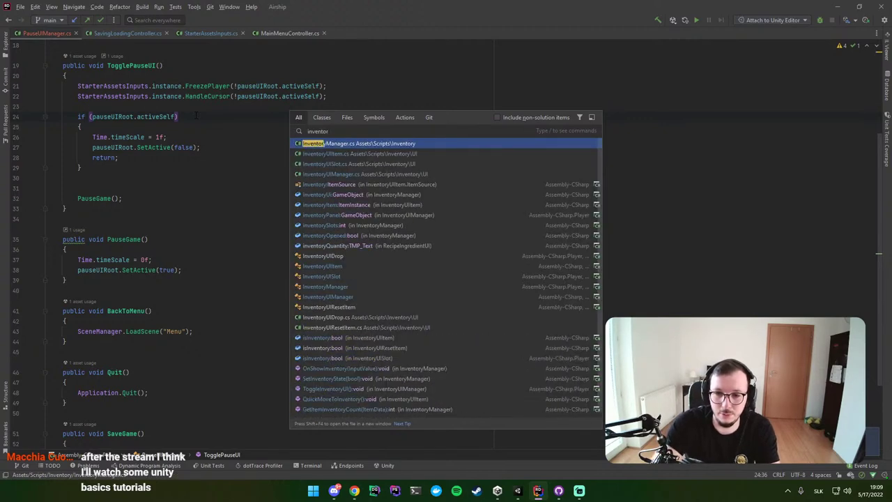
key(Down)
key(Down)
key(Down)
key(Return)
scroll(195, 114, up, 10)
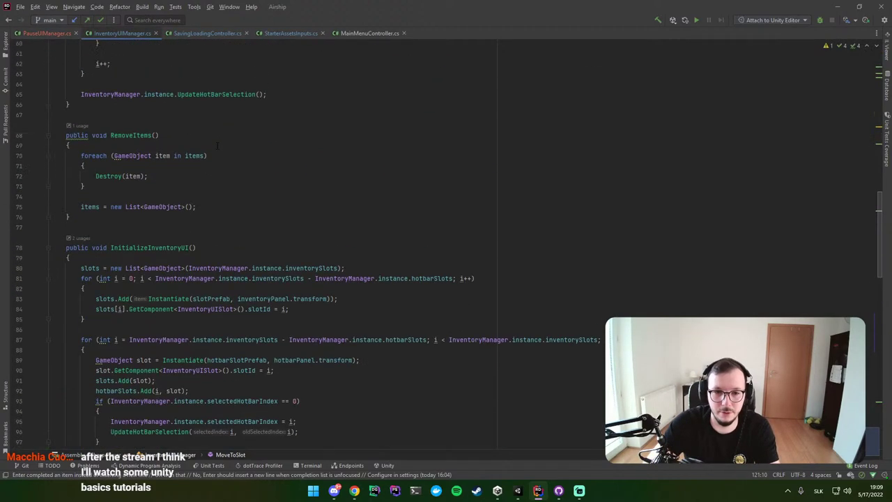
scroll(195, 114, up, 10)
scroll(196, 115, up, 10)
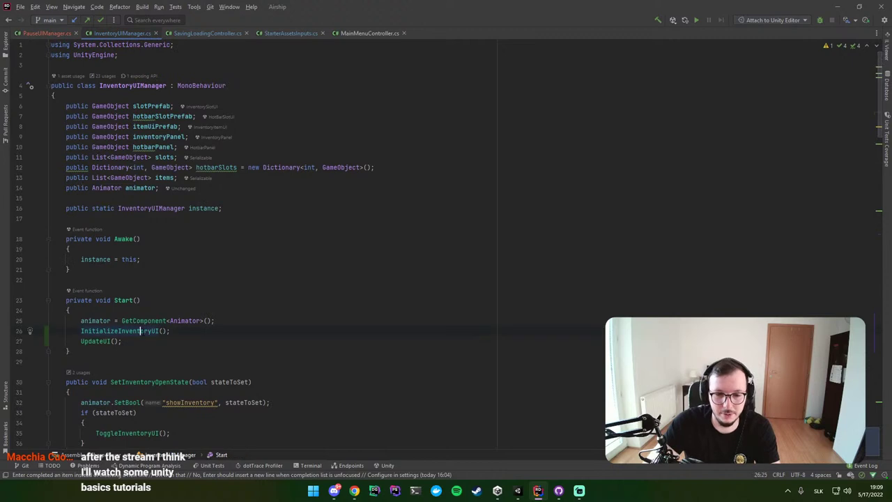
key(alt+Tab)
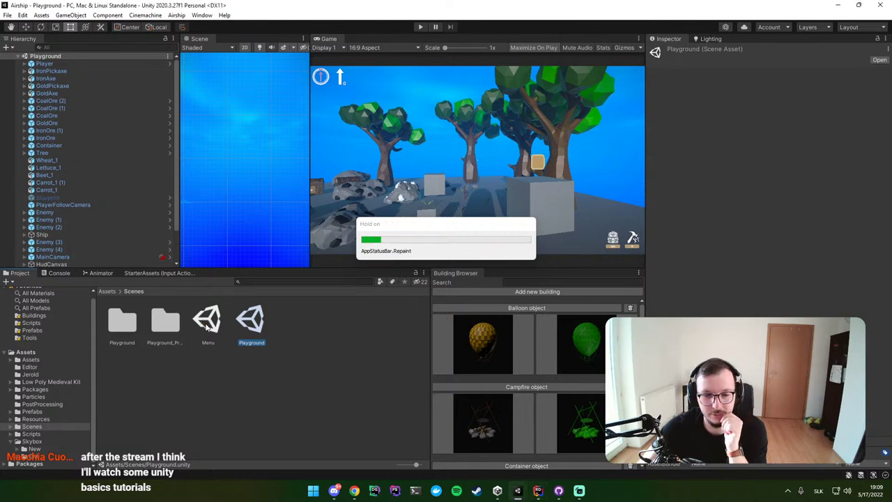
Step: Open the Menu scene, enter Play mode and load the Save 1 game
double_click(207, 322)
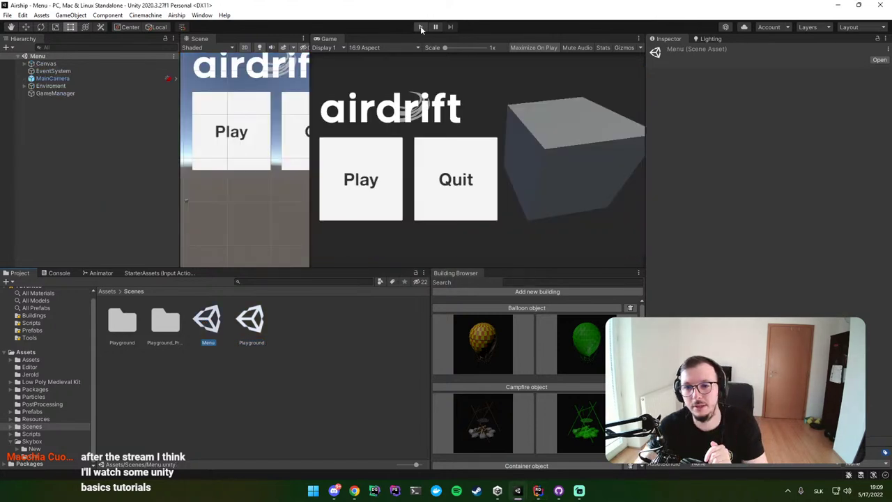
click(420, 26)
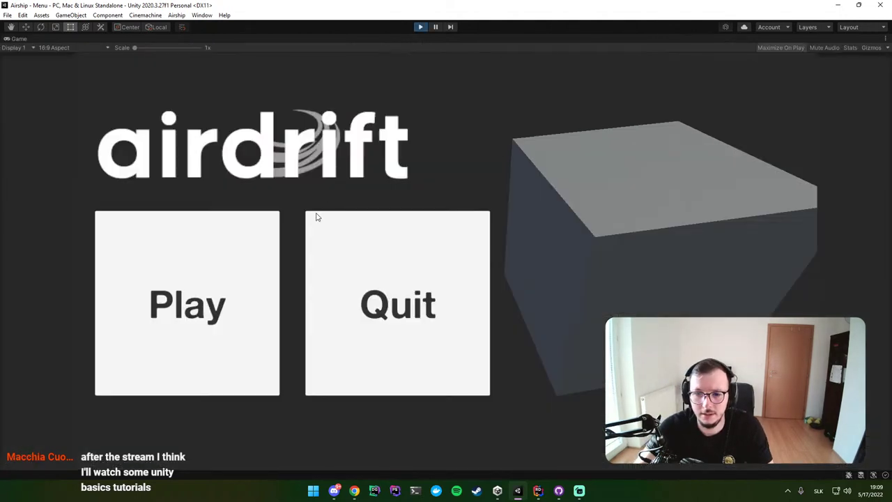
click(315, 220)
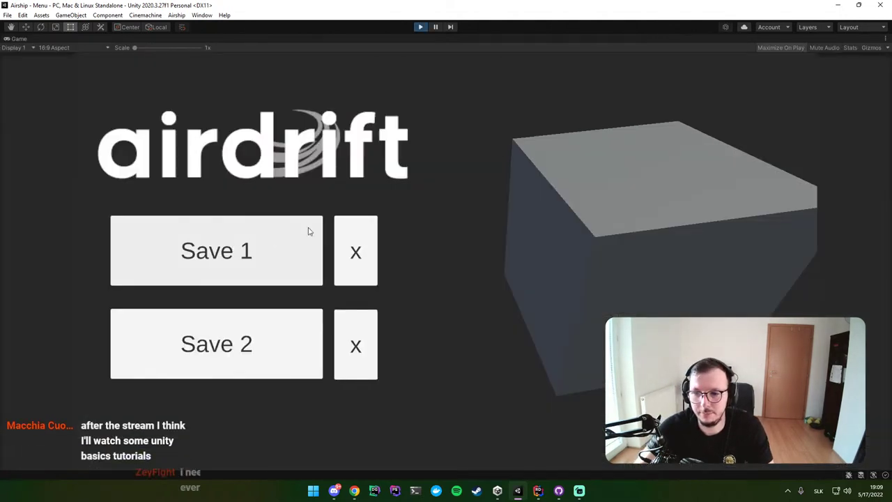
click(254, 244)
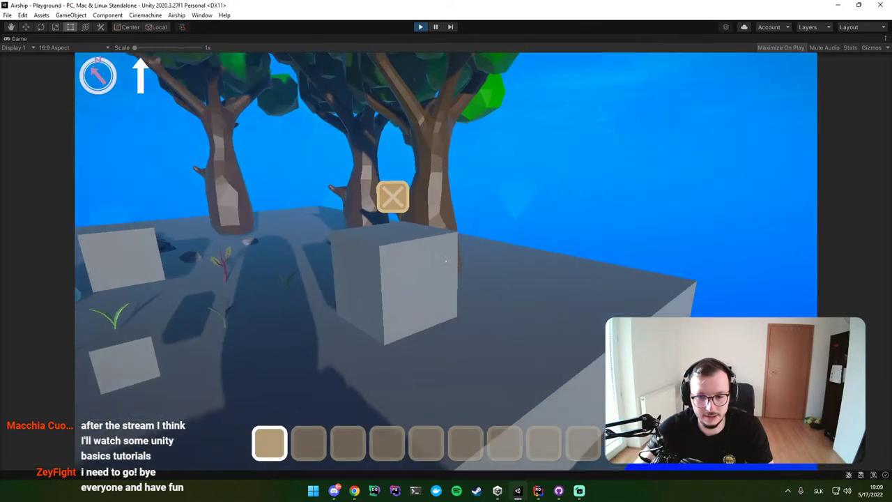
Step: Toggle the bag inventory, then enter build mode and select the Window piece
key(e)
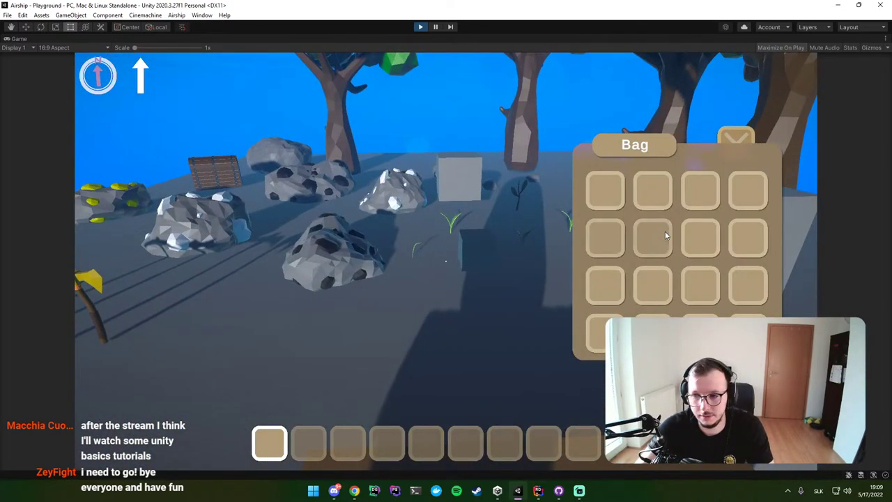
key(e)
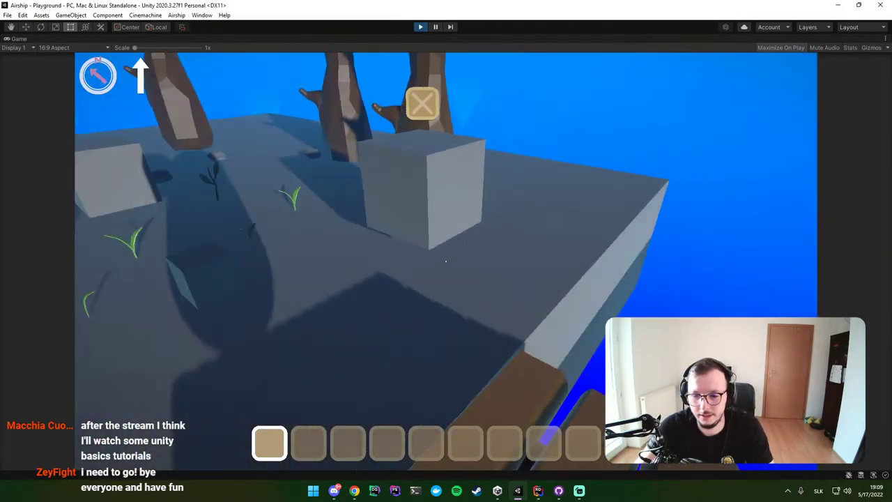
key(b)
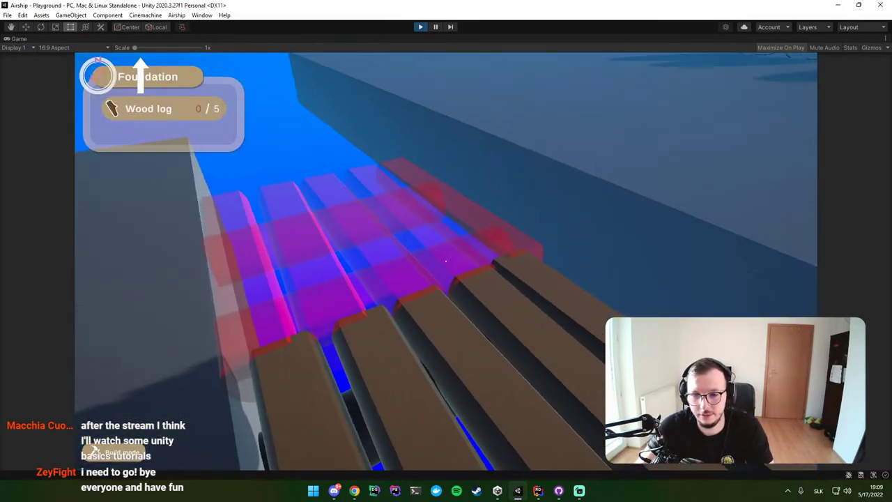
key(Tab)
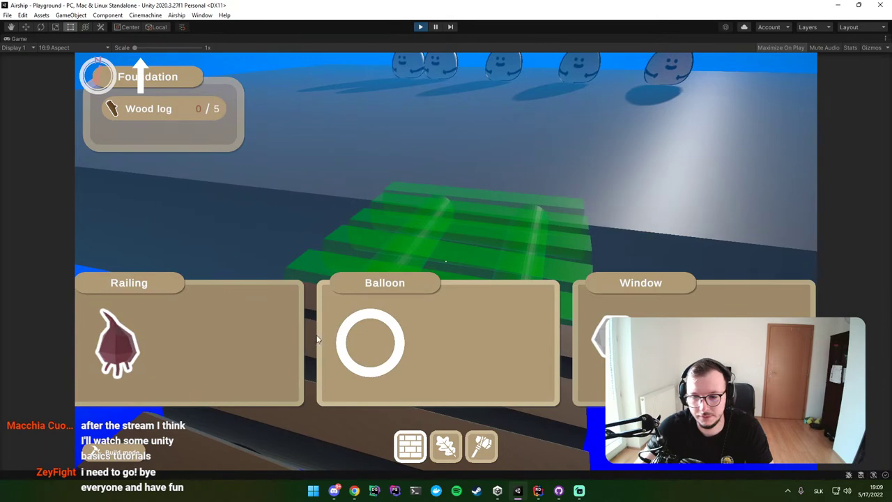
scroll(511, 338, down, 1)
click(511, 338)
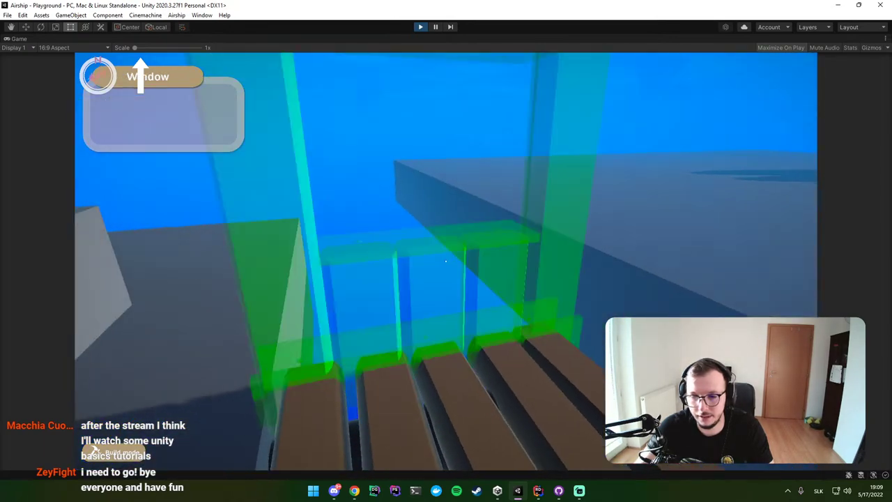
Step: Walk to the wooden chest and move its wood log into the bag
key(b)
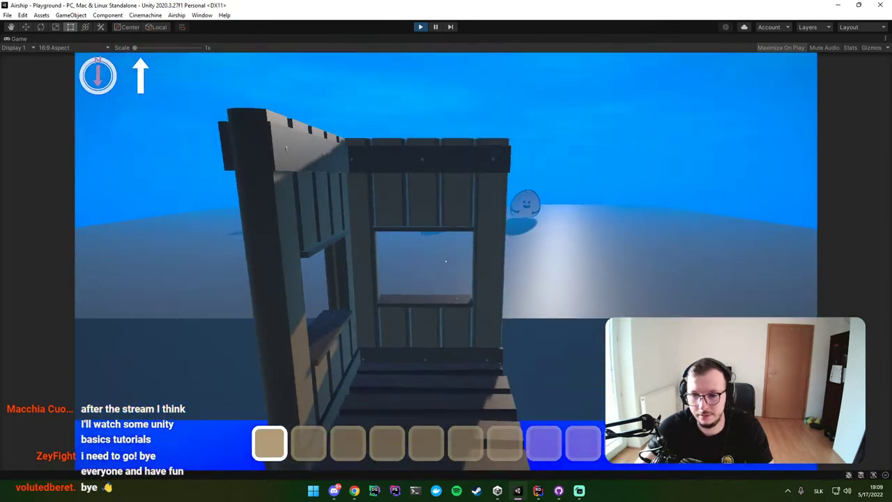
key(w)
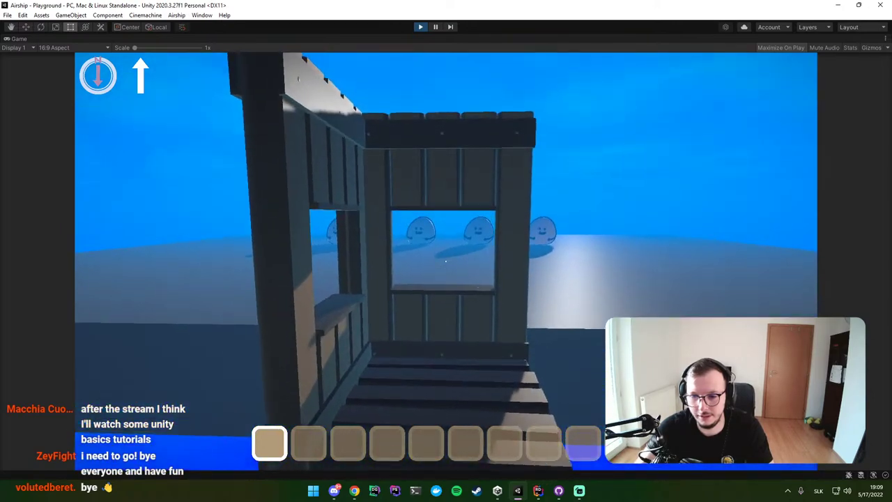
key(w)
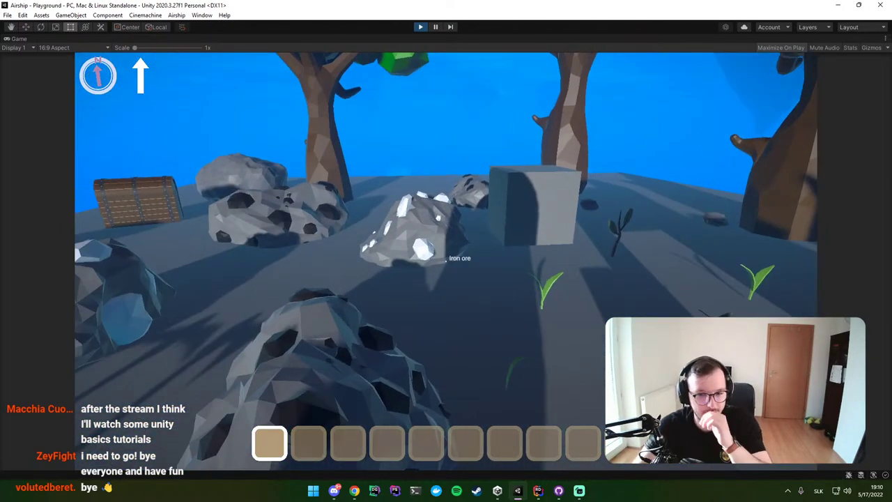
key(w)
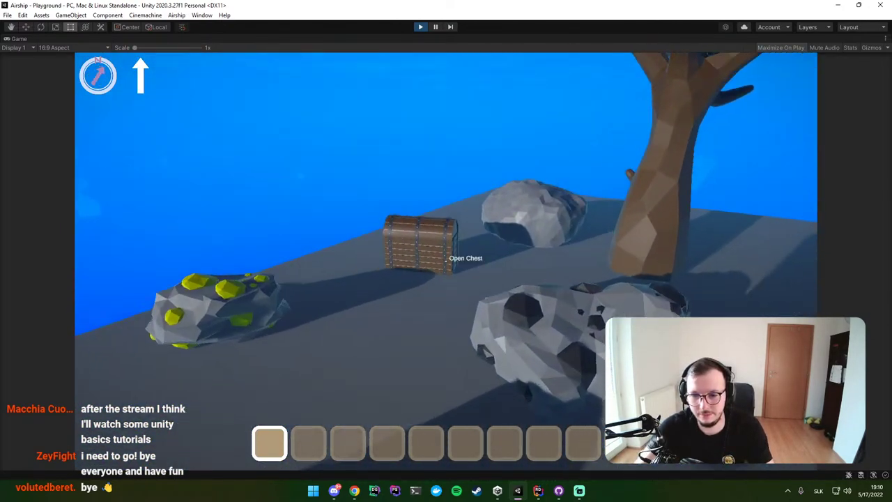
key(e)
mouse_move(203, 241)
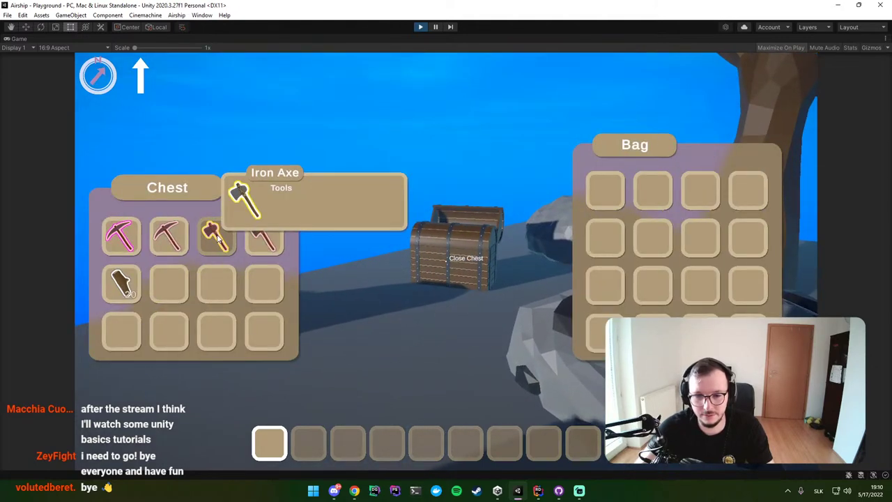
mouse_move(122, 282)
mouse_down()
mouse_move(611, 249)
mouse_move(613, 190)
mouse_up()
Step: Build a Container chest on the airship
key(e)
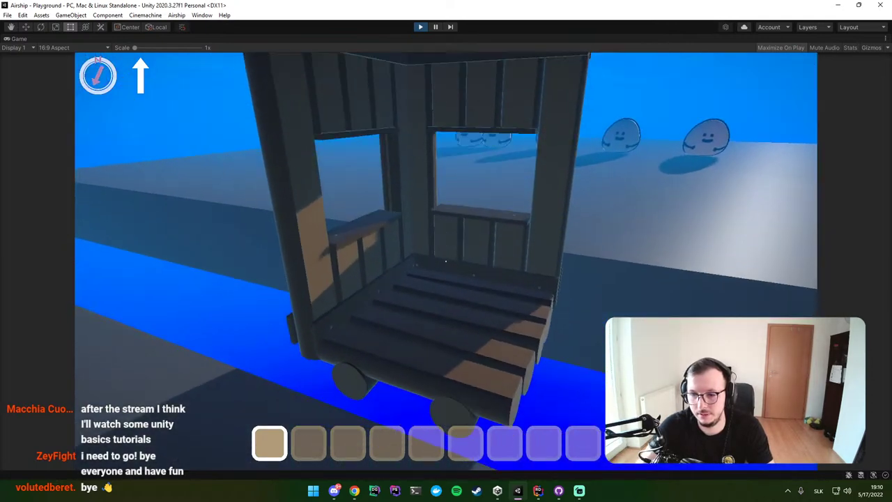
key(b)
key(Tab)
scroll(418, 338, down, 3)
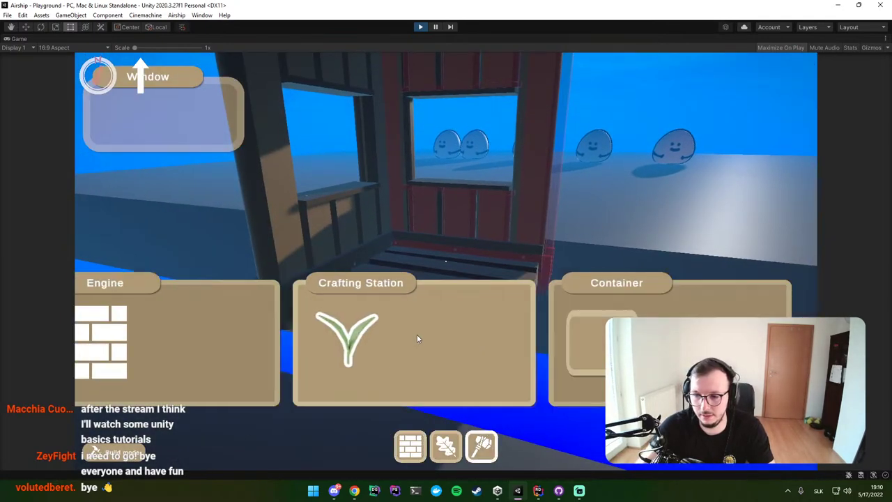
click(557, 335)
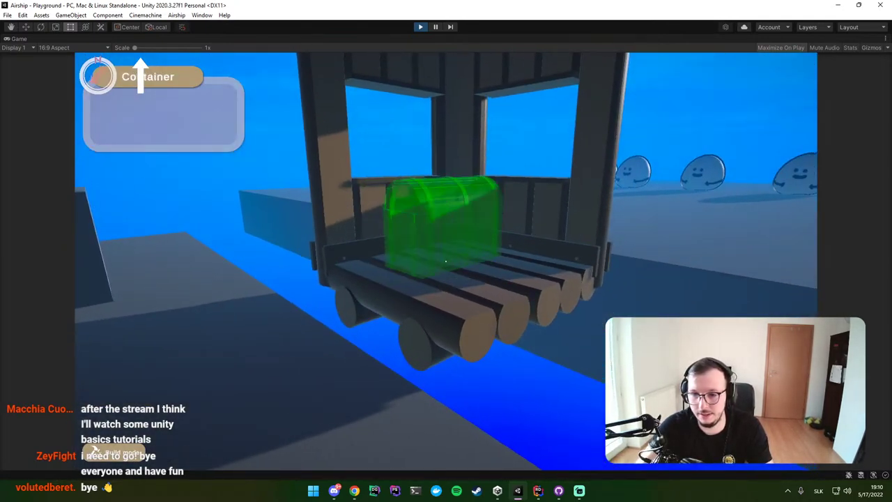
click(446, 259)
Step: Name the chest Logs, store the 20 logs as two 10-stacks, then pause and save
text(e L)
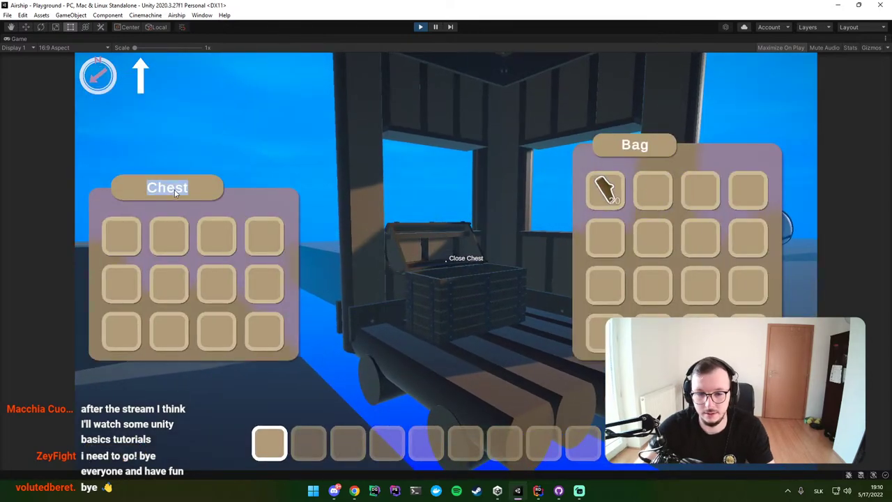
text(ogs)
mouse_move(605, 190)
mouse_down()
mouse_move(123, 236)
mouse_move(605, 190)
mouse_up()
right_drag(605, 189, 652, 190)
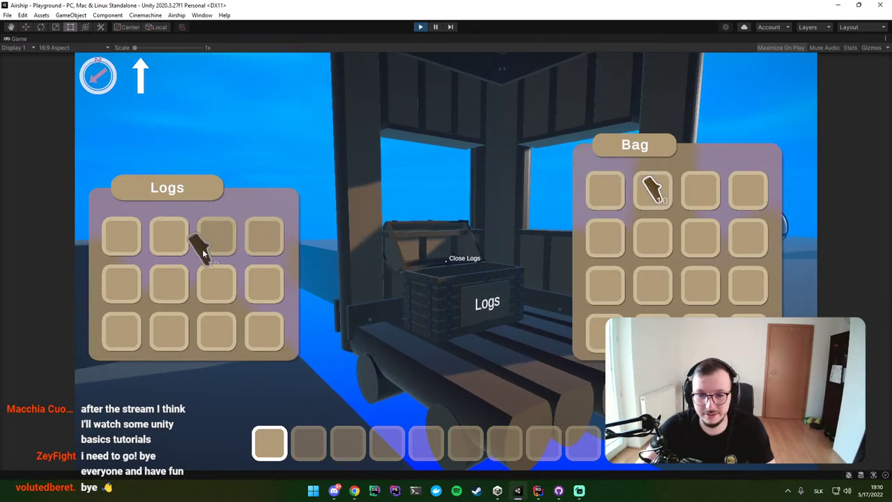
drag(619, 192, 122, 237)
drag(653, 190, 266, 335)
key(e)
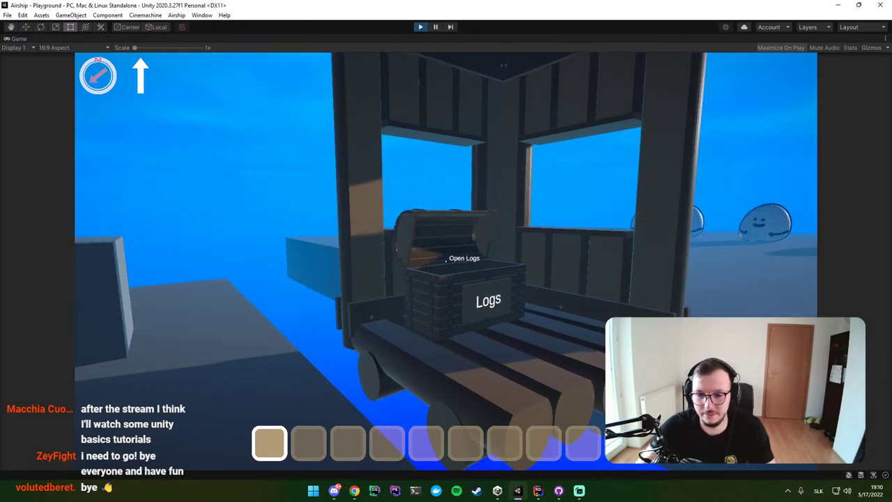
key(e)
key(e)
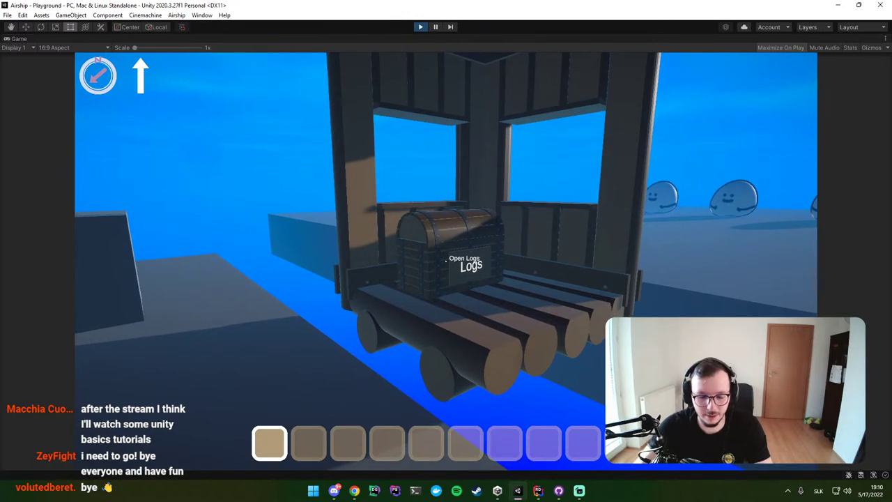
key(Escape)
click(265, 258)
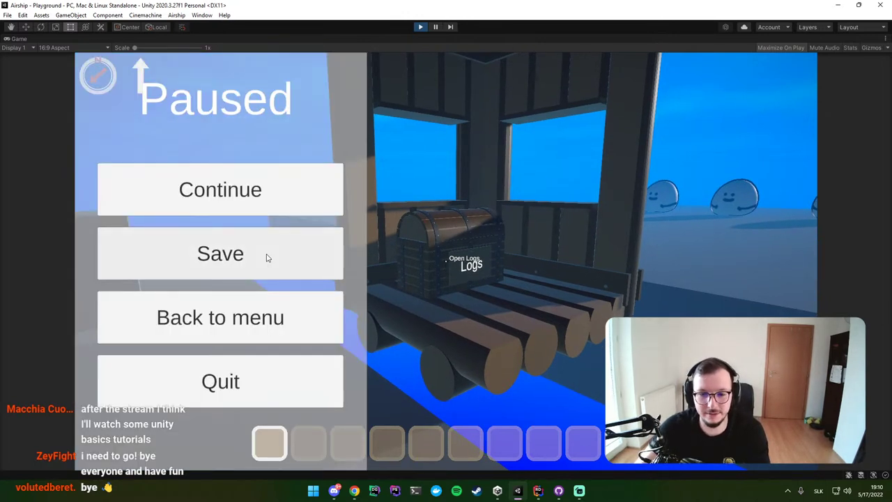
Step: Return to the main menu, reload Save 1 and check the Logs chest still holds its logs
click(237, 318)
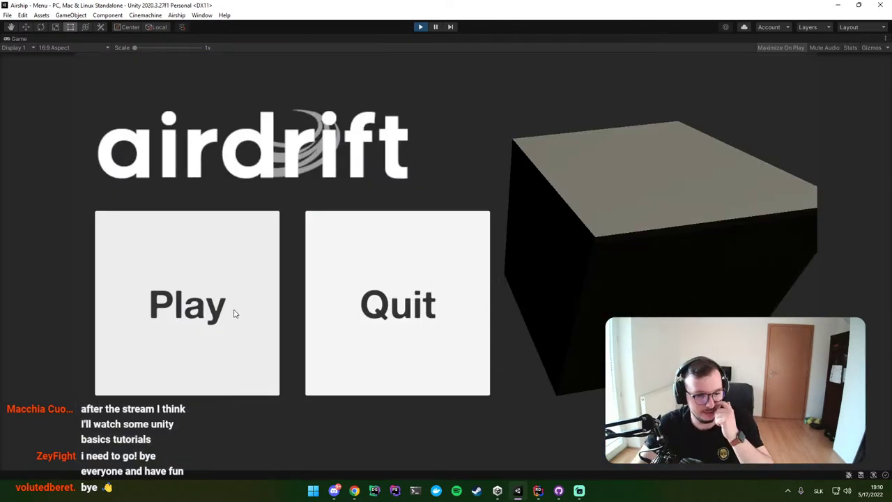
click(230, 278)
click(299, 249)
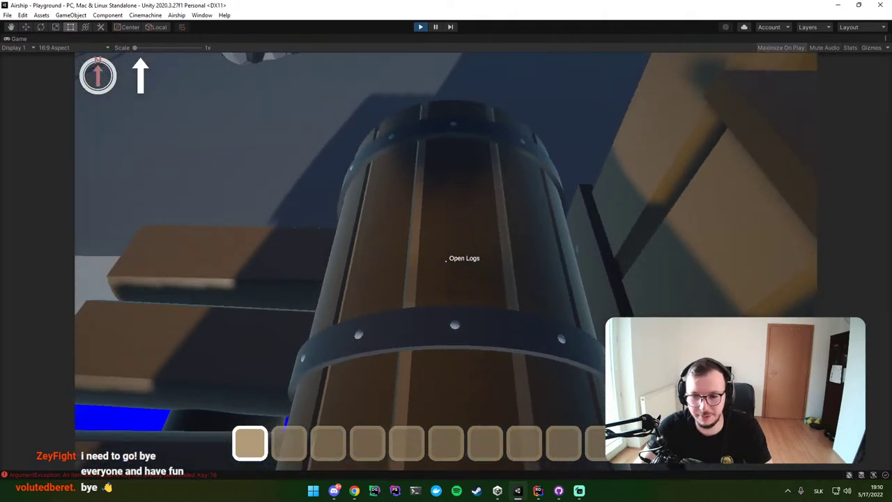
click(446, 260)
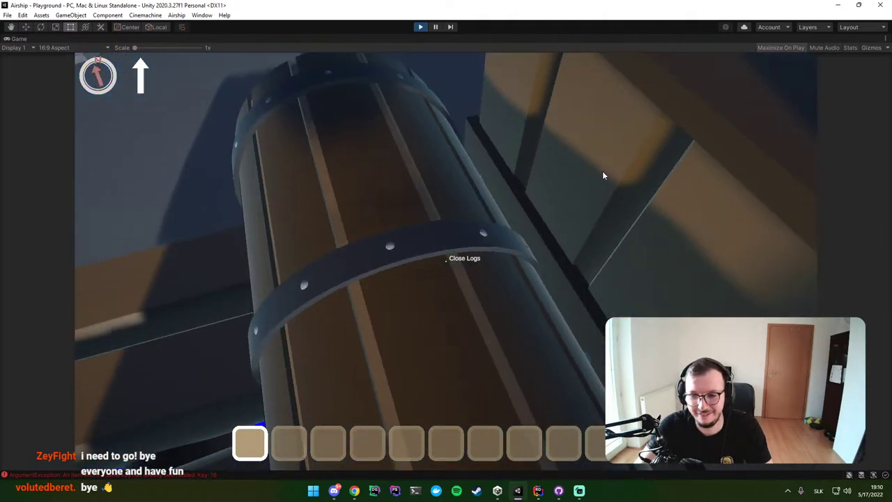
click(604, 175)
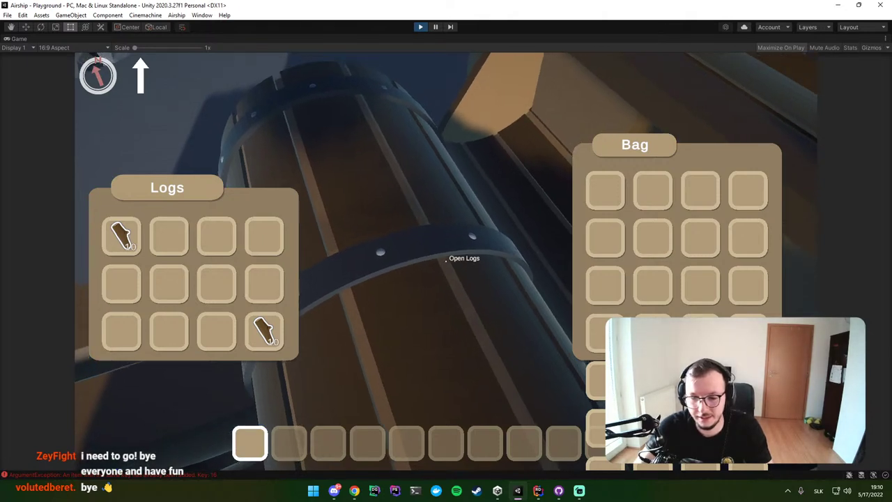
Step: Release game control, stop Play mode and start it again
key(Escape)
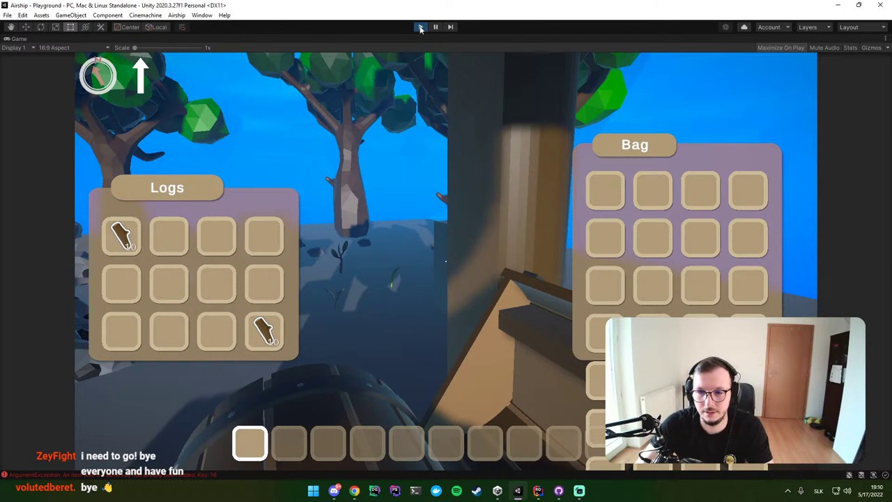
click(420, 27)
click(421, 27)
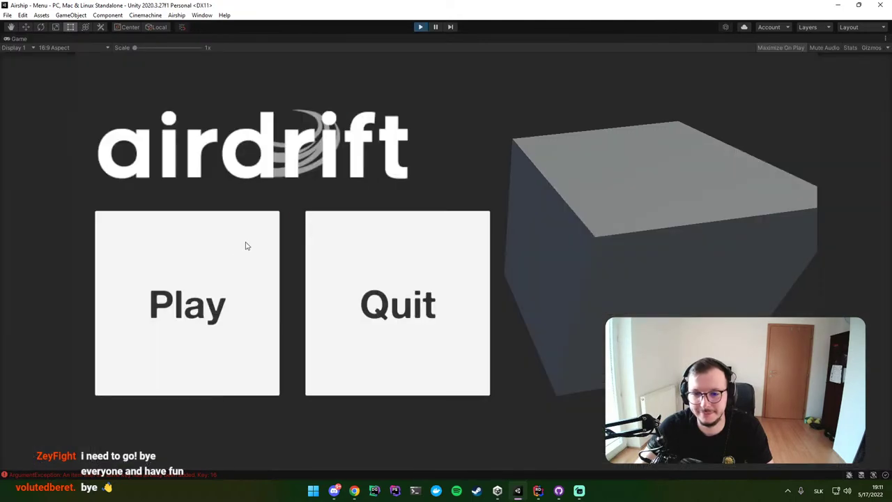
Step: Load Save 1 and take the wood log from the nearby chest
click(246, 245)
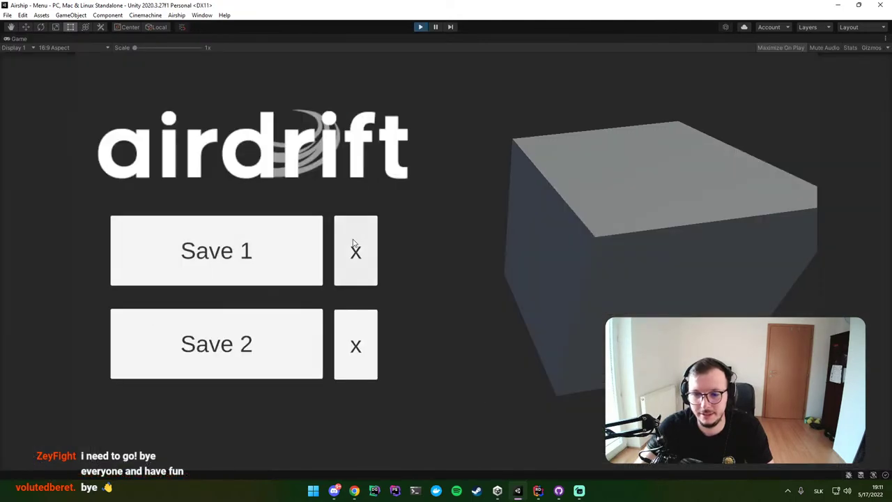
click(263, 253)
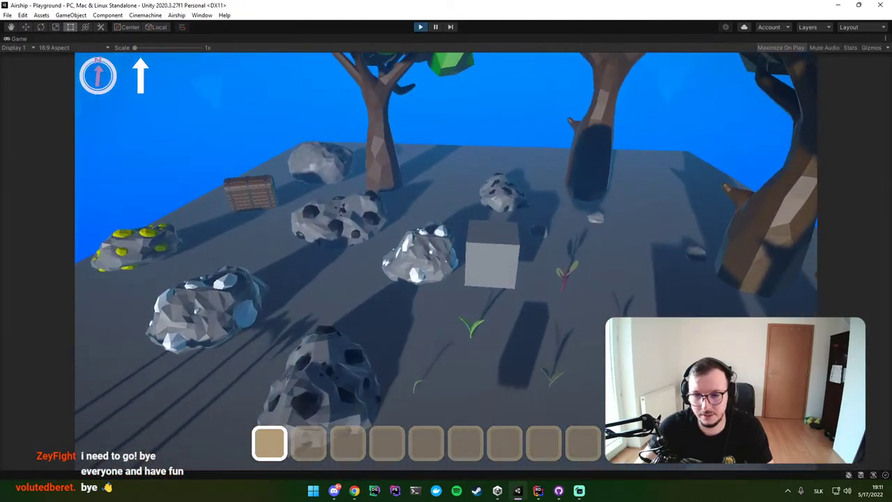
key(e)
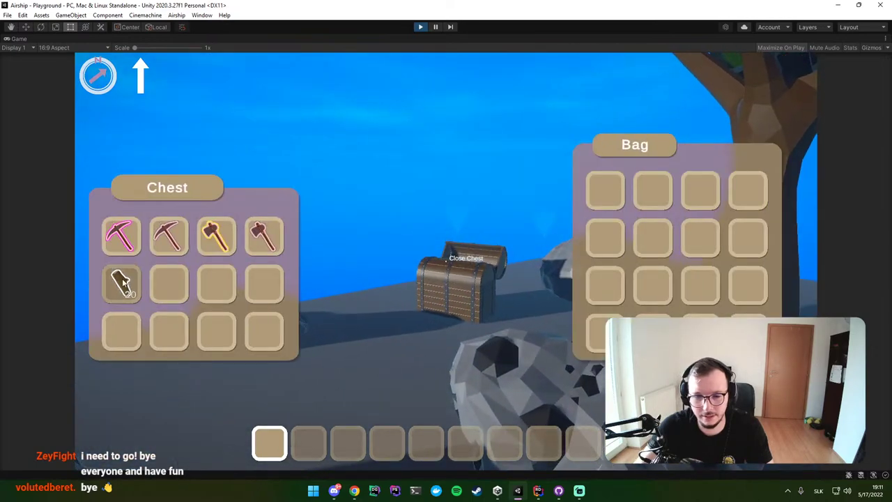
click(122, 281)
key(e)
Step: Place two wood foundations in build mode
key(b)
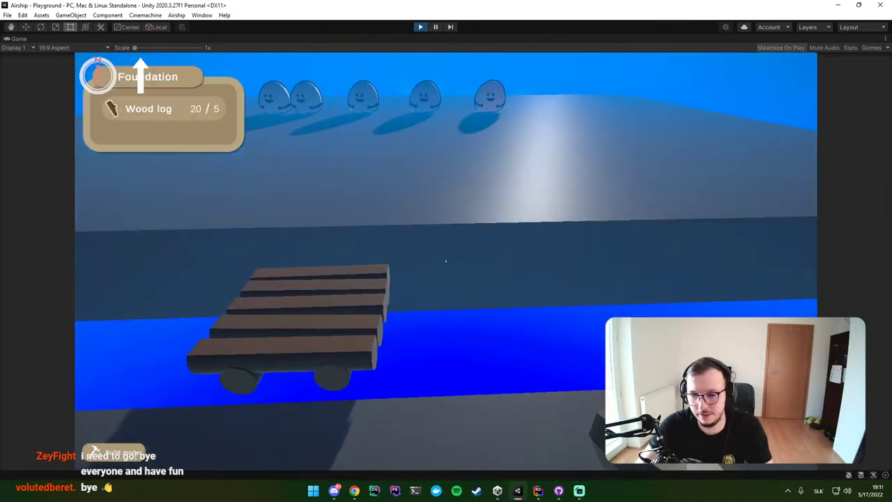
click(446, 261)
click(446, 261)
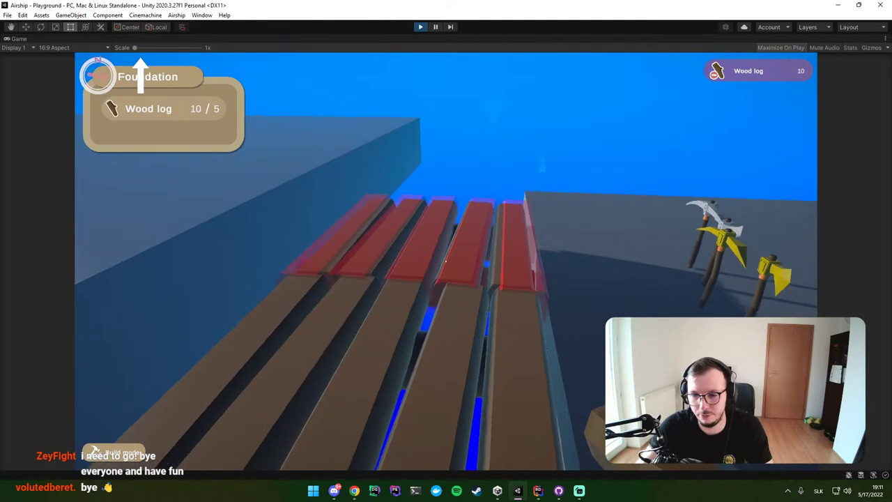
Step: Pick the Container piece from the hammer category and place it on the walkway
key(Tab)
scroll(496, 324, down, 1)
scroll(538, 327, down, 1)
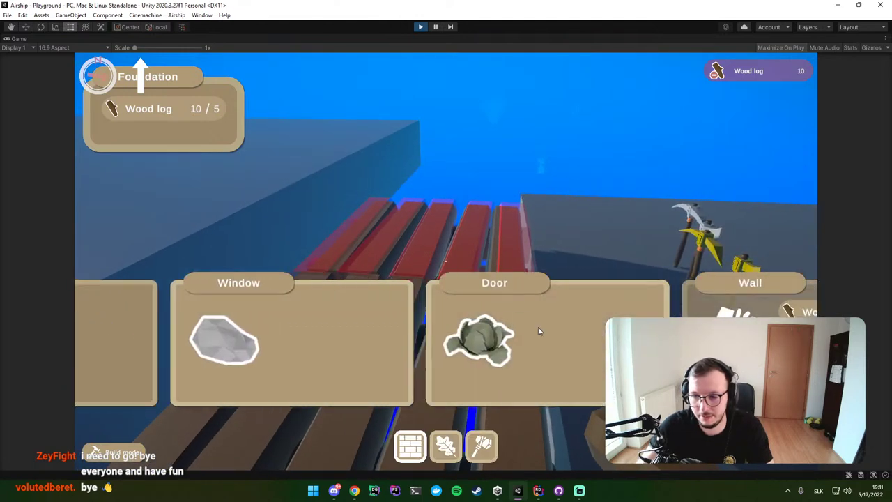
scroll(538, 331, down, 1)
scroll(432, 333, up, 1)
scroll(514, 332, up, 1)
click(488, 450)
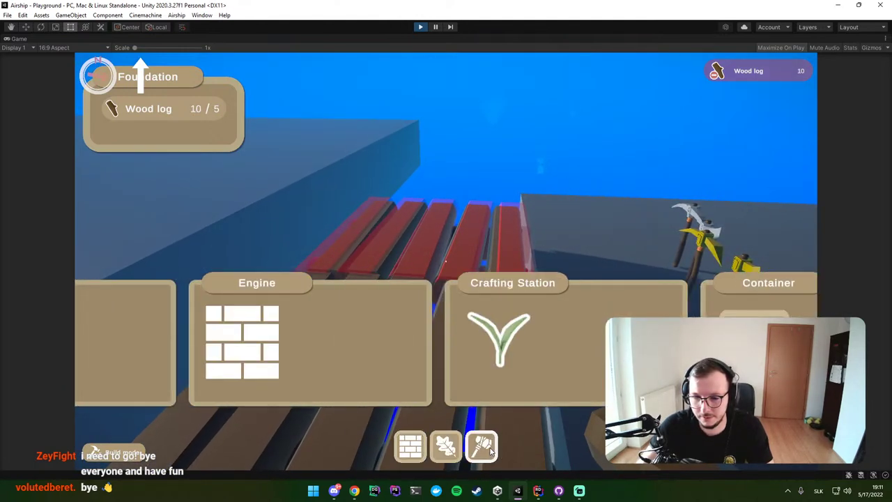
scroll(446, 361, down, 1)
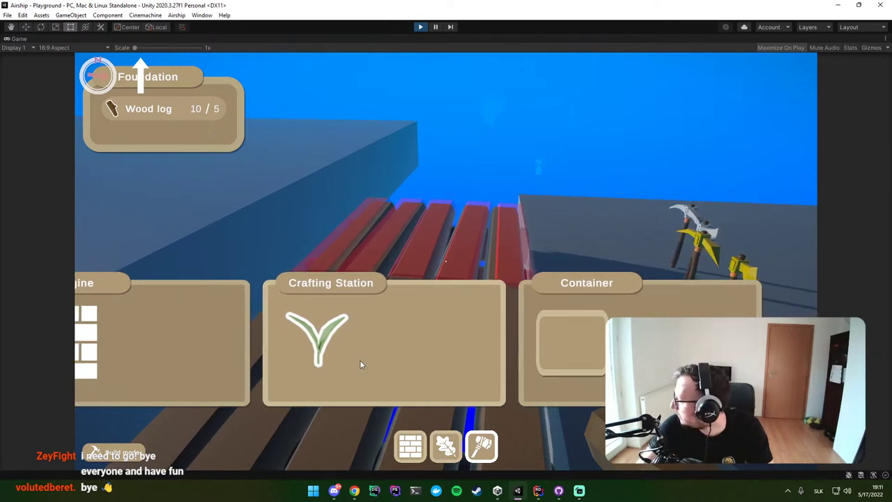
scroll(360, 363, up, 2)
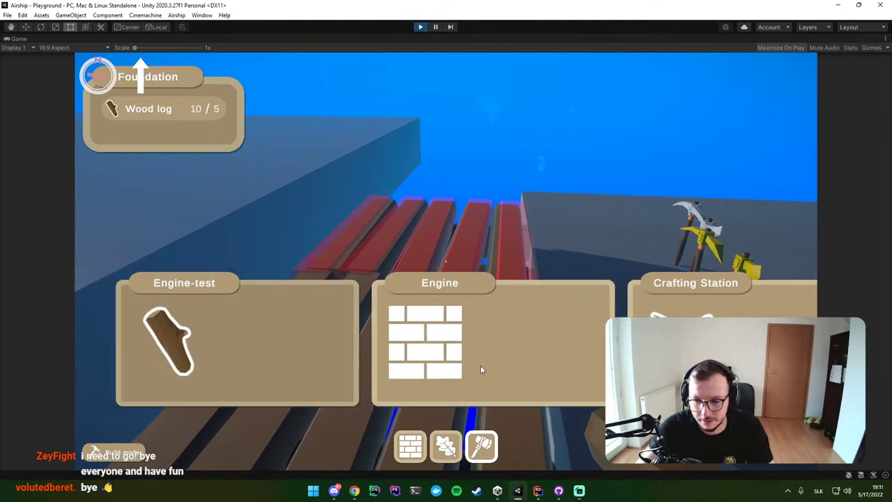
scroll(446, 363, down, 1)
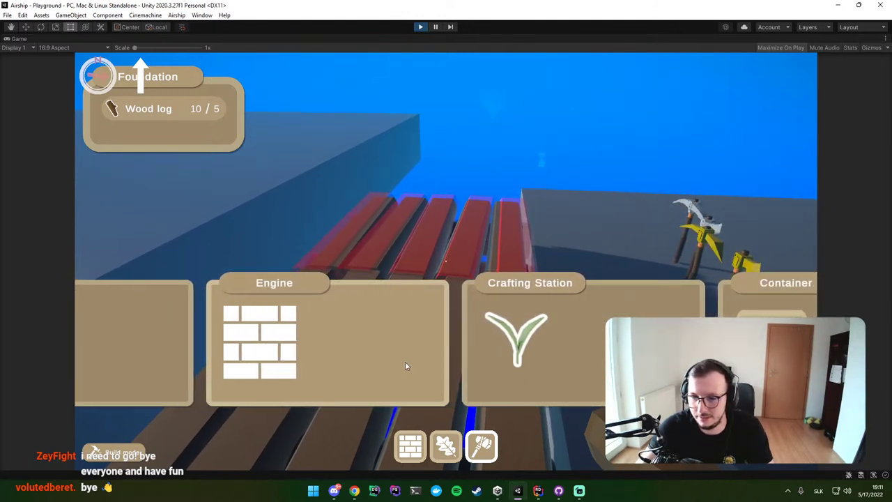
scroll(410, 360, down, 1)
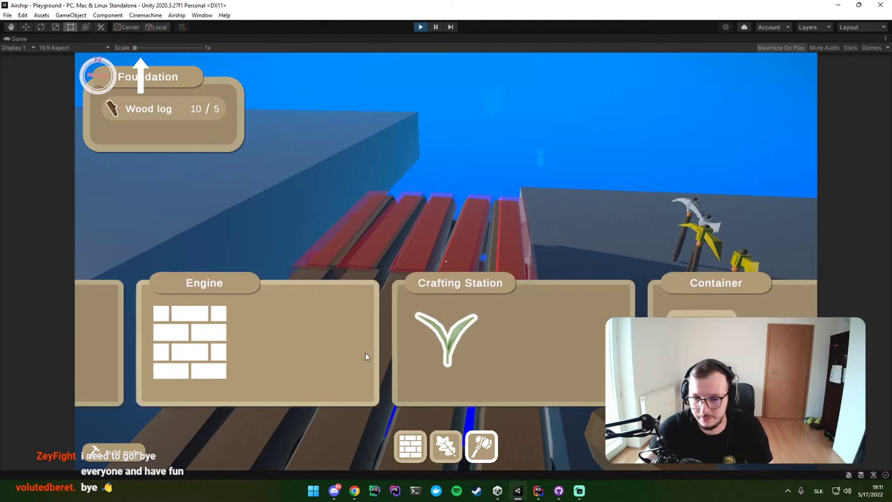
scroll(371, 357, down, 1)
click(371, 357)
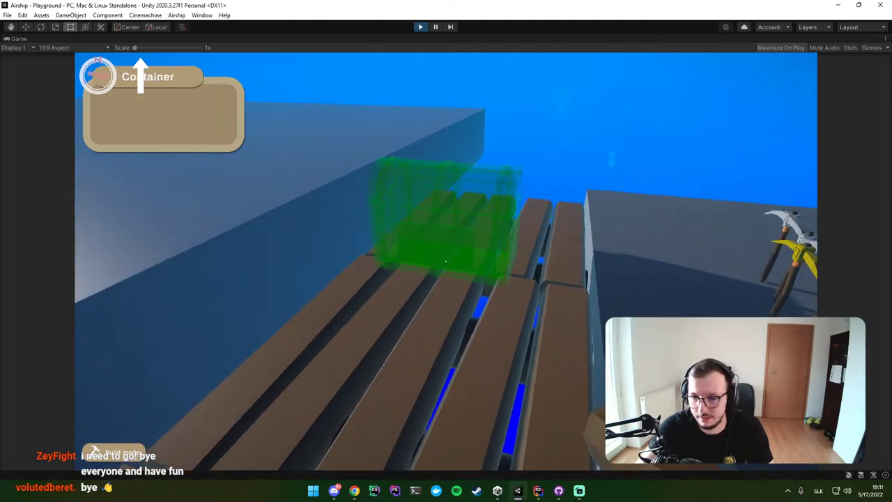
click(446, 251)
Step: Rename the new chest to Wood, store a wood log inside, then pause the game
click(447, 263)
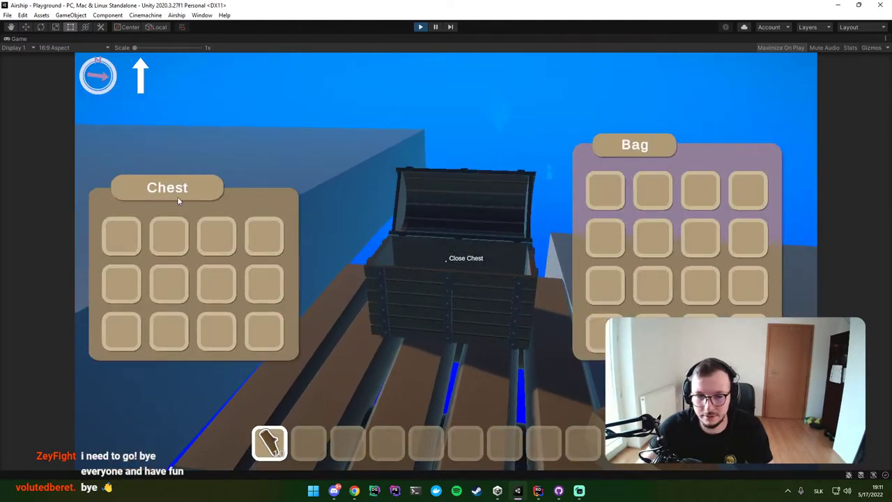
click(174, 194)
text(Wood)
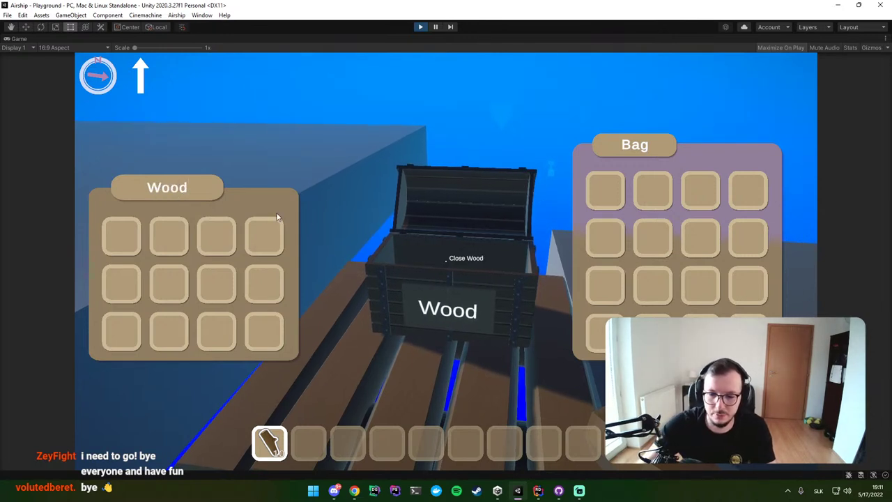
click(272, 444)
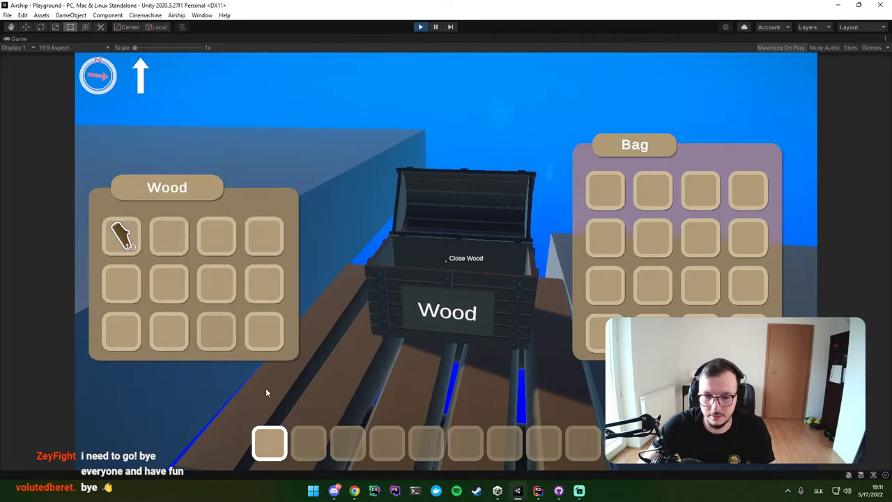
key(e)
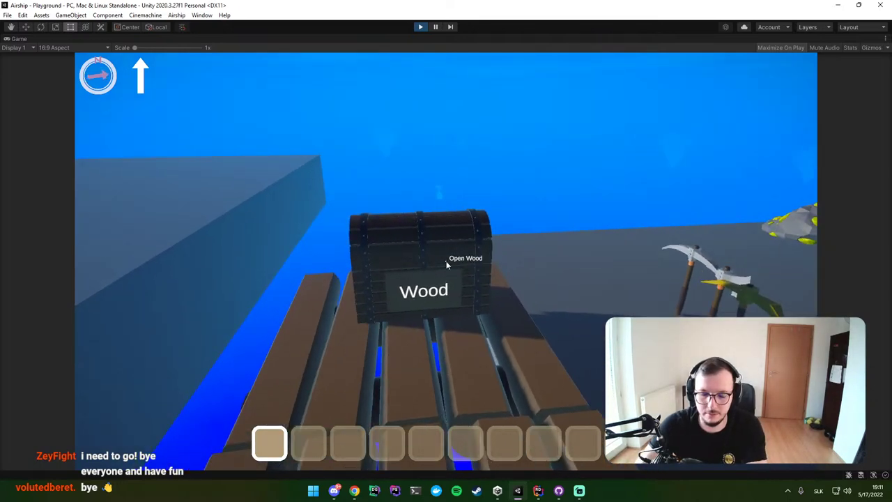
key(Escape)
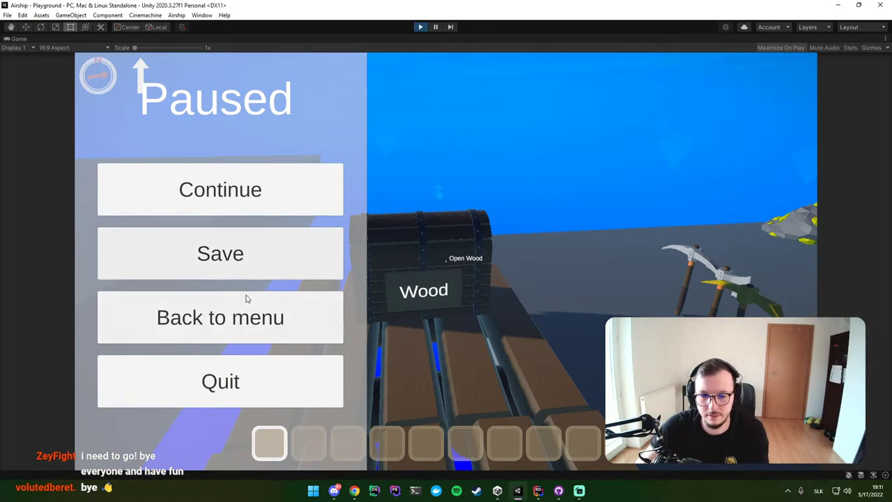
Step: Restart Play mode and load the Save 1 game
click(420, 26)
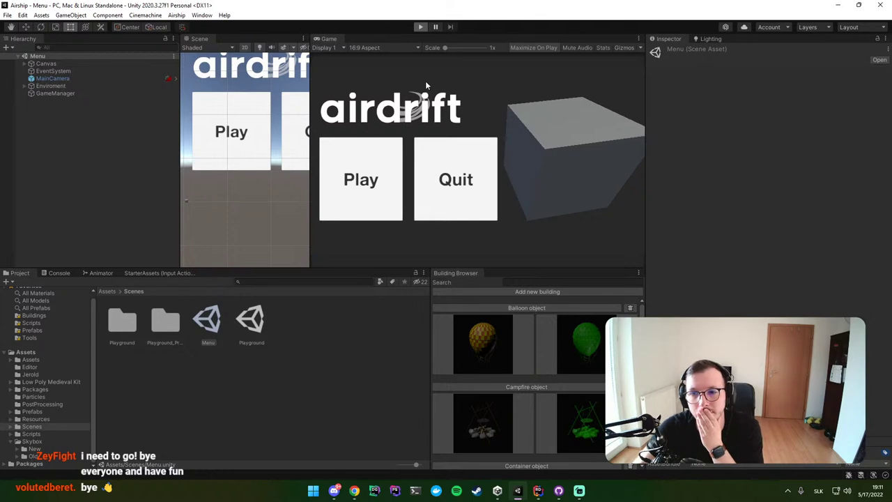
key(ctrl+p)
click(268, 240)
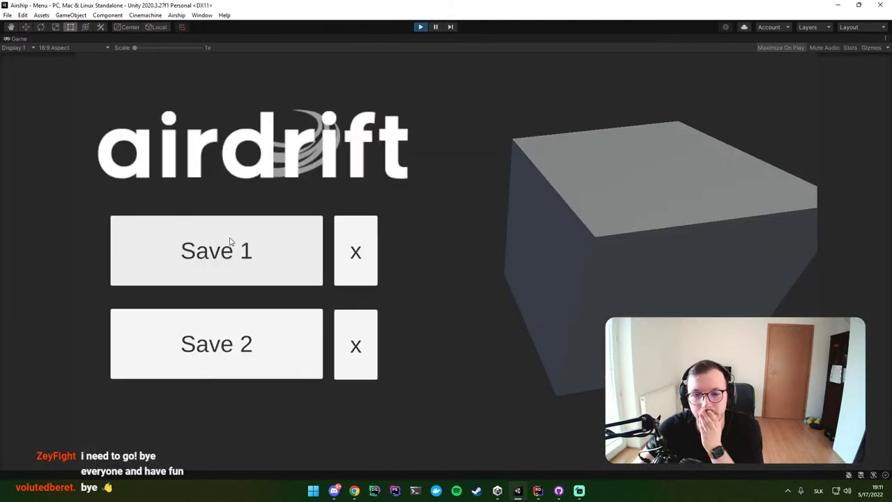
click(295, 240)
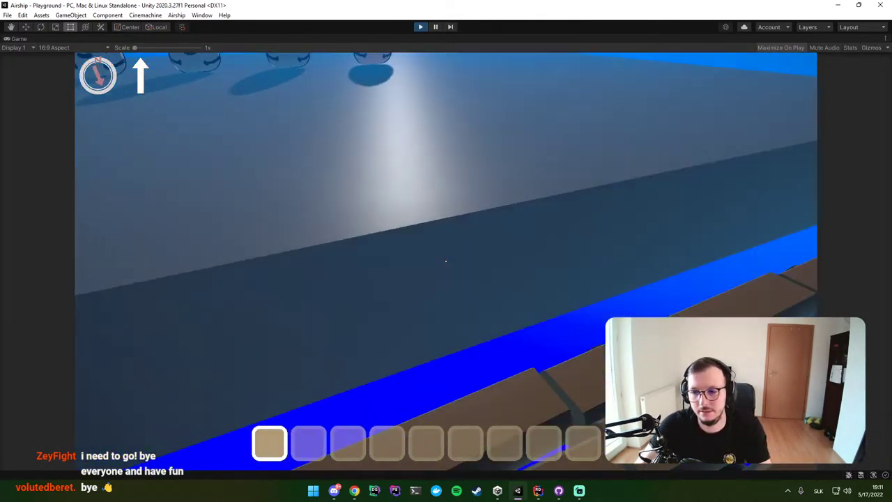
Step: Open the Wood chest to check its contents, then close it
key(e)
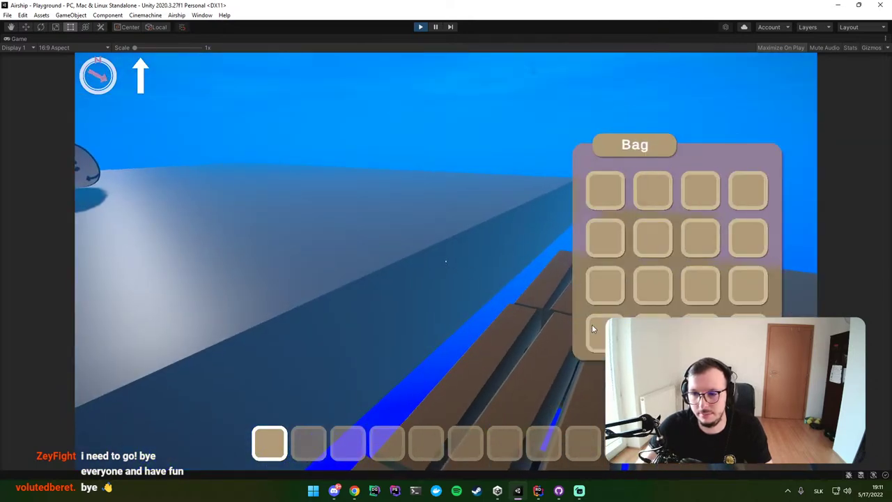
key(e)
key(e)
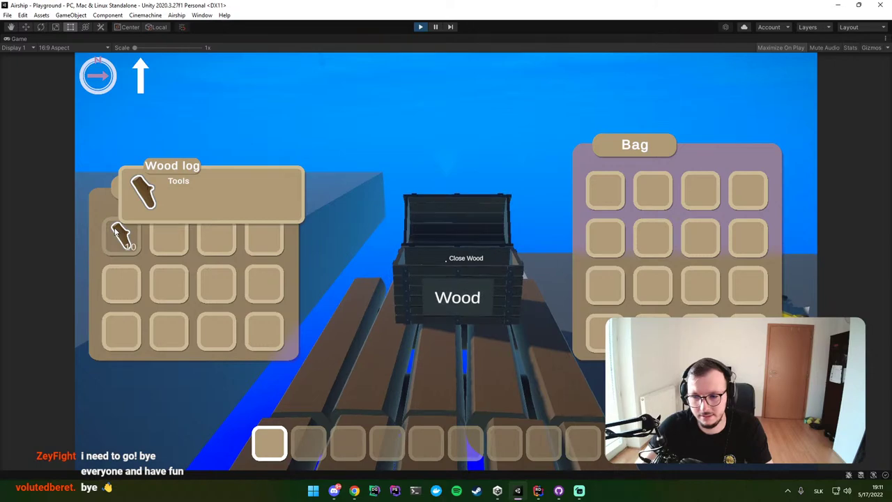
key(e)
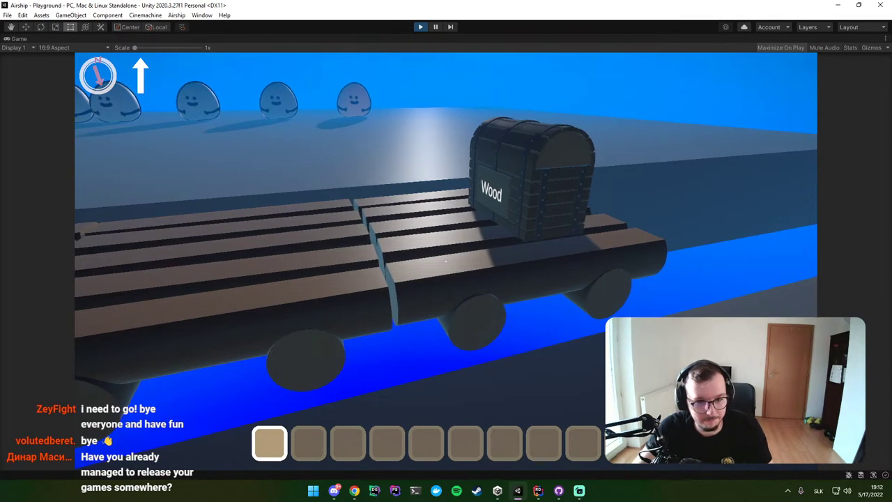
key(e)
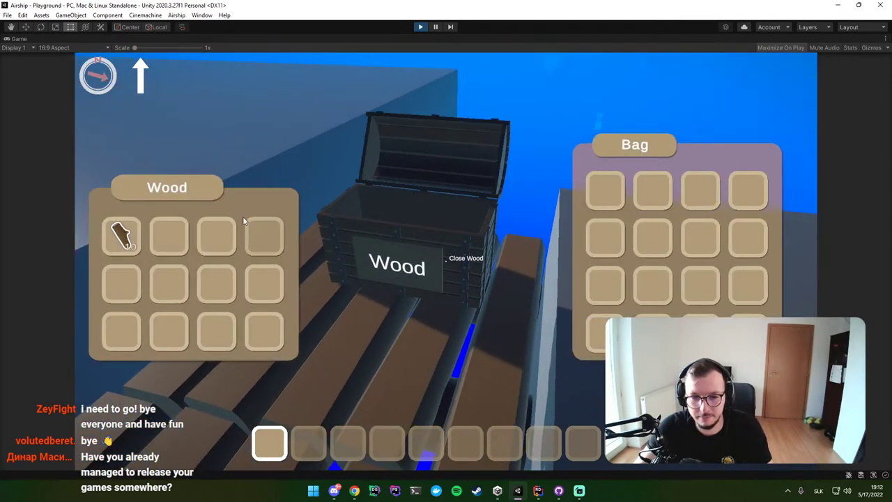
key(e)
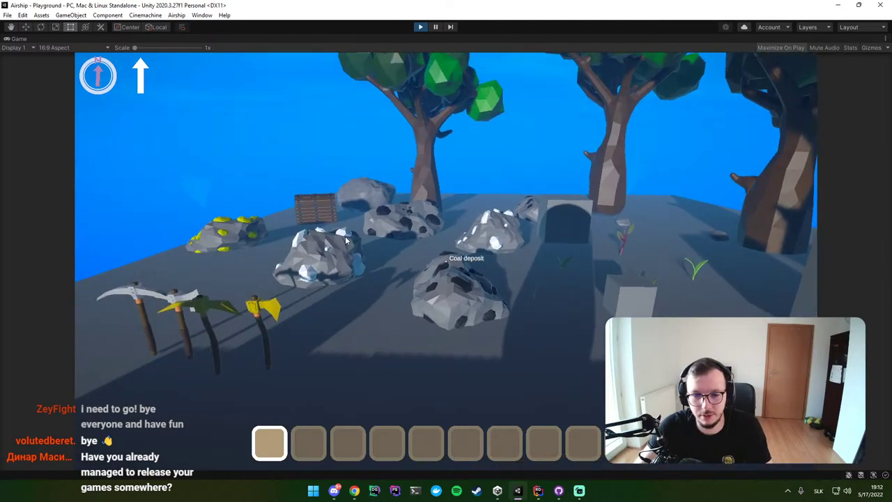
Step: Grab wood from the Wood chest and place a foundation on the raft
key(b)
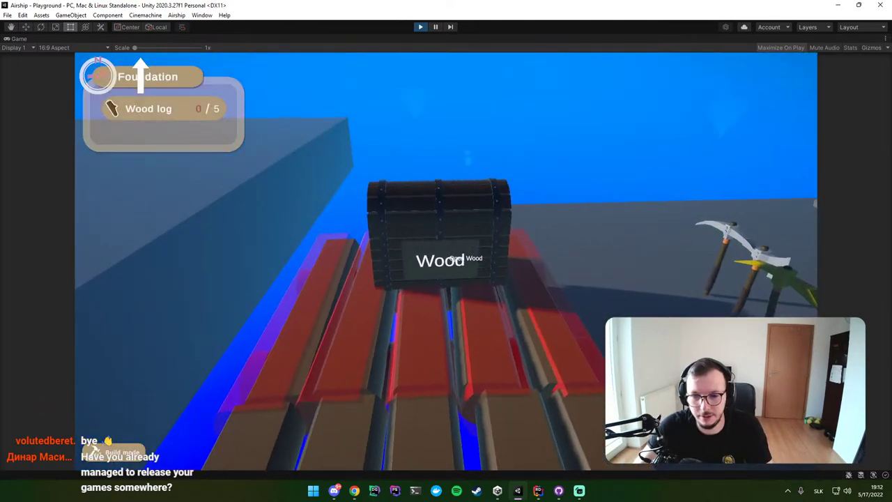
key(b)
key(e)
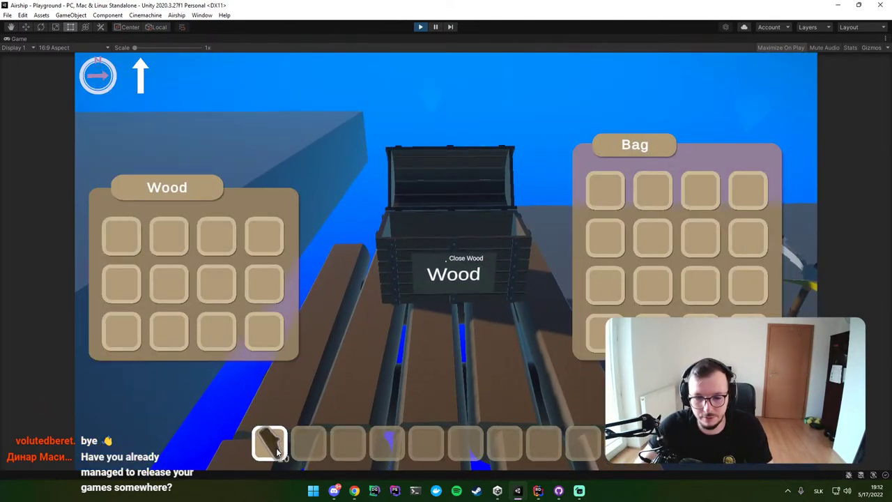
key(e)
key(b)
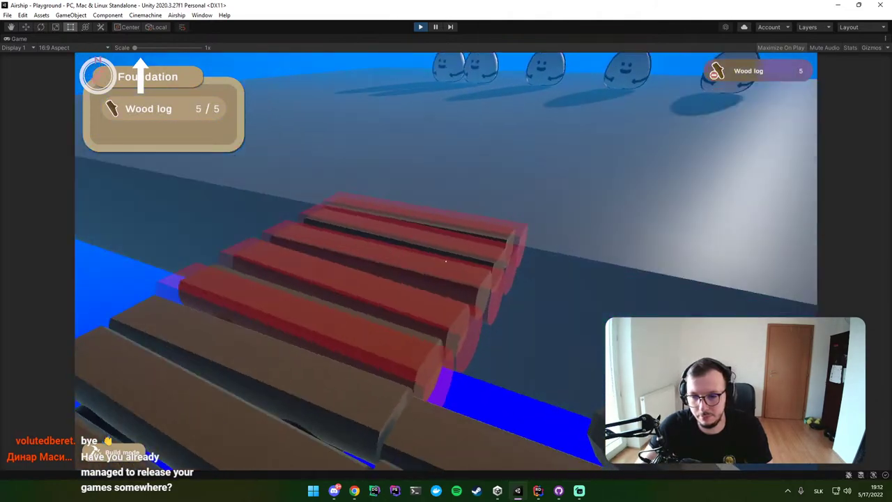
click(446, 260)
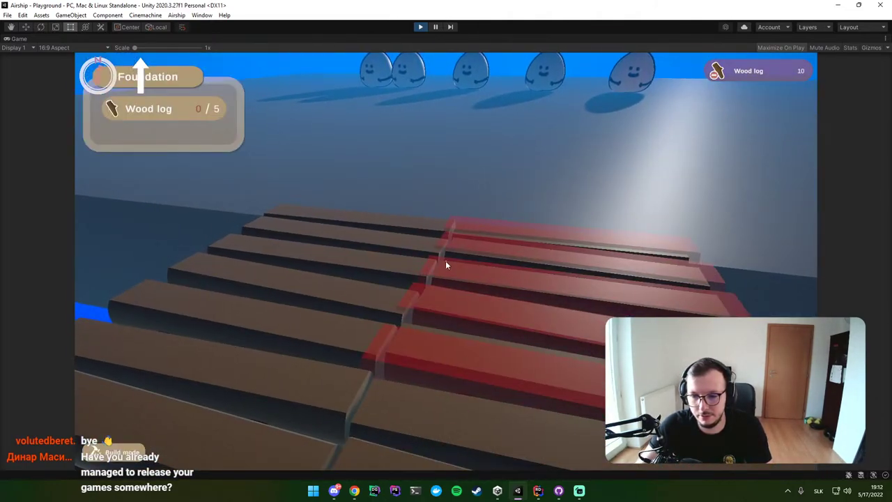
Step: Select the Window piece from the building cards and place it on the structure
key(Tab)
click(512, 338)
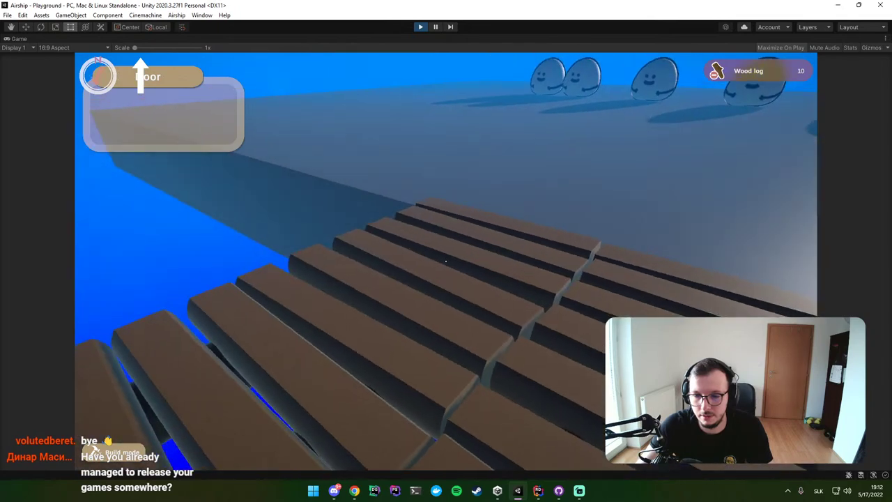
key(Tab)
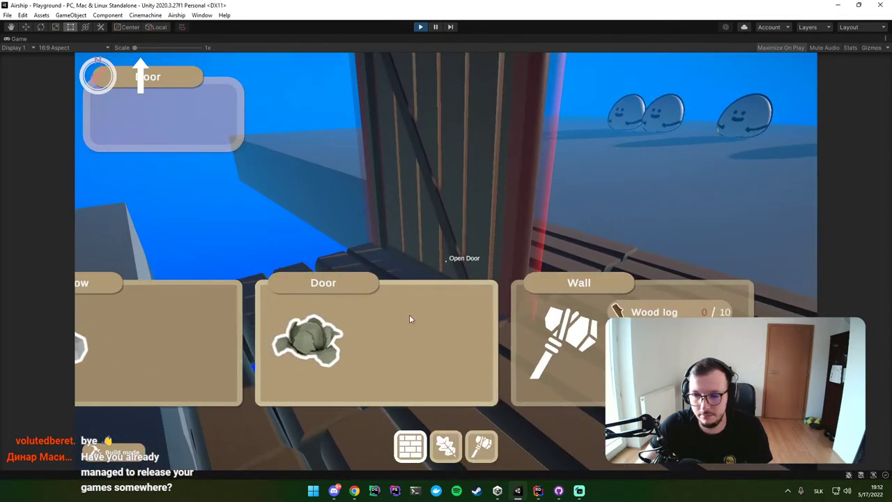
scroll(410, 319, up, 1)
click(411, 322)
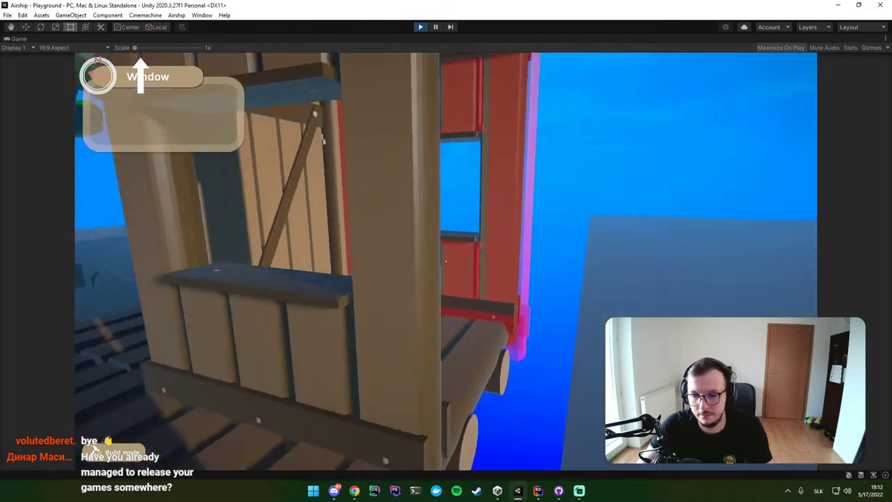
click(447, 261)
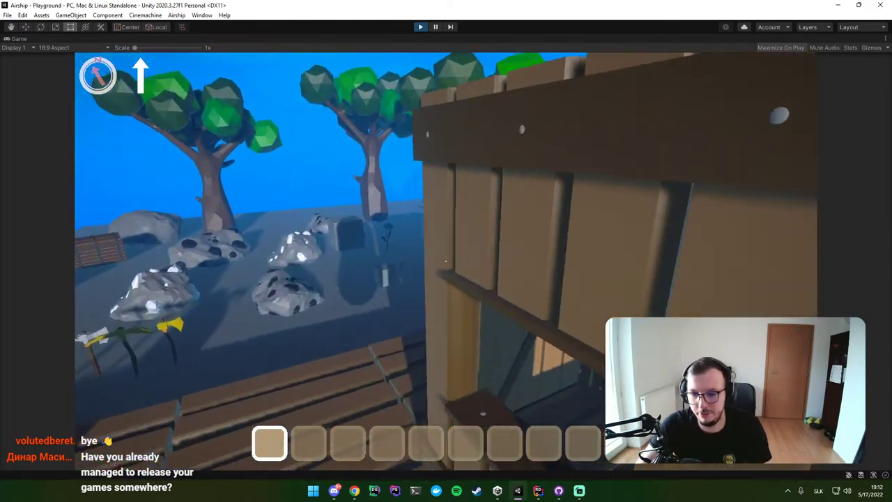
Step: Walk through the house and back out, then pause the game
key(e)
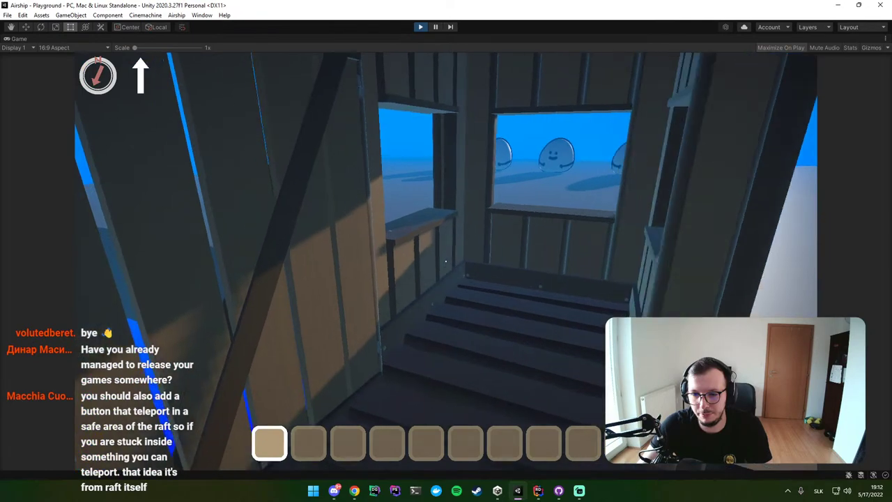
key(w)
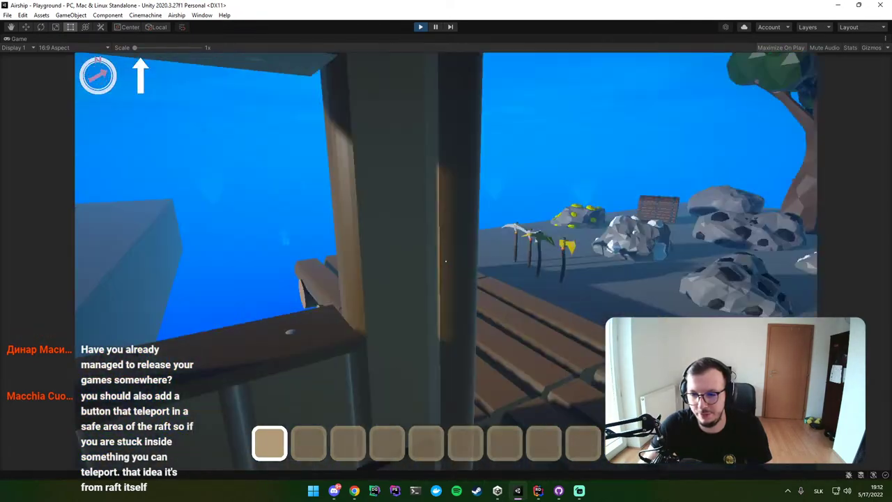
key(w)
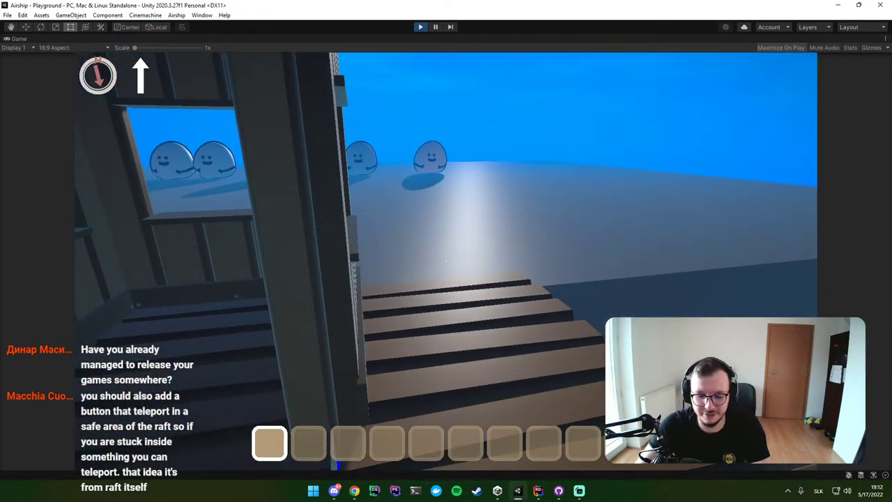
key(Escape)
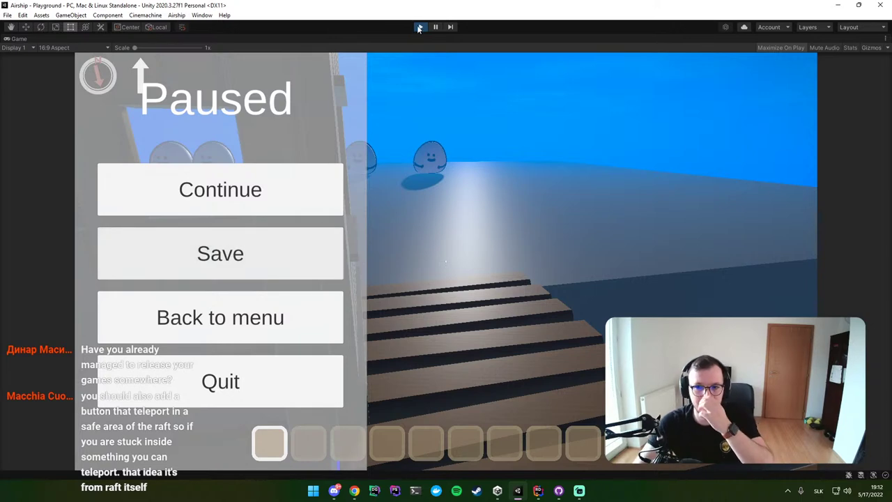
Step: Restart Play mode and load the Save 1 game from the main menu
click(420, 28)
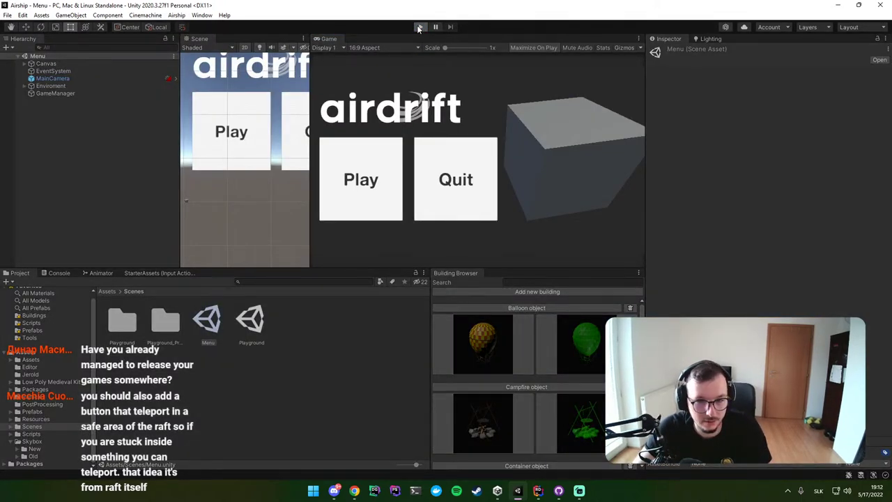
click(420, 28)
click(230, 245)
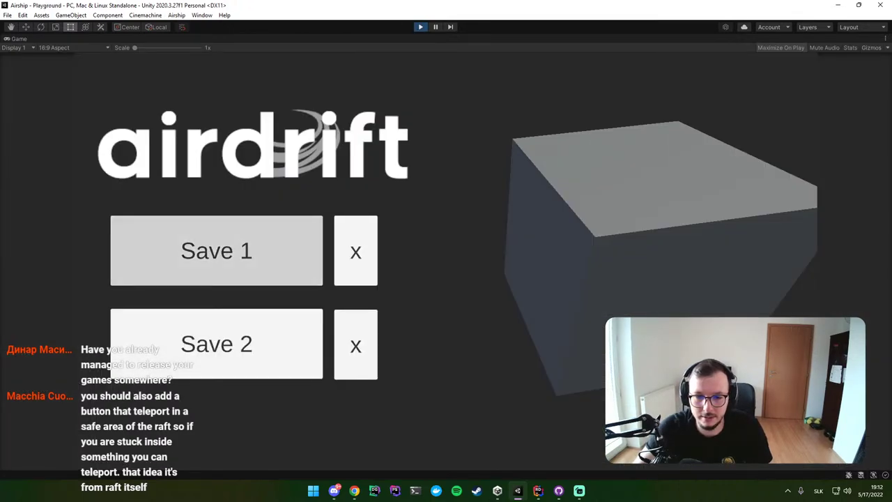
click(216, 251)
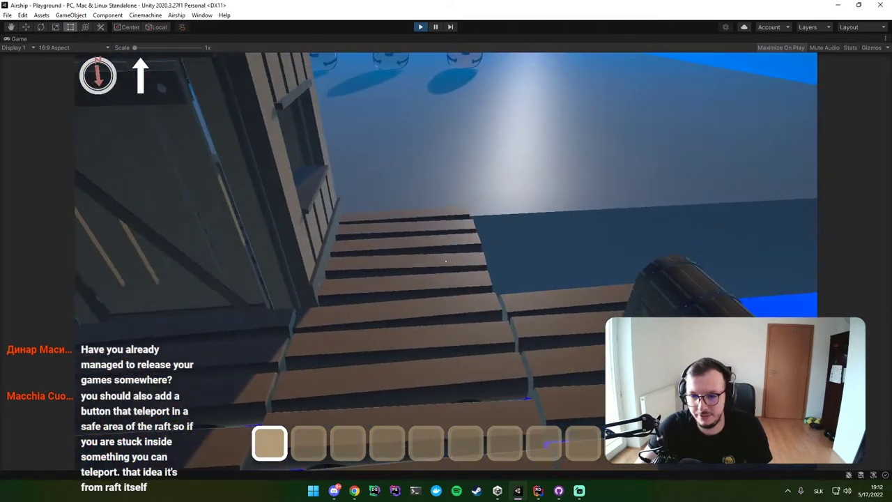
Step: Walk to the Wood chest to check its contents, then pause and continue
key(Tab)
key(Tab)
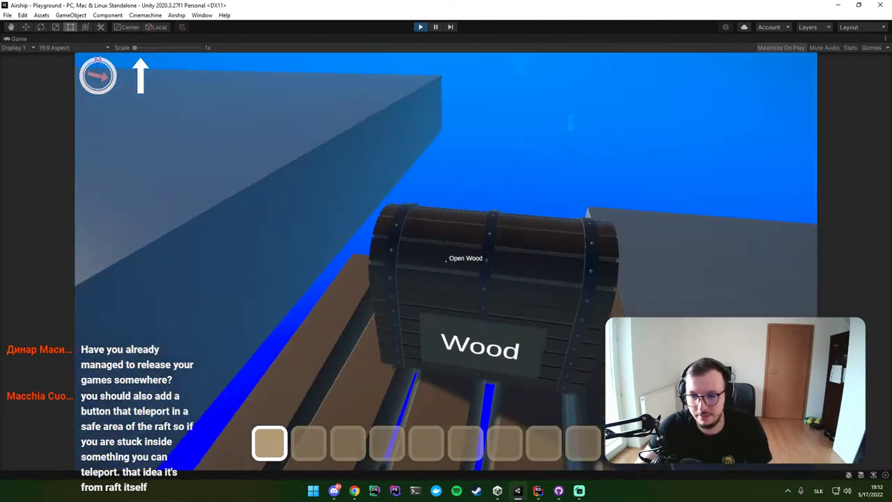
key(Tab)
key(Tab)
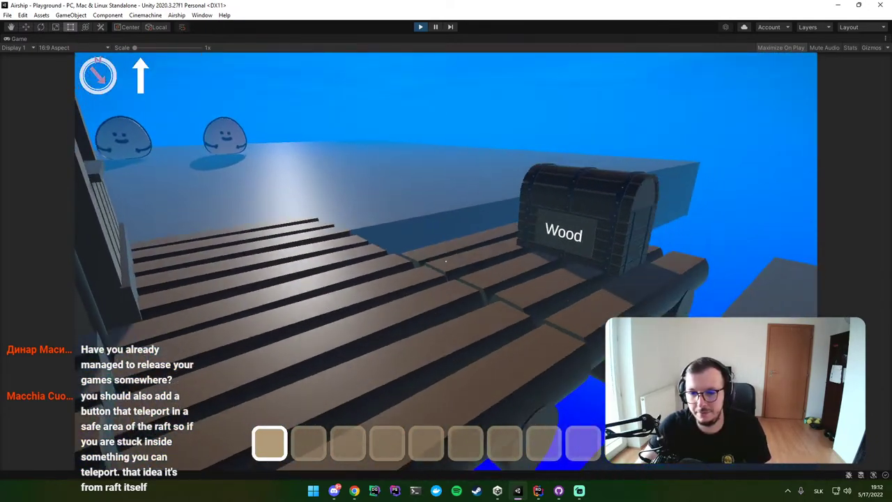
key(Escape)
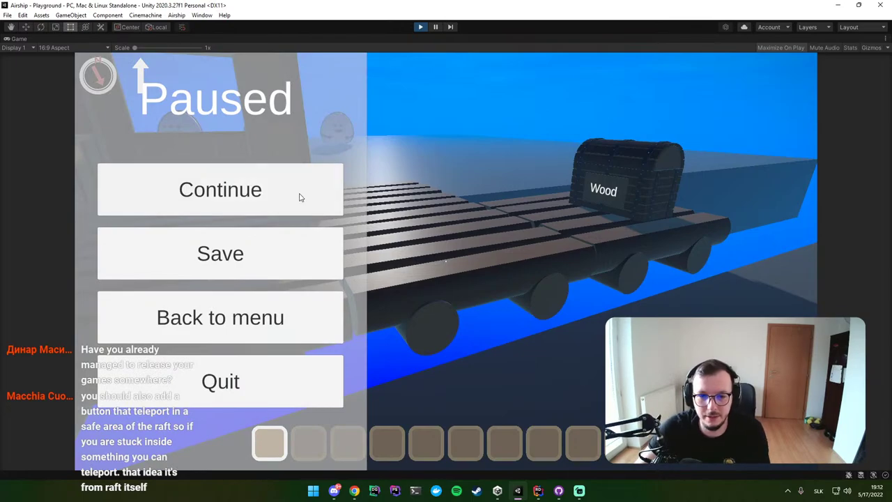
click(300, 197)
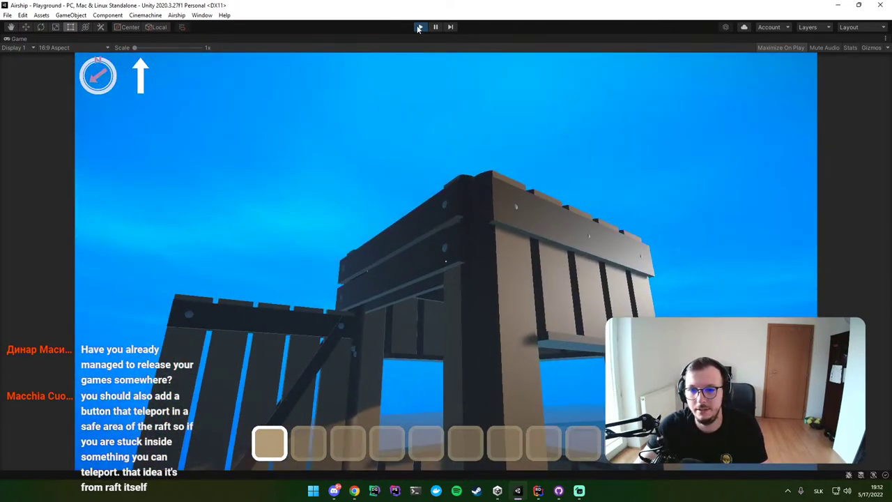
Step: Exit Play mode so the editor returns to the Menu scene's airdrift title screen
click(418, 28)
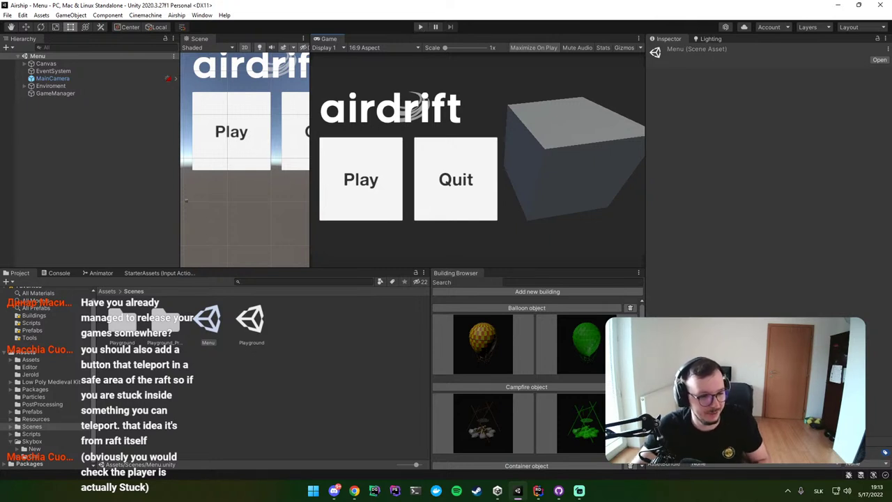
click(354, 491)
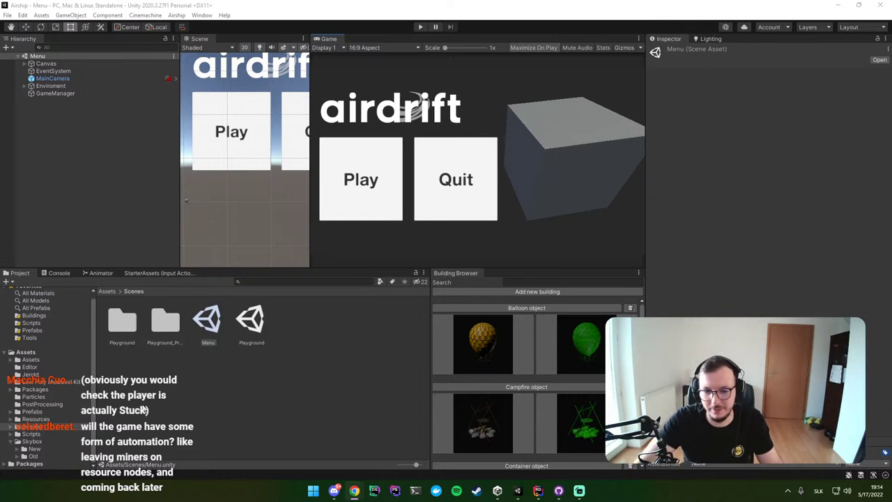
click(168, 412)
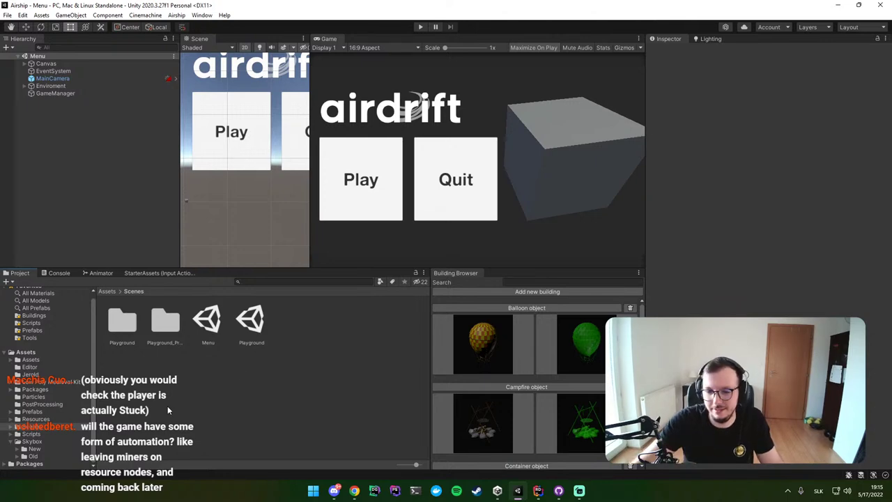
Step: Open the Playground scene, view CoalOre (1) in 3D perspective, and show the Low Poly Medieval Kit folder
double_click(265, 322)
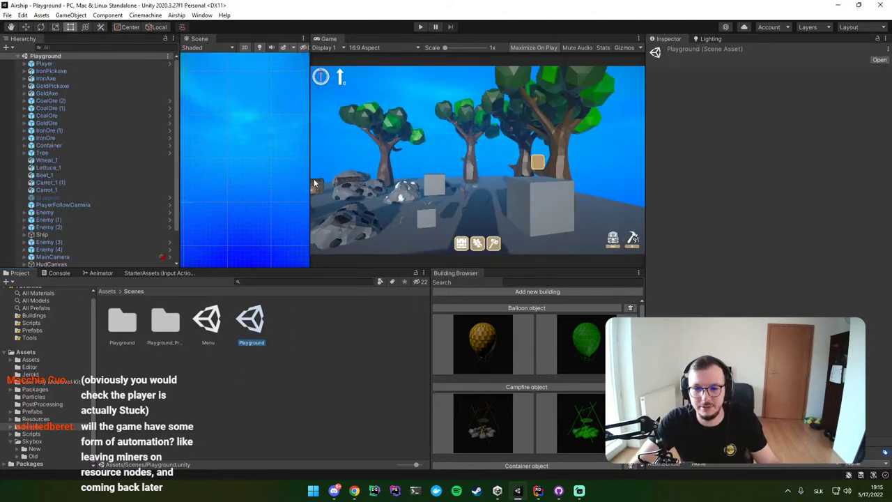
drag(306, 180, 524, 180)
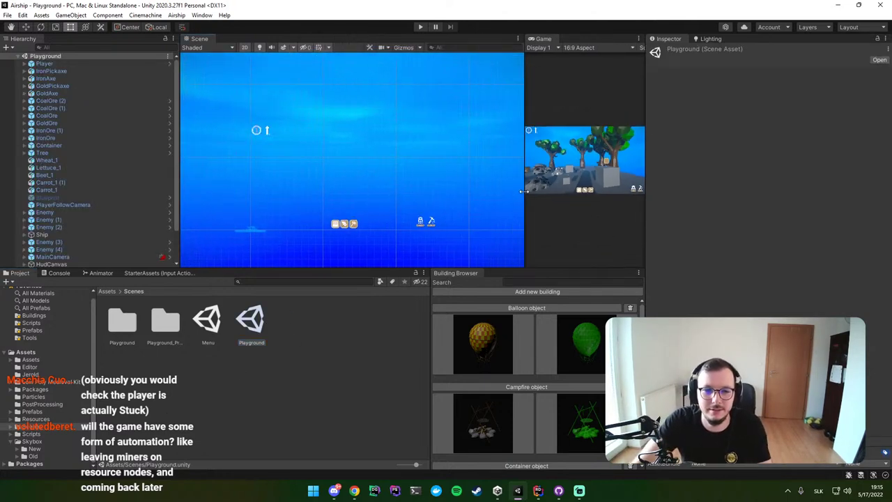
click(89, 108)
key(f)
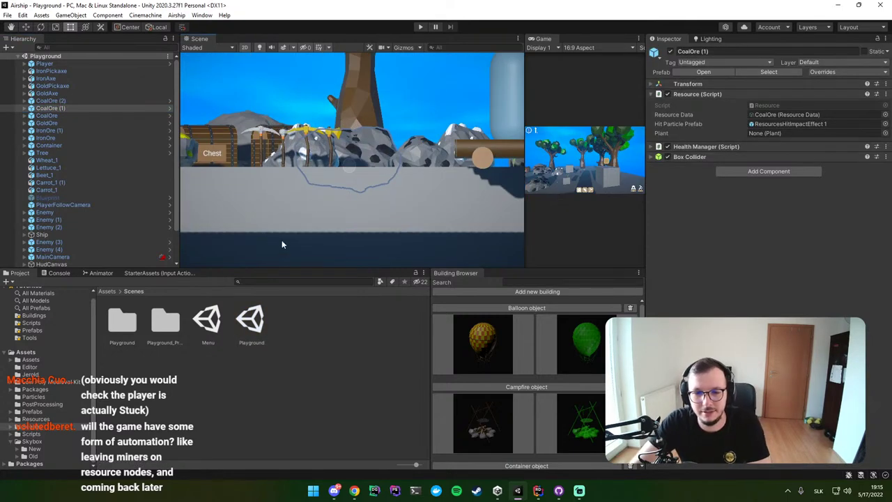
click(245, 48)
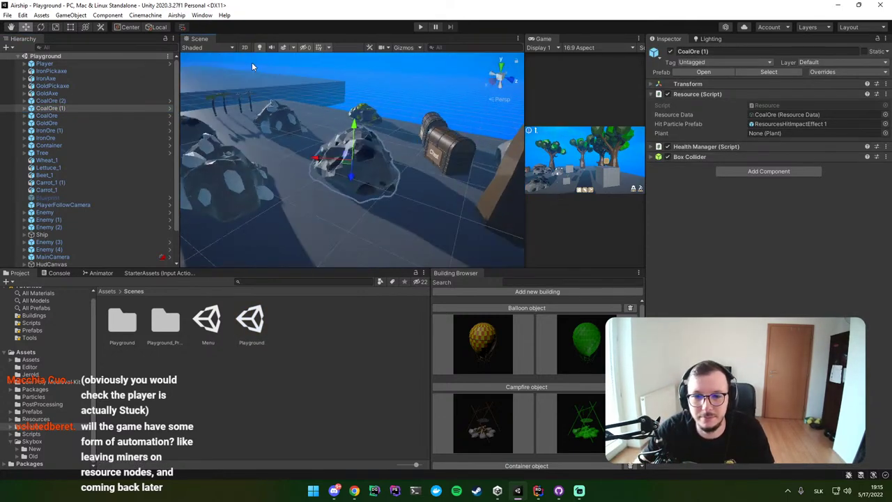
mouse_move(252, 62)
right_down()
mouse_move(539, 145)
mouse_move(551, 114)
right_up()
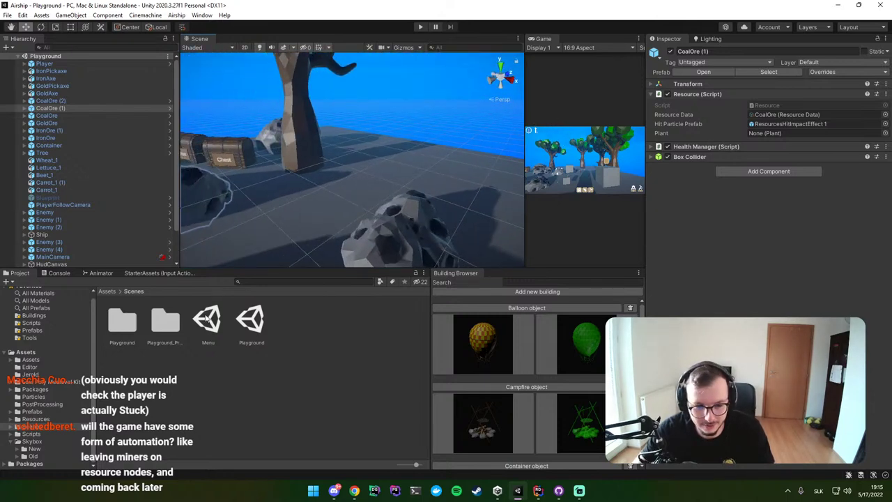
click(53, 382)
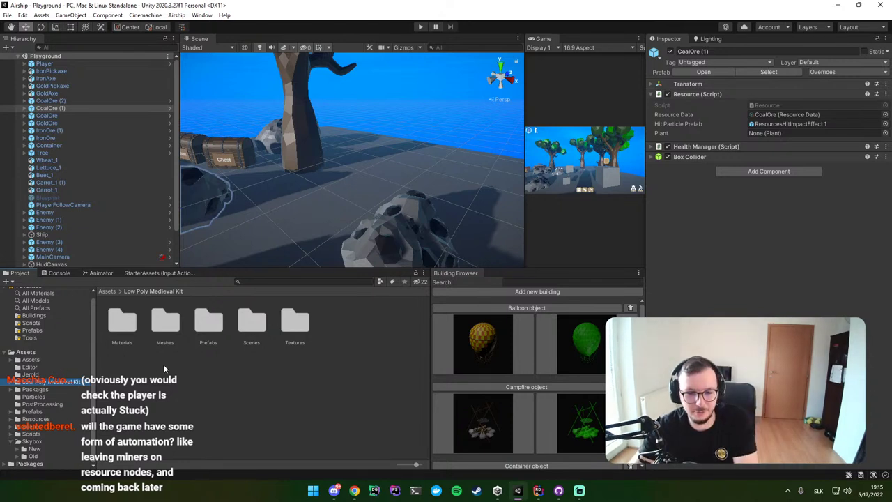
Step: Place the Furnace 1 prefab from Prefabs > Work Stations into the scene
double_click(208, 328)
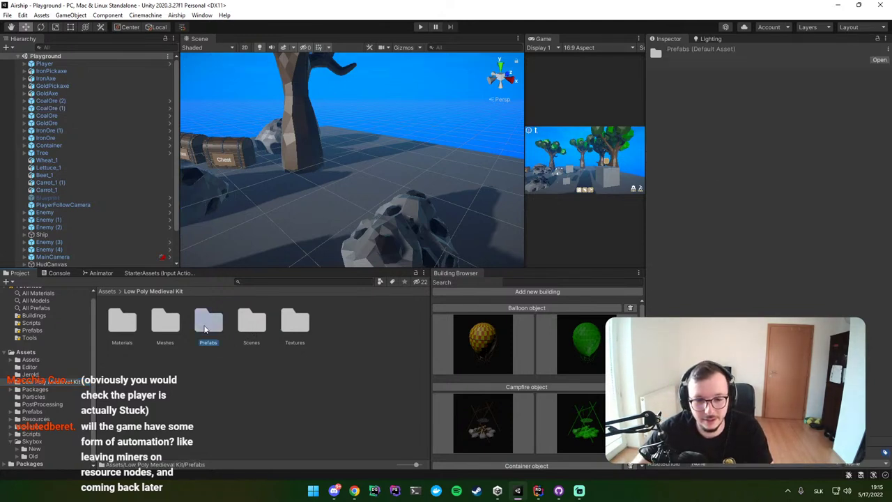
double_click(124, 368)
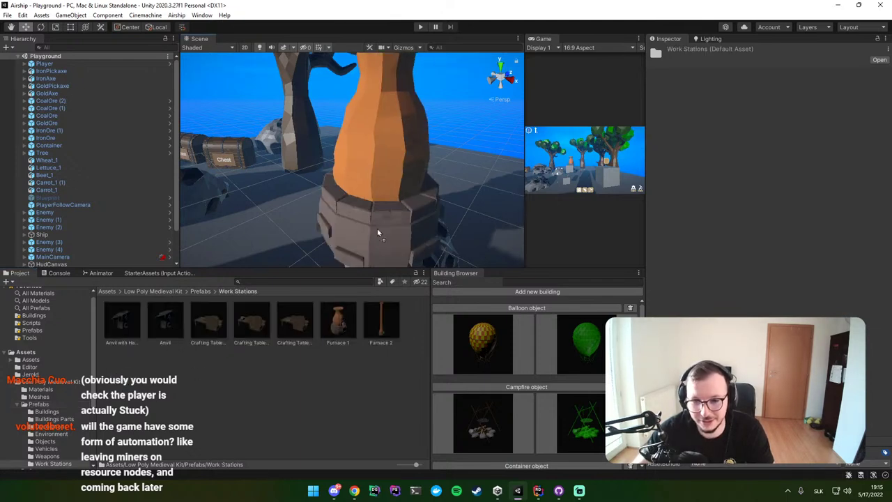
drag(335, 317, 389, 167)
key(f)
mouse_move(177, 164)
right_down()
mouse_move(227, 157)
mouse_move(331, 214)
right_up()
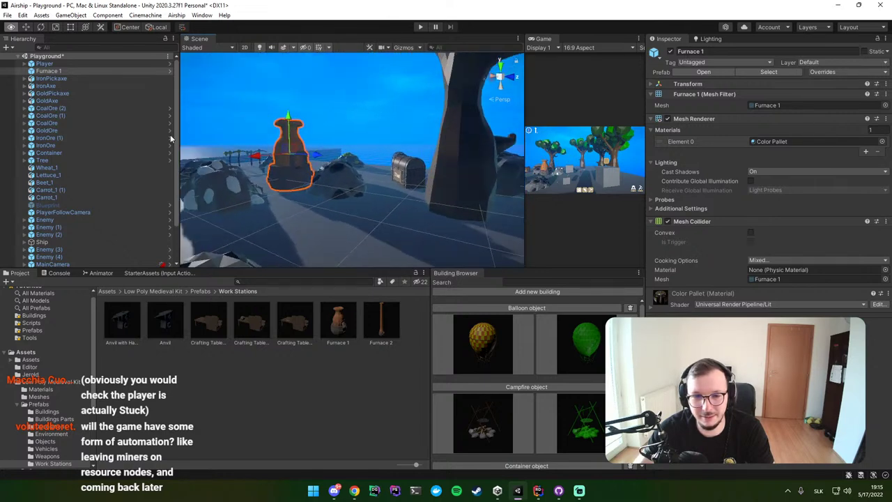
Step: Rotate Furnace 1 and view it beside the tree from several angles
key(e)
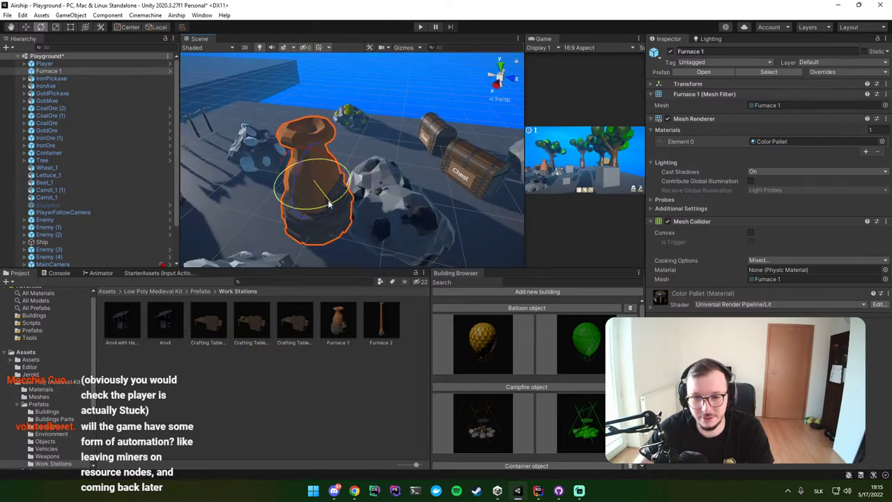
mouse_move(196, 209)
alt+mouse_down()
mouse_move(435, 198)
mouse_move(352, 89)
mouse_move(347, 122)
alt+mouse_up()
click(352, 89)
right_drag(347, 122, 343, 130)
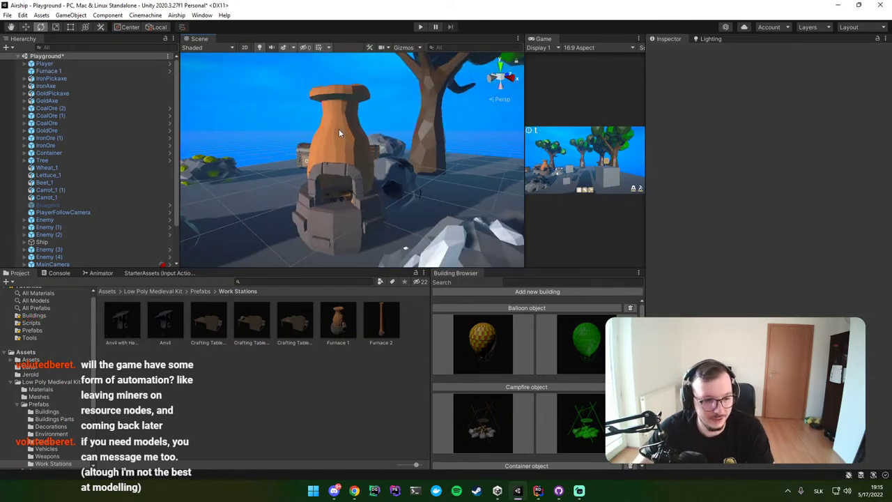
mouse_move(339, 128)
right_down()
mouse_move(424, 127)
mouse_move(368, 143)
right_up()
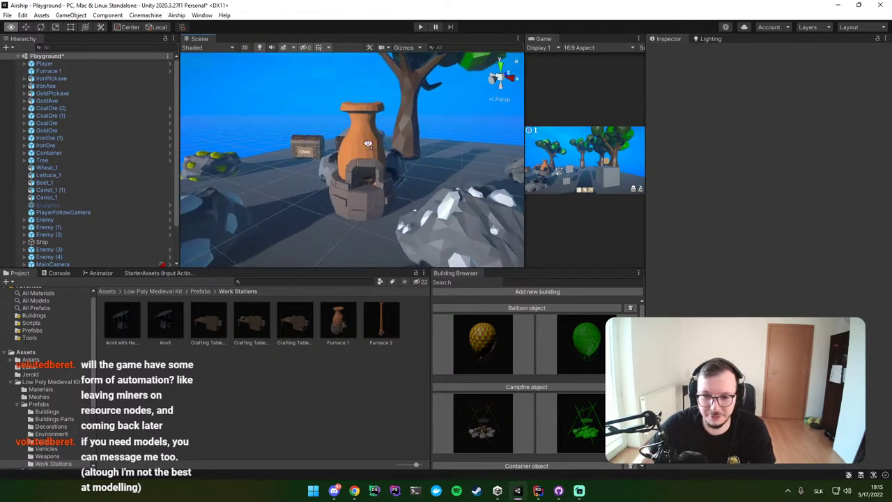
mouse_move(368, 144)
right_down()
mouse_move(329, 174)
mouse_move(376, 163)
mouse_move(330, 117)
right_up()
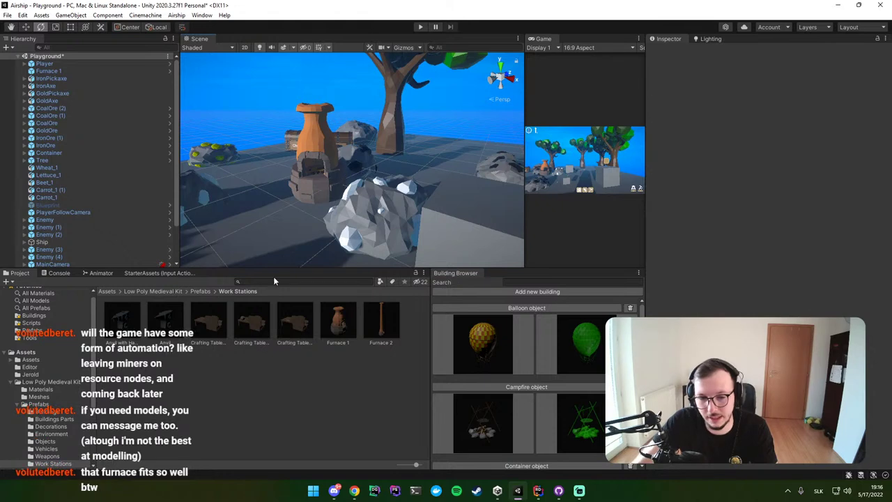
alt+drag(254, 265, 235, 263)
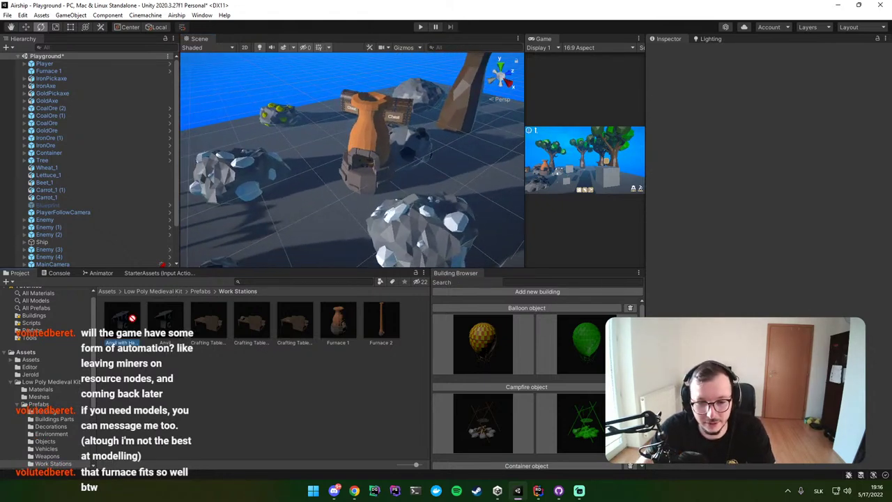
Step: Try the anvil and Furnace 2 prefabs, then delete both and return to Prefabs
mouse_move(127, 315)
mouse_down()
mouse_move(291, 198)
mouse_move(291, 182)
mouse_move(347, 185)
mouse_up()
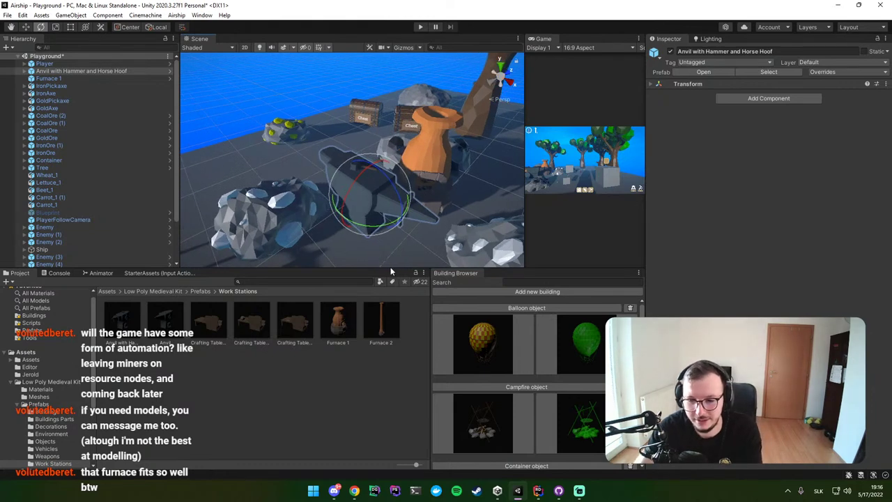
key(Delete)
drag(381, 321, 352, 182)
key(f)
mouse_move(390, 76)
alt+mouse_down()
mouse_move(376, 65)
mouse_move(394, 209)
alt+mouse_up()
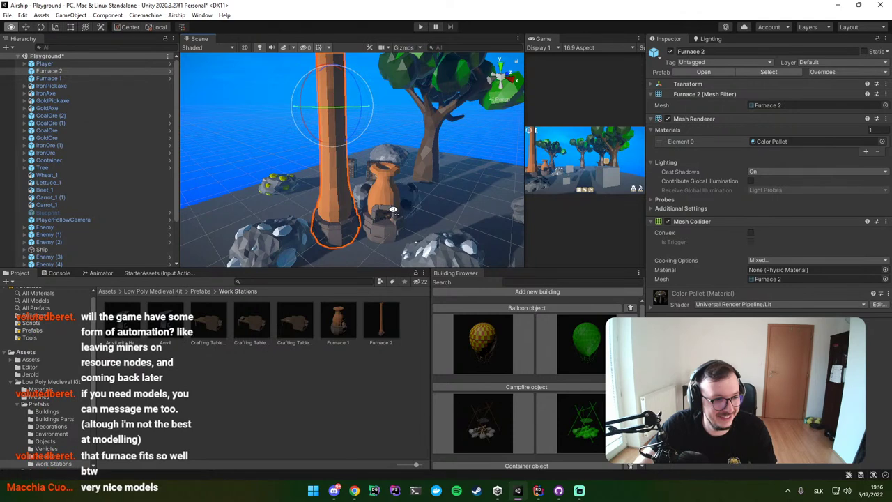
alt+drag(393, 209, 392, 223)
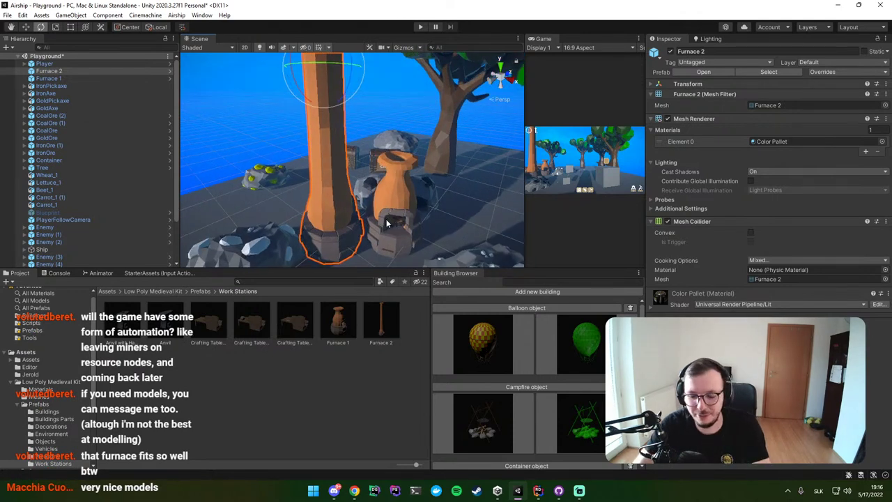
key(Delete)
click(201, 291)
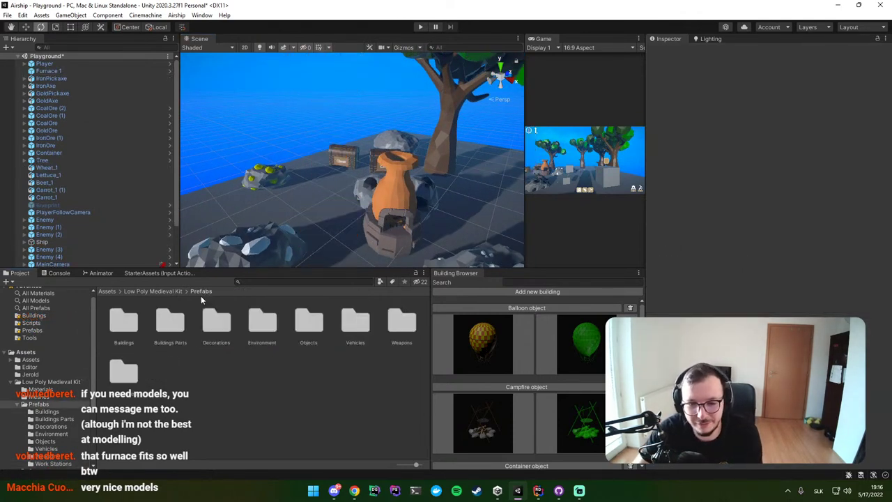
double_click(349, 332)
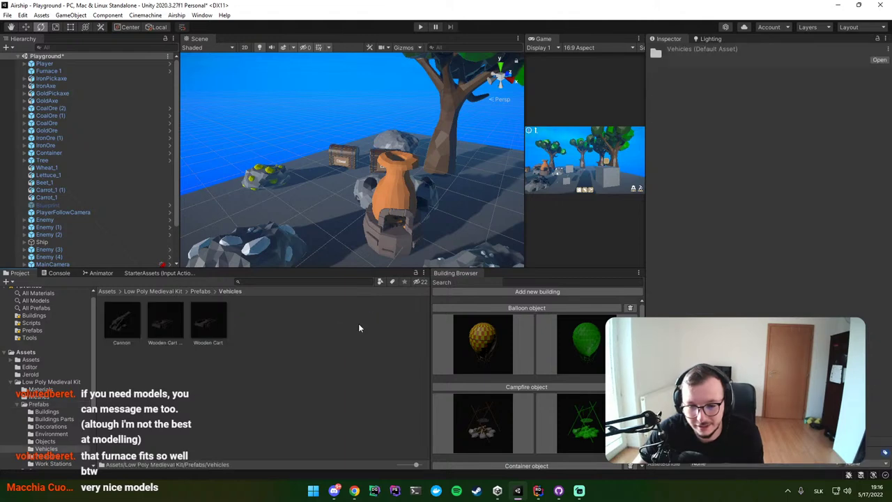
alt+drag(300, 167, 380, 156)
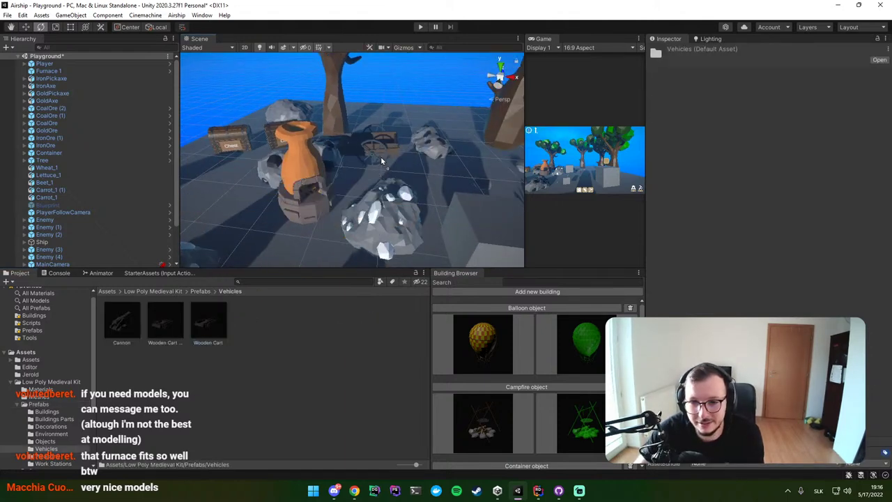
click(388, 145)
key(f)
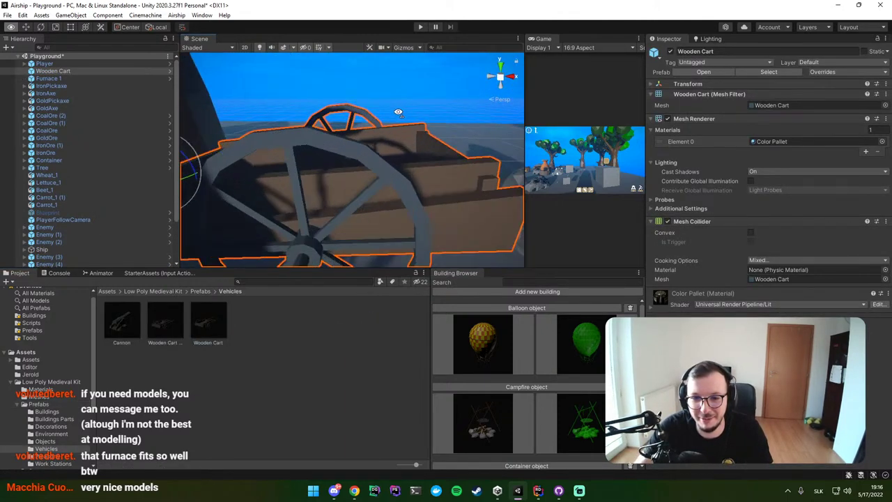
alt+drag(357, 119, 400, 120)
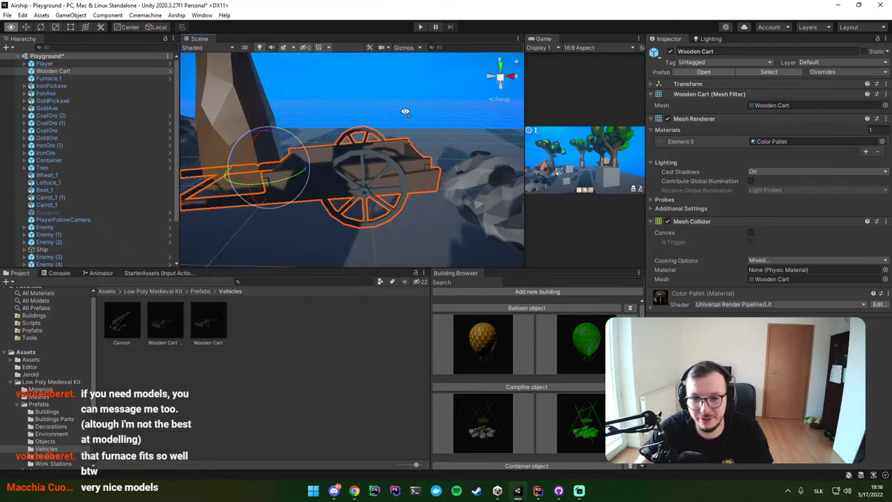
key(Delete)
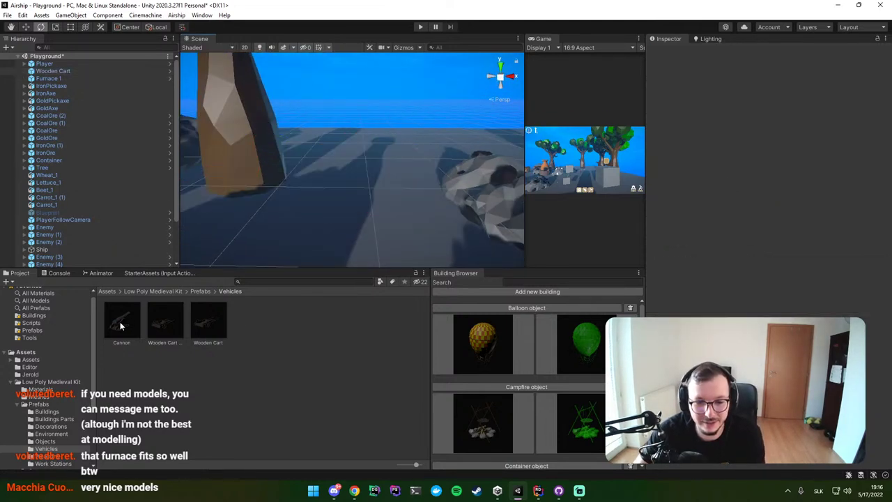
click(121, 322)
click(200, 291)
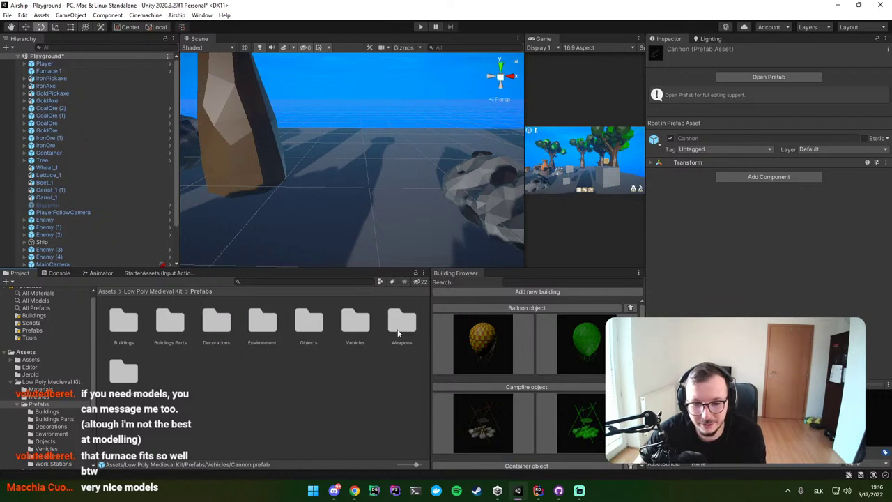
double_click(124, 371)
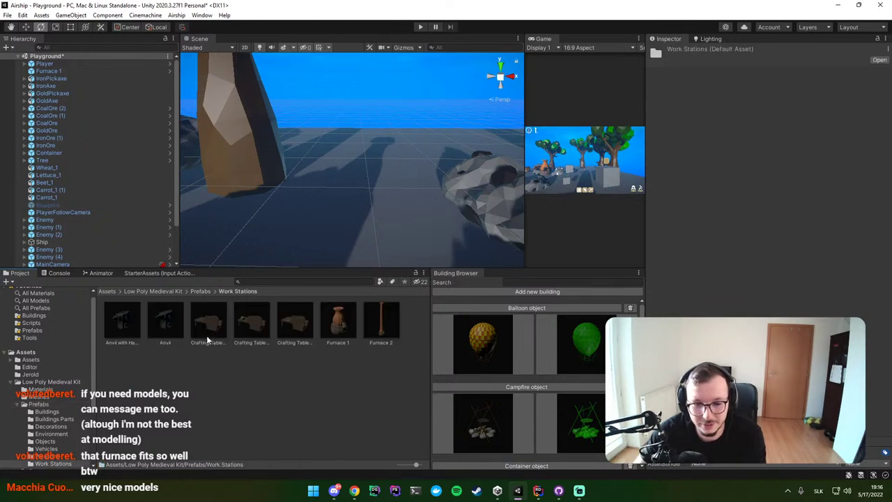
mouse_move(206, 336)
mouse_down()
mouse_move(301, 331)
mouse_move(336, 182)
mouse_up()
mouse_move(336, 182)
right_down()
mouse_move(504, 173)
mouse_move(435, 177)
right_up()
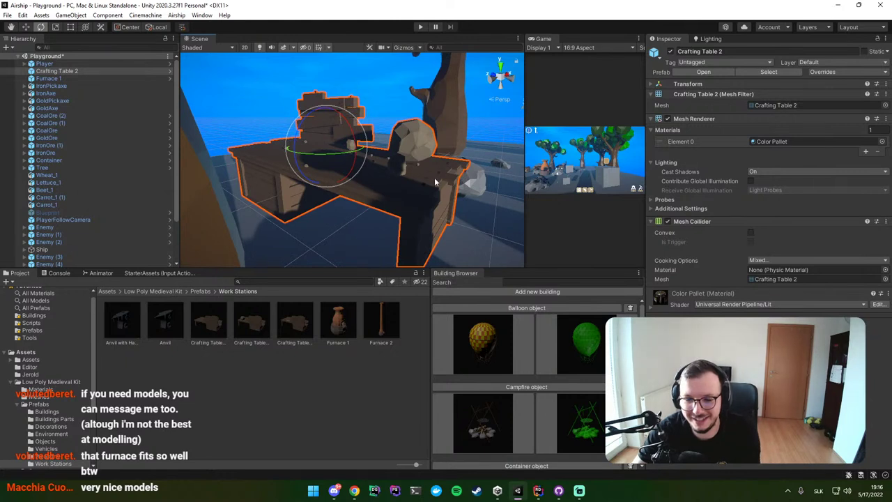
key(Delete)
click(193, 291)
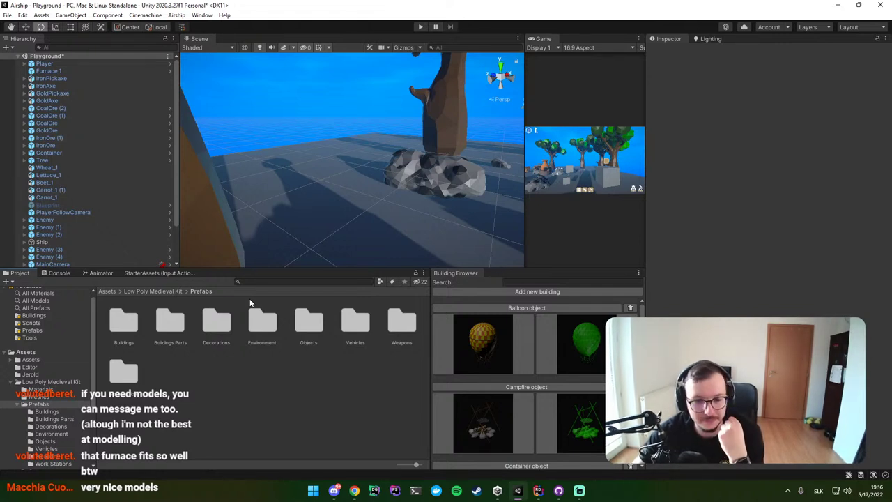
Step: From the Objects prefabs, place Bucket 1 Broken on the ground and shift it right
mouse_move(300, 210)
right_down()
mouse_move(325, 168)
mouse_move(359, 282)
right_up()
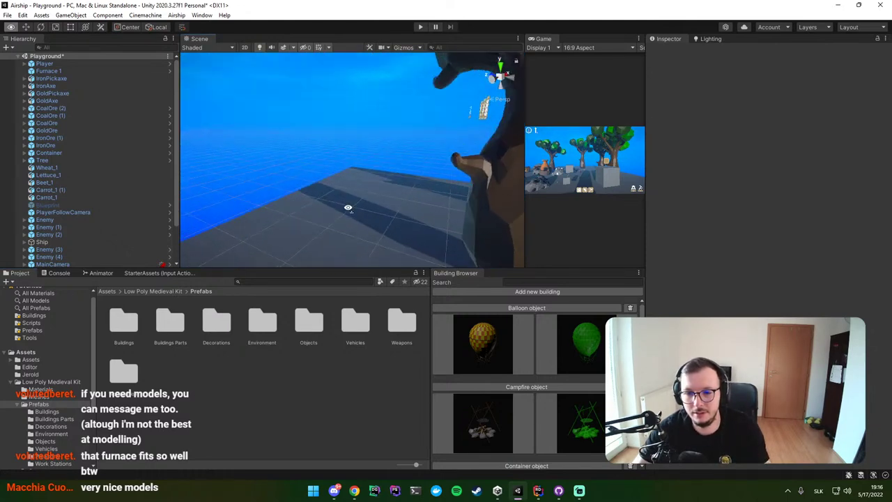
double_click(310, 322)
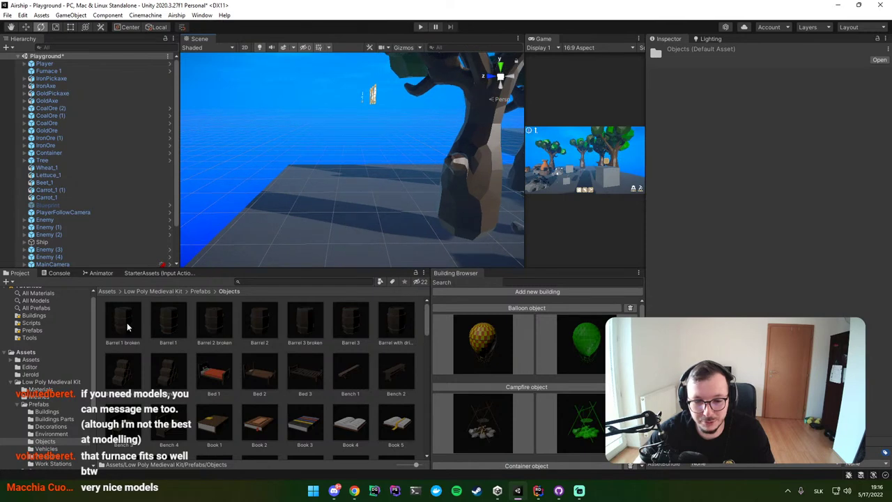
drag(129, 325, 293, 187)
right_drag(293, 187, 262, 202)
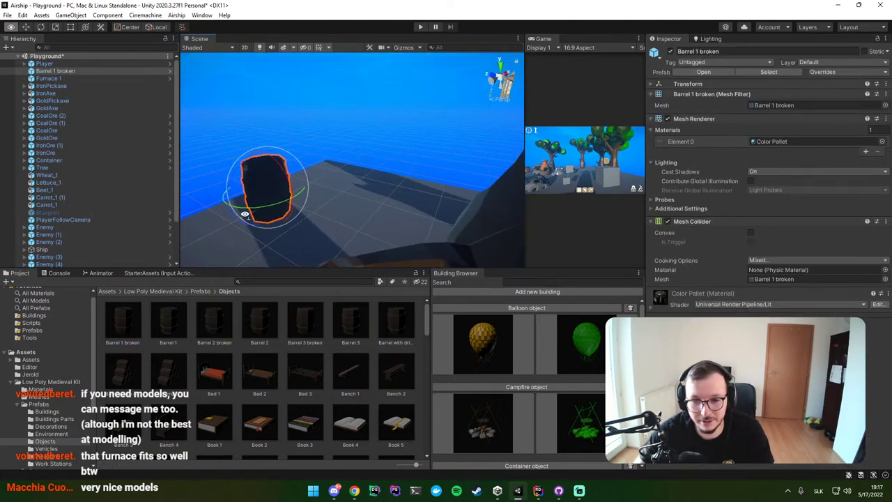
key(w)
drag(262, 202, 378, 193)
key(f)
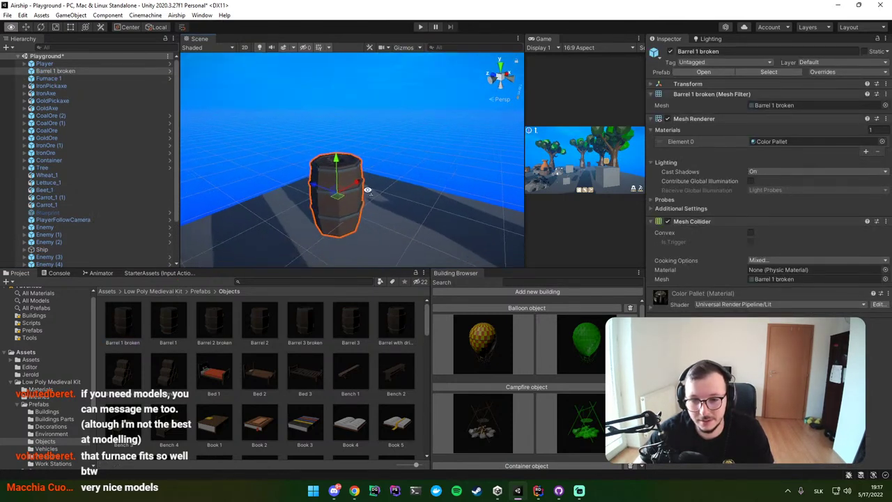
Step: Place Bed 1 and Bench 3 in the scene
drag(213, 376, 345, 175)
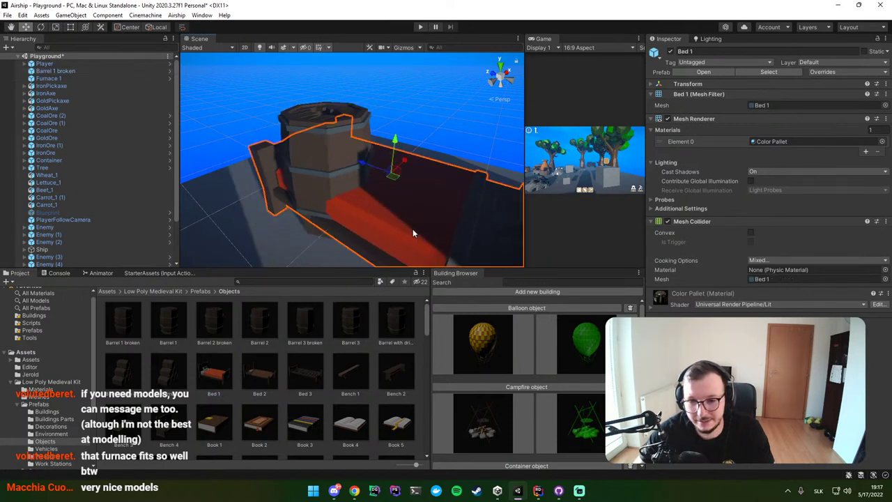
right_drag(345, 176, 380, 241)
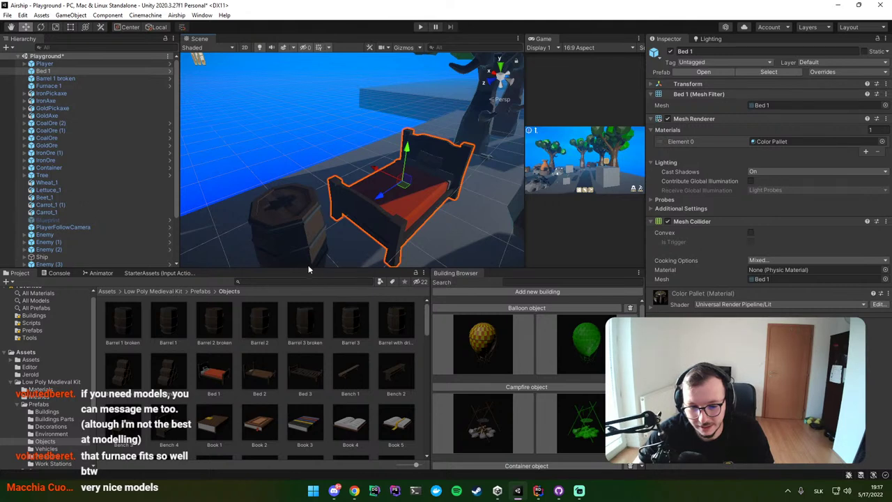
scroll(202, 394, down, 2)
scroll(305, 341, up, 1)
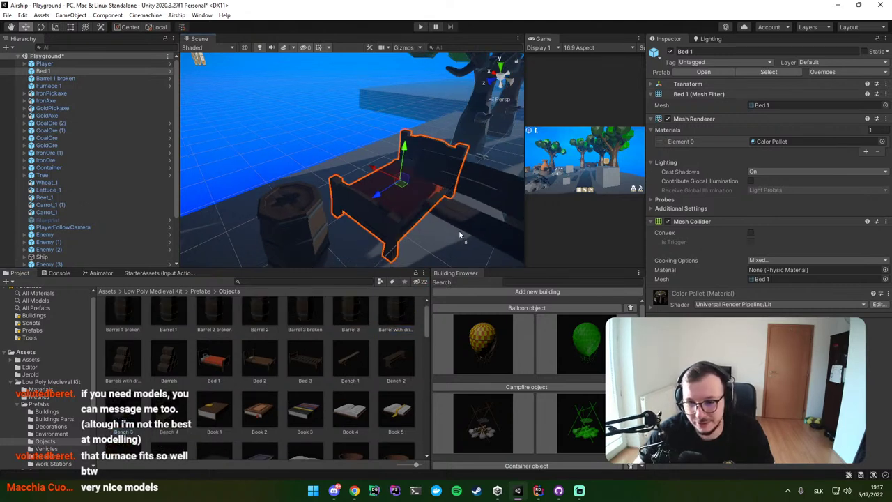
drag(123, 413, 317, 209)
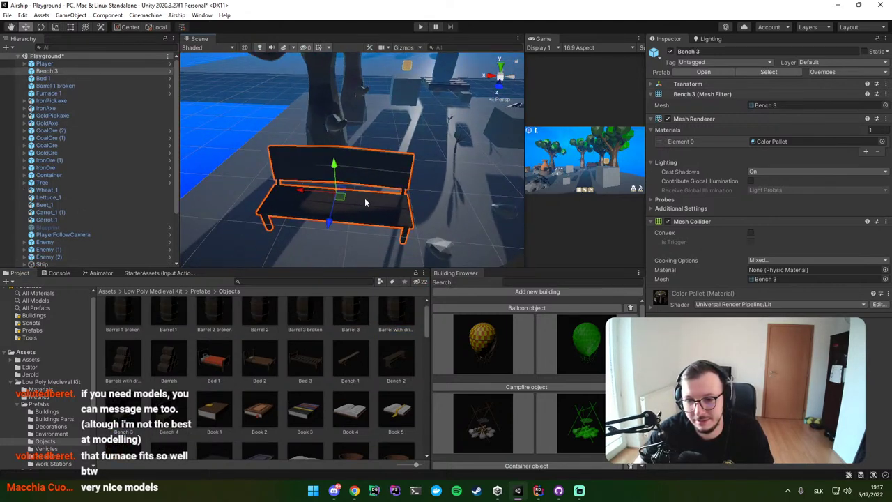
mouse_move(364, 198)
right_down()
mouse_move(491, 151)
mouse_move(472, 143)
right_up()
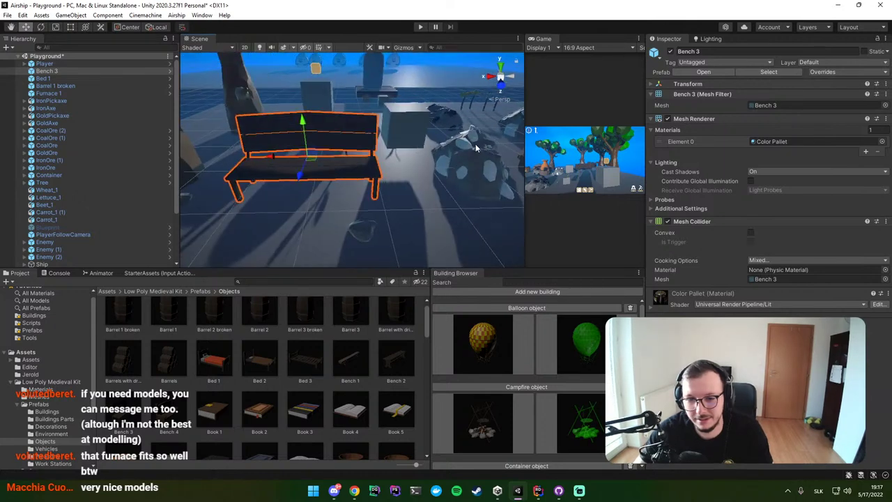
scroll(249, 365, down, 1)
scroll(222, 364, down, 1)
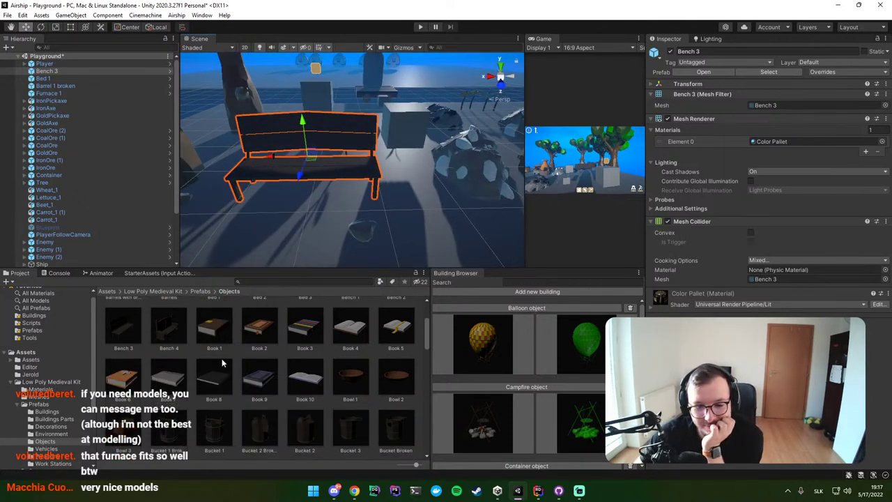
scroll(222, 364, down, 1)
drag(259, 310, 318, 233)
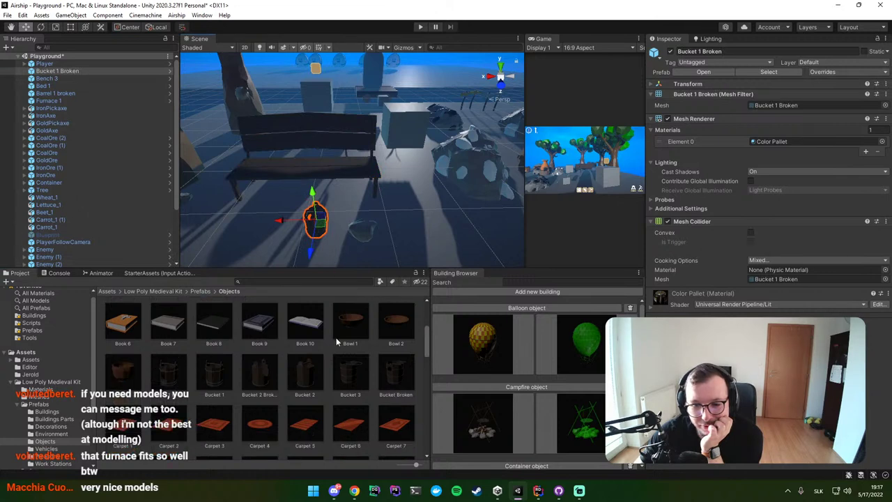
scroll(336, 337, down, 3)
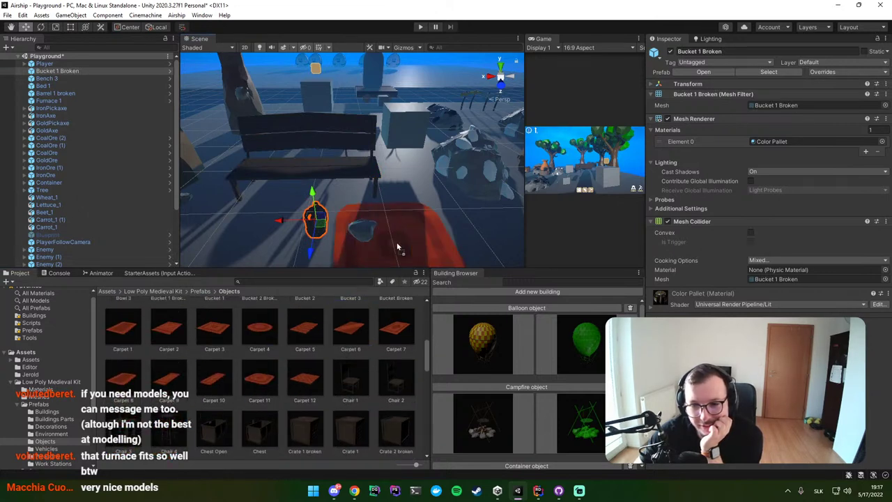
Step: Drop Carpet 11, Crate 1 broken and Crate 5 onto the ground near the bench
drag(262, 364, 421, 217)
right_drag(421, 217, 422, 236)
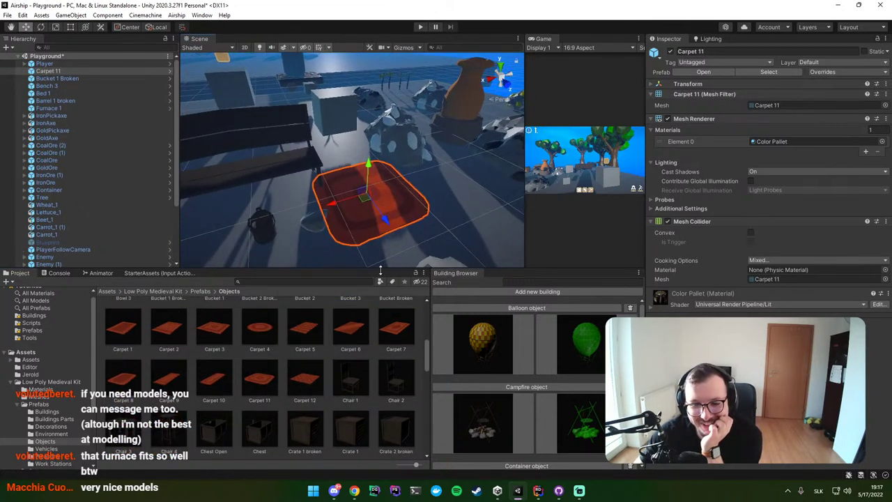
scroll(317, 324, down, 1)
drag(305, 377, 458, 207)
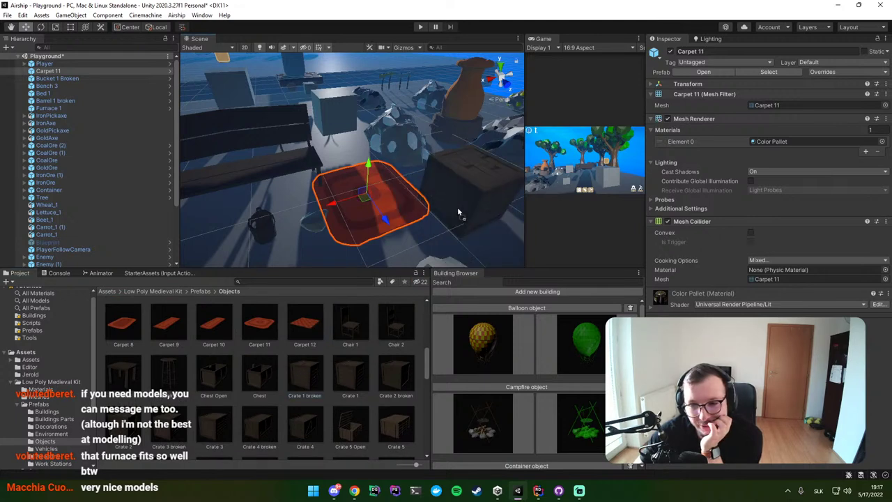
right_drag(458, 207, 488, 231)
scroll(317, 377, down, 1)
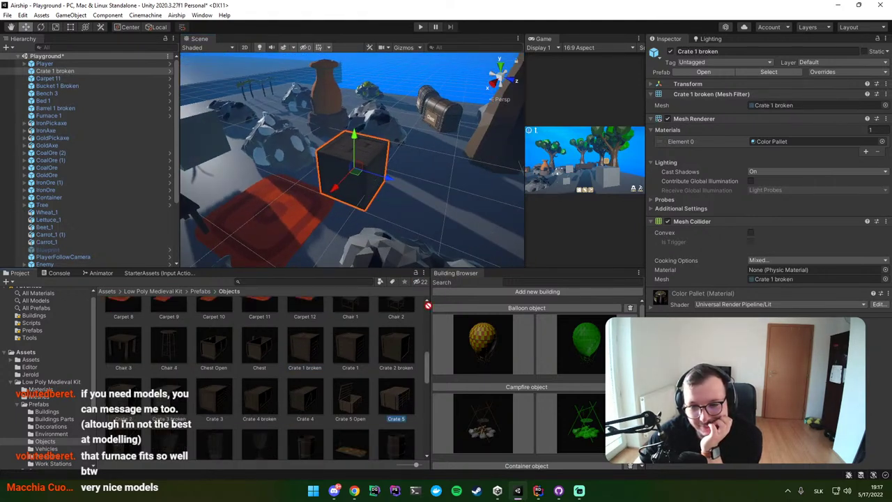
drag(396, 397, 435, 202)
right_drag(436, 202, 400, 307)
Step: Try Cup 3 and the Dirt Grave in the scene, then delete both
scroll(356, 348, down, 1)
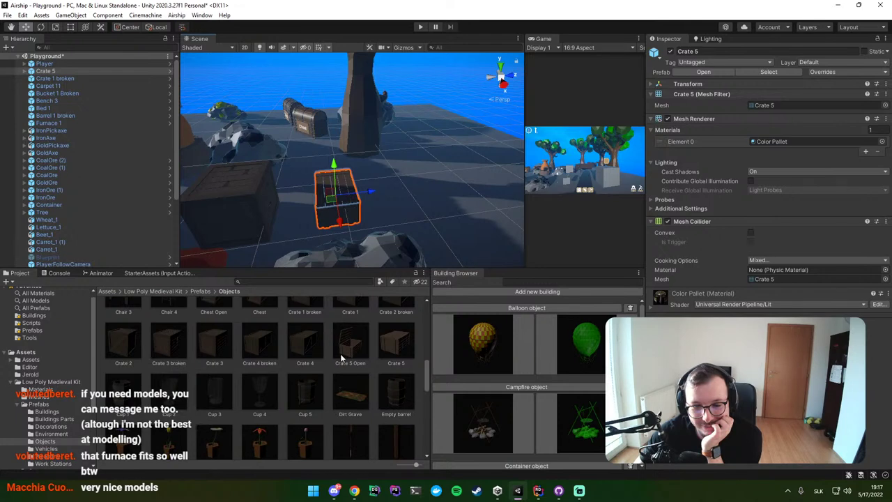
scroll(275, 375, up, 1)
drag(214, 401, 400, 195)
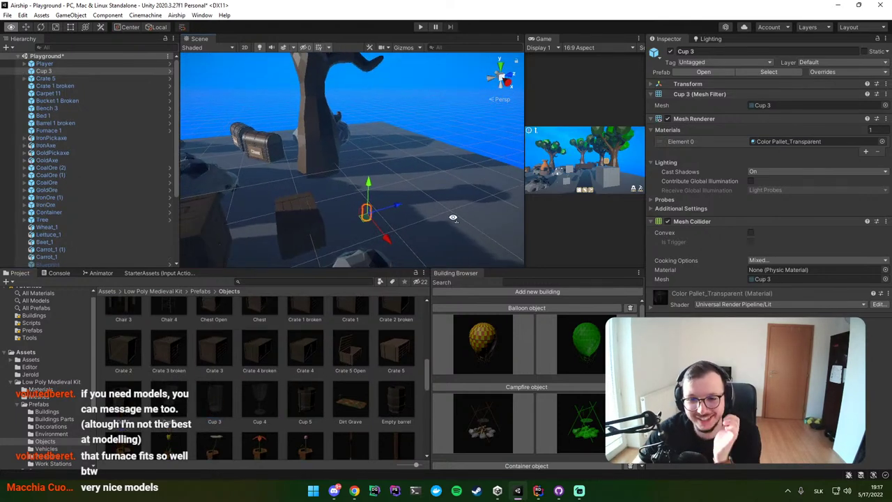
mouse_move(400, 195)
right_down()
mouse_move(477, 218)
mouse_move(126, 159)
right_up()
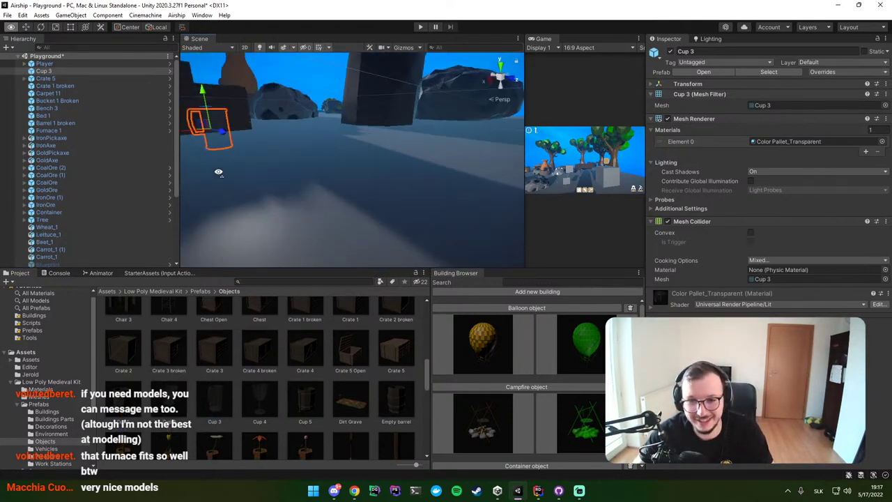
key(Delete)
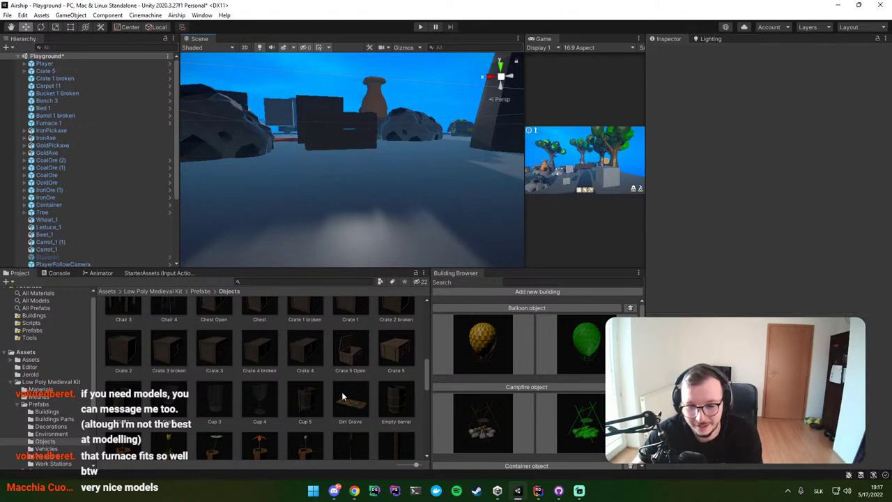
mouse_move(345, 408)
mouse_down()
mouse_move(390, 278)
mouse_move(377, 207)
mouse_up()
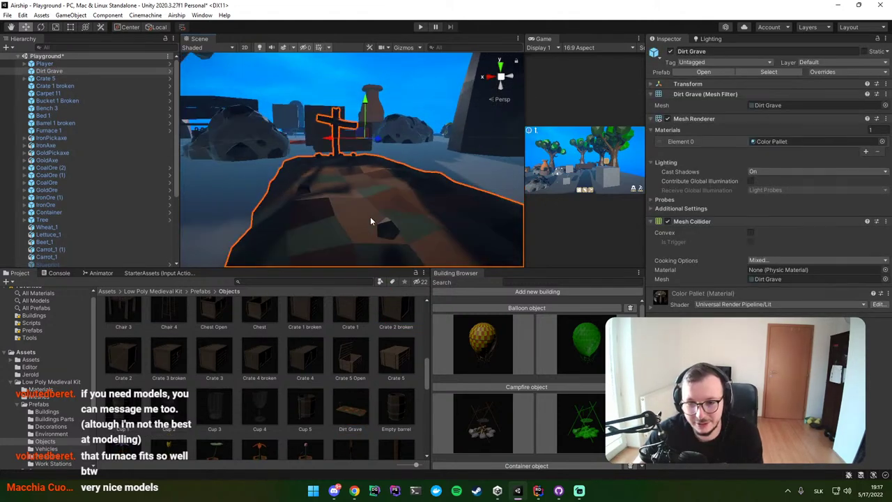
key(Delete)
Step: Try Flower Pot 2, Lantern 2 and Lantern 3, deleting each again
scroll(263, 382, down, 2)
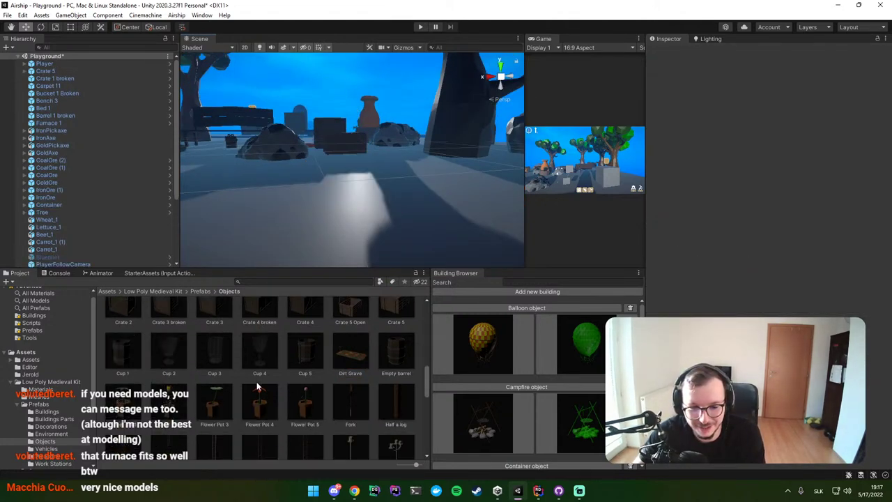
drag(174, 380, 339, 185)
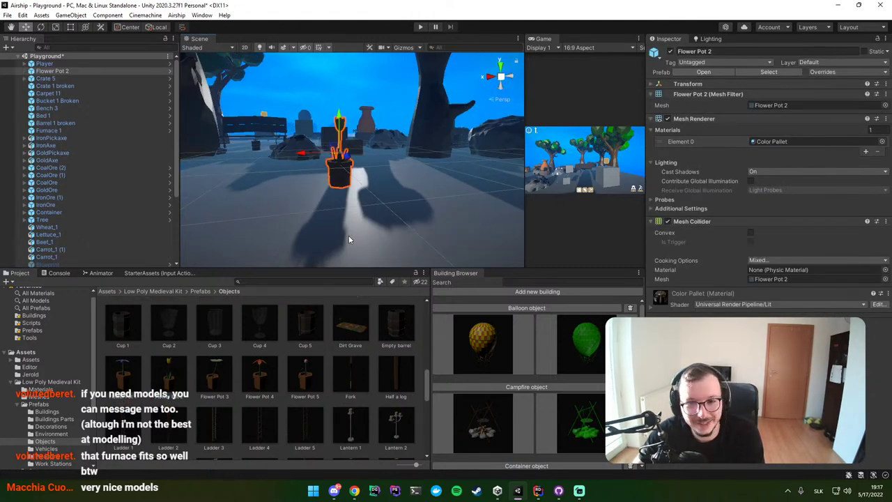
key(Delete)
scroll(331, 348, down, 1)
scroll(352, 396, down, 1)
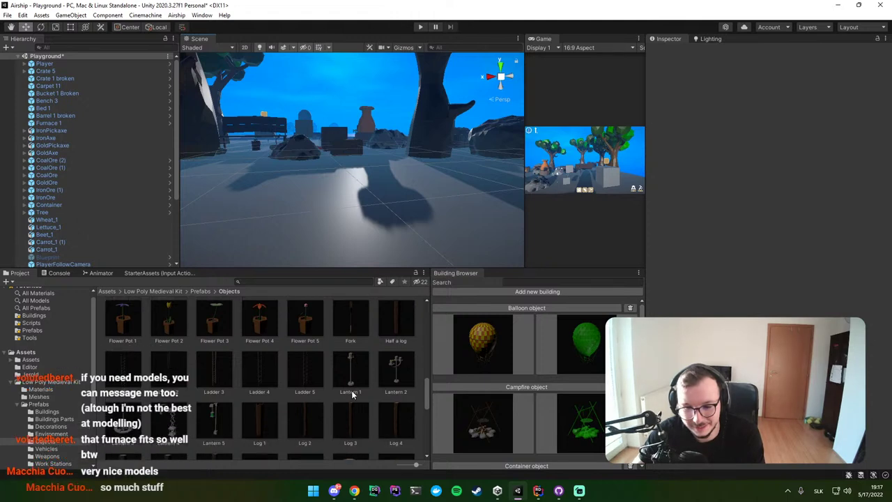
mouse_move(395, 382)
mouse_down()
mouse_move(310, 230)
mouse_move(319, 232)
mouse_up()
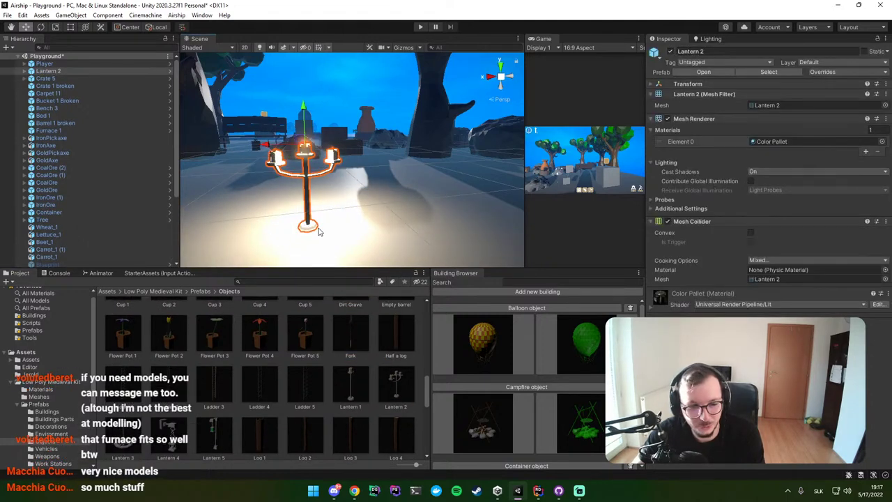
key(Delete)
scroll(295, 360, down, 2)
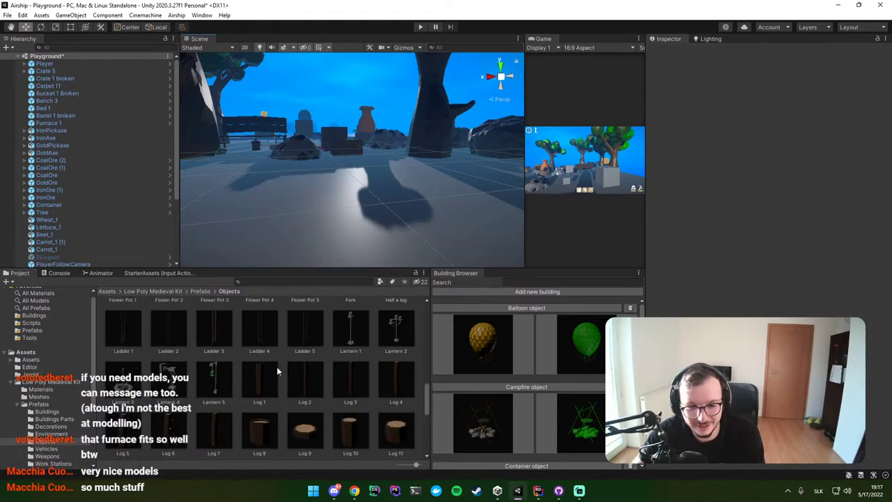
mouse_move(121, 383)
mouse_down()
mouse_move(327, 209)
mouse_move(339, 122)
mouse_up()
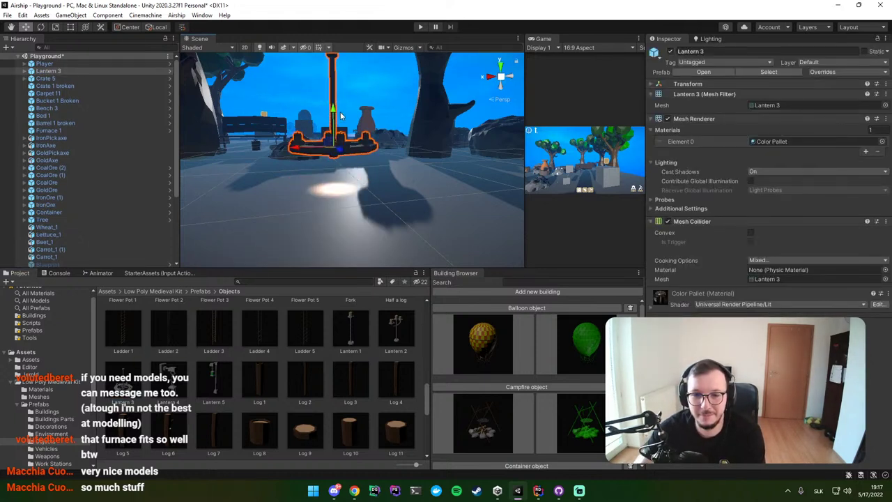
key(Delete)
Step: Try Log 11, Log 10 and Potion 1, then remove them all
scroll(304, 323, down, 1)
drag(345, 392, 291, 210)
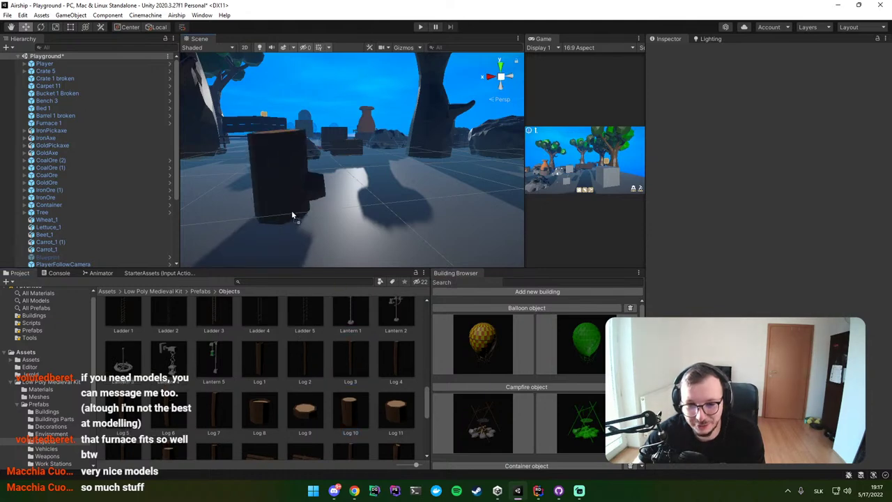
scroll(390, 398, up, 1)
drag(395, 419, 385, 195)
key(Delete)
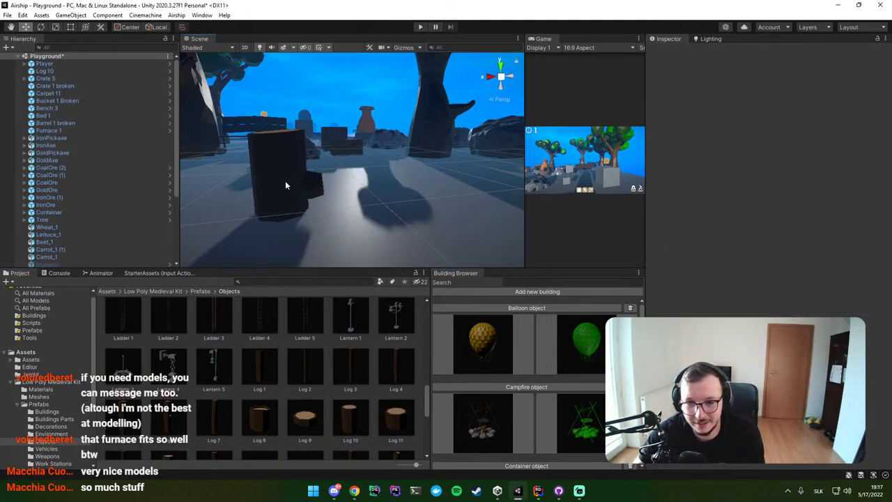
click(285, 181)
key(Delete)
scroll(303, 377, down, 3)
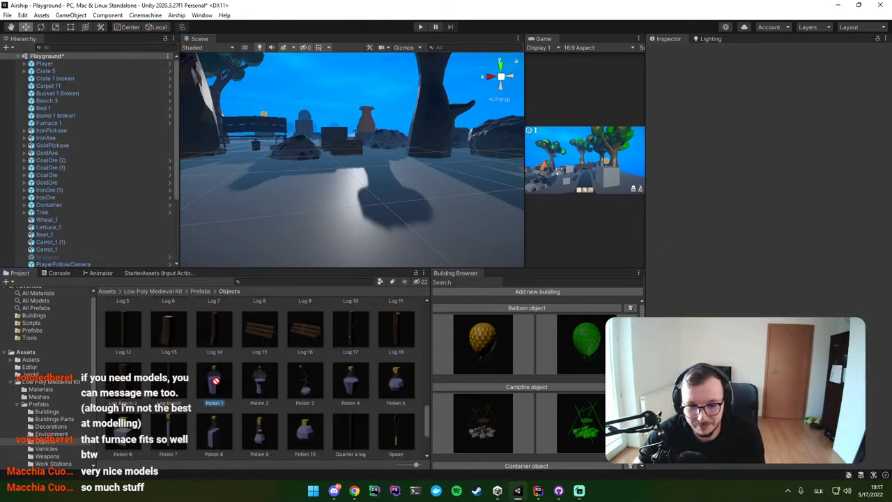
drag(216, 381, 284, 209)
drag(296, 394, 279, 192)
key(ctrl+z)
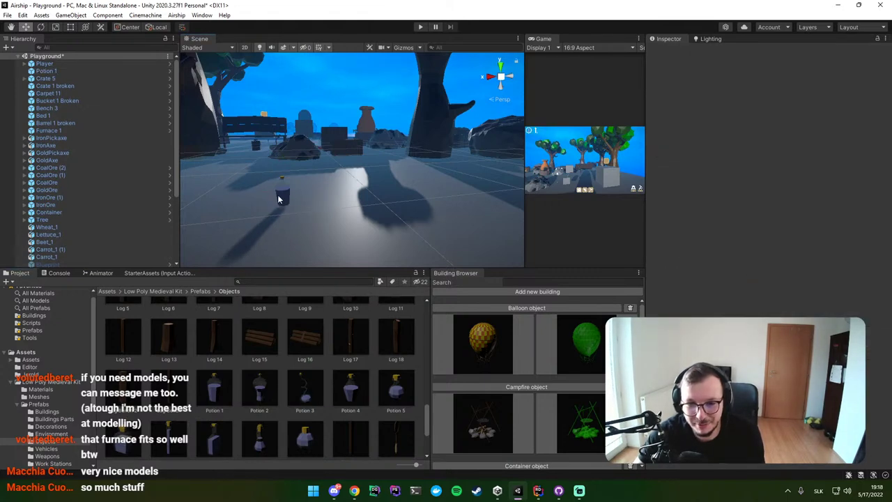
key(Delete)
scroll(331, 362, down, 3)
Step: Try Wardrobe 5 and Table 2 props, then remove them again
mouse_move(264, 425)
mouse_down()
mouse_move(382, 195)
mouse_move(332, 290)
mouse_up()
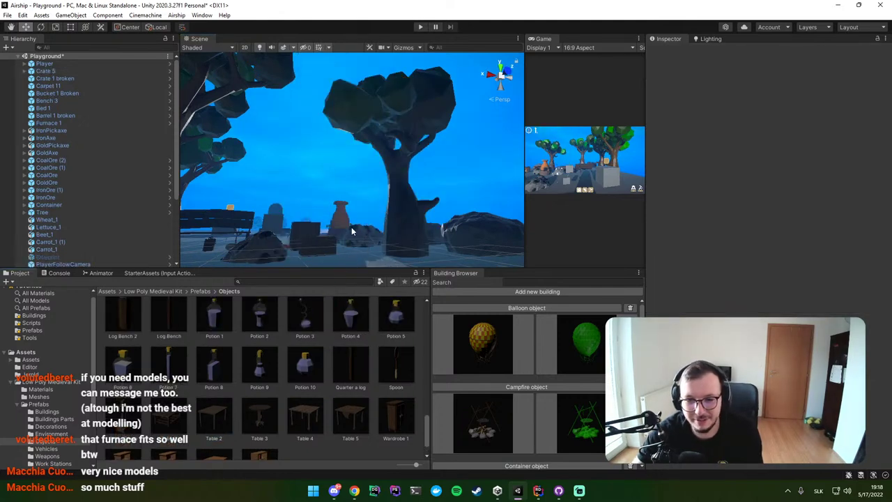
right_drag(352, 227, 348, 251)
drag(214, 422, 368, 237)
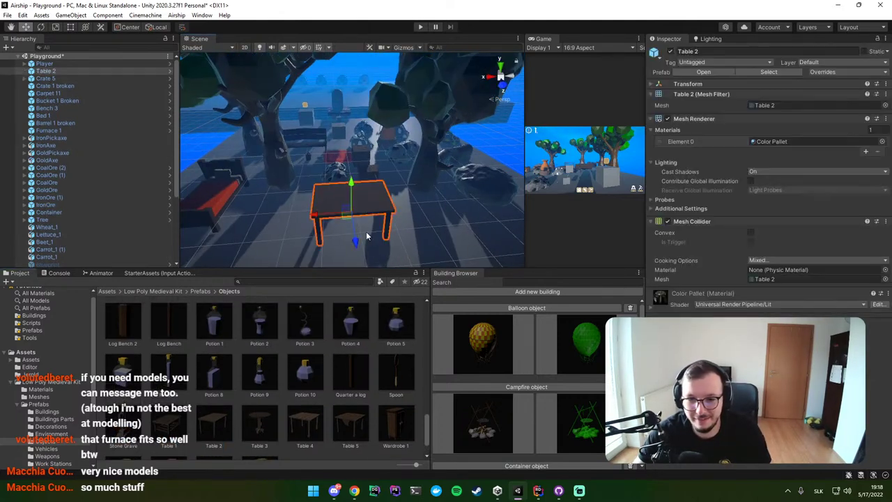
right_drag(367, 237, 250, 188)
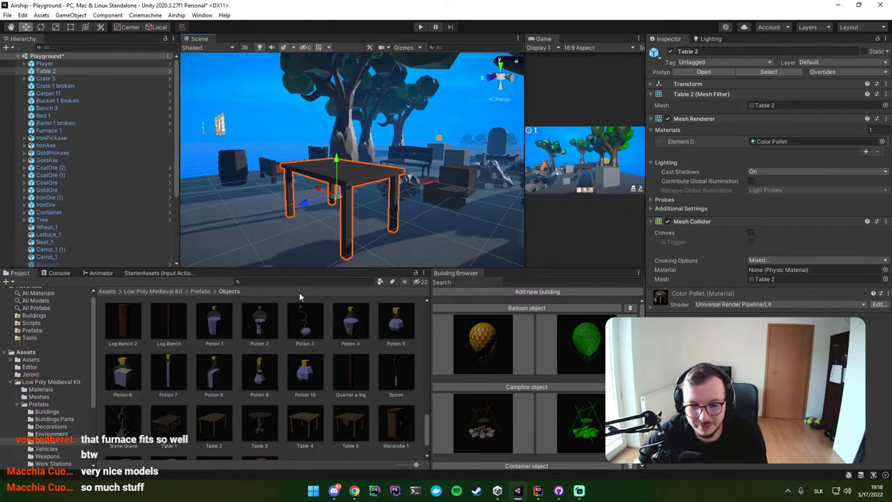
scroll(298, 374, down, 1)
key(Delete)
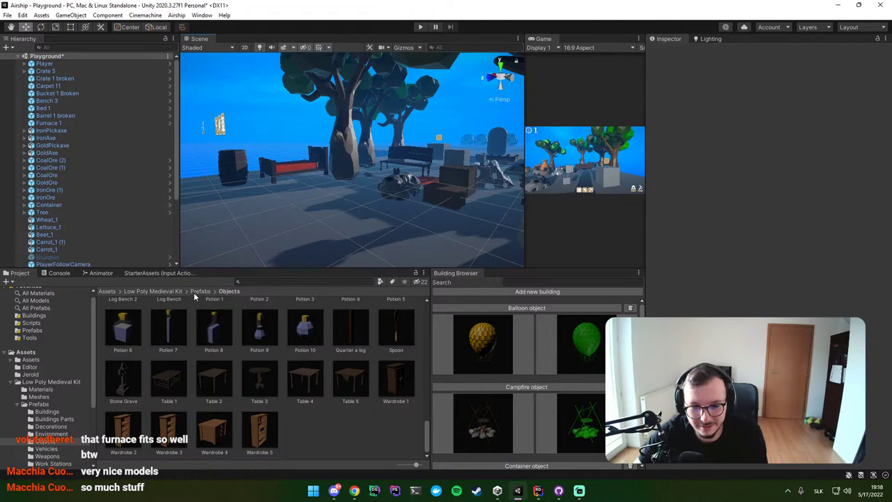
Step: From the Environment prefabs, drop Flower 1 onto the ground
click(198, 292)
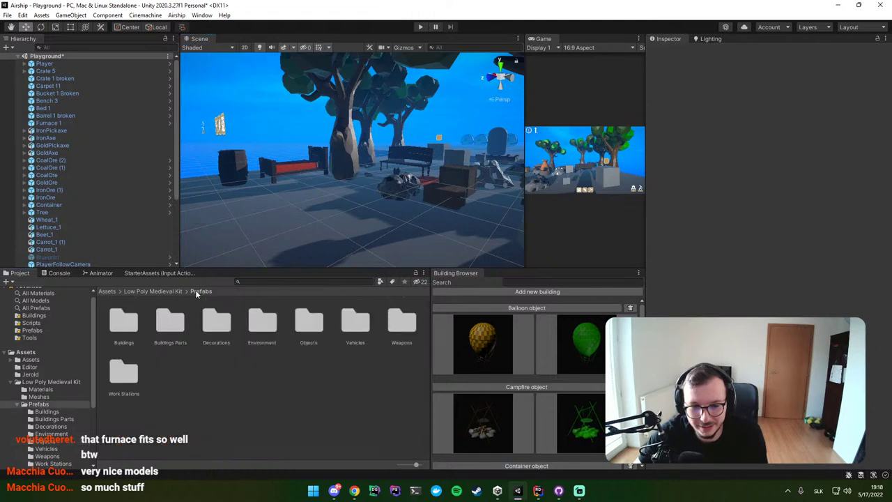
double_click(258, 315)
right_drag(265, 222, 293, 251)
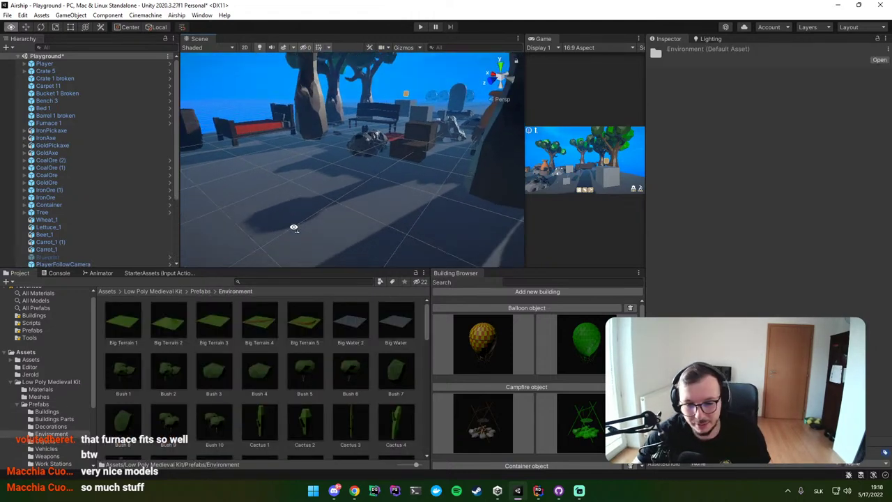
scroll(309, 372, down, 1)
scroll(310, 372, down, 1)
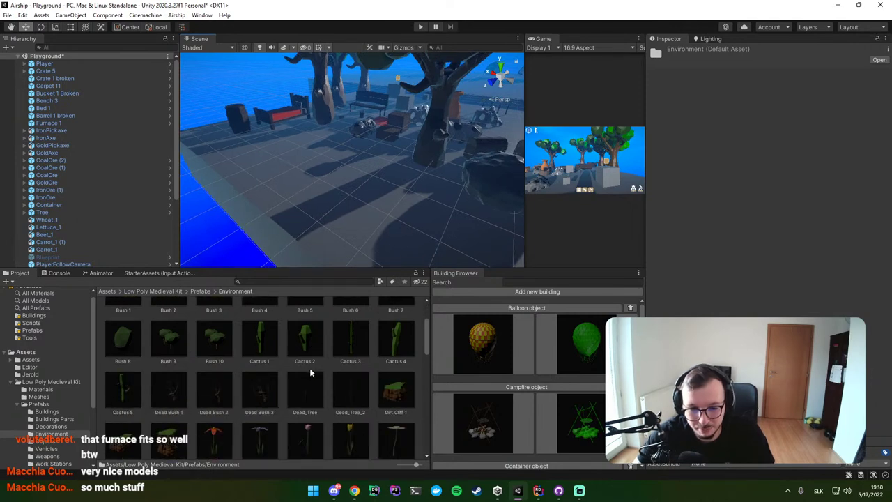
scroll(310, 373, down, 1)
drag(214, 421, 295, 206)
mouse_move(295, 207)
right_down()
mouse_move(269, 225)
mouse_move(237, 273)
right_up()
Step: Add Grass 2, Mushroom 1 and Reed 5 to the ground
scroll(203, 363, down, 1)
click(182, 374)
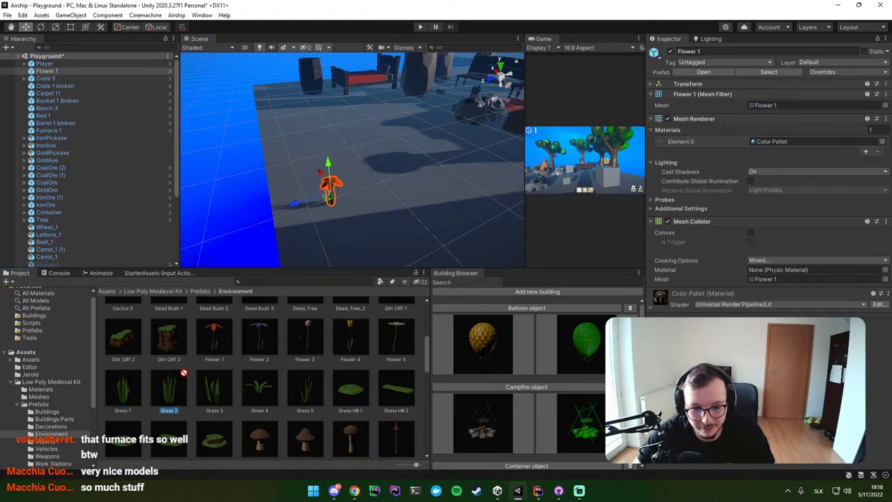
drag(183, 373, 337, 200)
mouse_move(337, 199)
right_down()
mouse_move(255, 228)
mouse_move(293, 237)
right_up()
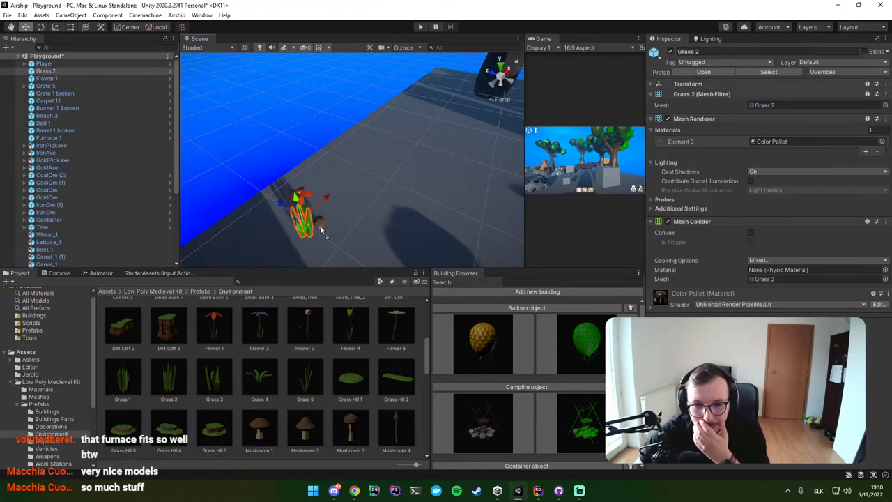
drag(265, 440, 314, 212)
right_drag(314, 212, 278, 237)
scroll(329, 371, down, 3)
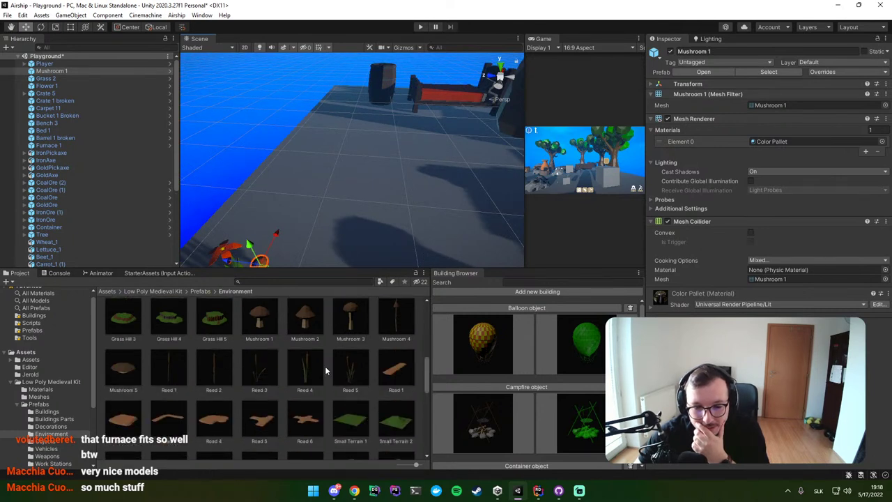
drag(341, 350, 269, 219)
scroll(348, 368, down, 2)
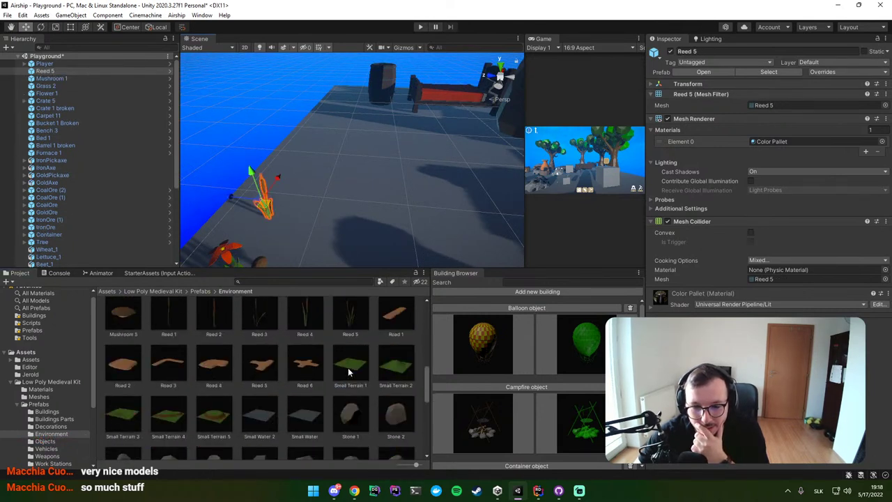
scroll(348, 368, down, 1)
Step: Place the Stone 8 and Stone 7 rocks in the scene
drag(348, 368, 291, 214)
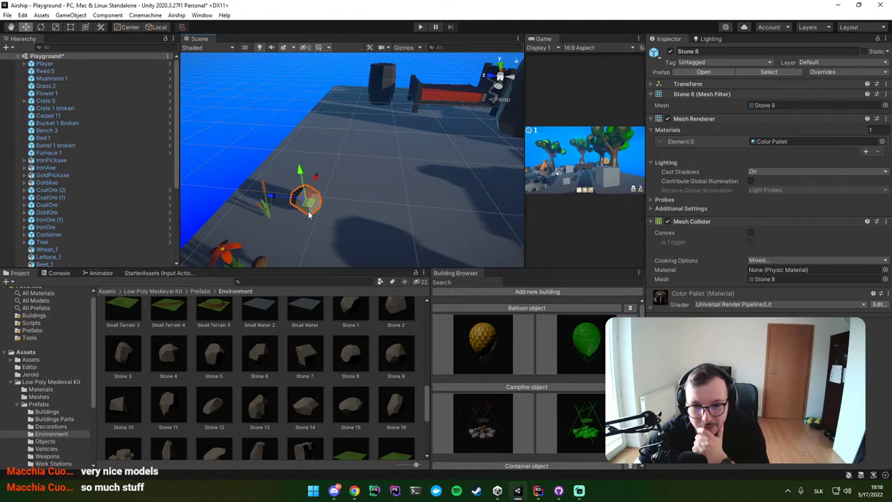
drag(305, 356, 300, 202)
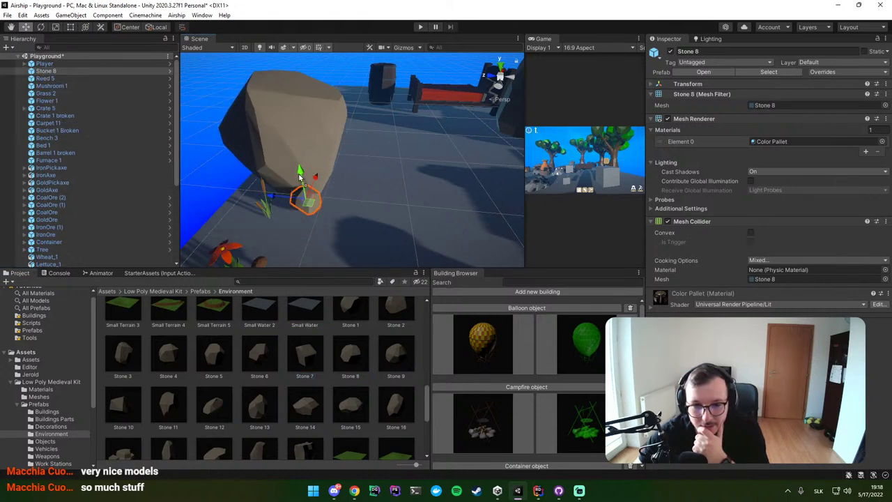
right_drag(300, 202, 422, 226)
scroll(325, 365, down, 3)
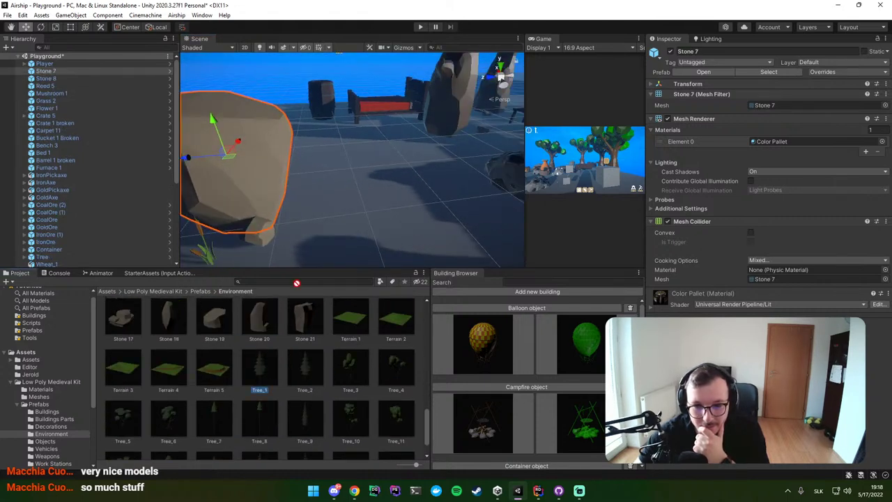
Step: Plant Tree_1, Tree_10 and Tree_4 near the rocks and fly through them
drag(297, 283, 326, 192)
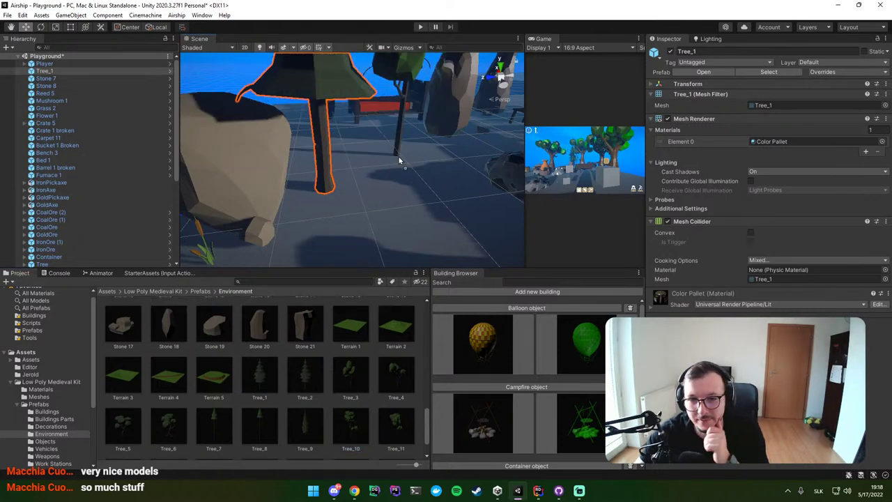
drag(396, 376, 412, 209)
right_drag(412, 209, 650, 179)
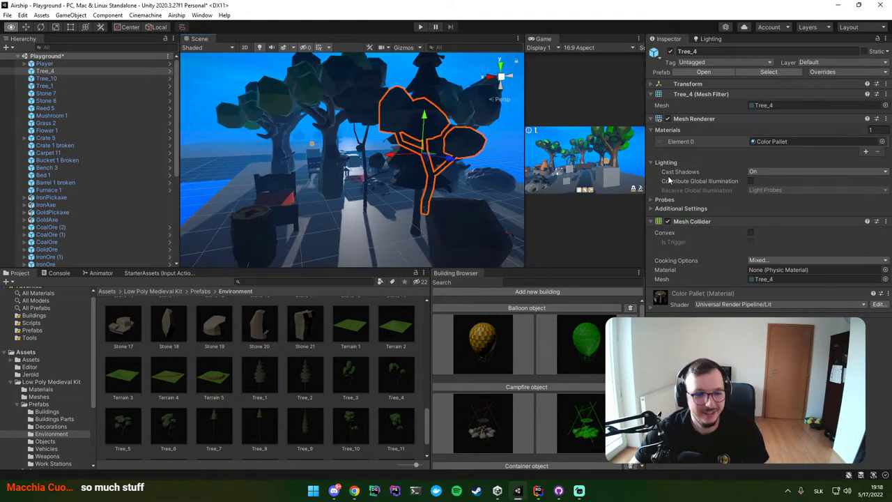
mouse_move(686, 181)
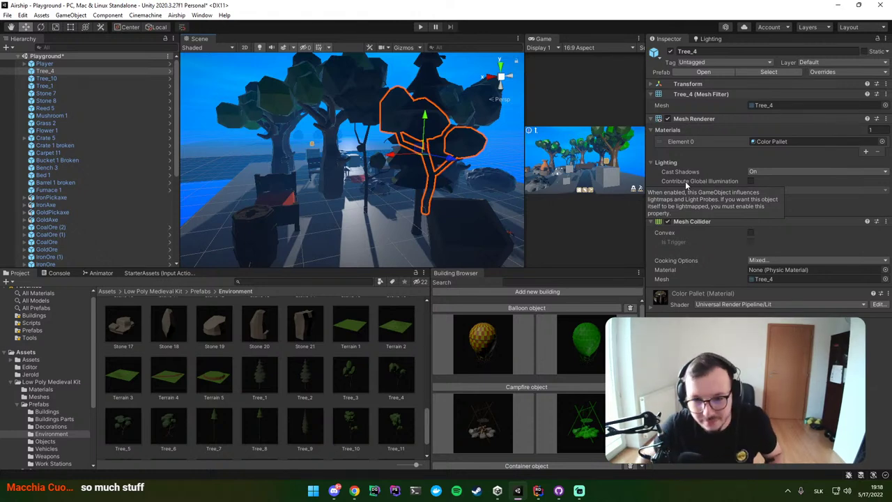
scroll(320, 378, down, 2)
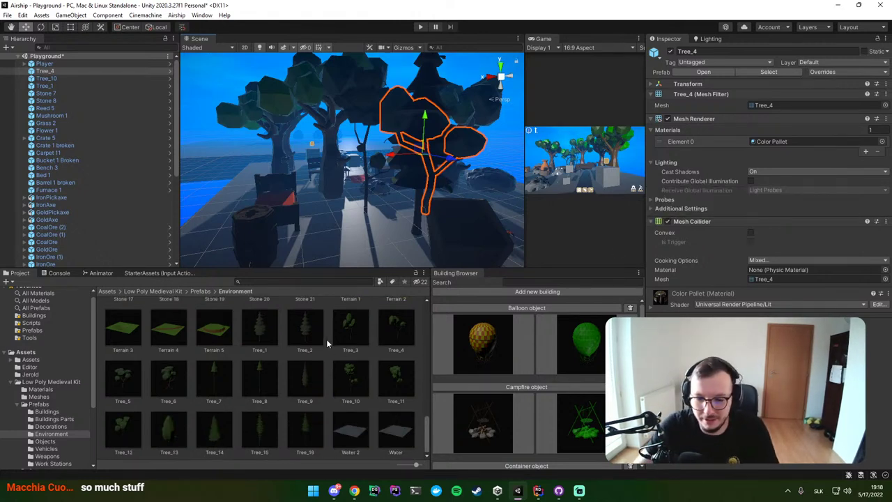
right_drag(349, 209, 396, 183)
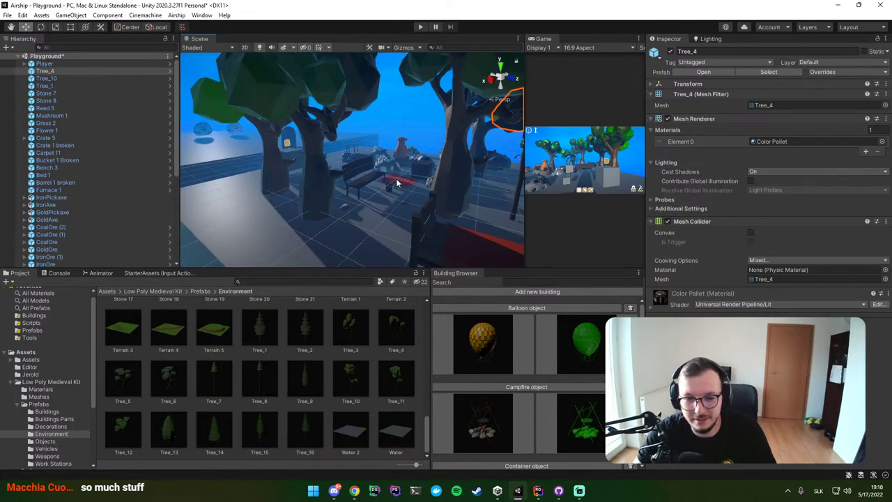
Step: Open the kit's Materials folder and select all eight materials
click(200, 291)
click(152, 291)
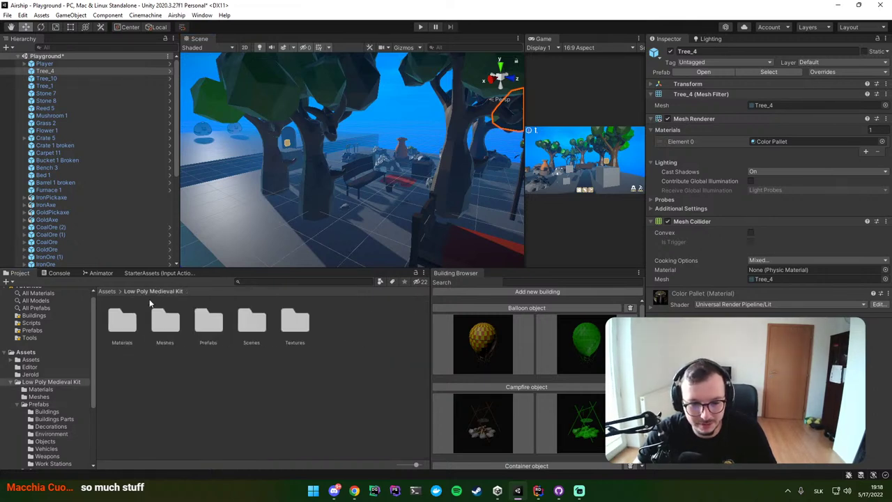
double_click(123, 319)
click(124, 319)
key(ctrl+a)
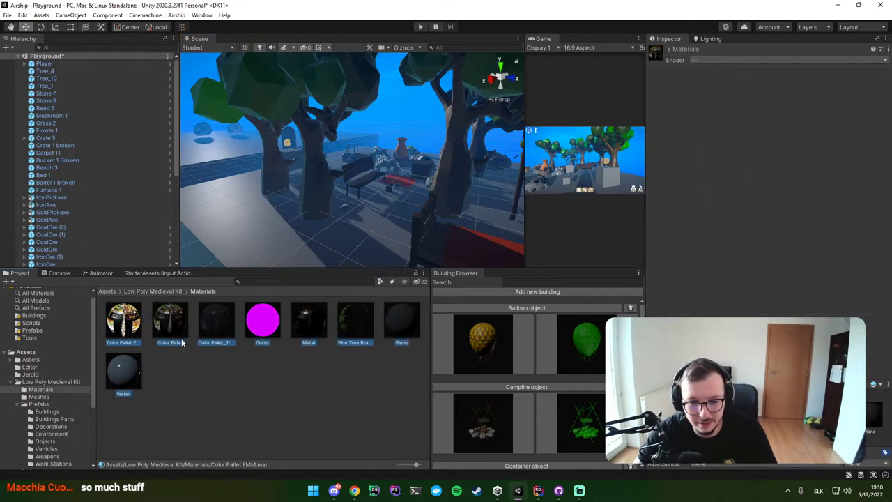
click(259, 342)
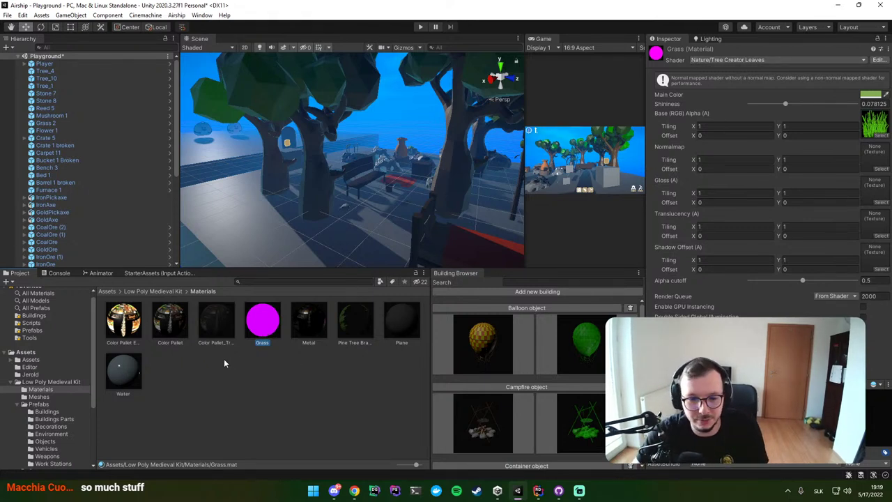
key(ctrl+a)
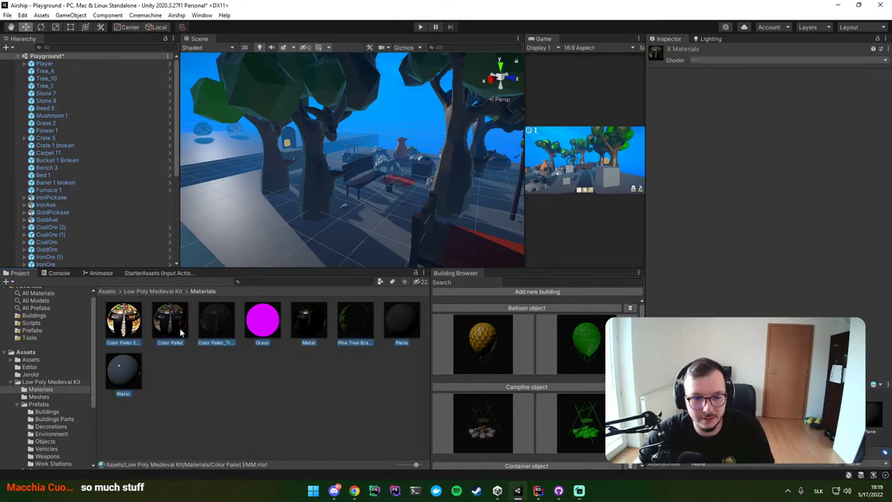
Step: Go to Edit > Render Pipeline > Universal Render Pipeline to upgrade the selected materials
click(22, 15)
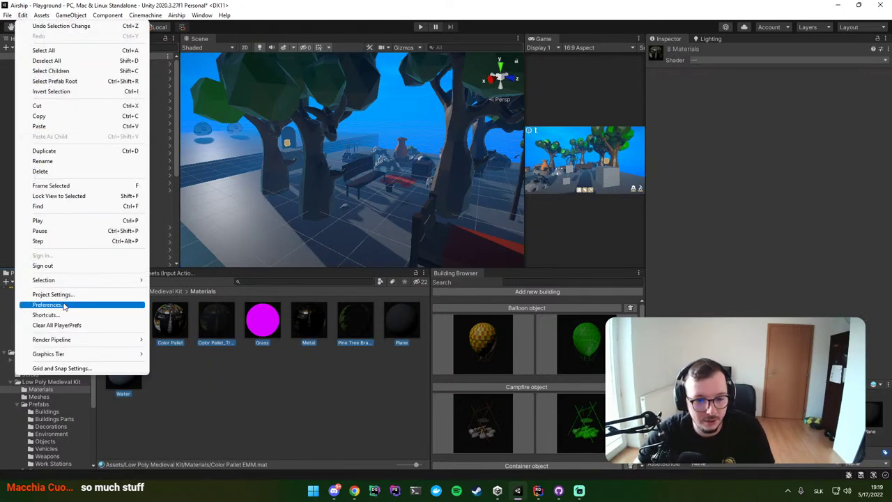
mouse_move(111, 340)
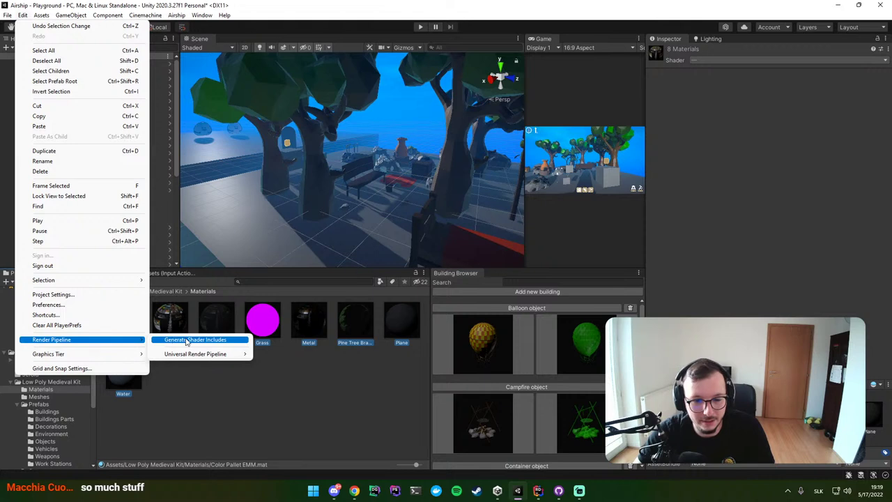
mouse_move(198, 360)
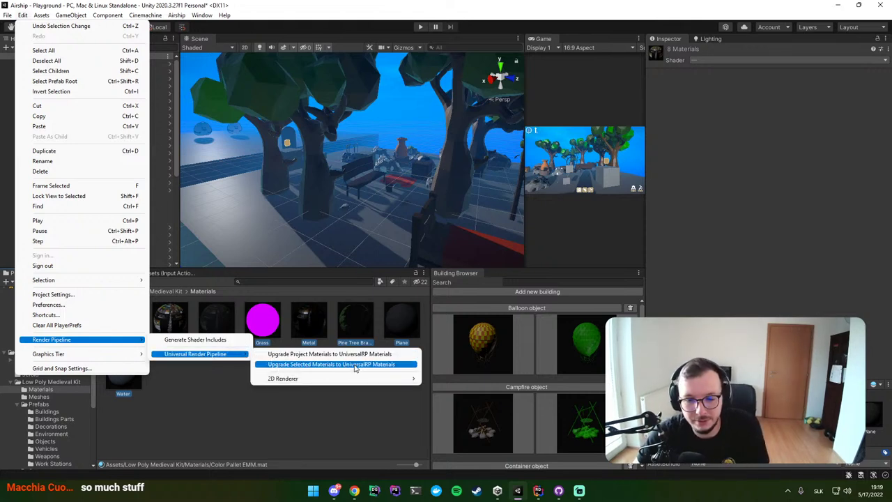
Step: Upgrade the selected materials to Universal RP and browse to the kit's Buildings Parts prefabs
click(208, 399)
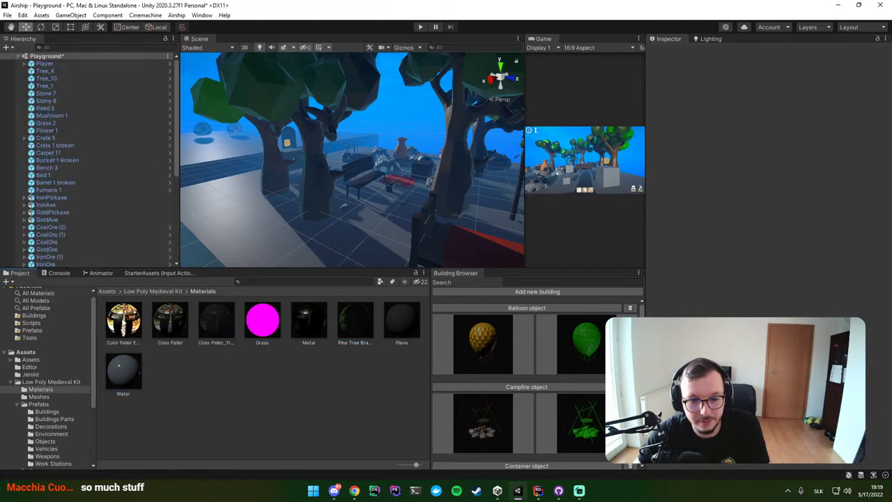
click(173, 293)
double_click(205, 329)
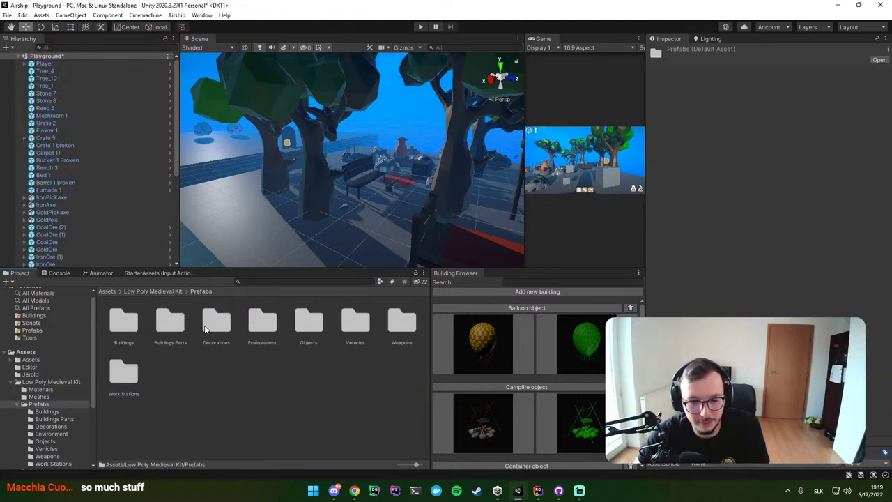
double_click(182, 332)
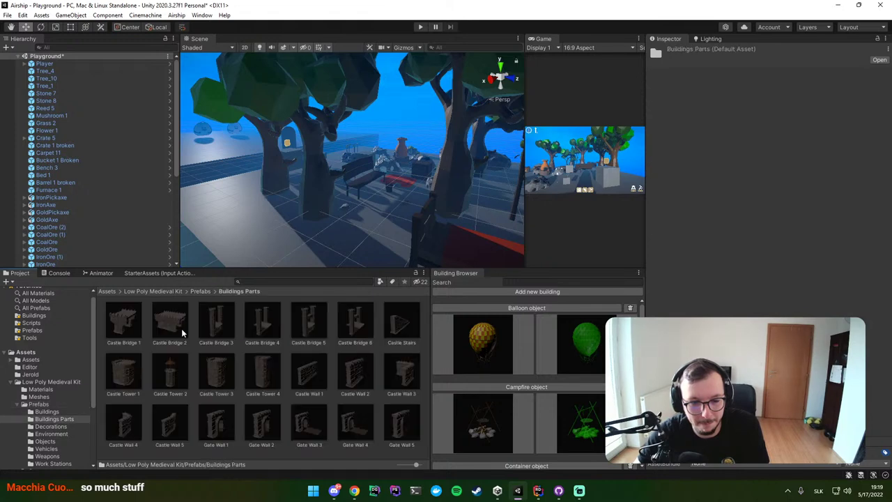
Step: Place the Windmill and the Mine prefabs from Buildings on the empty blue platform
right_drag(202, 140, 133, 190)
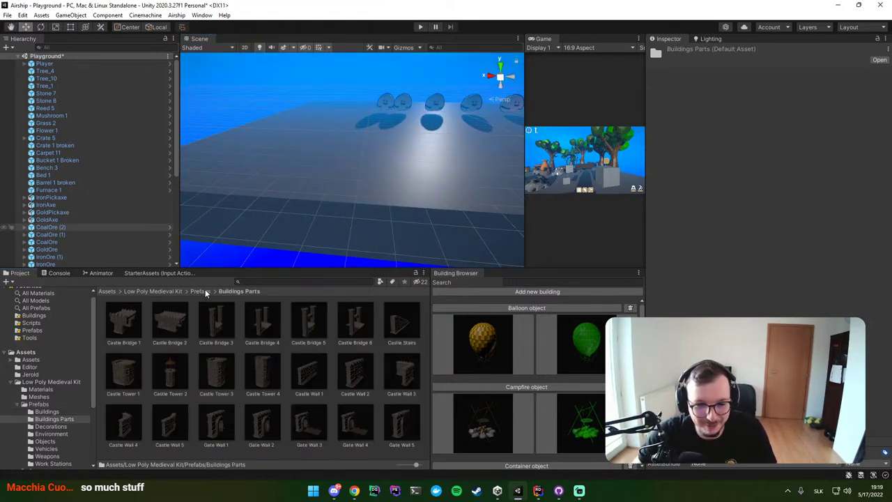
click(205, 290)
double_click(123, 321)
right_drag(291, 233, 275, 262)
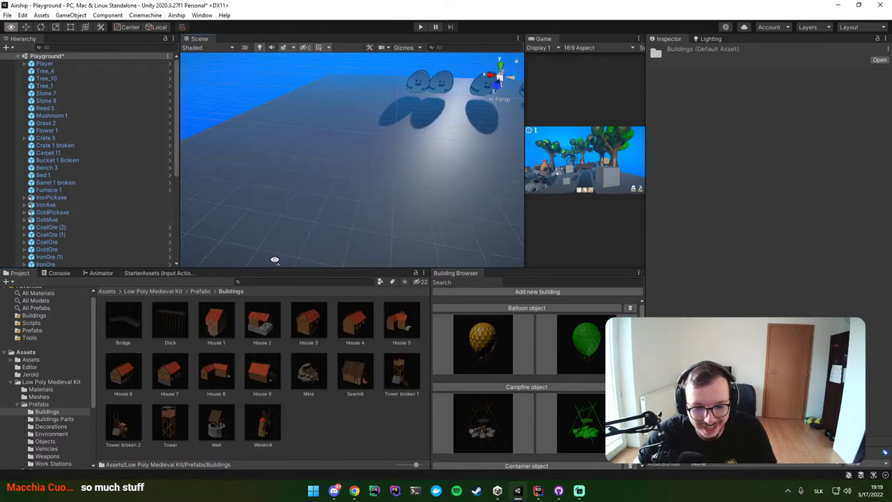
drag(263, 422, 307, 151)
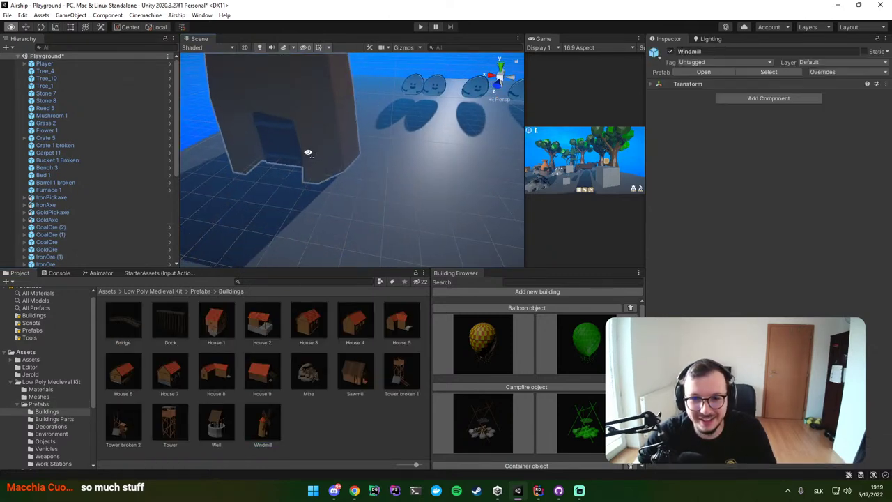
mouse_move(306, 151)
right_down()
mouse_move(360, 80)
mouse_move(307, 374)
right_up()
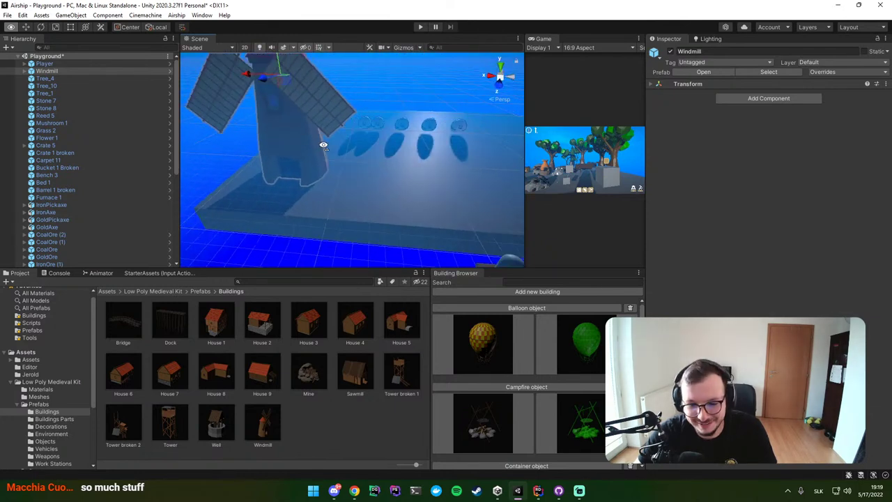
drag(307, 374, 438, 168)
mouse_move(438, 168)
right_down()
mouse_move(497, 160)
mouse_move(502, 143)
mouse_move(418, 156)
mouse_move(403, 375)
right_up()
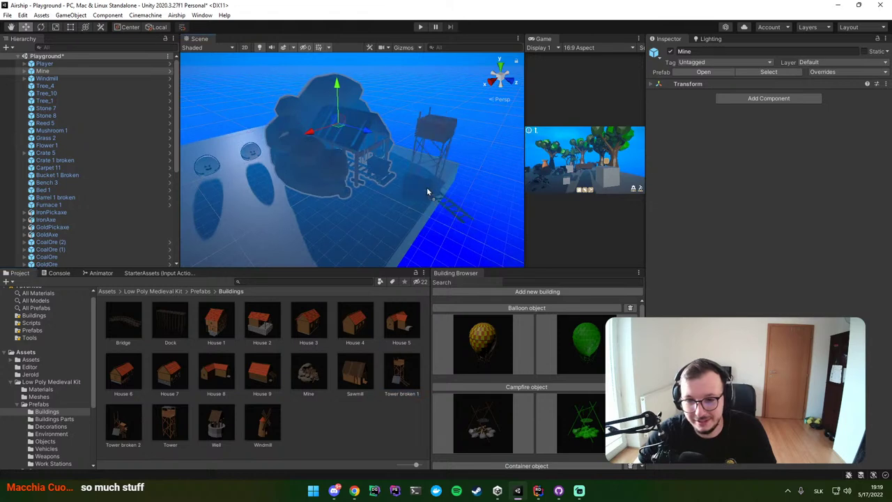
Step: Add Tower broken 1 beside the mine, then place and delete a House 8
drag(427, 191, 427, 192)
mouse_move(428, 192)
right_down()
mouse_move(461, 202)
mouse_move(419, 209)
right_up()
drag(216, 373, 297, 159)
mouse_move(297, 159)
right_down()
mouse_move(305, 164)
mouse_move(261, 123)
right_up()
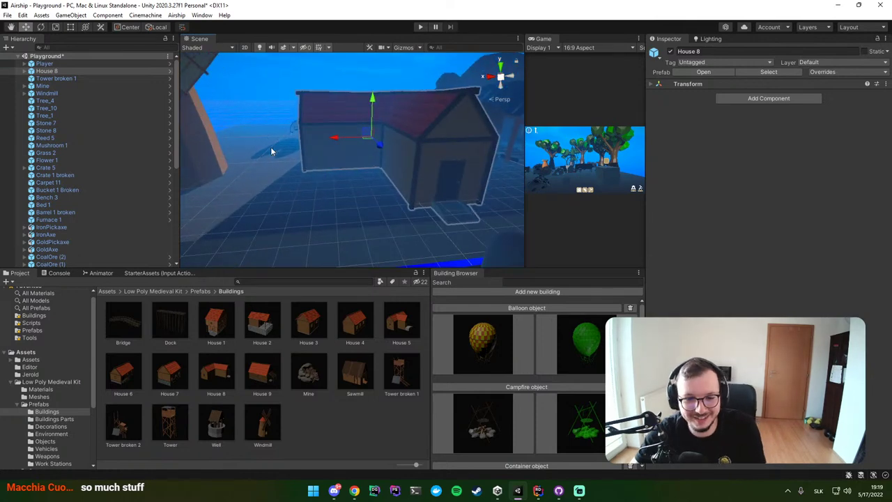
key(Delete)
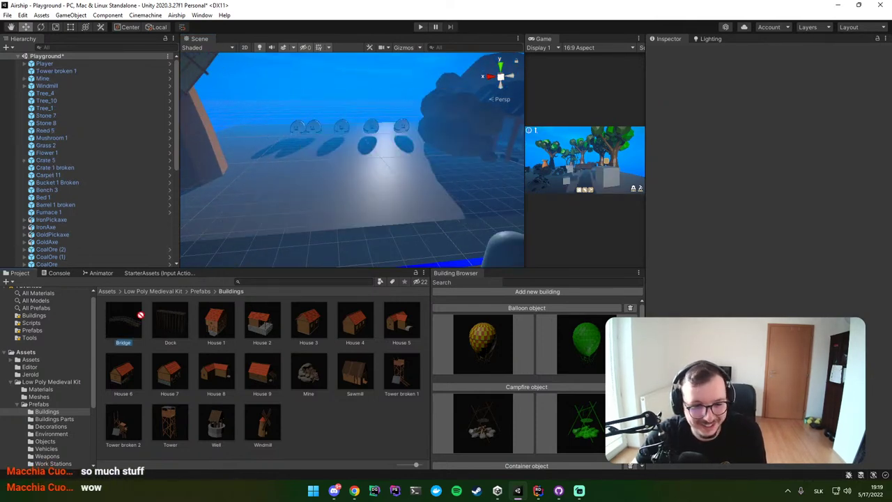
Step: Place the Bridge in the scene, then add the Dock and delete it again
drag(341, 183, 343, 183)
right_drag(342, 182, 473, 212)
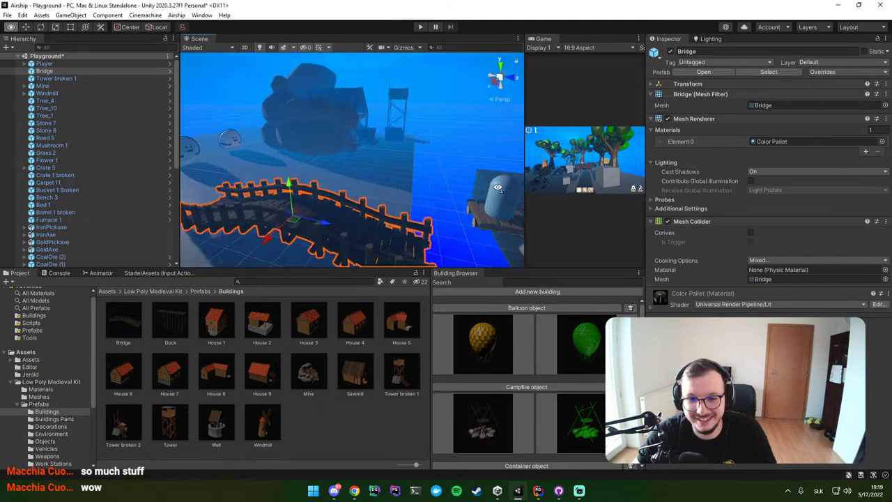
drag(171, 324, 335, 139)
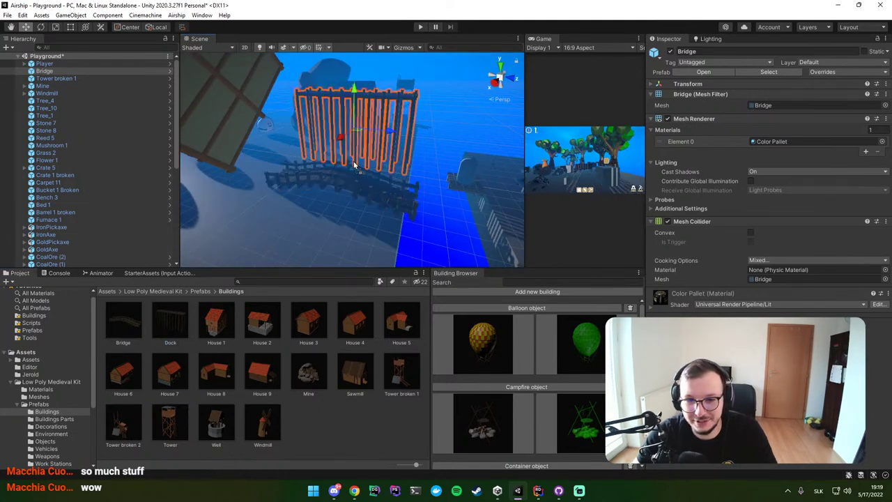
mouse_move(334, 139)
right_down()
mouse_move(402, 132)
mouse_move(338, 188)
right_up()
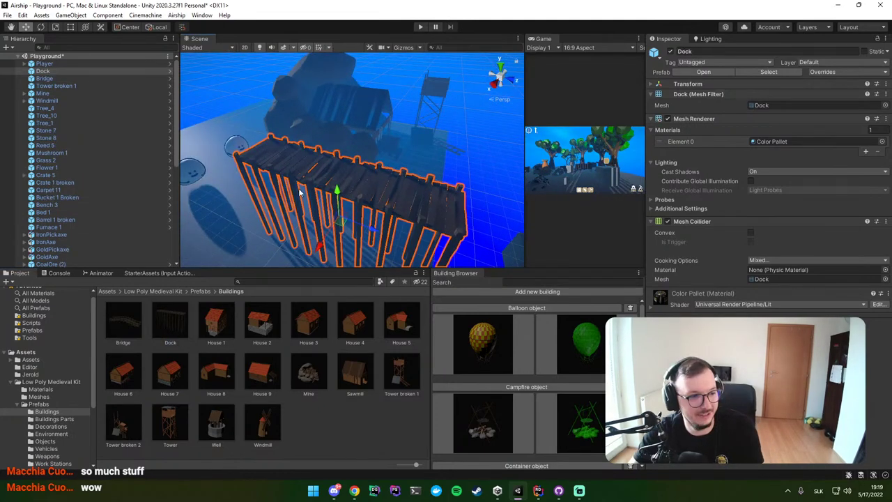
key(Delete)
Step: Place Flag 1 and Flag 2 from Decorations near the bridge, framing each one
click(206, 294)
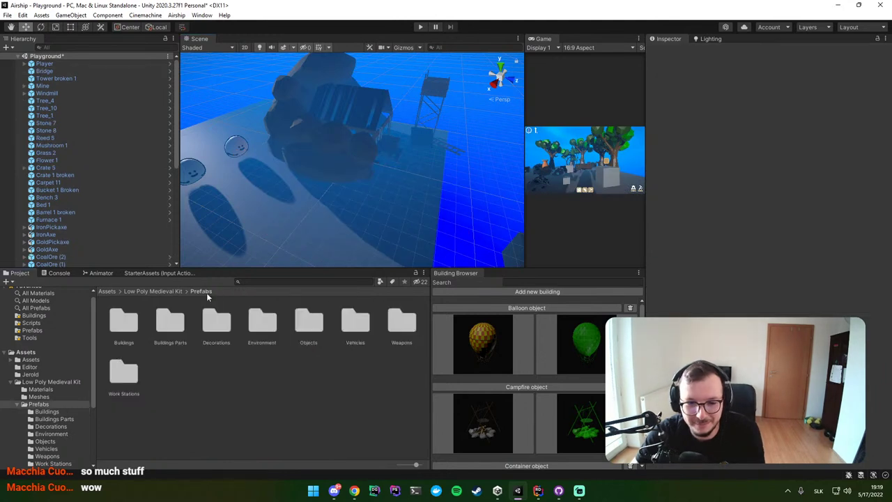
double_click(218, 321)
scroll(243, 343, down, 1)
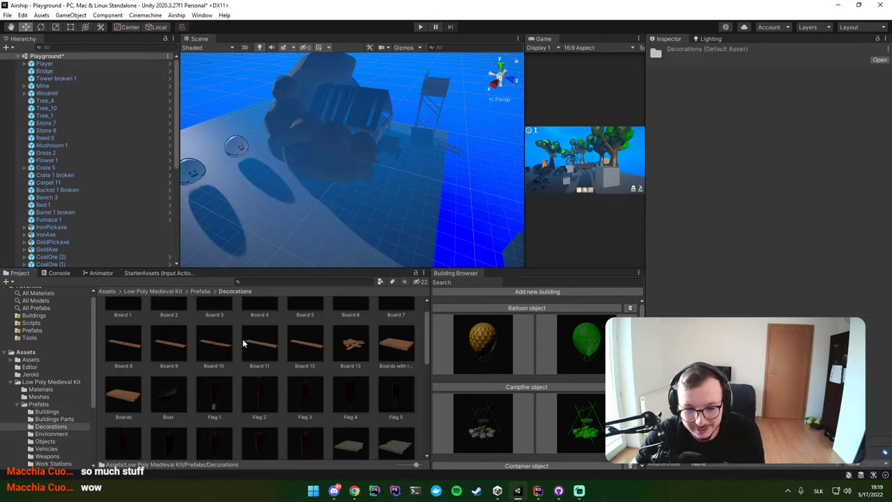
right_drag(335, 195, 335, 199)
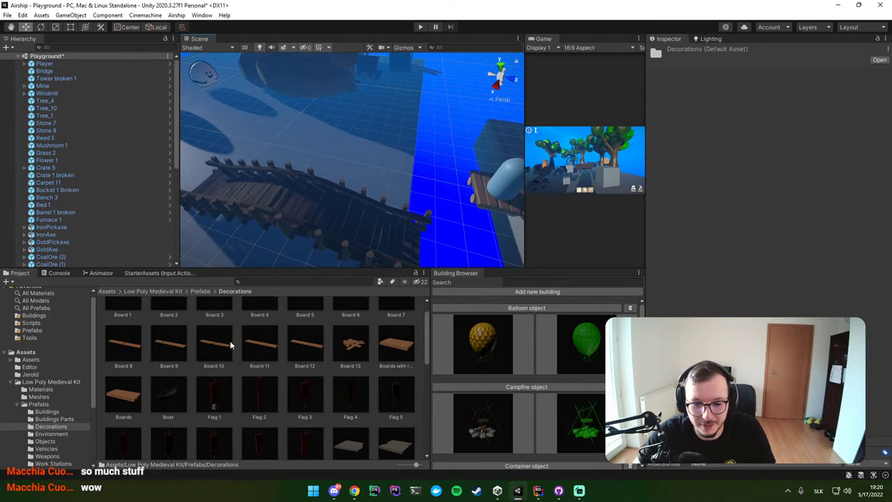
drag(307, 188, 307, 189)
key(f)
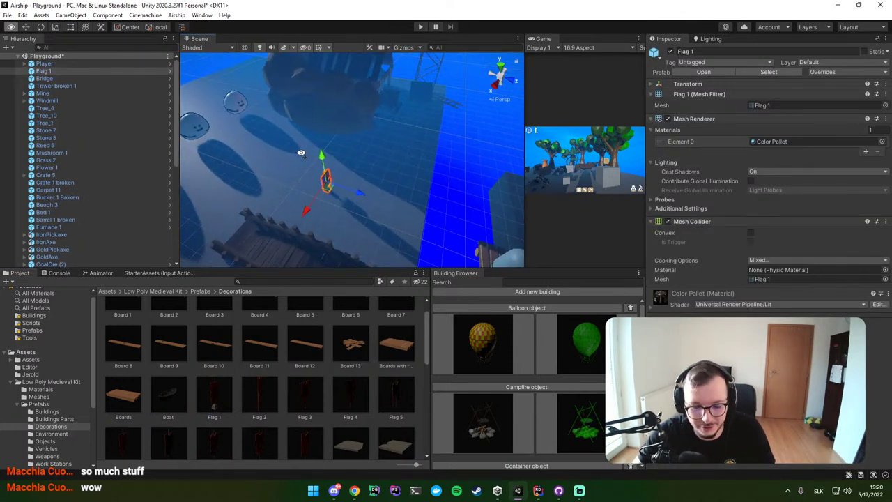
mouse_move(300, 178)
right_down()
mouse_move(292, 167)
mouse_move(300, 174)
right_up()
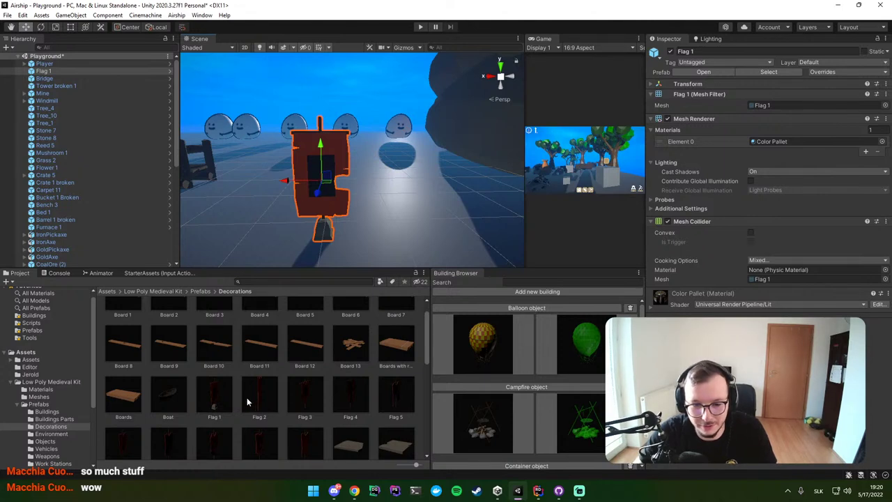
drag(247, 397, 403, 230)
key(f)
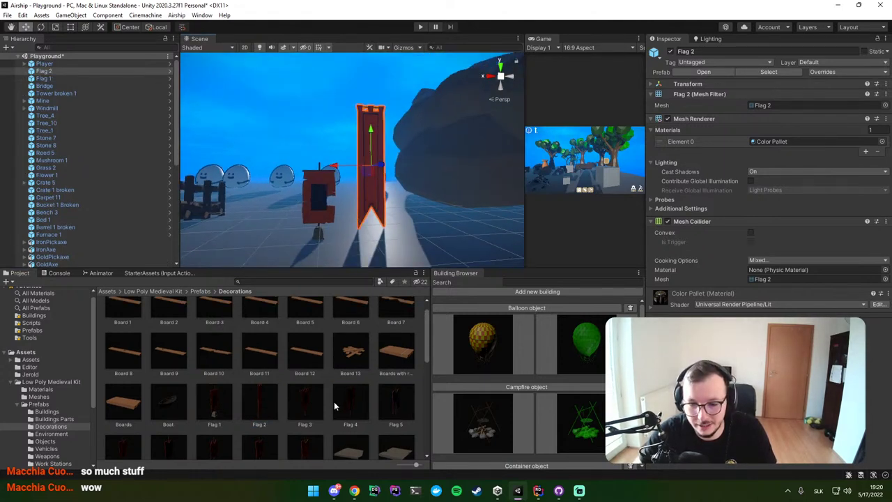
Step: Add Flag 4 and Flag 5, then the Pirate Ship with Cannons, framed in view
drag(334, 402, 417, 224)
drag(396, 408, 462, 237)
scroll(317, 398, down, 2)
scroll(318, 398, down, 1)
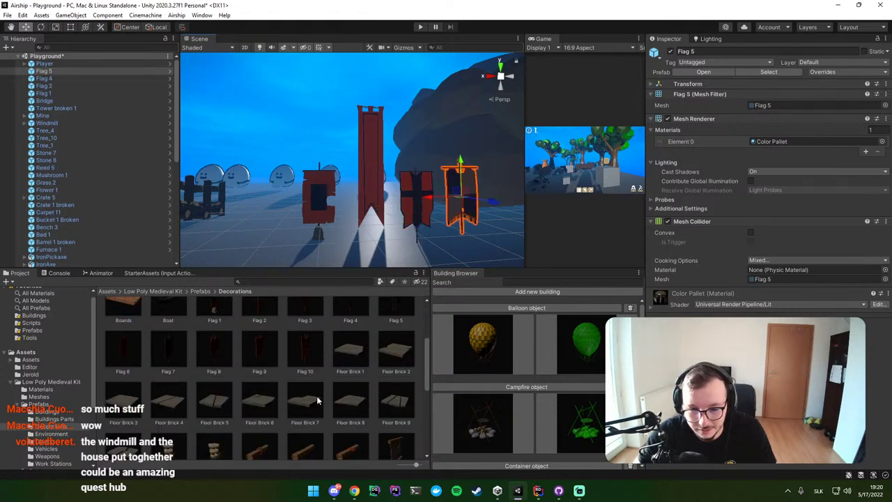
scroll(317, 398, down, 2)
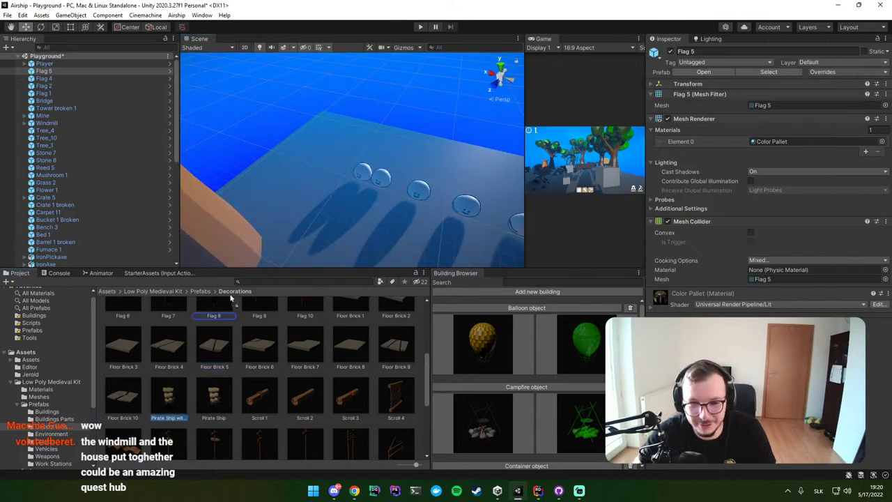
drag(168, 397, 308, 170)
key(f)
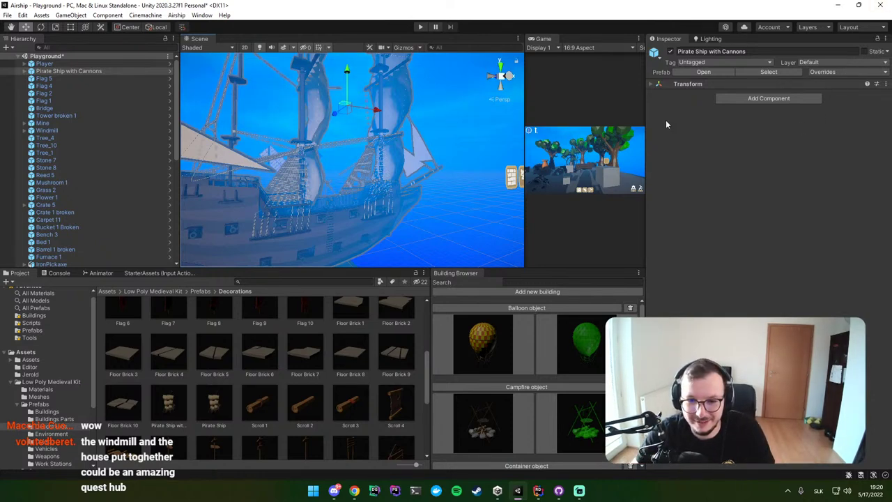
alt+drag(509, 202, 280, 136)
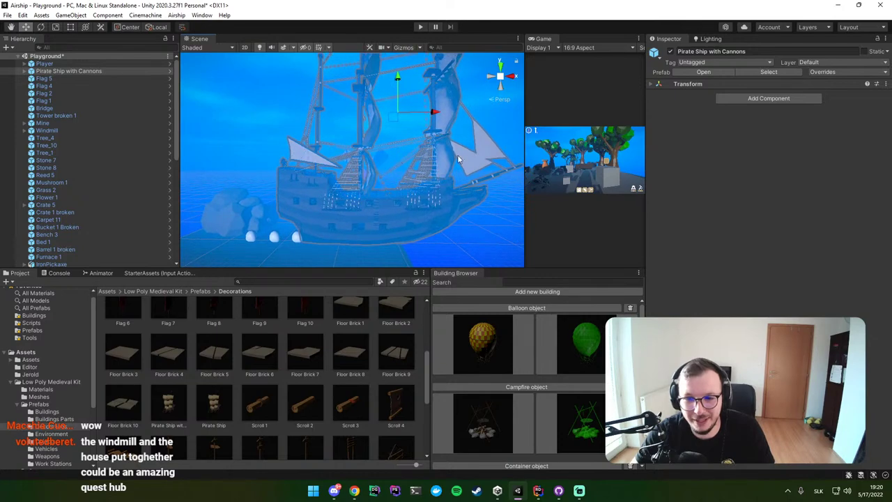
mouse_move(422, 132)
right_down()
mouse_move(441, 173)
mouse_move(409, 199)
mouse_move(179, 130)
mouse_move(245, 103)
mouse_move(439, 64)
mouse_move(340, 207)
right_up()
click(408, 199)
click(296, 110)
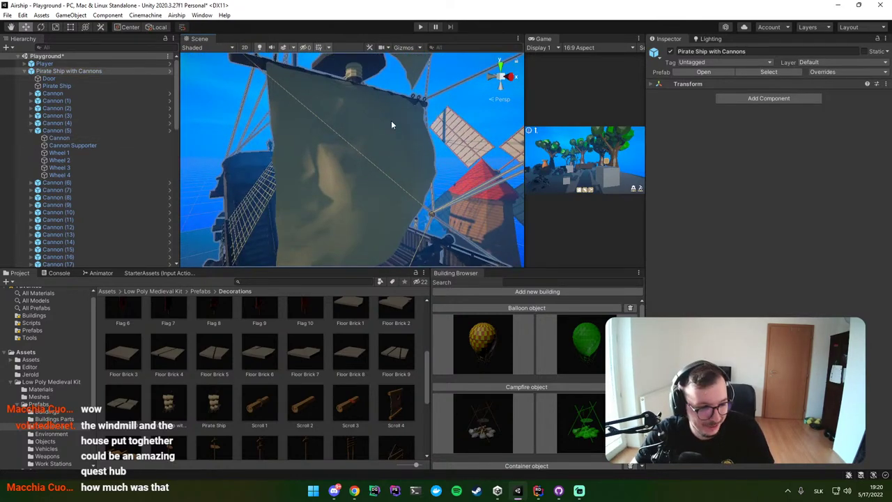
mouse_move(391, 125)
right_down()
mouse_move(450, 153)
mouse_move(349, 155)
right_up()
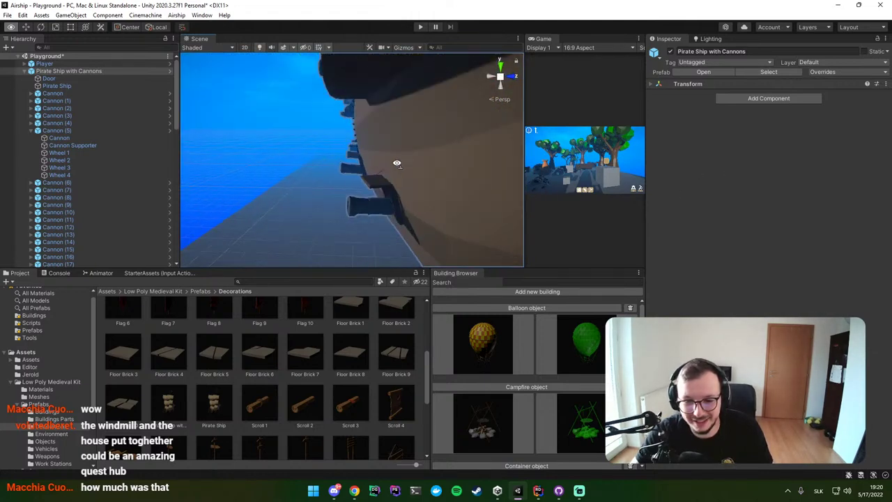
right_drag(349, 155, 362, 167)
scroll(278, 392, down, 2)
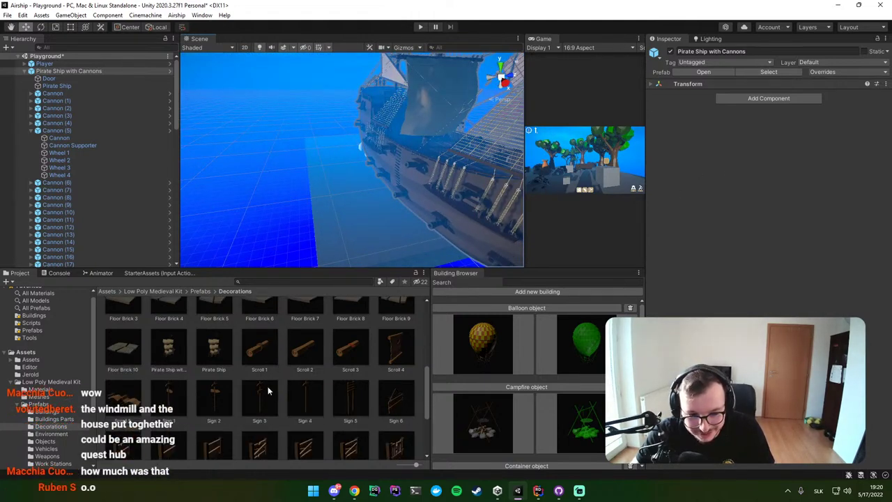
mouse_move(423, 222)
right_down()
mouse_move(522, 198)
mouse_move(433, 213)
right_up()
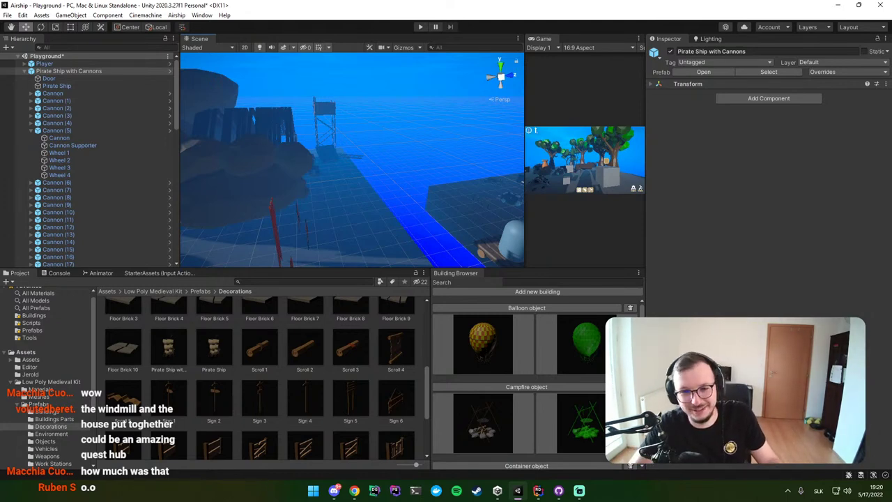
mouse_move(219, 173)
right_down()
mouse_move(272, 143)
mouse_move(11, 153)
right_up()
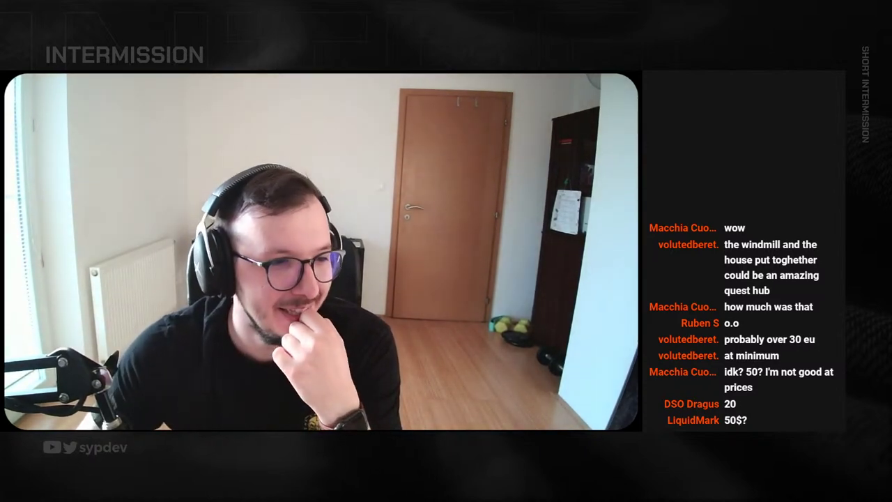
Step: Zoom the Low Poly Medieval Kit page and clear the highlight on its €6.24 price
scroll(457, 297, down, 1)
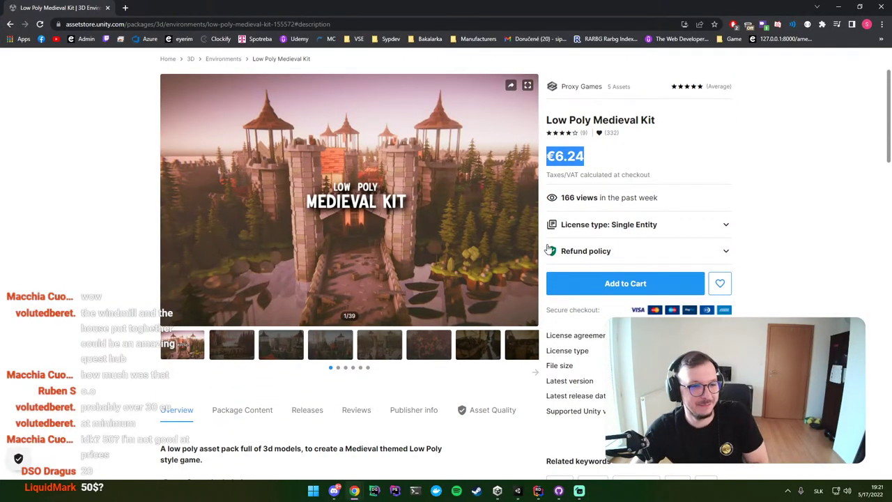
ctrl+scroll(548, 245, up, 1)
ctrl+scroll(547, 244, up, 3)
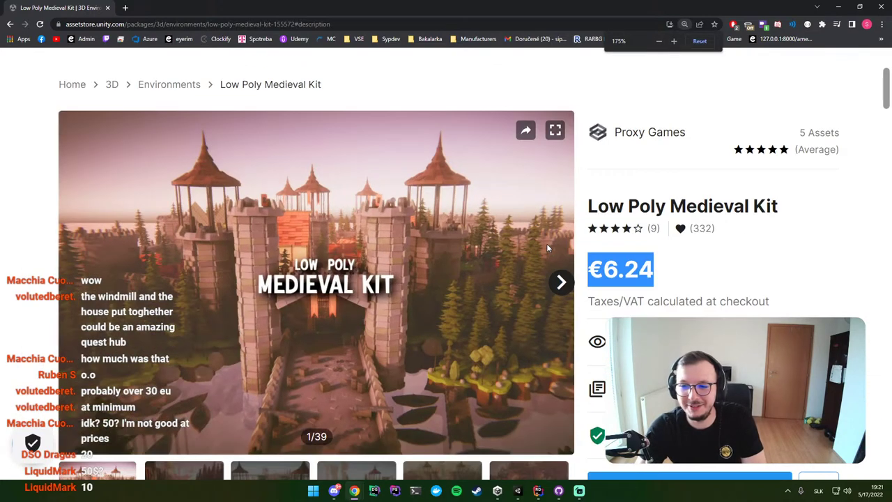
ctrl+scroll(547, 243, up, 1)
scroll(547, 243, down, 1)
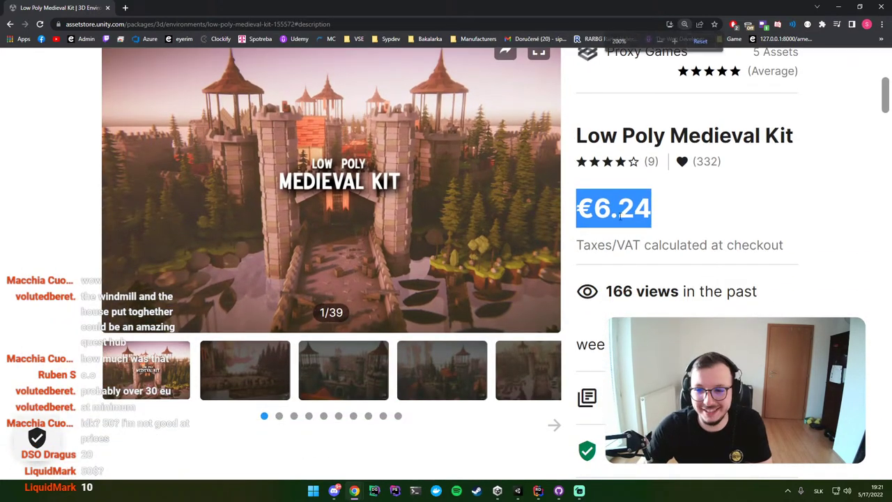
click(634, 193)
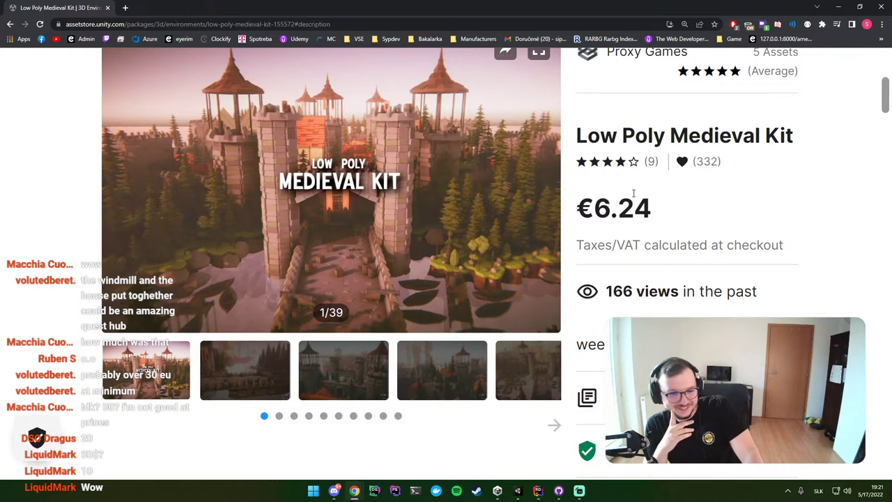
Step: Advance the Low Poly Medieval Kit gallery past the ship image to image 8
click(267, 367)
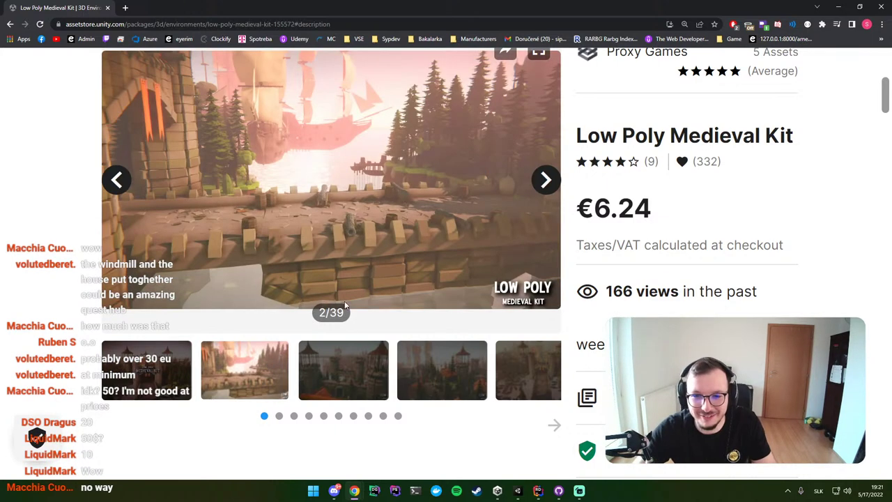
scroll(488, 244, up, 1)
click(545, 227)
click(545, 227)
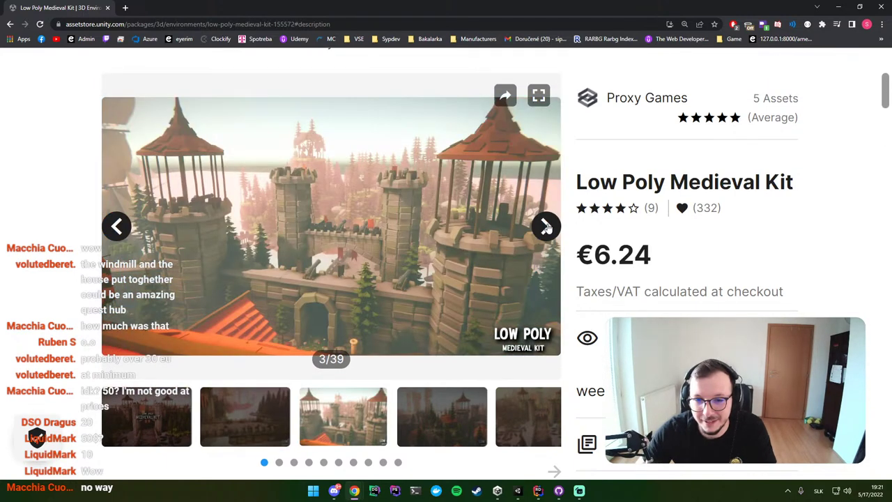
click(546, 227)
click(546, 227)
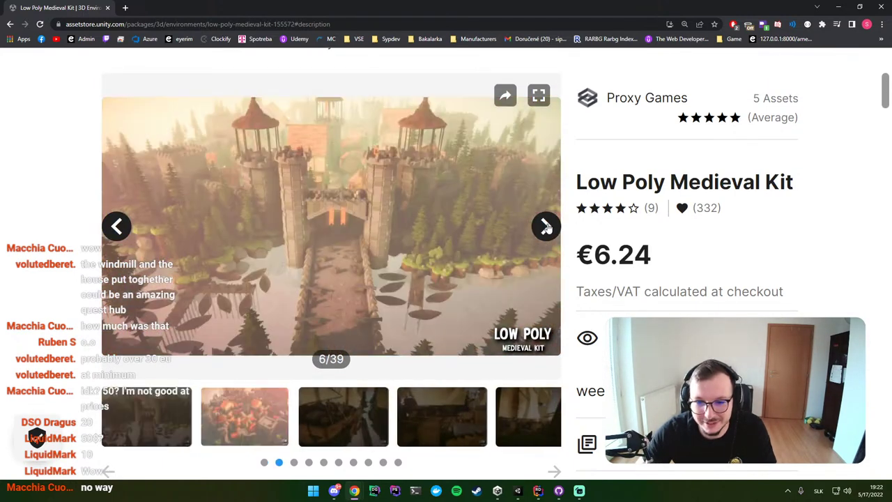
click(546, 227)
click(547, 226)
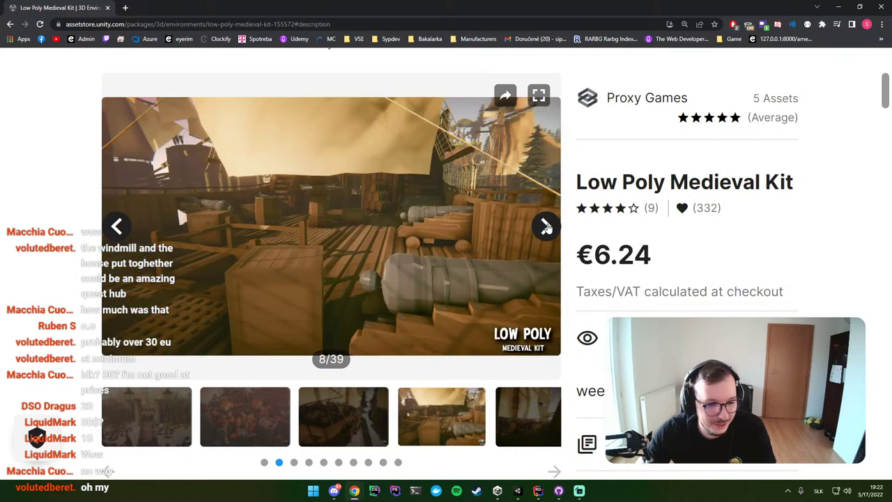
Step: Continue the gallery to the Pirate Ships image (16/39) and open Chrome DevTools
click(547, 226)
click(547, 227)
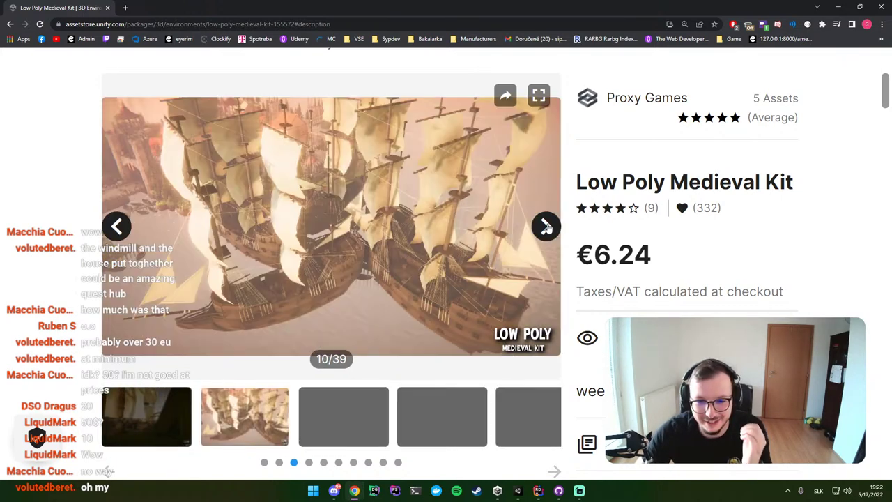
click(548, 226)
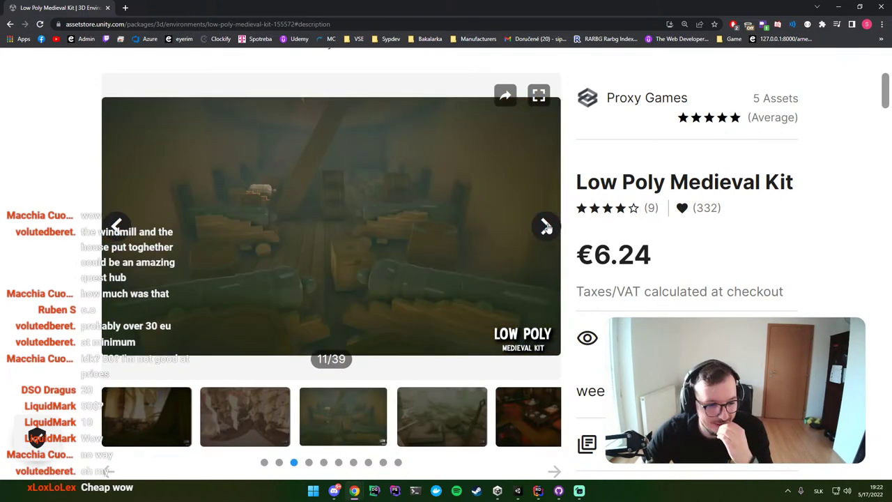
click(547, 227)
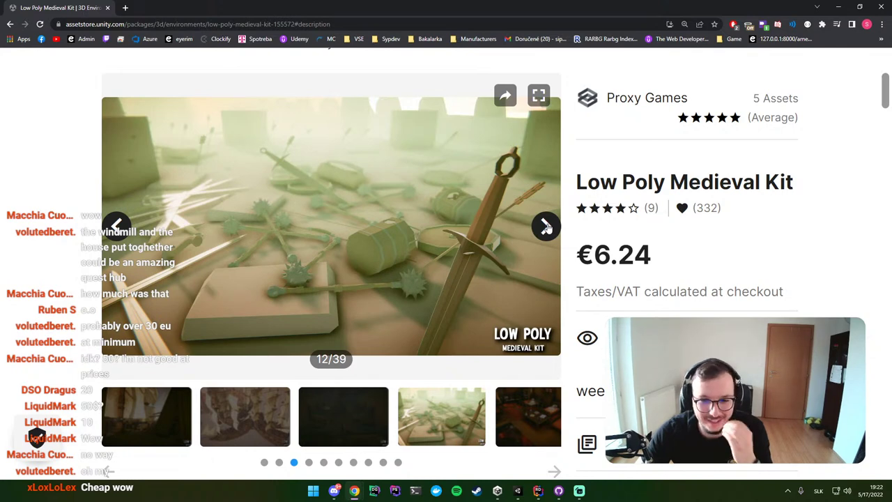
click(547, 226)
click(548, 227)
click(547, 226)
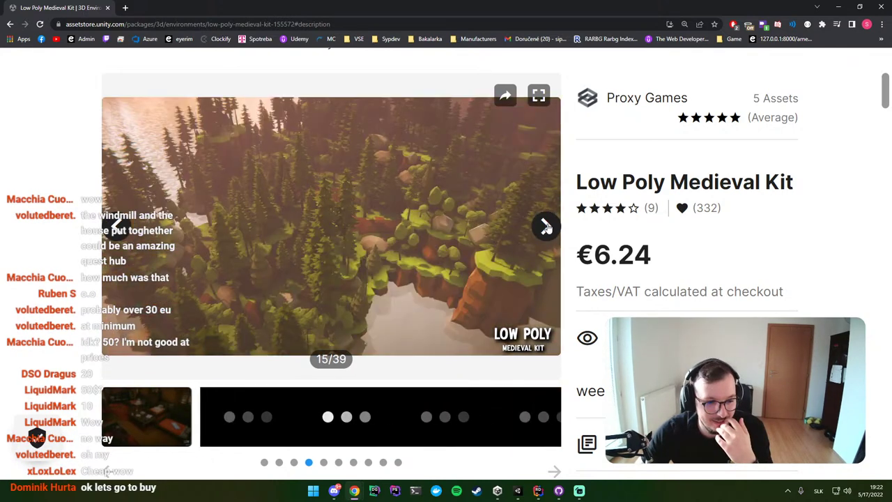
click(547, 226)
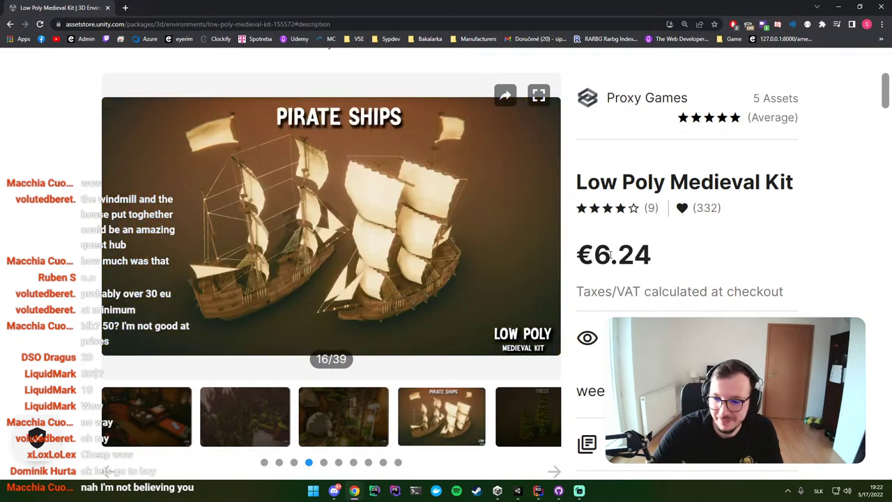
key(F12)
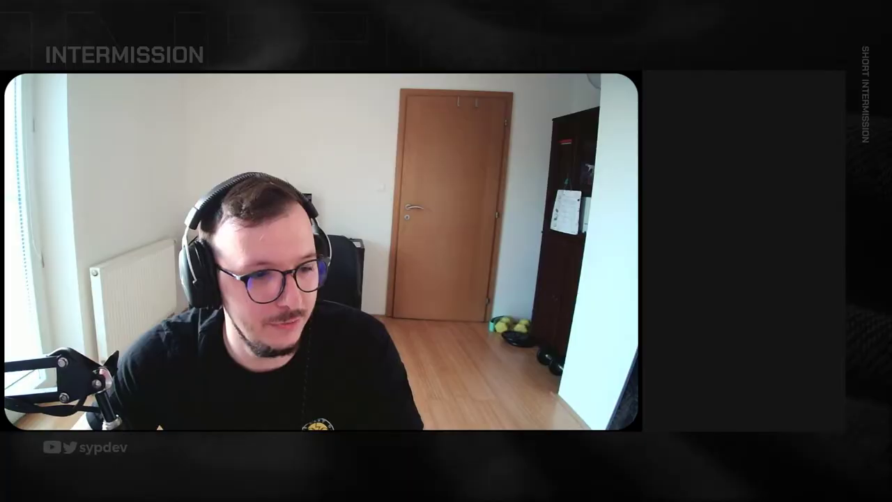
scroll(382, 219, up, 2)
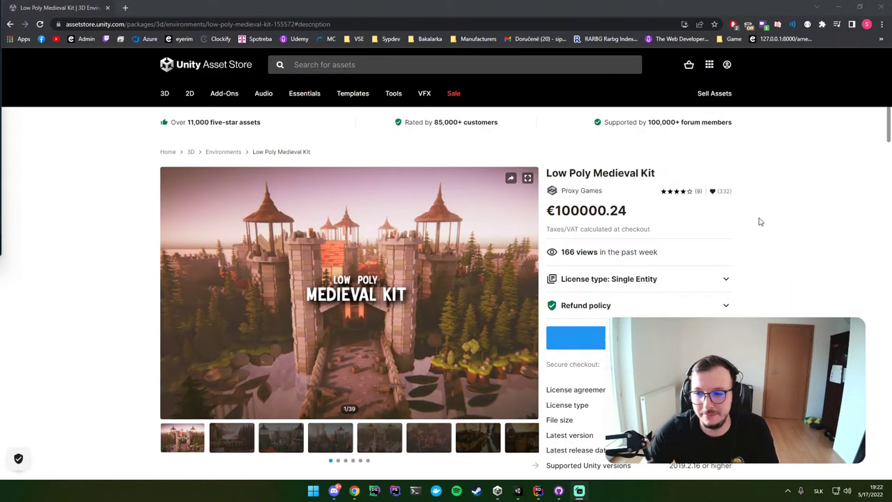
Step: Zoom the kit page to 175%, select the €100000.24 price, and copy the page URL
ctrl+scroll(783, 220, up, 2)
ctrl+scroll(802, 223, up, 1)
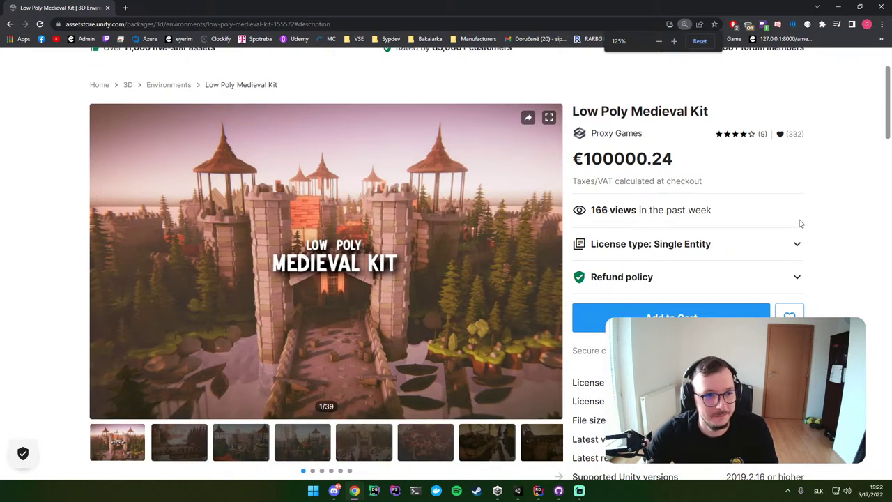
ctrl+scroll(801, 223, up, 1)
double_click(656, 220)
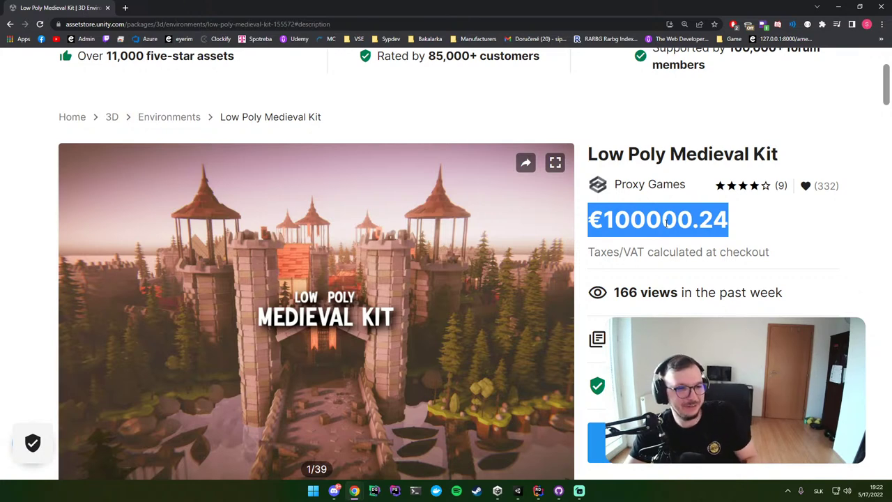
click(282, 25)
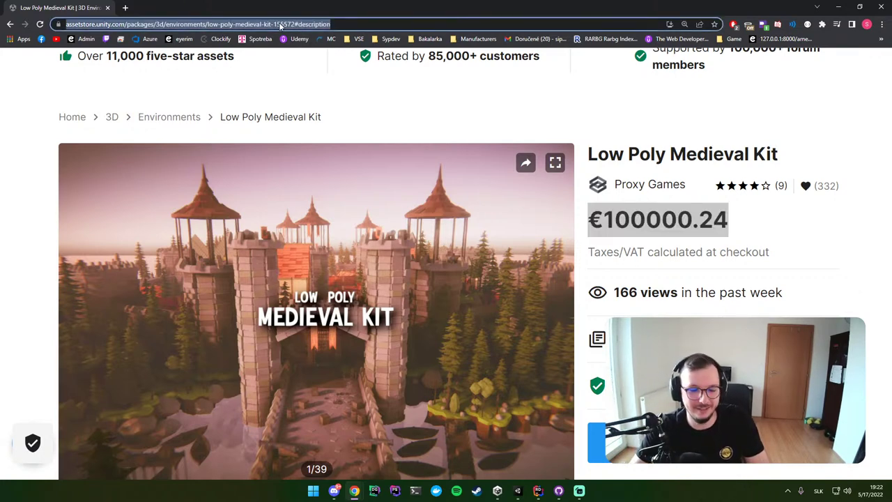
key(alt+Tab)
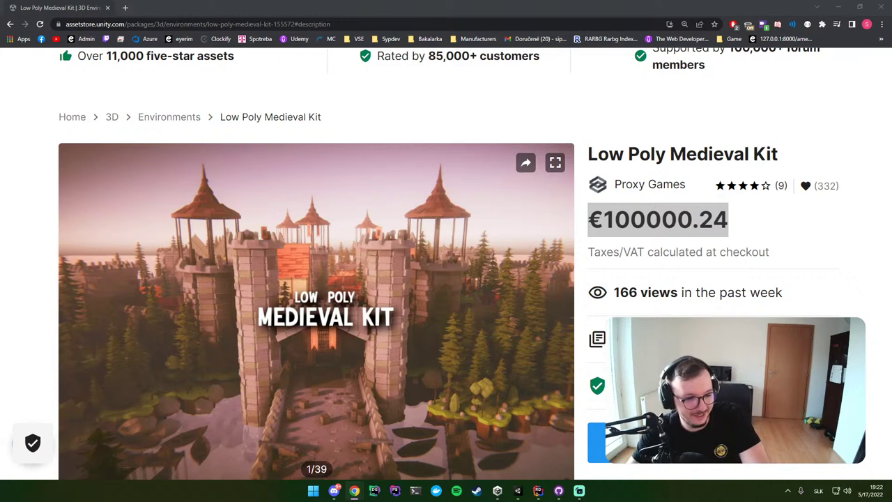
scroll(295, 310, down, 2)
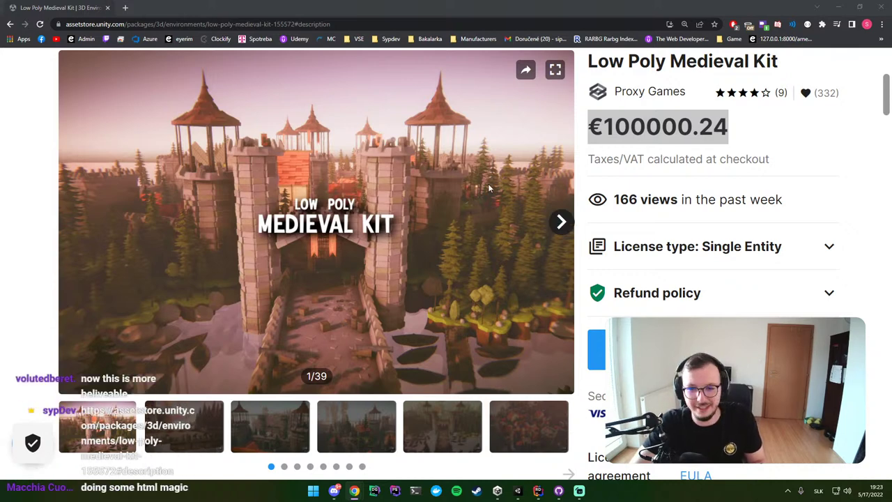
scroll(489, 187, up, 3)
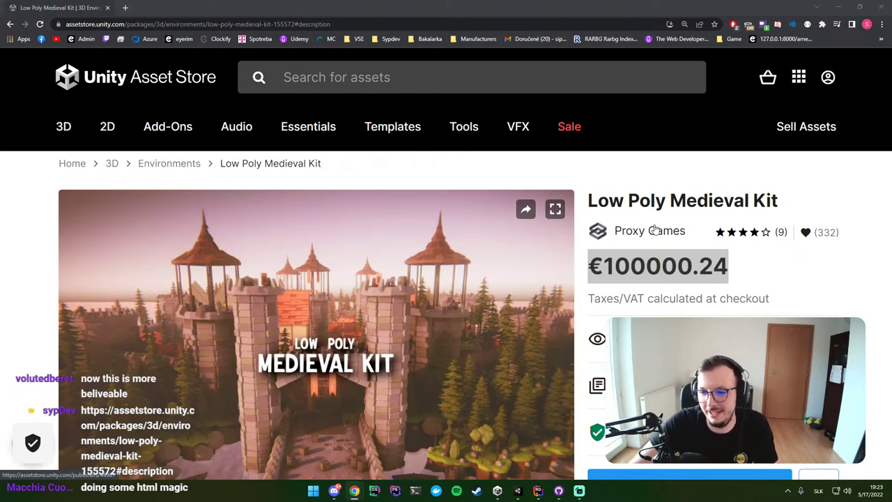
Step: Go to the Proxy Games publisher page at 100% zoom and play the Stylized Survival Kit trailer full screen
click(656, 230)
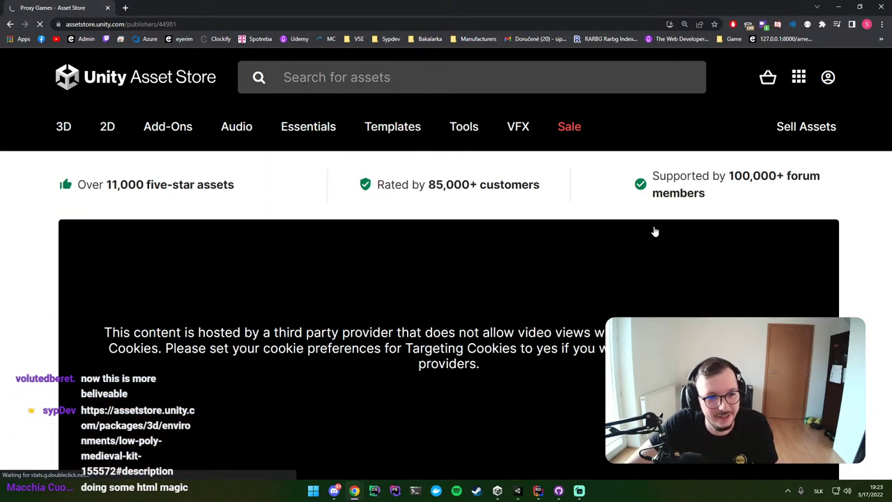
scroll(598, 236, down, 2)
key(ctrl+0)
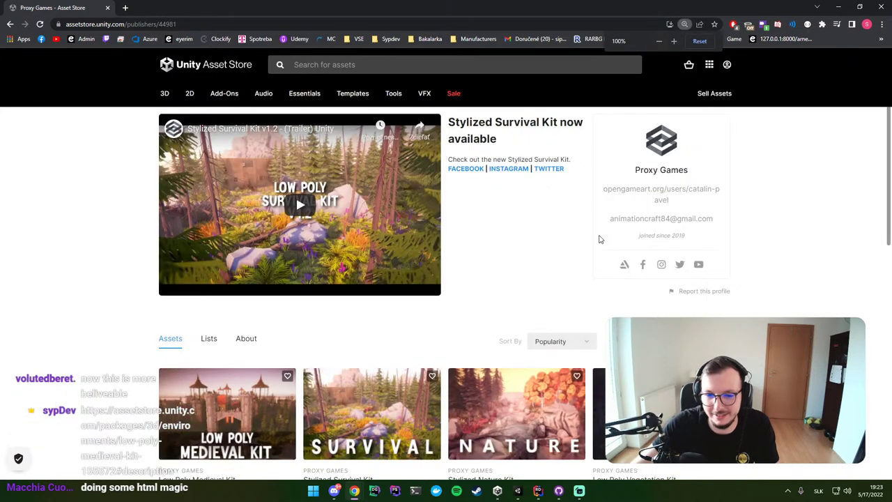
scroll(454, 217, down, 1)
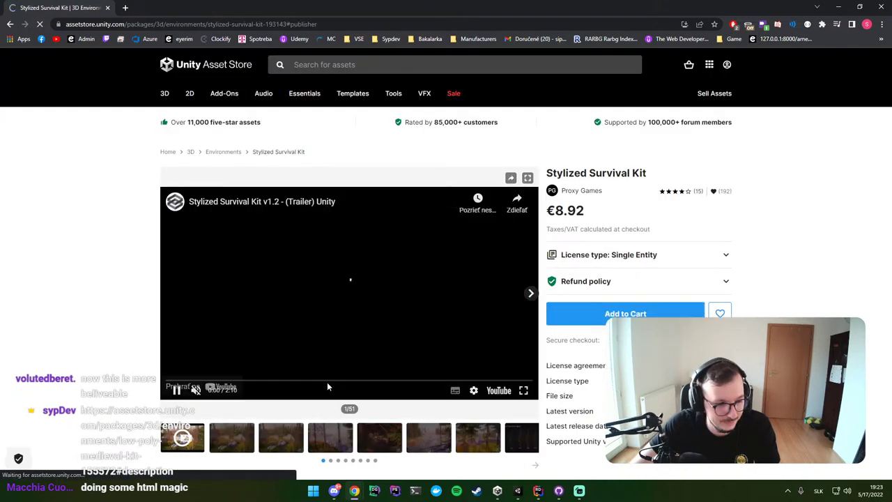
double_click(319, 317)
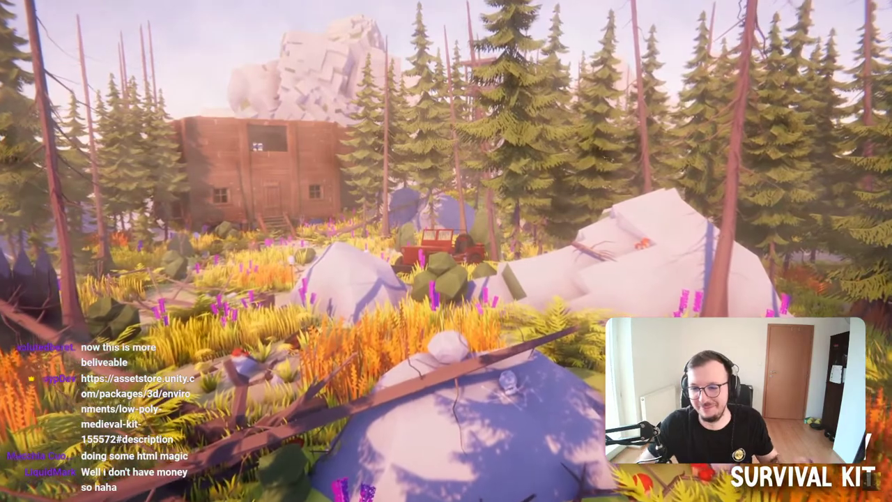
Step: Skip ahead twice in the Stylized Survival Kit trailer, pause it at 1:11, and exit full screen
mouse_move(204, 458)
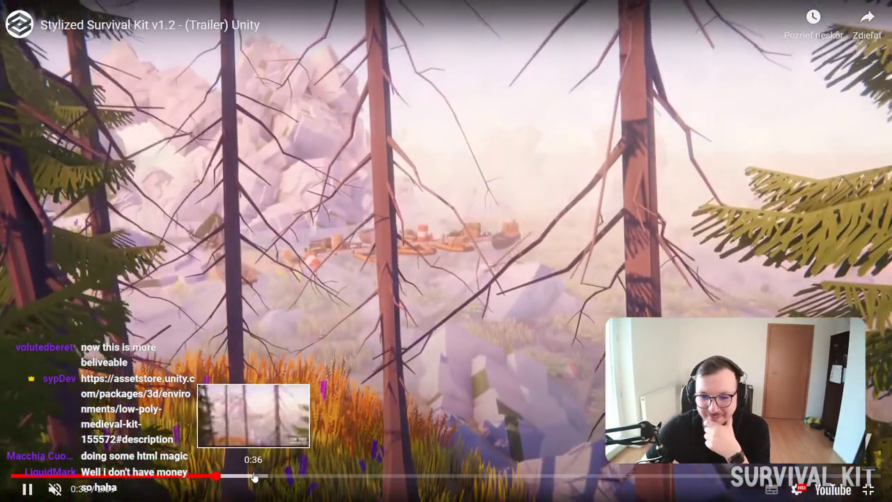
click(272, 477)
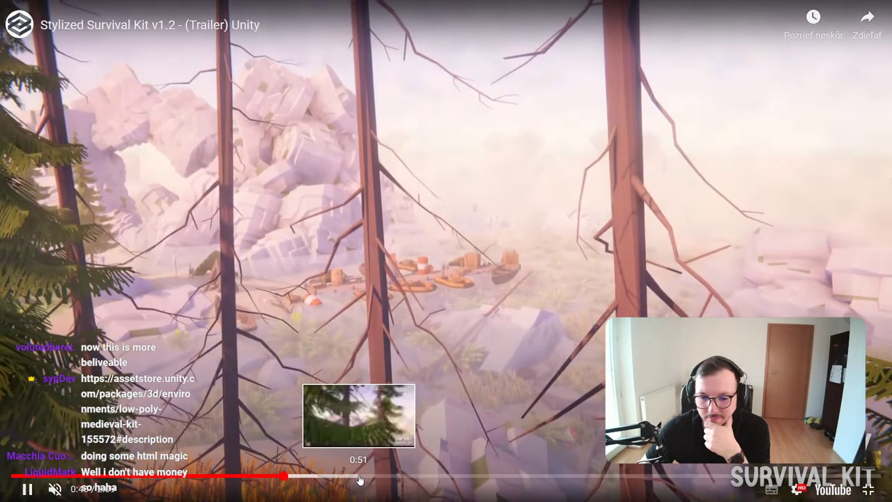
click(358, 477)
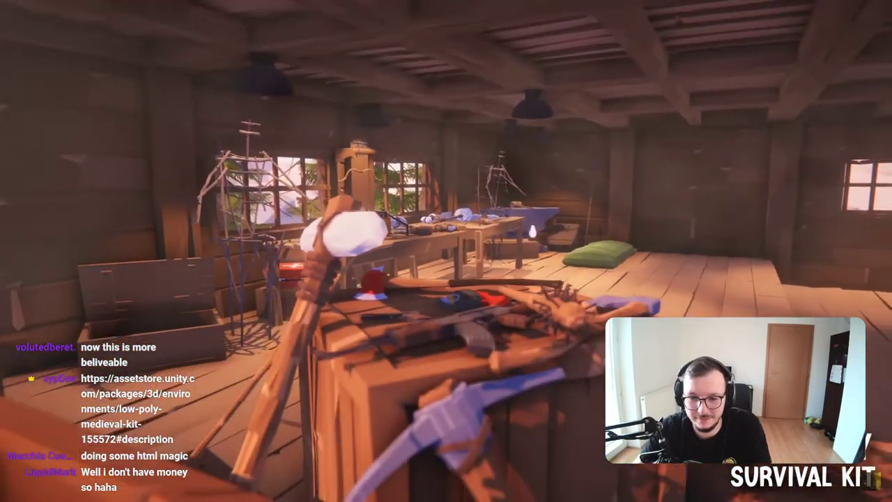
click(525, 298)
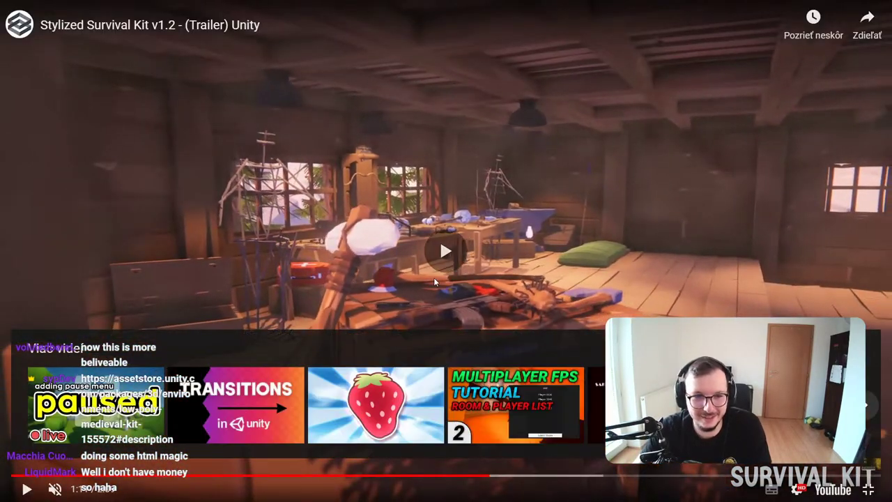
key(Escape)
scroll(360, 197, down, 3)
Step: View the Survival Kit gallery images of LOD trees, the Jeep, the Log Sled and the AKM
scroll(414, 249, up, 2)
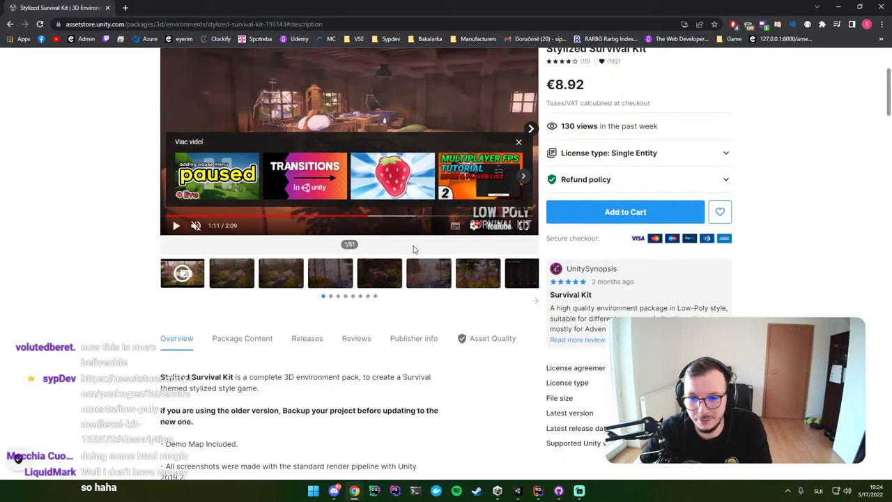
click(536, 327)
click(184, 305)
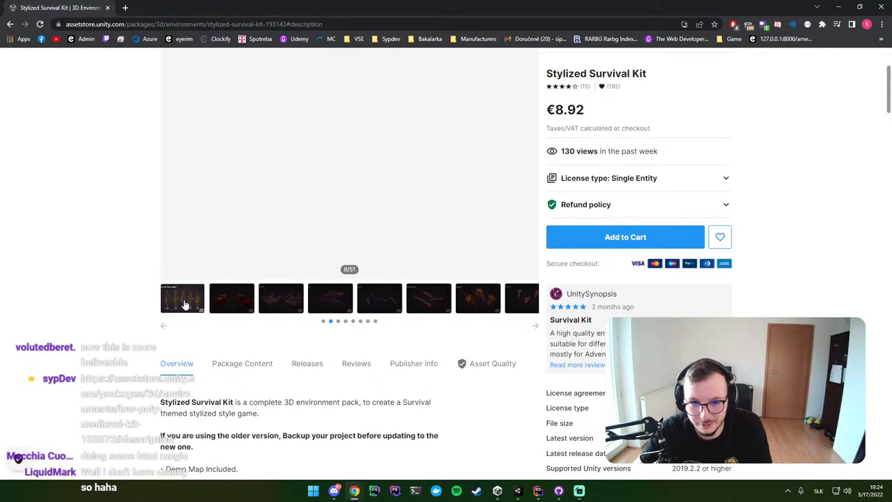
scroll(187, 307, up, 2)
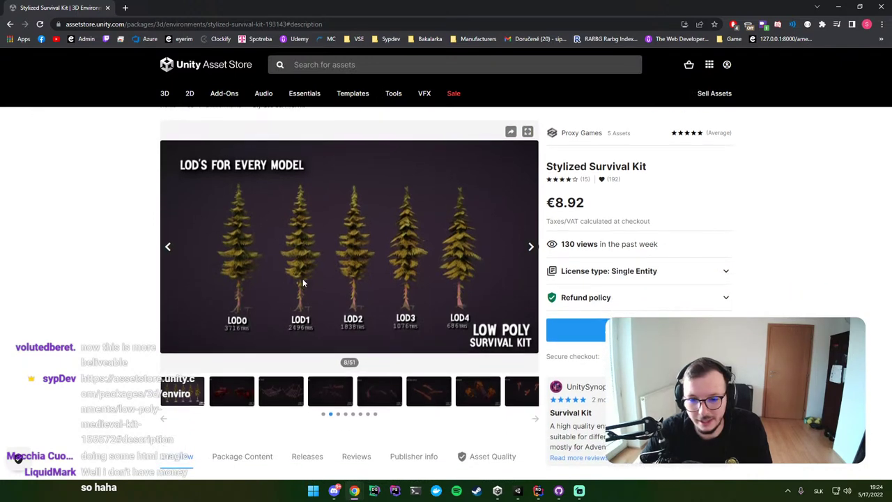
click(246, 380)
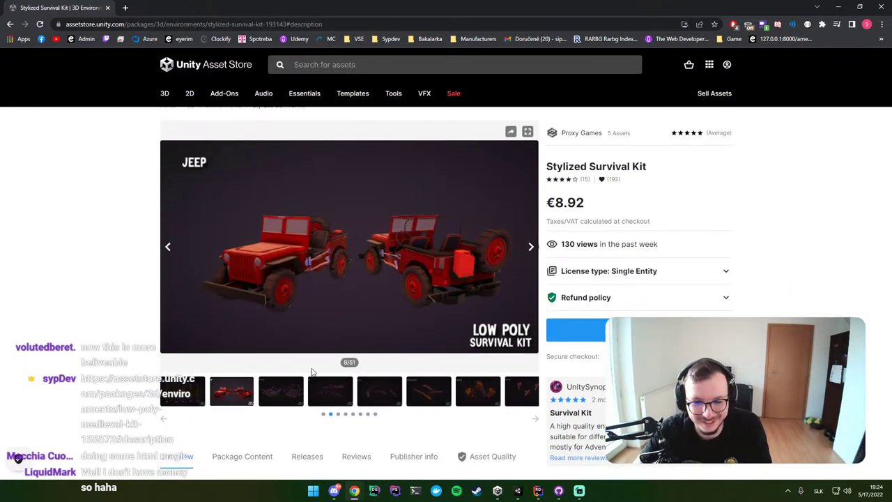
click(299, 397)
click(335, 398)
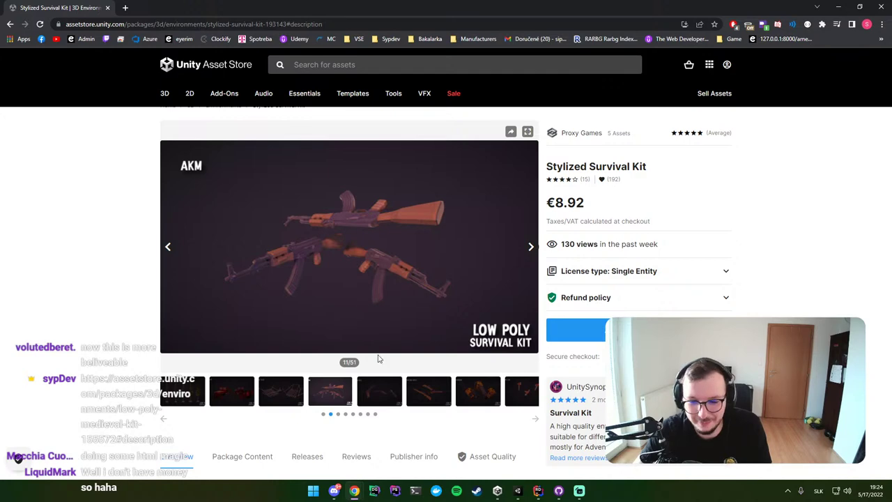
Step: View the M1911, Hunting Rifle and Fire Axe images, then return to the Proxy Games page
click(378, 394)
click(433, 399)
click(478, 392)
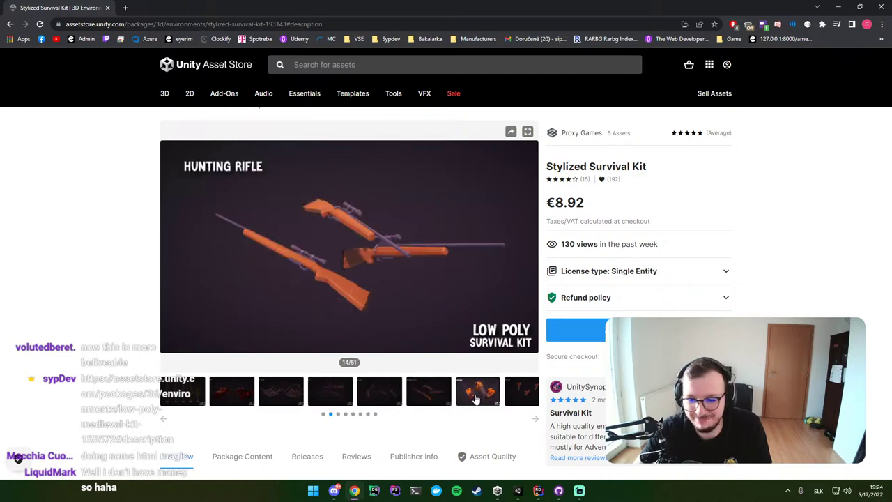
click(520, 391)
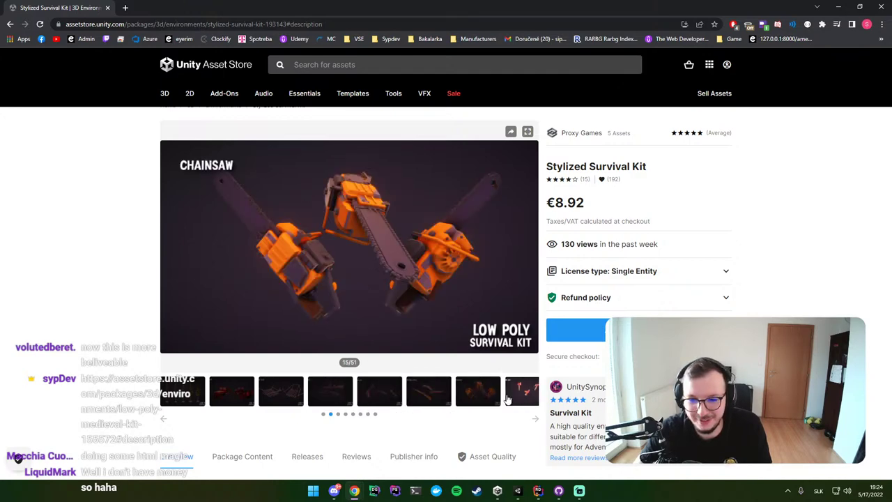
click(11, 25)
scroll(485, 232, up, 4)
scroll(486, 232, up, 2)
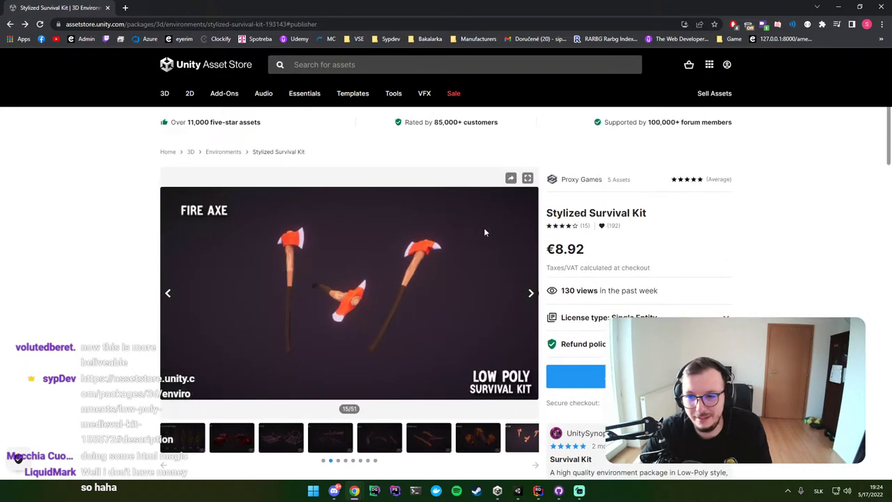
click(581, 181)
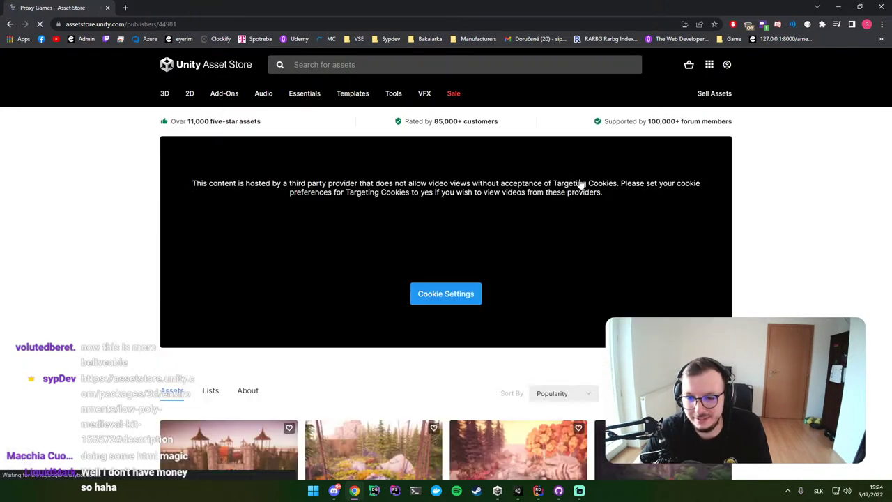
Step: Open the Stylized Nature Kit page, view a gallery image, and go back to the publisher page
scroll(406, 253, down, 2)
scroll(406, 254, down, 2)
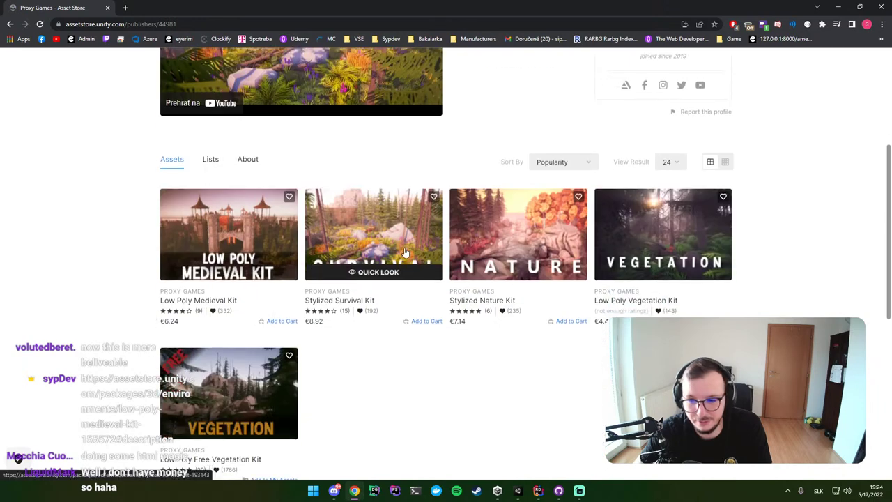
click(479, 237)
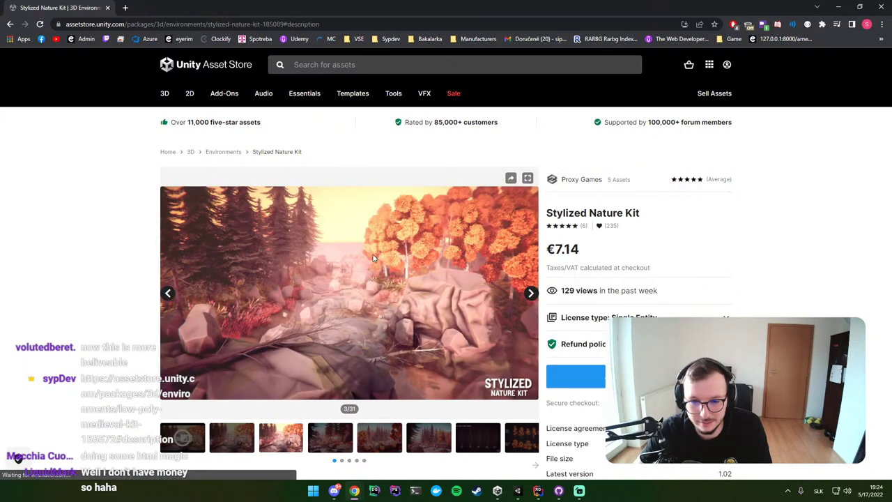
click(380, 444)
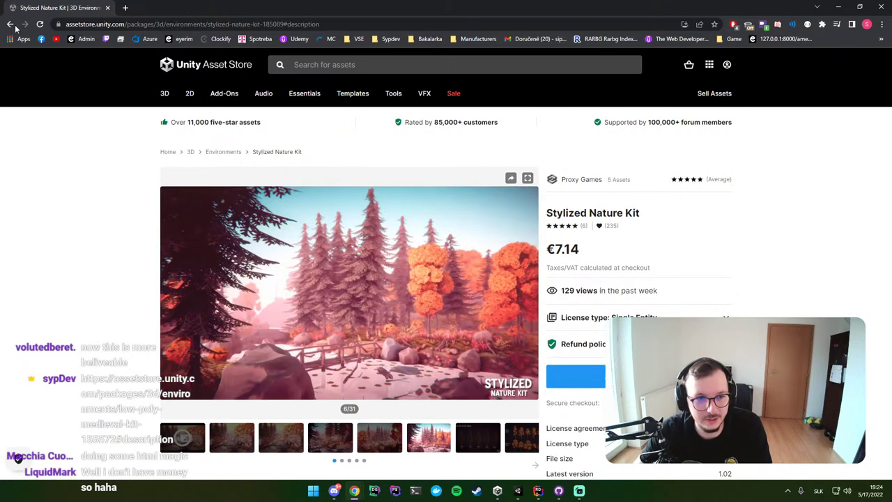
click(13, 25)
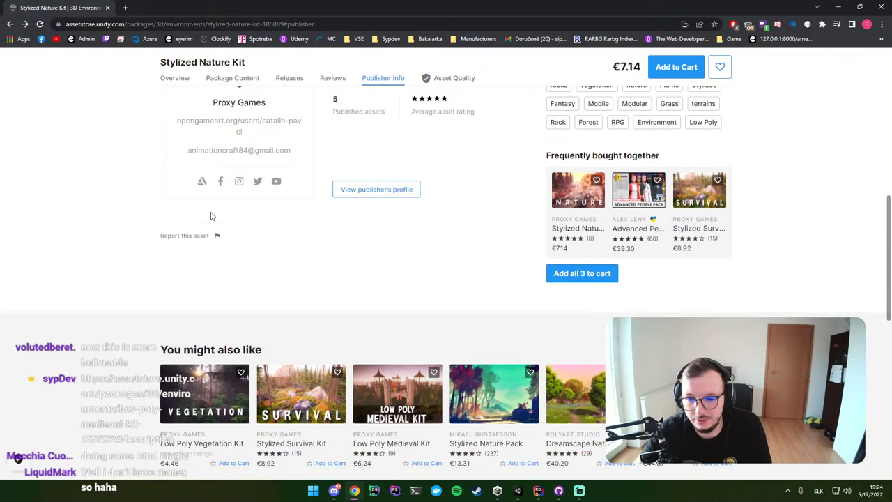
scroll(209, 279, up, 10)
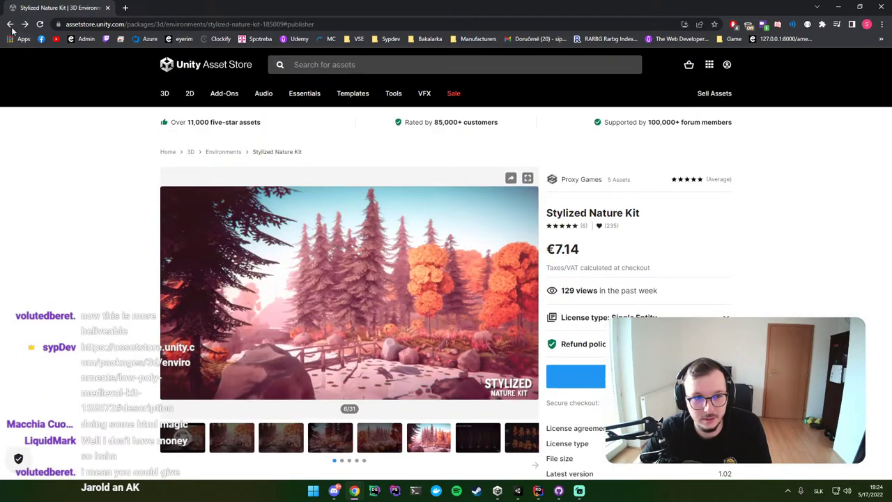
click(11, 26)
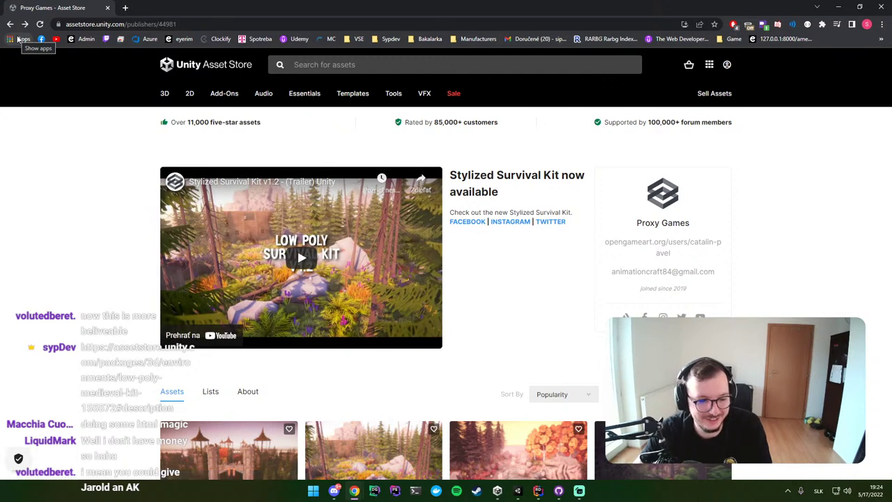
Step: Find the Low Poly Vegetation Kit (€4.46) in the publisher's asset list and open its page
scroll(130, 223, down, 5)
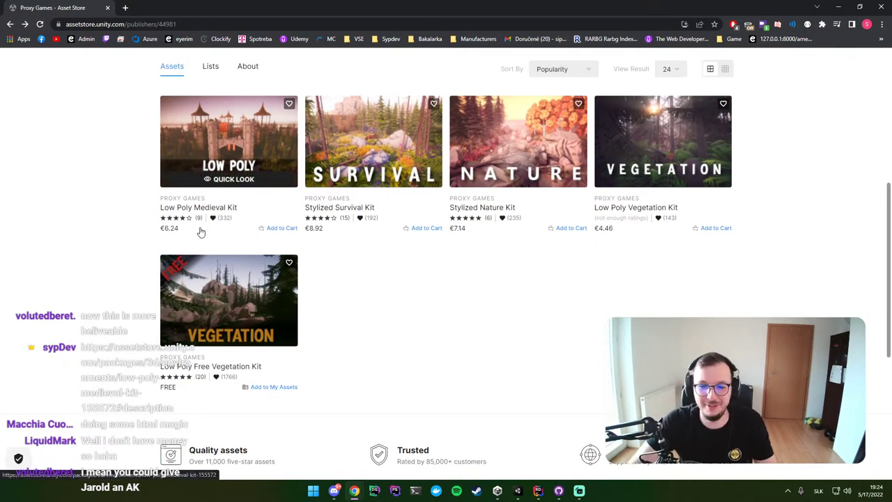
scroll(464, 243, up, 5)
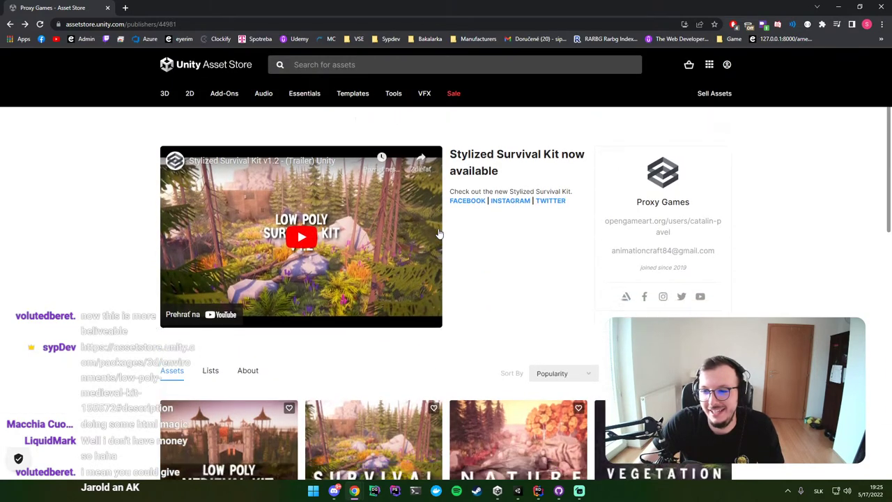
scroll(446, 237, down, 5)
scroll(439, 234, up, 3)
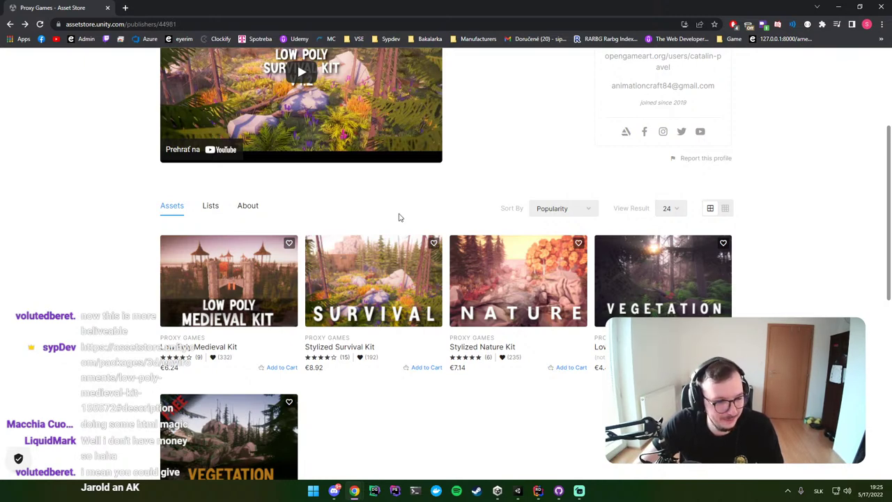
click(648, 307)
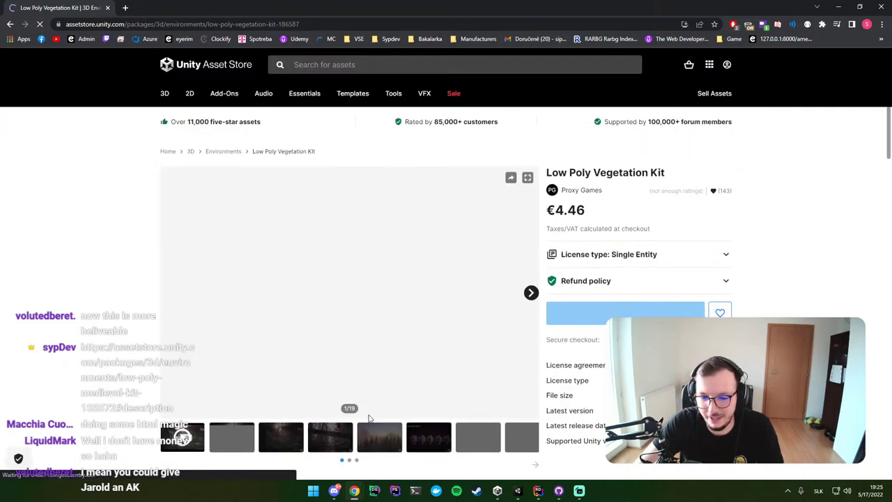
Step: Step the Vegetation Kit gallery through the forest, LOD, Small Rocks, Big Rocks, Trees and Plants pictures
click(336, 437)
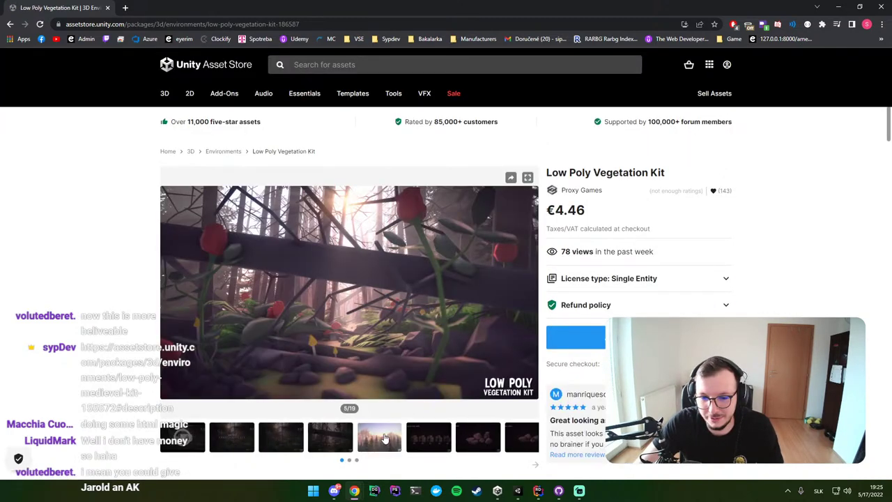
click(385, 440)
click(436, 439)
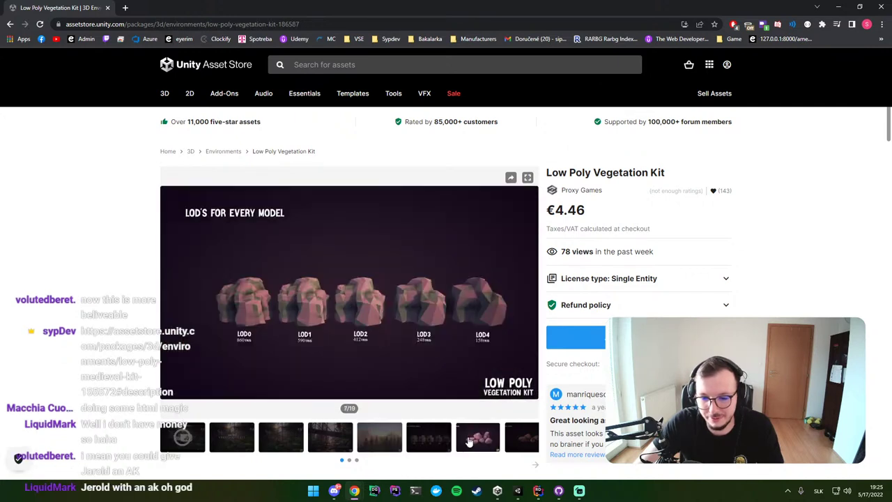
click(506, 439)
click(488, 439)
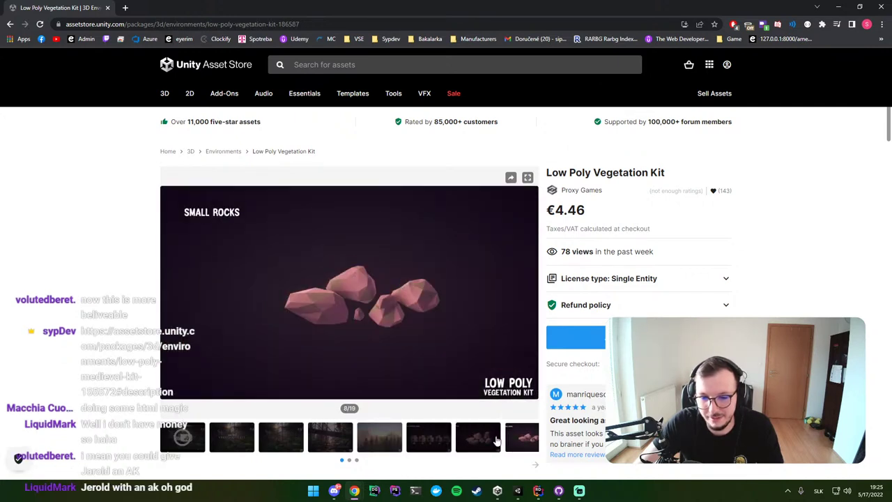
click(349, 461)
click(236, 440)
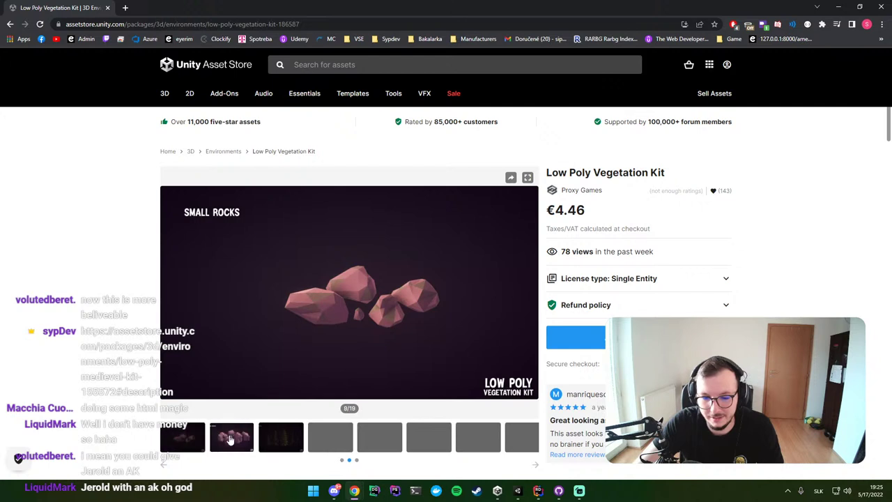
click(273, 439)
click(329, 437)
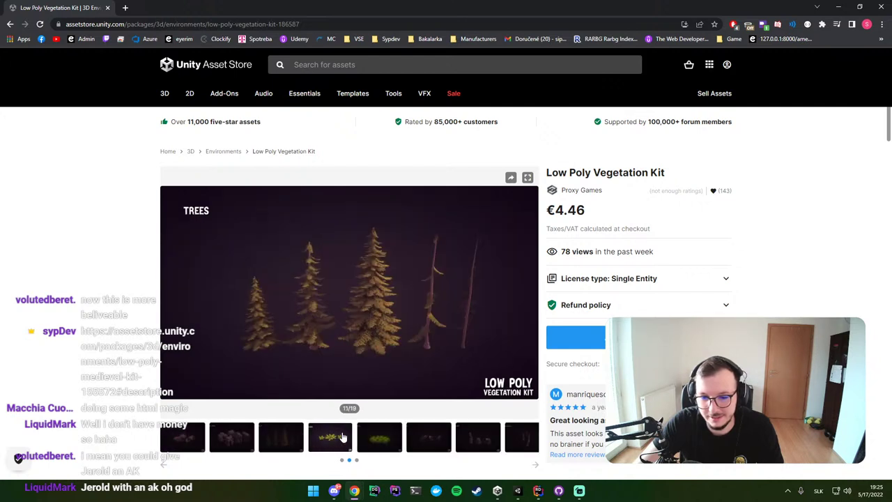
Step: Continue through Grass, Log, Branches, Flowers and Water to the final Mountain picture, 19/19
click(385, 435)
click(429, 438)
click(479, 439)
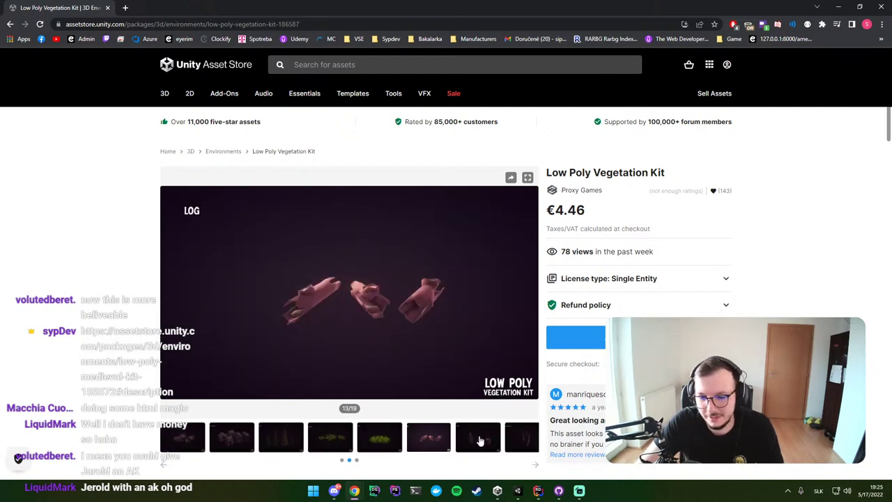
click(522, 439)
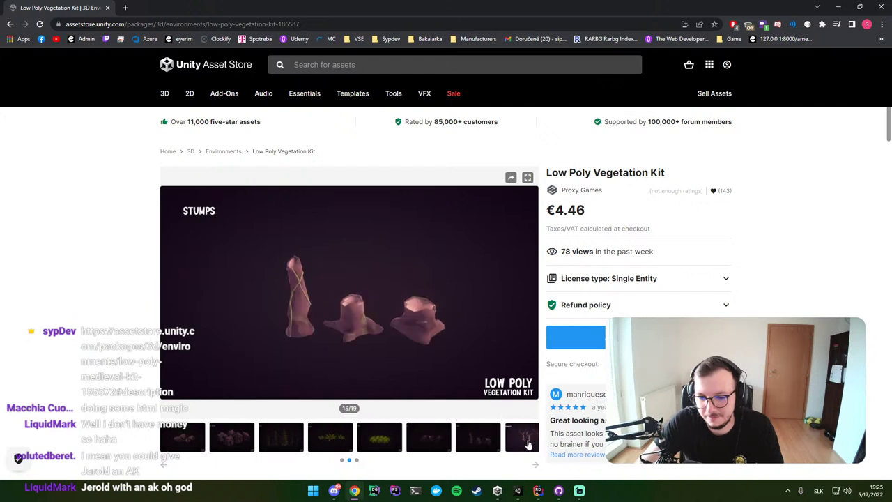
click(357, 460)
click(281, 437)
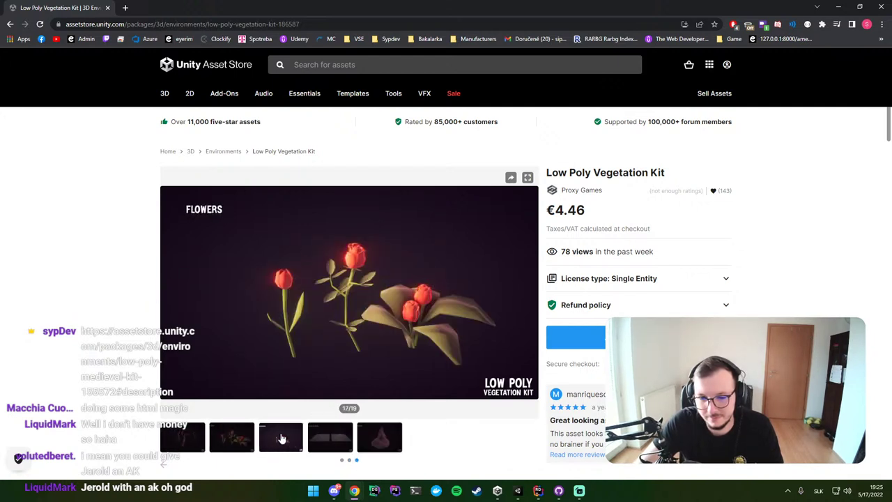
click(329, 437)
click(379, 438)
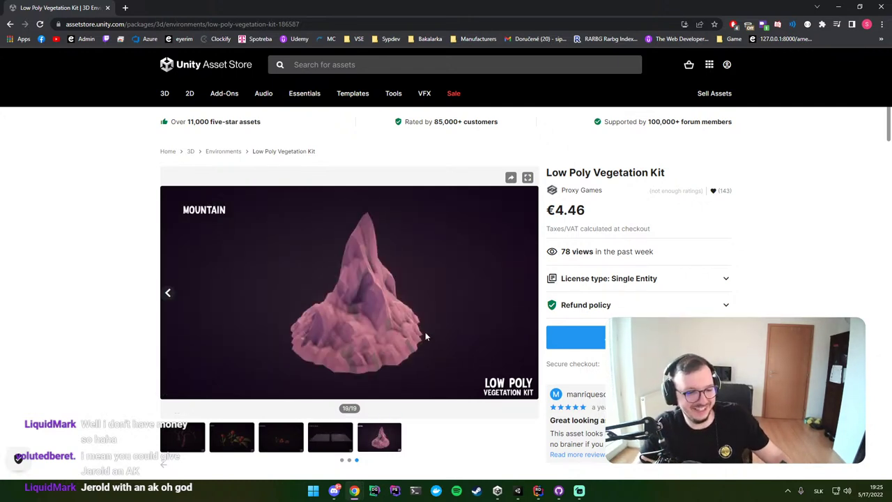
Step: Back in Unity, delete the Pirate Ship with Cannons from the Playground scene
key(alt+Tab)
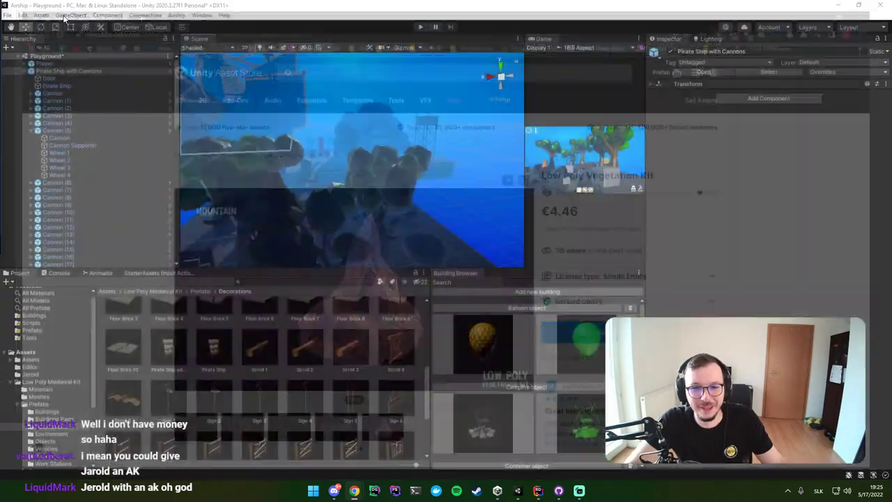
mouse_move(218, 125)
right_down()
mouse_move(246, 147)
mouse_move(183, 146)
right_up()
click(76, 78)
click(77, 72)
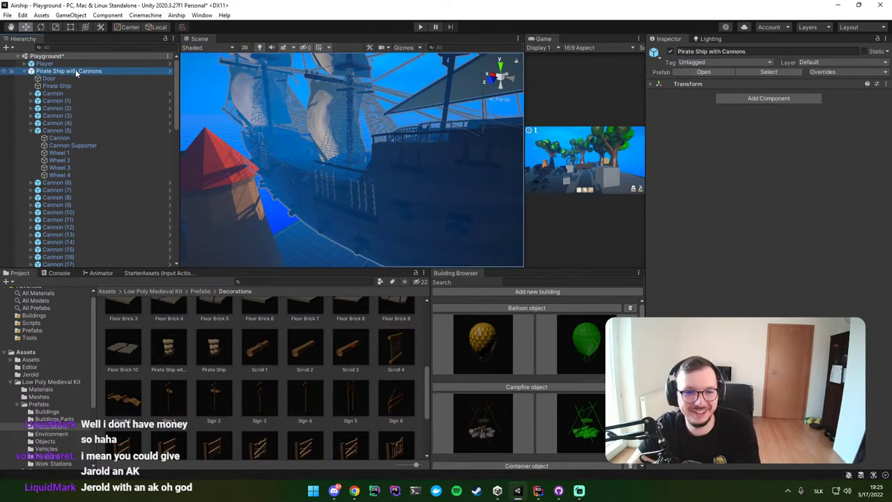
click(27, 72)
key(Delete)
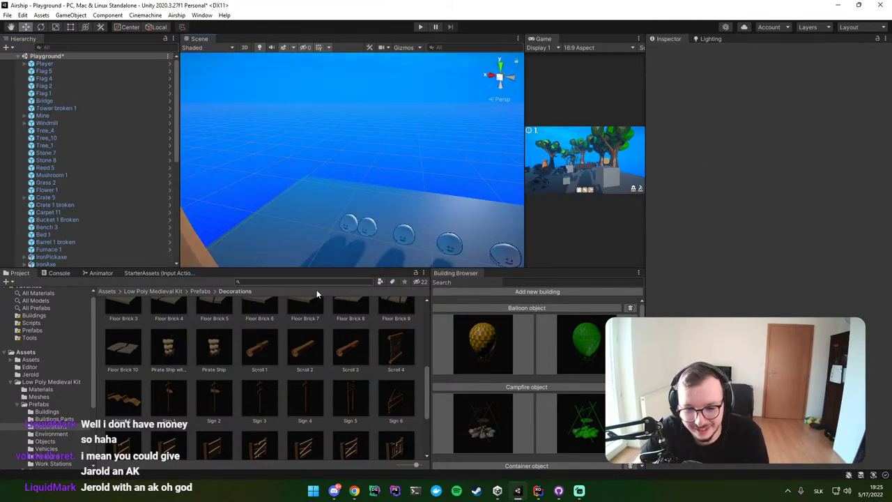
Step: Place a Type 1 Fence 1 next to the flags and duplicate it twice
scroll(317, 306, down, 2)
right_drag(336, 222, 394, 222)
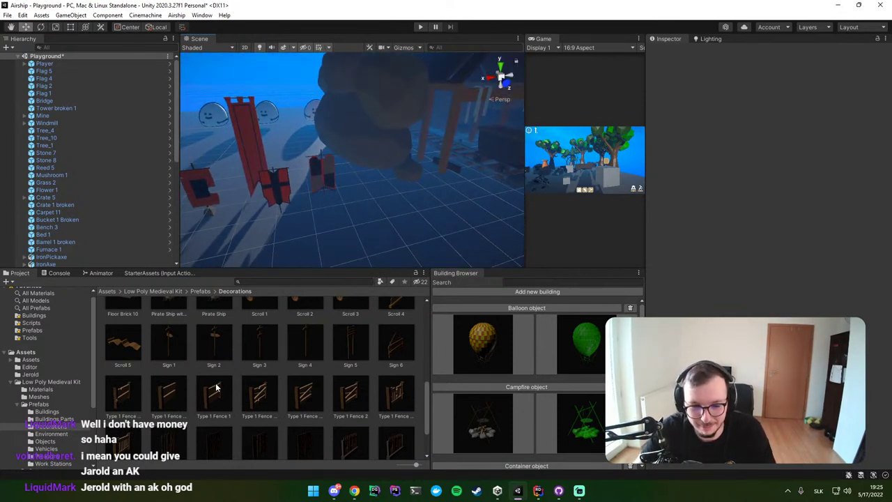
drag(213, 396, 353, 224)
right_drag(353, 225, 349, 188)
key(ctrl+d)
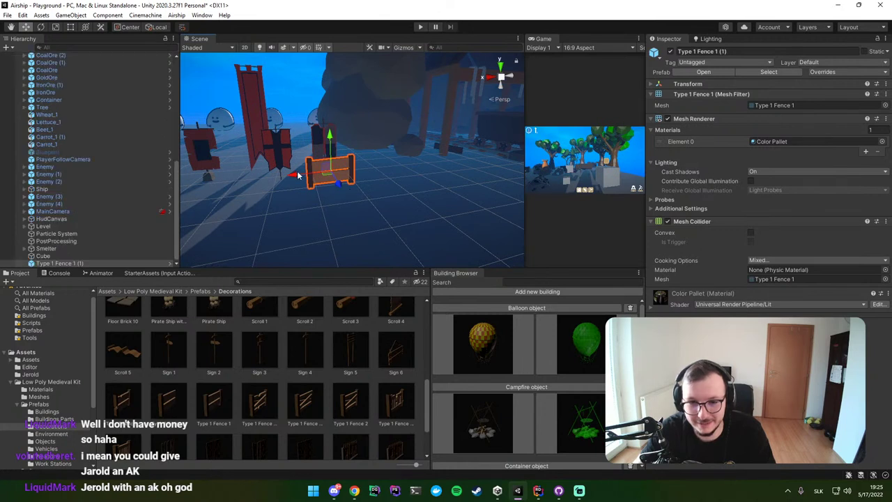
key(ctrl+d)
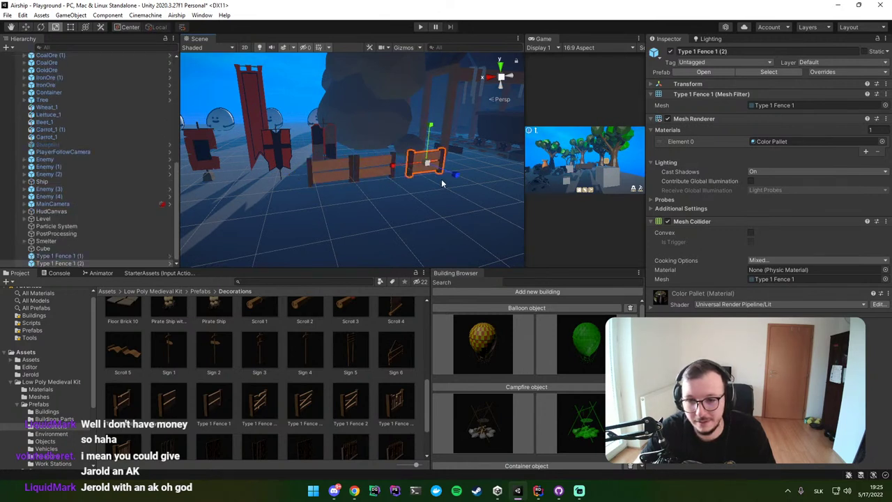
Step: Reposition the duplicated fences, then select and frame the broken Type 2 fence
key(e)
key(w)
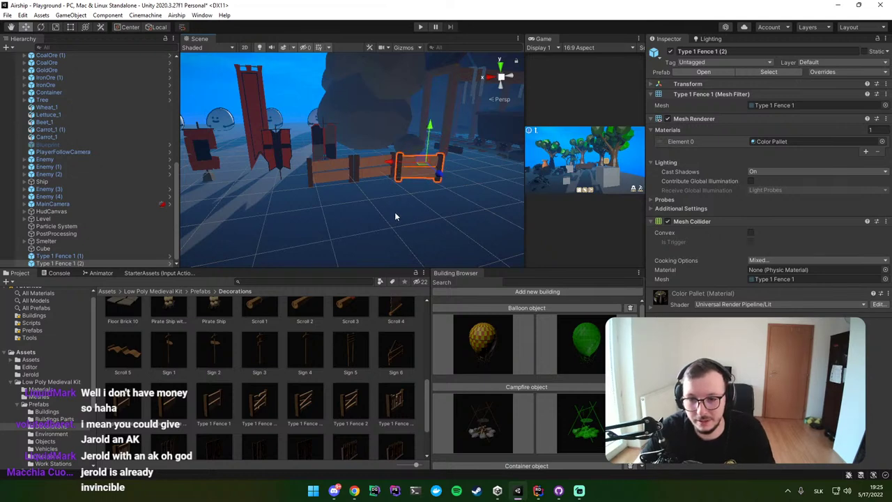
right_drag(394, 216, 390, 183)
scroll(317, 401, down, 2)
mouse_move(327, 251)
right_down()
mouse_move(322, 261)
mouse_move(402, 235)
right_up()
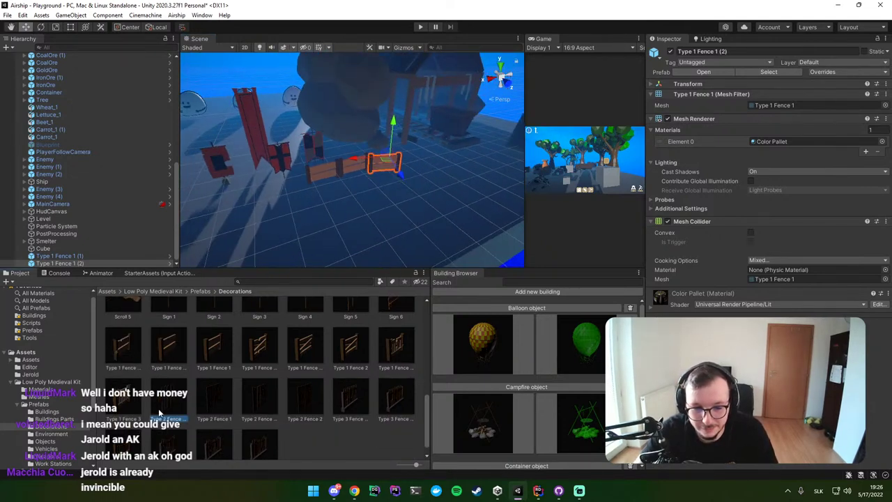
click(402, 235)
key(f)
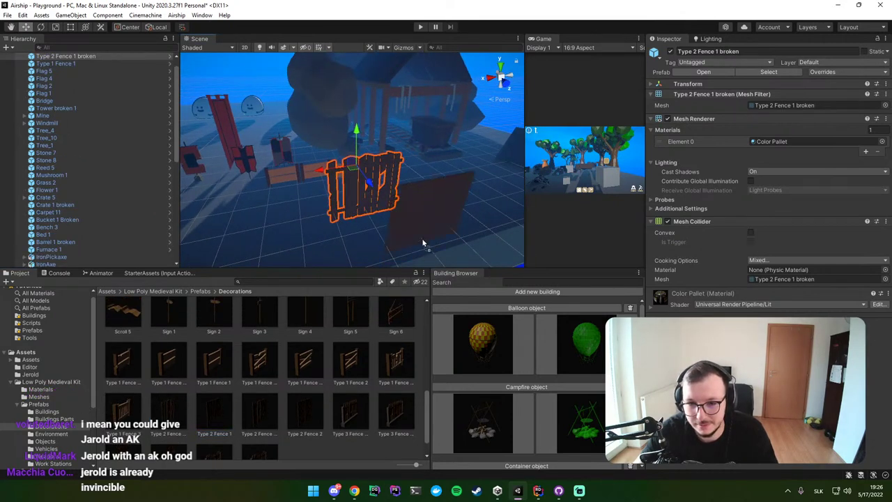
Step: Add a Type 2 Fence 1 and a Type 2 Fence 2 broken beside the fence row
drag(235, 400, 434, 217)
key(f)
mouse_move(390, 203)
right_down()
mouse_move(401, 187)
mouse_move(390, 209)
right_up()
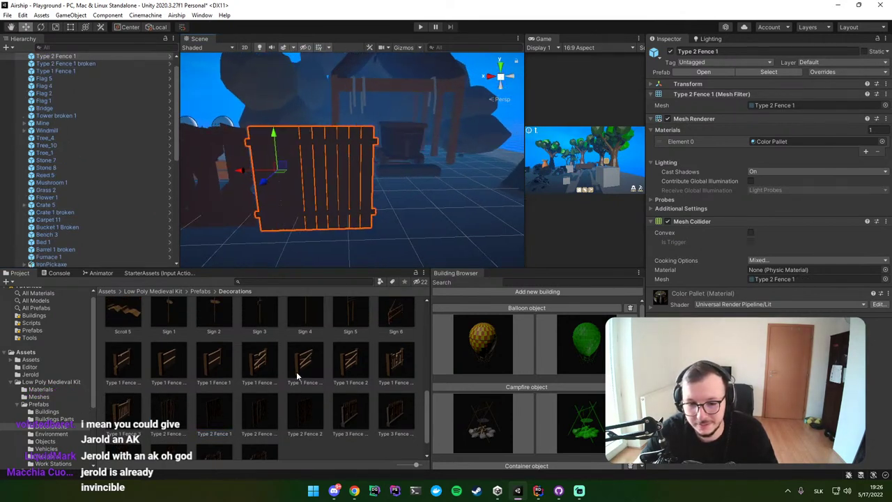
drag(259, 418, 411, 202)
right_drag(412, 202, 406, 251)
scroll(279, 370, down, 1)
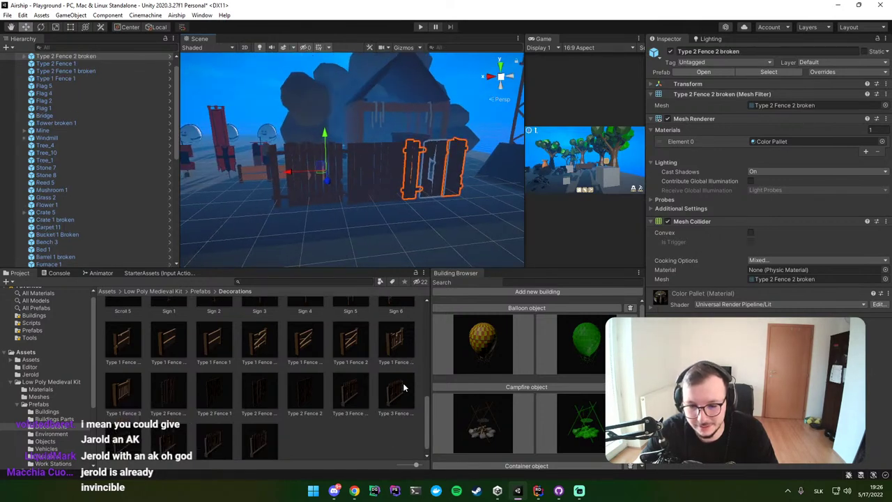
drag(395, 397, 333, 209)
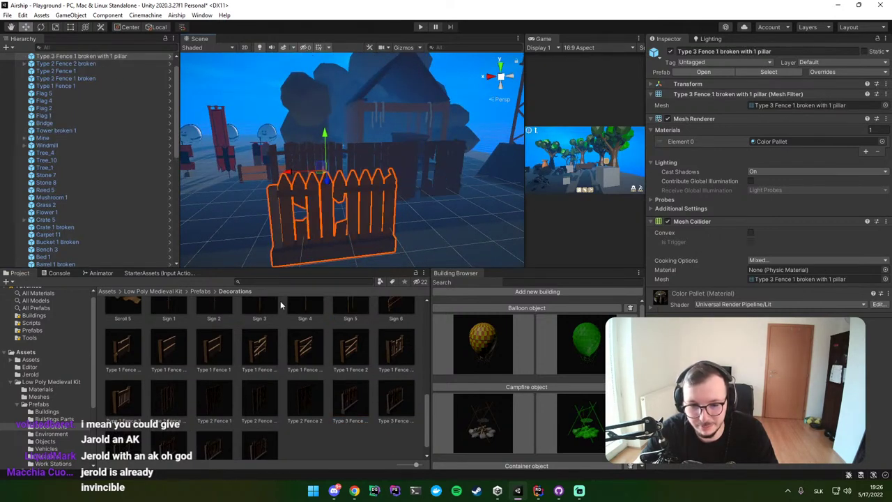
click(205, 292)
Step: Place a Castle Bridge 2 from Buildings Parts and duplicate it to extend the wall
double_click(169, 322)
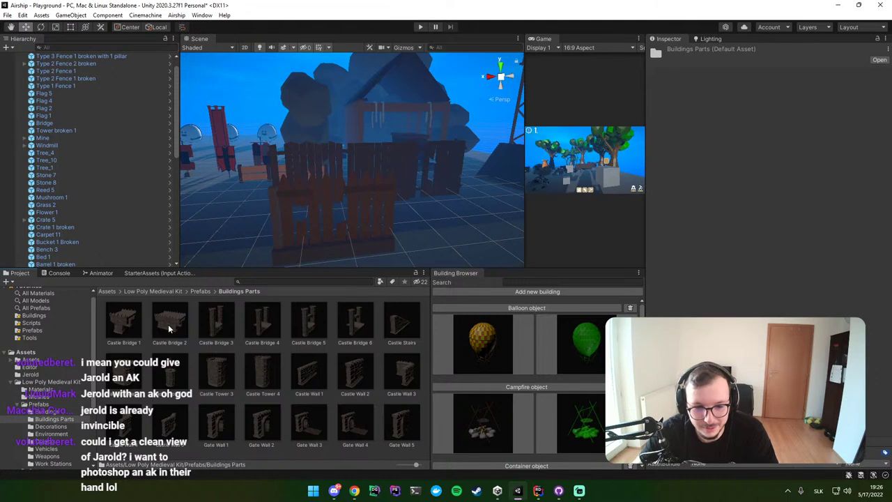
mouse_move(260, 226)
right_down()
mouse_move(282, 252)
mouse_move(162, 333)
right_up()
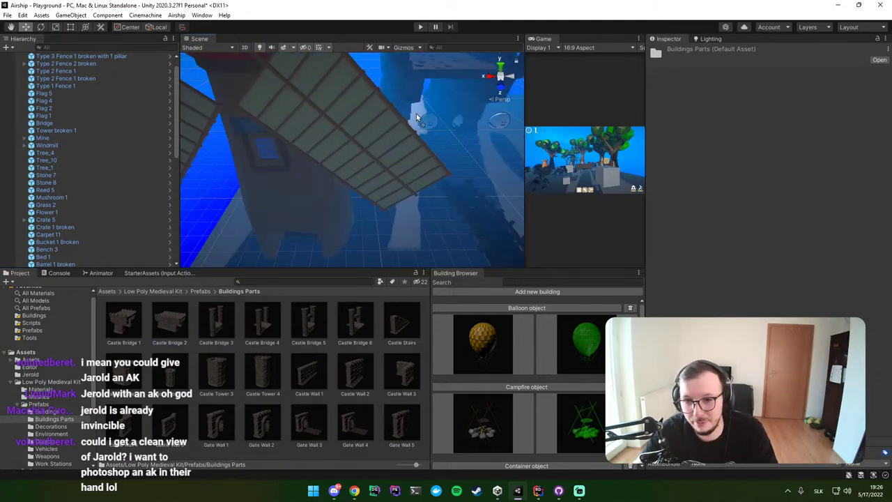
drag(292, 259, 418, 167)
key(f)
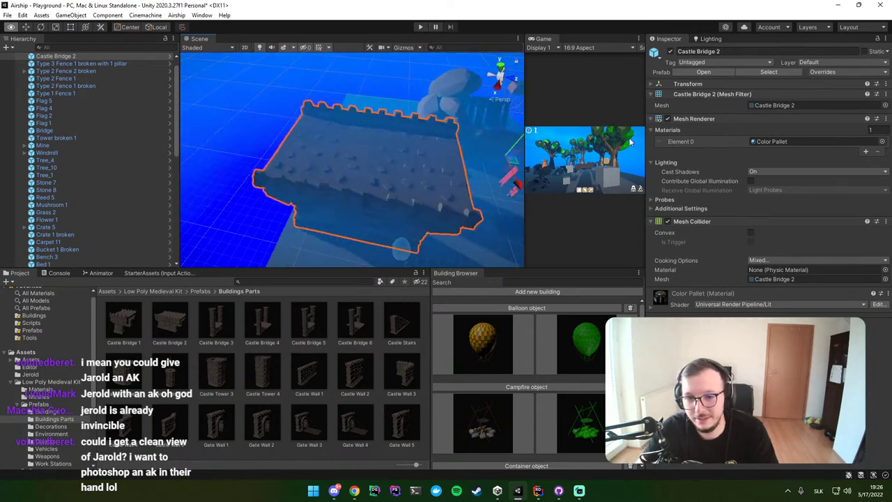
key(ctrl+d)
drag(515, 158, 414, 158)
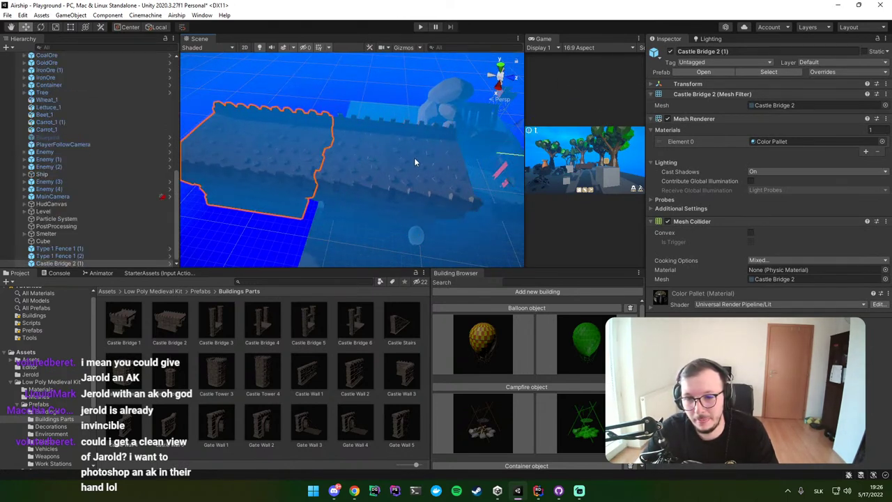
mouse_move(414, 157)
right_down()
mouse_move(389, 133)
mouse_move(279, 141)
mouse_move(340, 96)
mouse_move(253, 71)
right_up()
Step: Delete Castle Tower 4 and a castle wall piece from the scene
click(280, 141)
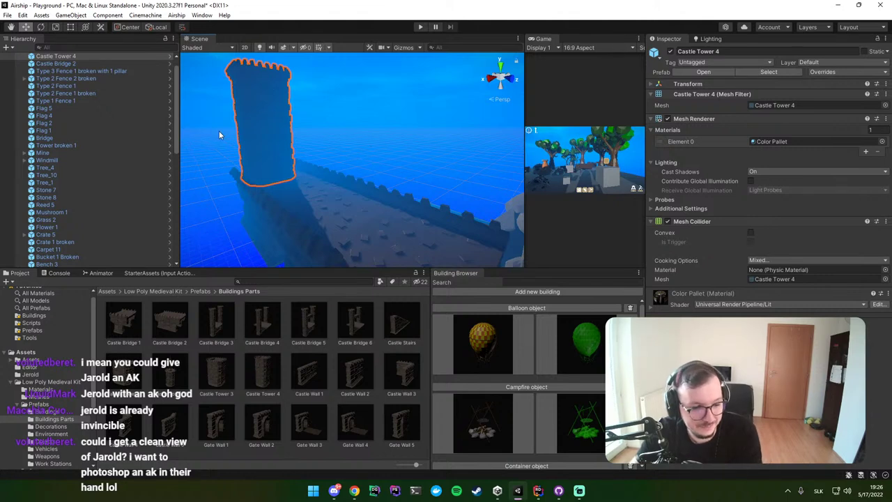
right_drag(219, 134, 221, 124)
key(Delete)
click(255, 190)
key(Delete)
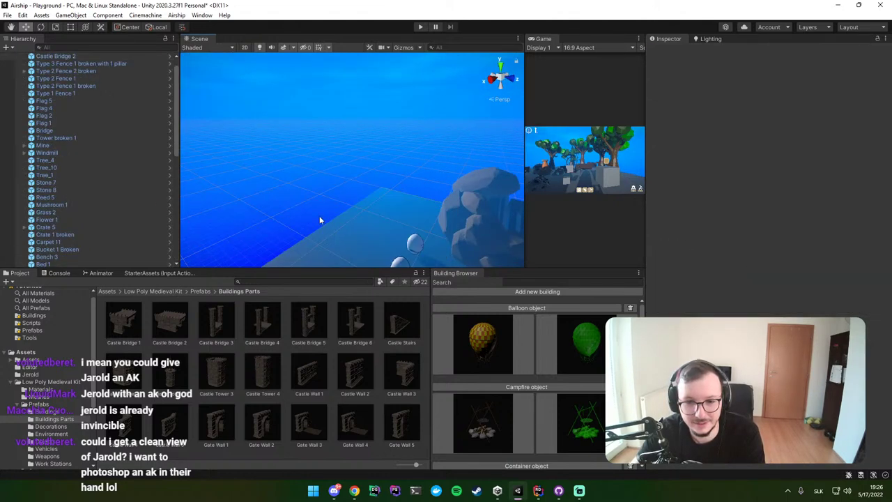
right_drag(320, 220, 391, 214)
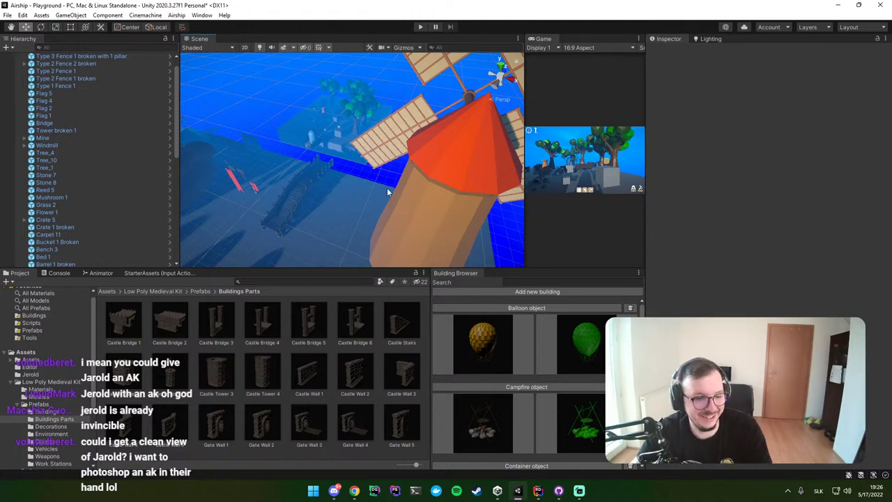
Step: Fly the Scene view to the blob characters and open the Jerold folder in the Project panel
mouse_move(341, 131)
right_down()
mouse_move(848, 25)
mouse_move(823, 22)
mouse_move(814, 499)
right_up()
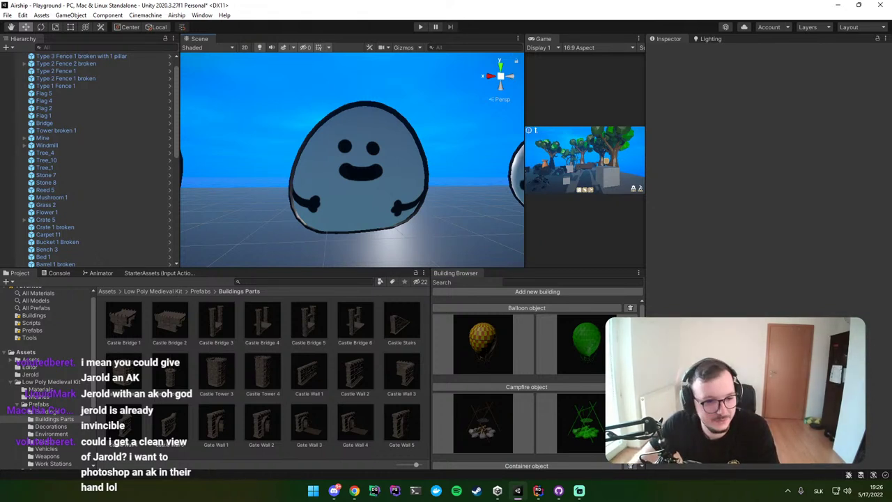
click(32, 375)
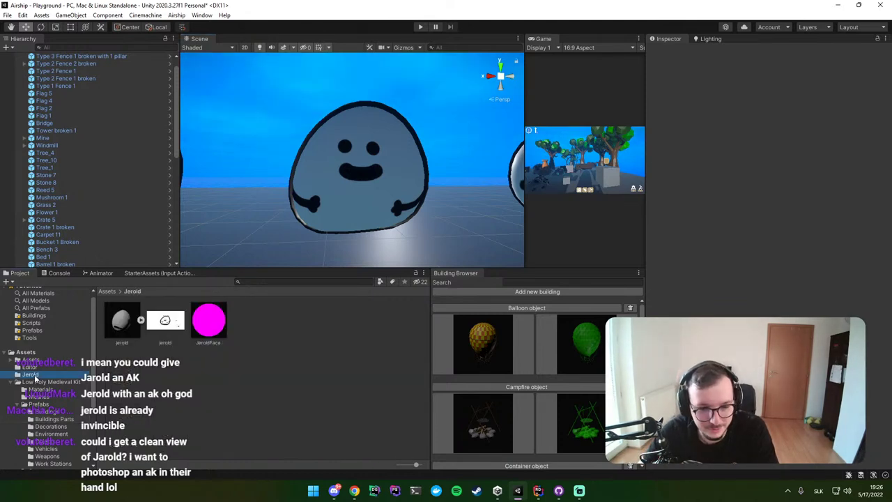
double_click(171, 326)
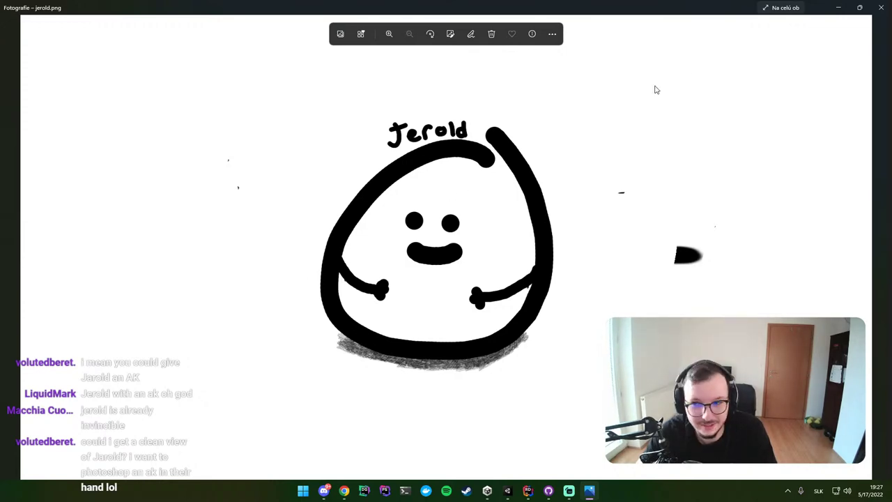
click(881, 7)
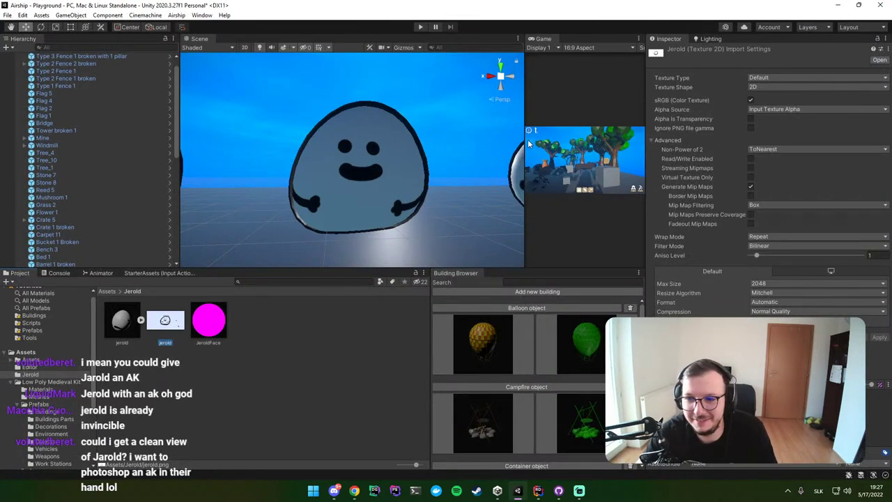
Step: Widen the Game view, enter play mode, and walk past the bed and trees to the loot crates
drag(527, 140, 353, 136)
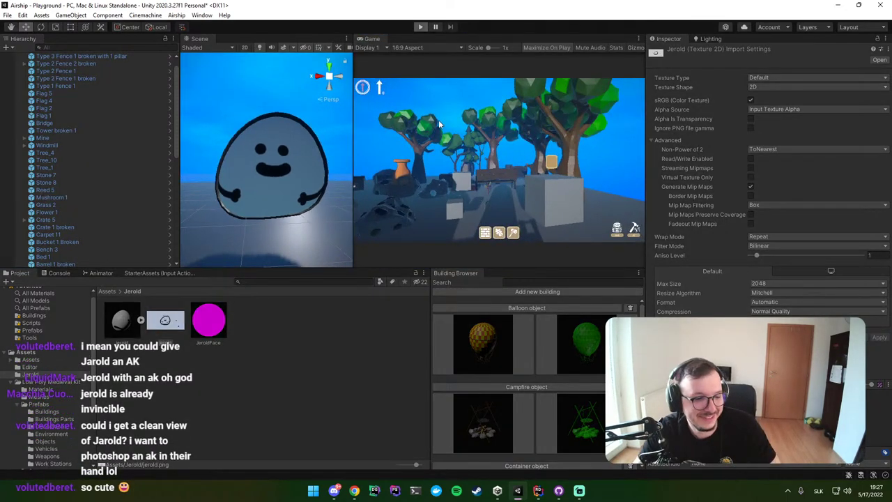
key(ctrl+p)
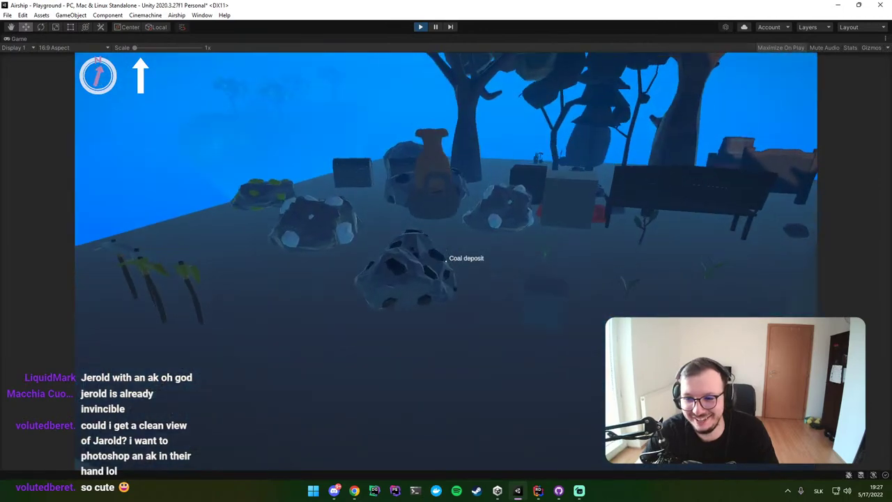
key(w)
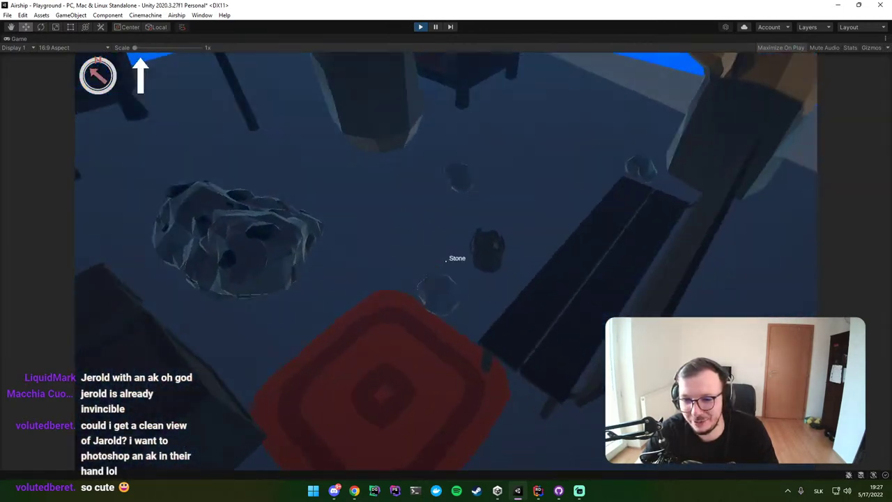
key(w)
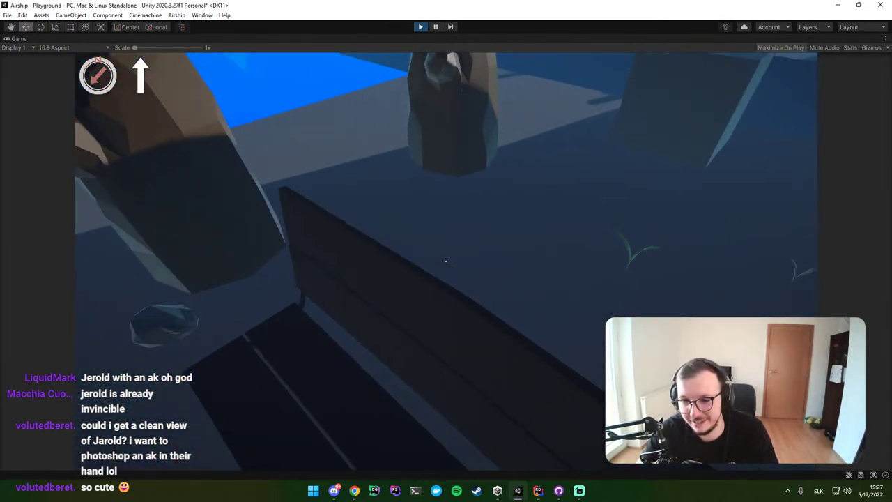
key(w)
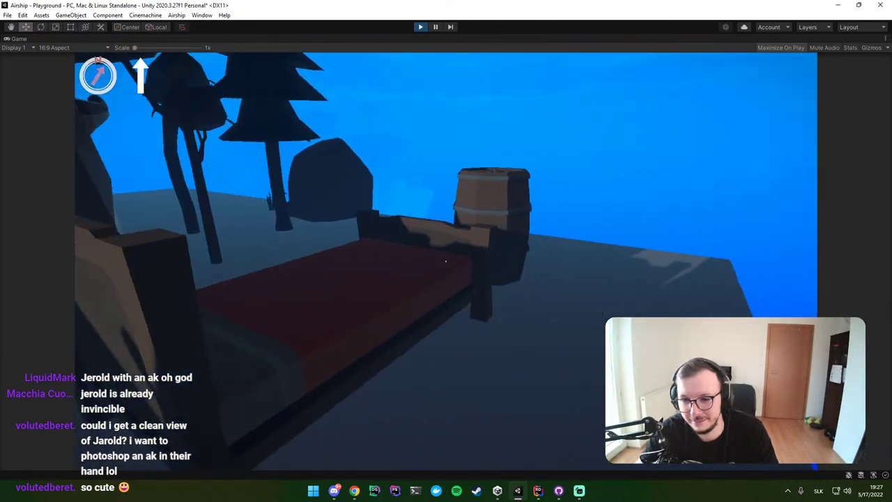
key(w)
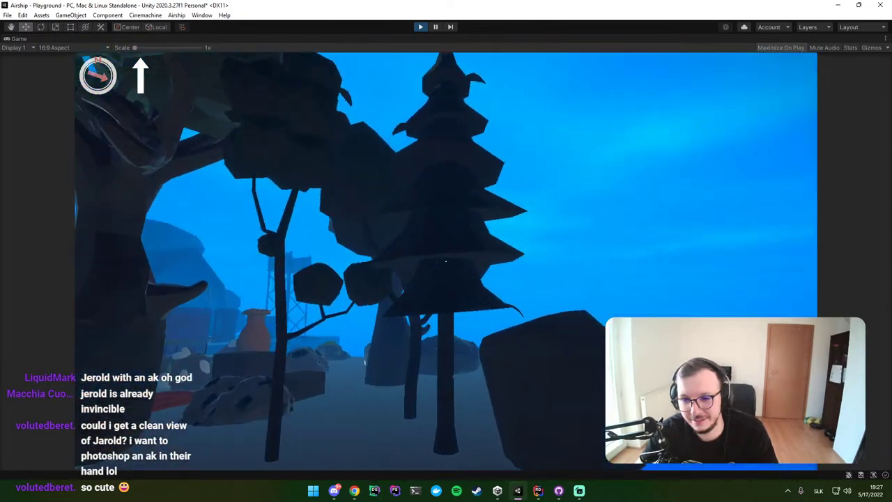
key(w)
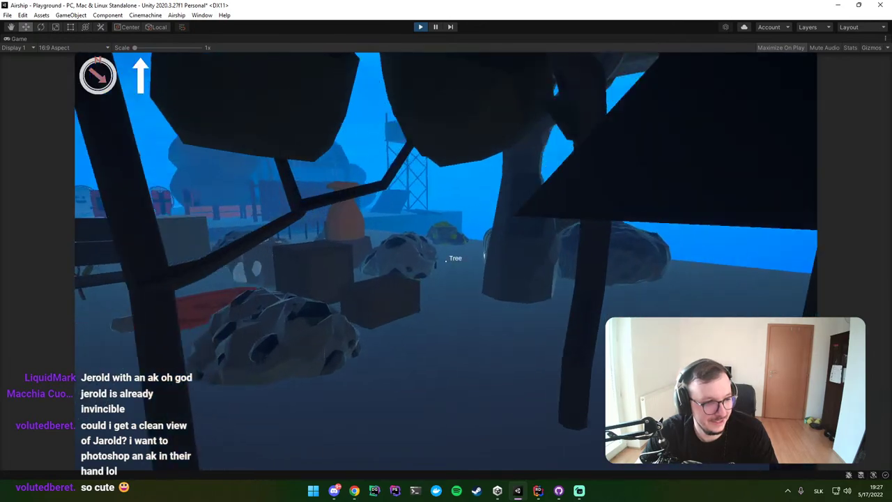
key(w)
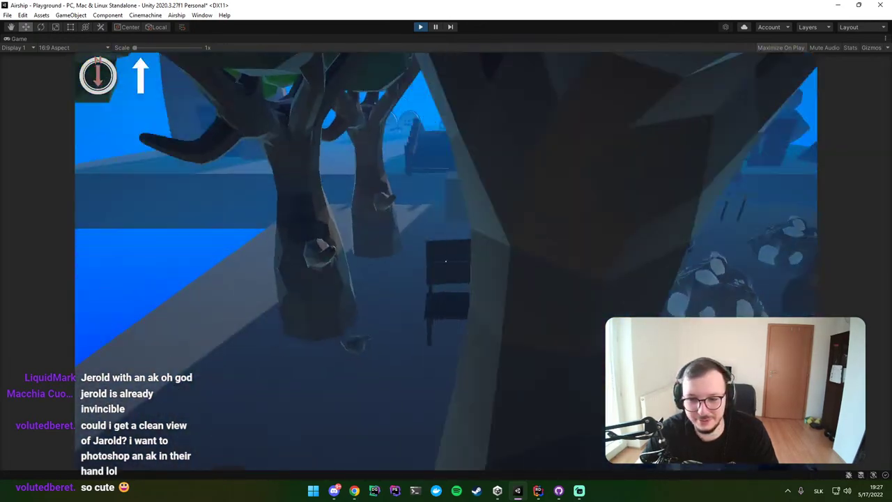
key(w)
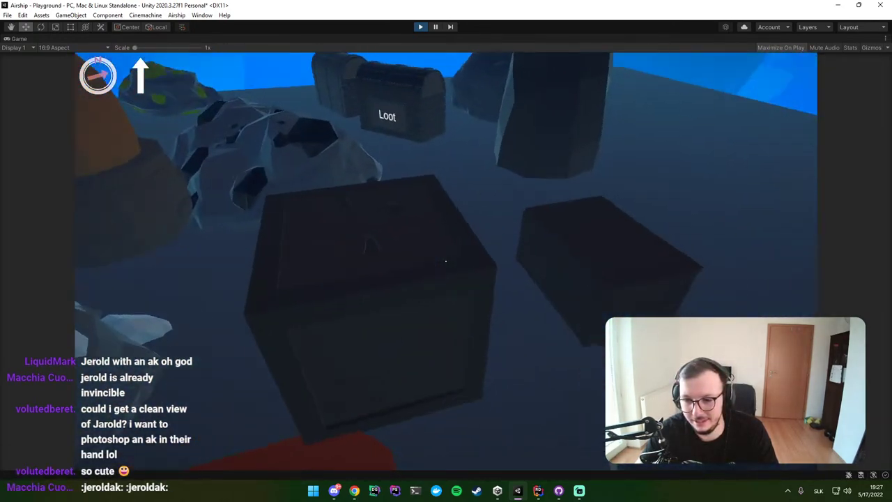
Step: Open and close the loot chest inventory, then walk across the wooden bridge toward the blobs
key(e)
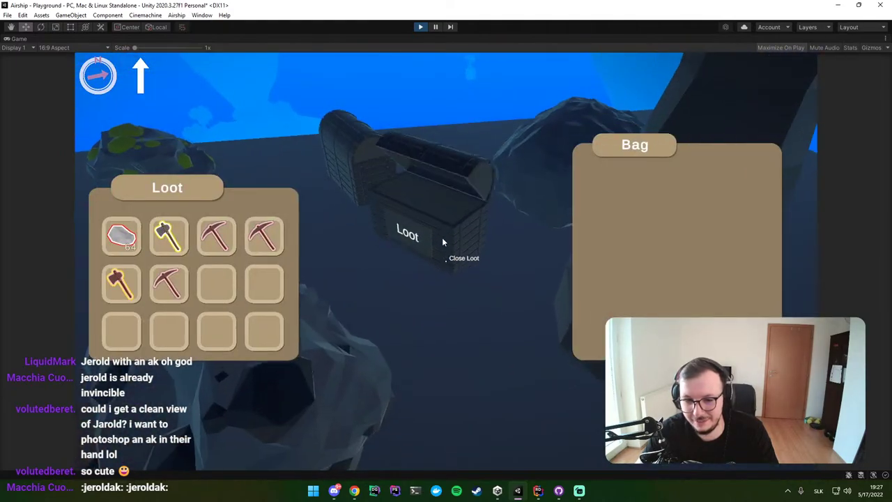
key(e)
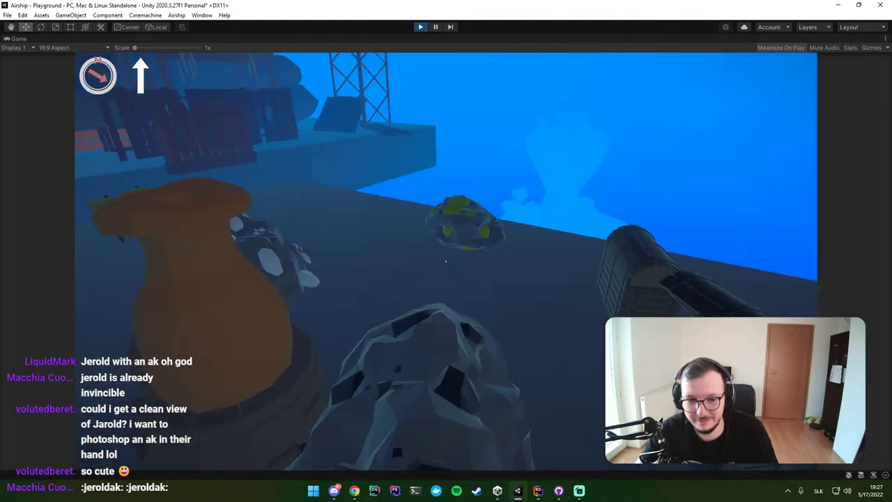
key(w)
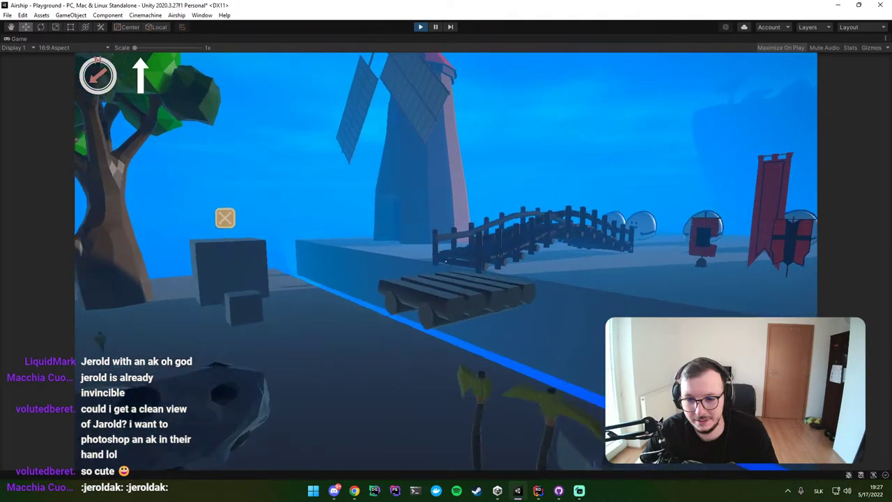
key(w)
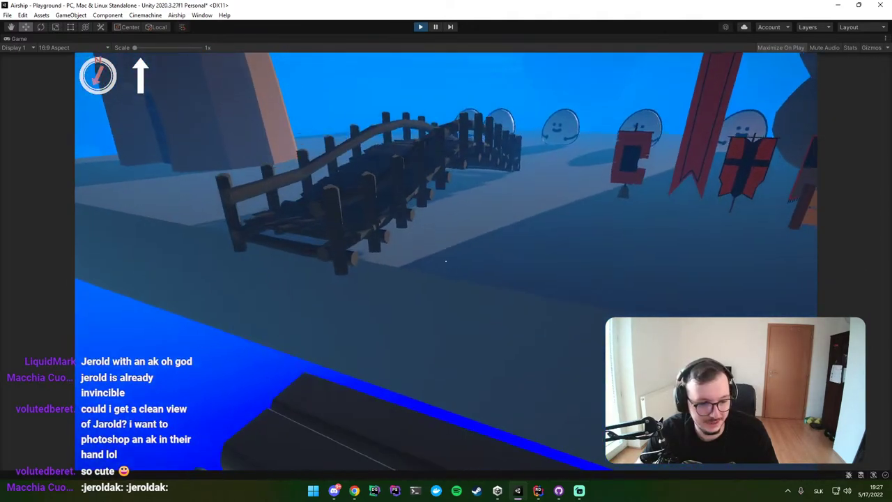
key(w)
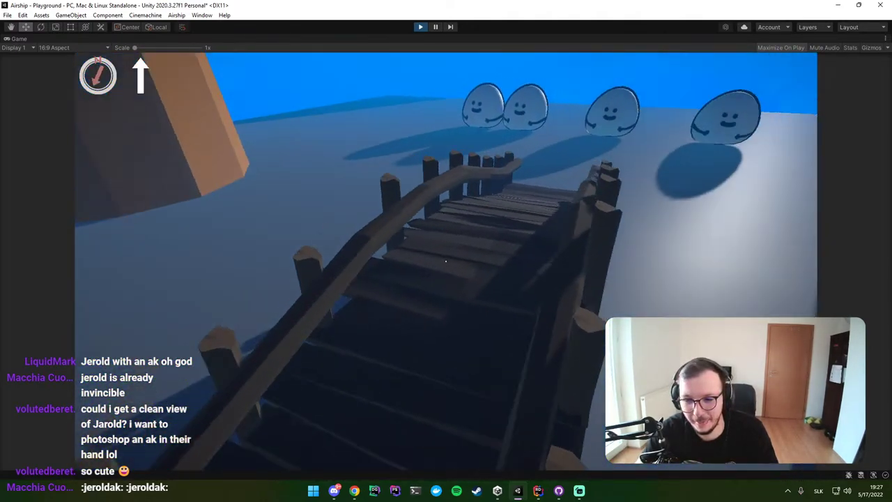
key(w)
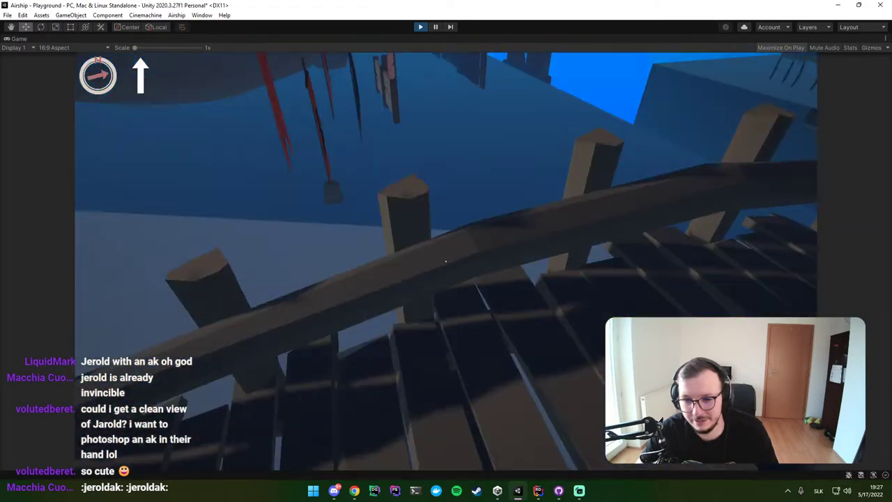
key(w)
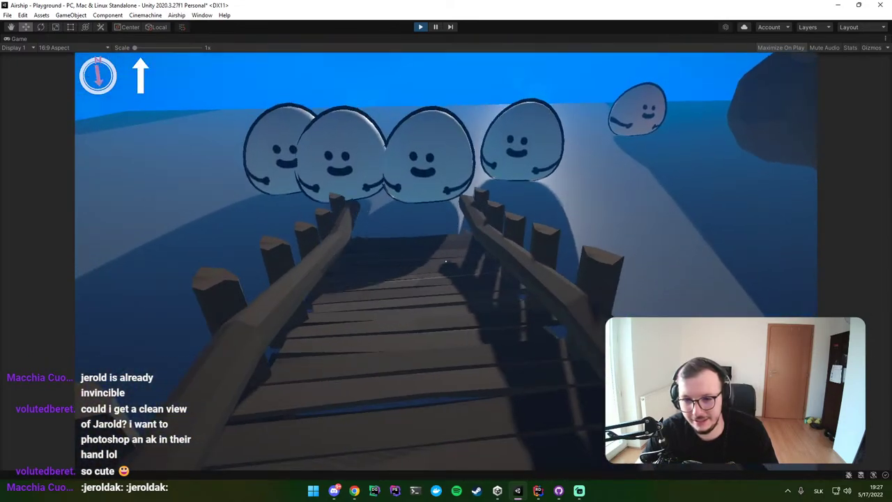
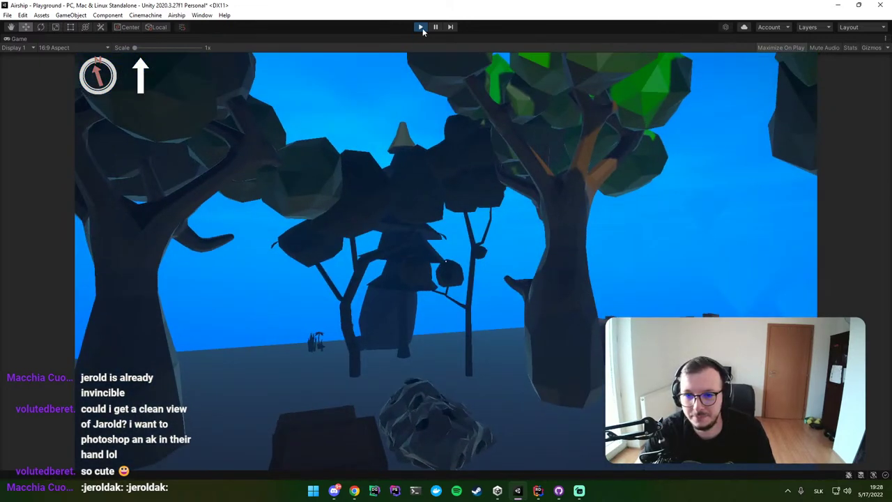
Step: Stop the play test, widen the Scene view against the Game view, and orbit around the level
click(421, 27)
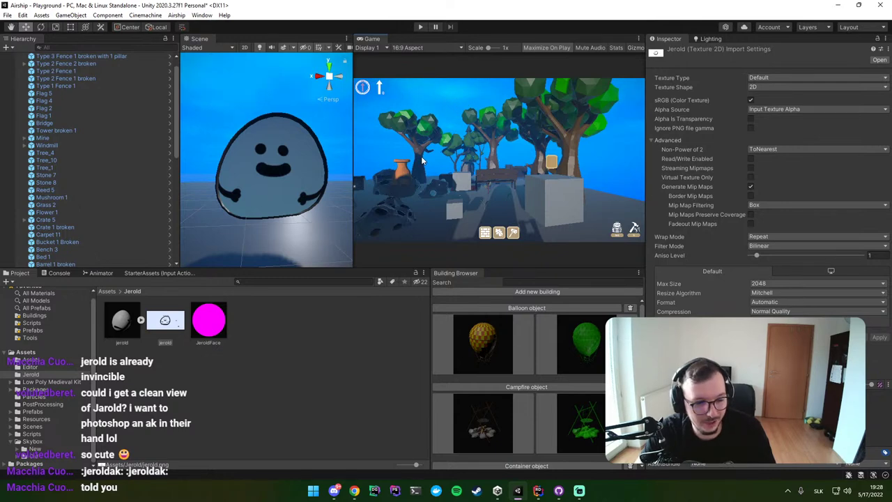
drag(356, 164, 375, 164)
right_drag(335, 195, 413, 239)
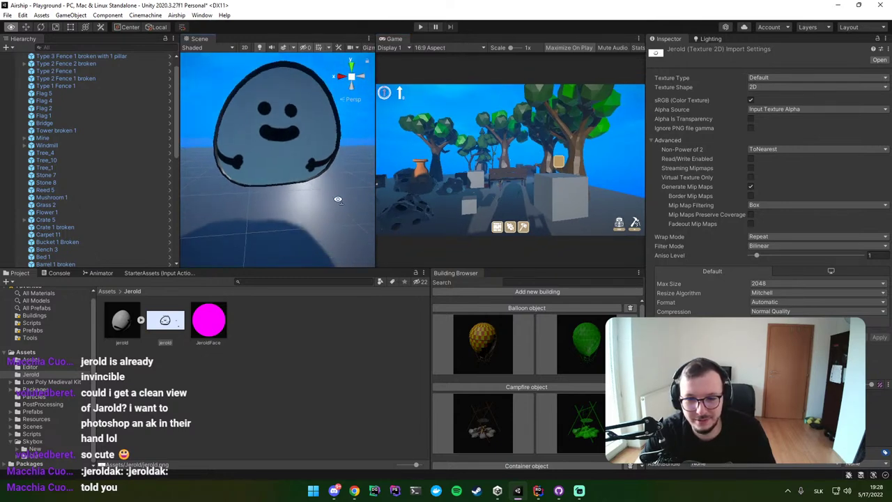
right_drag(334, 195, 344, 176)
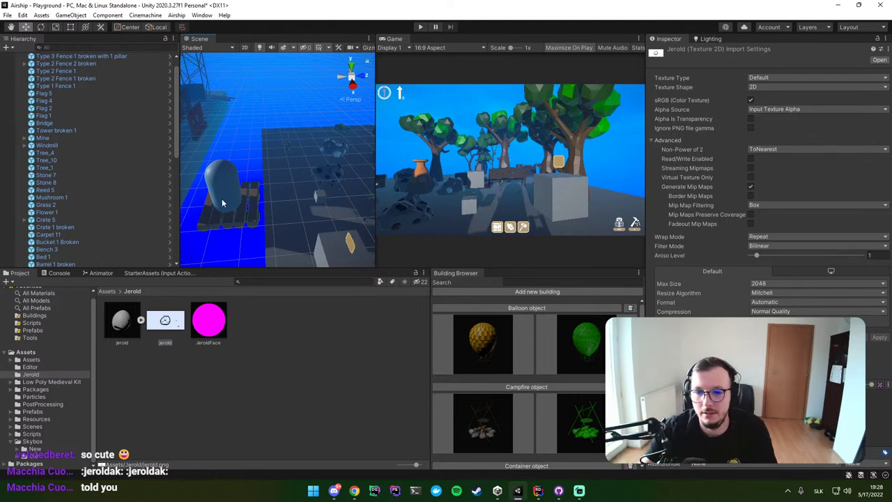
alt+drag(344, 176, 265, 187)
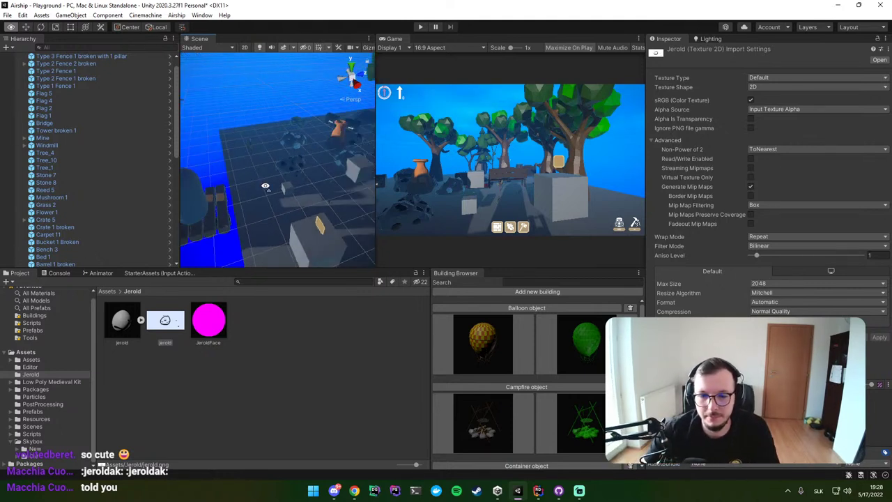
Step: Start a new building in the restored Building Object Creator and pick Bench 2 as its model
click(506, 294)
drag(150, 8, 170, 106)
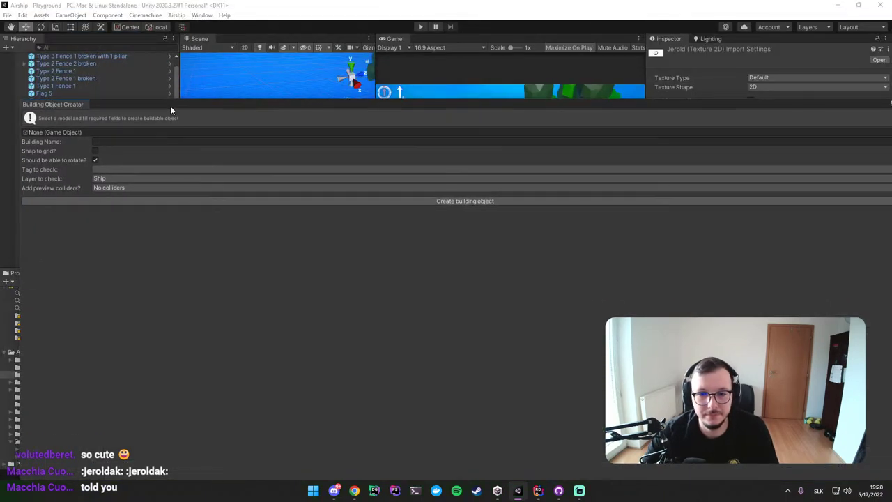
mouse_move(16, 96)
mouse_down()
mouse_move(237, 165)
mouse_move(225, 153)
mouse_up()
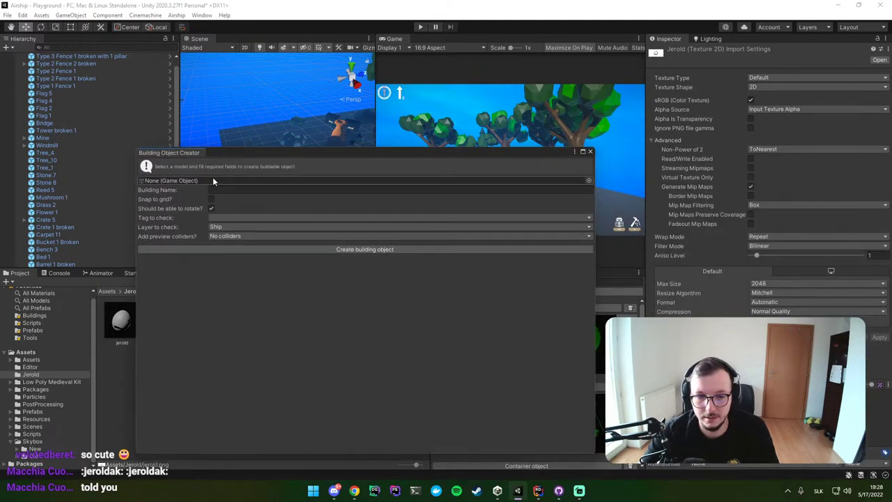
click(589, 181)
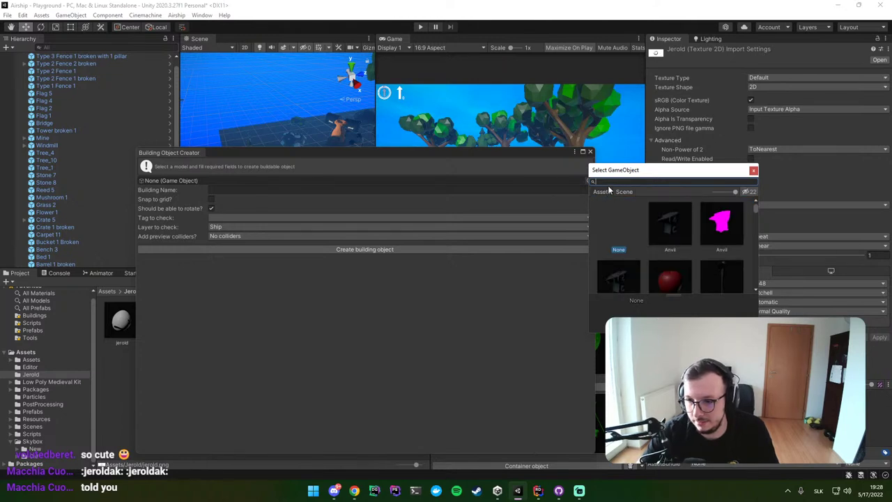
scroll(674, 219, down, 3)
scroll(674, 216, down, 2)
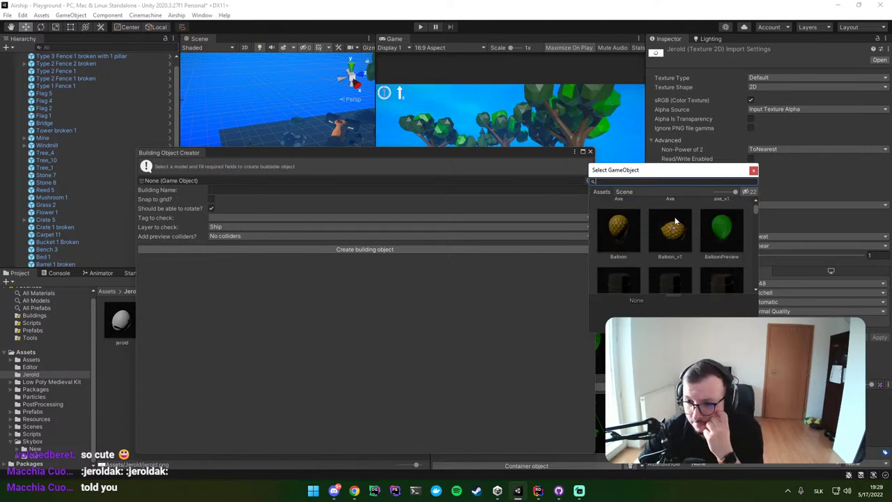
scroll(674, 206, down, 2)
scroll(675, 206, down, 2)
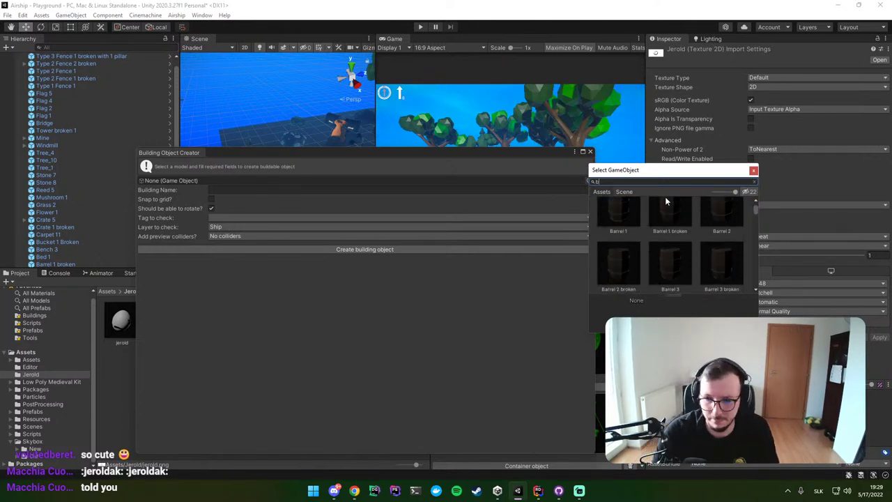
text(ench)
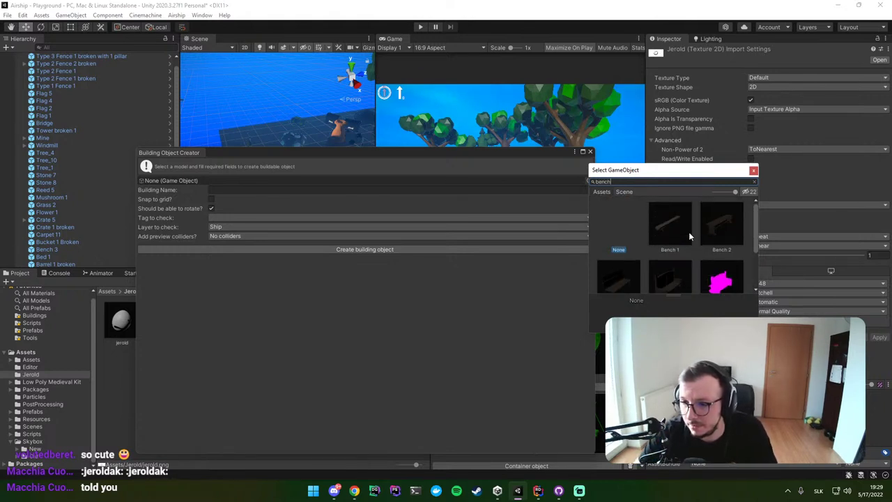
double_click(731, 220)
Step: Name the building Bench, require the Foundation tag, and create the building object
click(253, 191)
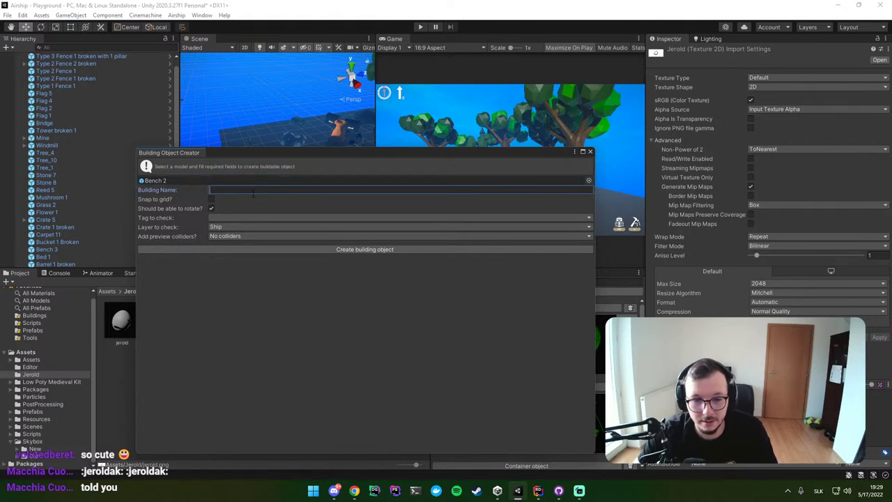
text(Bench)
click(216, 218)
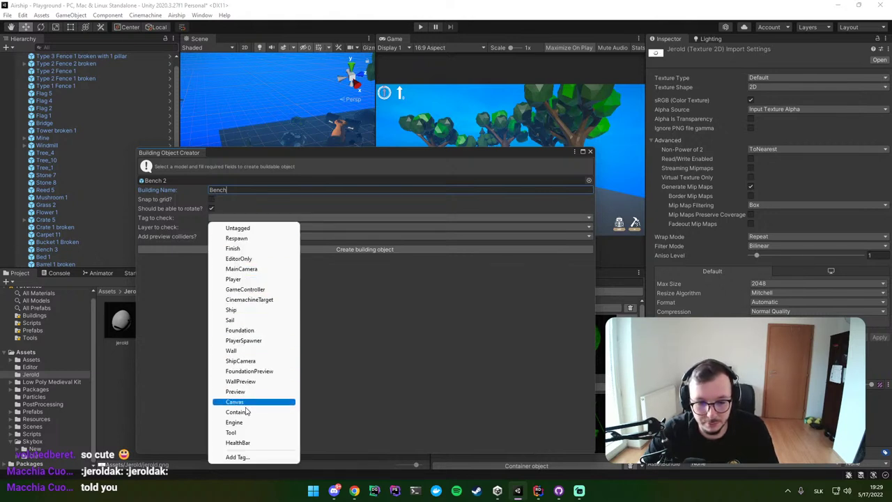
click(241, 331)
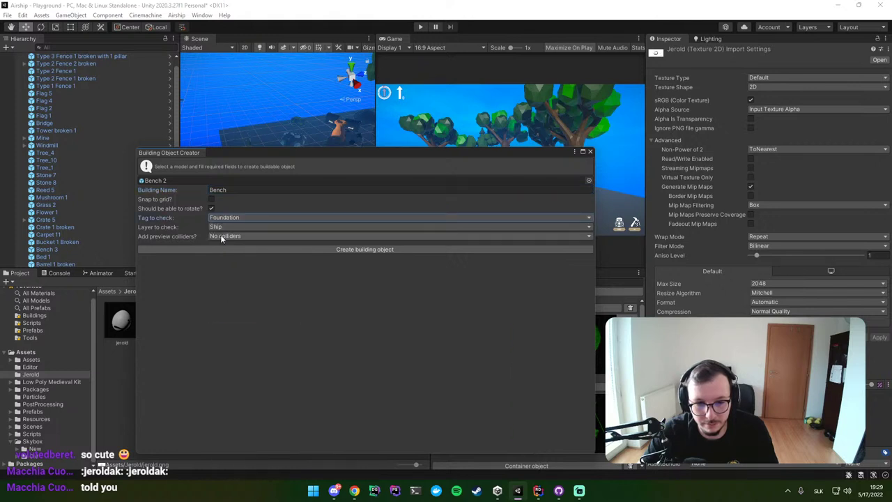
click(340, 249)
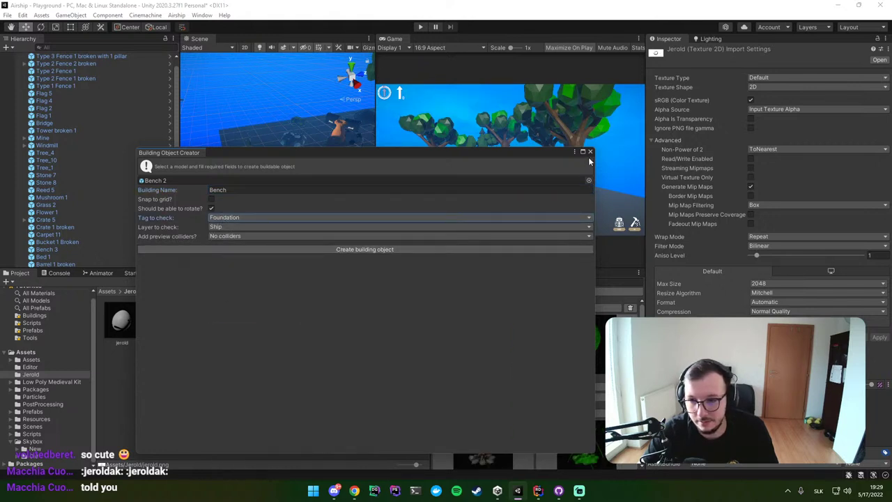
Step: Open the green BenchPreview prefab and inspect its root and bench model objects
click(522, 281)
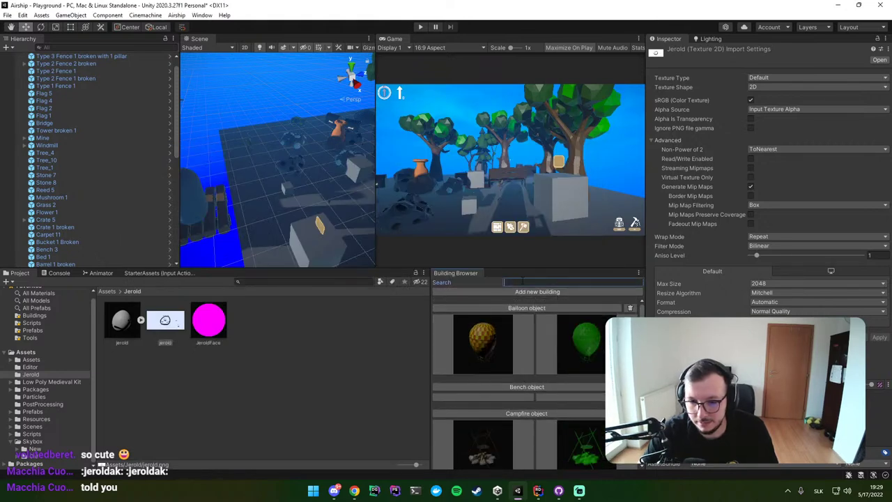
click(482, 423)
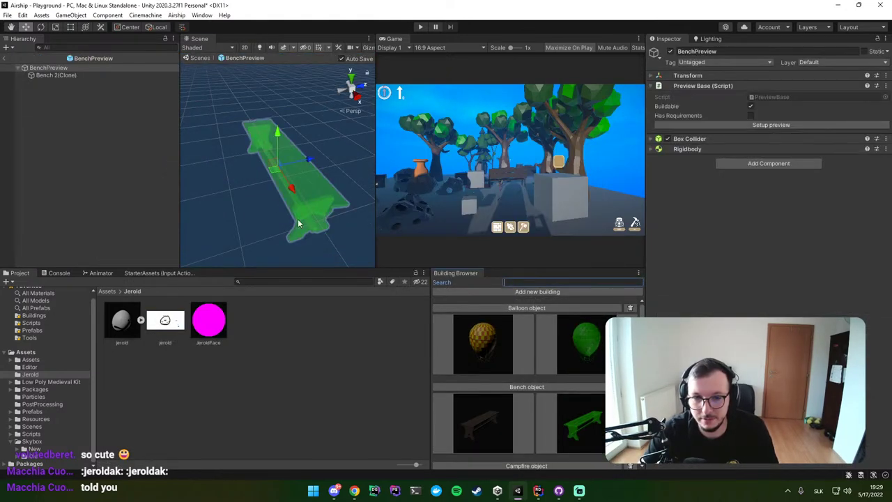
mouse_move(300, 223)
right_down()
mouse_move(300, 139)
mouse_move(368, 153)
mouse_move(258, 130)
right_up()
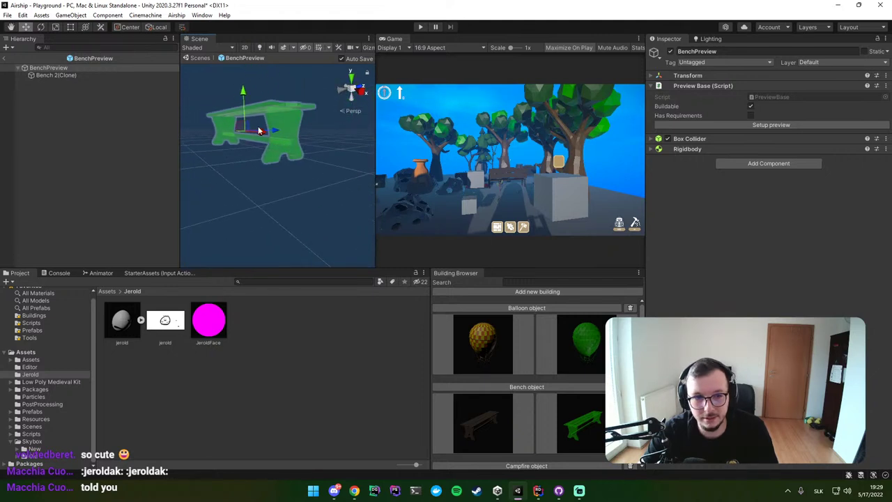
click(72, 77)
click(73, 69)
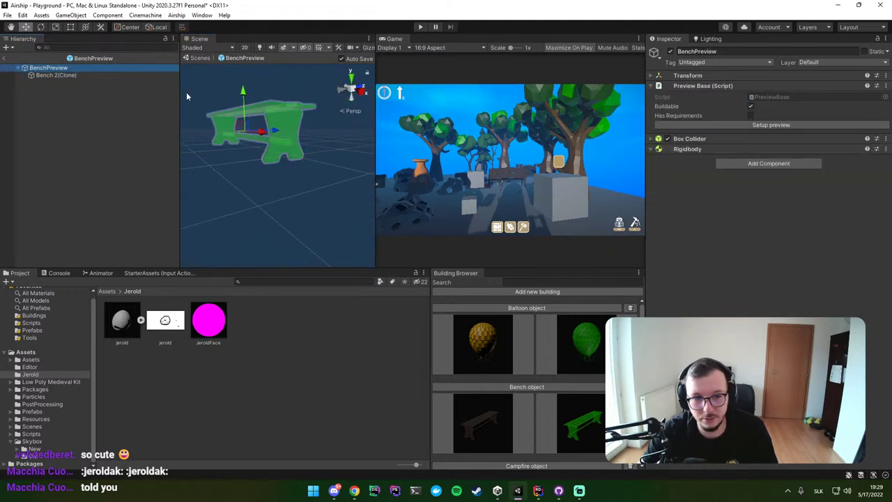
scroll(186, 96, up, 3)
scroll(186, 96, up, 2)
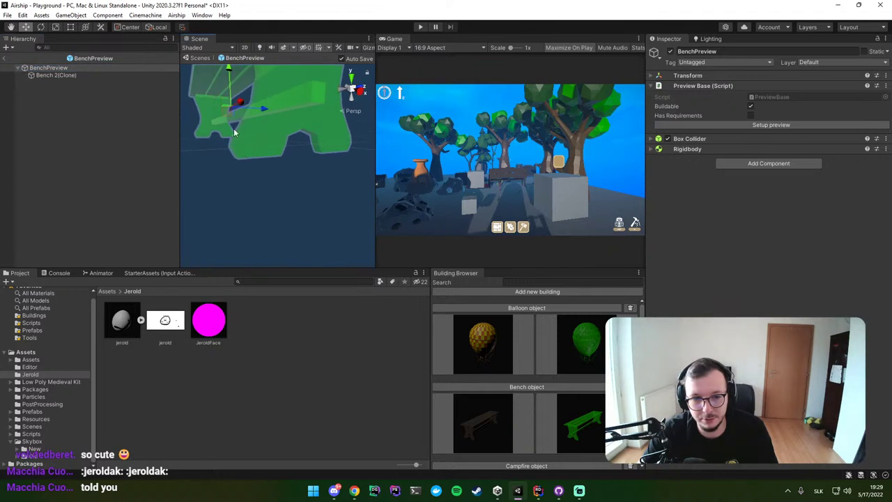
scroll(234, 129, down, 5)
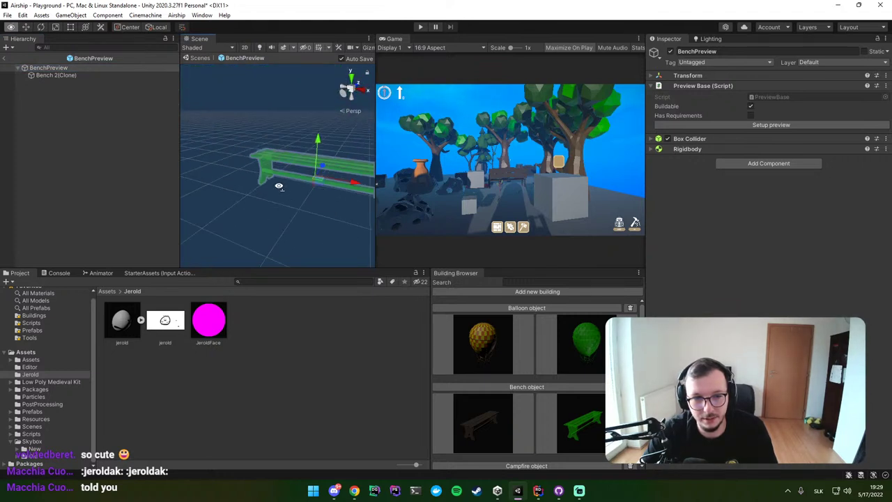
Step: Inspect the final Bench prefab's objects, then select the Bench Building Data asset
click(529, 405)
click(74, 77)
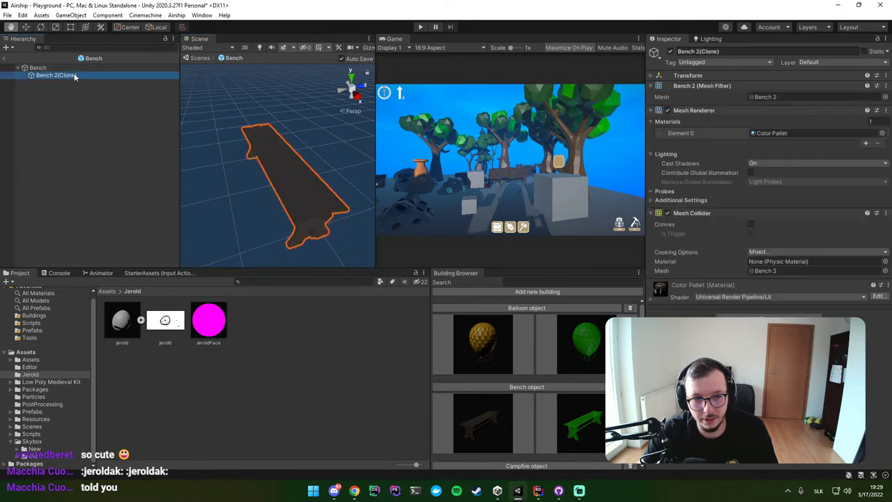
mouse_move(249, 140)
alt+mouse_down()
mouse_move(260, 113)
mouse_move(249, 142)
mouse_move(334, 128)
mouse_move(312, 124)
alt+mouse_up()
click(89, 68)
click(312, 124)
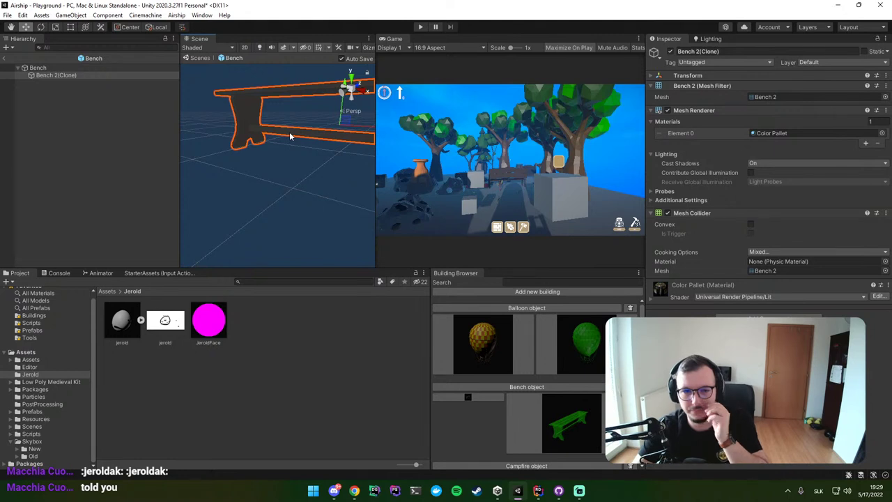
click(527, 390)
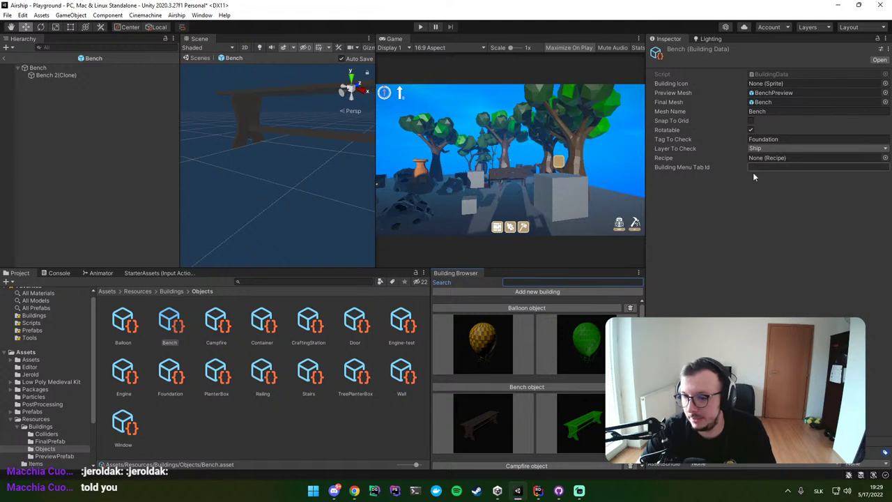
Step: Compare with the Container's Building Data and set the Bench's Building Menu Tab Id to main
scroll(498, 353, down, 3)
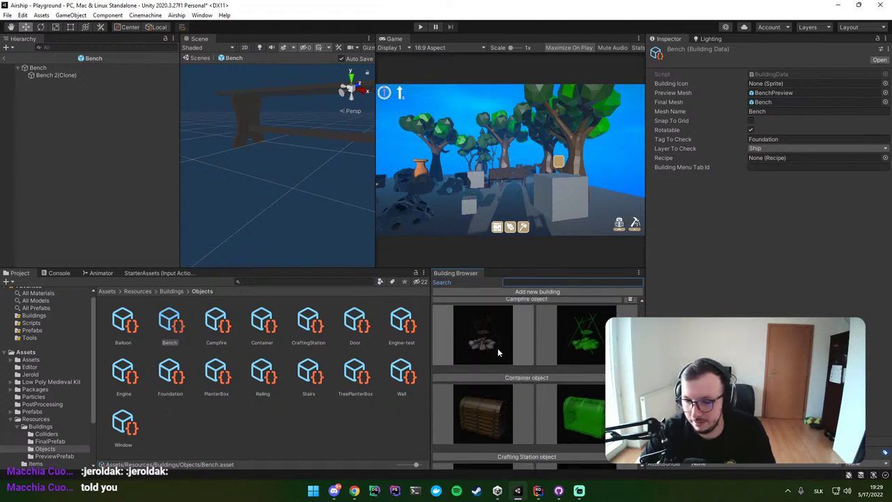
scroll(498, 352, down, 1)
scroll(497, 349, down, 1)
click(513, 332)
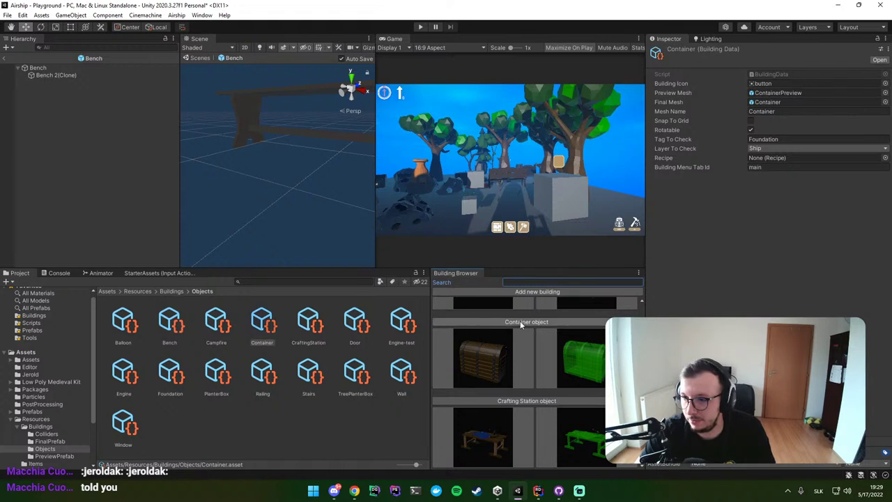
scroll(579, 341, up, 4)
scroll(579, 341, up, 1)
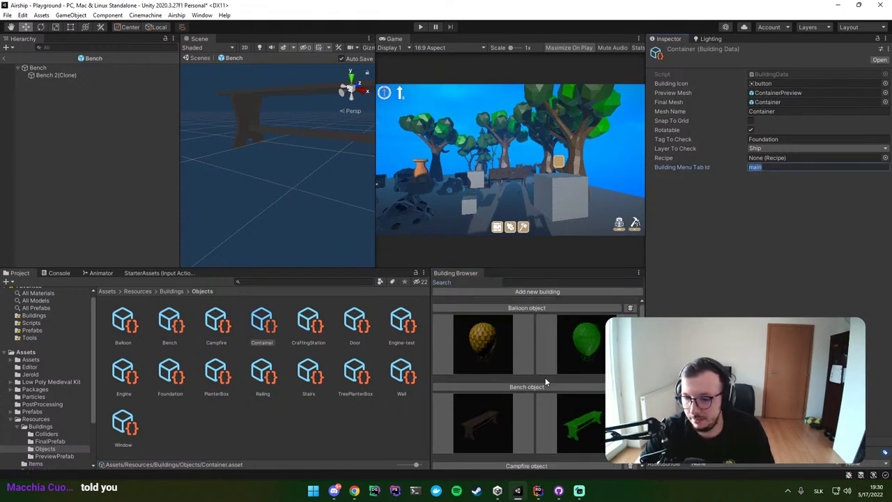
click(545, 380)
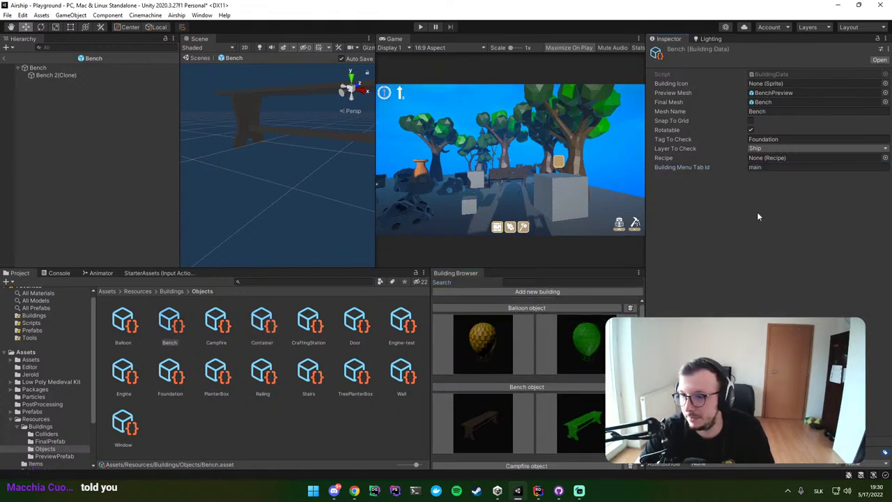
Step: Start a play test, dismiss the prefab-mode modifications warning, then stop playing
click(423, 27)
click(467, 277)
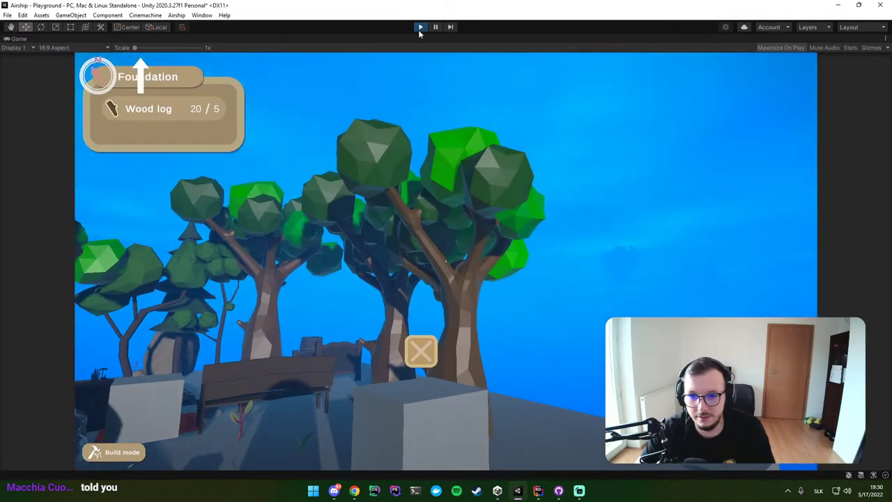
click(419, 27)
Step: Uncomment the InitializeInventoryUI and UpdateUI calls in Rider and switch back to Unity
click(537, 491)
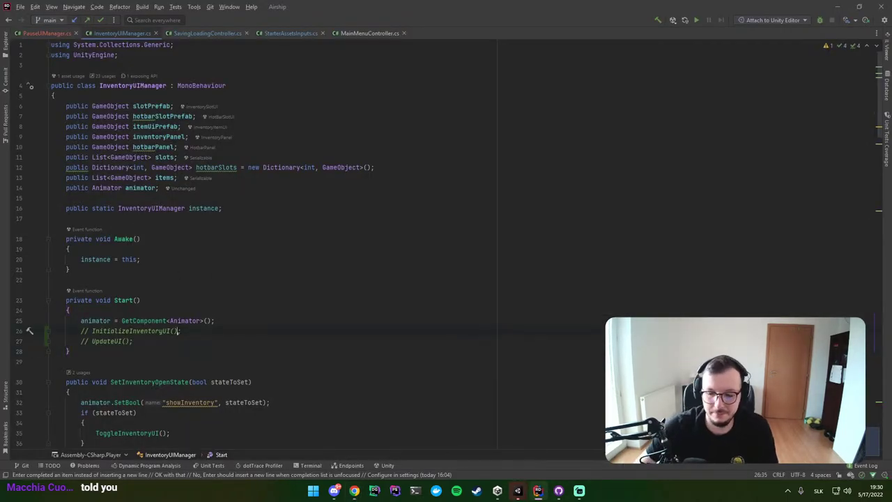
key(ctrl+slash)
key(ctrl+slash)
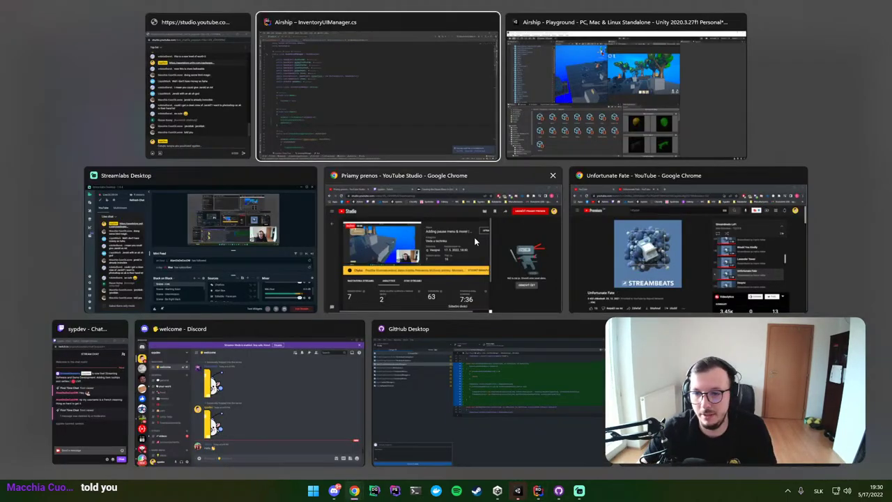
key(alt+Tab)
key(Tab)
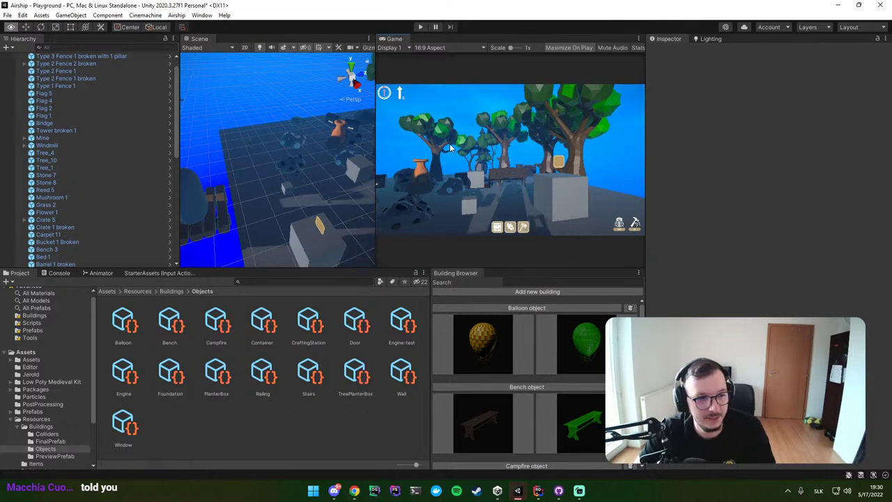
Step: Start the game, place two foundation pieces on the deck, then remove them for a wood refund
click(420, 27)
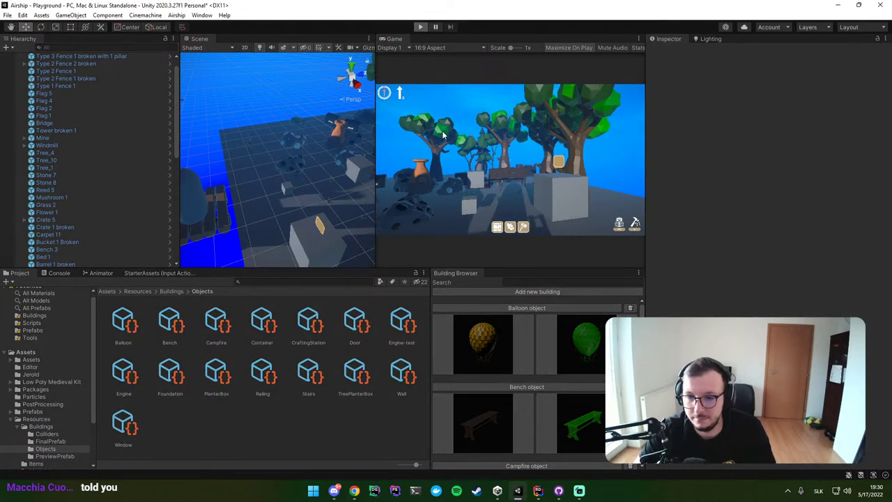
click(442, 134)
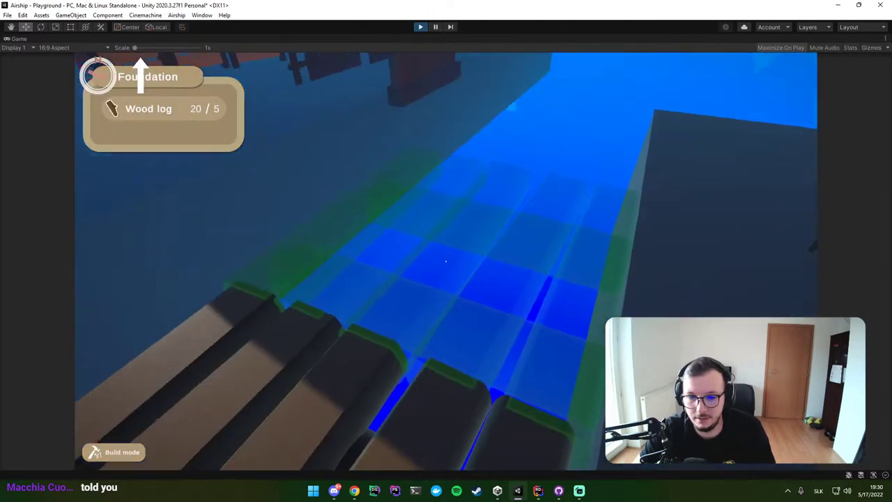
click(446, 261)
click(446, 262)
right_click(446, 262)
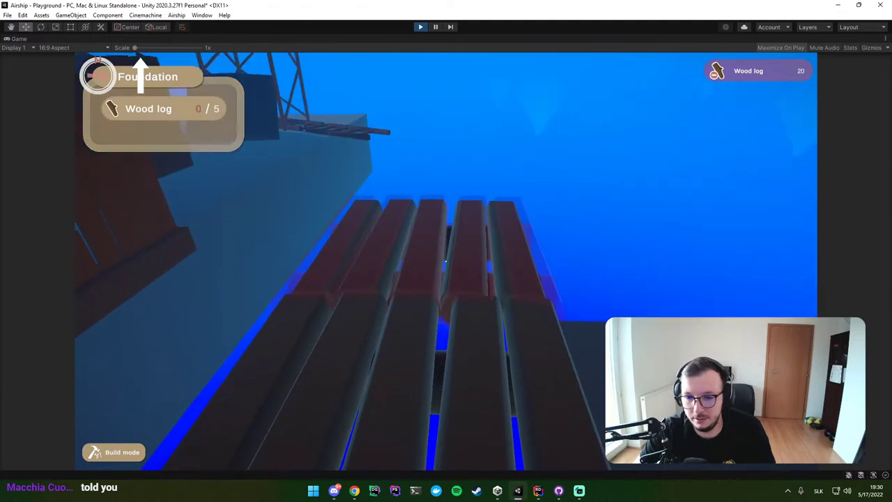
Step: Open the build menu and choose the Bench from the hammer category
key(b)
key(Tab)
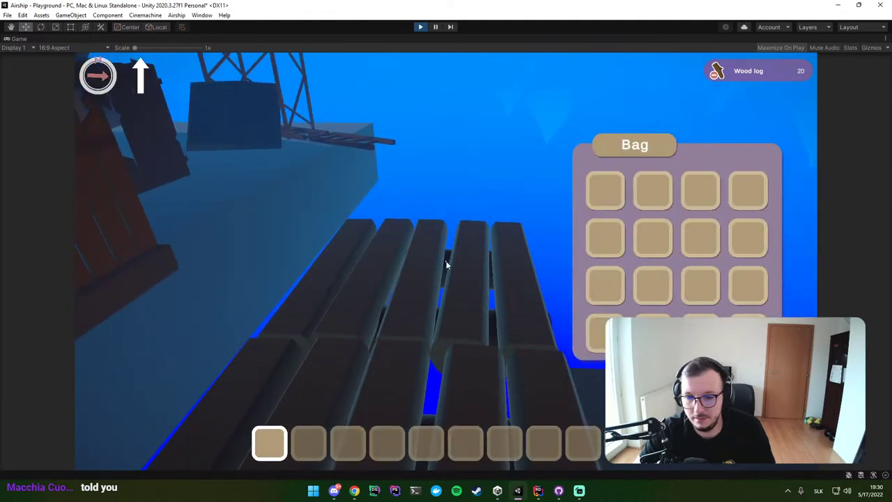
key(b)
scroll(435, 375, down, 1)
scroll(361, 350, down, 1)
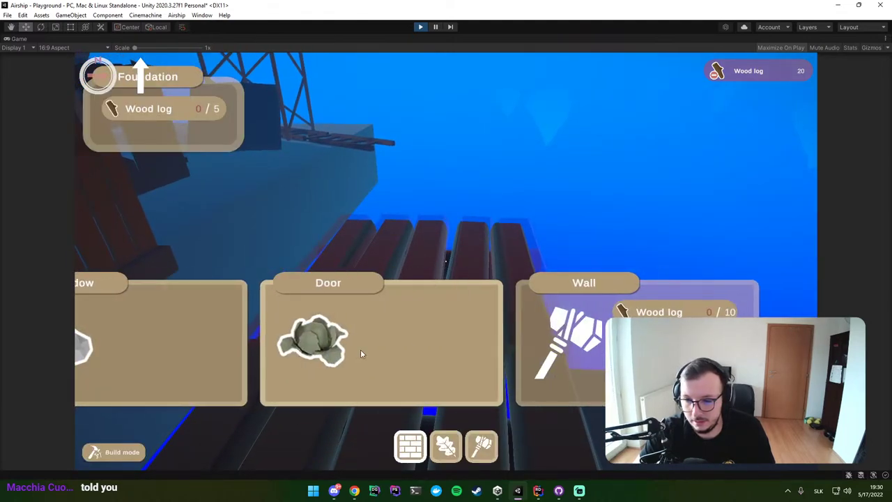
scroll(360, 350, up, 2)
scroll(453, 450, up, 1)
click(453, 449)
click(482, 446)
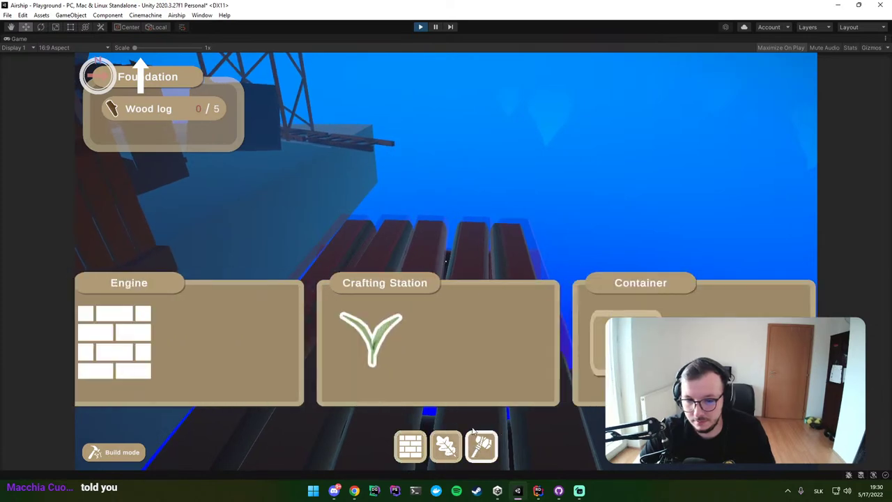
scroll(226, 352, down, 1)
scroll(299, 349, up, 1)
scroll(346, 345, down, 1)
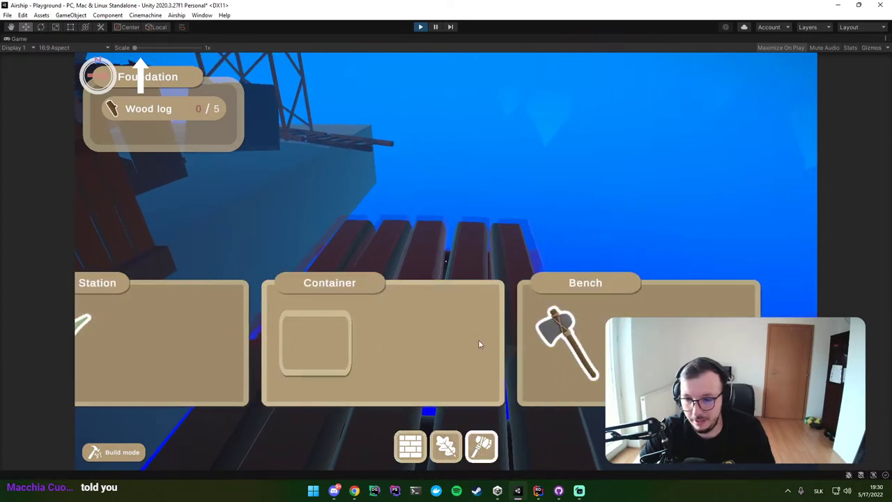
click(557, 341)
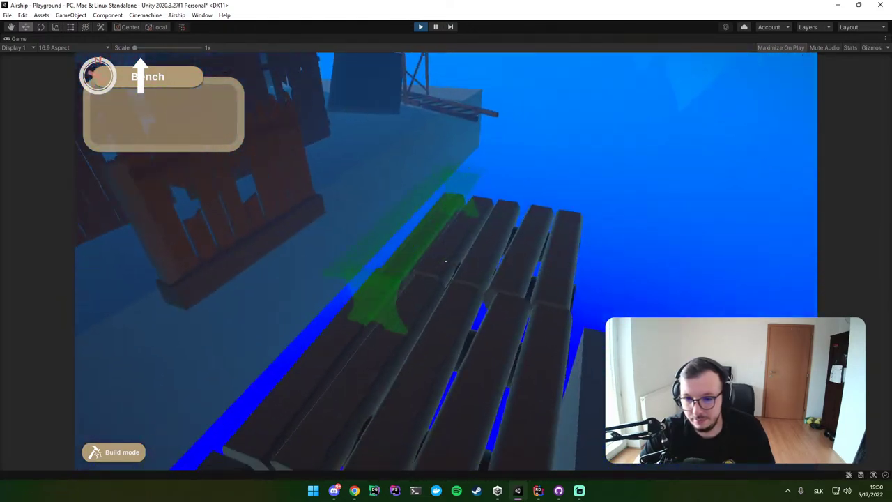
Step: Place two benches on the deck and stop the play test
click(446, 261)
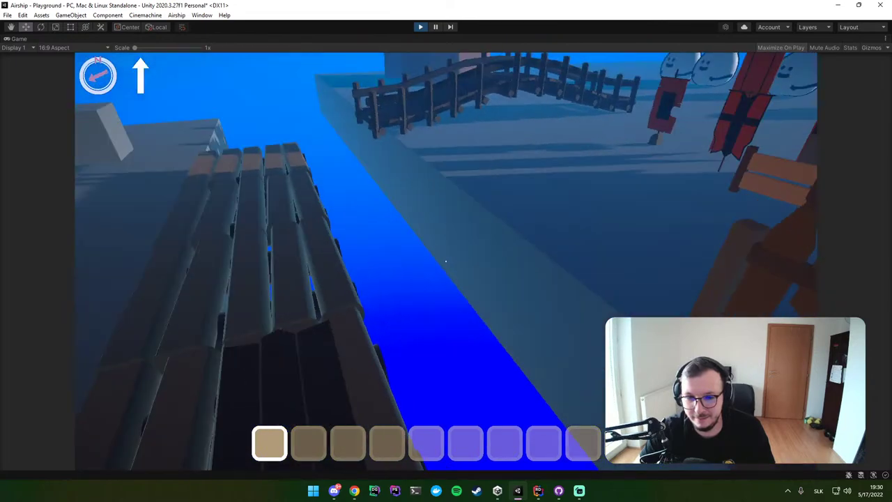
key(b)
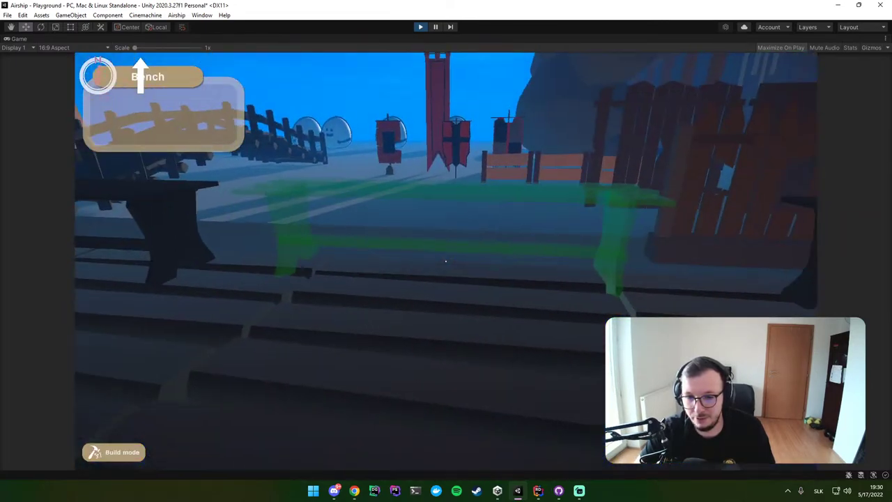
click(446, 261)
key(b)
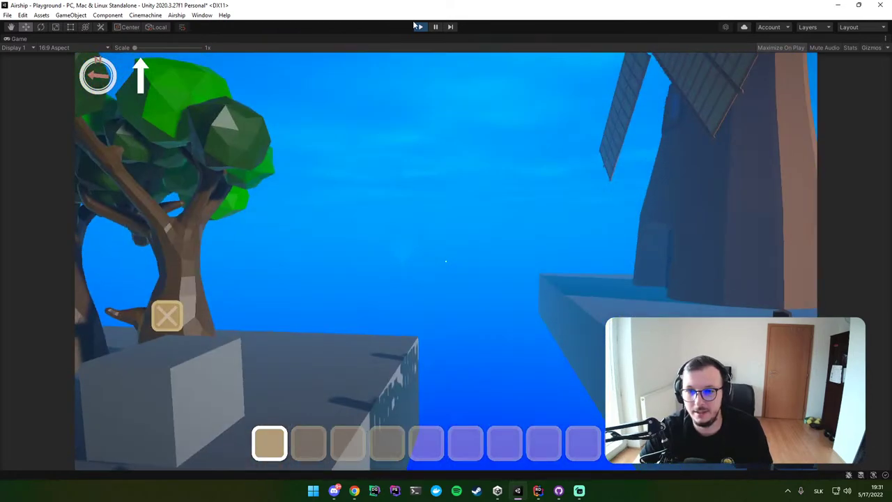
click(420, 27)
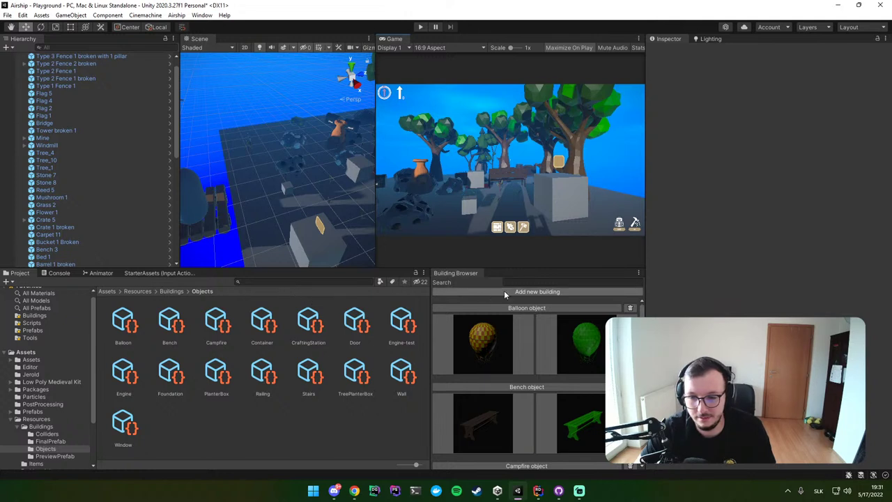
Step: Start a new building and set its tag to check to Foundation
click(504, 293)
click(219, 190)
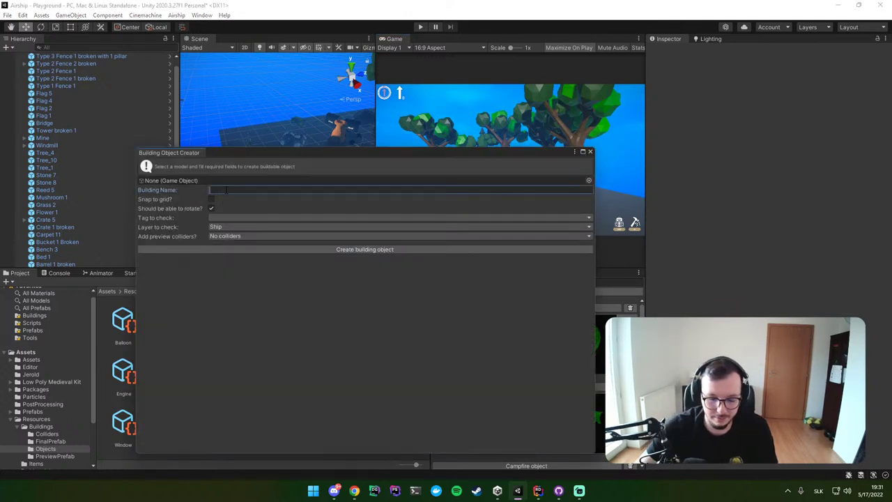
text(Rug)
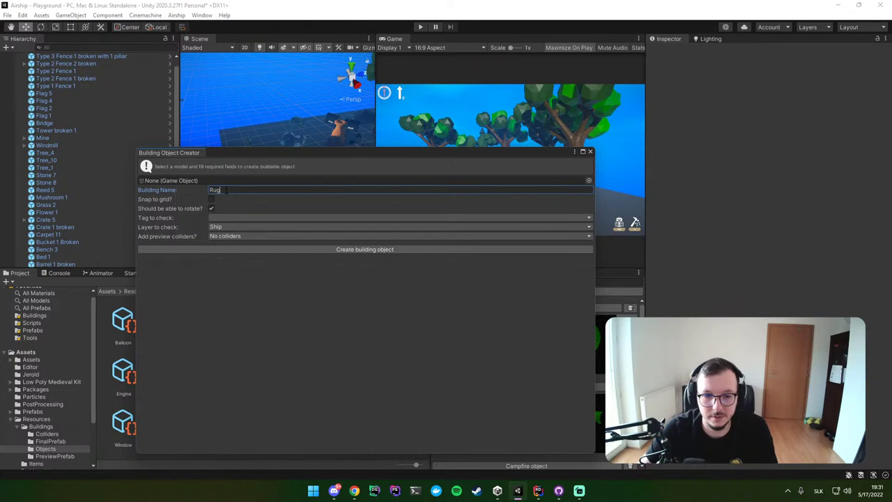
click(233, 217)
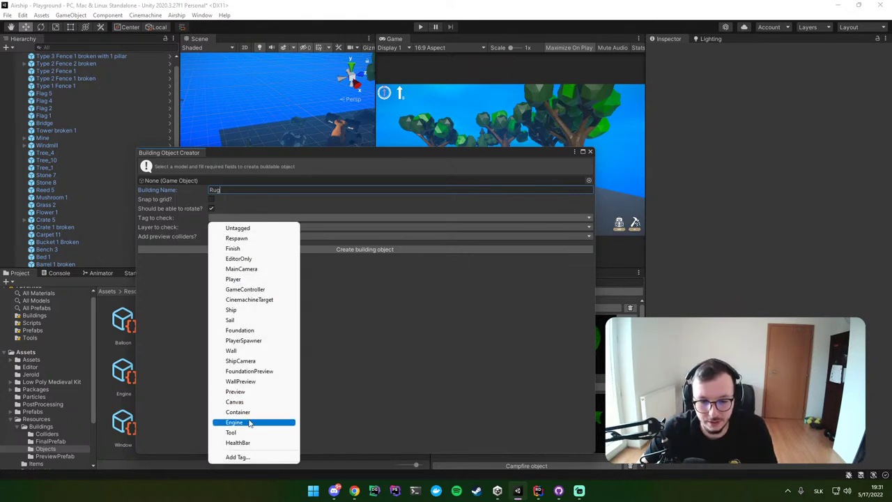
click(241, 329)
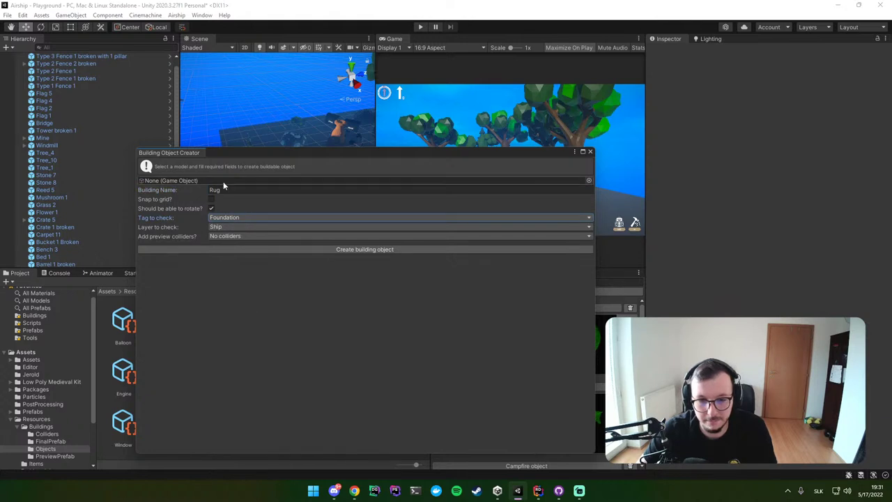
Step: Pick Carpet 1 as the building's model from the model picker
click(589, 181)
text(rung)
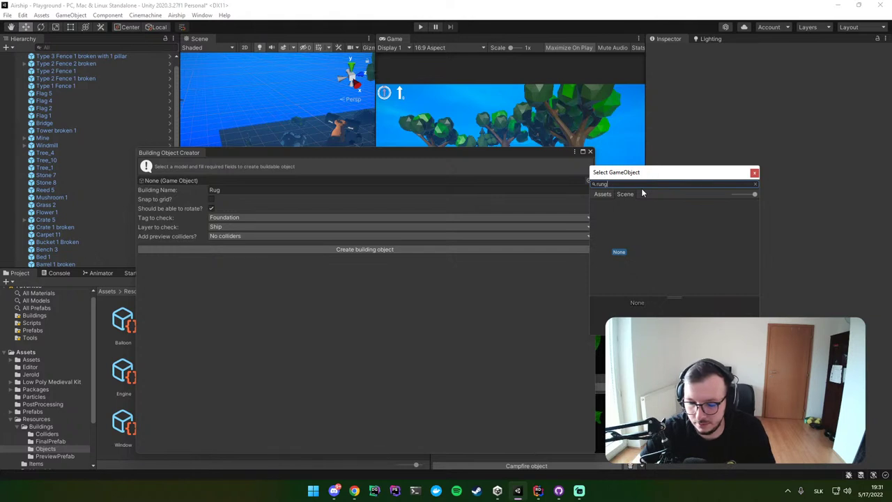
key(BackSpace)
key(BackSpace)
text(g)
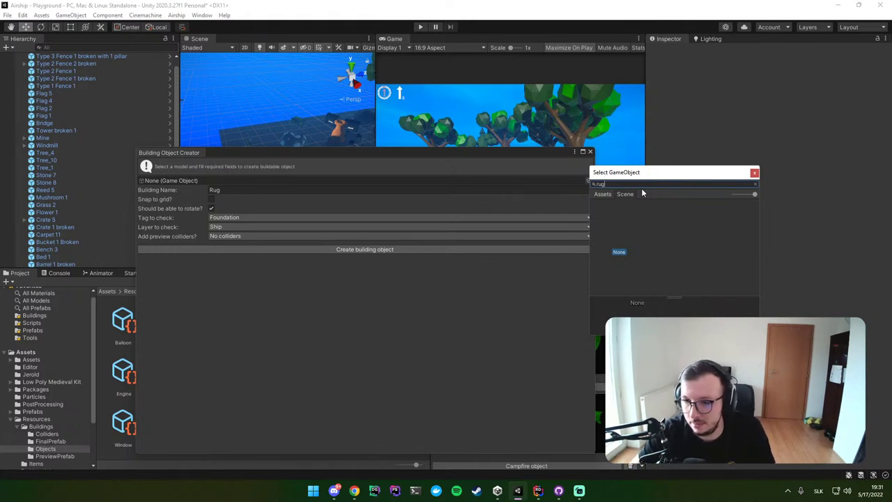
key(ctrl+a)
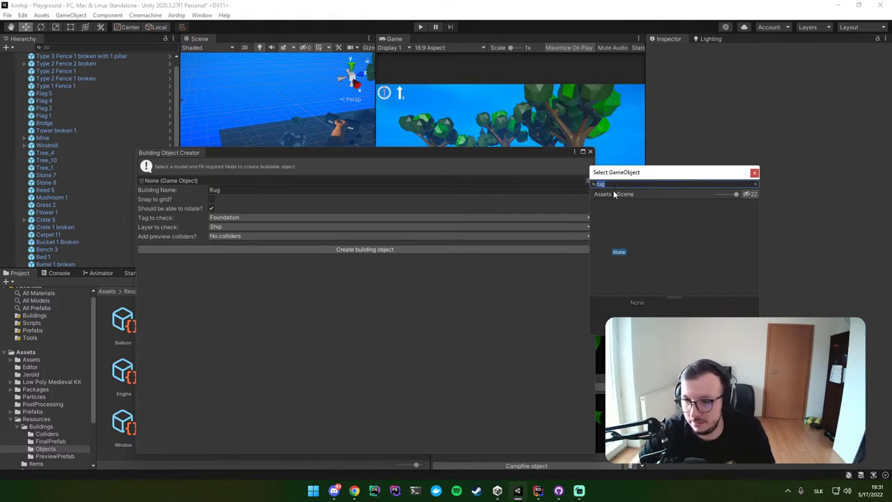
click(628, 185)
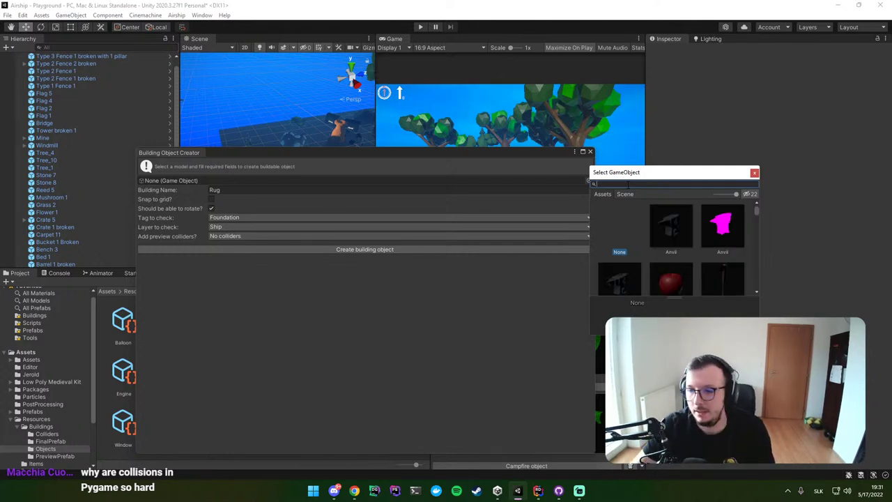
scroll(662, 245, down, 2)
scroll(663, 245, down, 2)
scroll(663, 245, down, 2)
scroll(662, 245, down, 2)
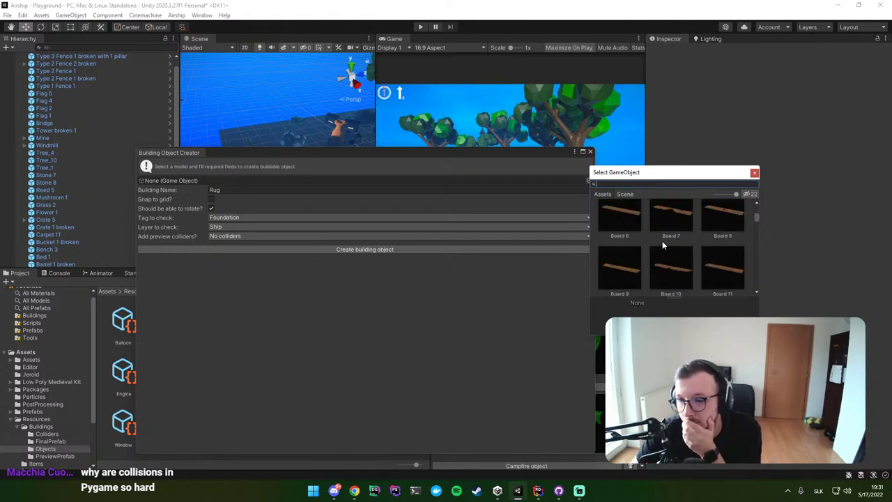
scroll(662, 245, down, 2)
scroll(663, 245, down, 2)
scroll(663, 246, down, 2)
scroll(663, 245, down, 2)
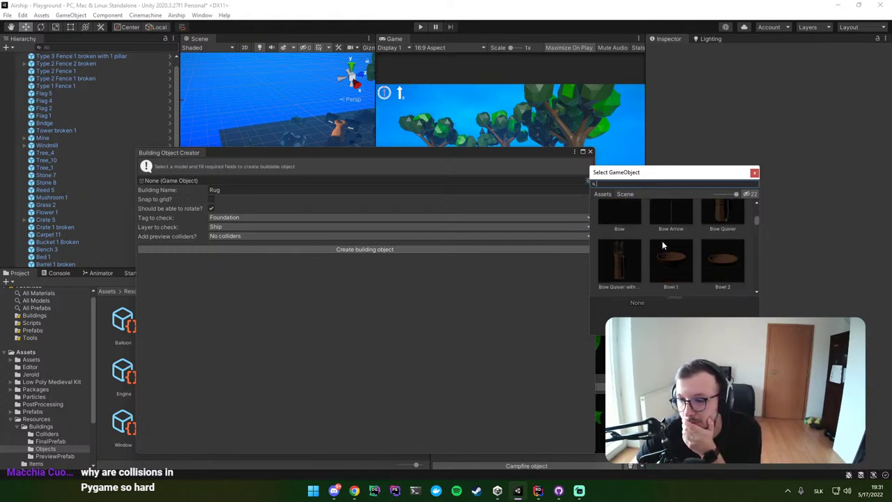
scroll(663, 245, down, 2)
scroll(663, 246, down, 2)
scroll(663, 245, down, 2)
scroll(663, 246, down, 2)
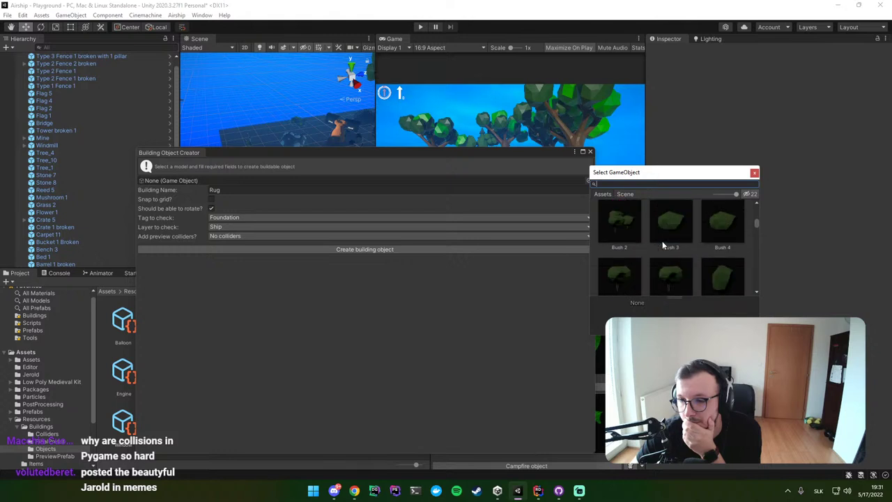
scroll(663, 245, down, 2)
scroll(663, 245, down, 2)
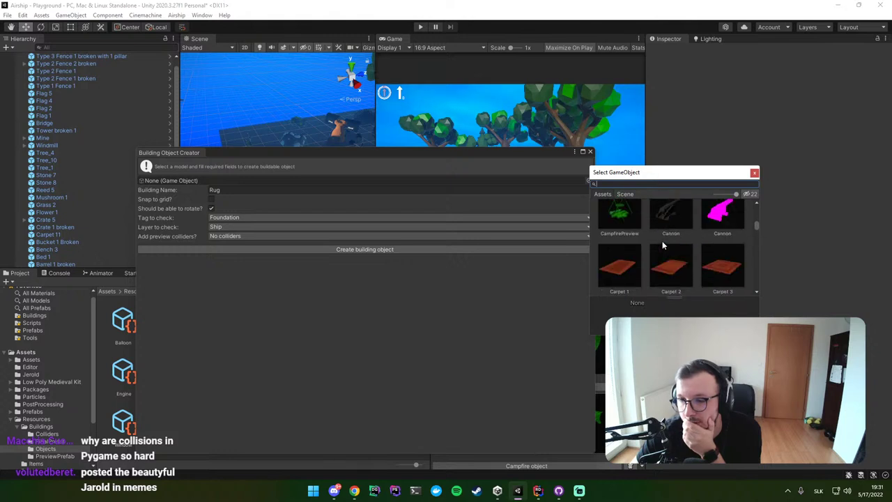
double_click(628, 272)
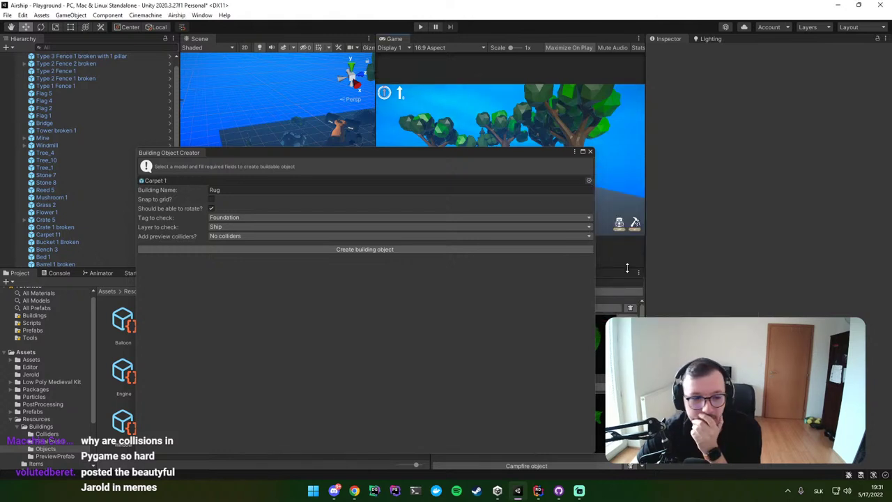
Step: Name it Carpet, create the building object, and find it by searching 'car' in the Building Browser
click(228, 189)
text(Carpet)
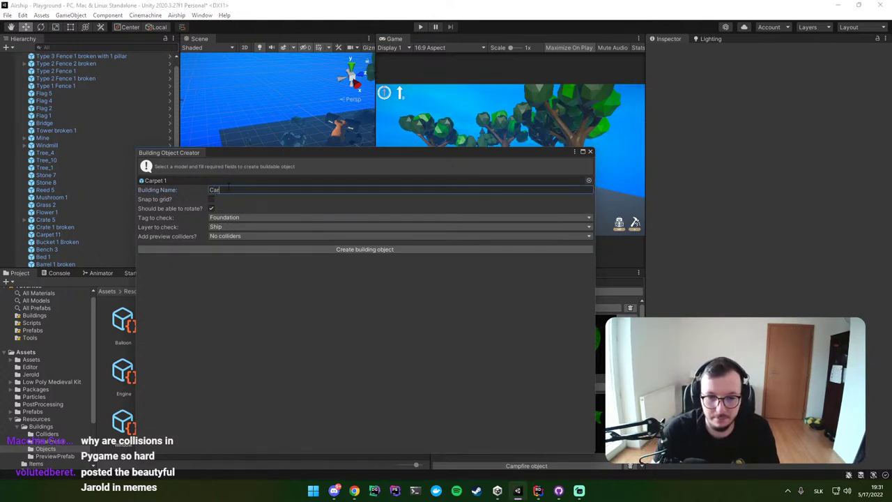
click(325, 248)
click(591, 151)
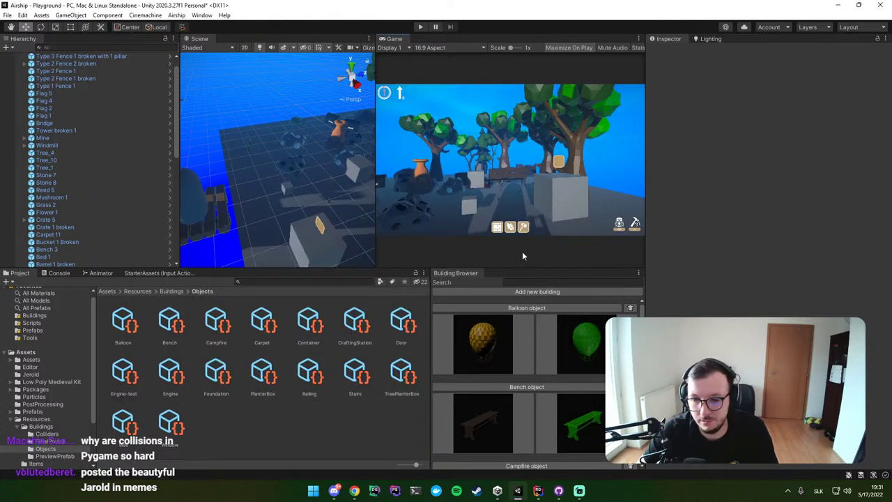
text(car)
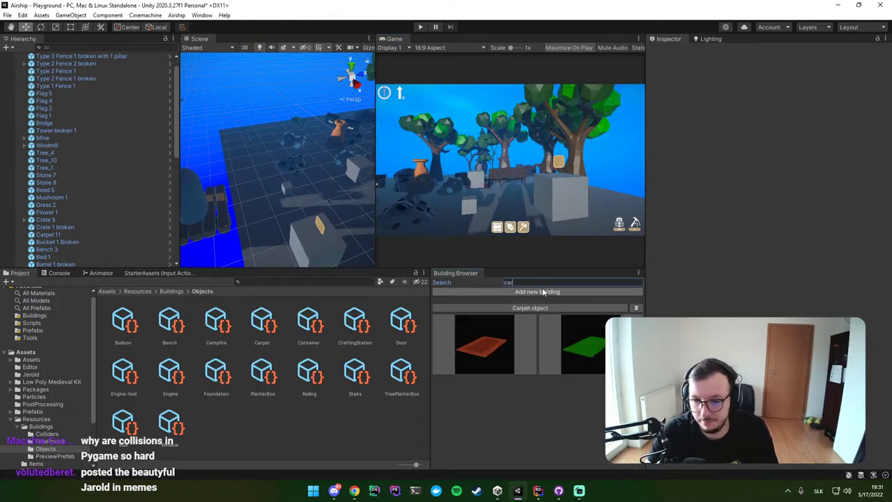
click(531, 308)
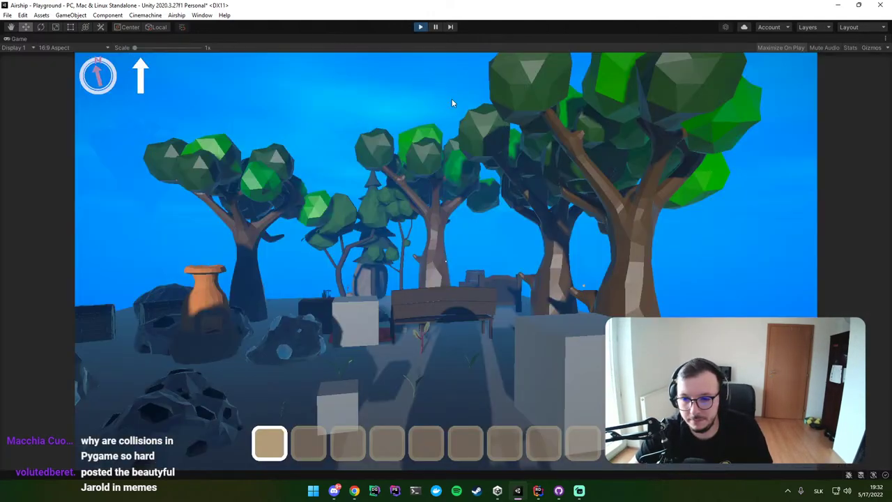
Step: Place a wooden foundation on the deck and select the Carpet from the build menu
key(b)
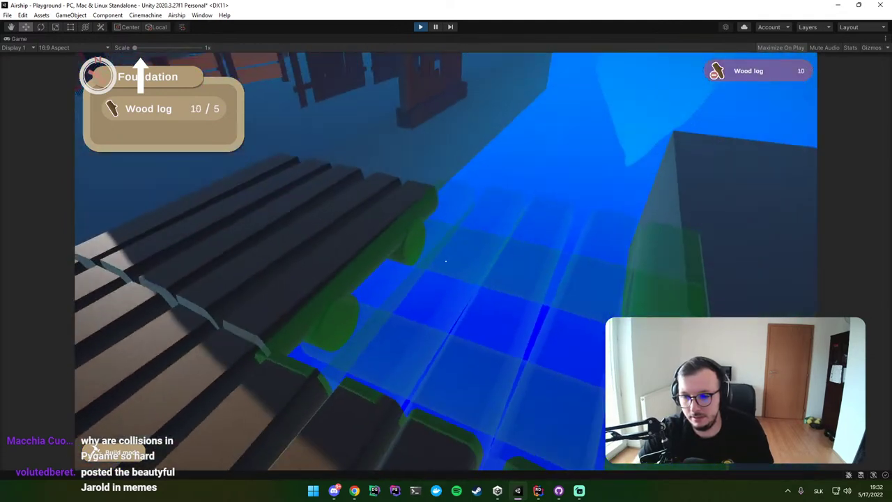
click(446, 262)
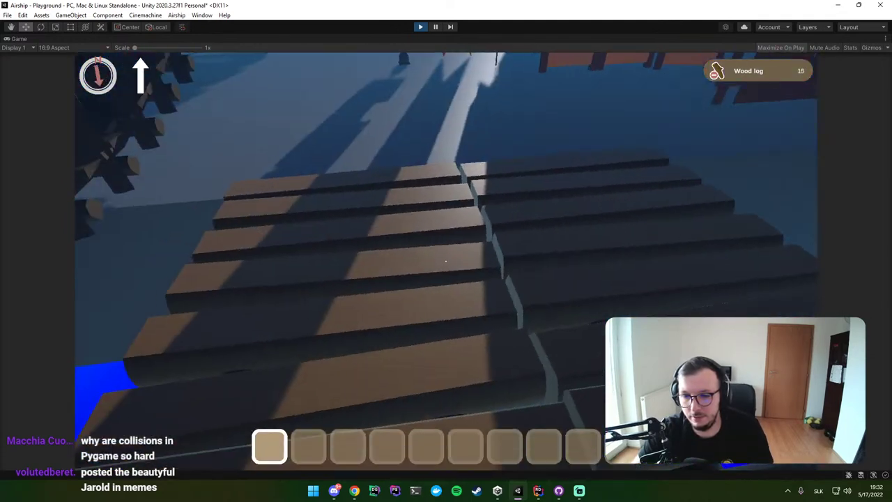
key(b)
key(Tab)
scroll(565, 391, down, 3)
scroll(393, 353, down, 1)
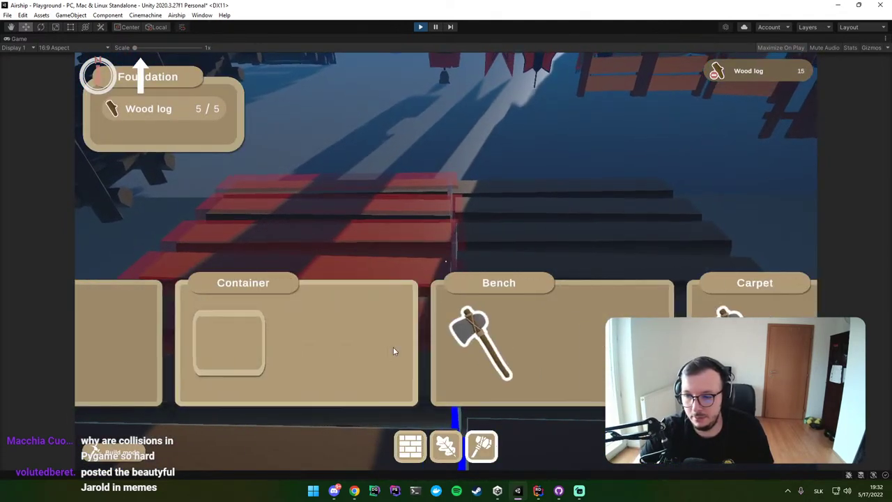
click(607, 341)
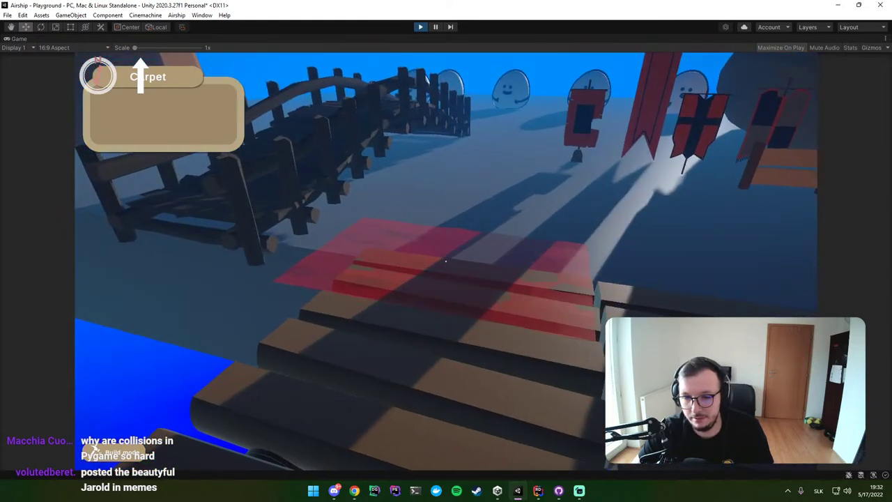
Step: Pick the Bench, place it on the deck, and stop the game
key(Tab)
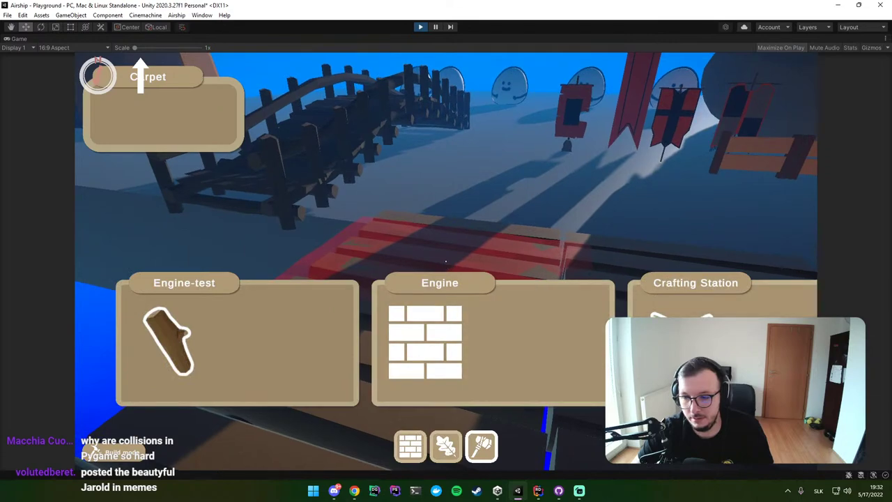
click(446, 261)
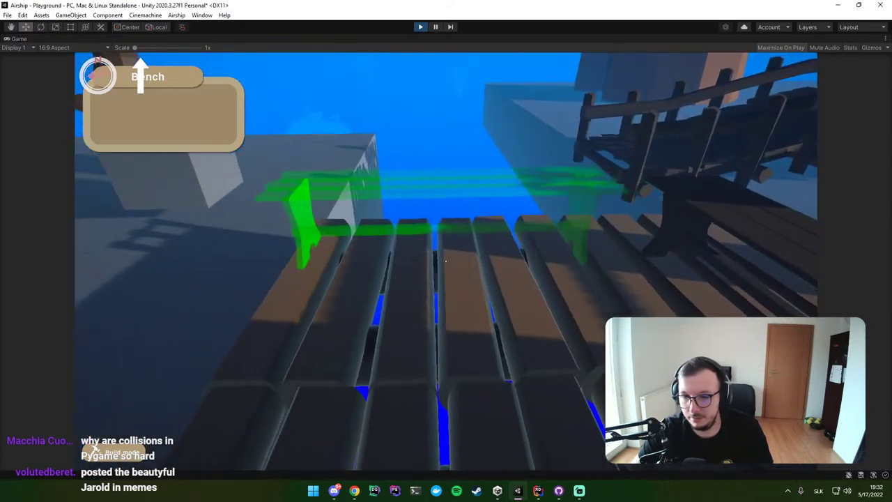
click(446, 260)
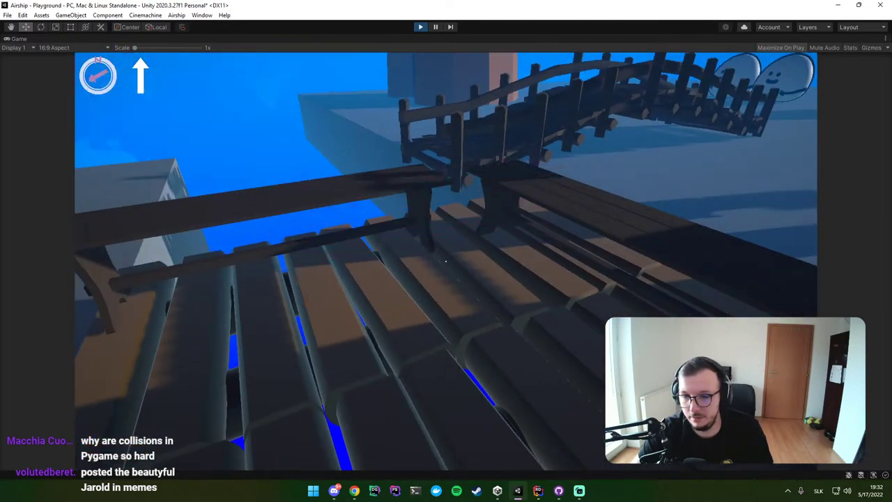
key(ctrl+p)
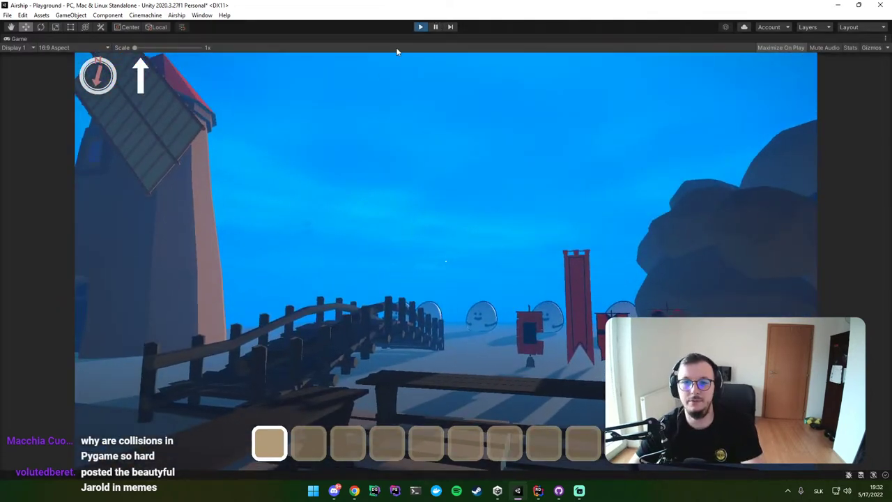
Step: Search 'car', open the Carpet prefab, and inspect the carpet mesh and the CarpetPreview box collider
click(544, 282)
text(ca)
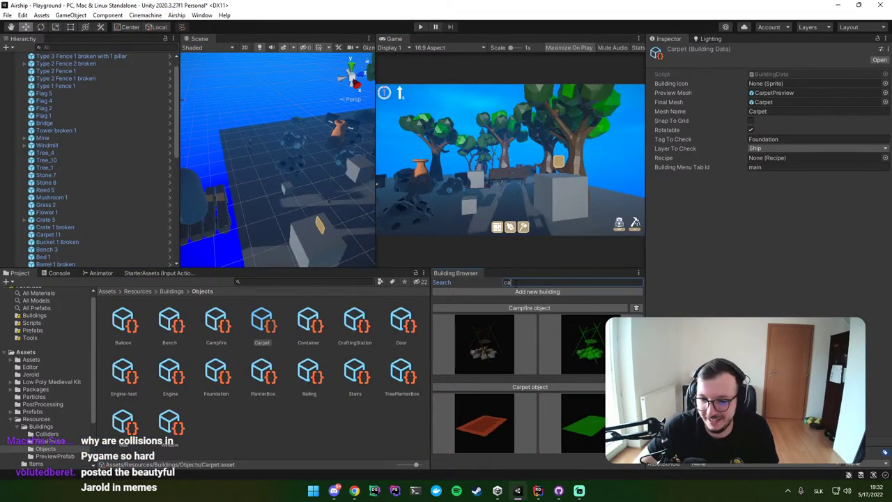
text(r)
click(482, 346)
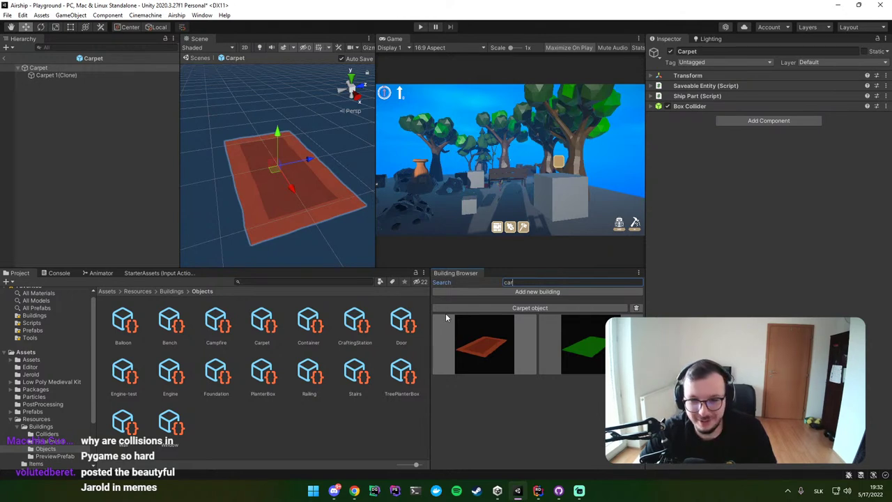
drag(375, 174, 410, 175)
mouse_move(376, 160)
right_down()
mouse_move(352, 172)
mouse_move(352, 154)
mouse_move(333, 152)
right_up()
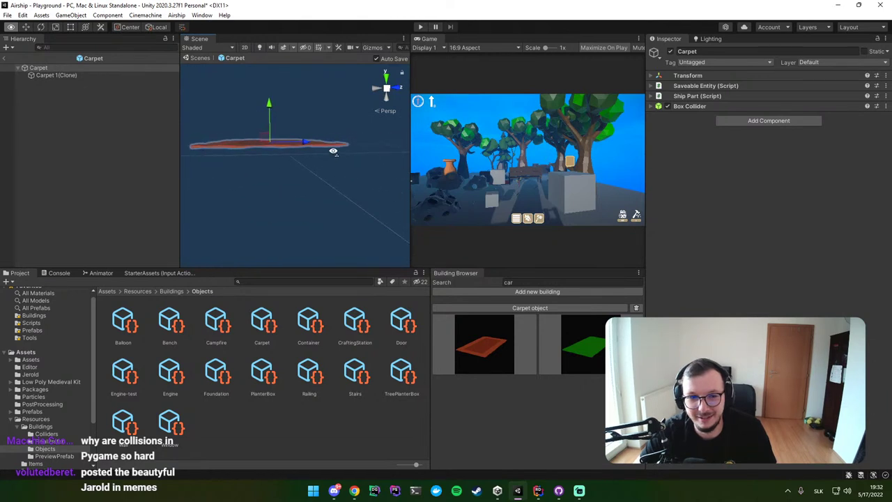
click(75, 75)
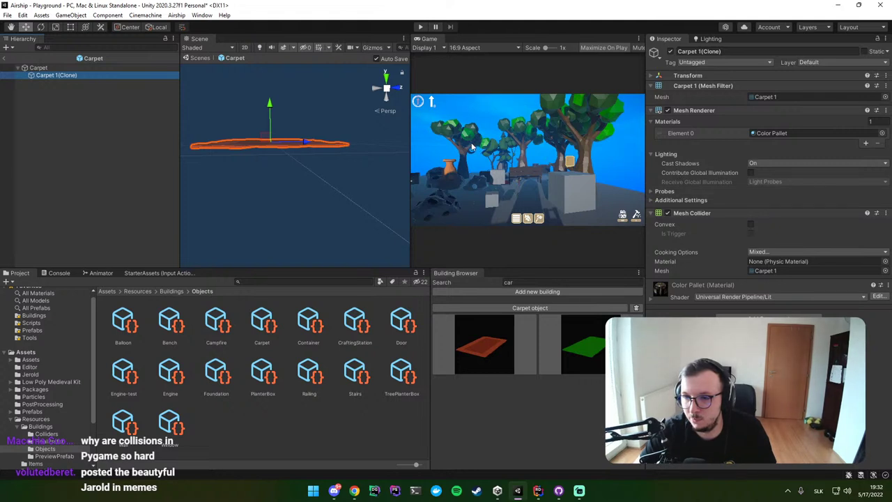
click(592, 357)
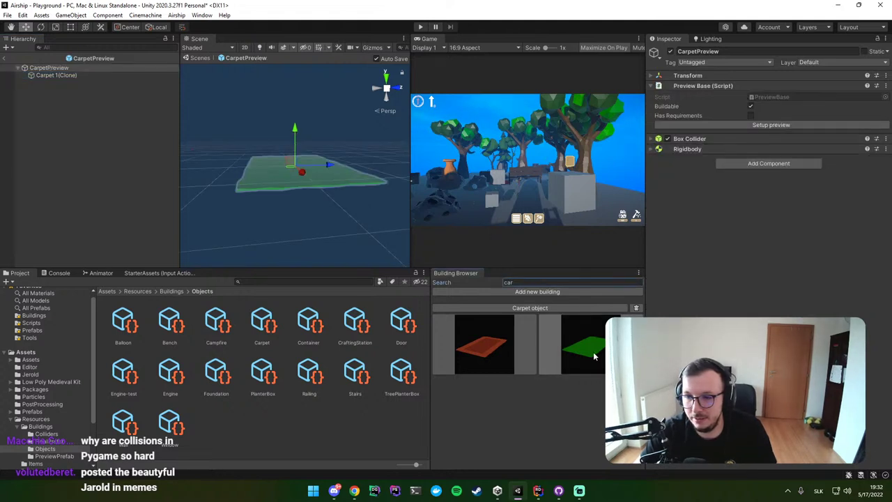
click(688, 139)
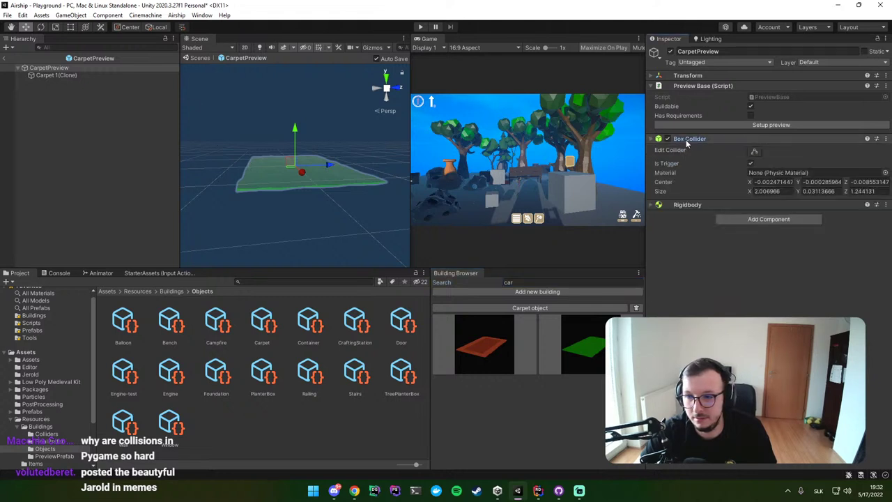
right_drag(300, 160, 296, 165)
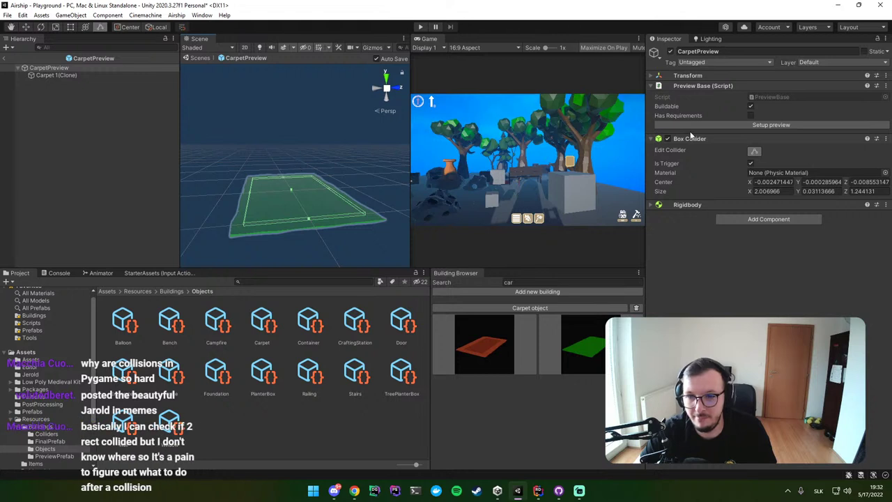
Step: Raise the Carpet 1 mesh slightly in the Carpet prefab, then reopen the CarpetPreview prefab
click(755, 152)
click(70, 76)
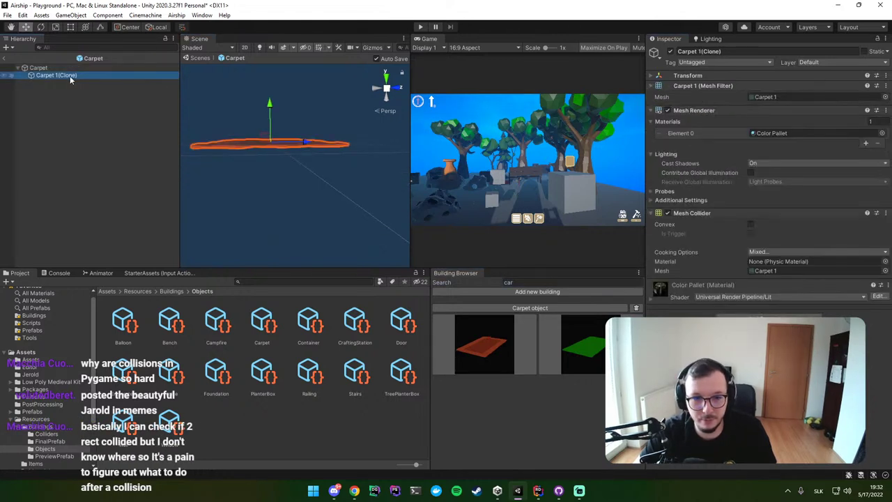
drag(271, 106, 270, 102)
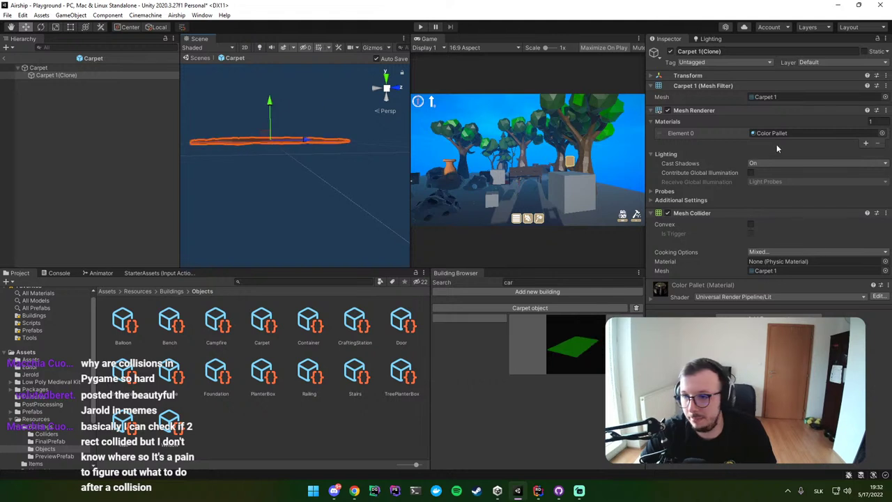
click(656, 77)
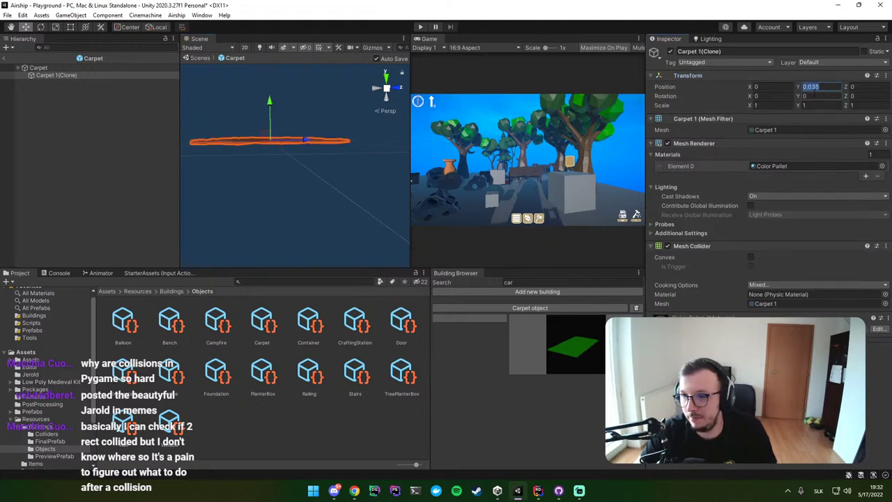
drag(270, 107, 270, 103)
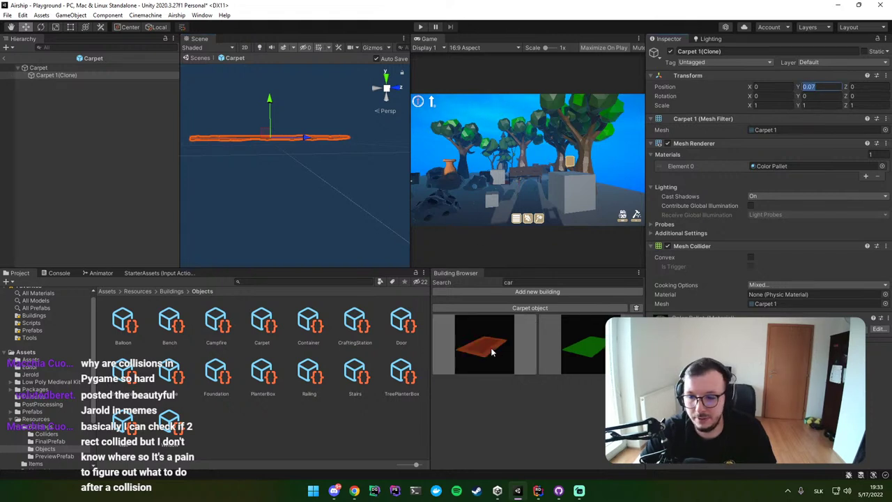
double_click(582, 345)
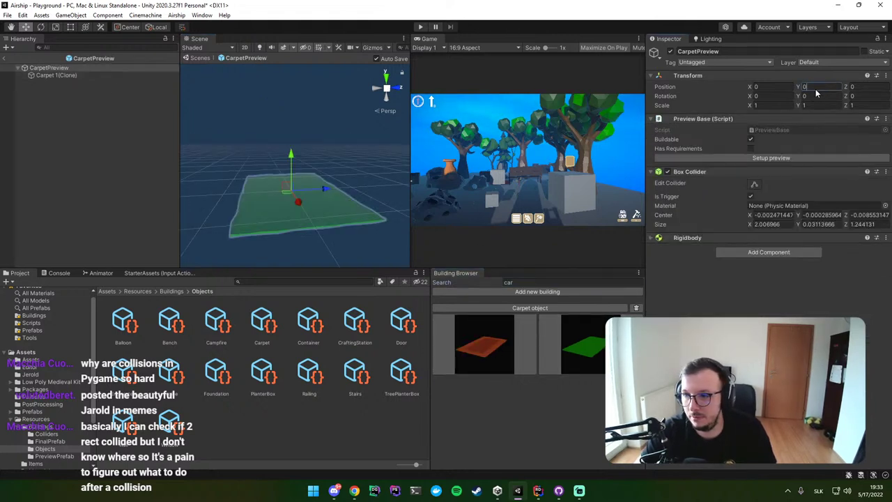
Step: Set the CarpetPreview Y position to 0.07, play-test choosing the Carpet on the deck, then stop
text(0.07)
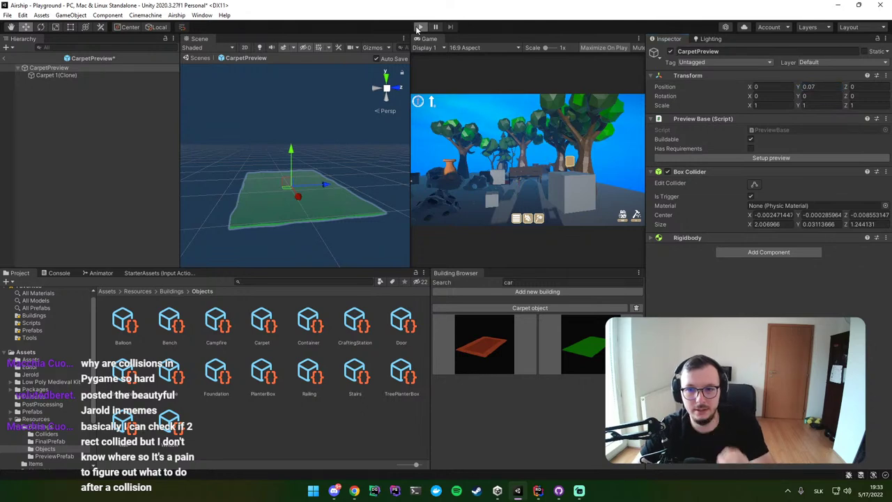
click(419, 27)
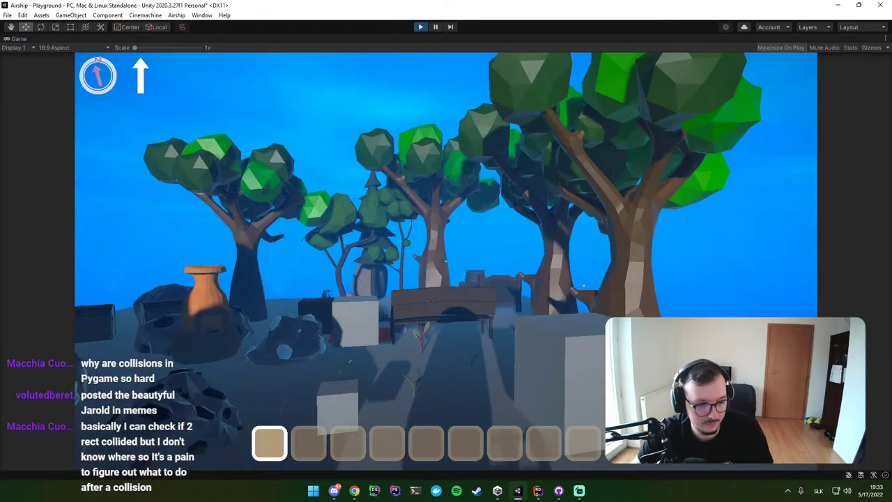
key(b)
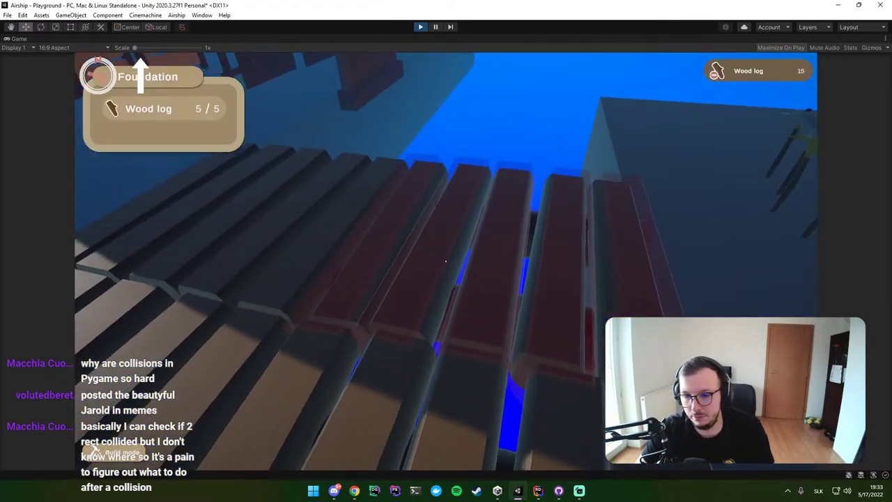
key(Tab)
scroll(314, 372, down, 3)
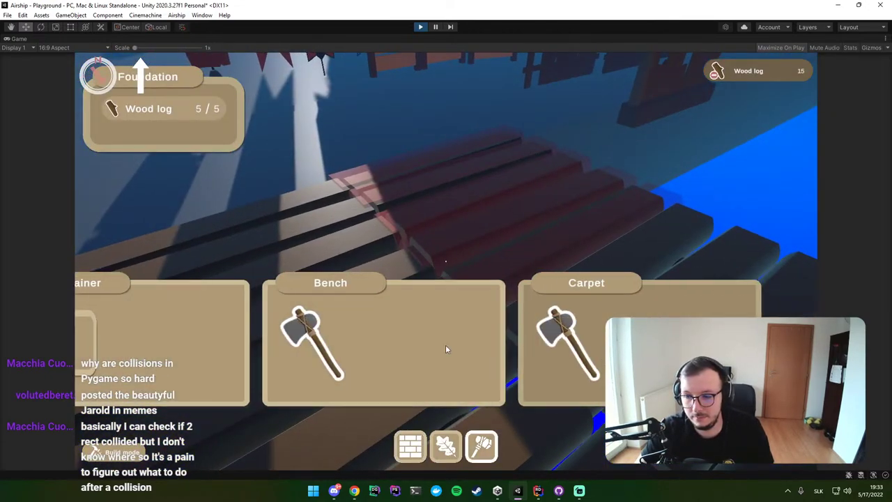
click(446, 348)
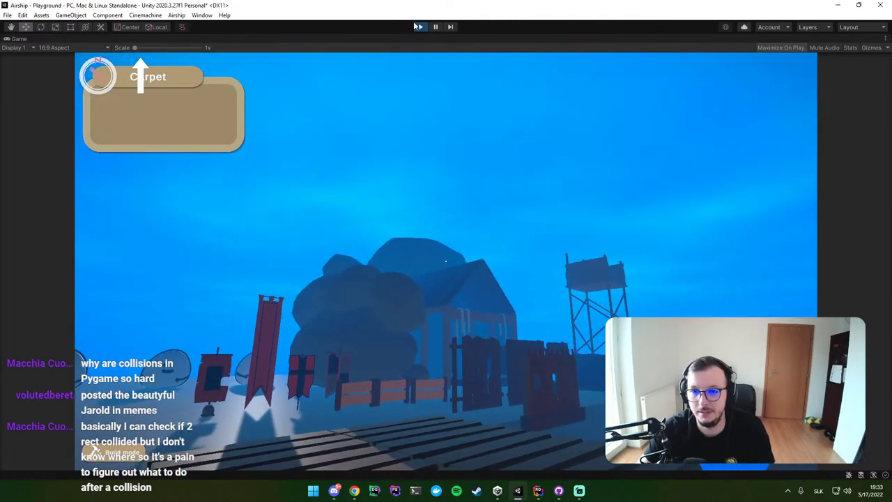
click(420, 27)
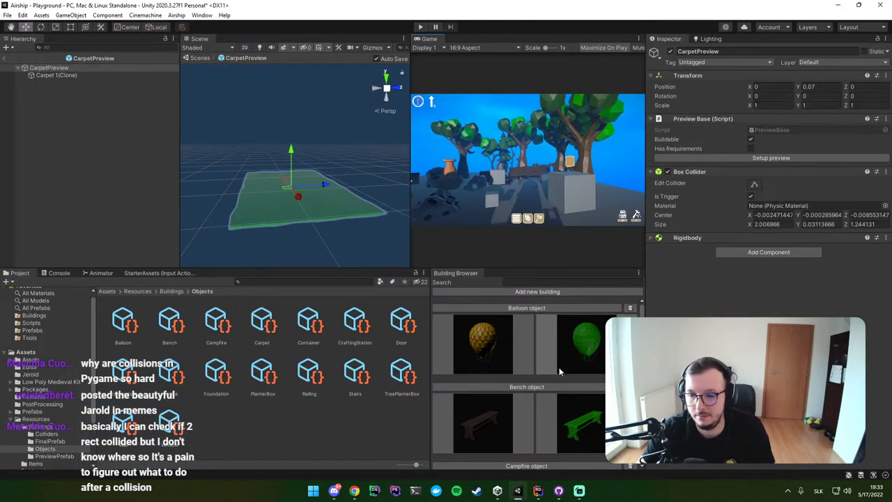
Step: Lift the Carpet prefab's Carpet 1(Clone) mesh well above the floor, to Y 0.609, and start a play test
scroll(490, 416, down, 3)
scroll(490, 407, down, 2)
click(489, 407)
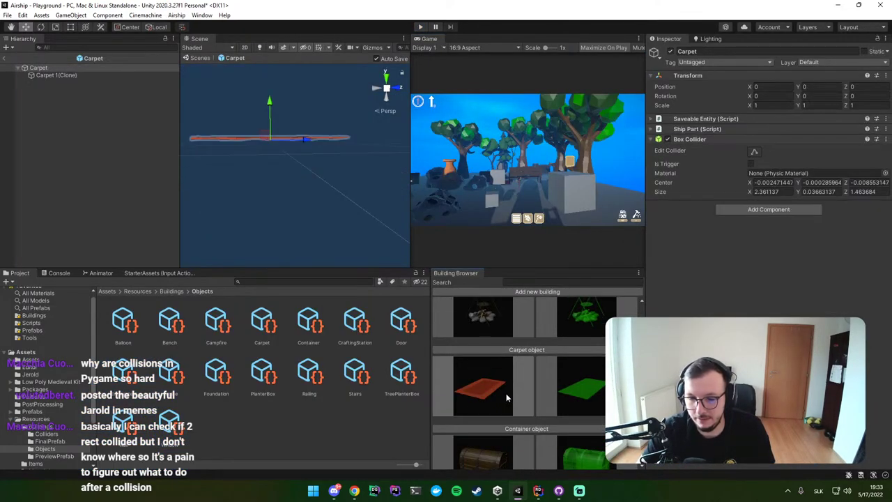
click(87, 76)
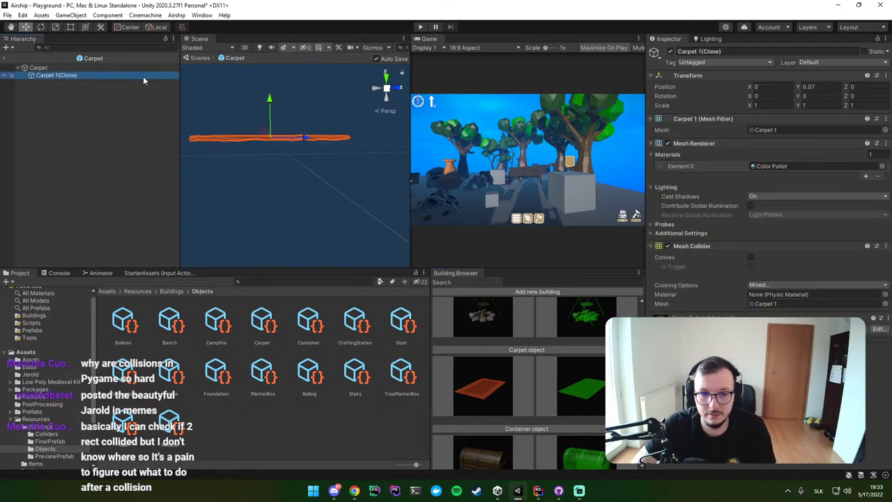
drag(270, 118, 270, 83)
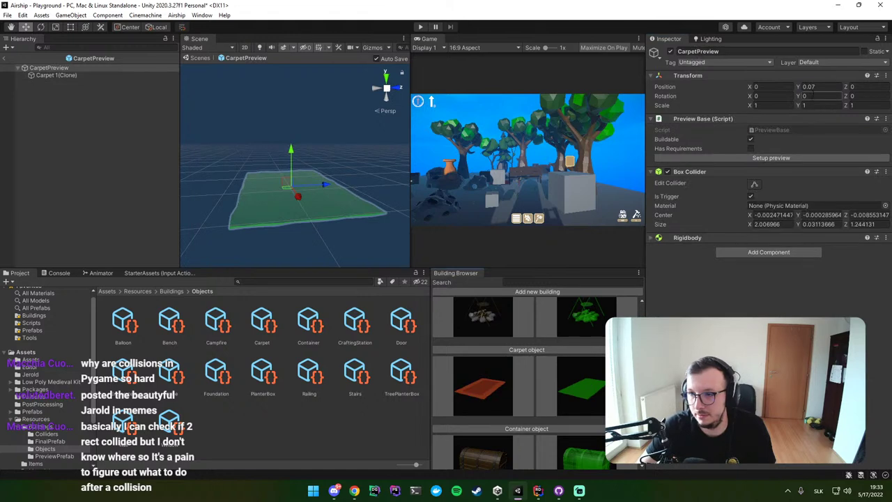
click(819, 86)
text(0.609)
click(422, 27)
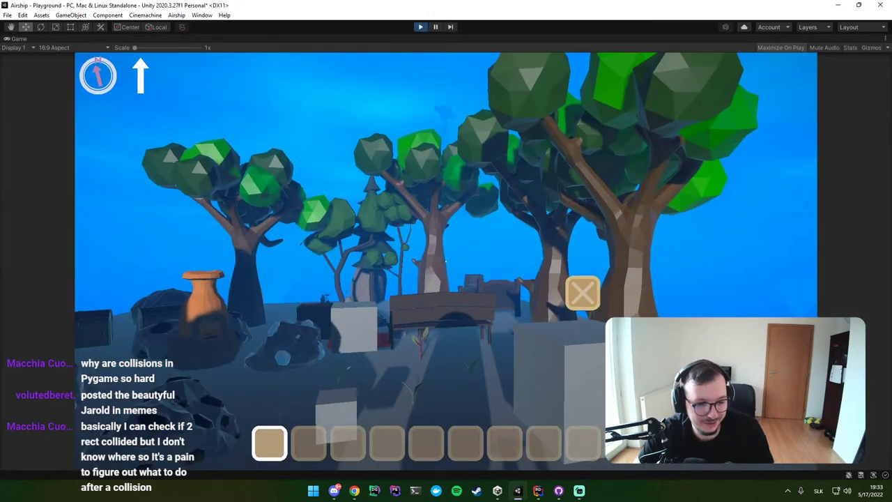
Step: In Play mode, enter build mode and pick Carpet from the build cards, then stop and switch to Discord
key(b)
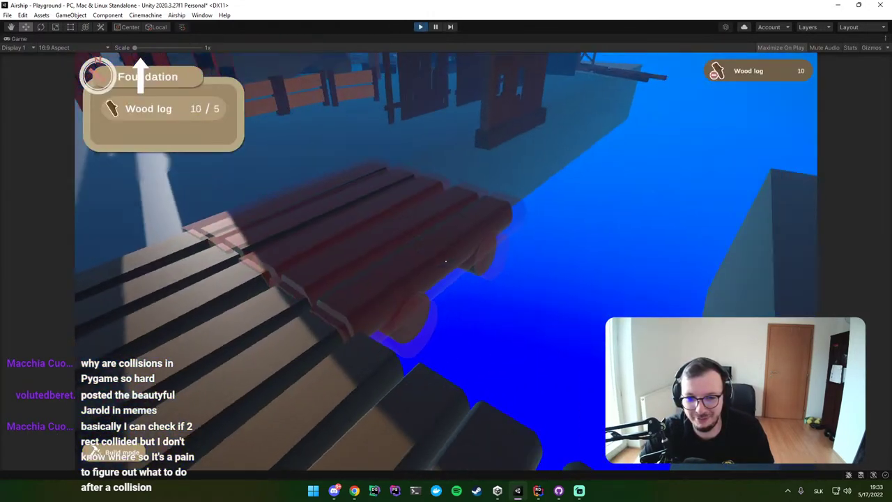
key(Tab)
scroll(470, 352, down, 2)
scroll(514, 374, down, 3)
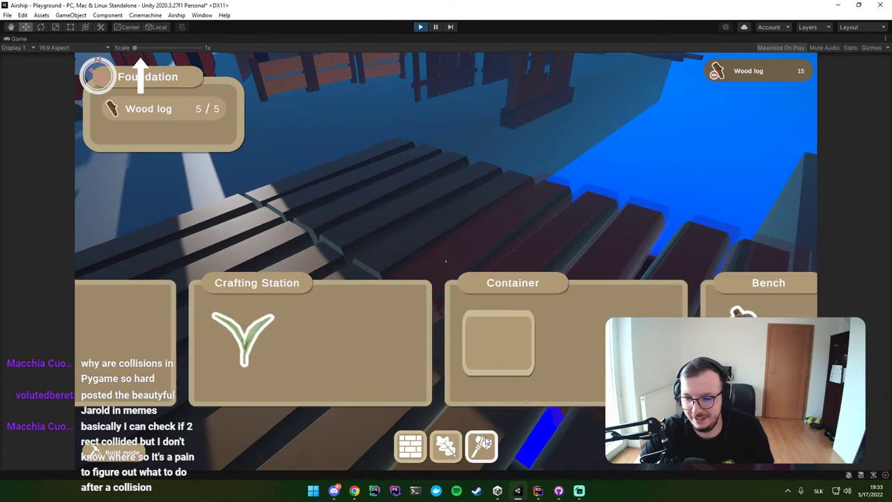
scroll(302, 335, down, 1)
click(560, 333)
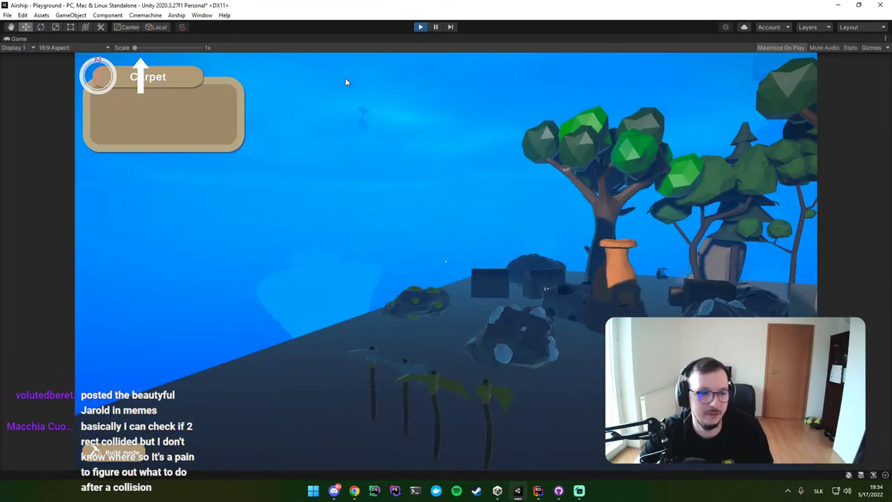
key(ctrl+p)
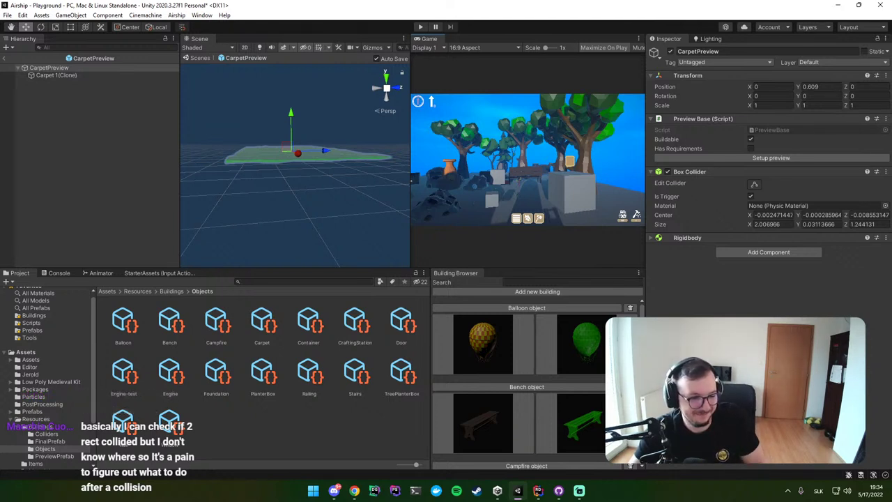
click(334, 490)
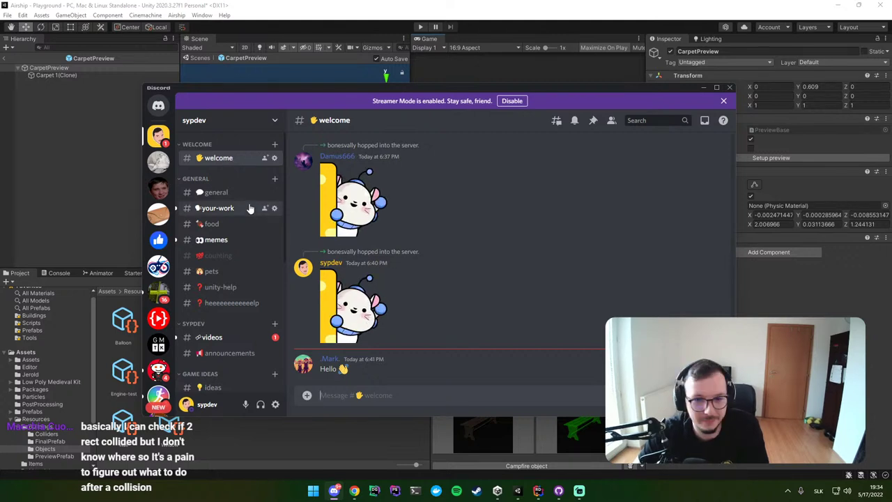
Step: Go from #videos to #memes and view the 'Jarold, protector of the islands' meme enlarged
scroll(251, 215, down, 3)
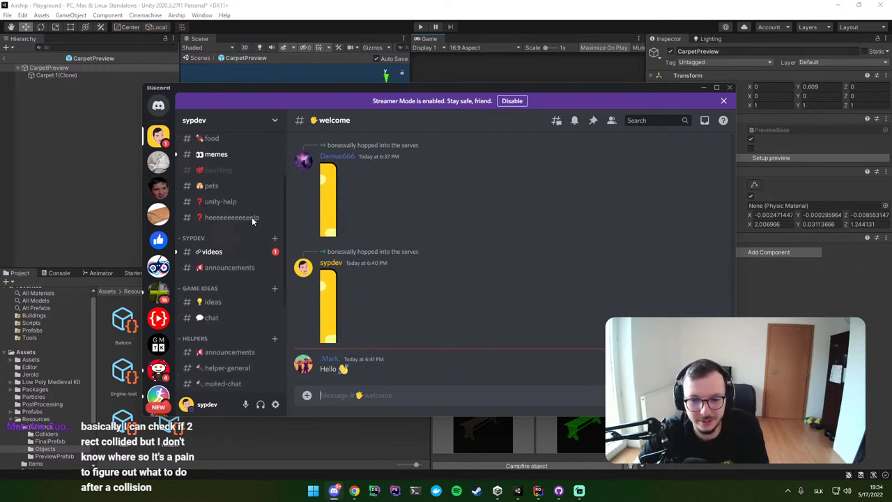
click(228, 244)
scroll(235, 237, up, 3)
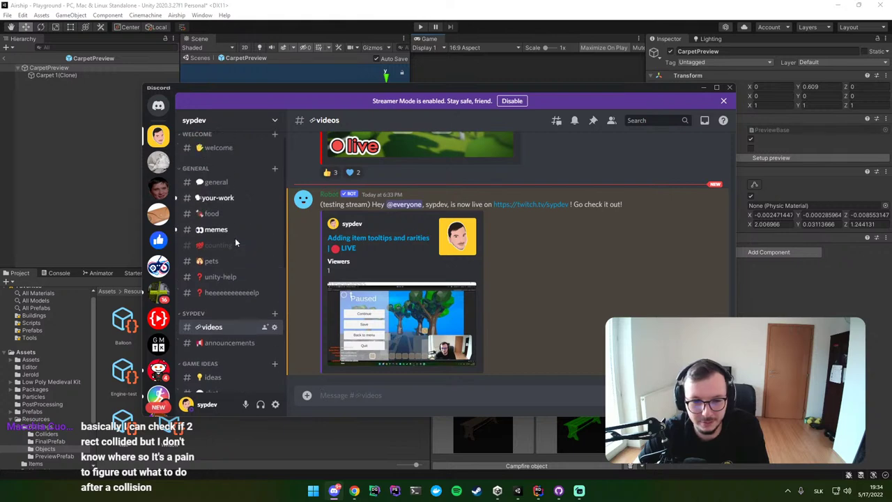
click(229, 246)
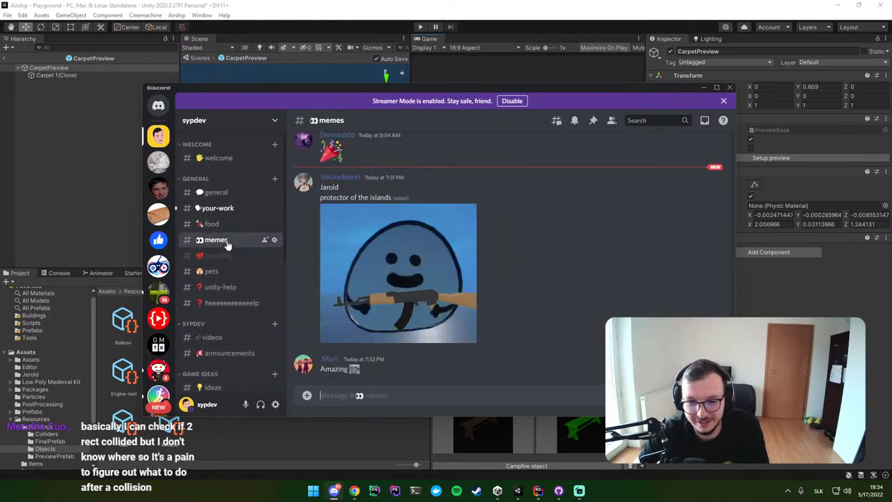
click(363, 279)
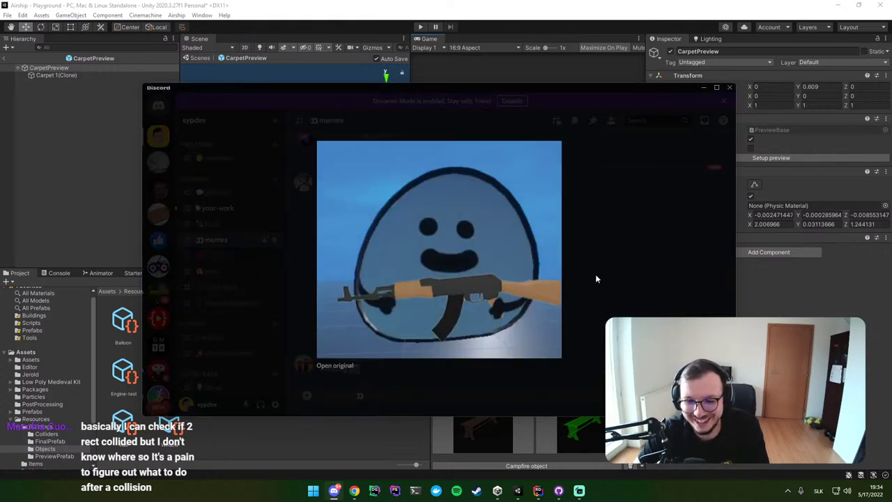
click(595, 274)
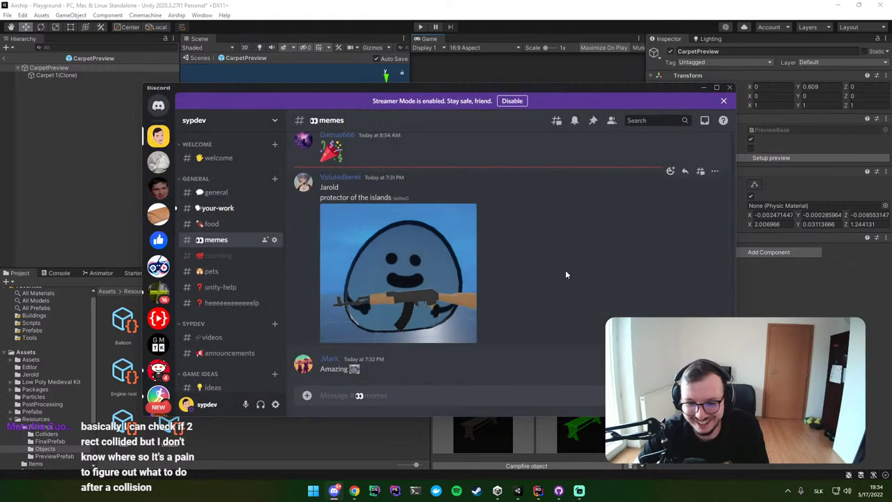
click(429, 281)
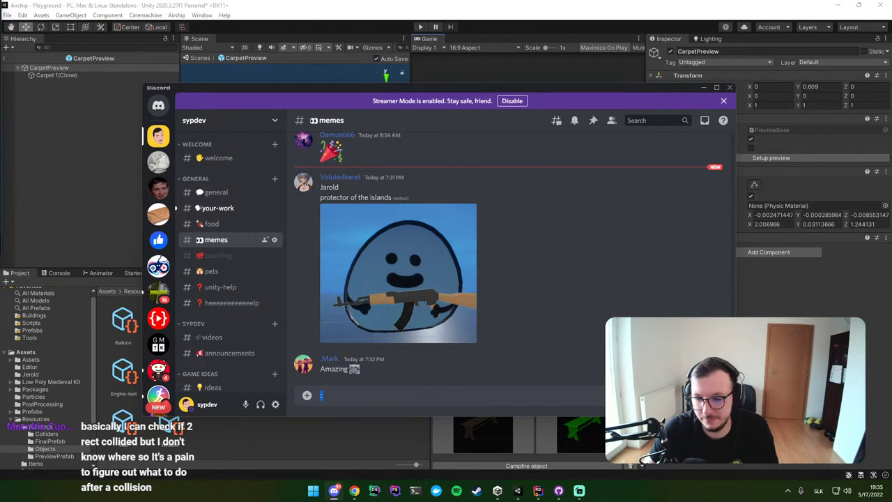
Step: Send the :jaroldak: custom emoji in #memes, then briefly view the meme picture enlarged
click(715, 395)
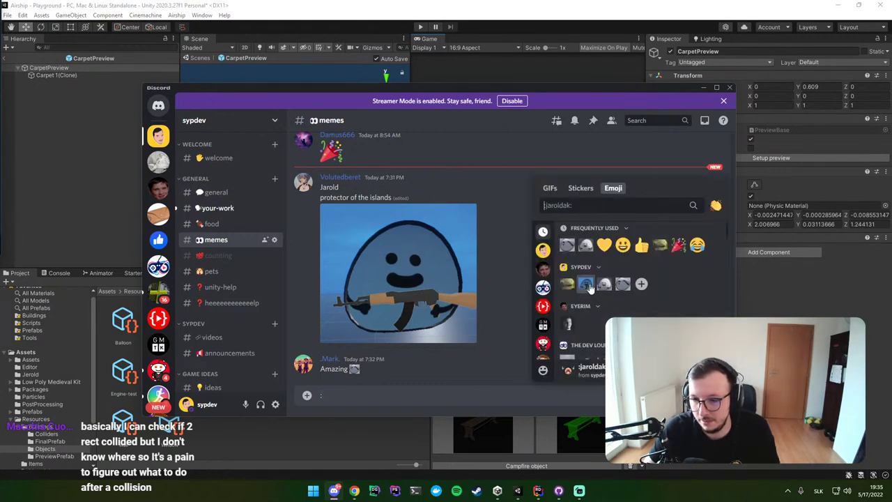
click(589, 370)
key(Return)
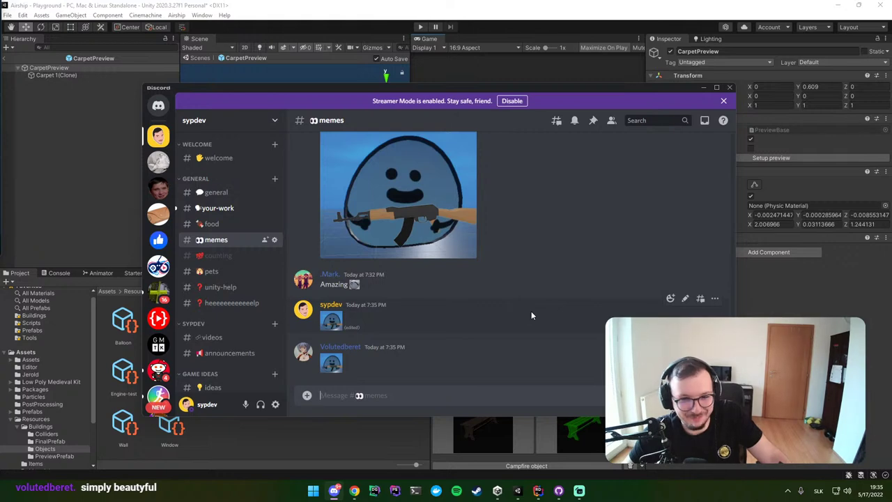
click(373, 185)
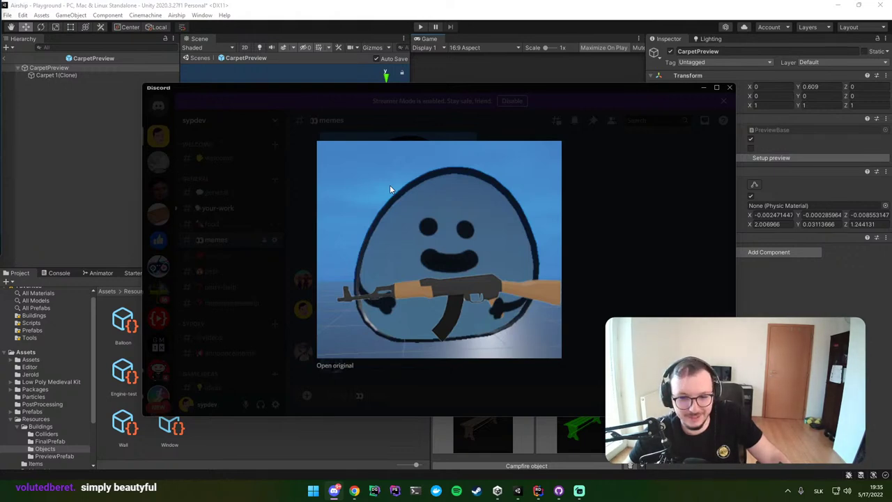
click(278, 199)
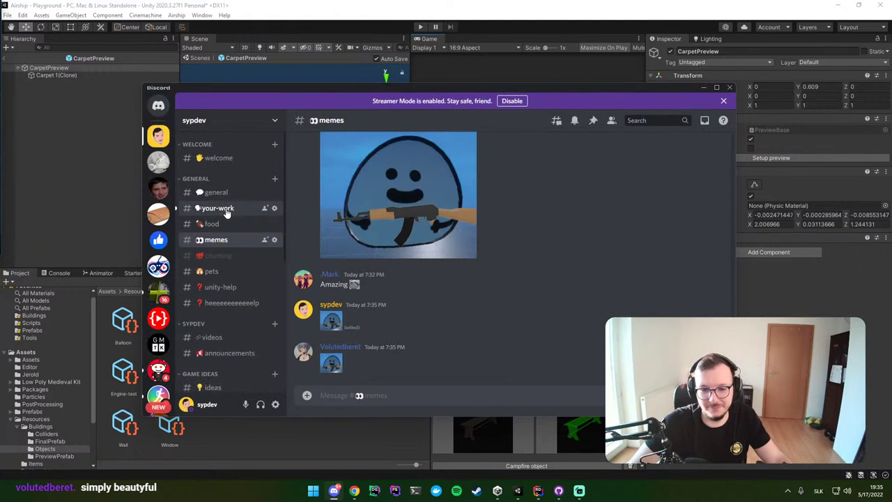
Step: Pass through #your-work to #general, send a message of three picked emojis, and return to Unity
click(223, 209)
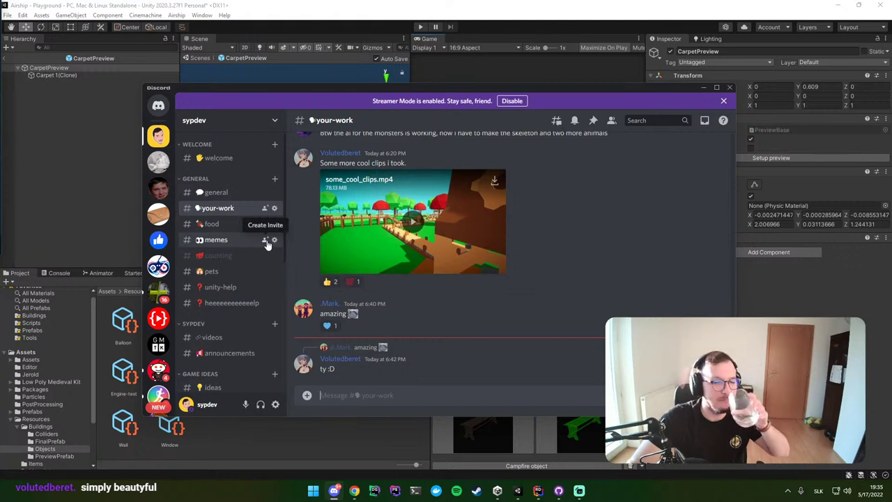
click(235, 197)
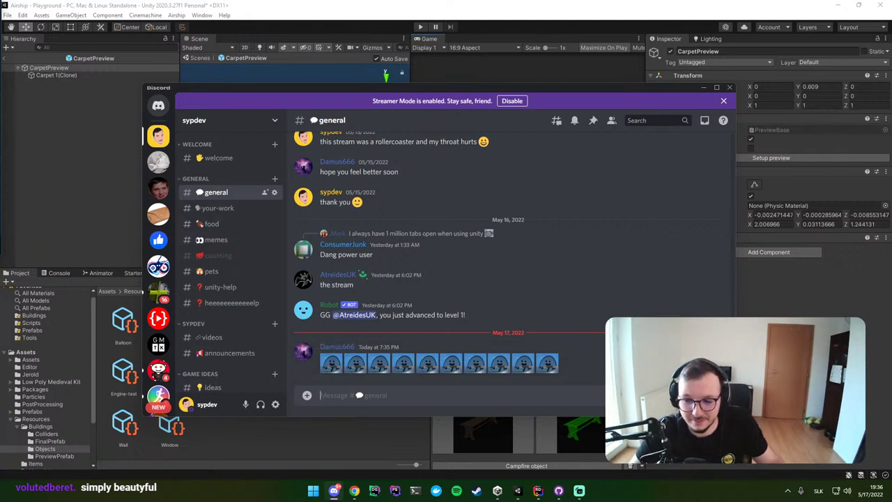
click(717, 395)
click(602, 286)
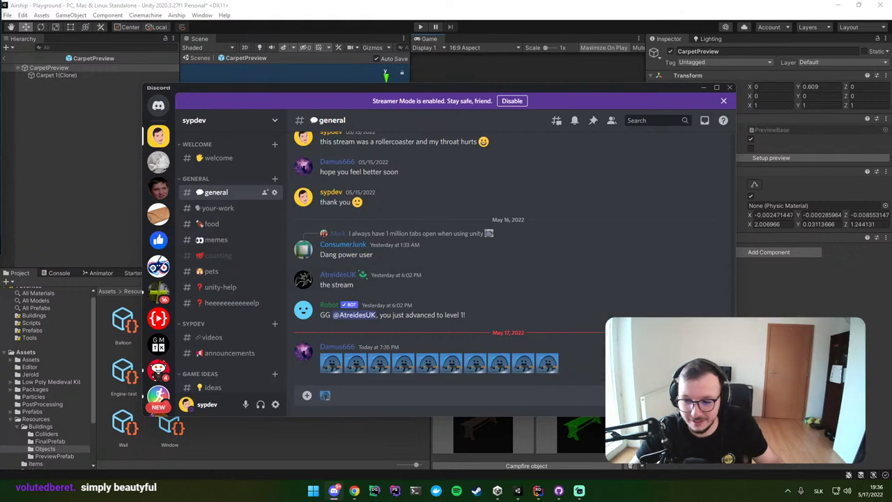
click(716, 395)
click(603, 284)
click(716, 395)
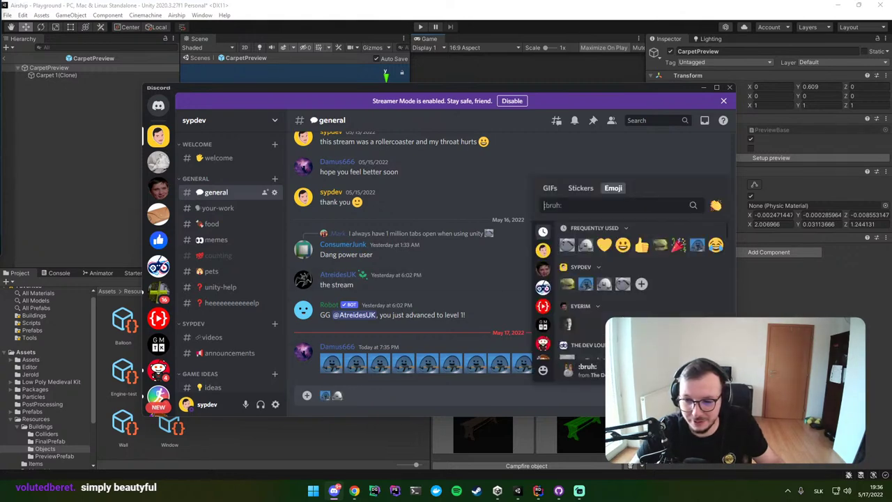
click(624, 286)
key(Return)
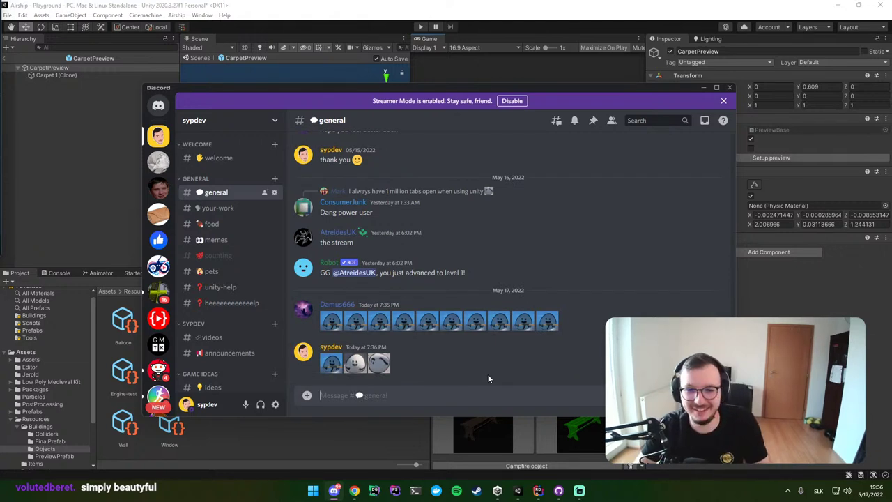
click(452, 67)
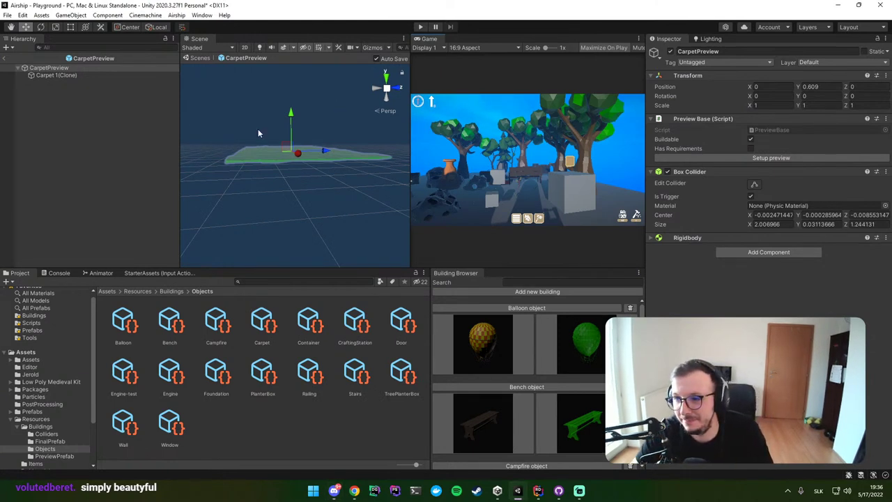
Step: In CarpetPreview, set the root's Y to 0 and raise its Carpet 1(Clone) mesh to Y 0.411
click(82, 76)
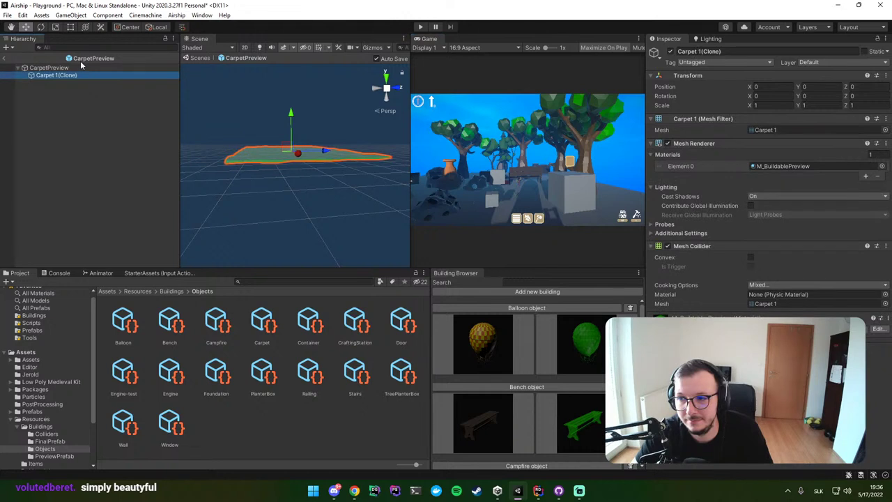
click(49, 67)
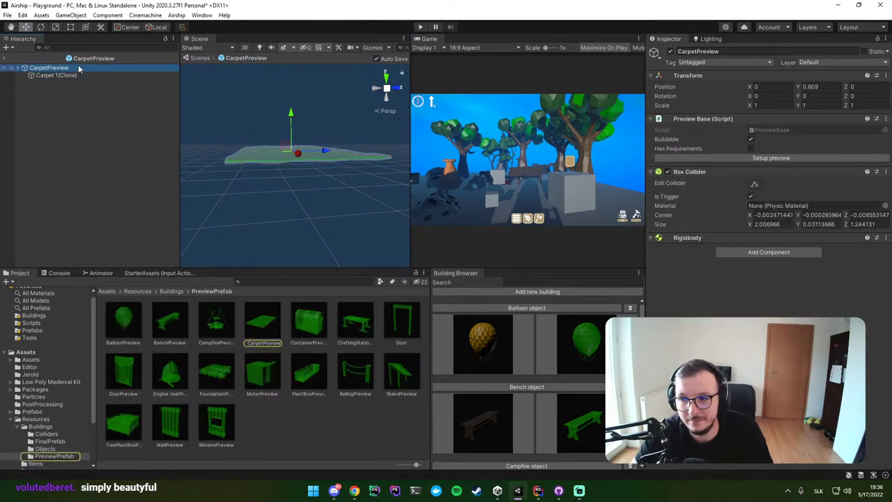
text(0)
key(Return)
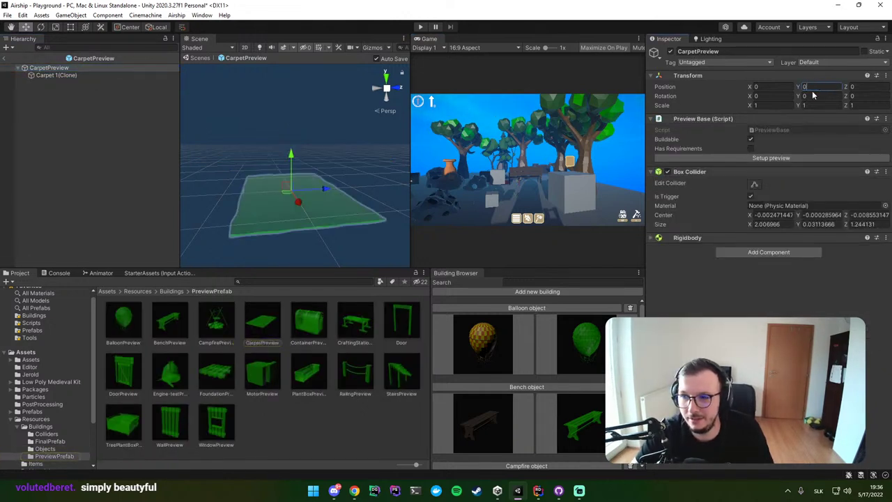
click(68, 78)
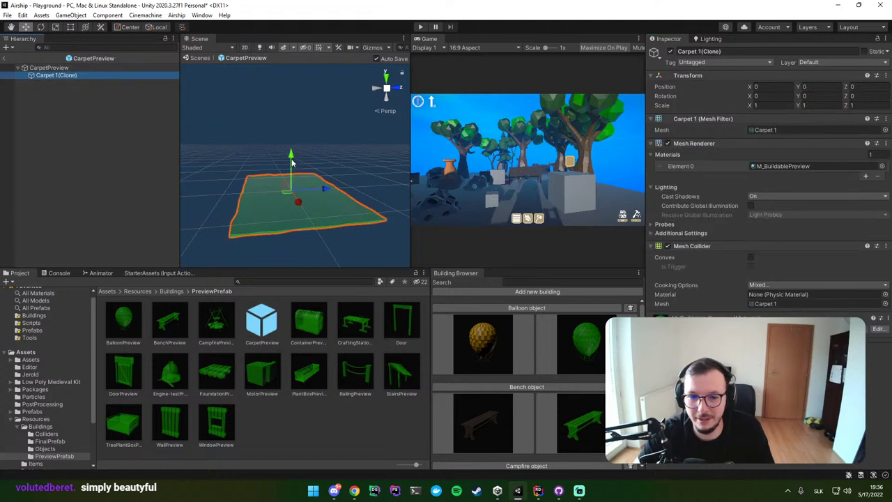
drag(292, 162, 292, 137)
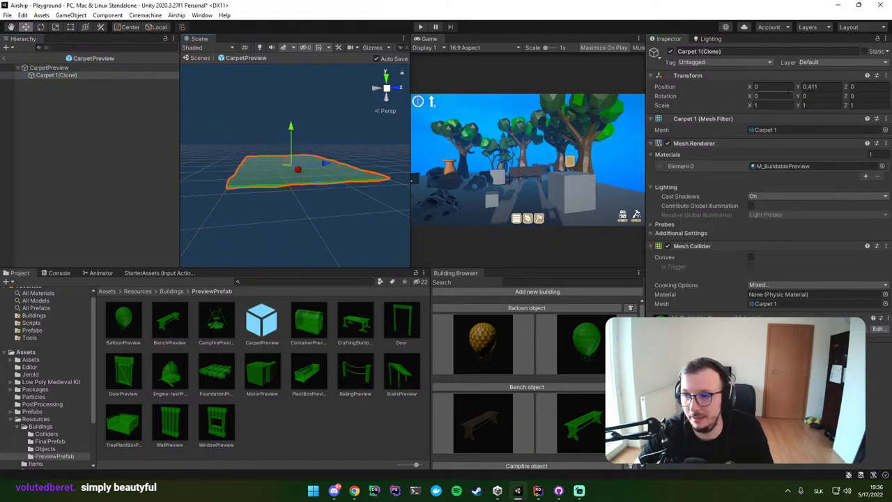
click(811, 87)
Step: Paste the 0.411 height onto the Carpet prefab's mesh, then play after exiting prefab mode
scroll(490, 425, down, 2)
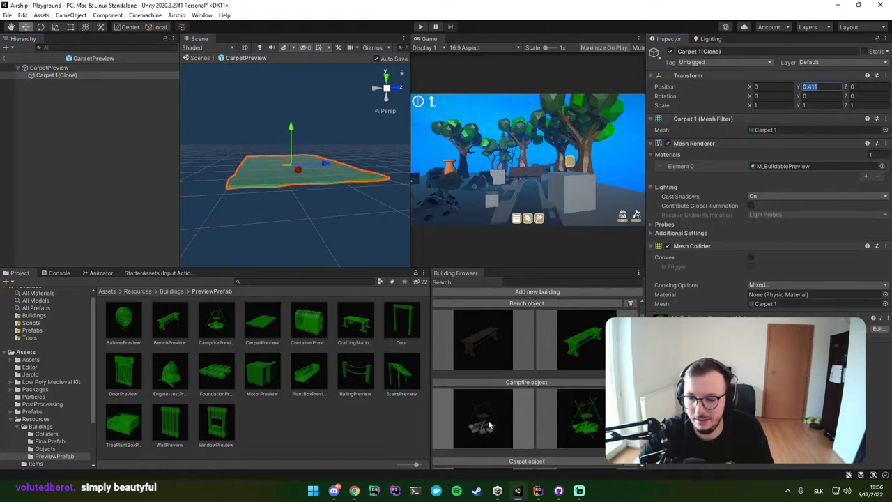
scroll(490, 424, down, 3)
click(483, 387)
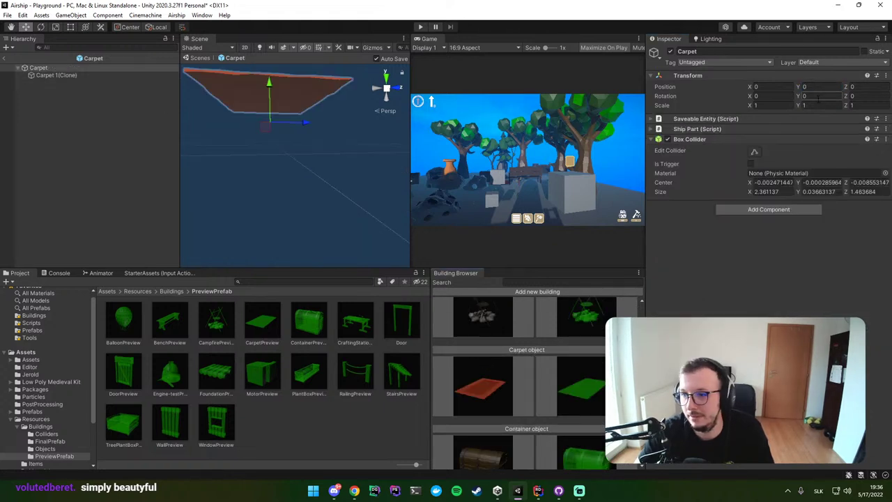
click(56, 74)
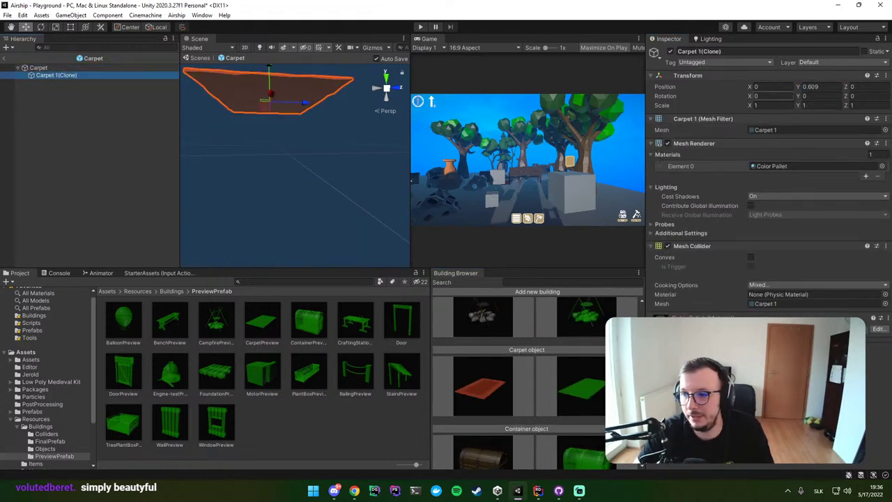
click(811, 86)
text(0.411)
click(420, 26)
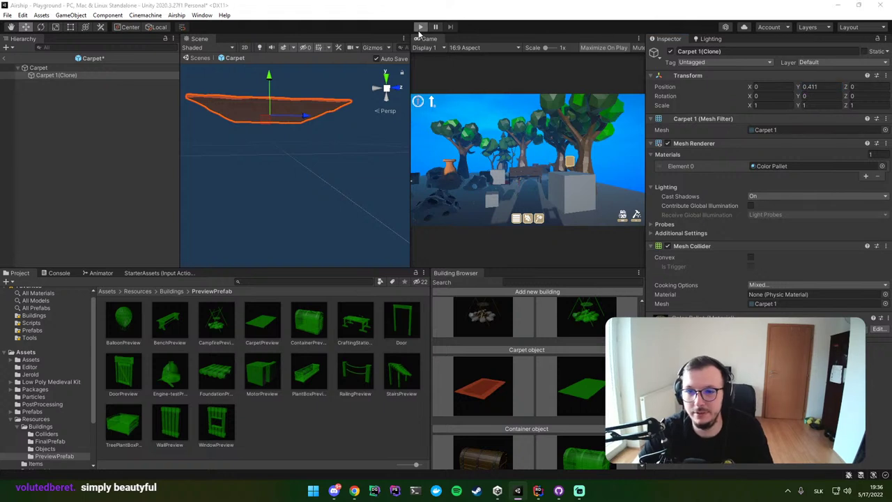
click(478, 278)
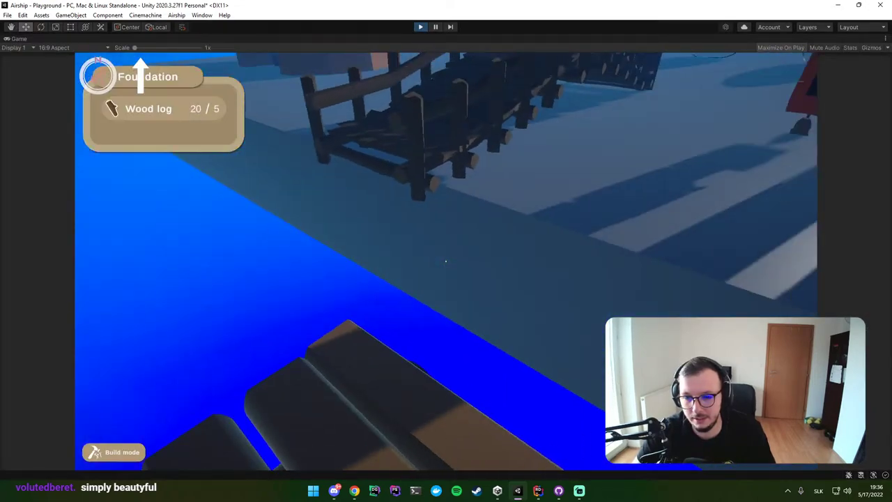
Step: Place a foundation in play, choose Carpet from the build menu, stop, and select the CarpetPreview asset
click(446, 262)
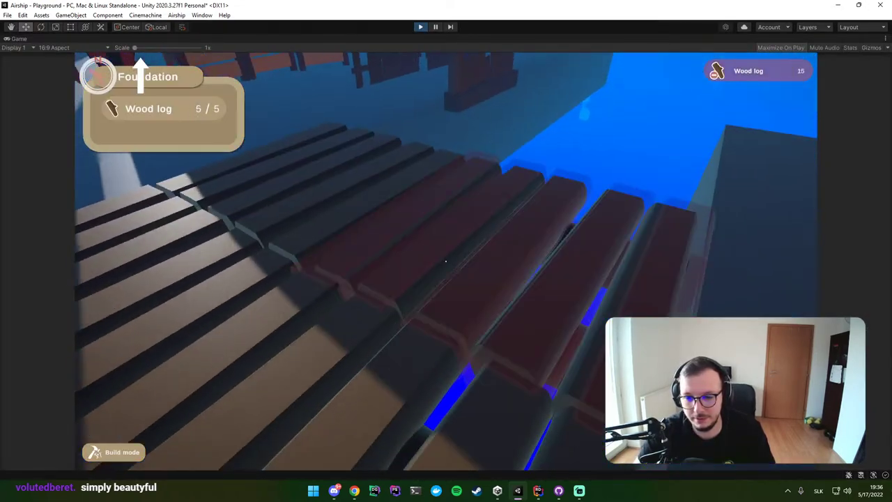
key(Tab)
scroll(390, 364, down, 5)
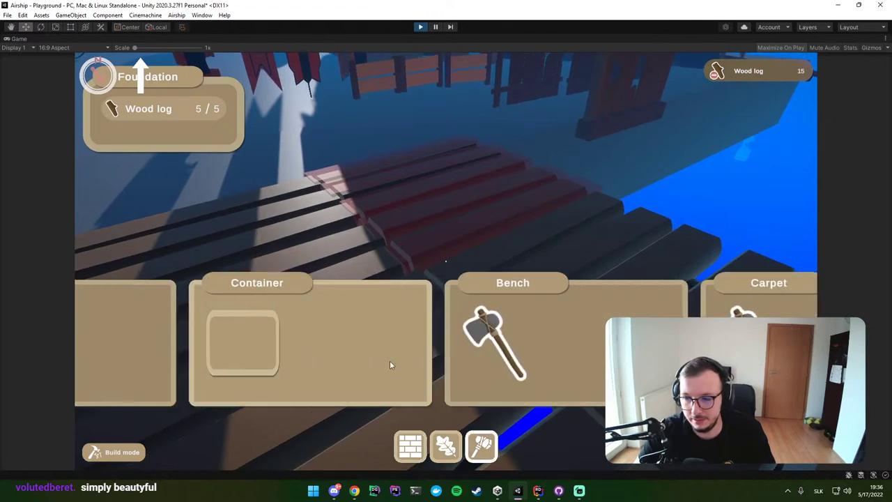
scroll(390, 364, down, 1)
key(Tab)
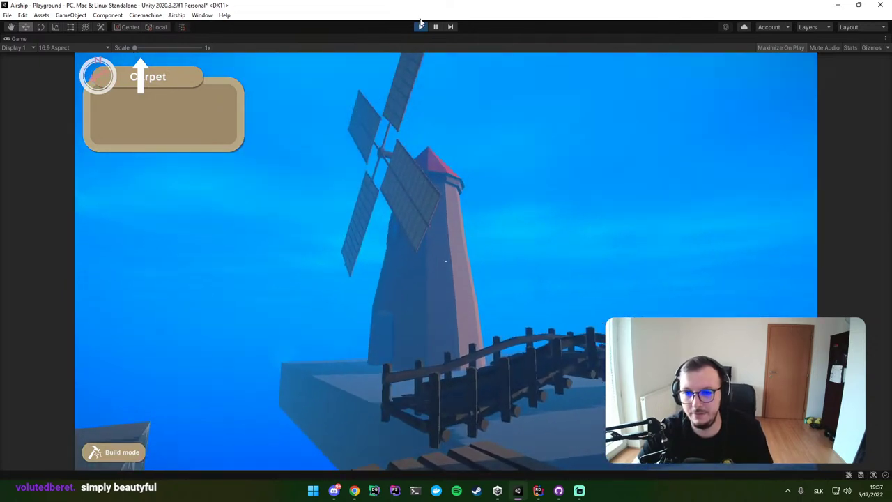
click(420, 27)
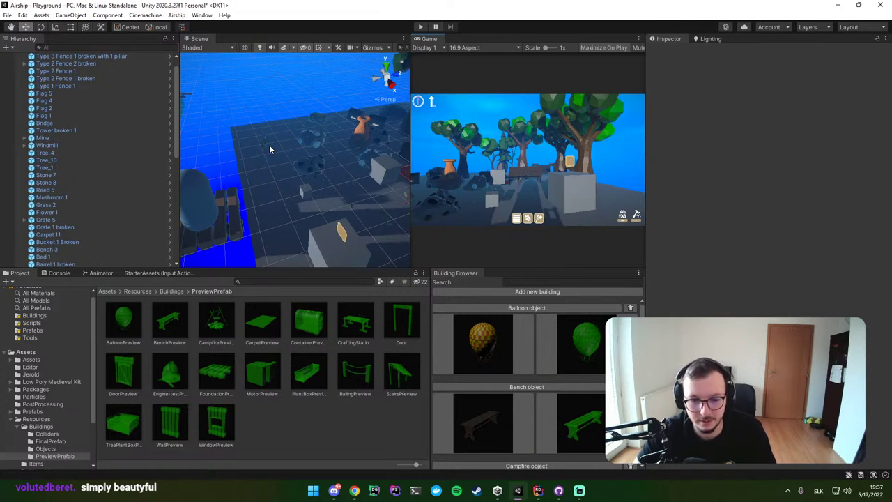
click(267, 331)
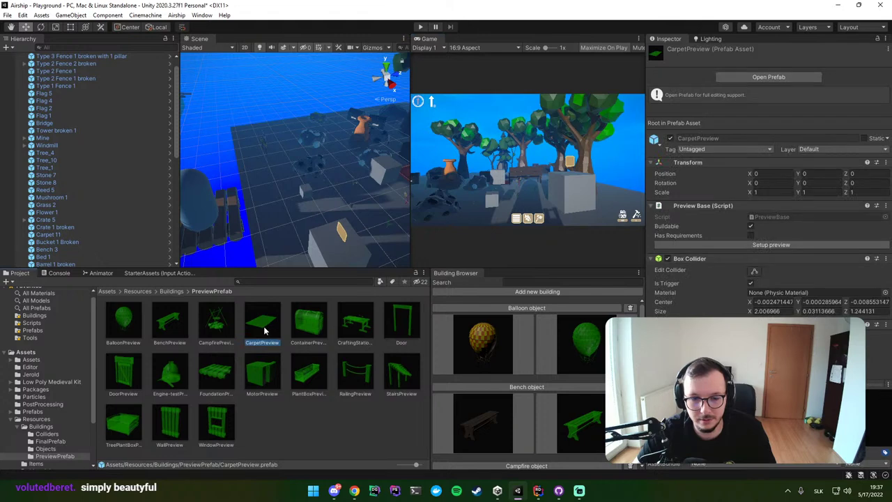
Step: Remove the Mesh Collider from Carpet 1(Clone) inside the CarpetPreview prefab
double_click(265, 330)
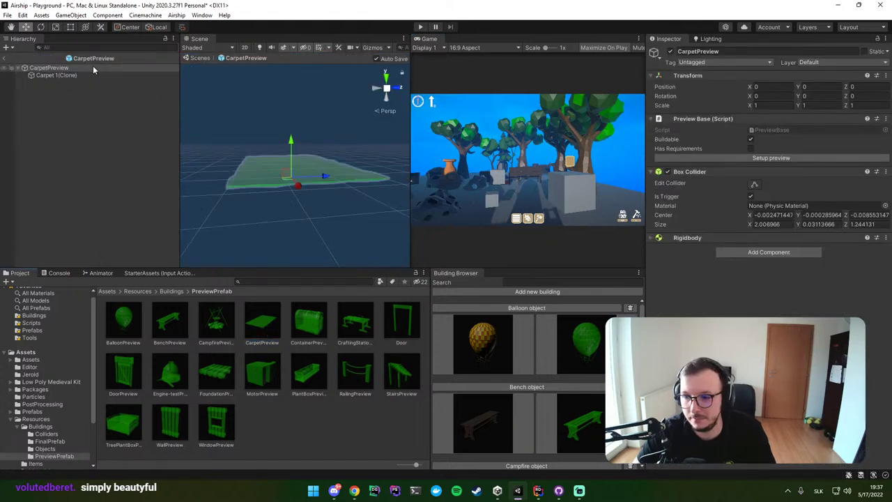
click(70, 75)
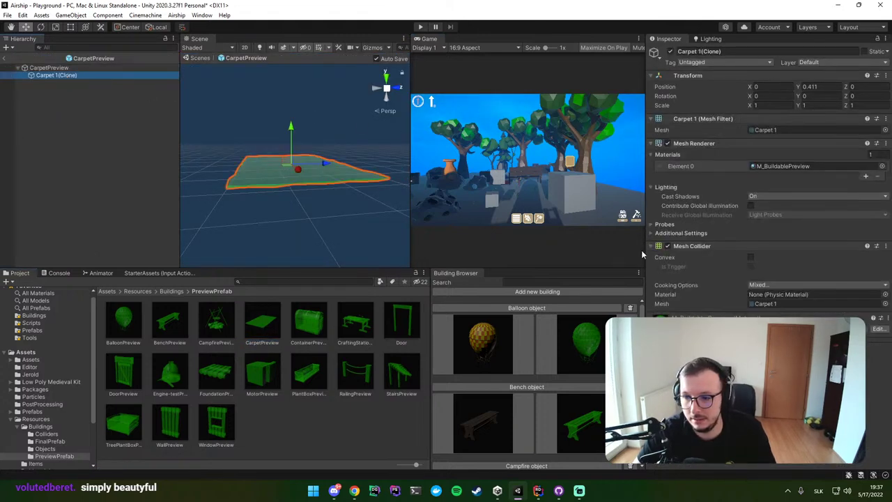
right_click(705, 246)
click(728, 269)
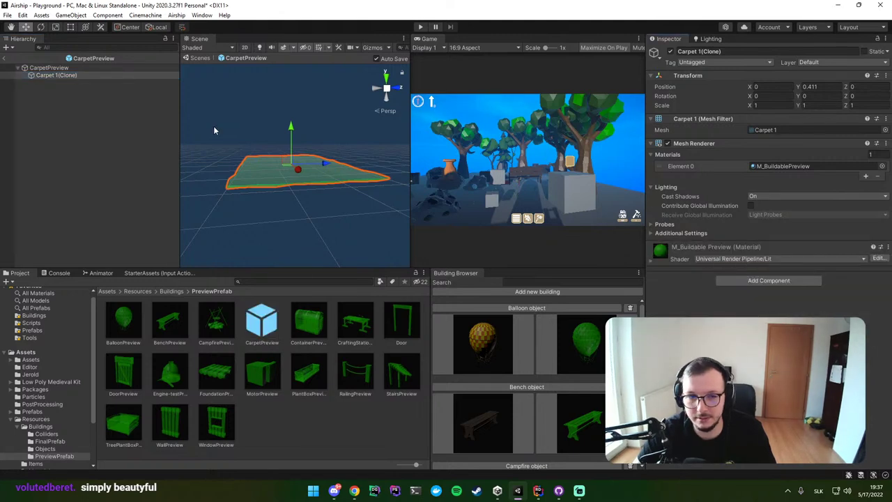
click(64, 67)
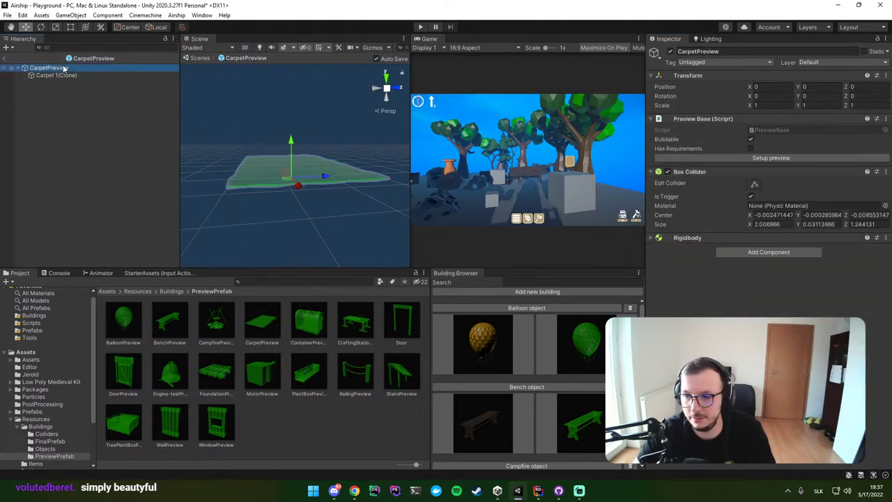
Step: Play-test placing a foundation and choosing Carpet to build, then stop the game
click(420, 26)
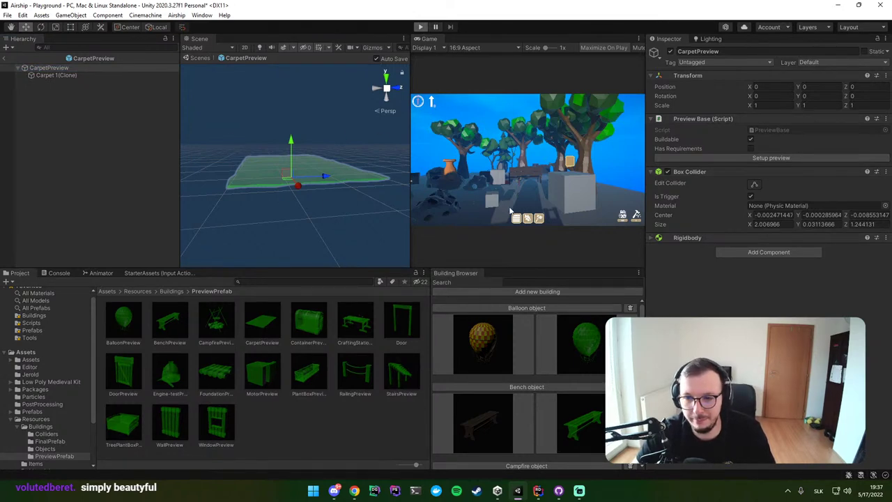
key(shift+space)
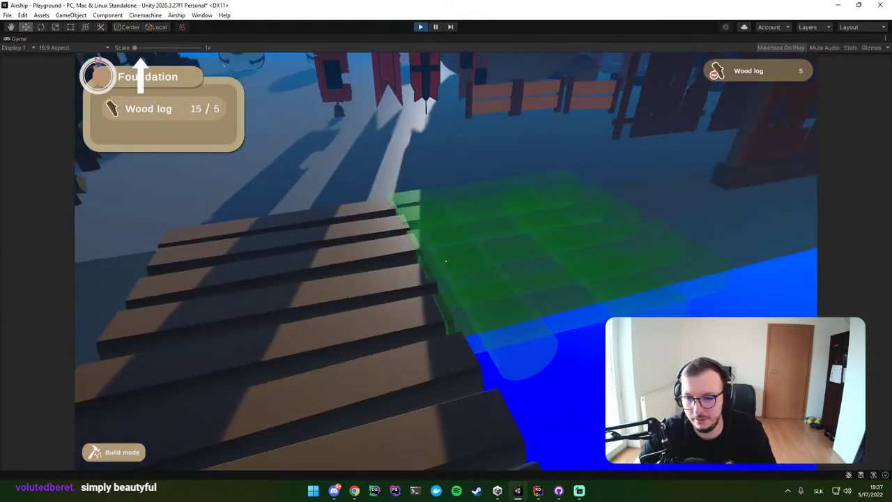
click(446, 261)
key(Tab)
scroll(547, 361, down, 3)
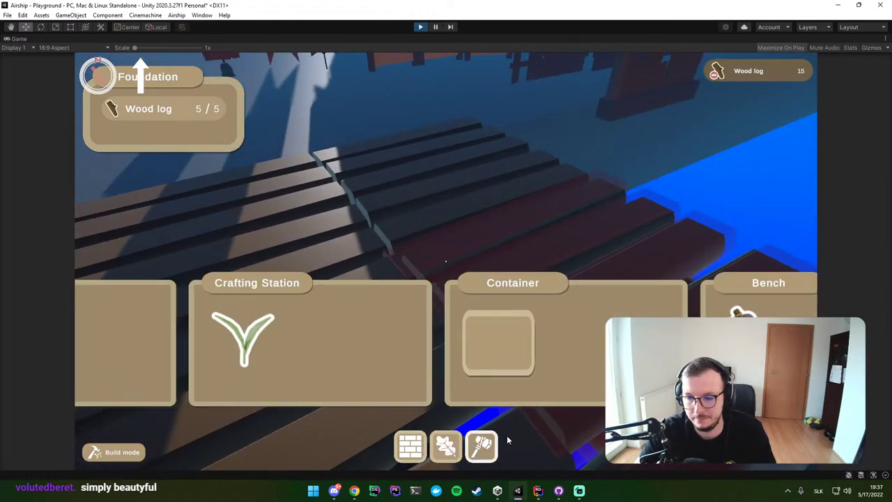
scroll(440, 333, down, 1)
click(484, 339)
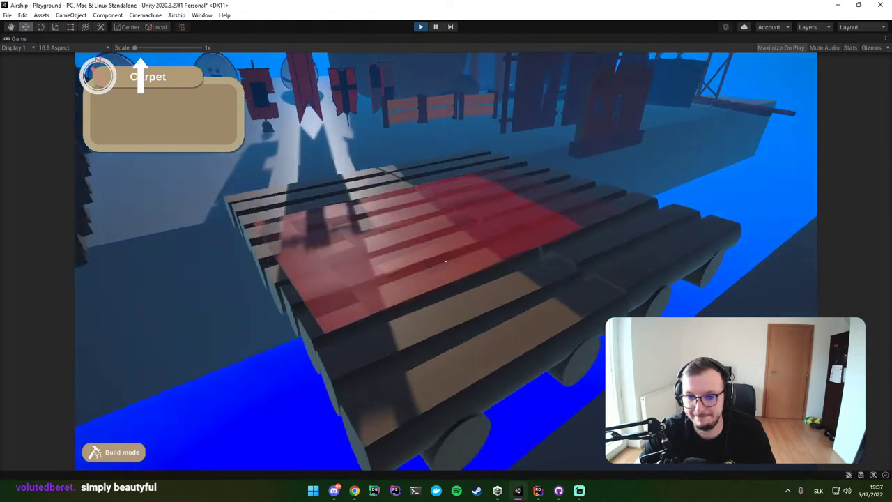
key(ctrl+p)
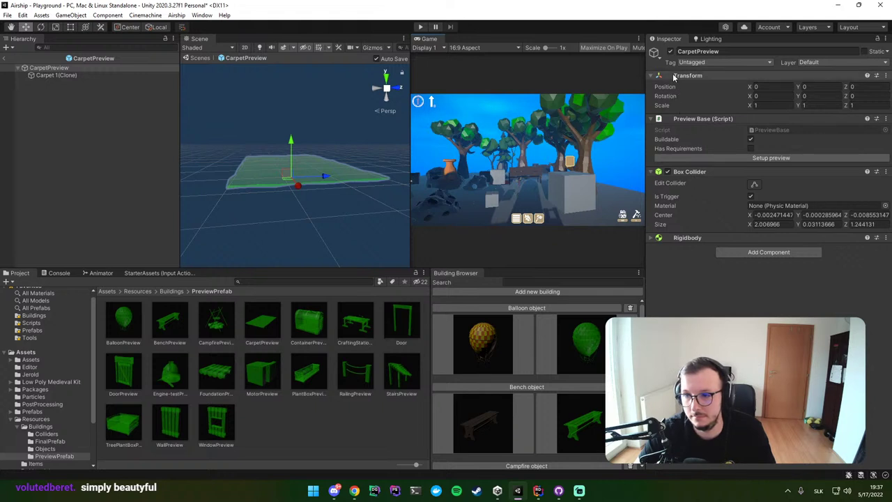
Step: Raise the CarpetPreview Box Collider's Center Y to 0.41 to match the carpet
click(754, 184)
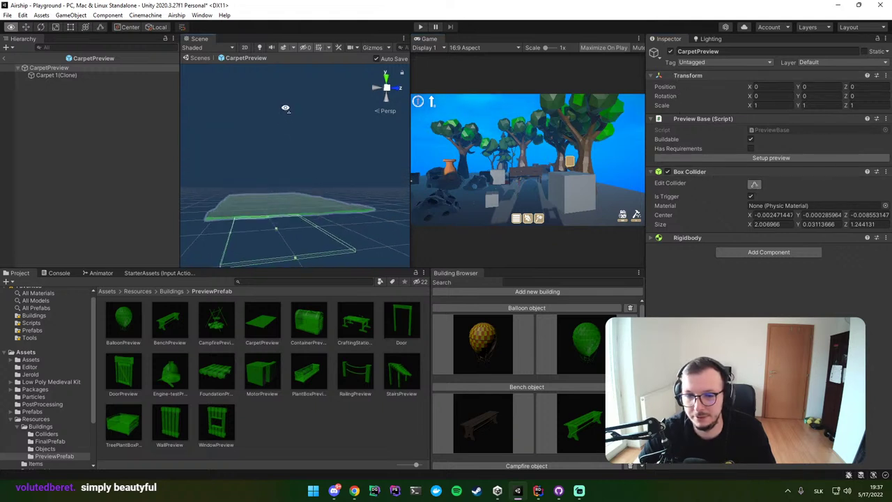
mouse_move(299, 182)
alt+mouse_down()
mouse_move(281, 98)
mouse_move(282, 127)
alt+mouse_up()
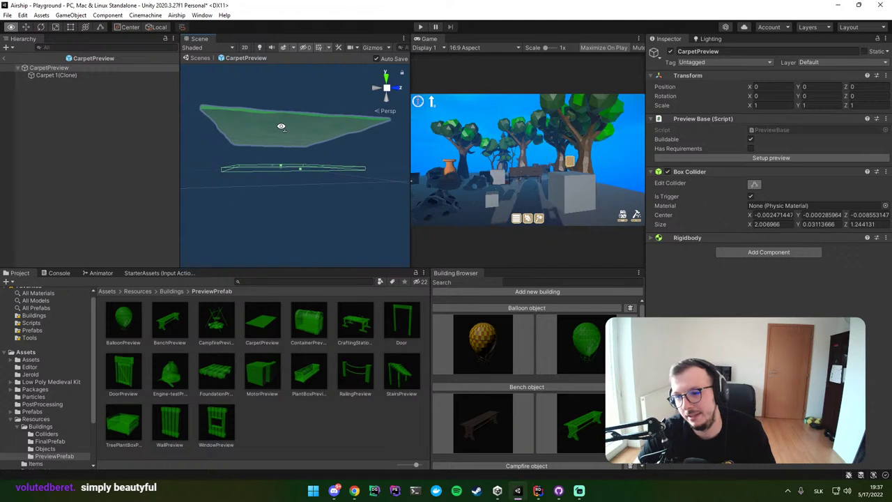
double_click(809, 214)
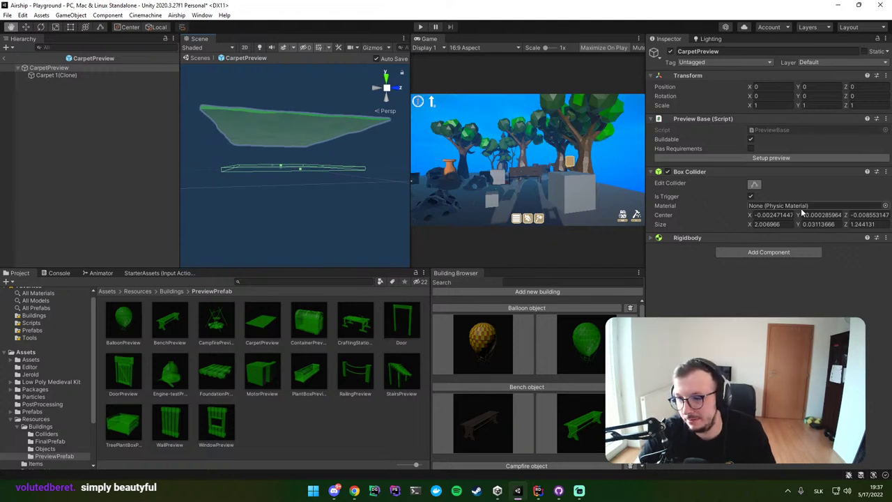
text(0.5)
key(Return)
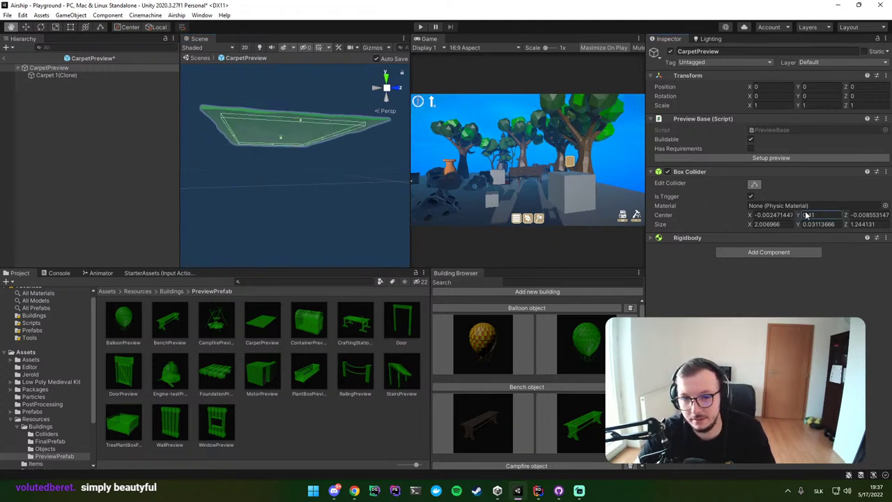
alt+drag(339, 200, 338, 201)
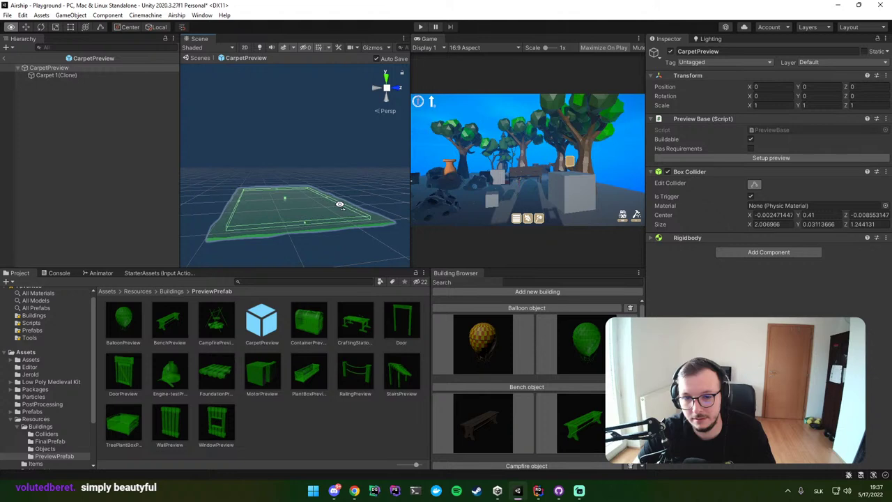
Step: Play-test selecting Carpet in build mode and toggling build mode, then stop the game
click(420, 28)
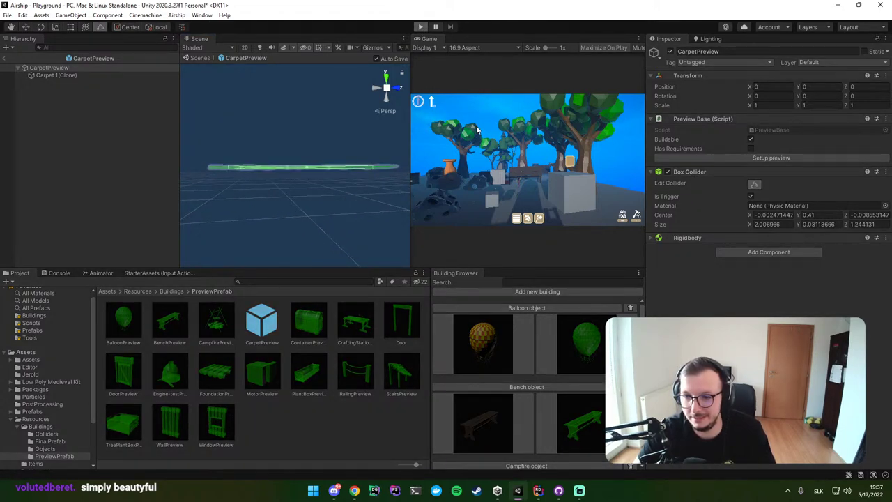
key(shift+space)
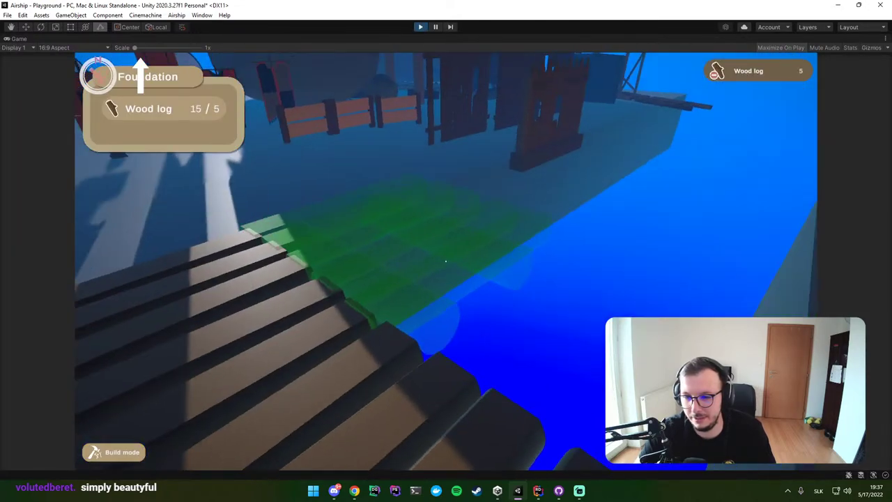
key(Tab)
scroll(391, 362, down, 1)
scroll(348, 380, down, 1)
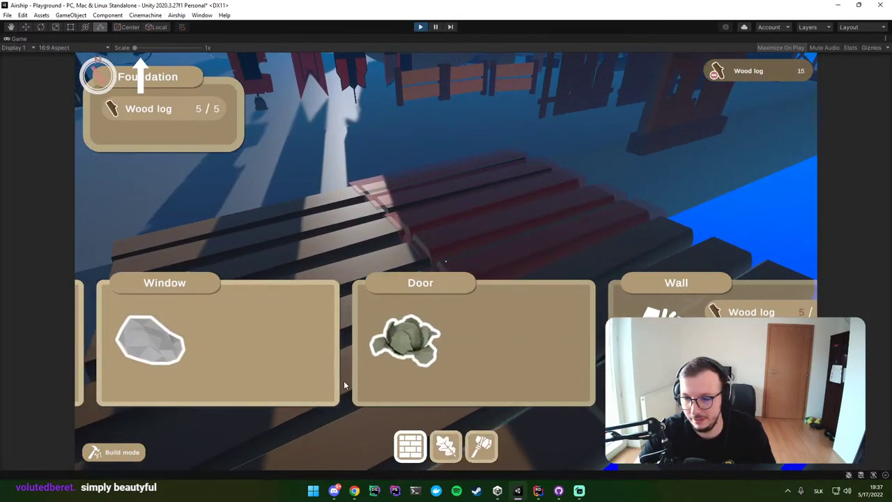
scroll(418, 373, down, 3)
scroll(467, 363, down, 1)
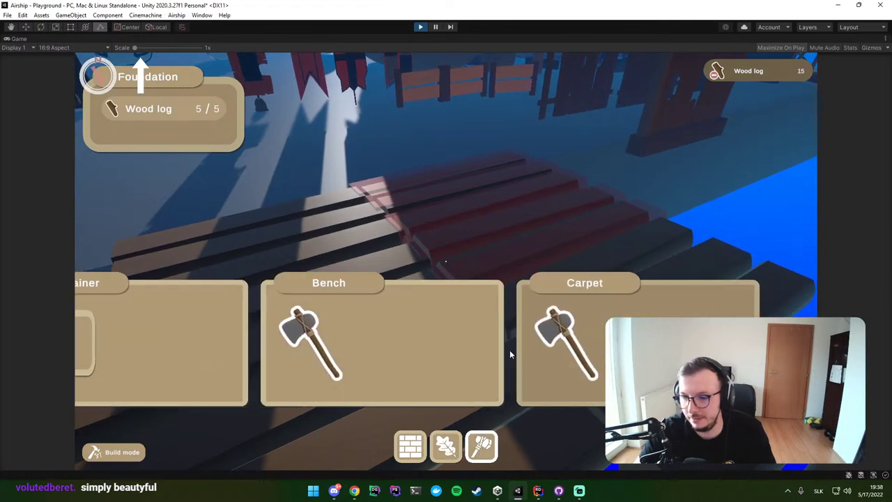
click(520, 353)
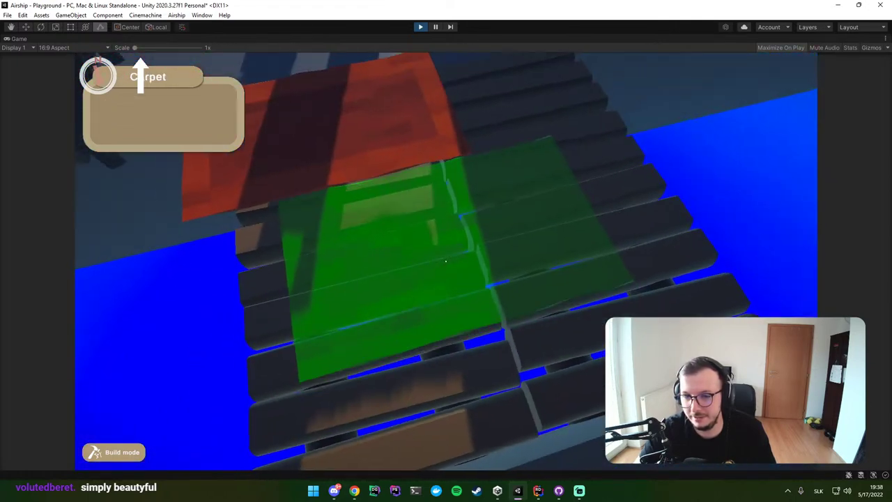
key(b)
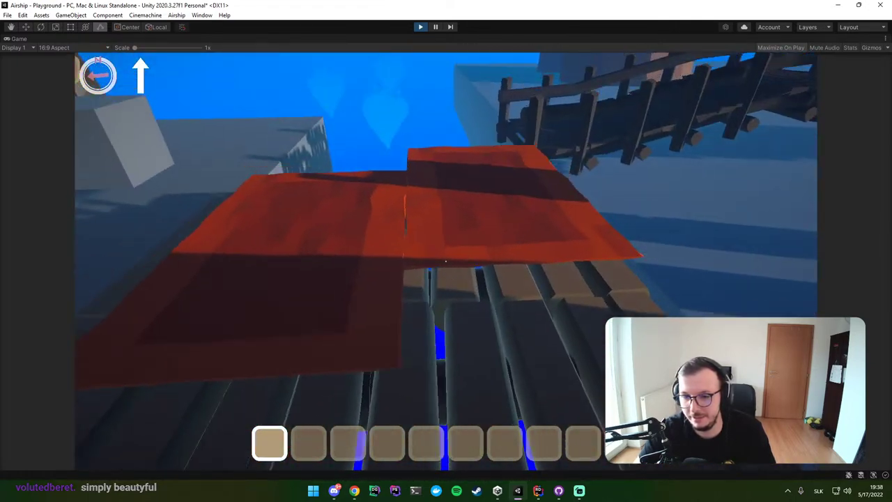
key(b)
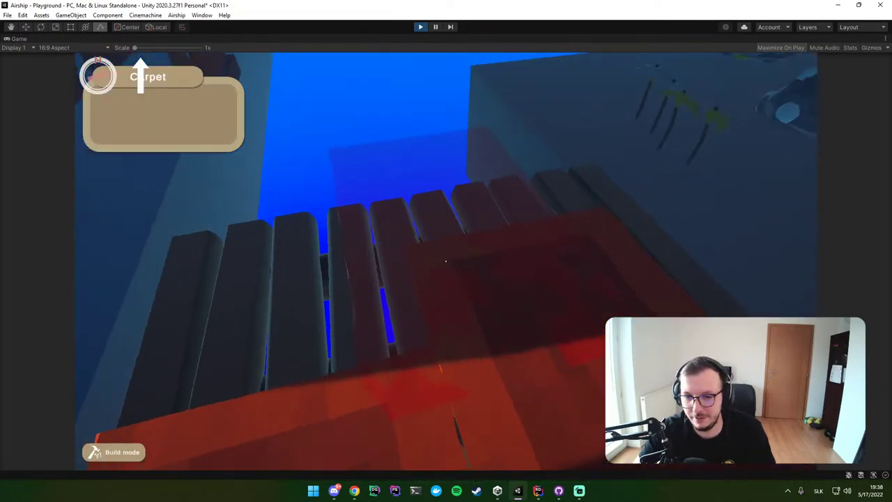
key(b)
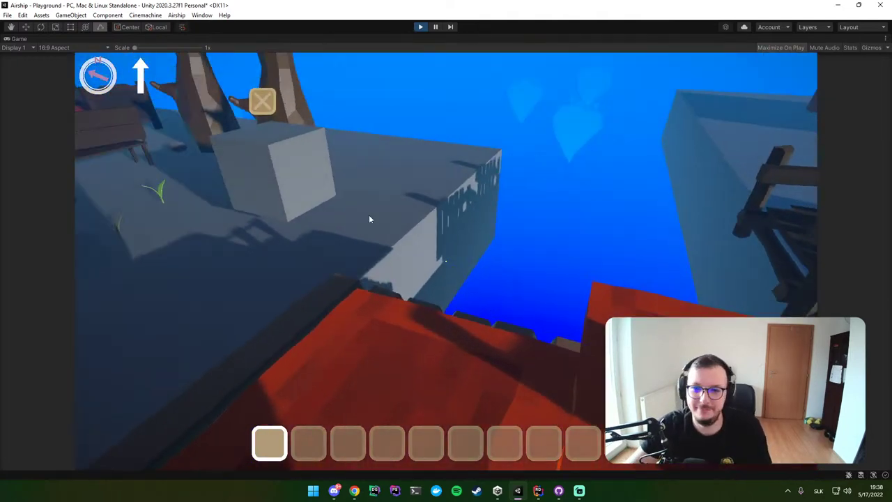
key(shift+space)
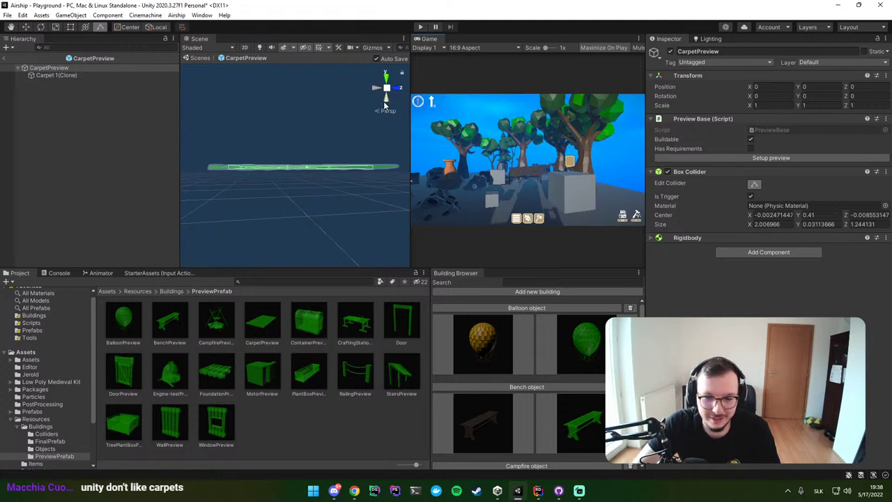
Step: Widen the Scene view and scrub Carpet 1(Clone)'s Position Y upward inside CarpetPreview
drag(412, 129, 469, 129)
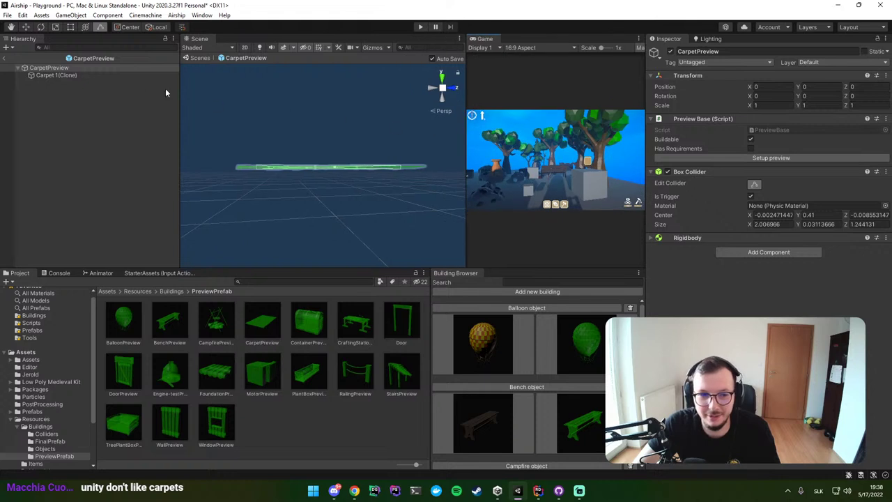
click(126, 73)
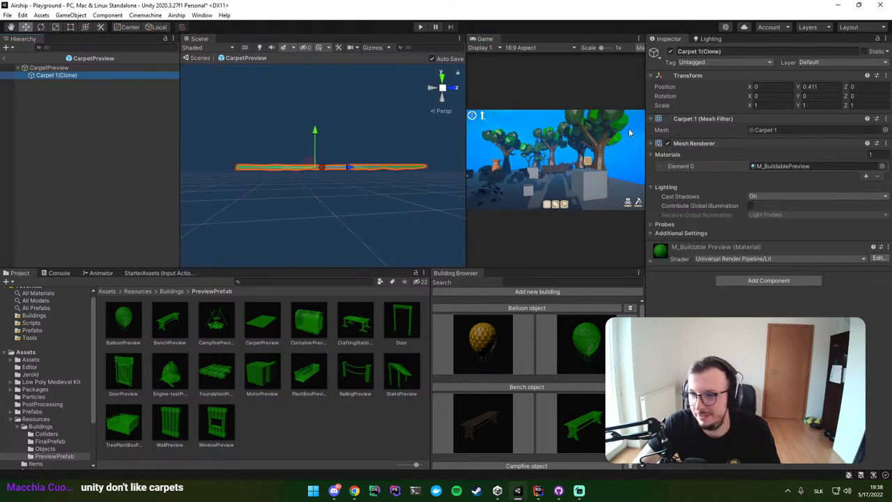
drag(799, 89, 821, 89)
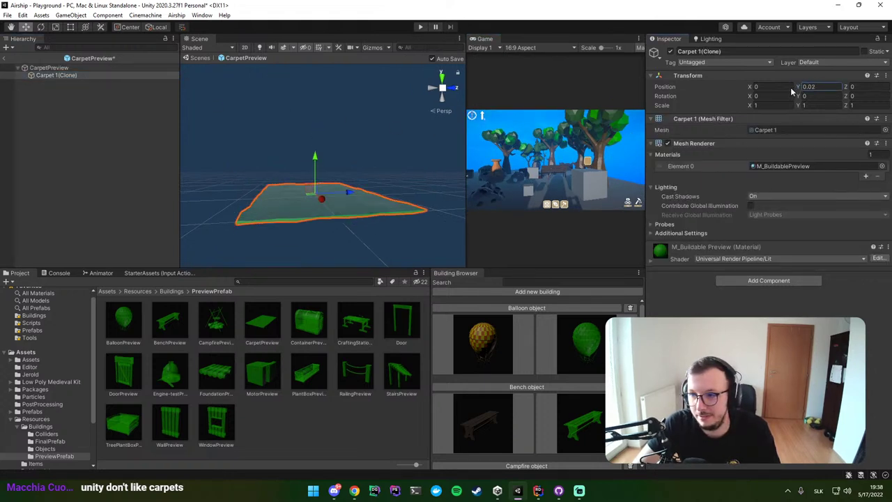
Step: Set the CarpetPreview Box Collider's Center Y to 0.15, checking it in an orthographic front view
click(99, 67)
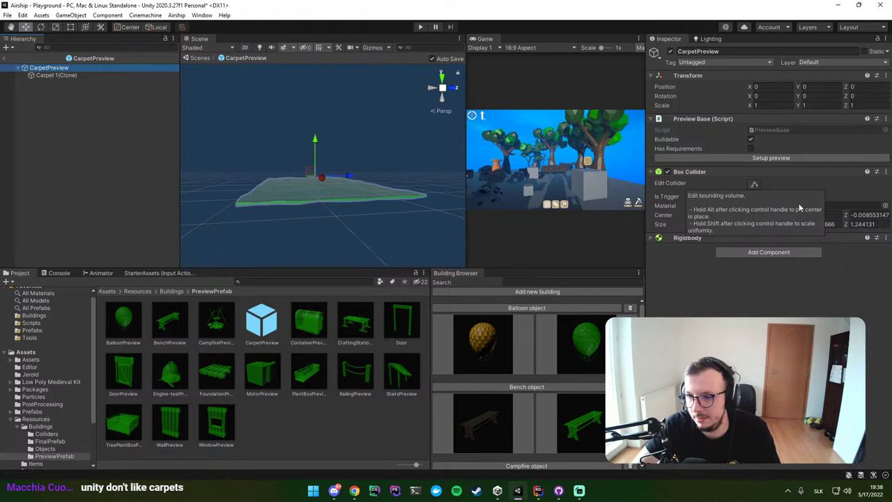
click(754, 184)
text(0.06)
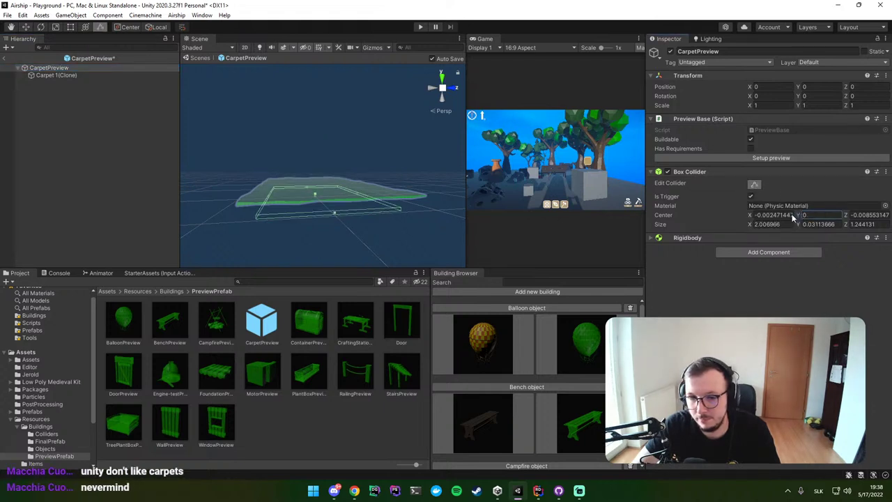
click(454, 88)
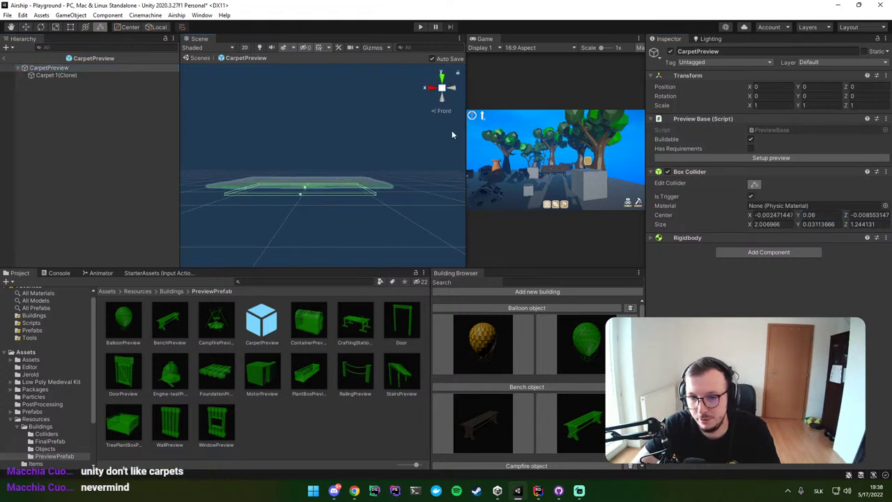
click(442, 90)
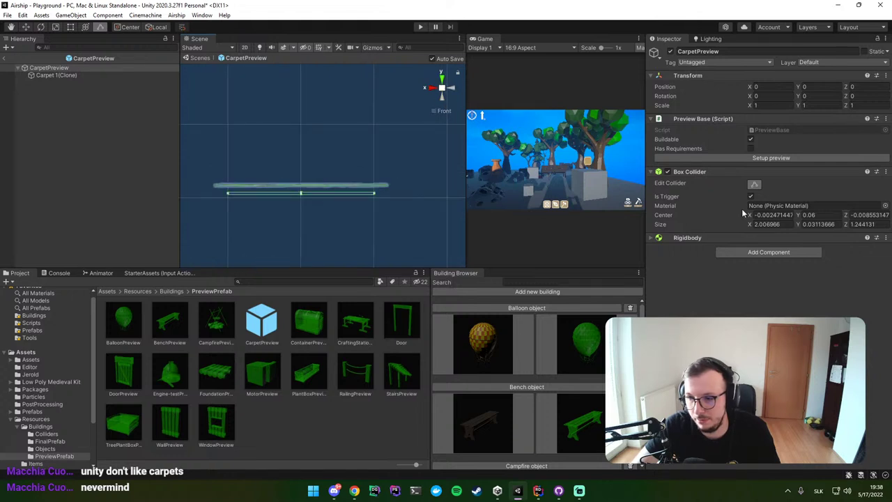
drag(798, 213, 803, 217)
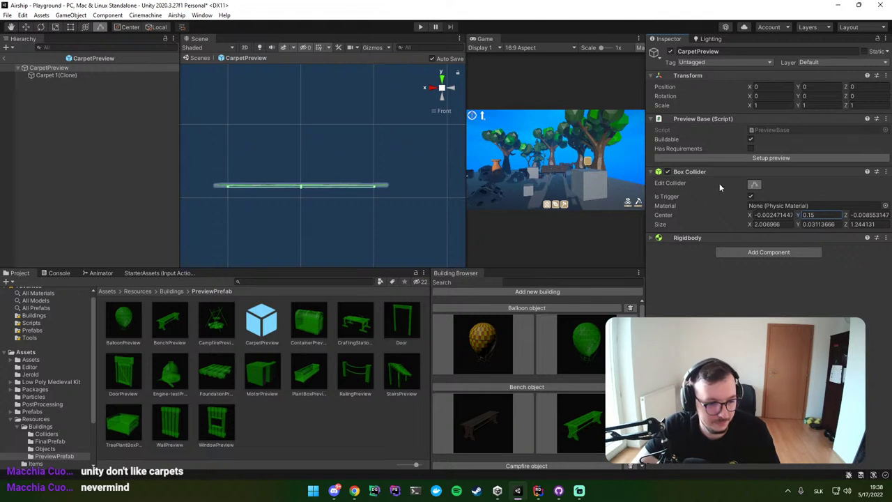
click(455, 108)
Step: Return to the scene, widen the Game view, and start play mode maximized
click(186, 58)
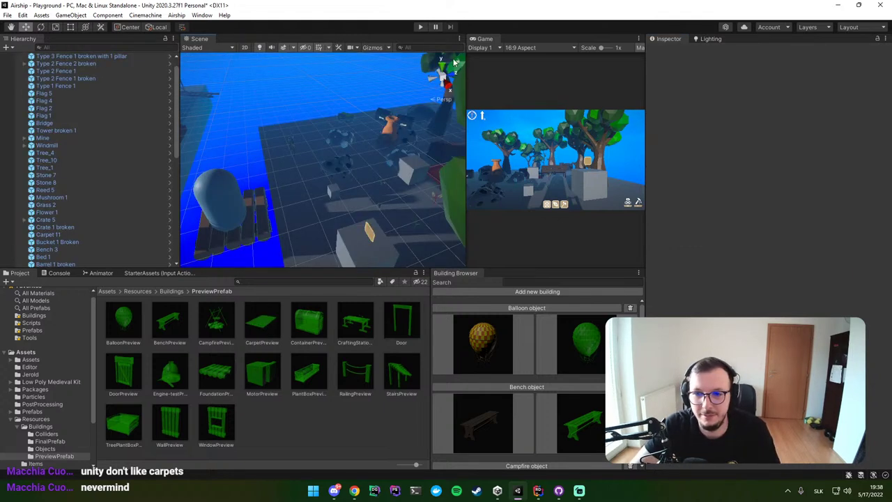
drag(466, 105, 341, 104)
click(420, 27)
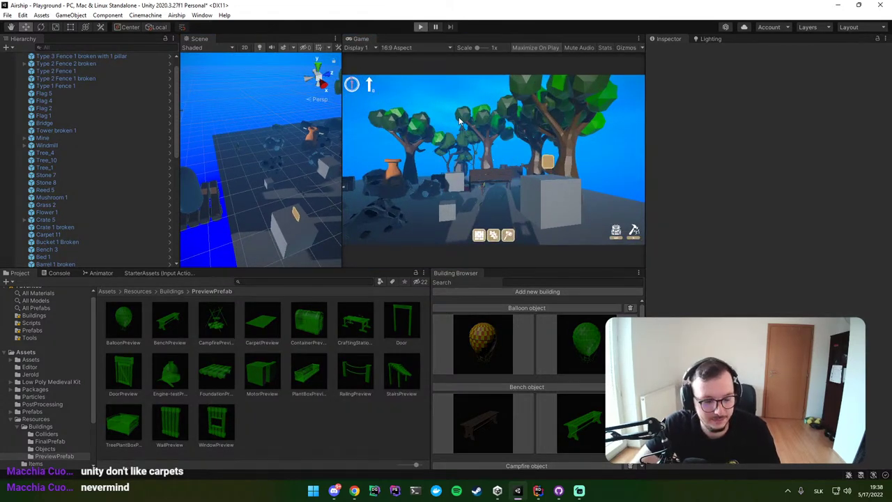
key(shift+space)
Step: In build mode, pick Carpet from the build menu and place it on the ship deck
key(b)
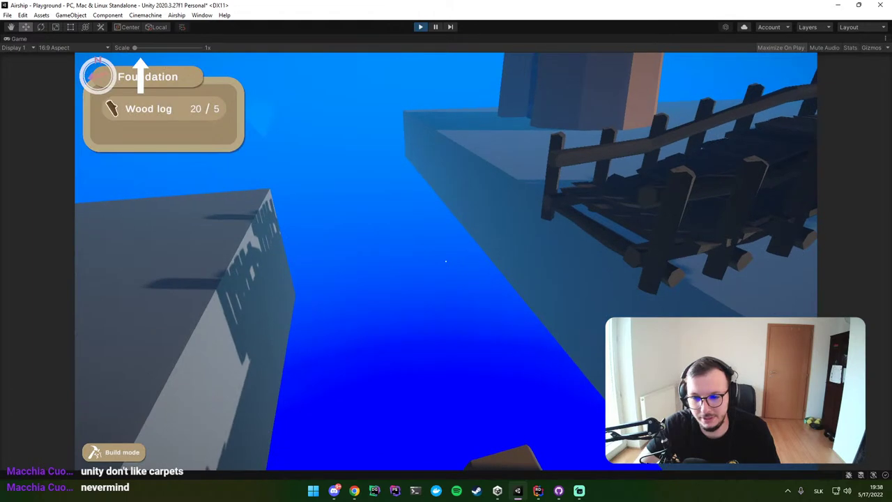
key(Tab)
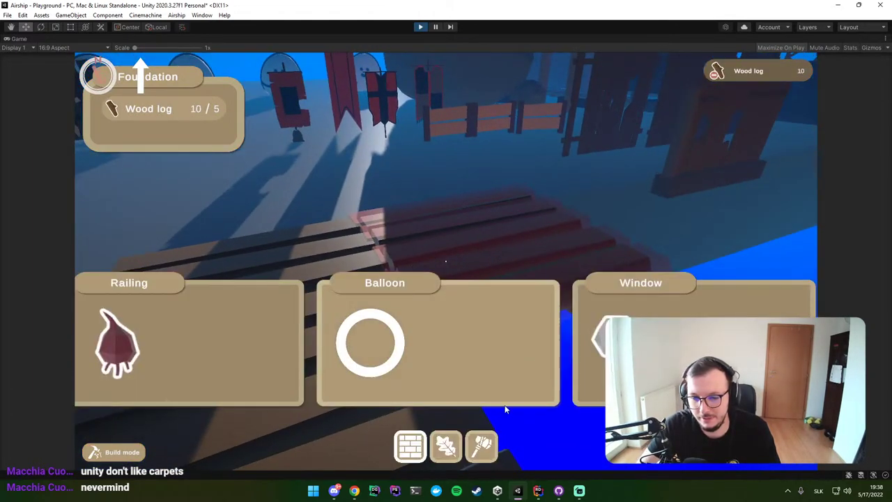
scroll(494, 350, down, 3)
scroll(440, 352, down, 1)
scroll(441, 352, down, 1)
click(441, 352)
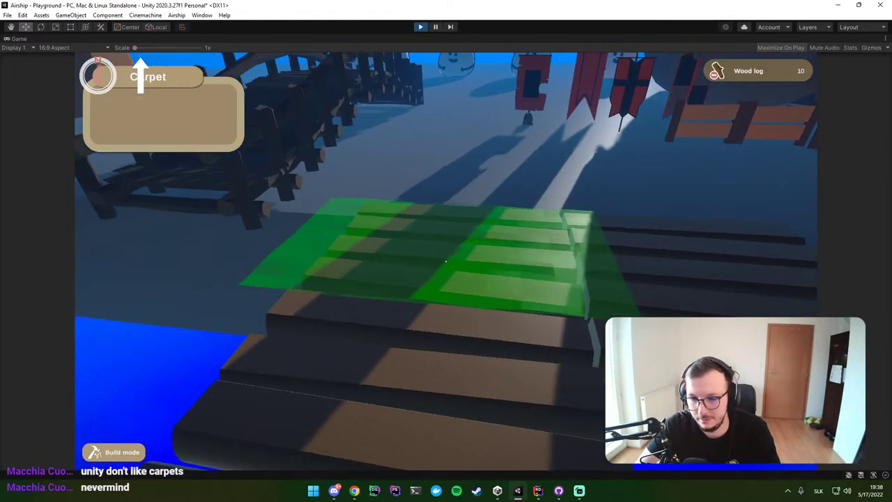
click(446, 262)
key(b)
Step: Step back to look over the deck, release the game, and switch to Discord
key(s)
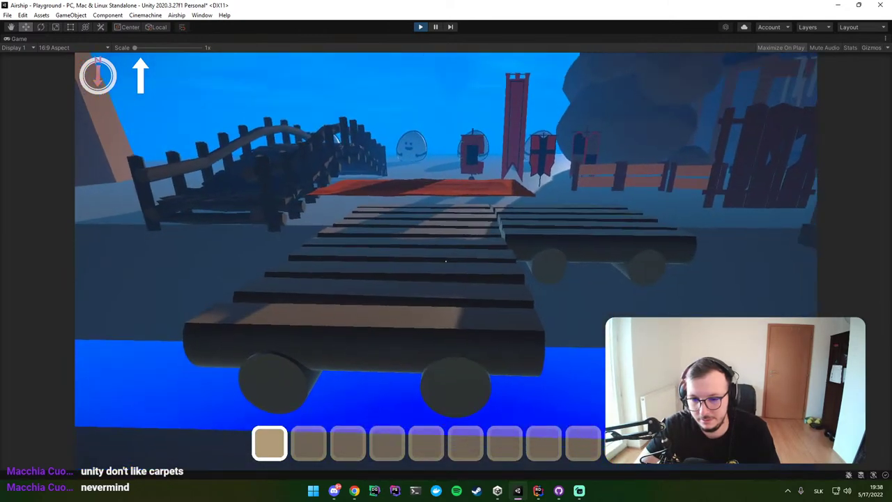
key(Escape)
key(alt+Tab)
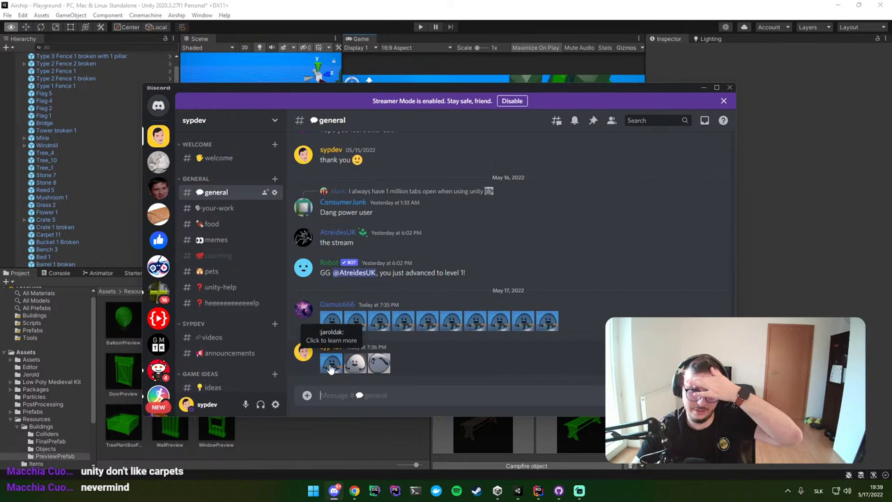
Step: Back in Unity, search the Building Browser for 'car' and open the Carpet and CarpetPreview prefabs
key(alt+Tab)
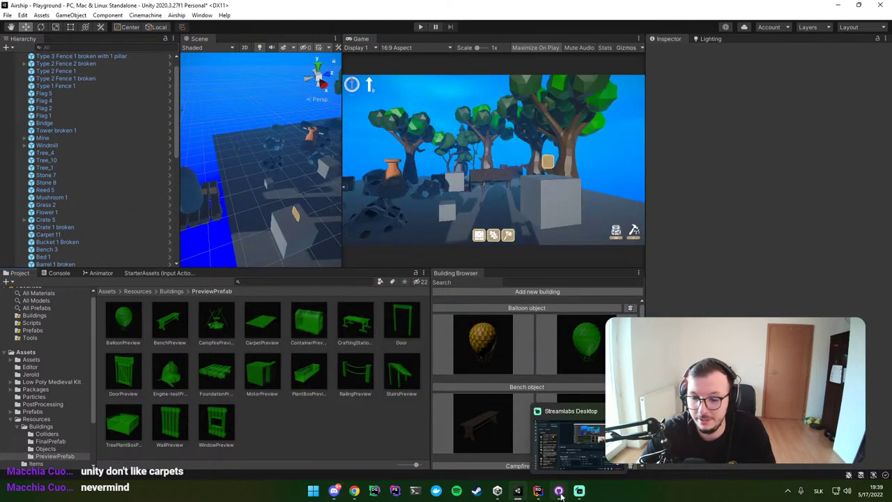
click(559, 490)
click(493, 491)
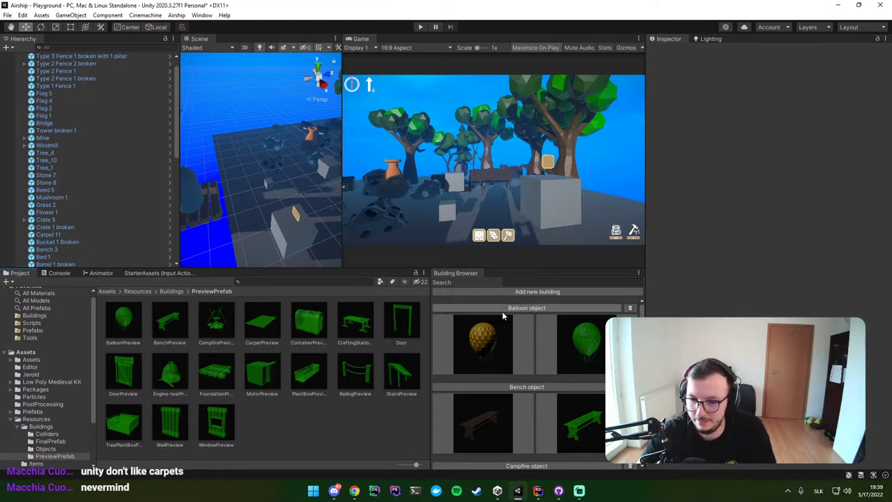
click(530, 283)
text(car)
double_click(493, 352)
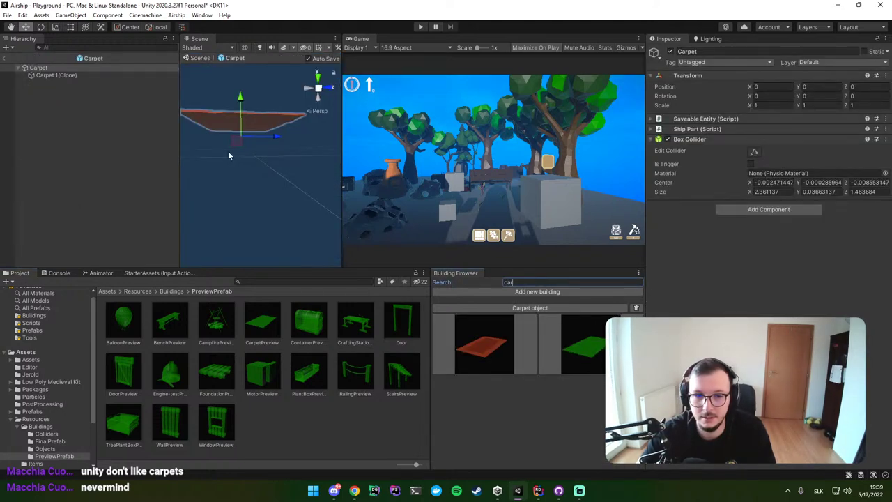
double_click(588, 345)
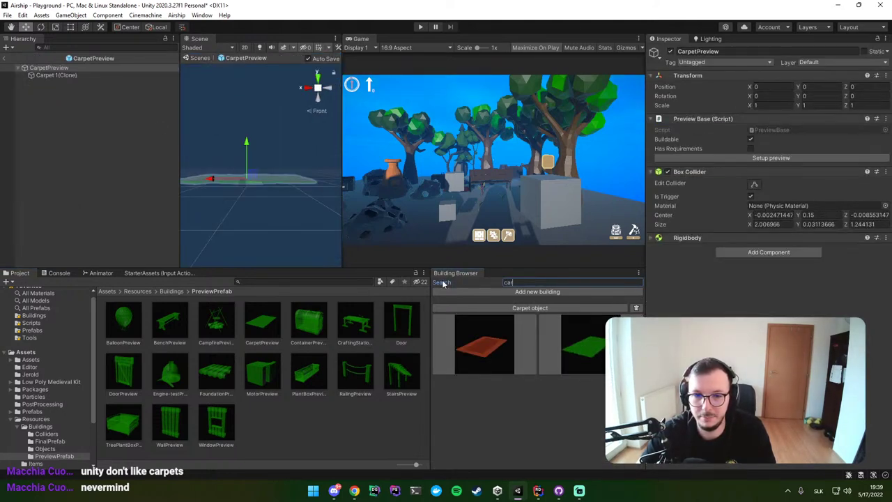
Step: Set the Carpet prefab's carpet mesh Position Y to 0.17 and start play mode
click(111, 76)
double_click(484, 344)
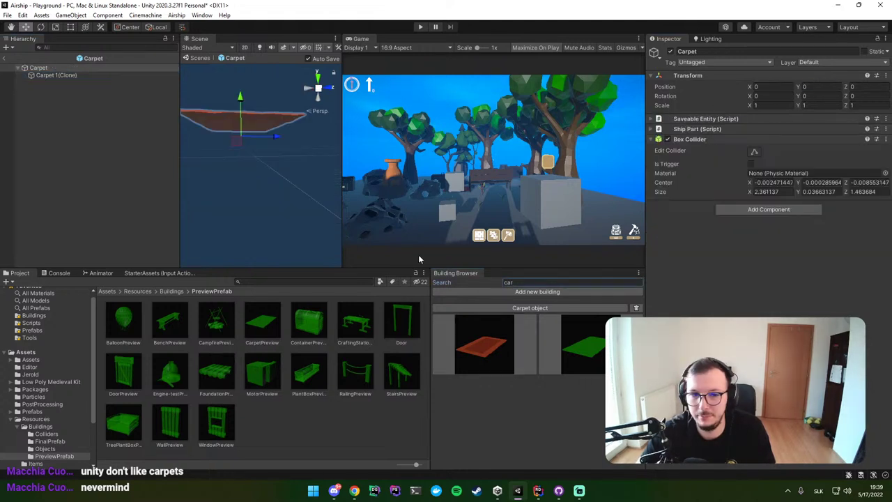
click(101, 75)
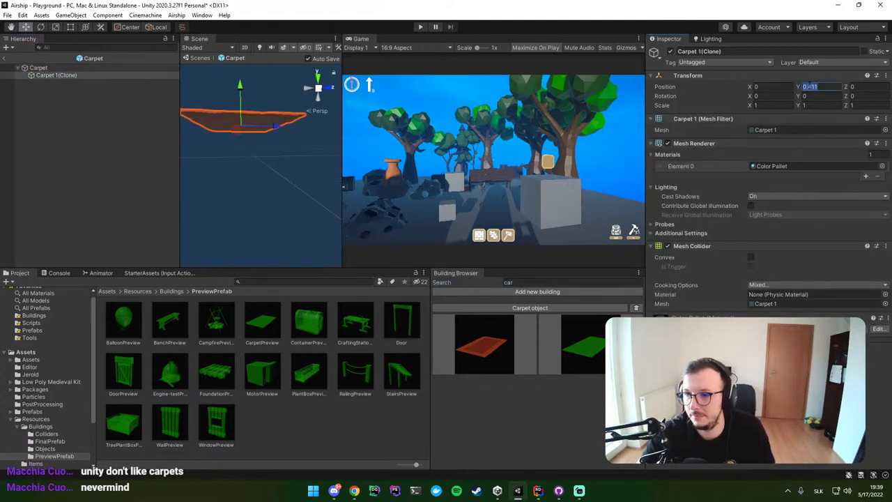
text(0.17)
click(421, 28)
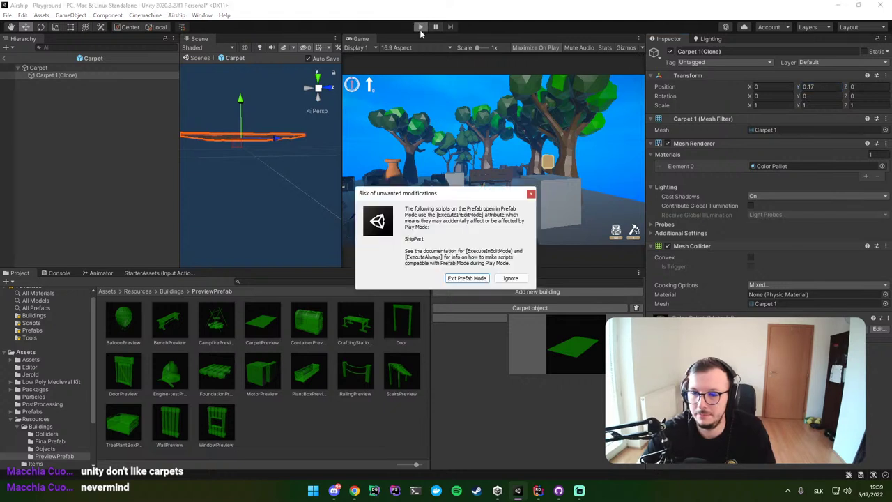
Step: Dismiss the modifications warning and build a Carpet from the build menu
click(469, 279)
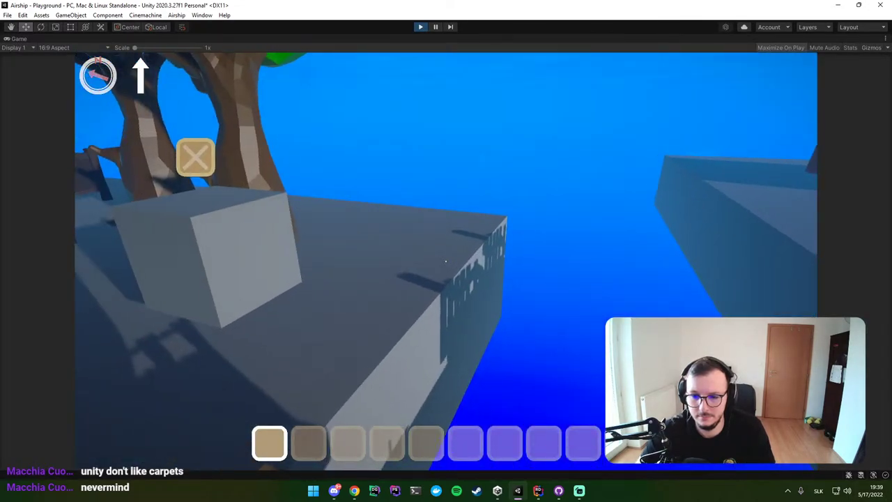
key(b)
key(Tab)
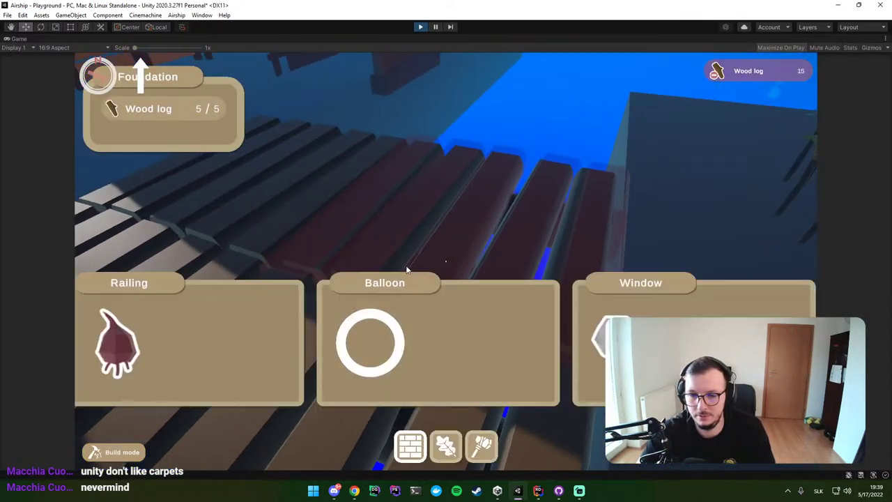
scroll(391, 314, down, 3)
scroll(368, 365, down, 1)
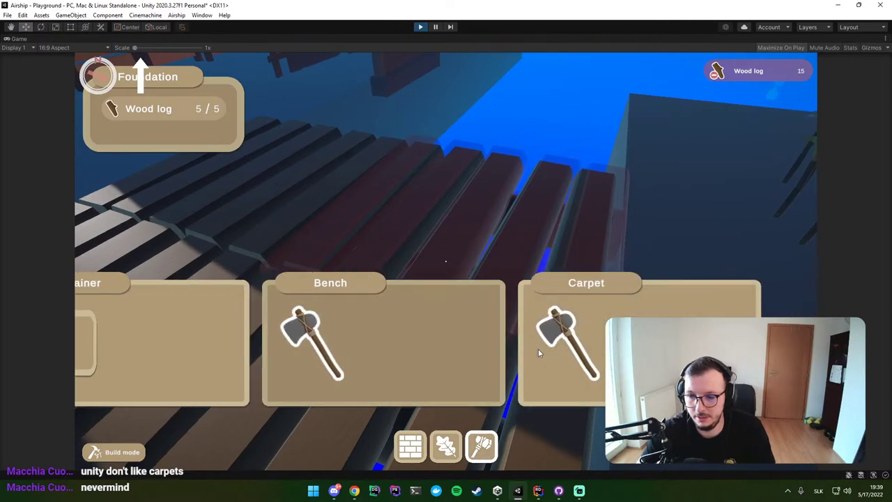
click(538, 353)
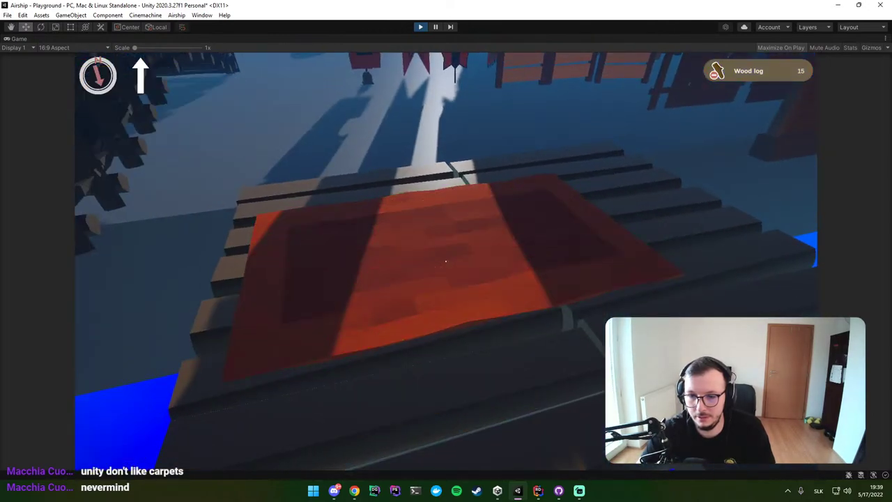
key(b)
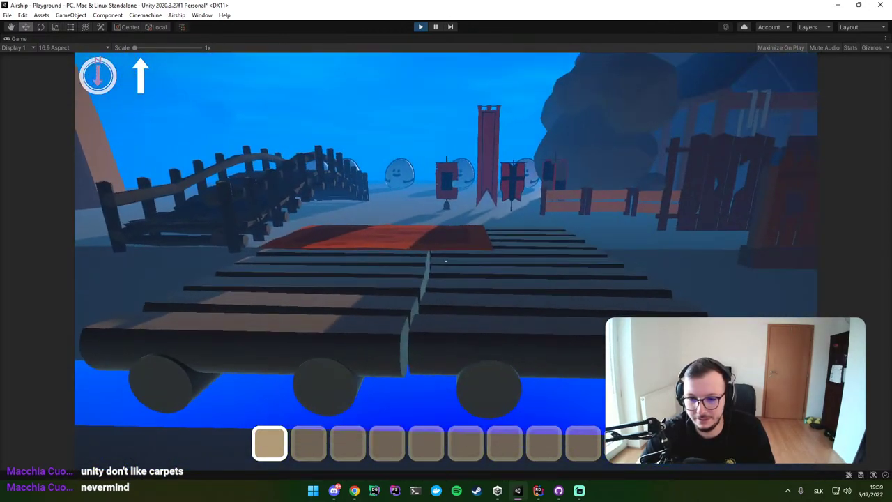
Step: Check the inventory bag, then choose Bench as the build piece and exit build mode
key(i)
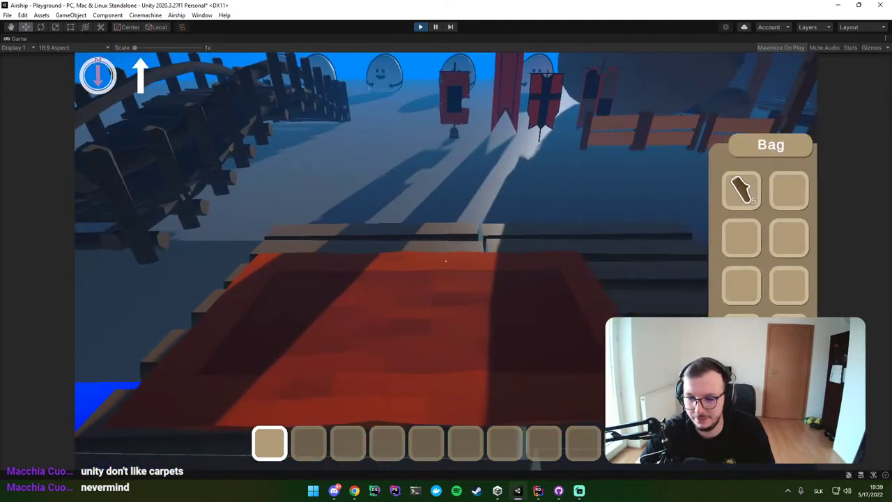
key(b)
scroll(583, 358, down, 3)
scroll(578, 359, down, 2)
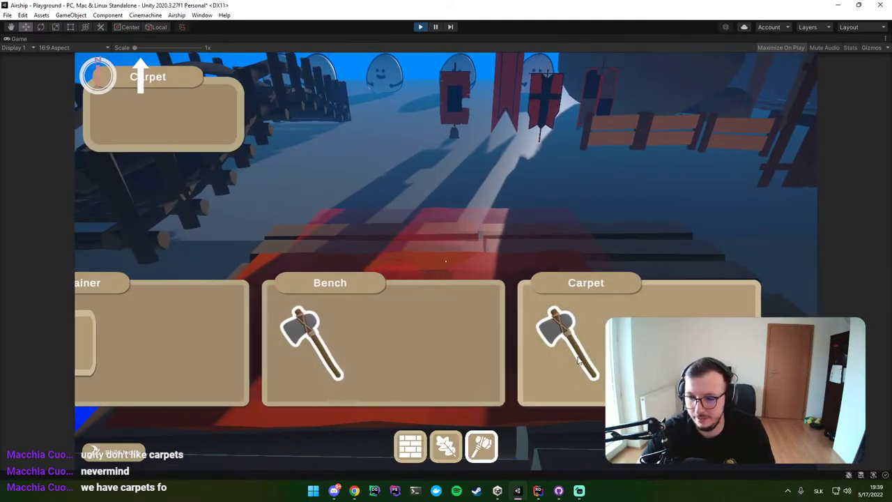
click(342, 344)
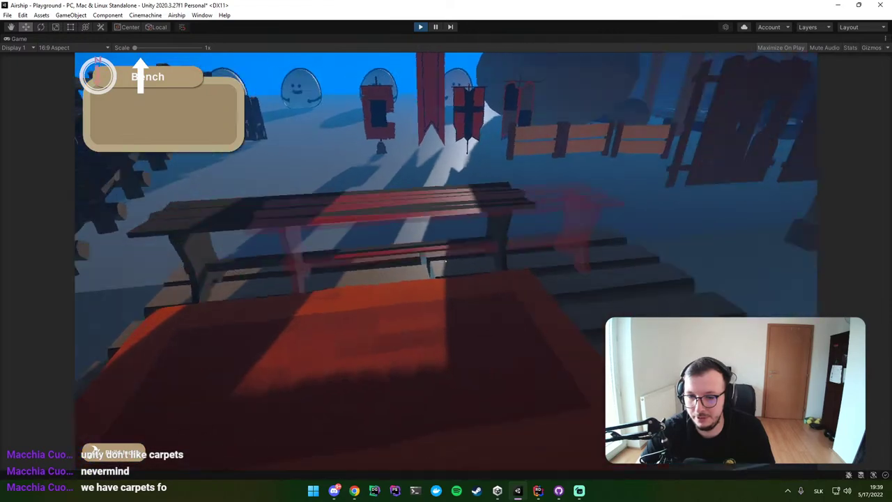
key(b)
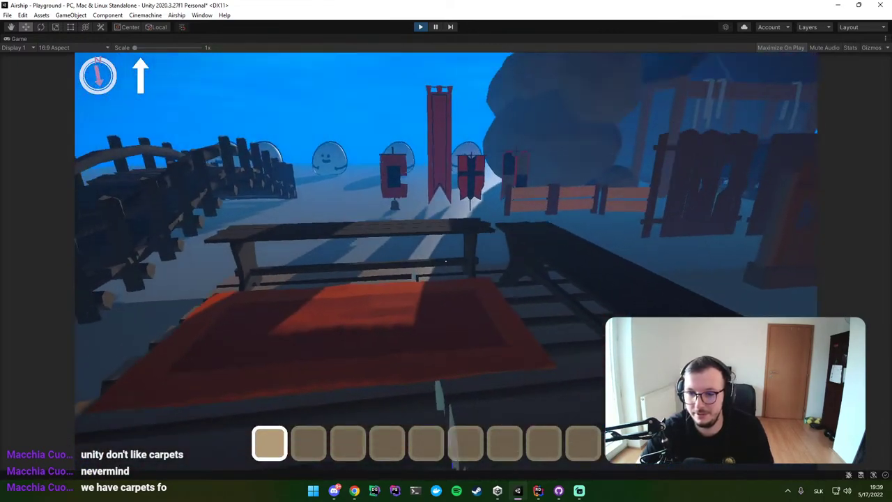
Step: Walk around the bench and red carpet, looking up at the sky and back down
key(w)
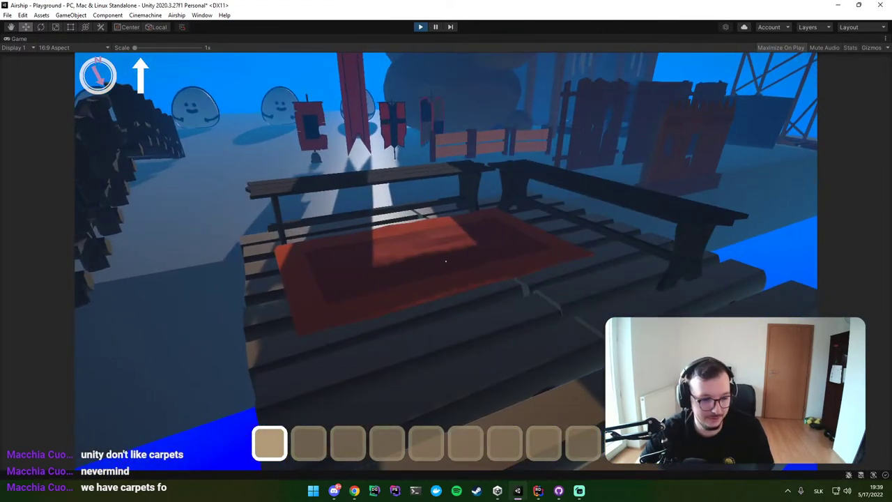
key(w)
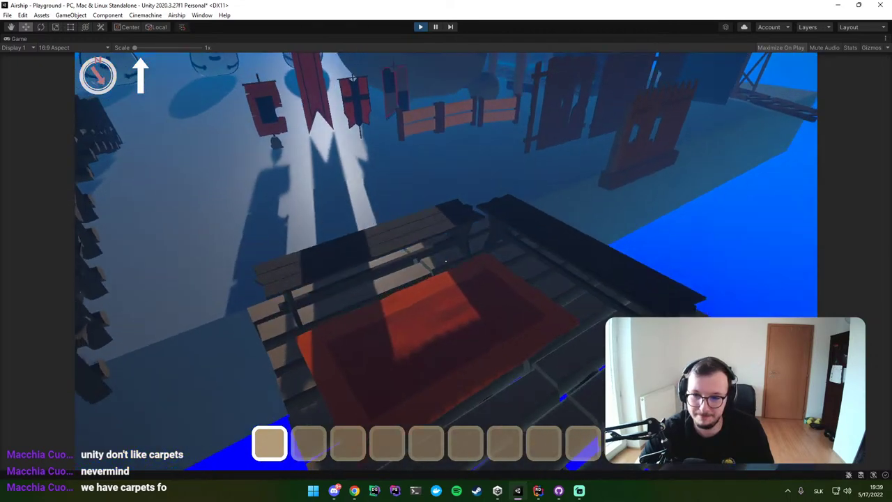
key(w)
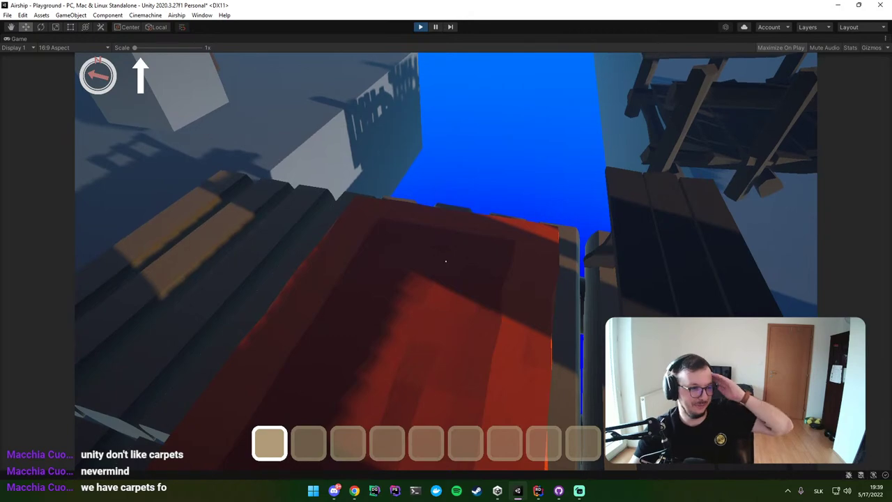
key(w)
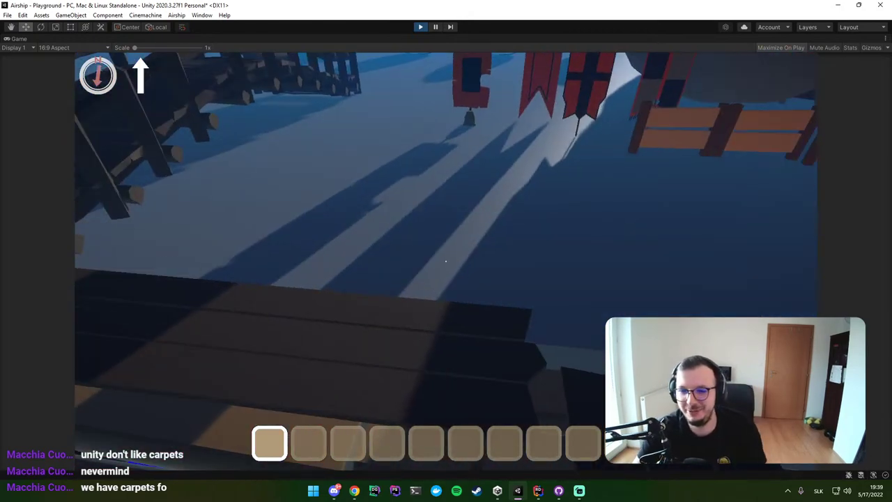
key(w)
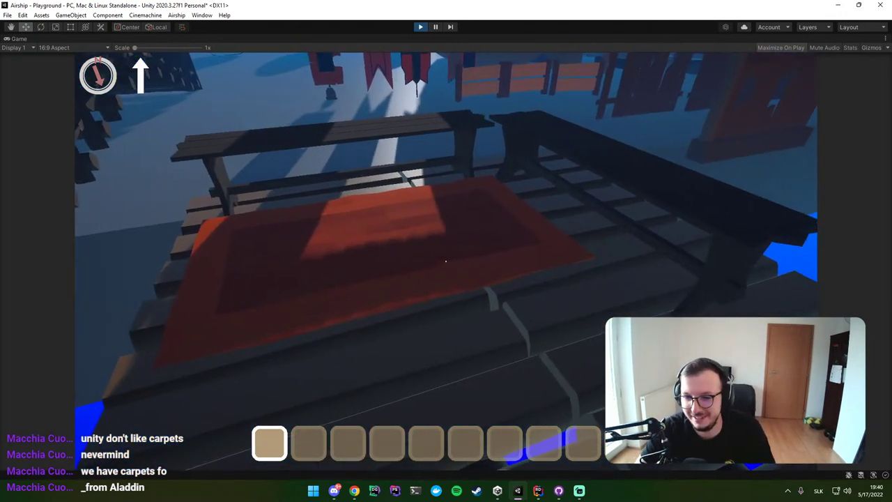
Step: Toggle bench building mode on and off, walk back to the carpet, and pause
key(b)
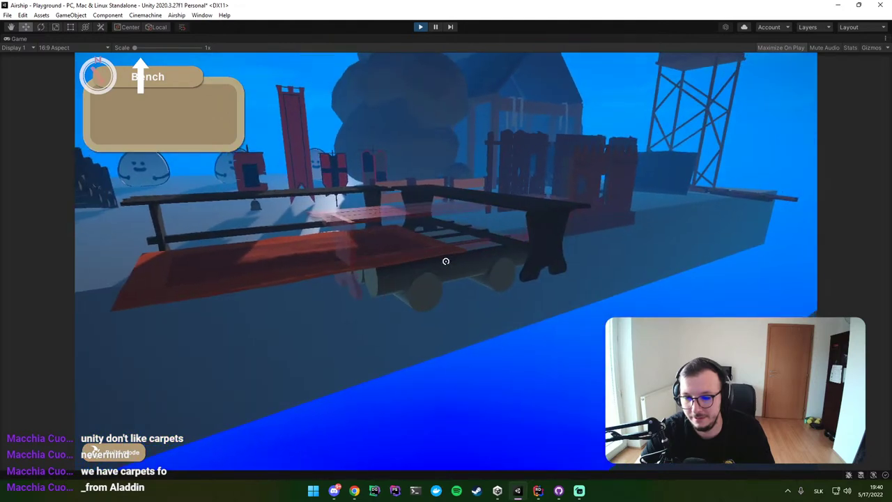
key(b)
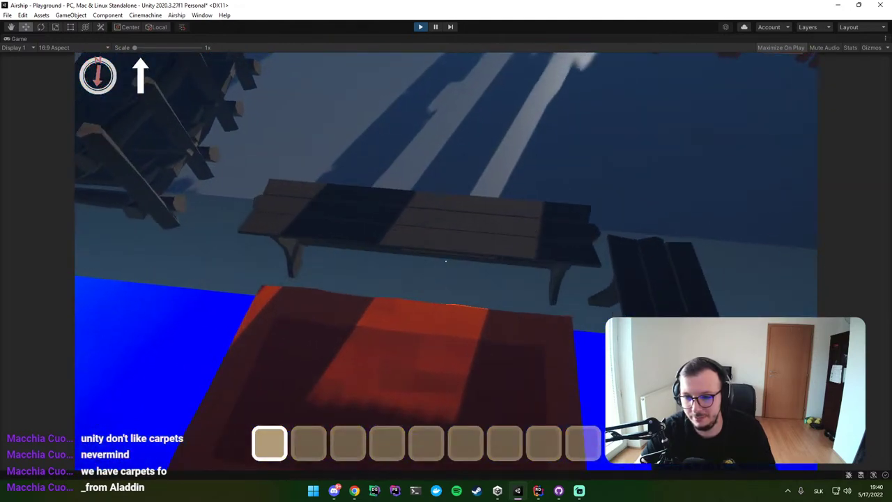
key(b)
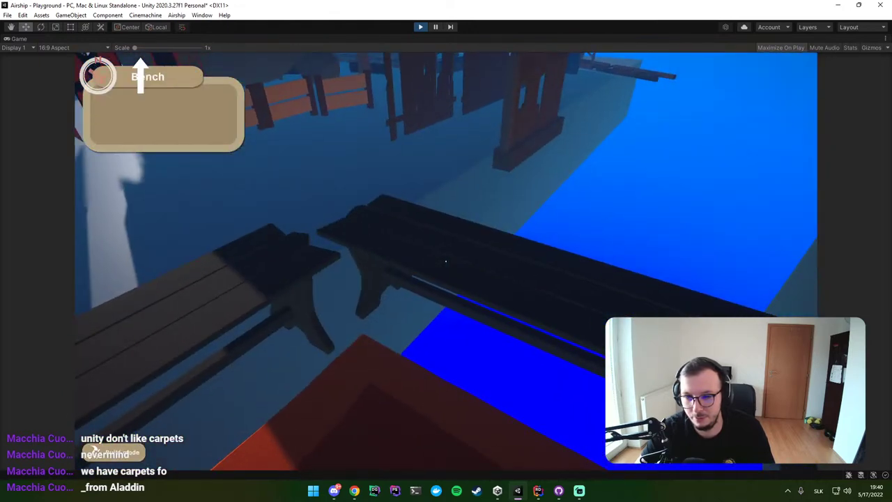
key(b)
key(b)
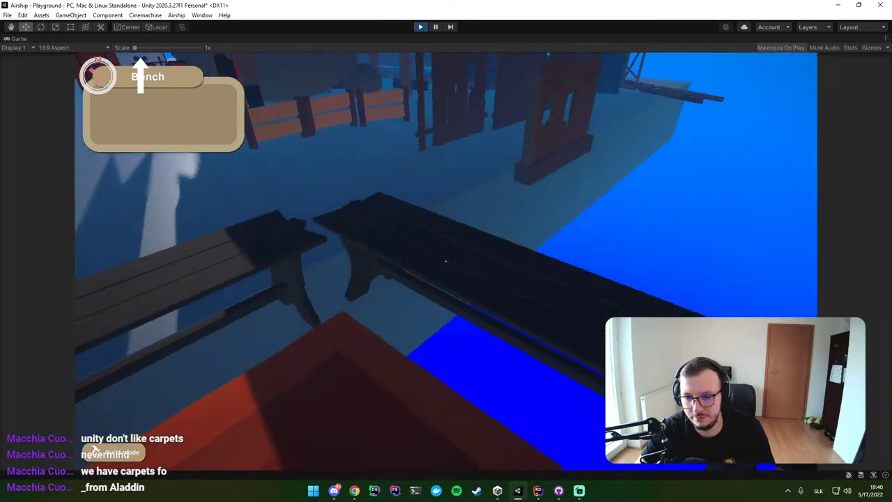
key(b)
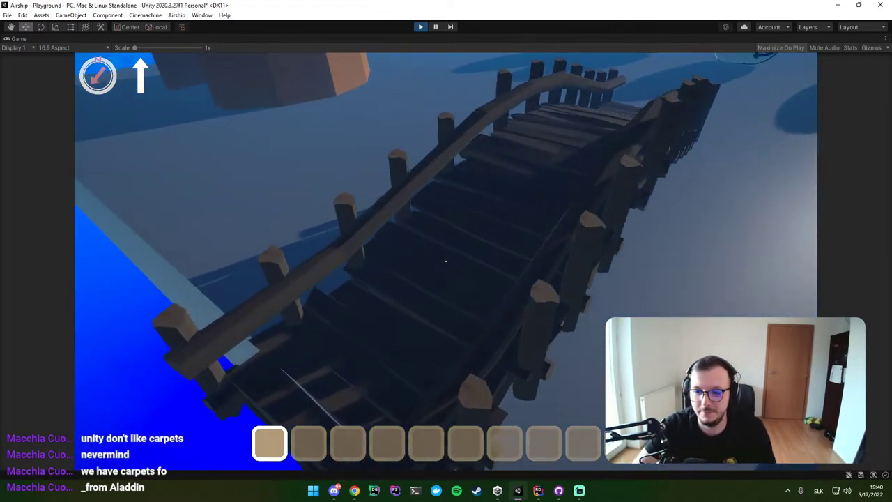
key(w)
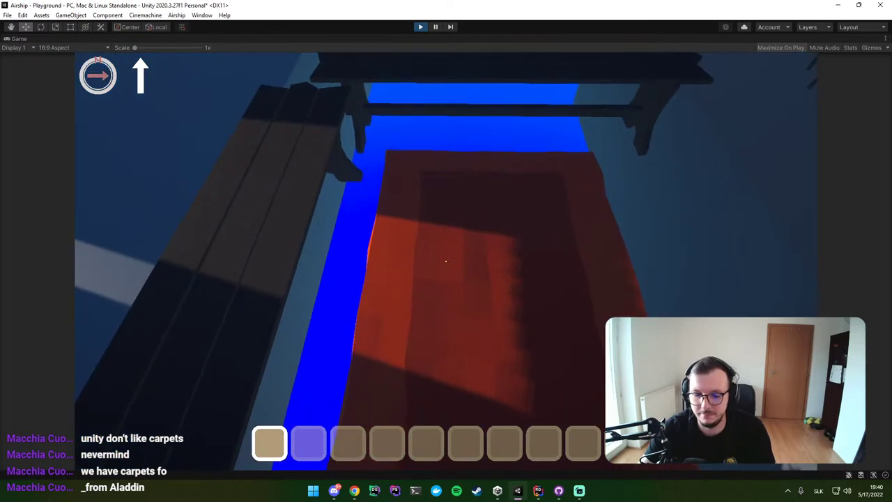
key(Escape)
key(Escape)
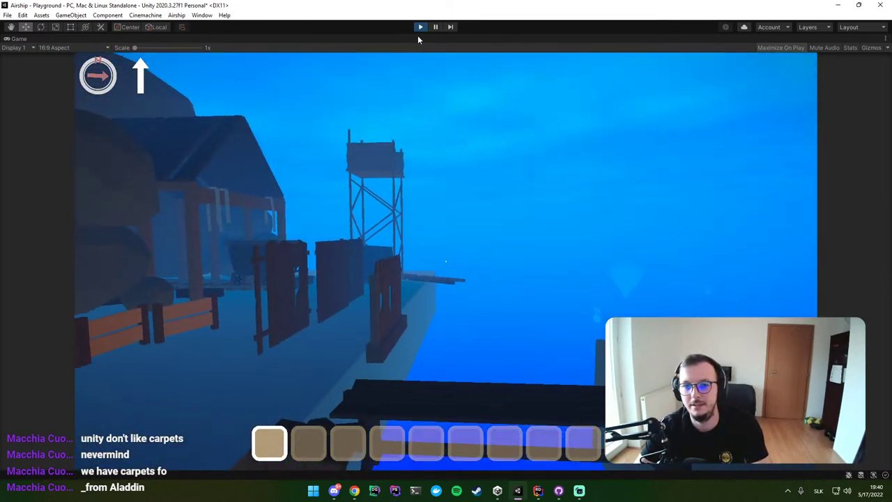
Step: Stop play mode and browse the Low Poly Medieval Kit's Textures and Scenes folders
key(ctrl+p)
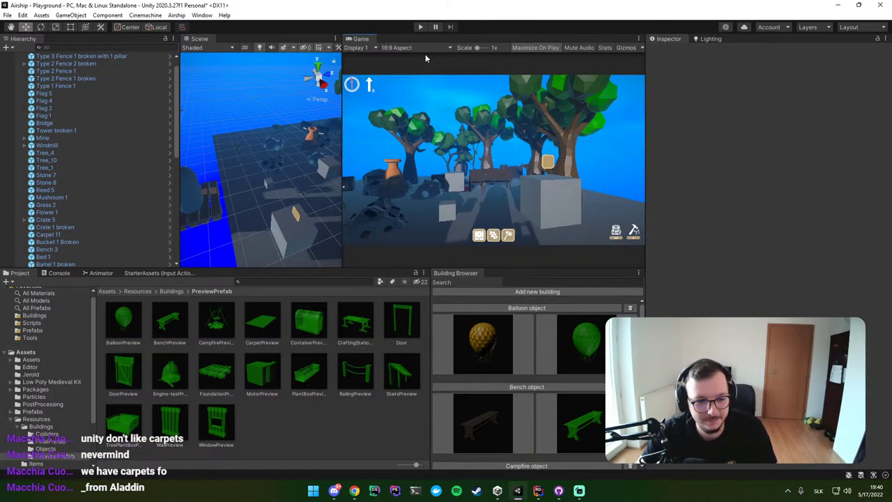
click(46, 382)
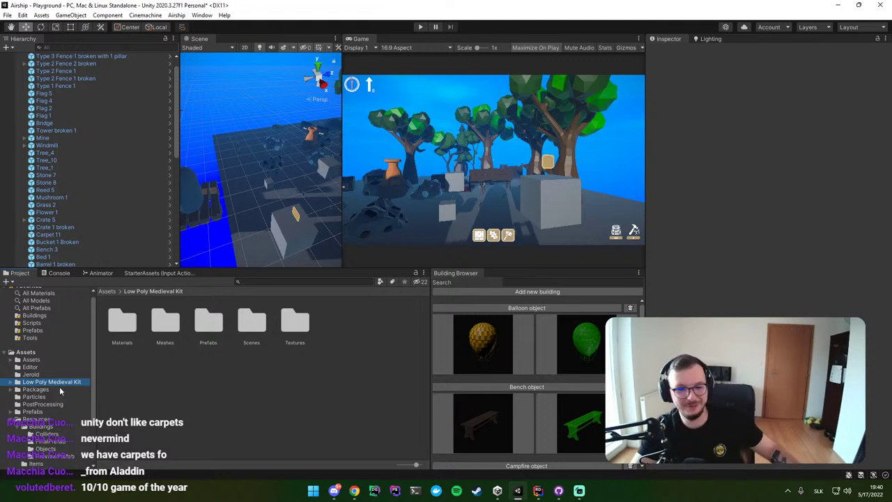
double_click(295, 322)
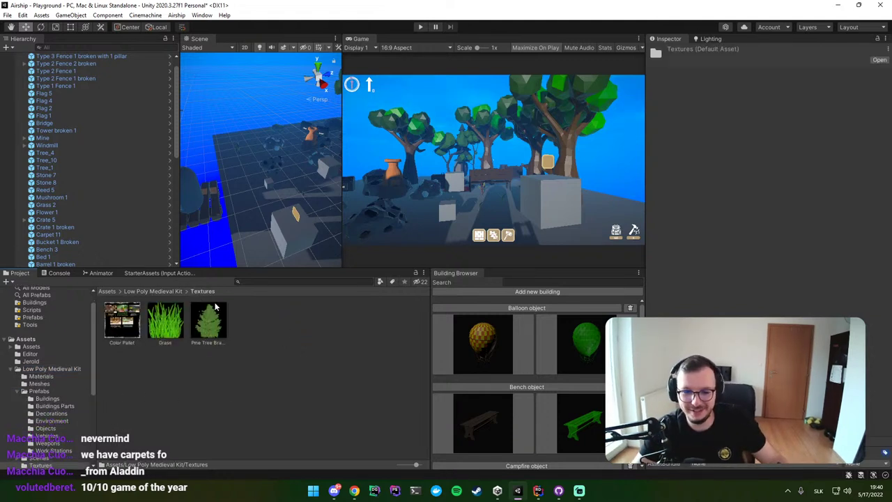
click(179, 292)
double_click(254, 334)
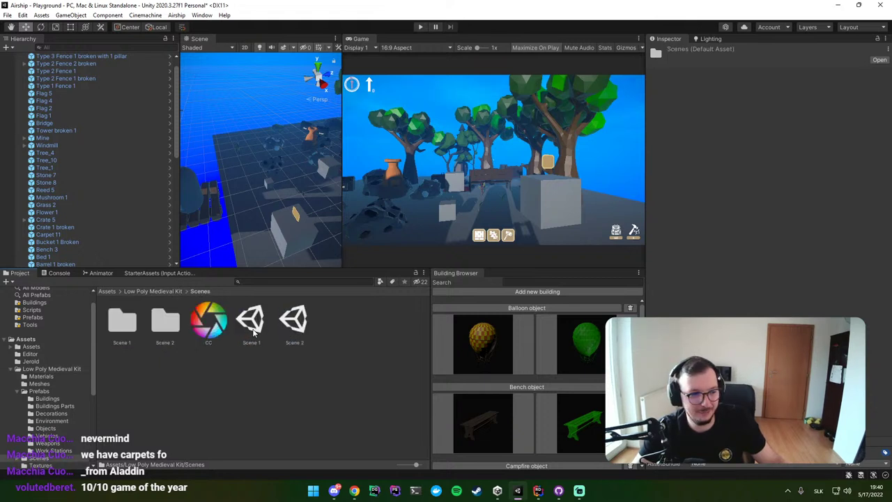
click(161, 292)
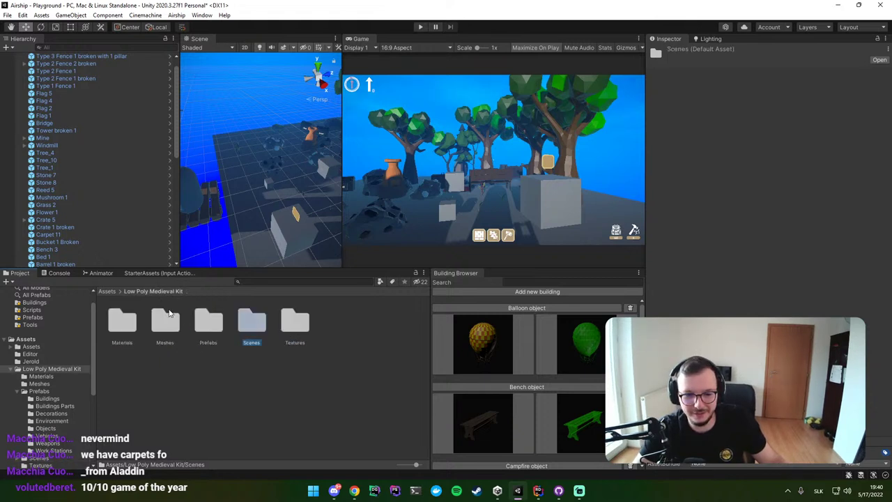
Step: Check the kit's Prefabs folder, then open Meshes and scroll through its magenta models
double_click(207, 321)
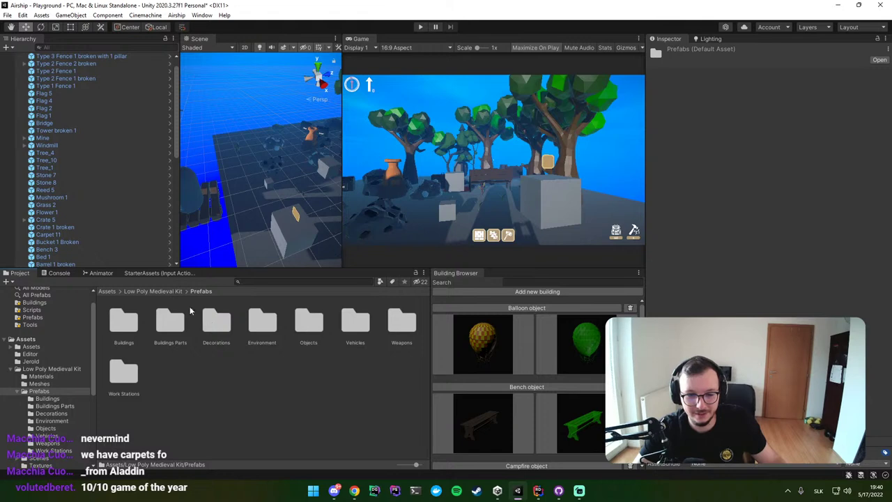
click(168, 292)
double_click(165, 319)
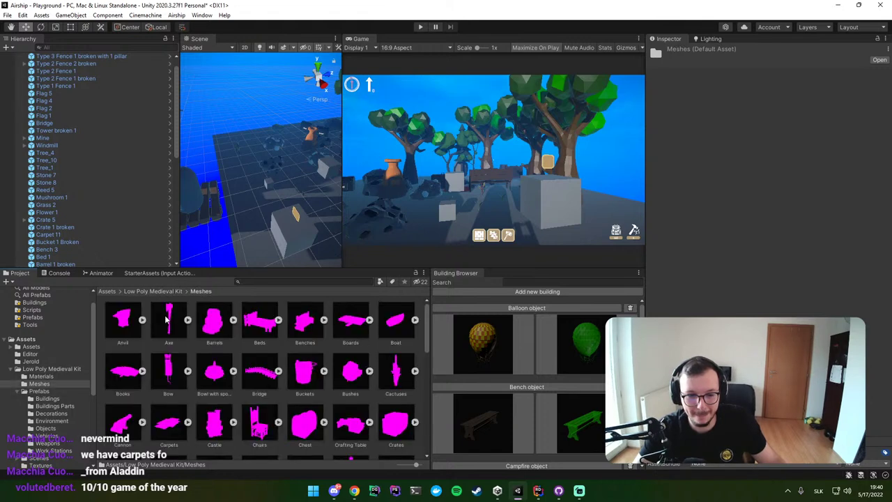
scroll(165, 319, down, 3)
scroll(168, 327, down, 3)
scroll(172, 338, down, 3)
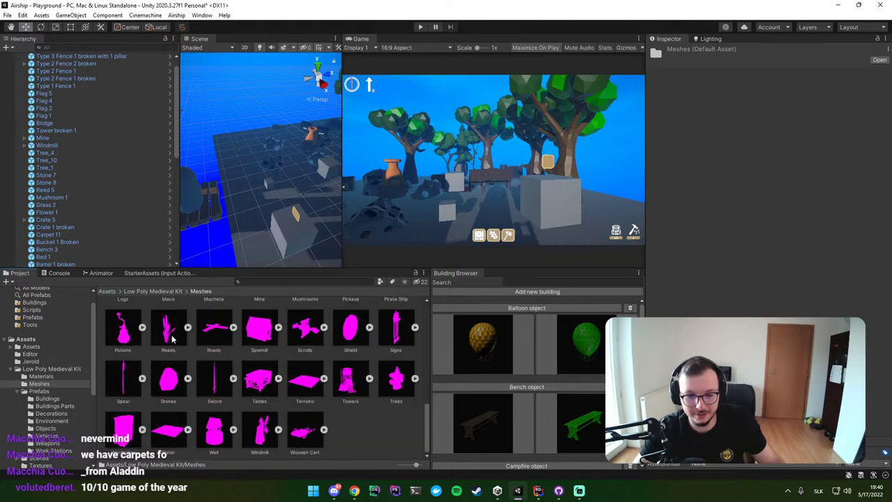
scroll(173, 338, up, 3)
scroll(202, 371, up, 3)
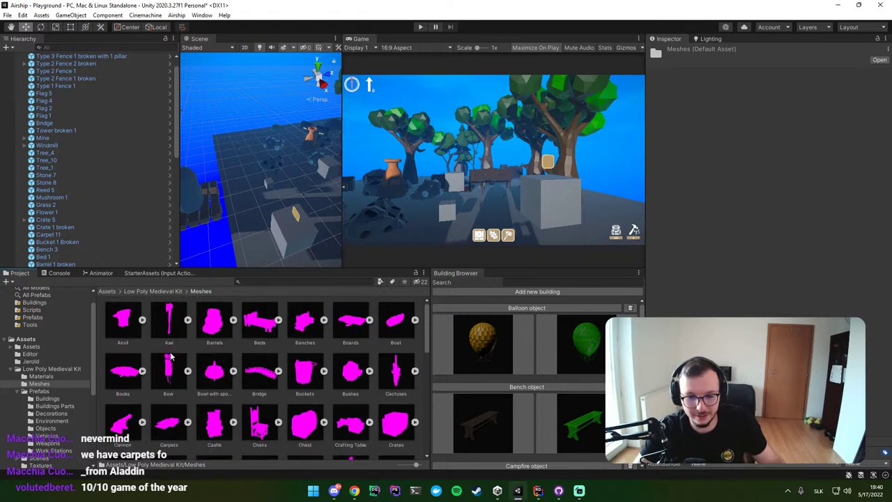
Step: Select every mesh in the Meshes folder and show their Model import settings
key(Down)
scroll(167, 354, down, 3)
scroll(162, 351, down, 3)
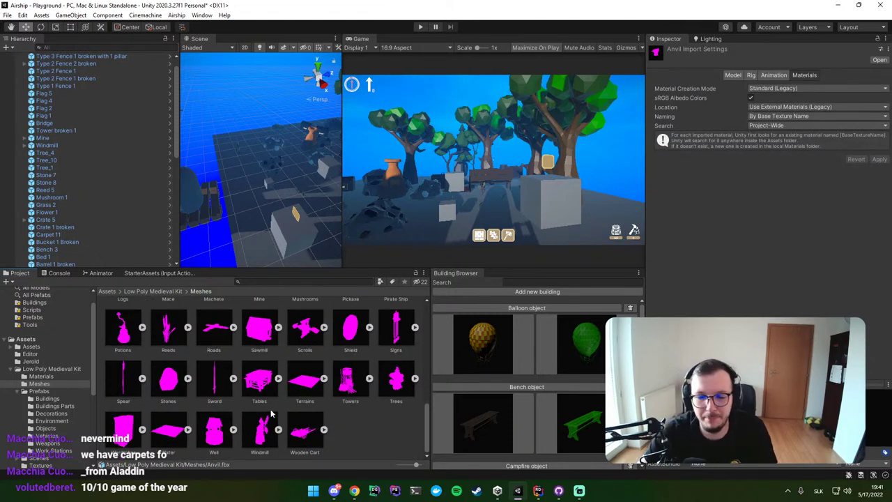
key(ctrl+a)
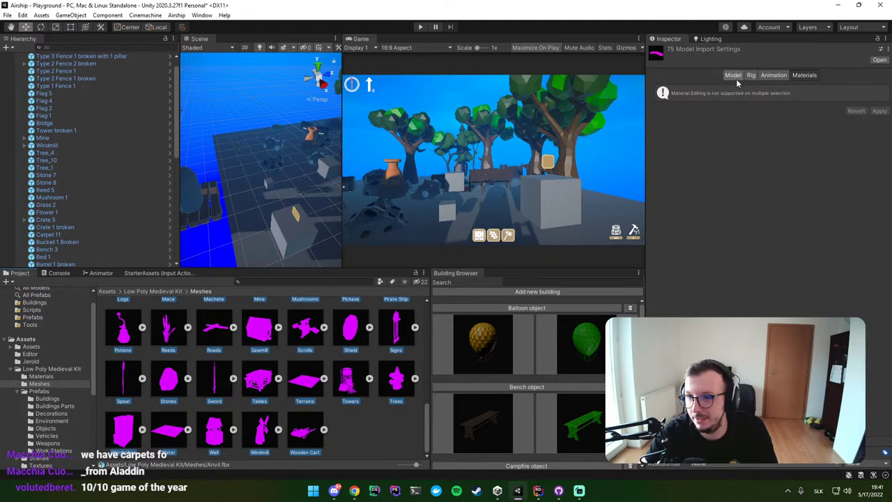
click(736, 78)
Step: Reselect all 75 meshes and Reset their import settings so they reimport
click(304, 430)
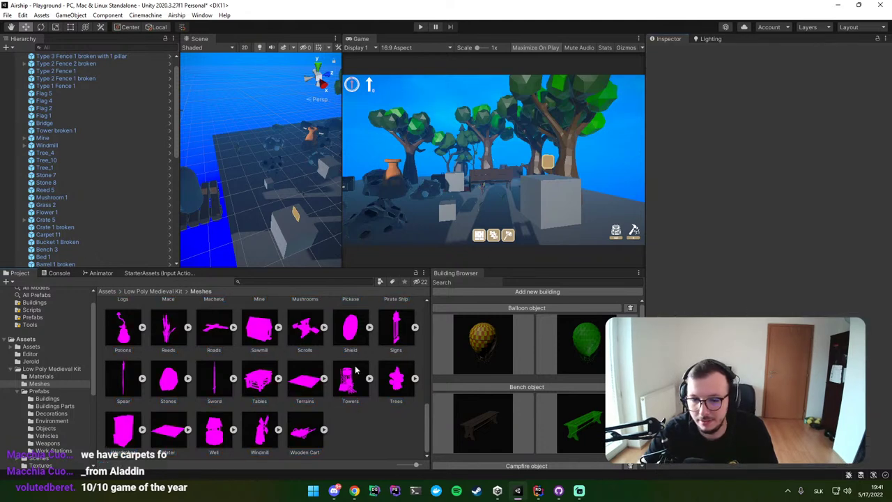
scroll(171, 358, up, 3)
scroll(171, 359, up, 3)
shift+click(124, 324)
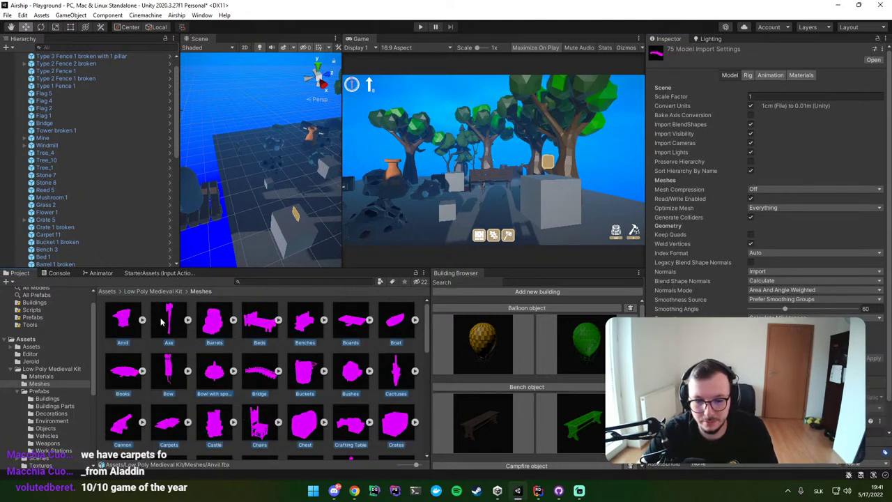
click(883, 49)
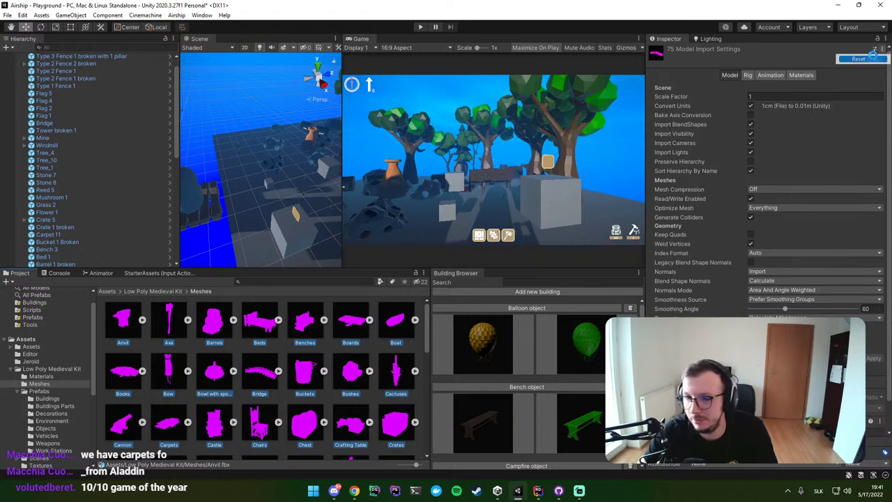
click(868, 59)
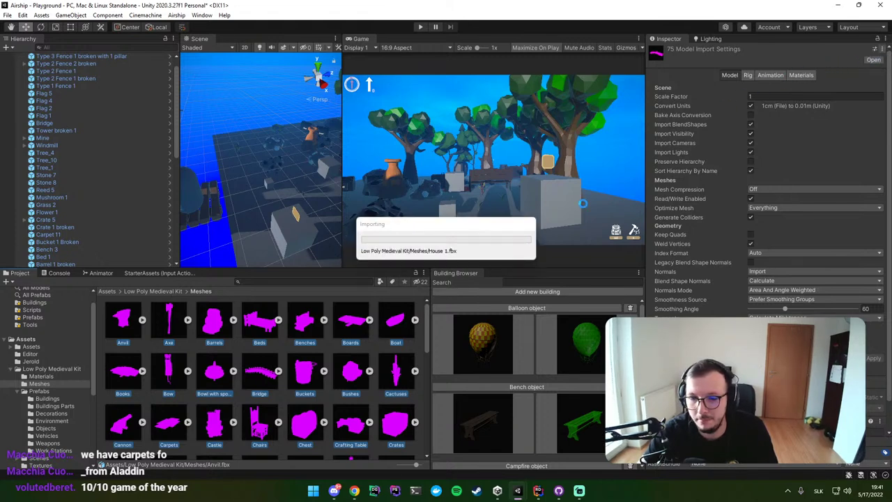